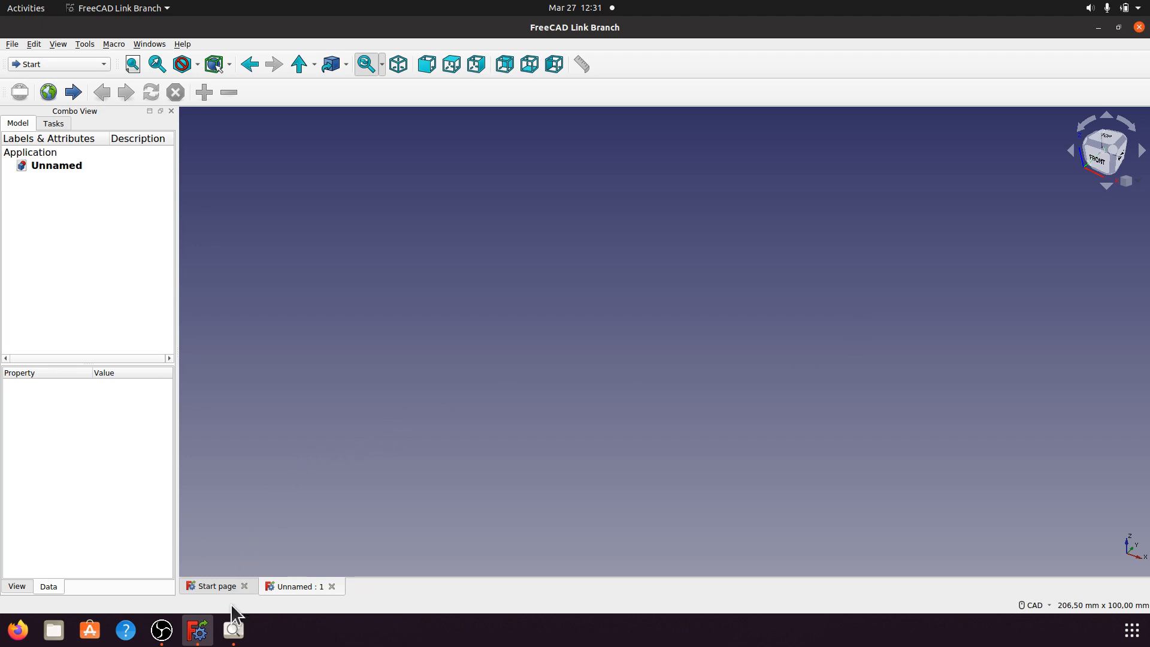
Step: Look over the a014.jpeg reference drawing, then switch to the Part Design workbench
click(233, 629)
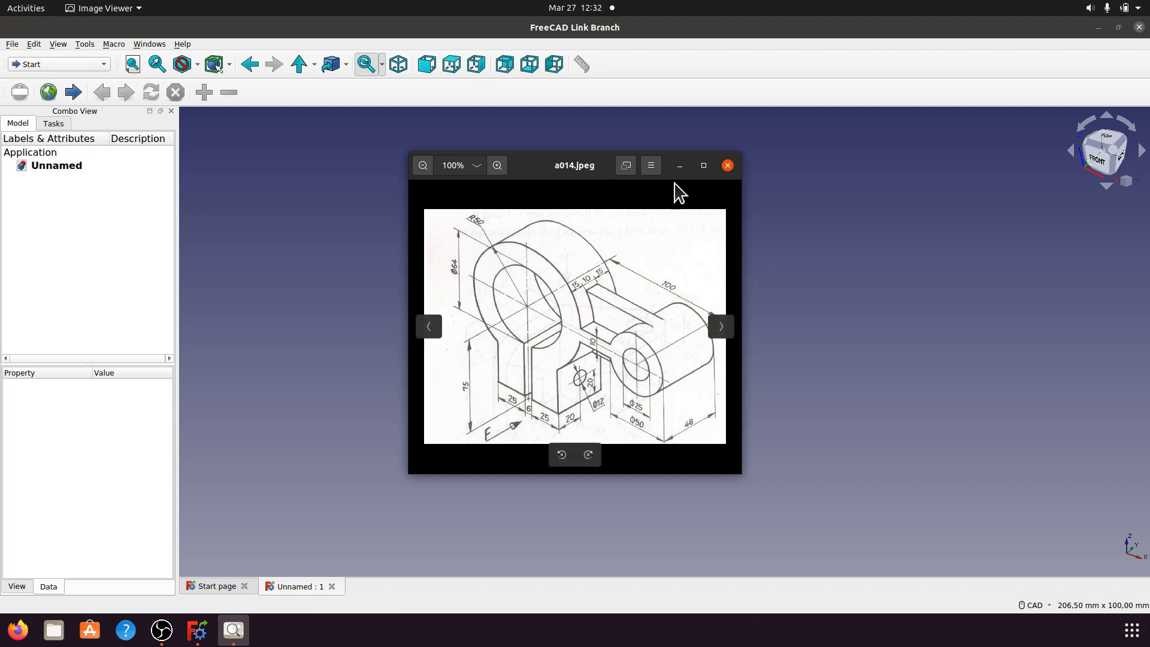
click(680, 165)
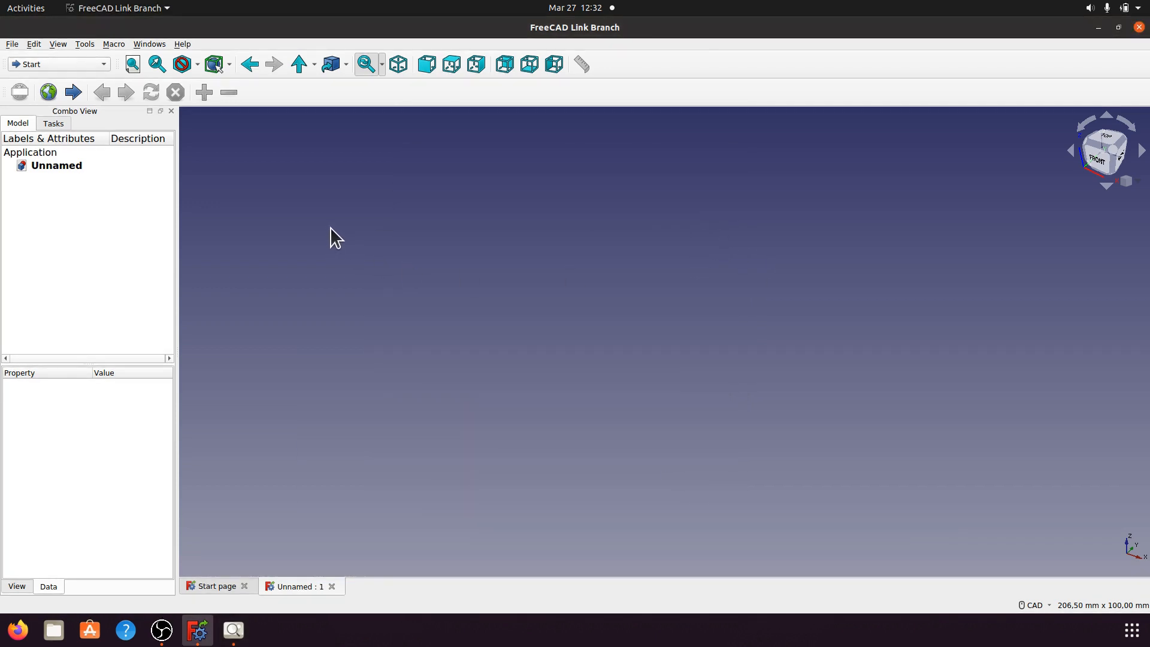
click(104, 60)
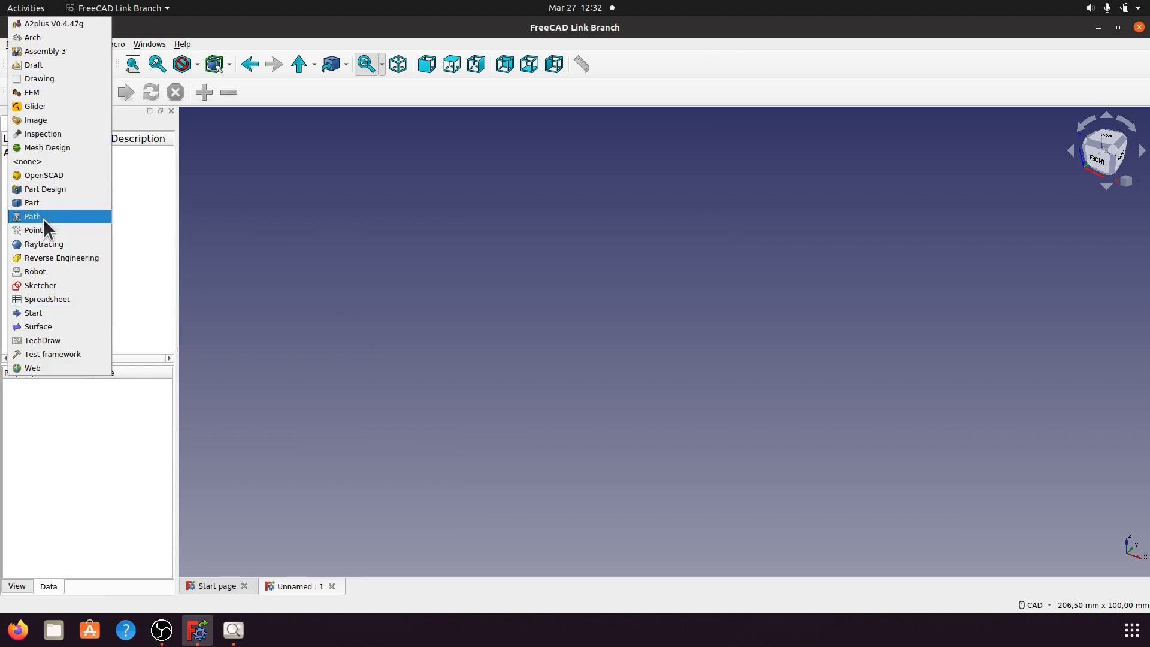
click(55, 189)
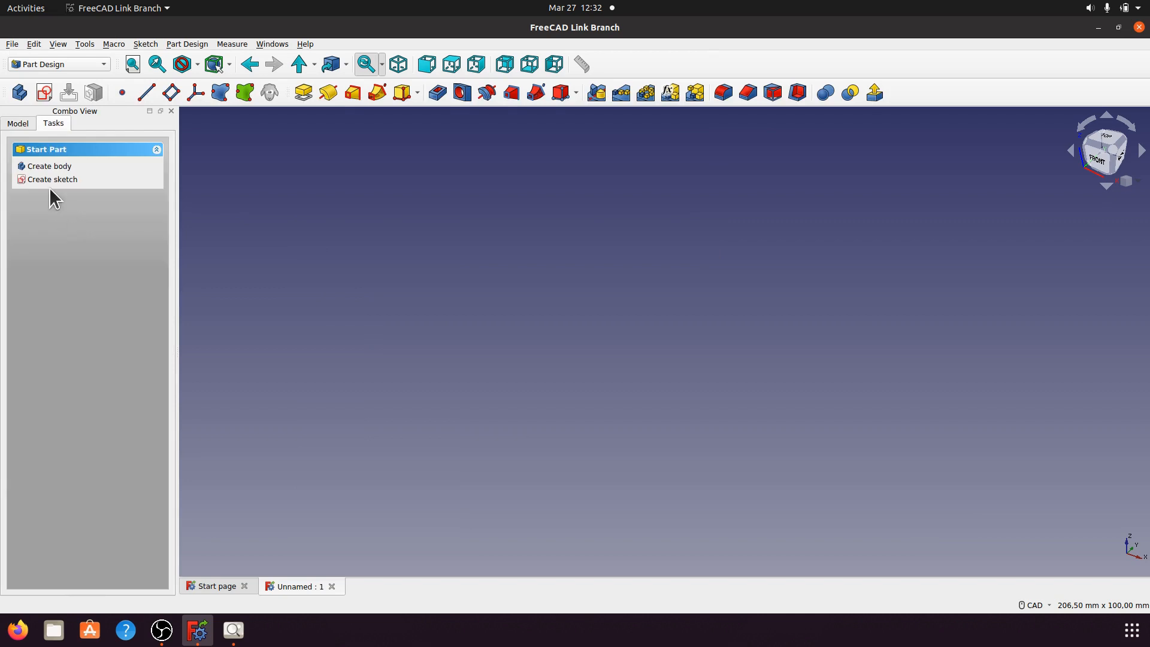
Step: Create a new body and start a sketch on its XZ_Plane
click(52, 166)
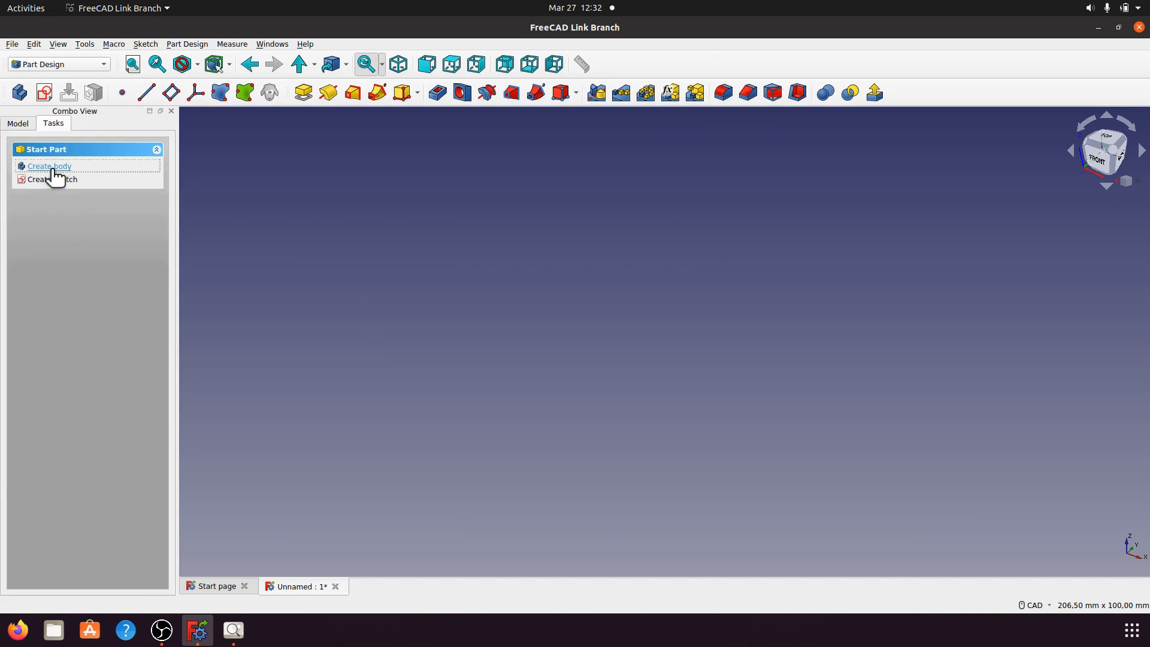
click(54, 172)
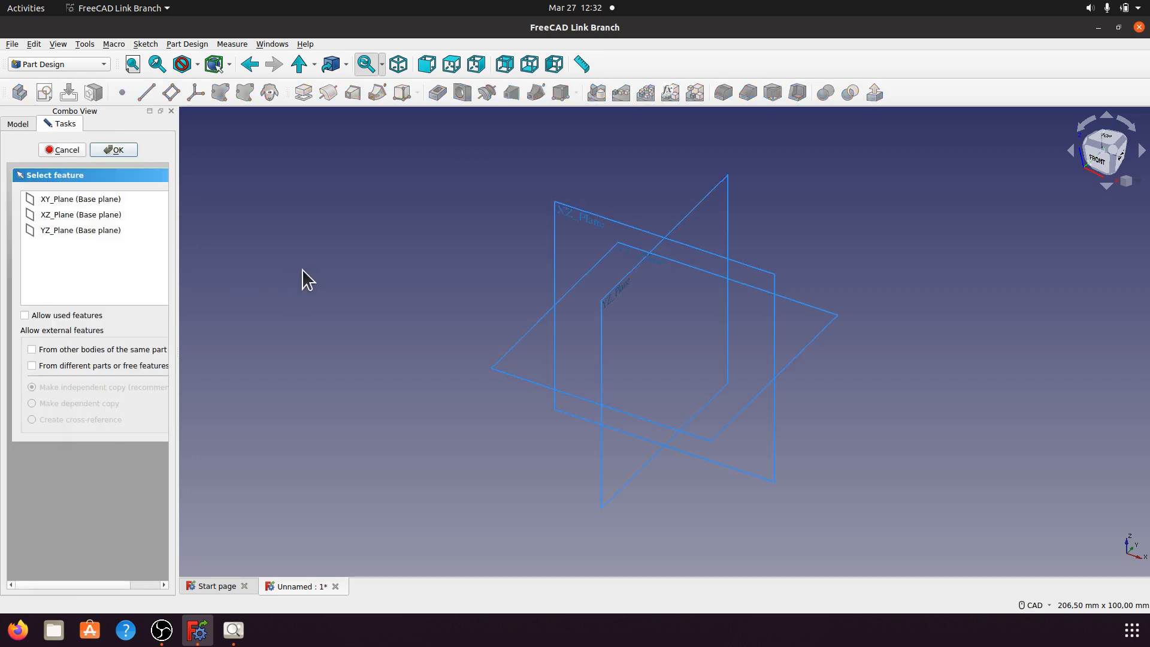
click(398, 66)
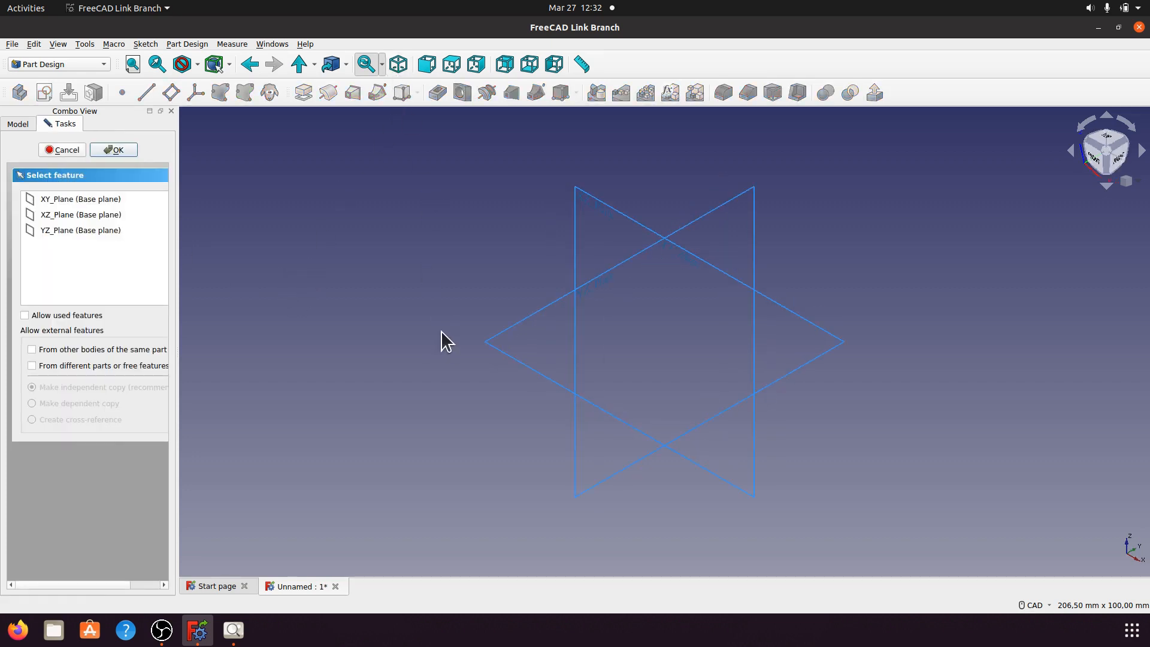
click(581, 205)
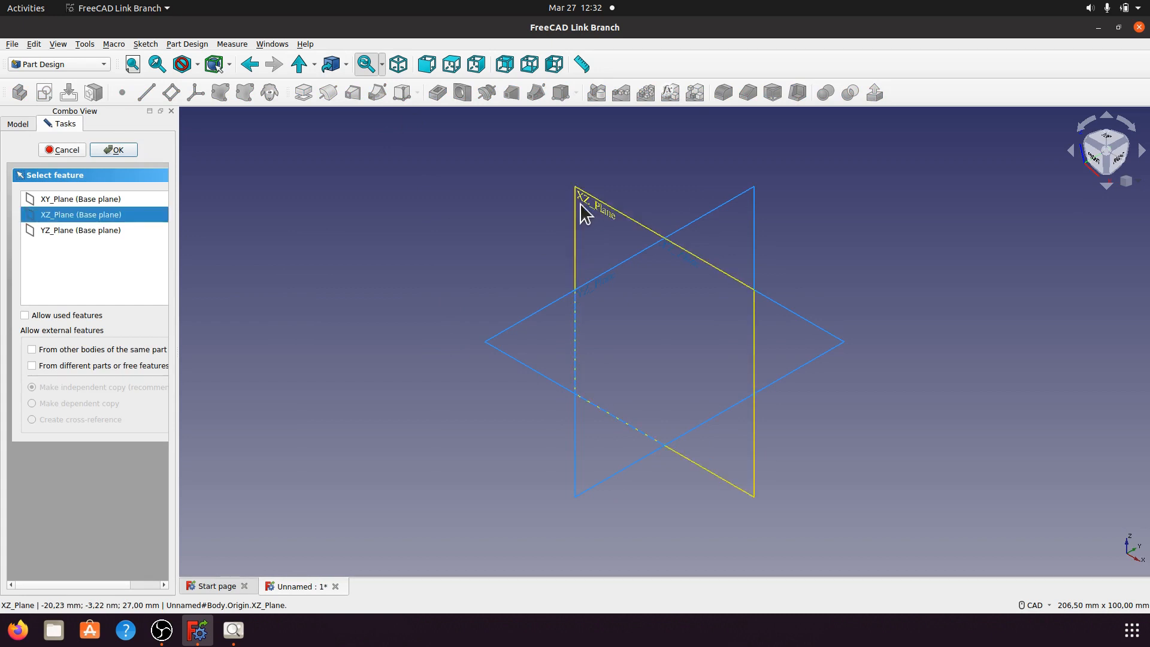
click(123, 150)
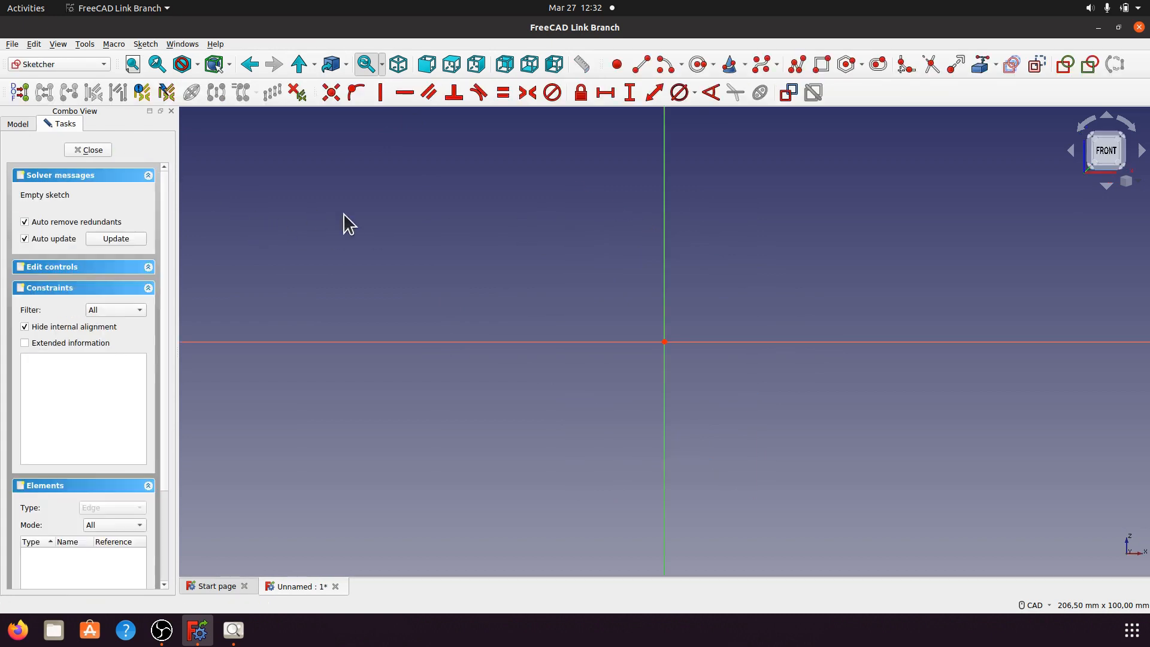
click(234, 630)
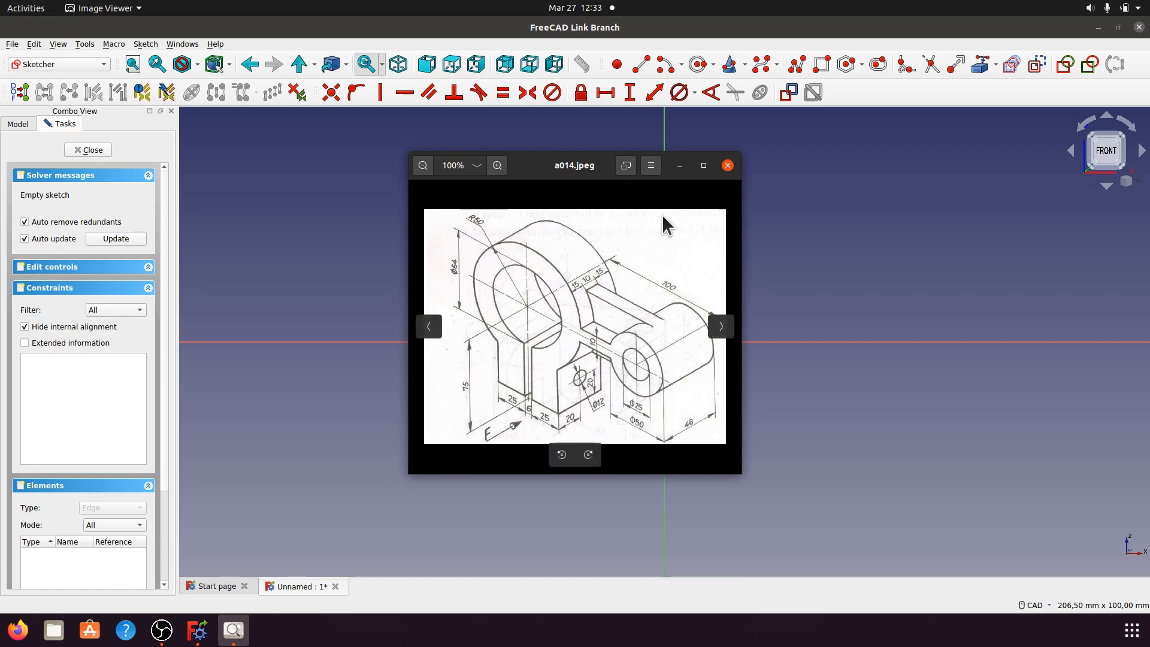
click(680, 165)
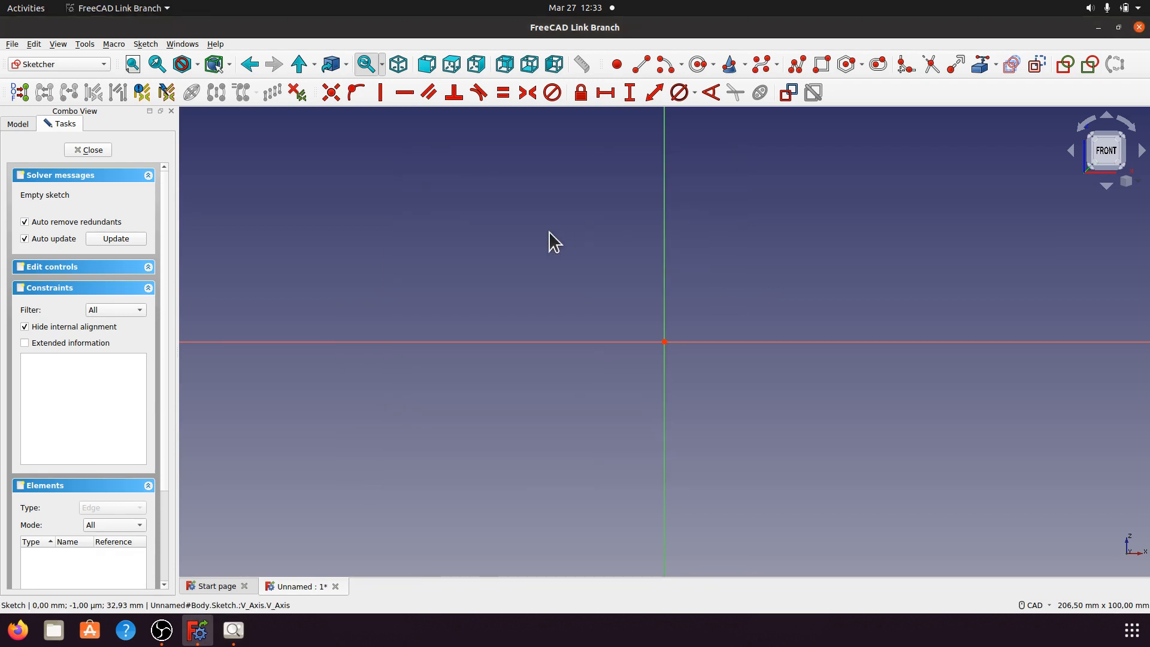
Step: Draw two concentric circles centred on the sketch origin
click(699, 65)
scroll(456, 225, down, 3)
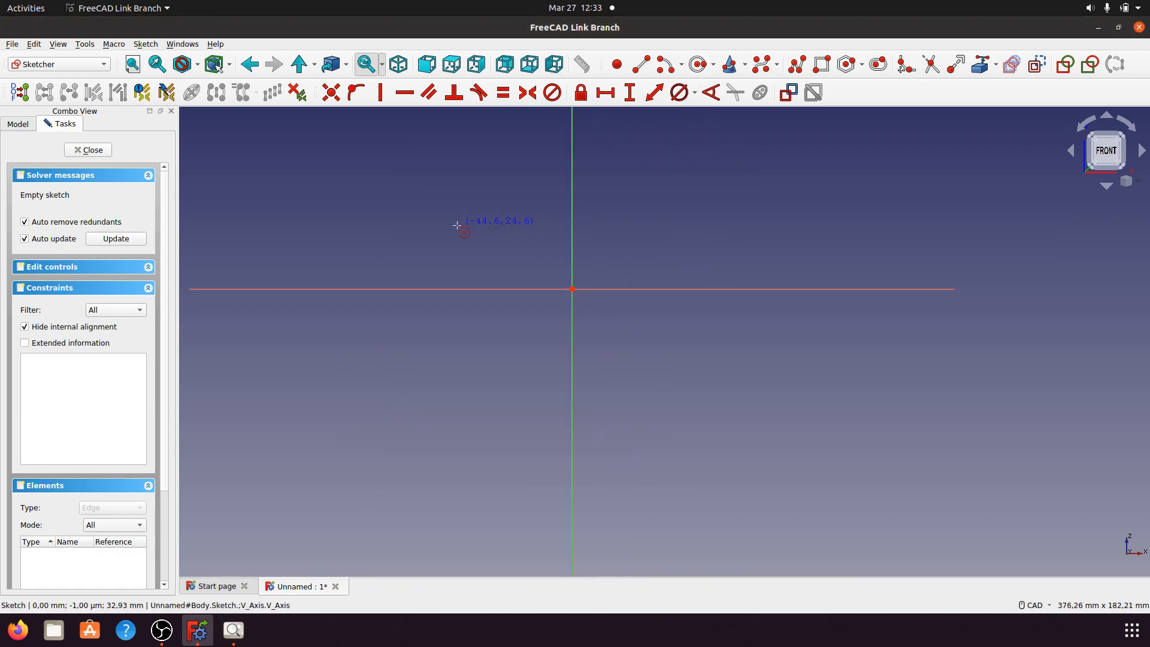
click(573, 289)
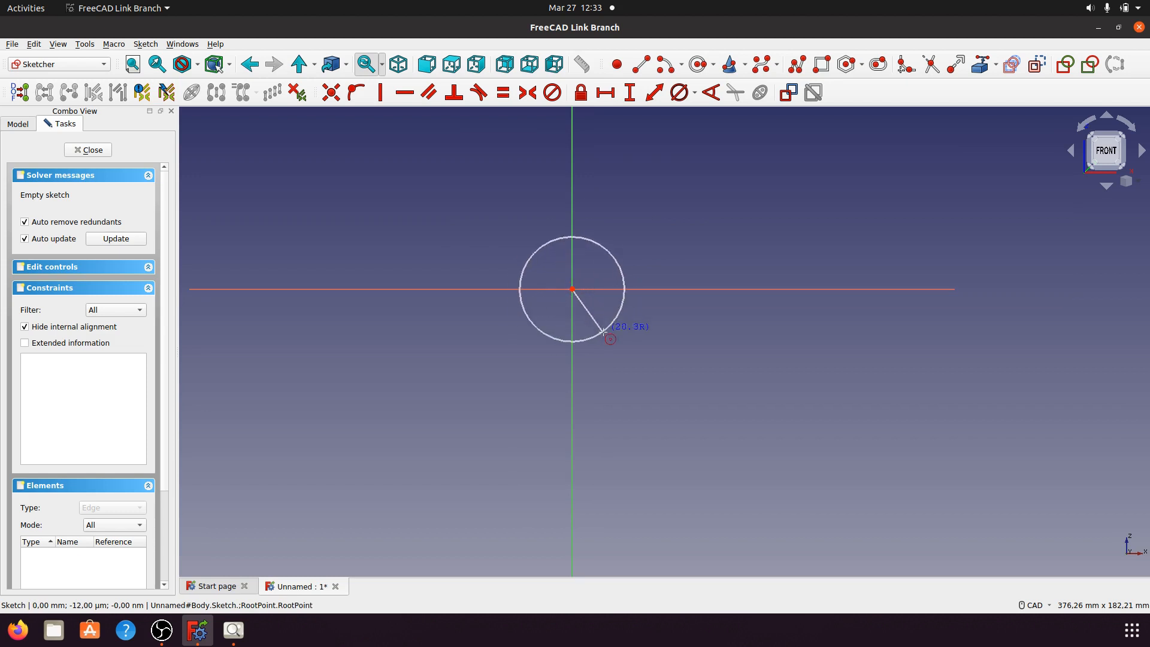
click(640, 389)
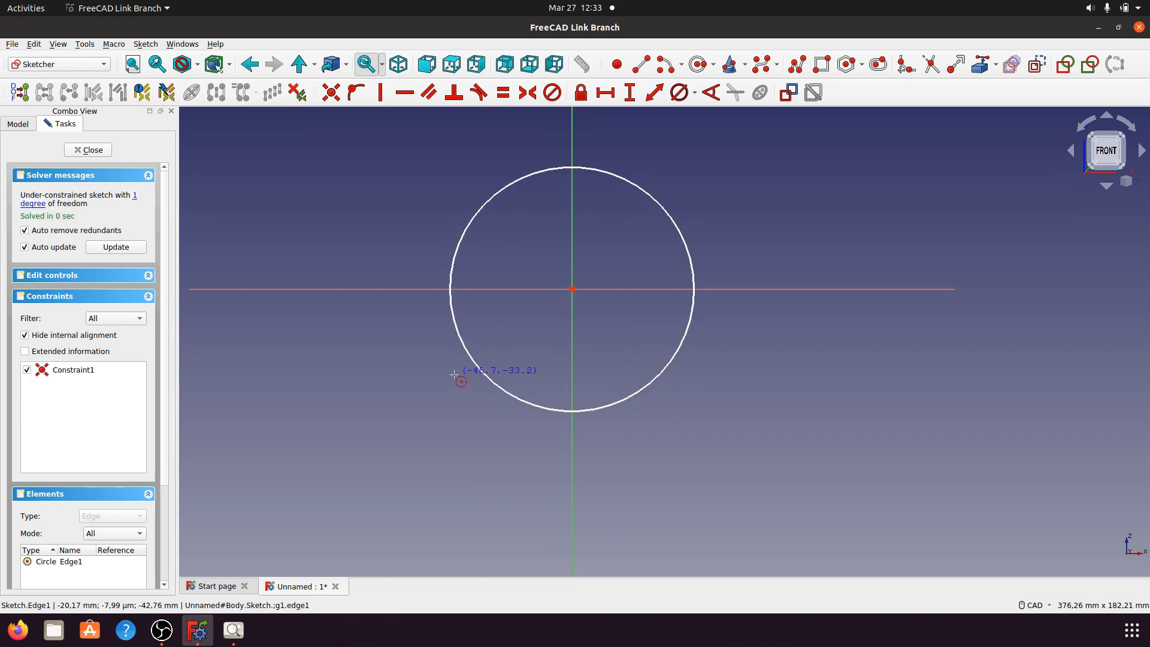
click(572, 289)
click(590, 363)
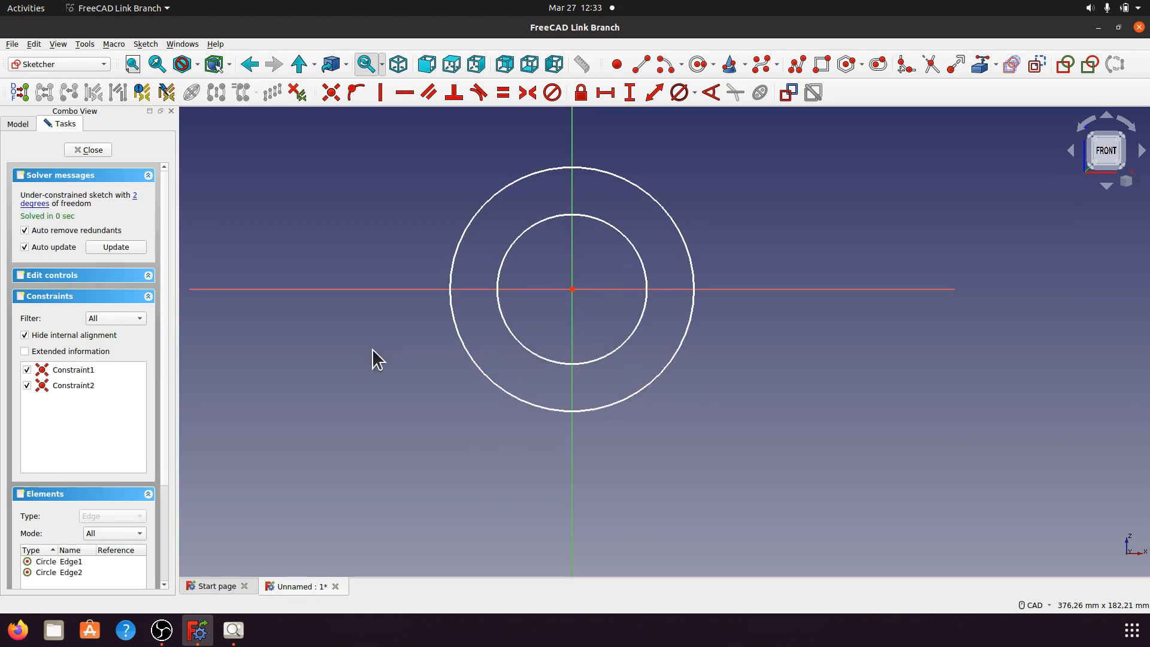
Step: Give the outer circle a 100 mm diameter and the inner circle 64 mm
click(655, 203)
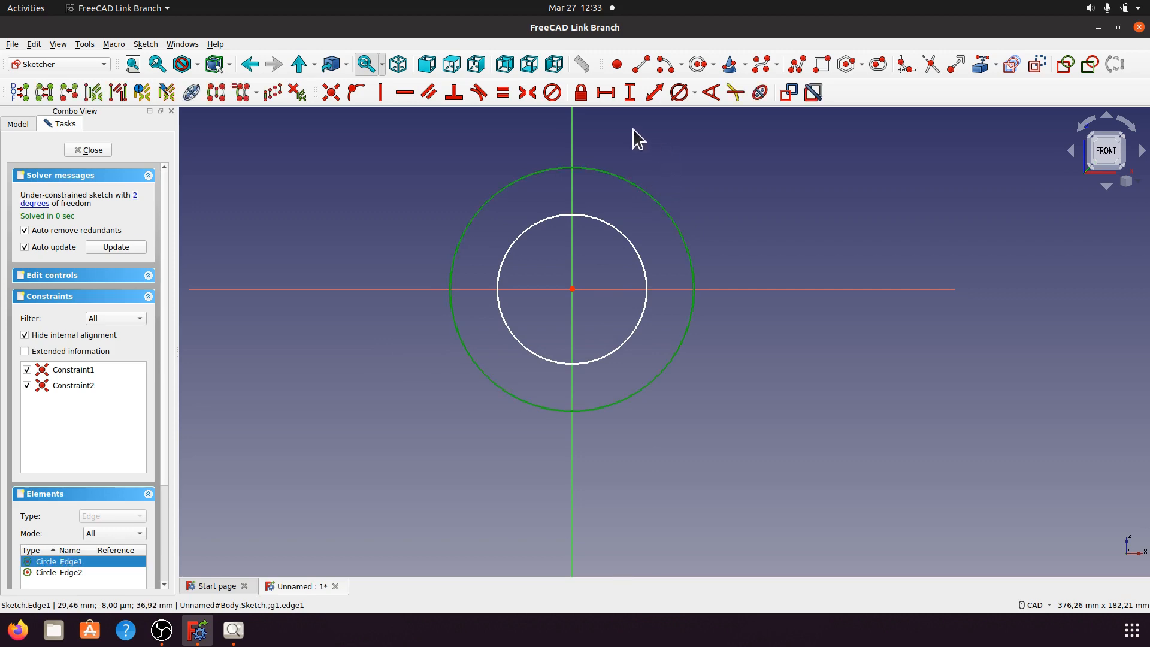
click(695, 92)
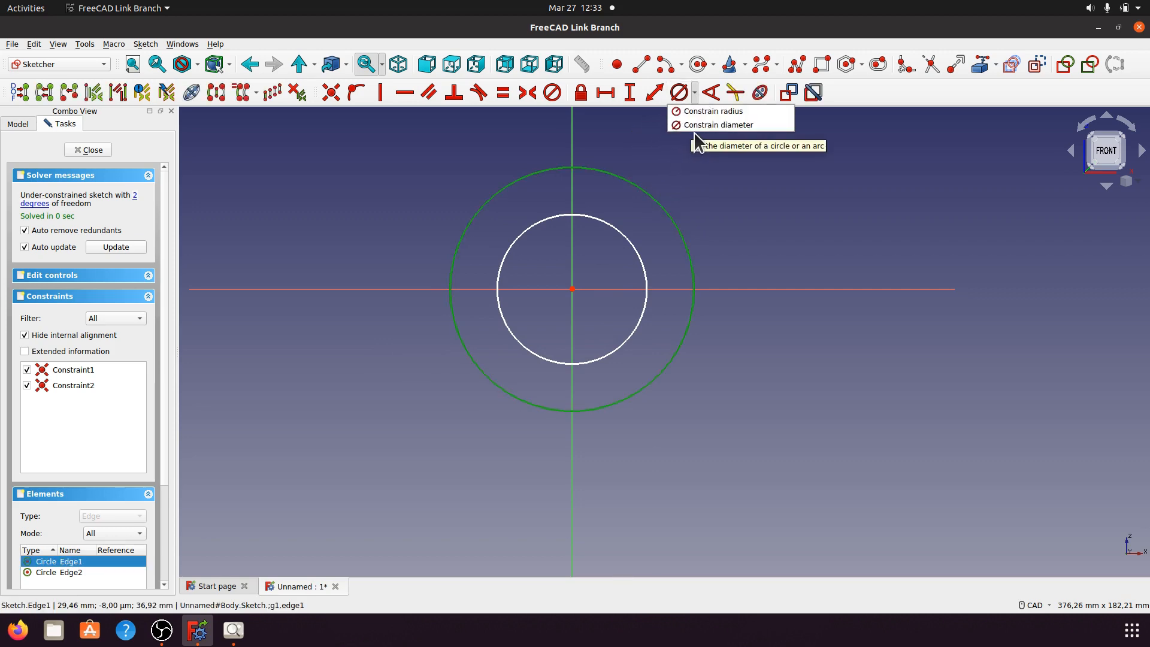
click(693, 127)
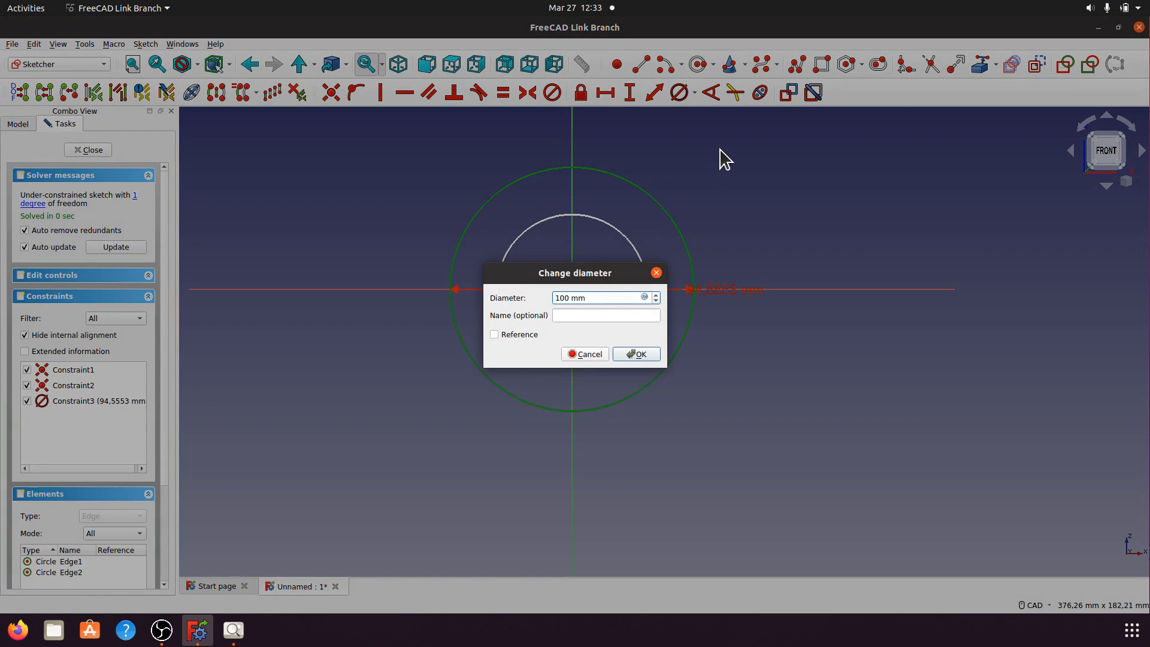
text(100)
click(633, 350)
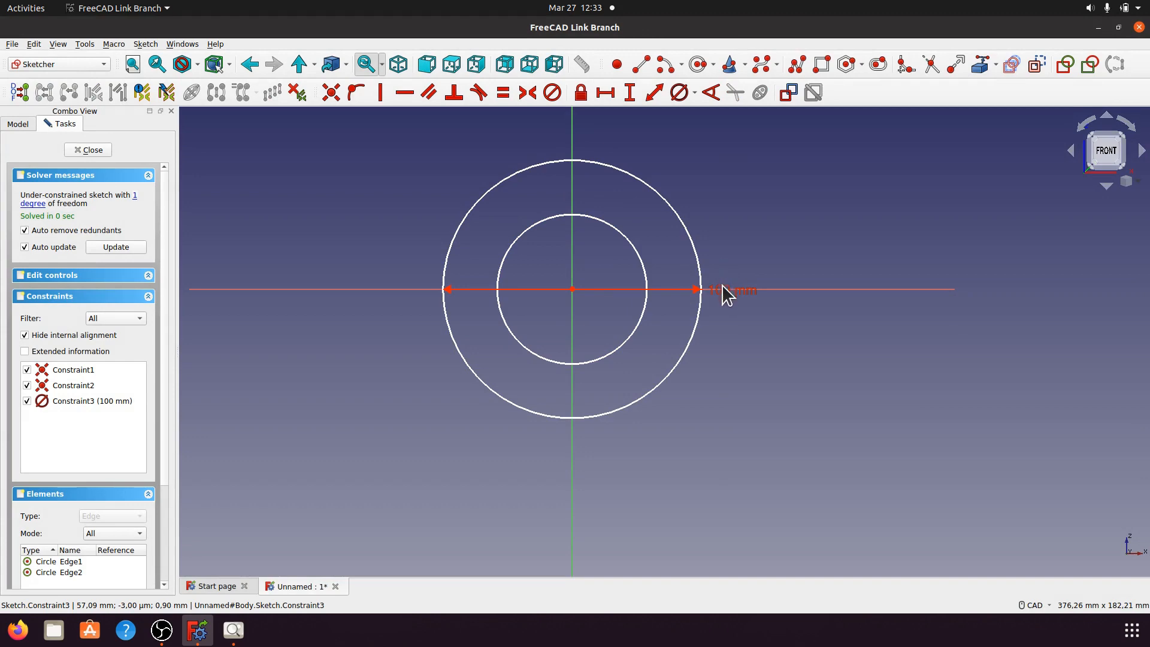
drag(726, 290, 728, 170)
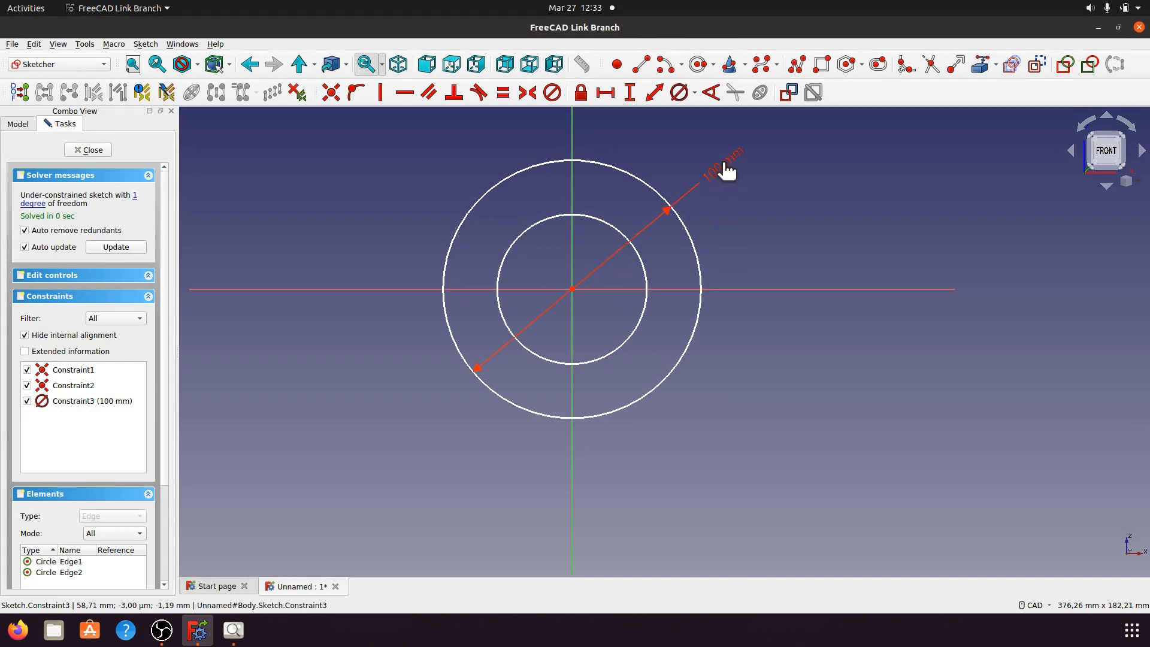
click(519, 240)
click(694, 92)
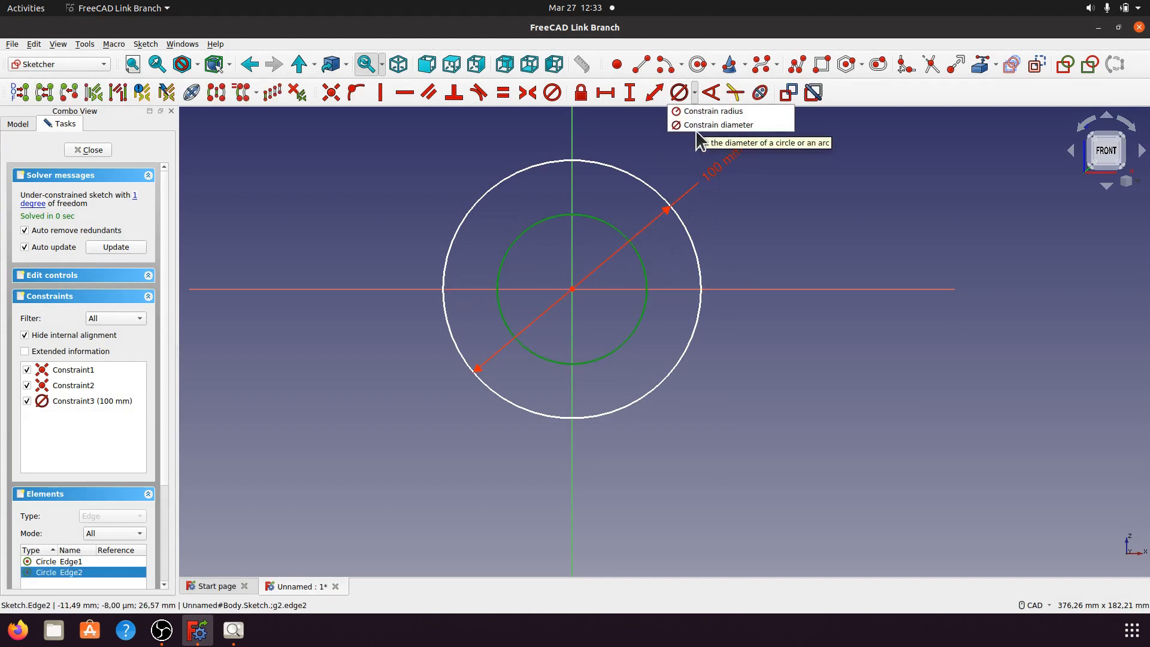
click(697, 123)
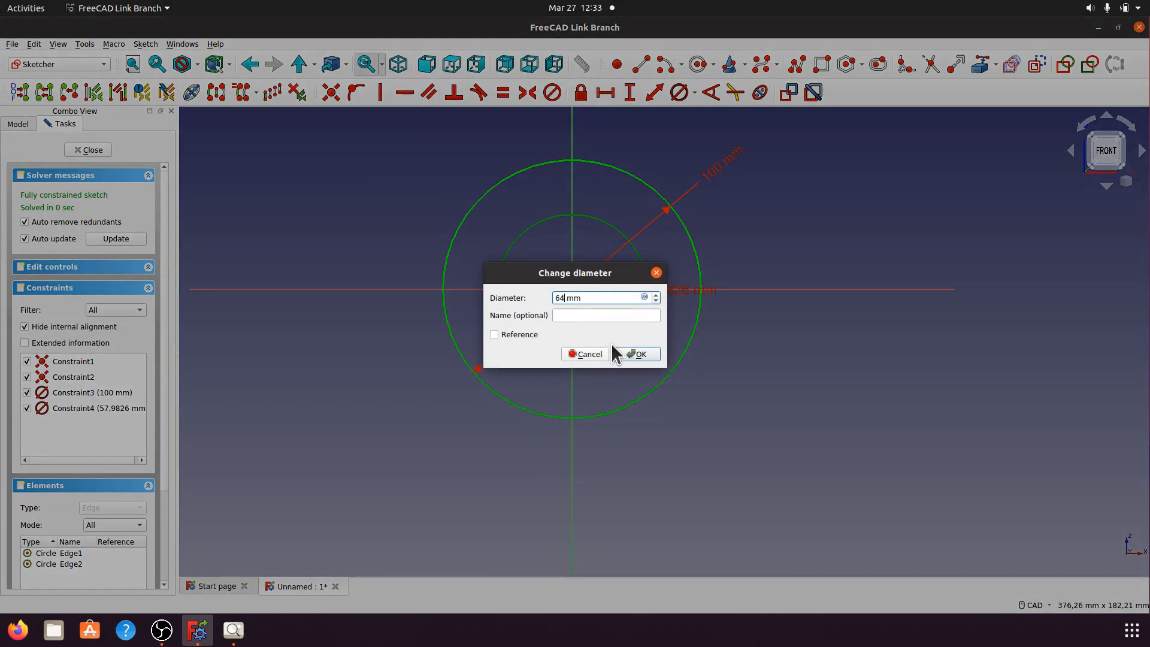
click(626, 354)
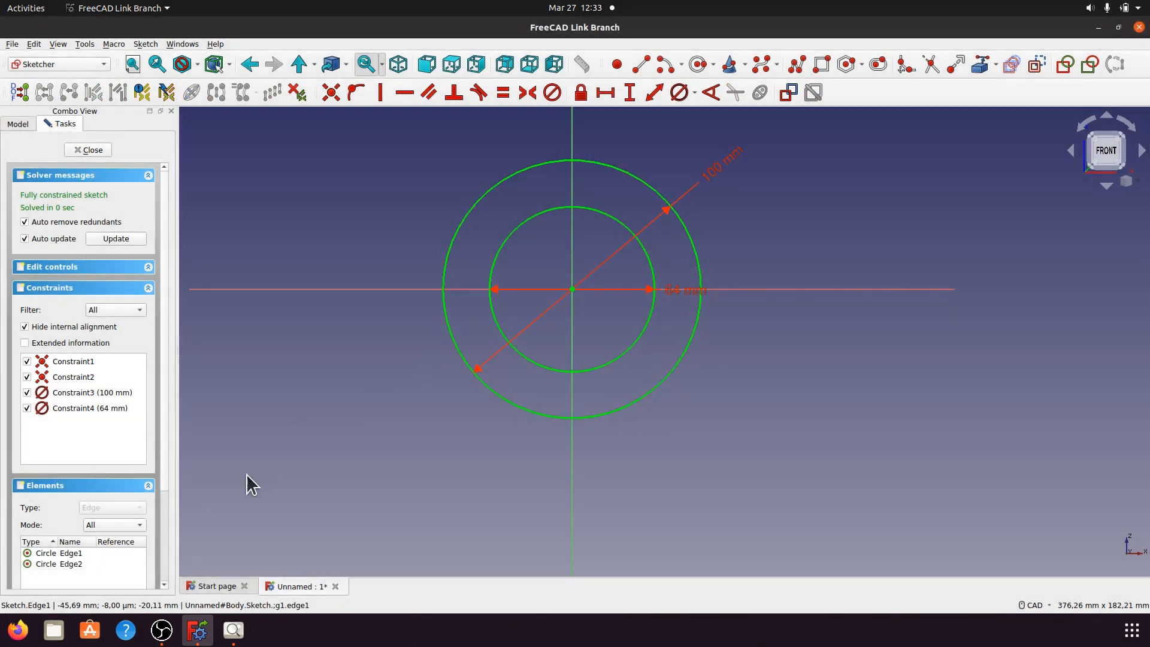
scroll(314, 362, down, 3)
scroll(316, 375, up, 2)
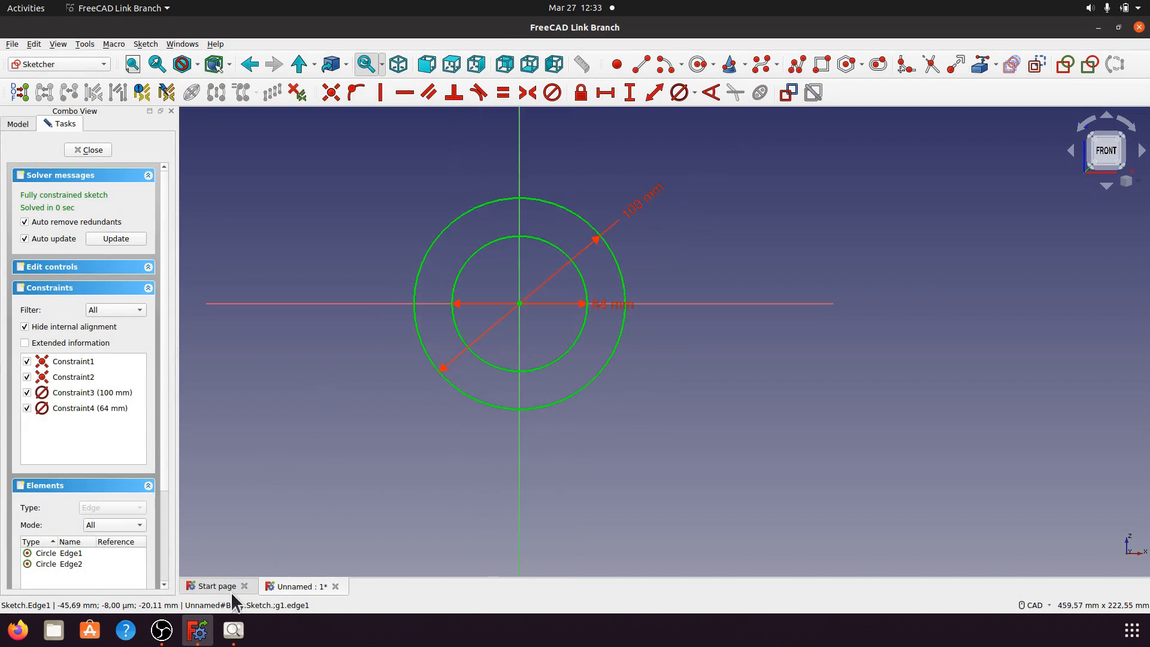
click(233, 631)
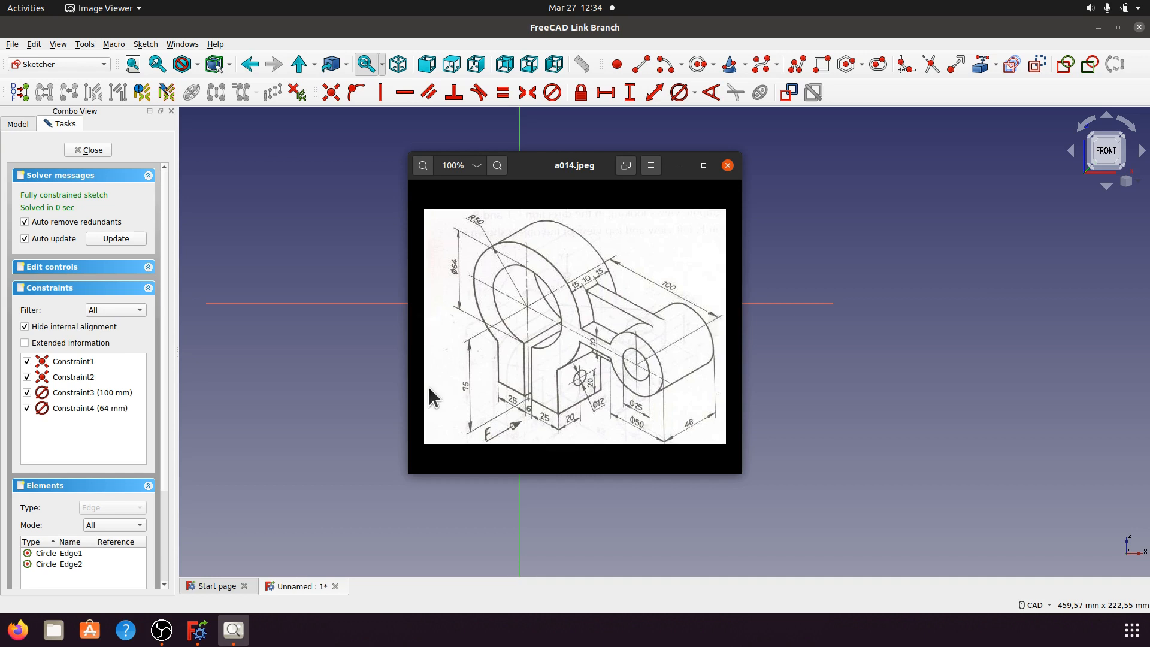
click(679, 167)
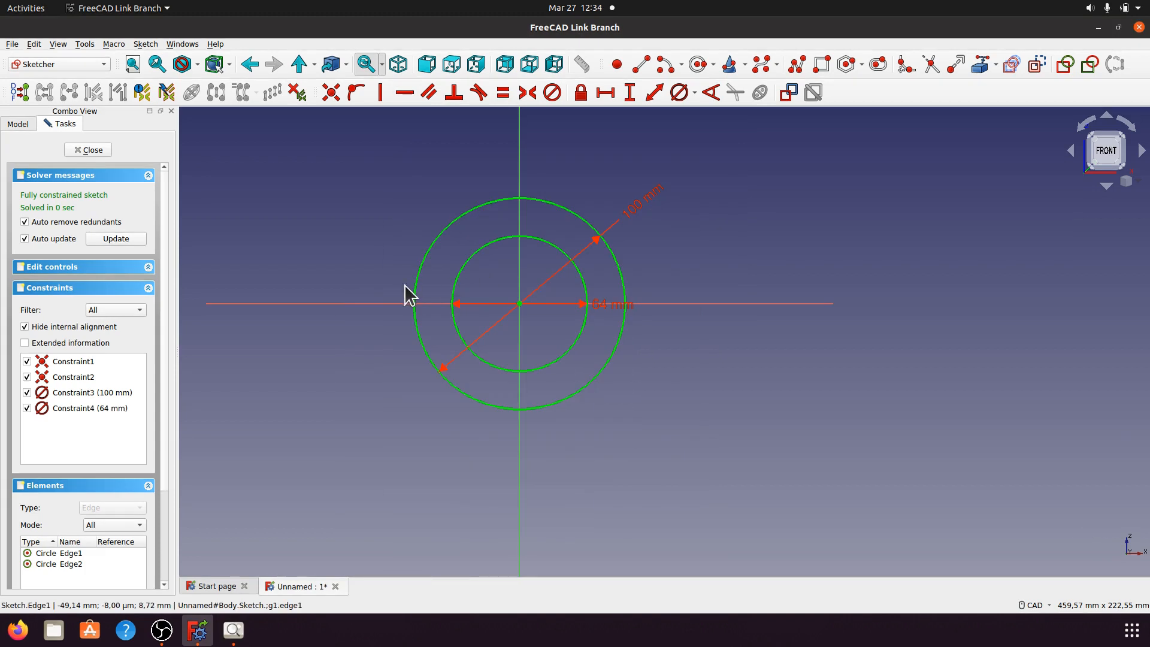
Step: Draw a rectangle below the circles, then select its two bottom corners and the vertical axis
click(822, 64)
click(457, 379)
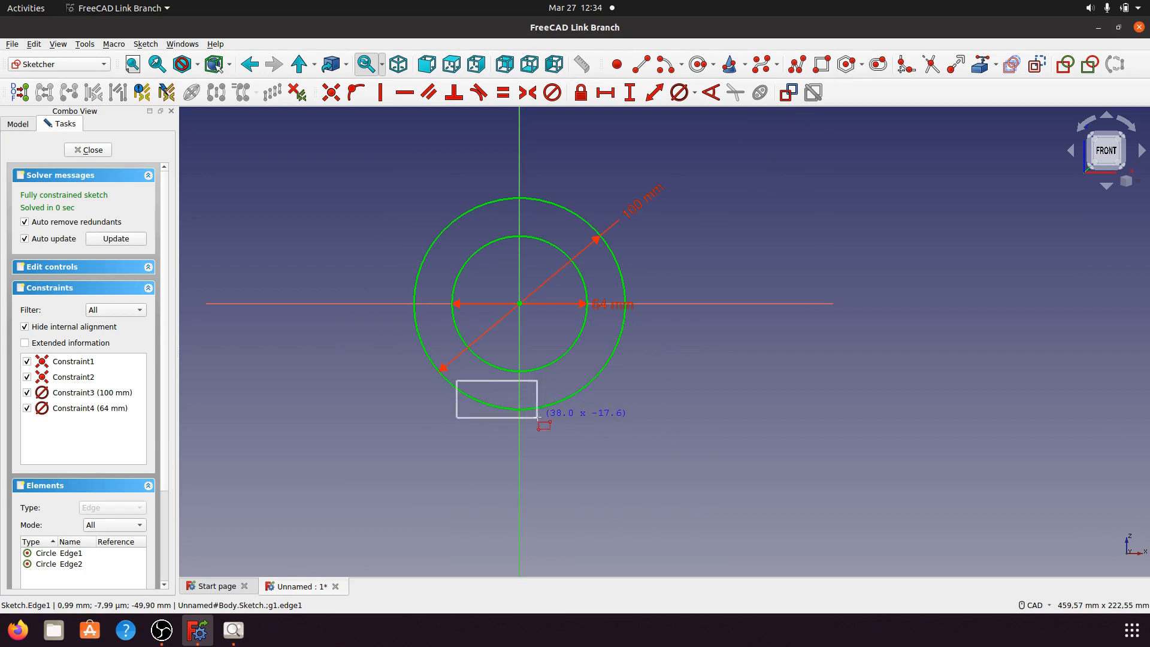
click(583, 498)
key(Escape)
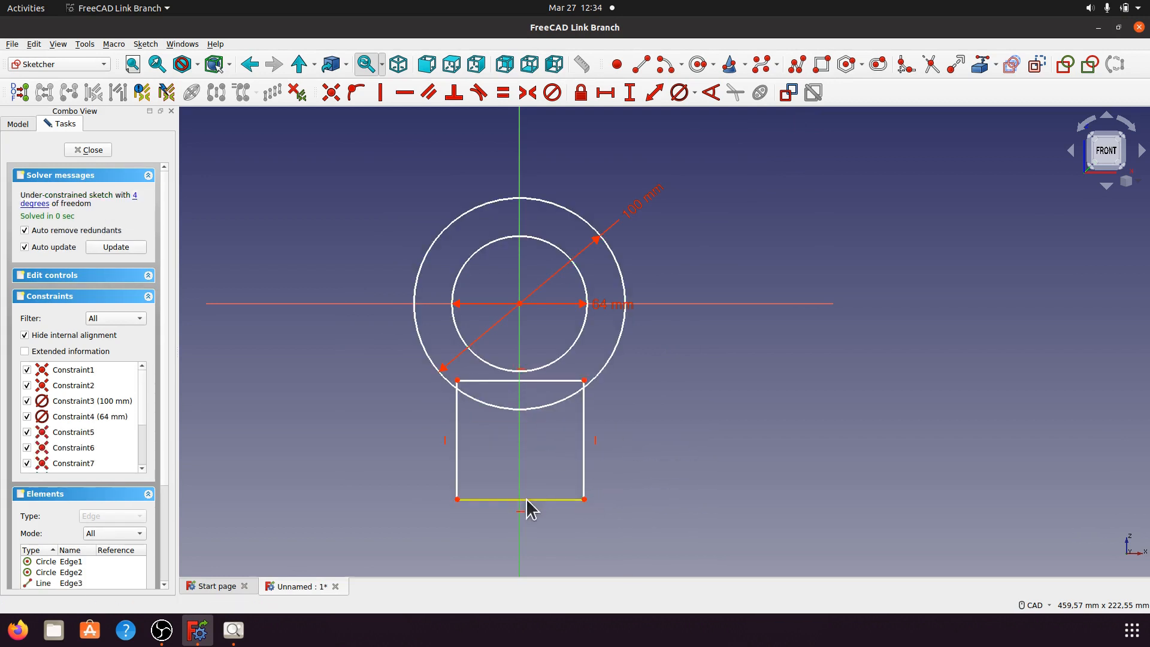
click(458, 499)
click(584, 499)
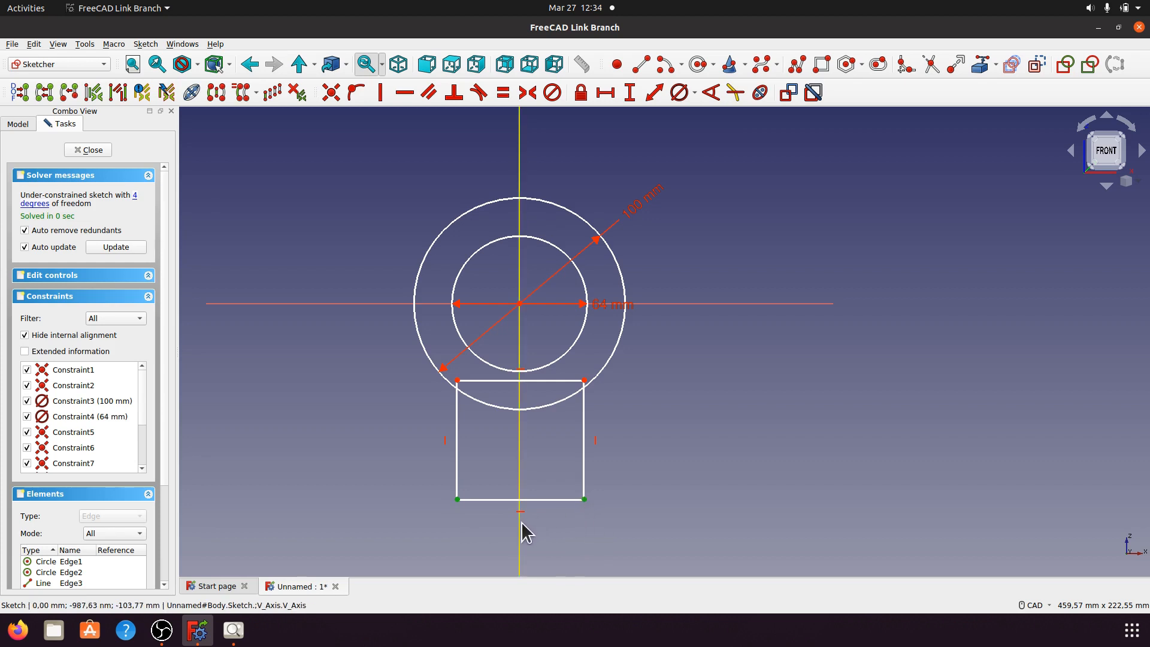
click(520, 522)
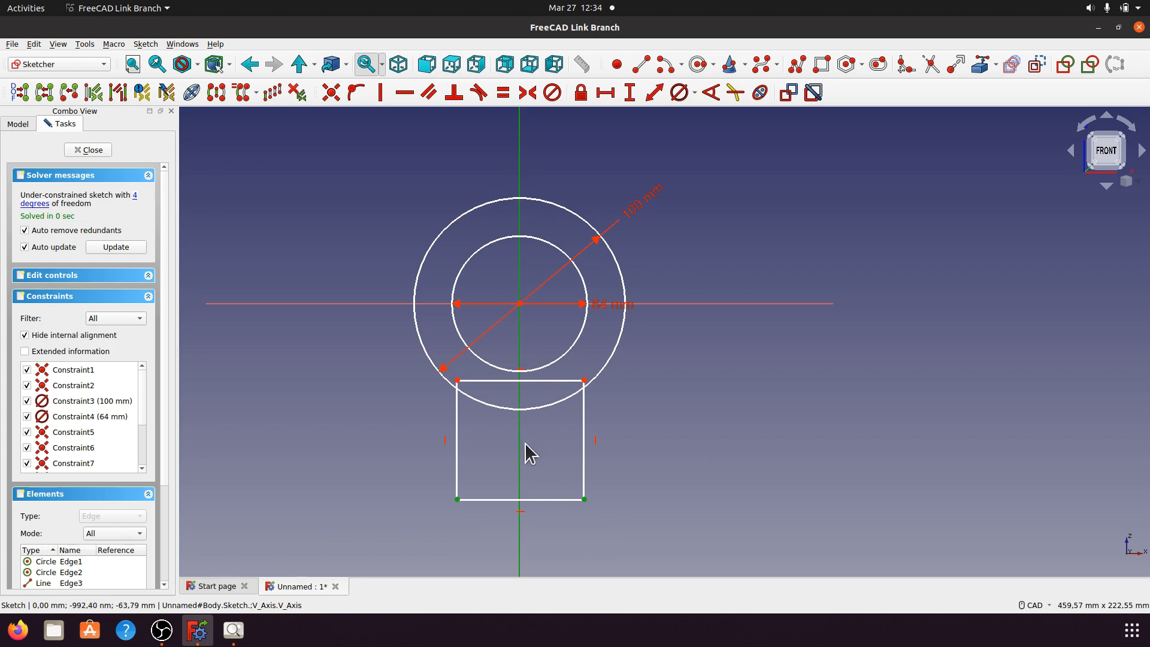
Step: Make the bottom corners symmetric about the vertical axis and set the width to 56 mm
click(528, 92)
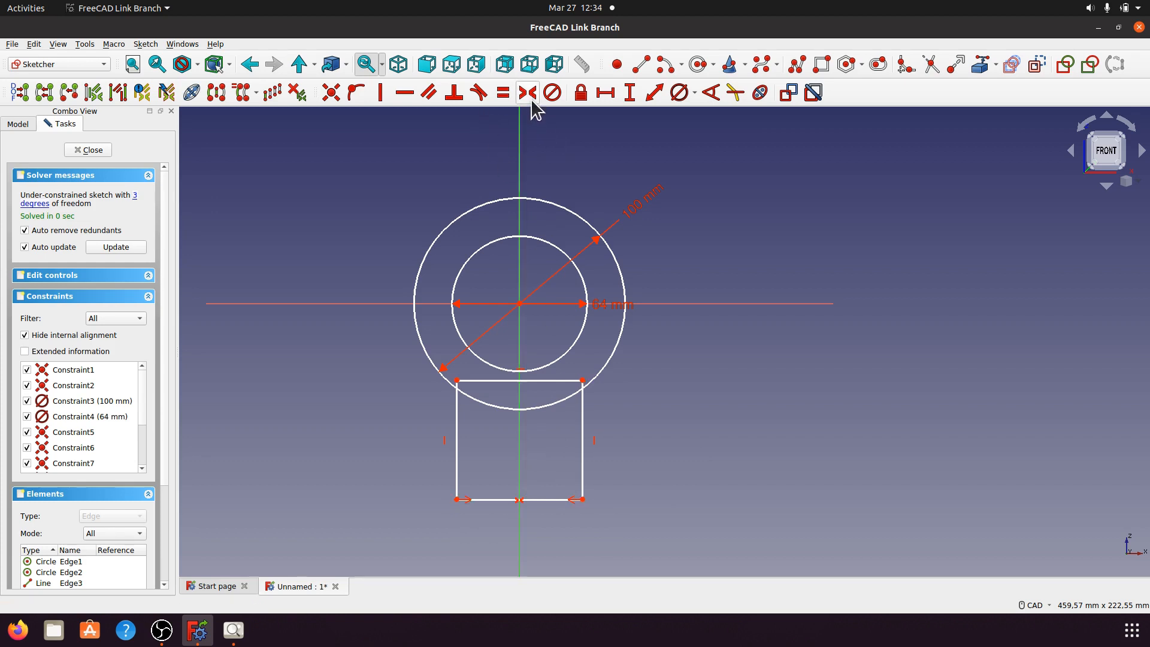
click(547, 499)
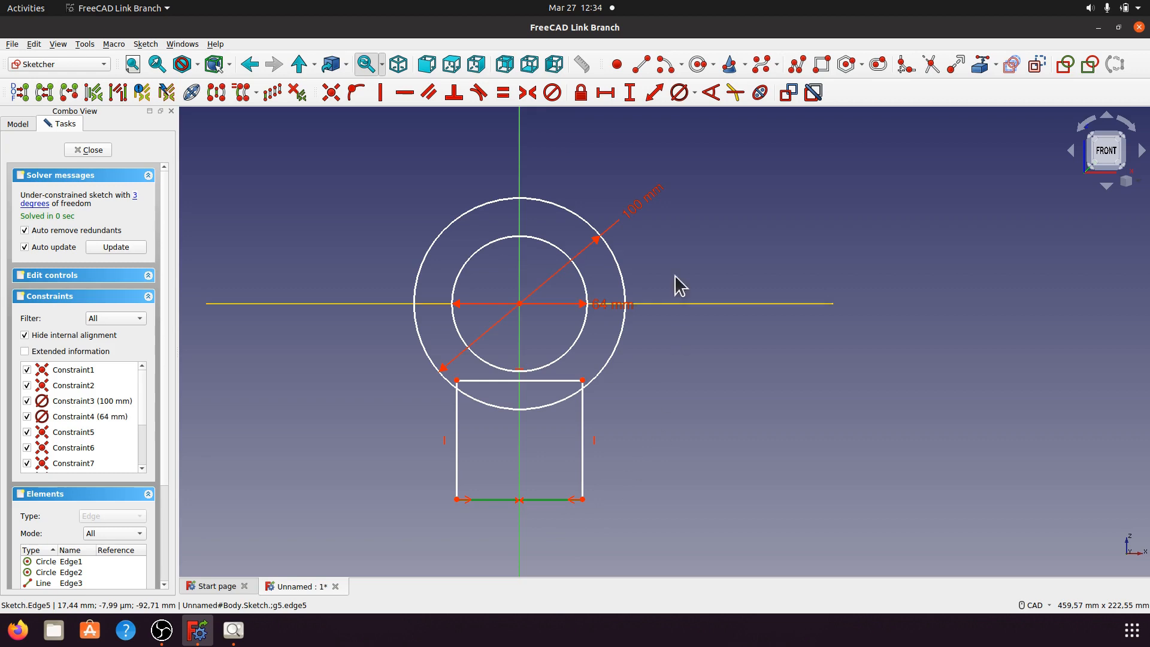
click(607, 94)
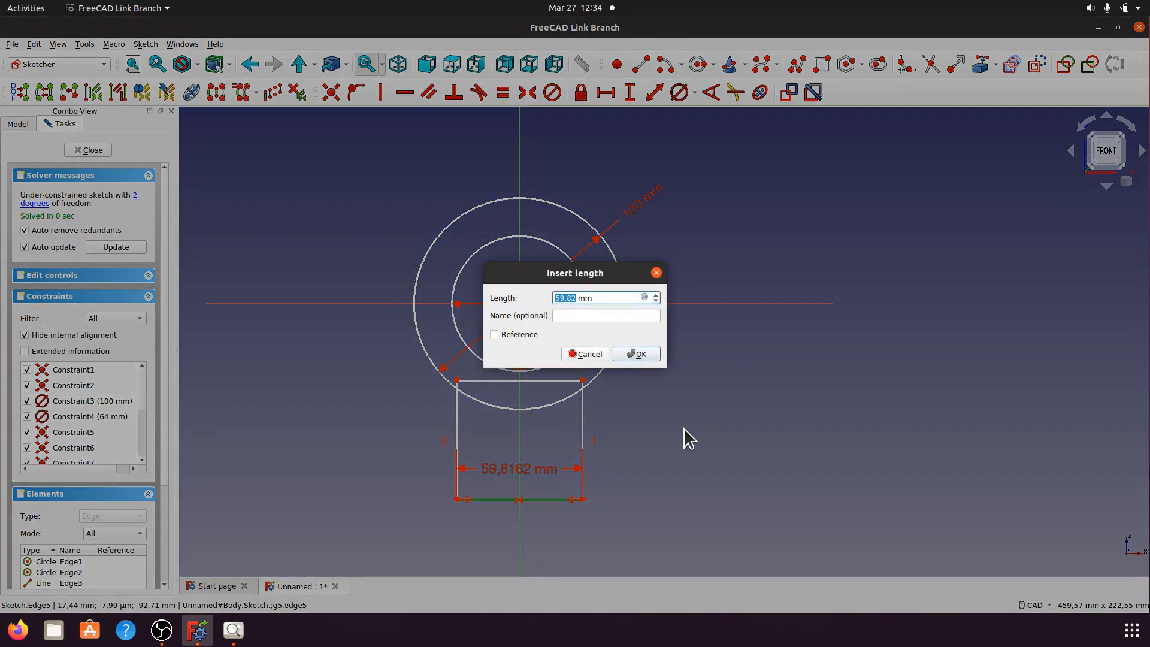
text(5)
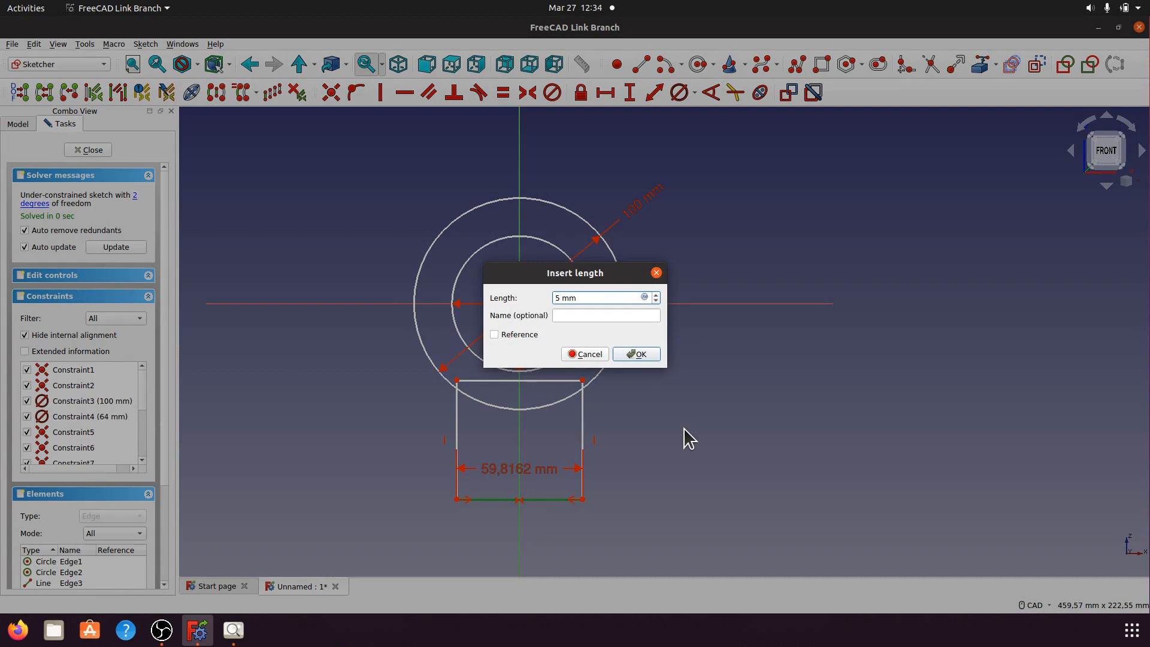
text(6)
click(636, 354)
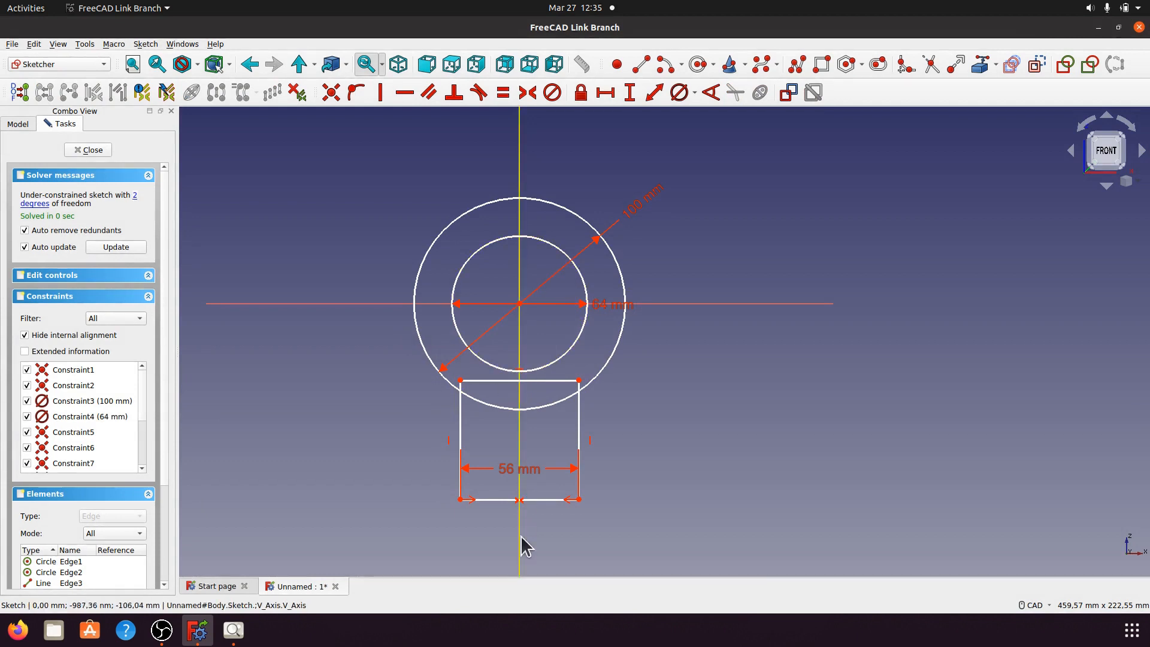
Step: Put the bottom edge 75 mm below the circles' centre and trim the right side at the circle
click(543, 499)
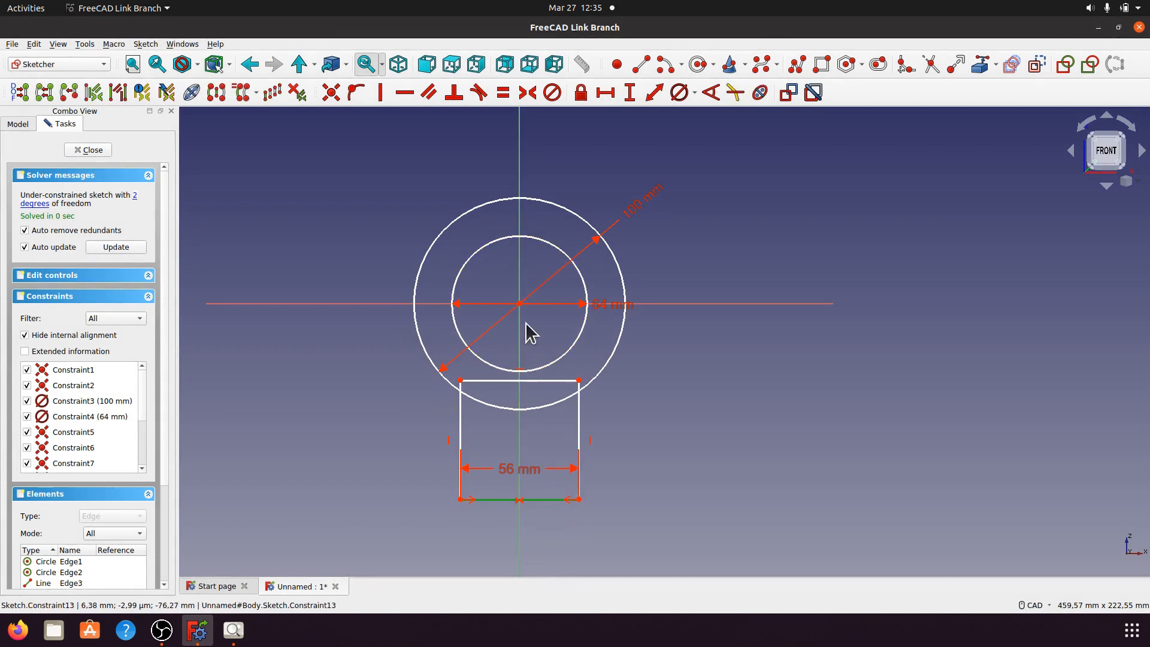
click(519, 304)
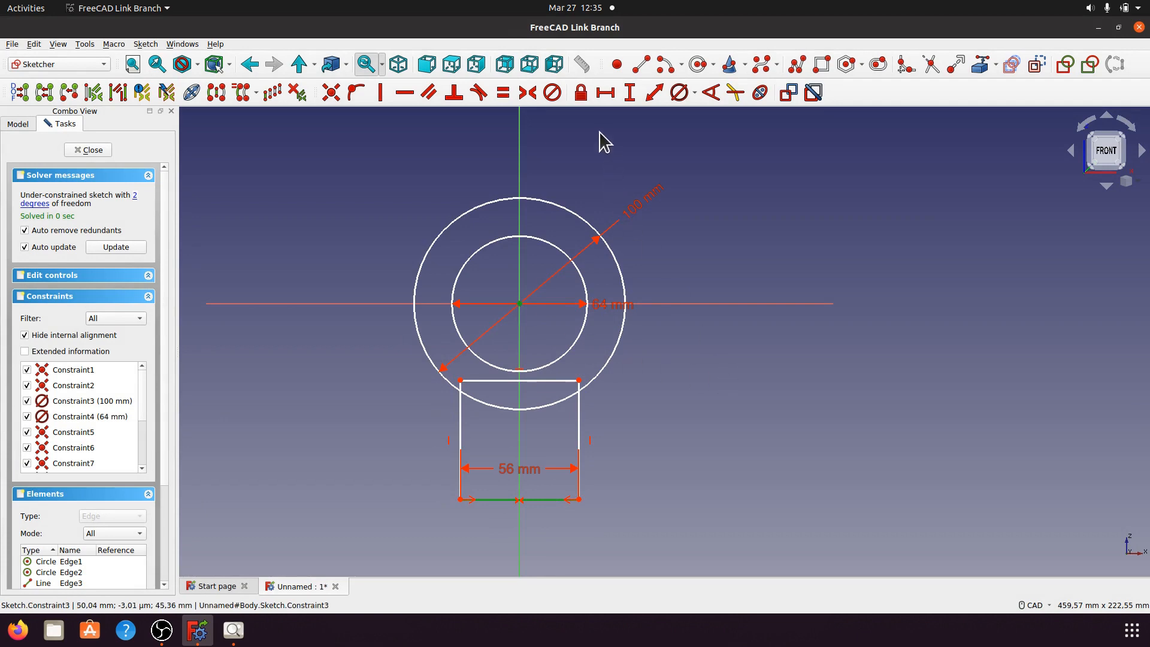
click(634, 99)
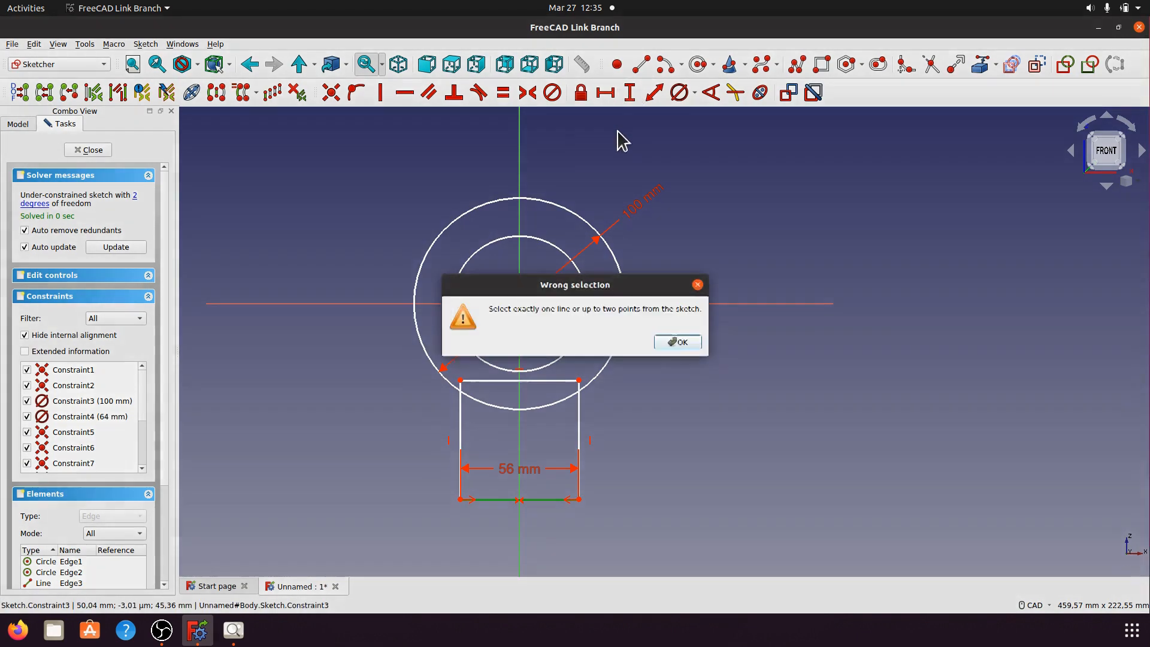
click(676, 345)
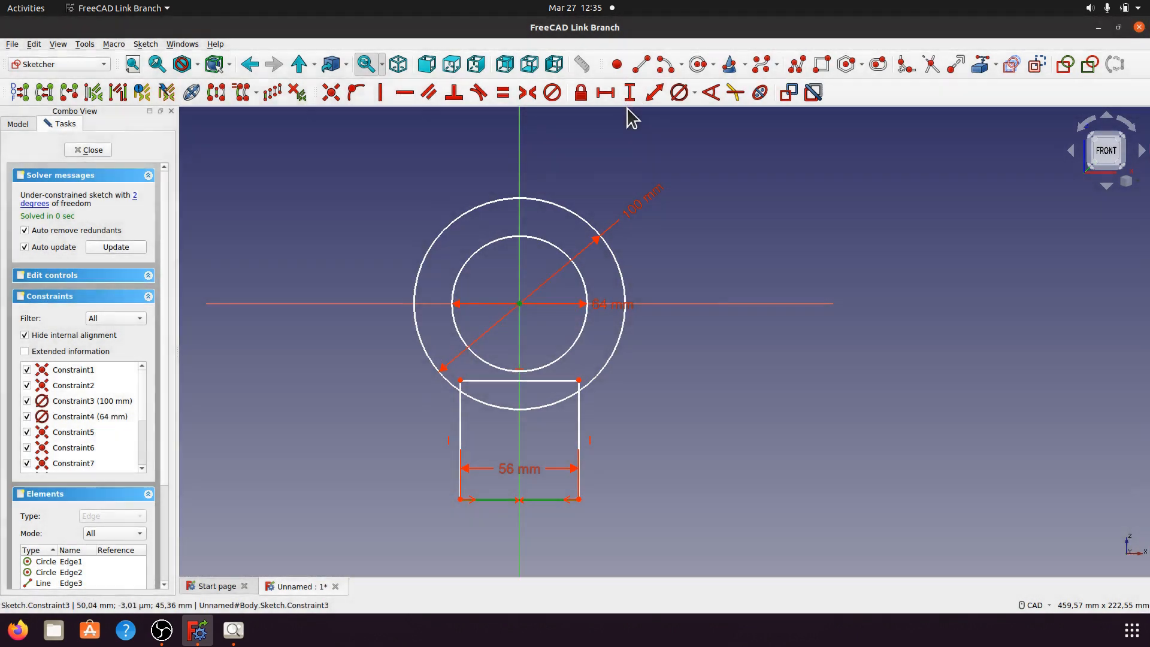
click(653, 93)
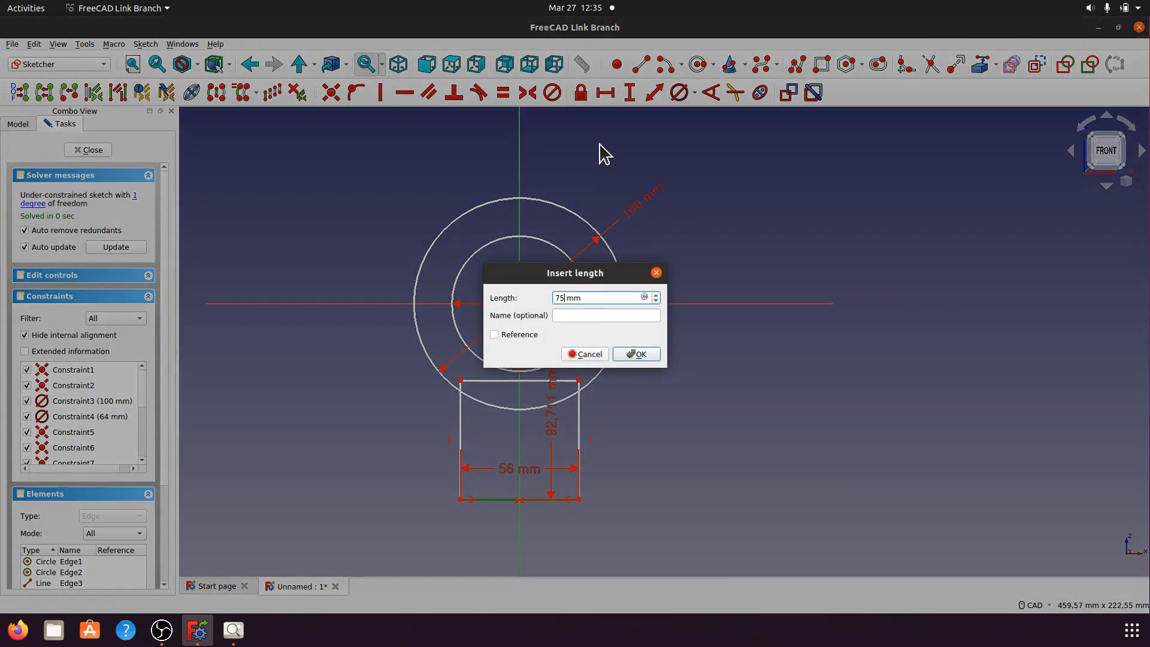
click(634, 354)
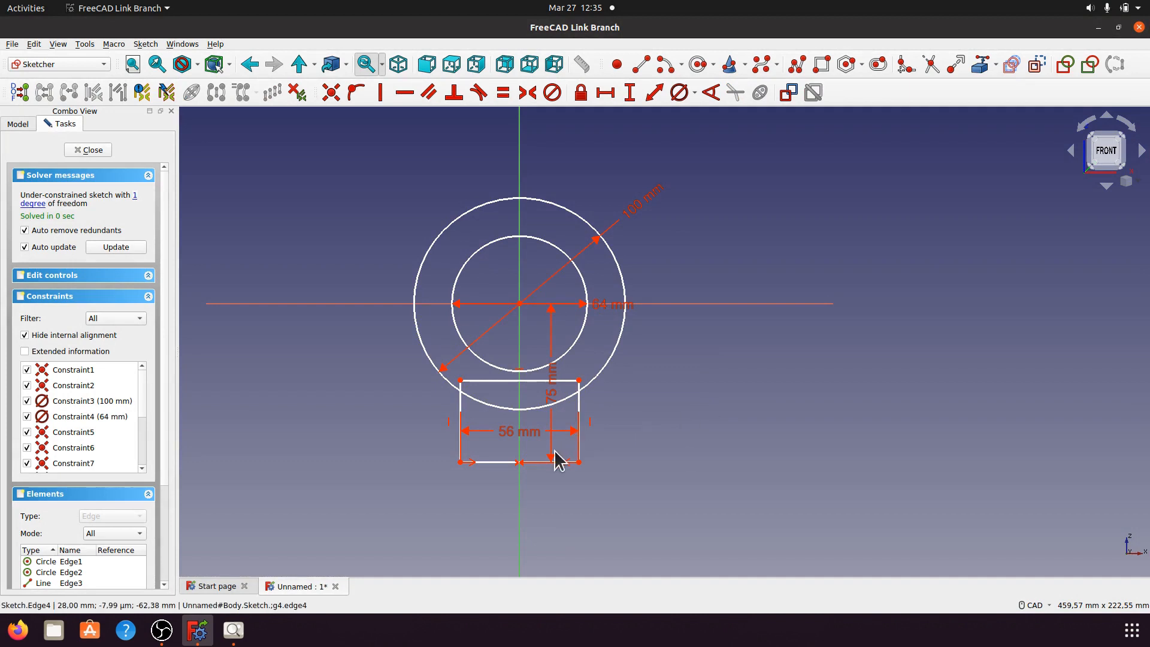
drag(553, 394, 684, 395)
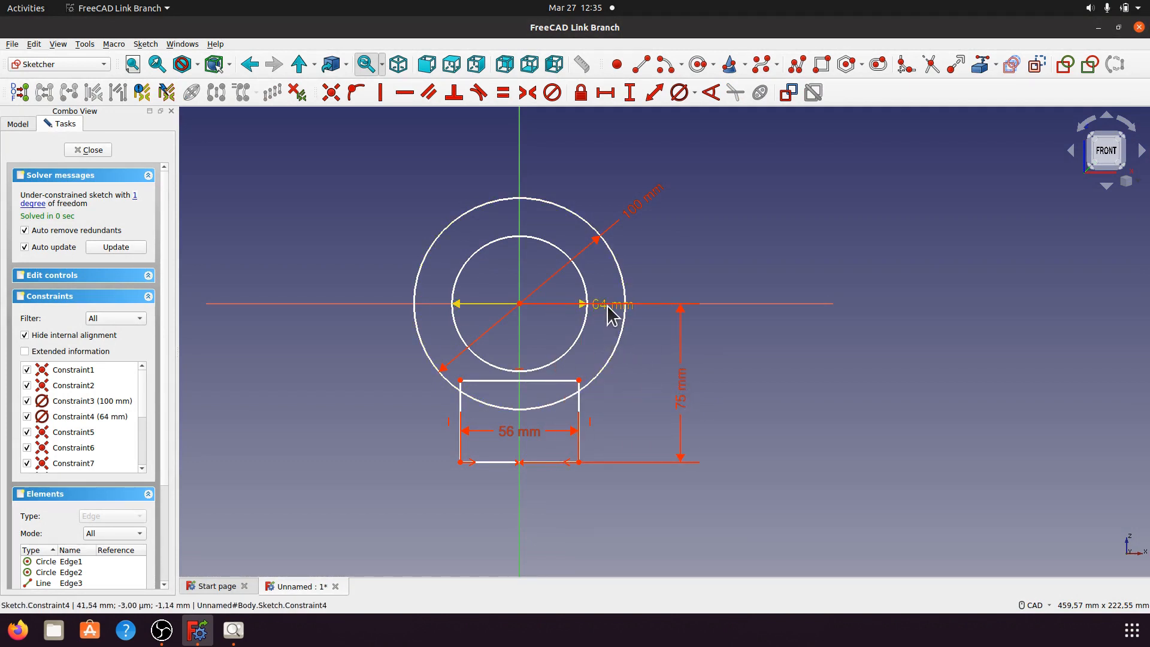
drag(608, 308, 418, 203)
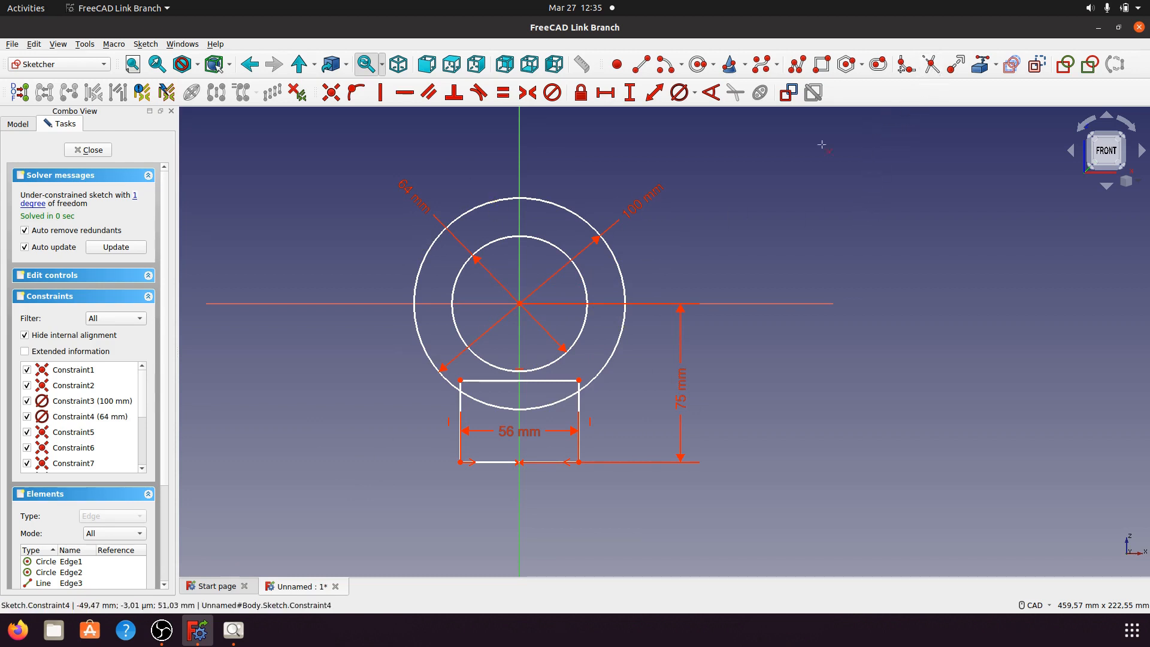
scroll(480, 469, up, 4)
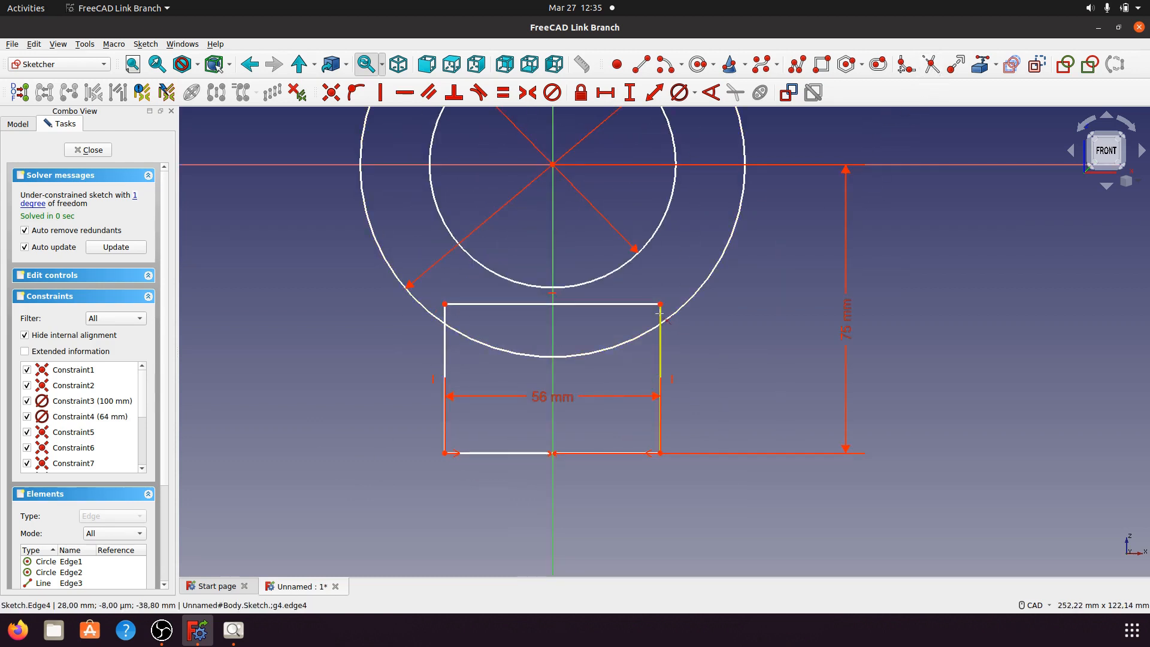
click(659, 313)
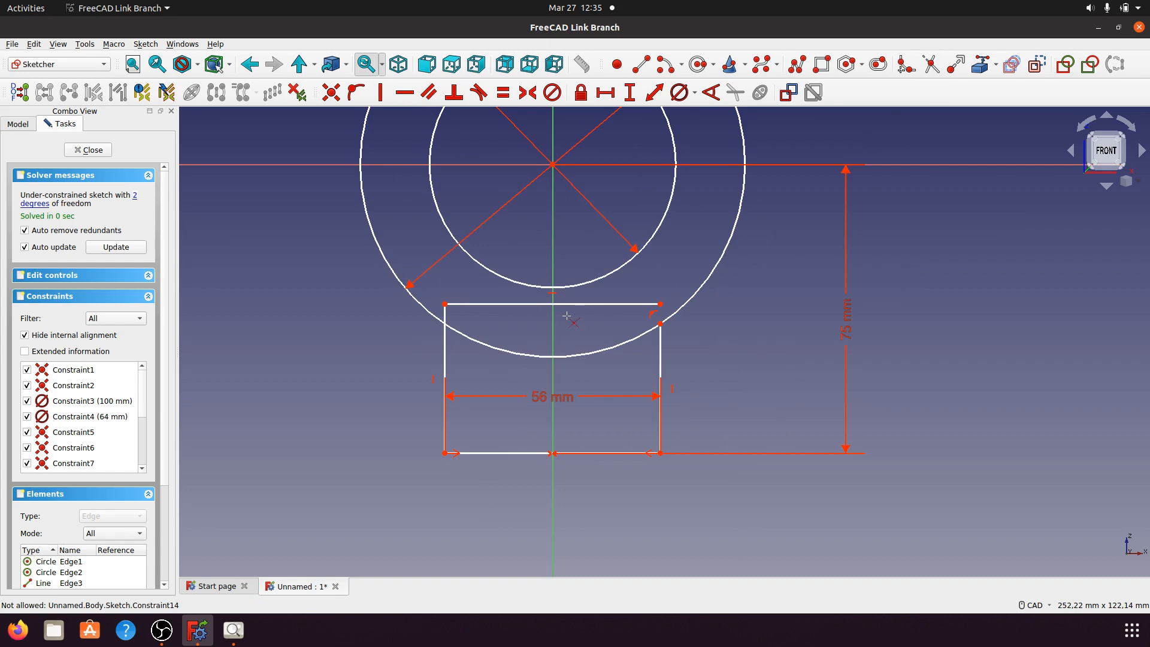
Step: Trim the left side, delete the rectangle's top line, and cut away the circle's lower arc
click(444, 313)
click(534, 304)
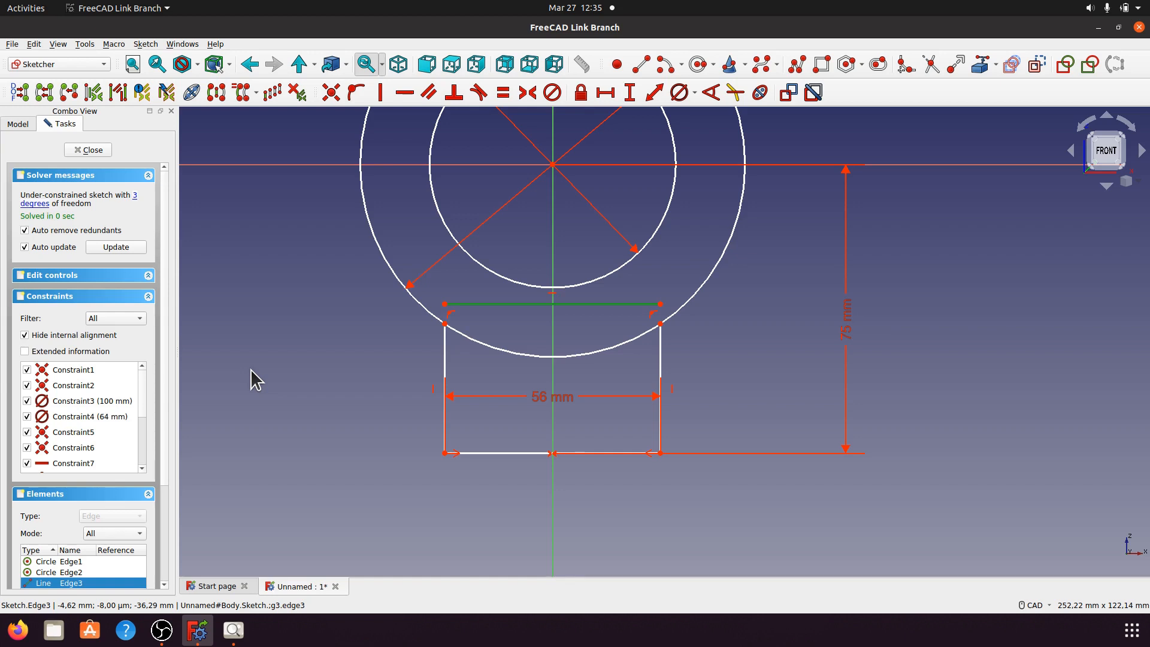
key(Delete)
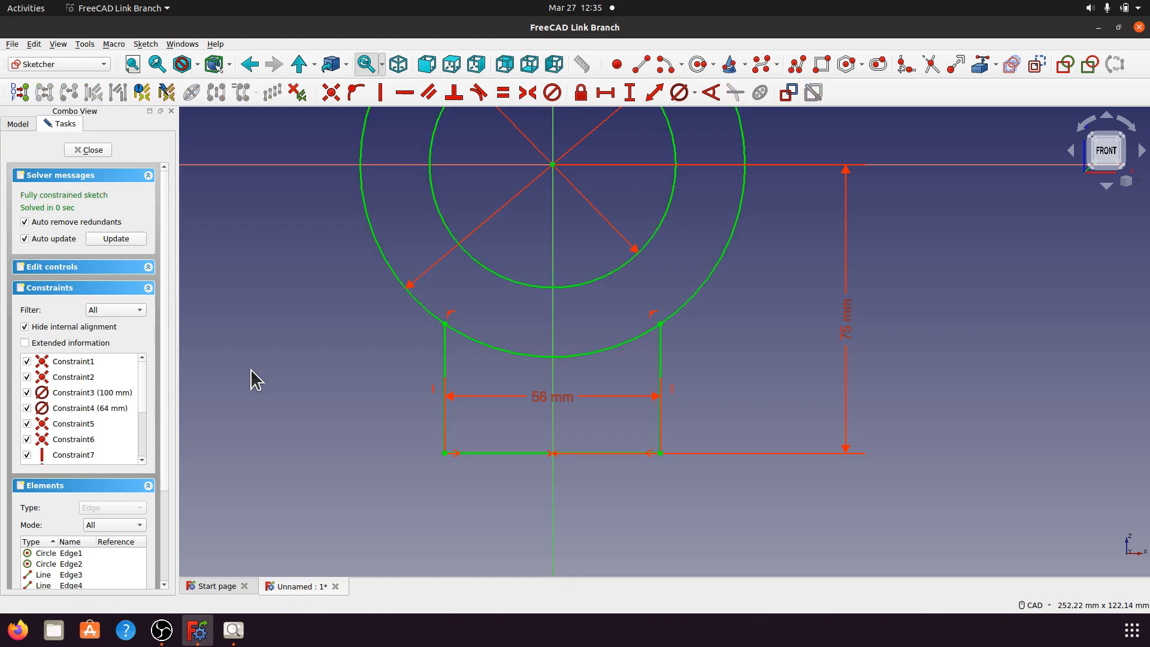
click(933, 66)
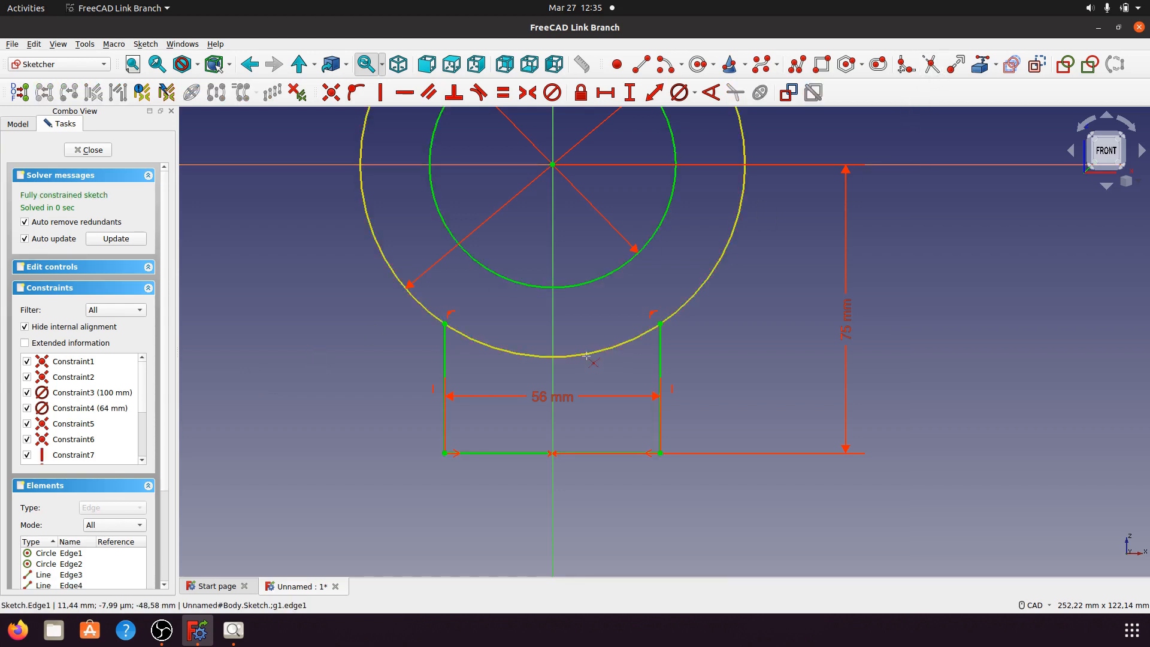
click(587, 356)
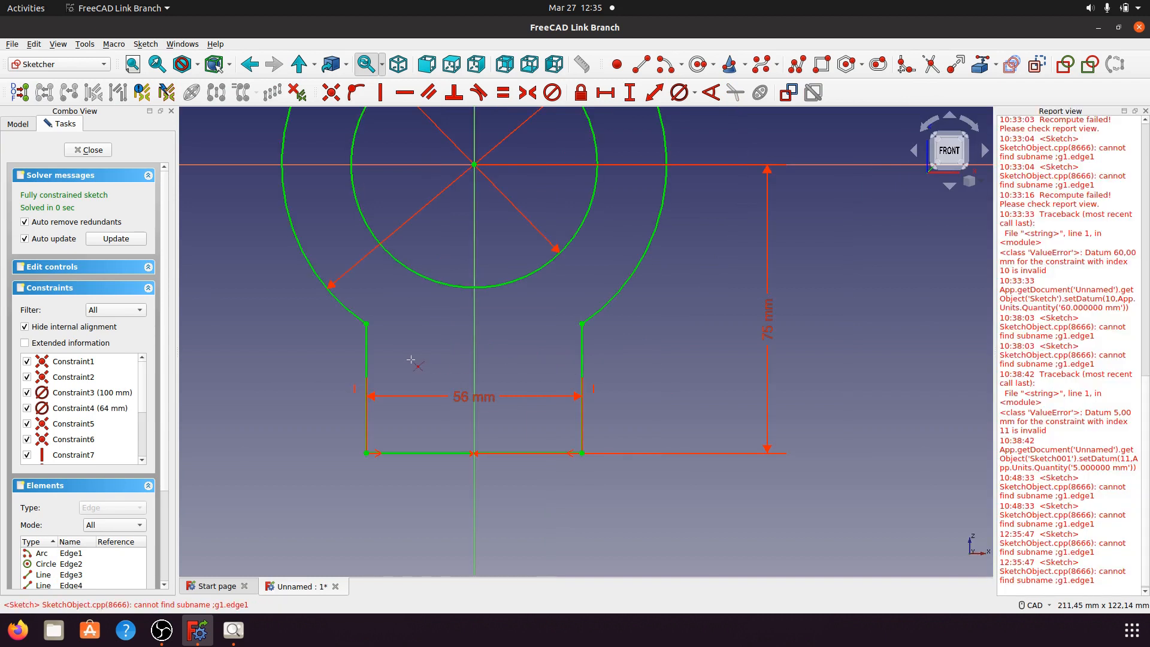
click(1145, 112)
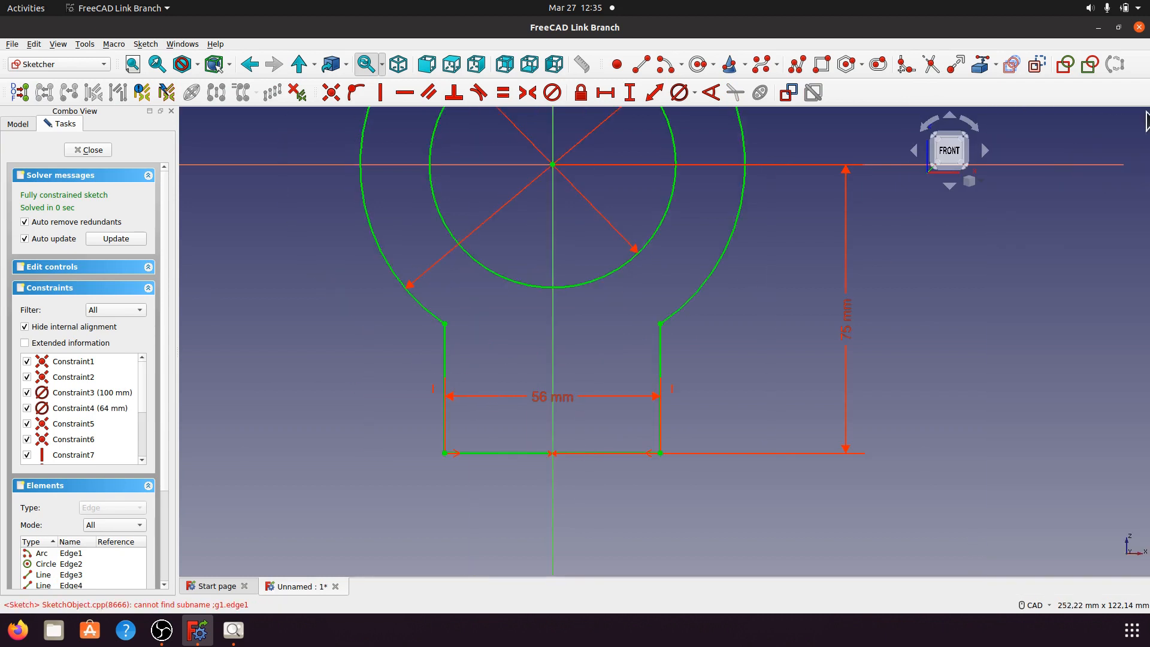
scroll(716, 429, down, 1)
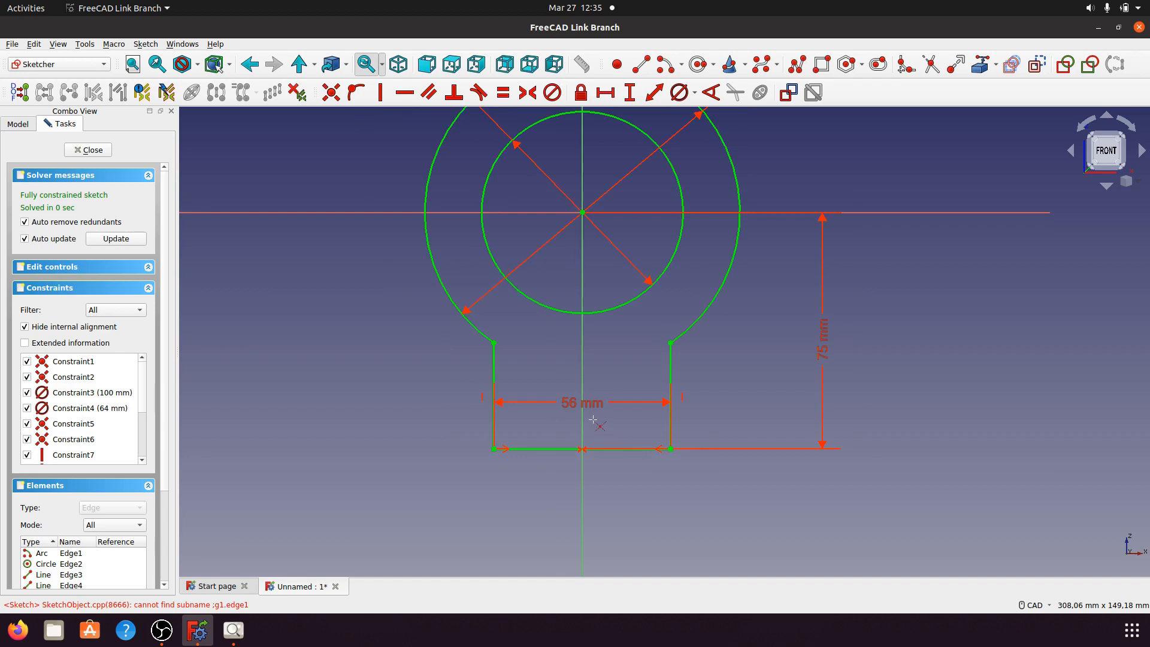
drag(595, 413, 585, 508)
scroll(446, 430, down, 2)
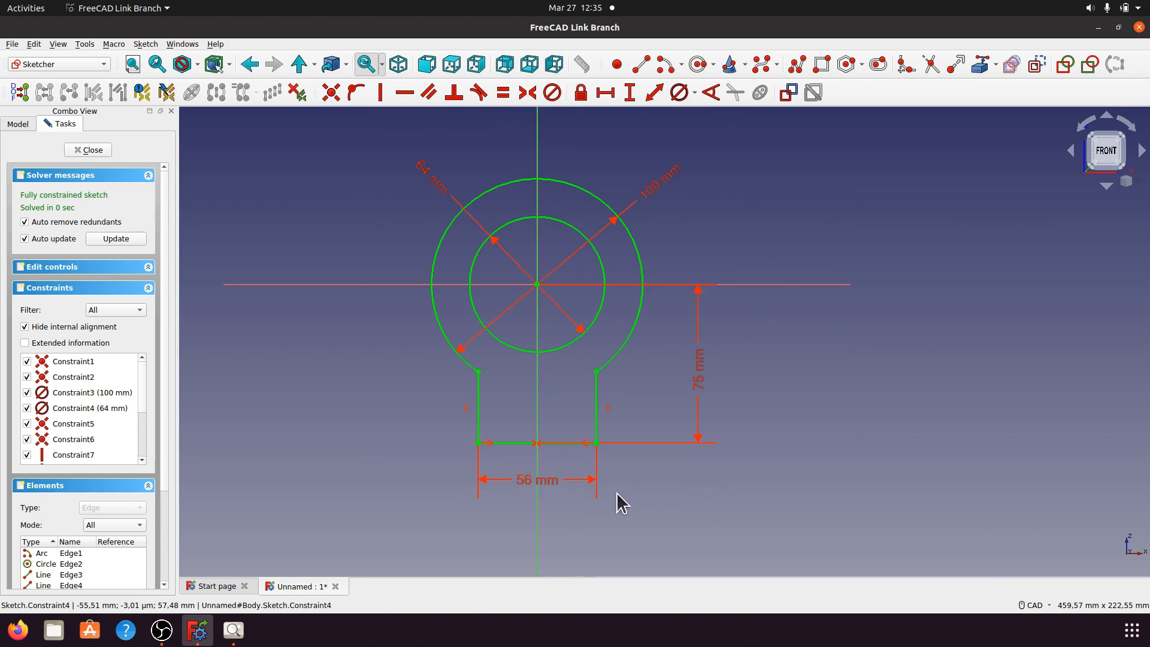
click(232, 629)
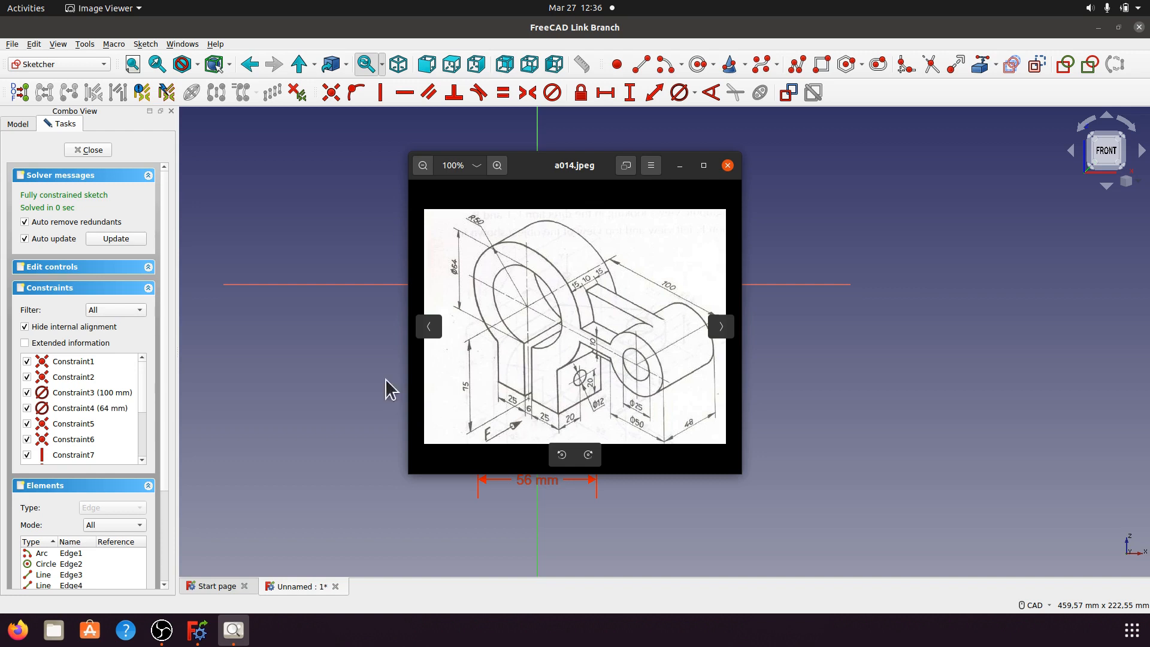
click(679, 165)
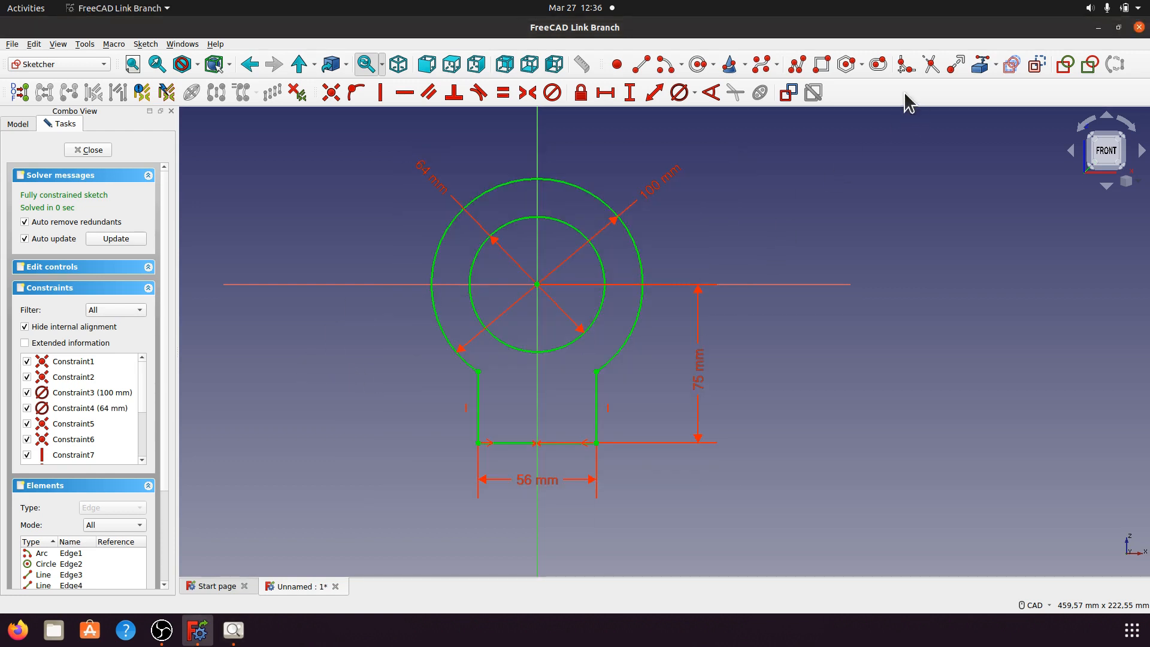
Step: Draw a narrow slot rectangle below the circle centre, symmetric about the vertical axis
click(822, 64)
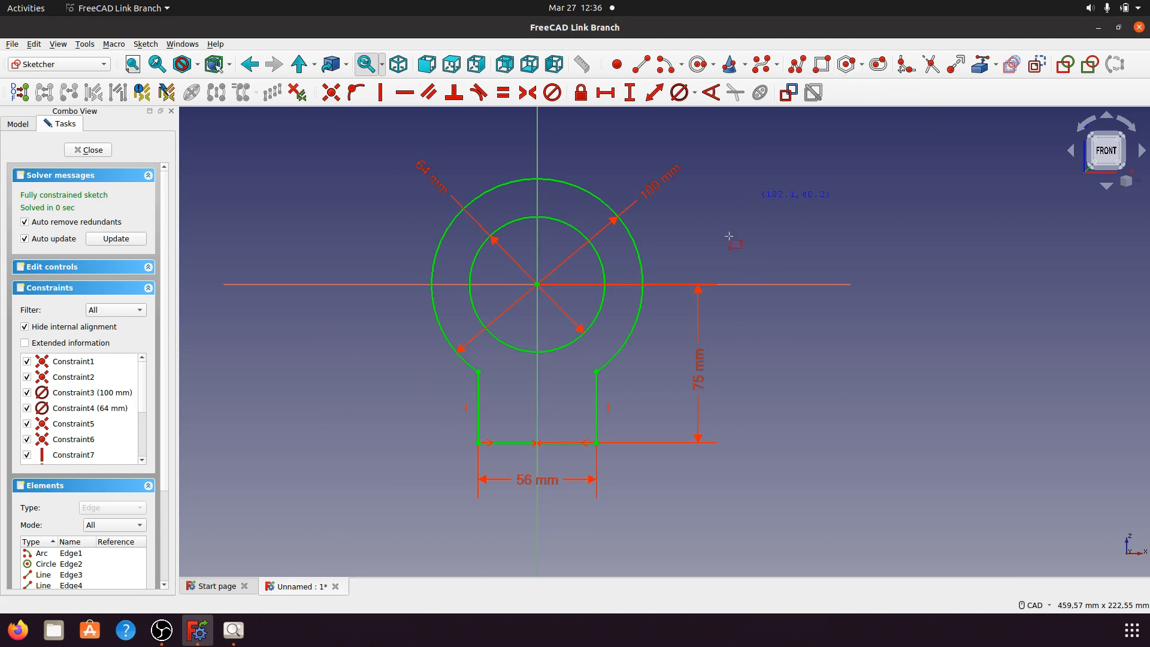
click(529, 345)
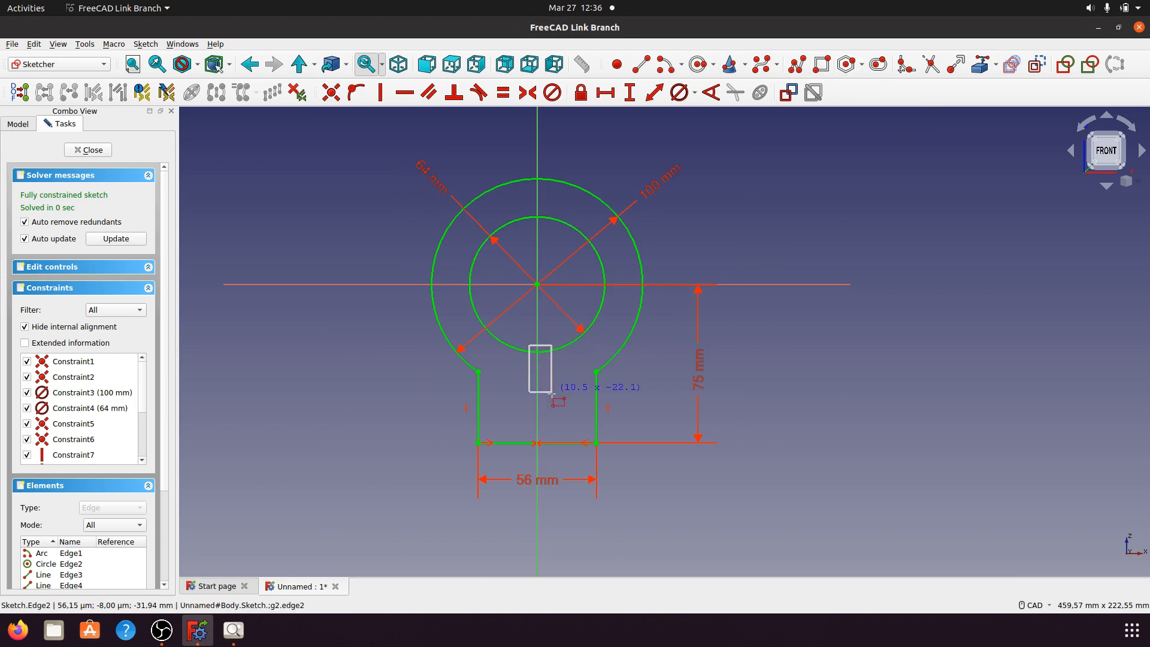
click(545, 454)
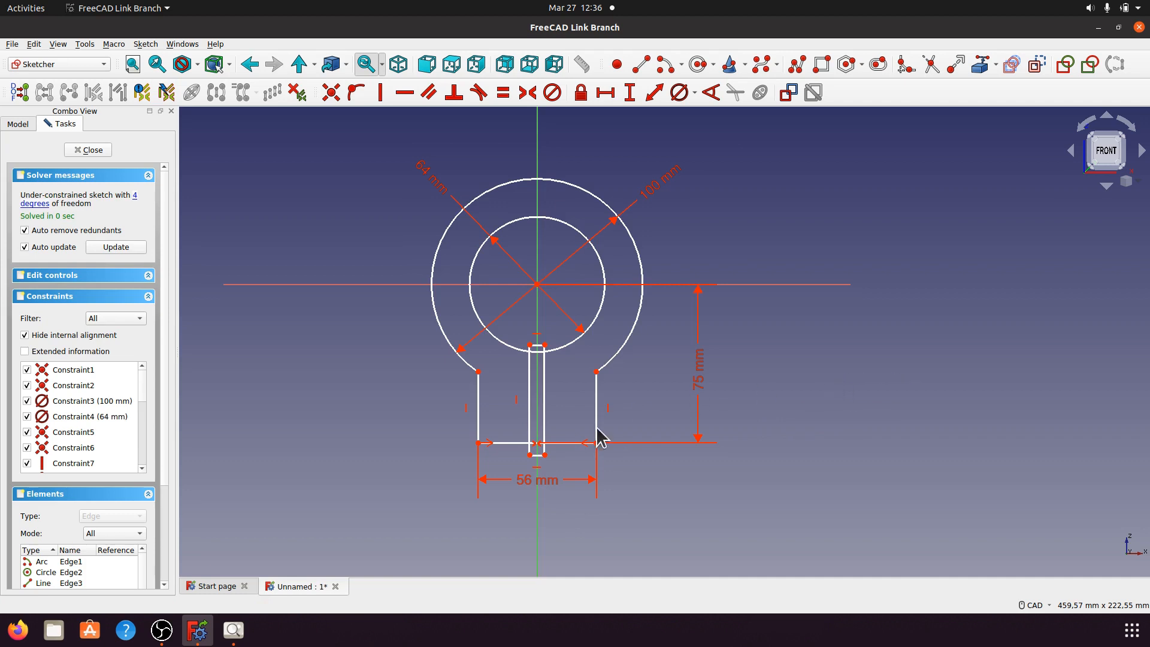
scroll(501, 482, up, 2)
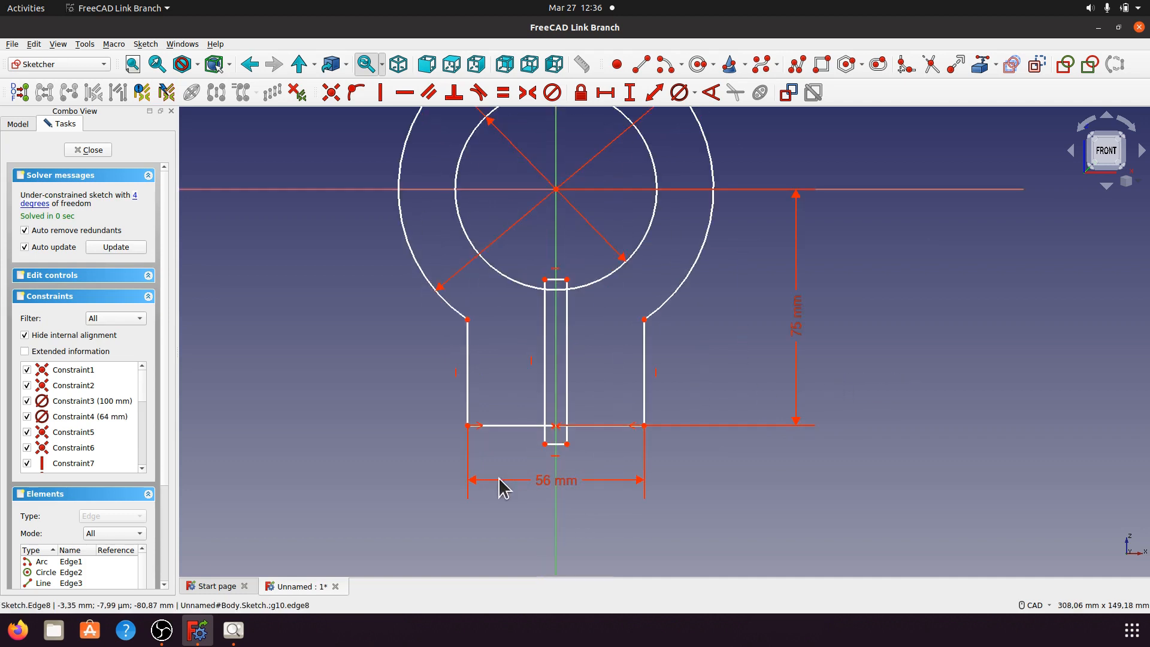
click(568, 457)
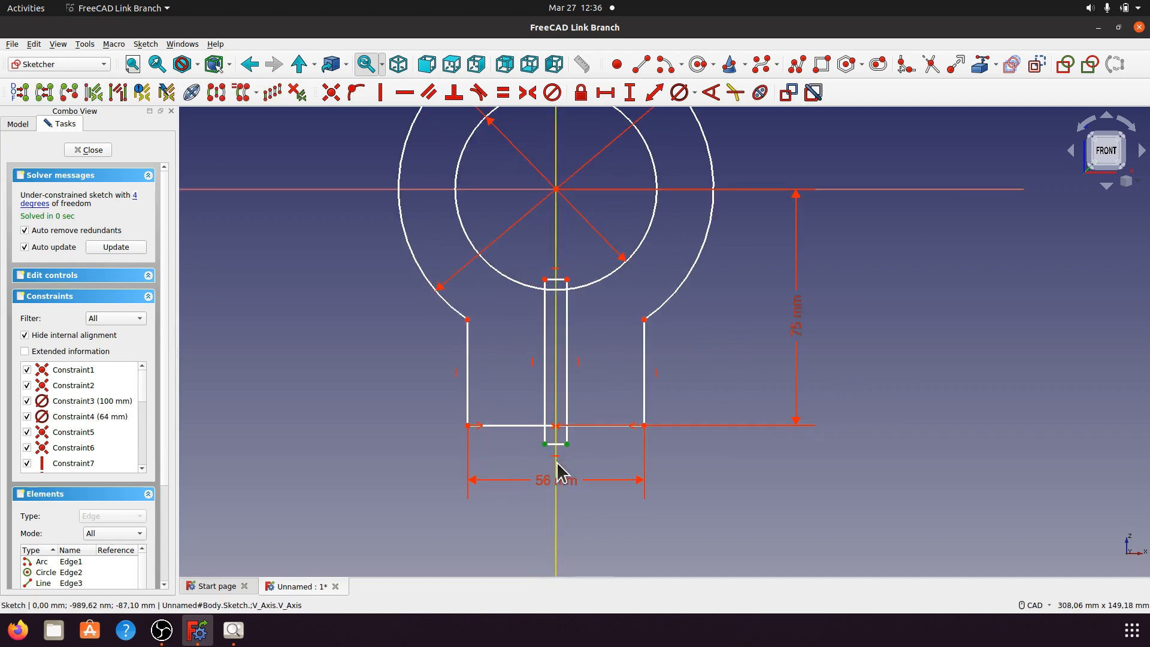
click(556, 465)
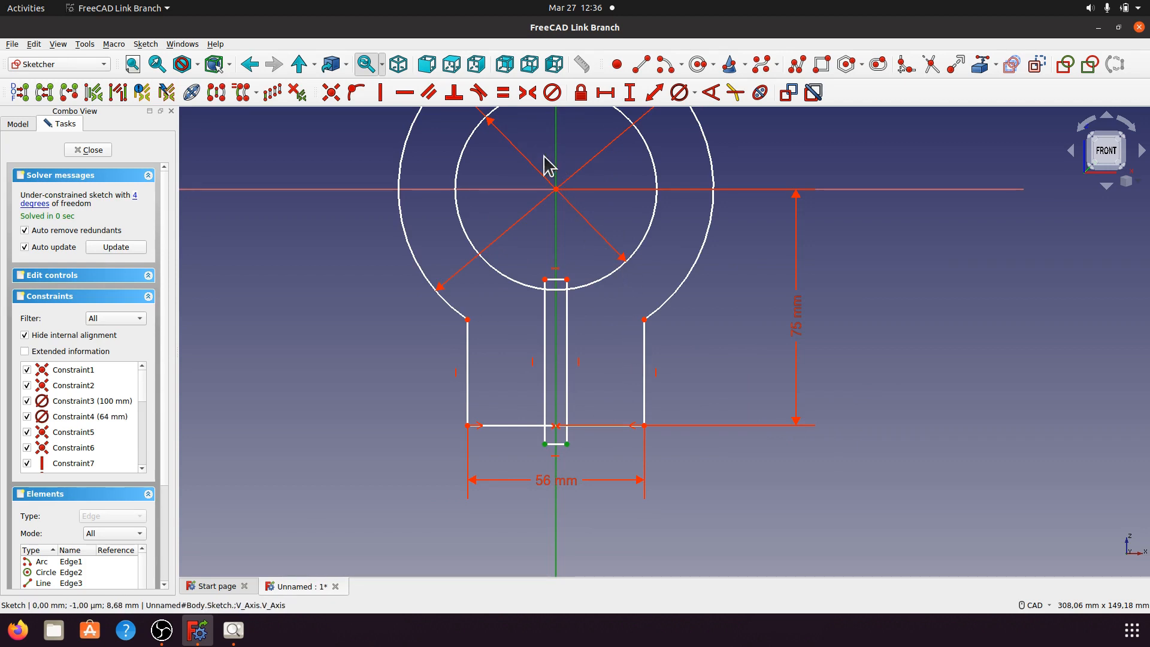
click(528, 94)
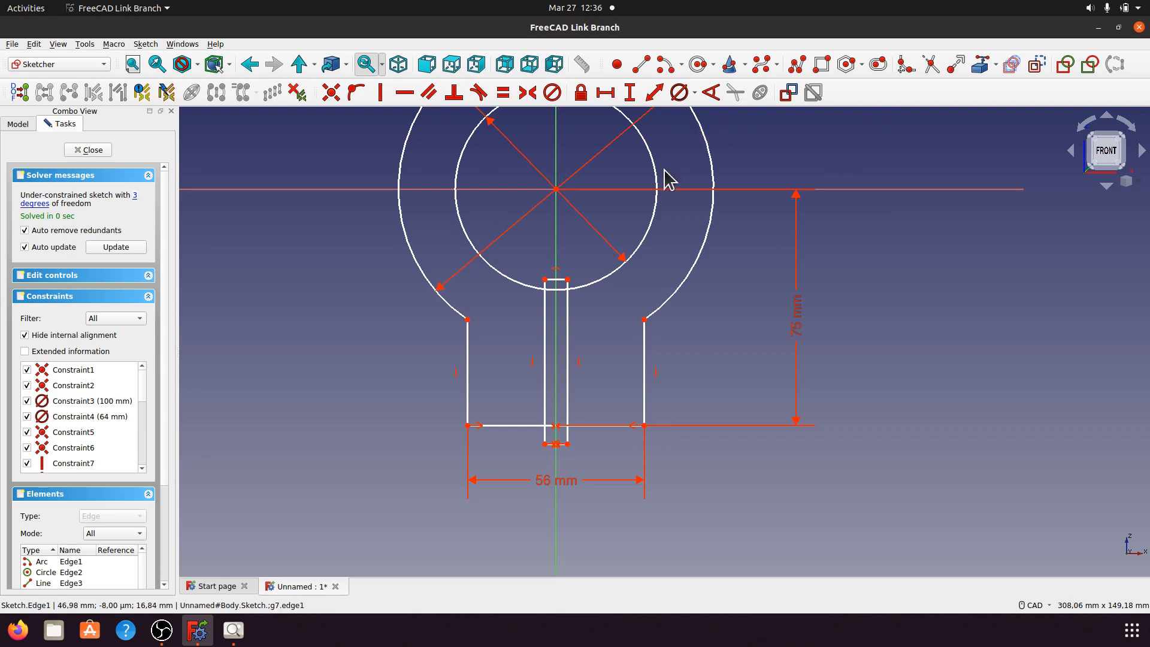
Step: Set the slot's bottom edge to 6 mm
click(564, 445)
click(653, 93)
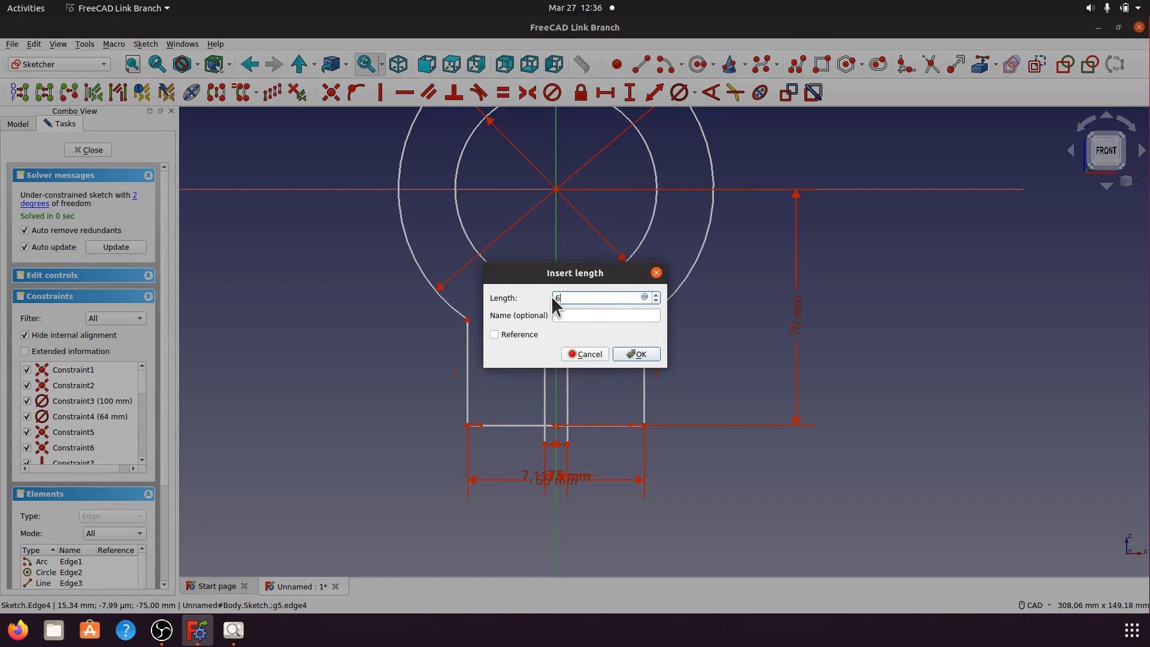
click(640, 355)
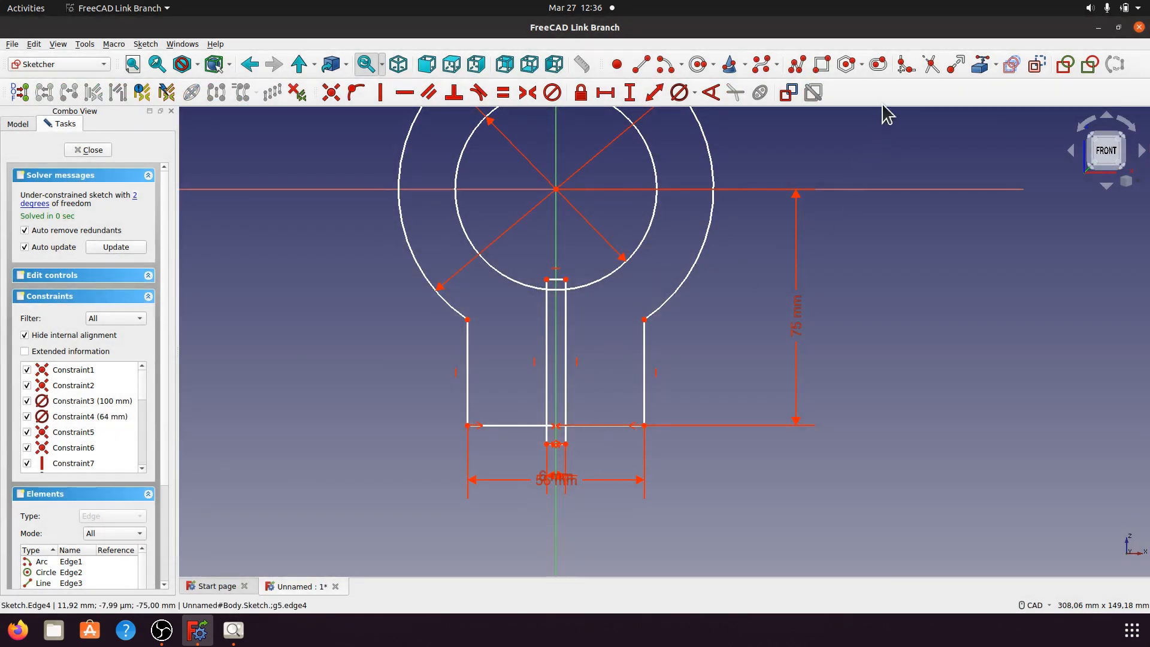
click(930, 64)
Step: Trim the slot edges above the arc and below the horizontal line, plus the line between them
scroll(580, 285, up, 5)
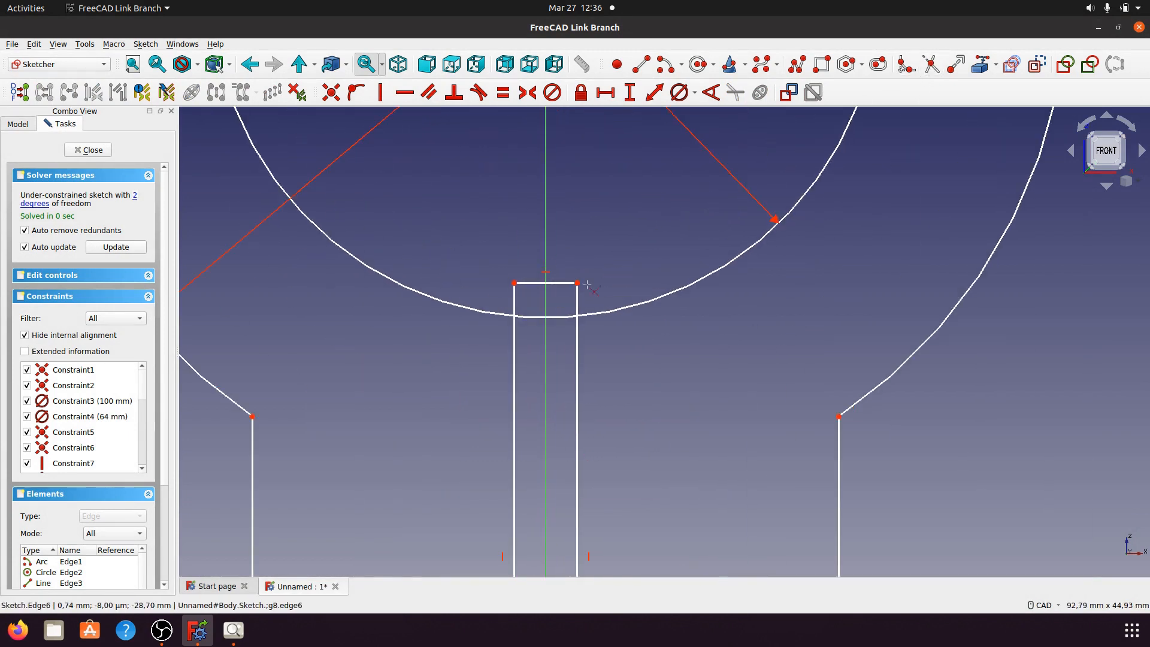
click(576, 303)
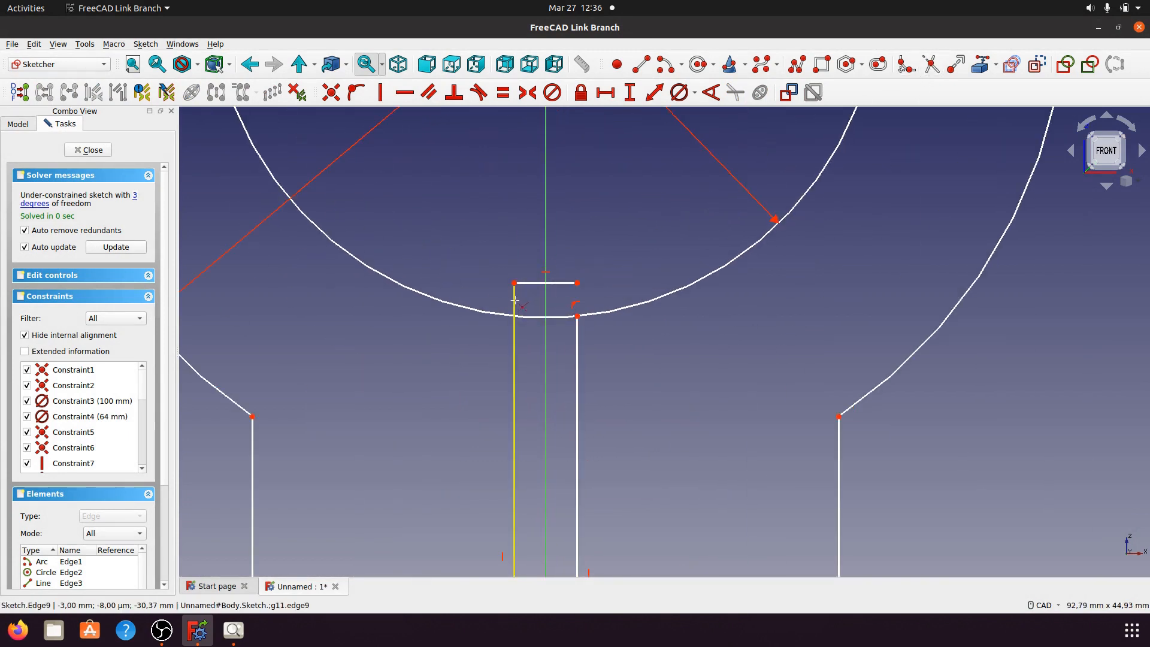
click(514, 309)
scroll(520, 335, down, 5)
scroll(606, 445, up, 8)
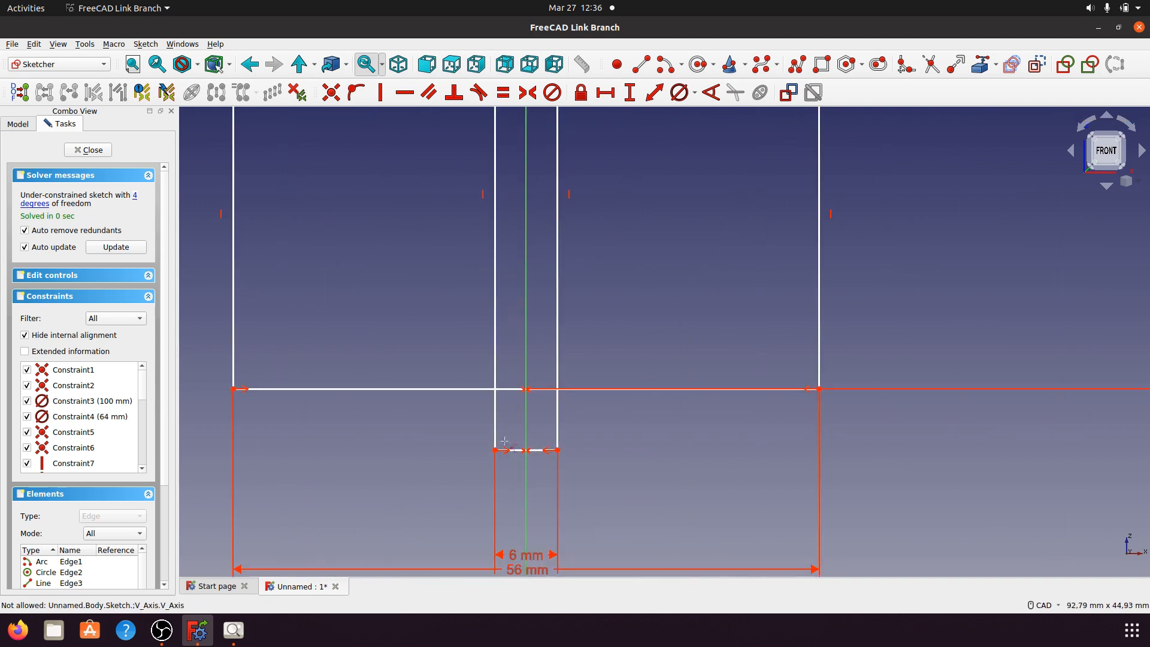
click(573, 431)
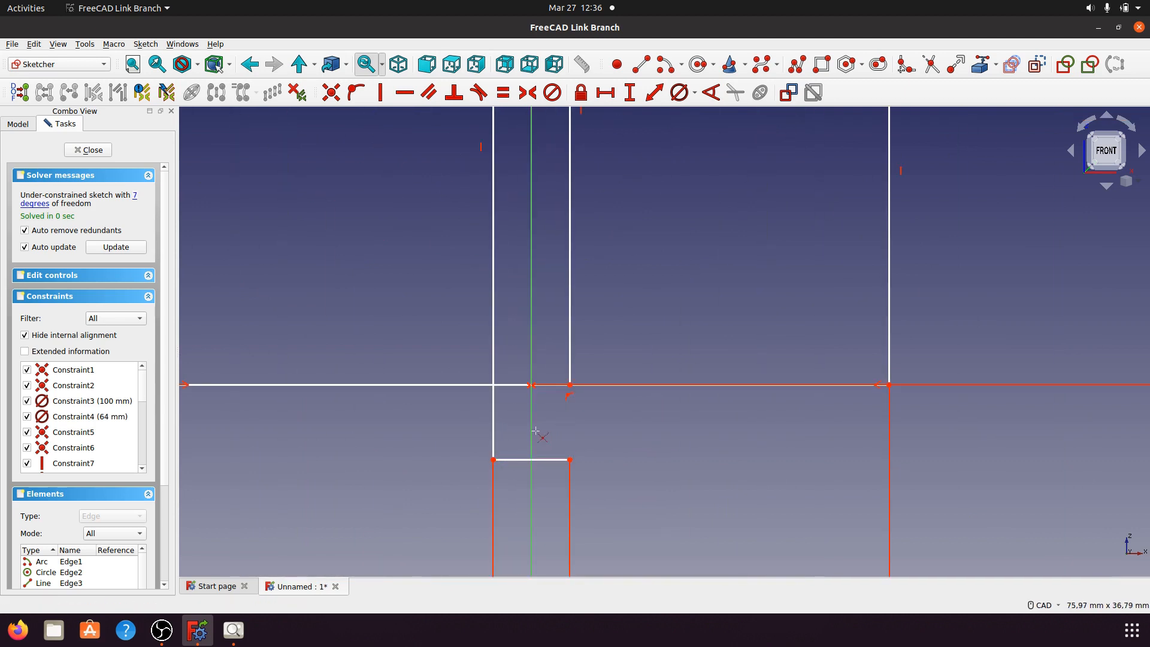
click(495, 426)
click(514, 390)
Step: Trim the line across the slot top and delete the leftover line with its 6 mm dimension
scroll(546, 432, down, 2)
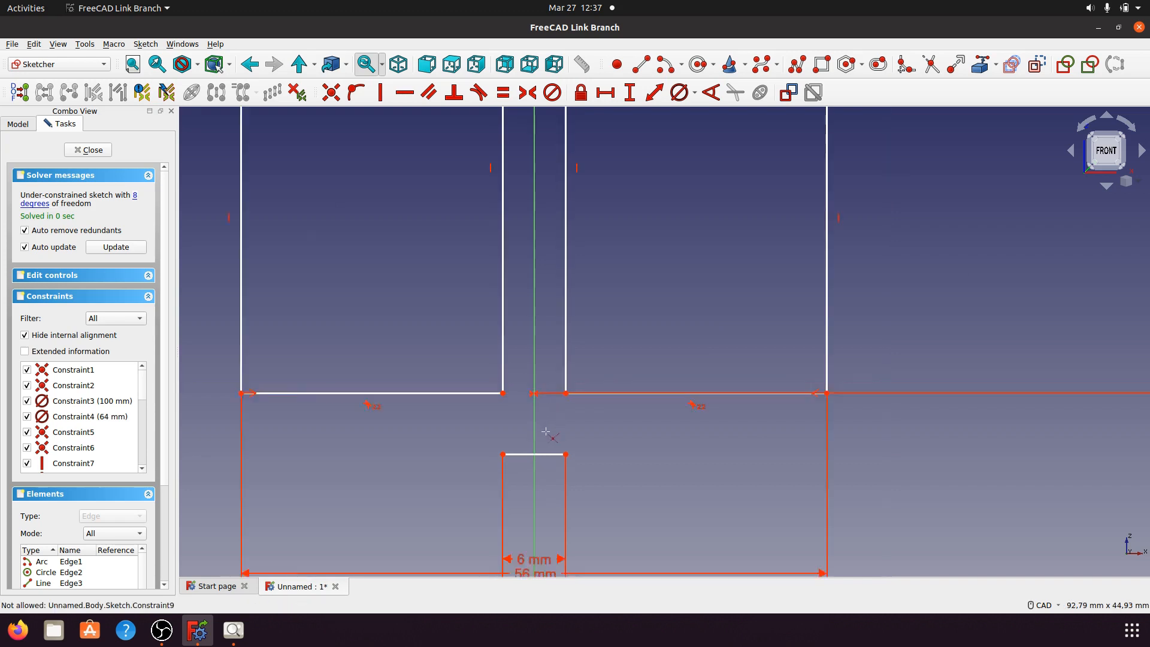
scroll(545, 431, down, 2)
scroll(557, 271, up, 3)
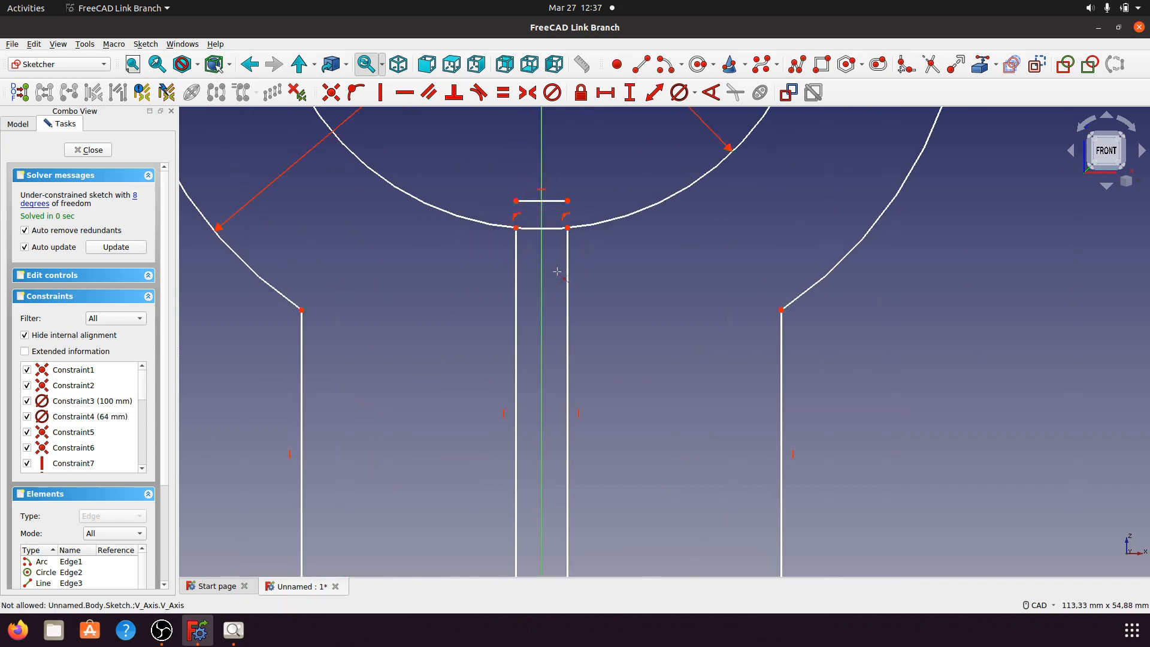
click(552, 231)
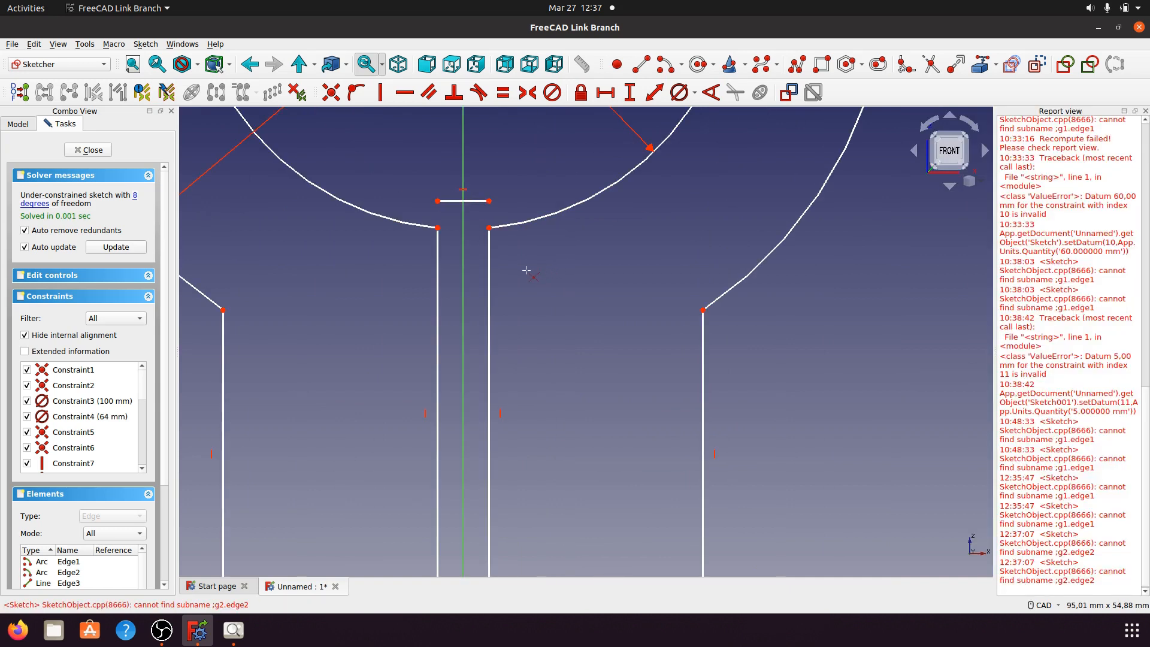
click(1145, 110)
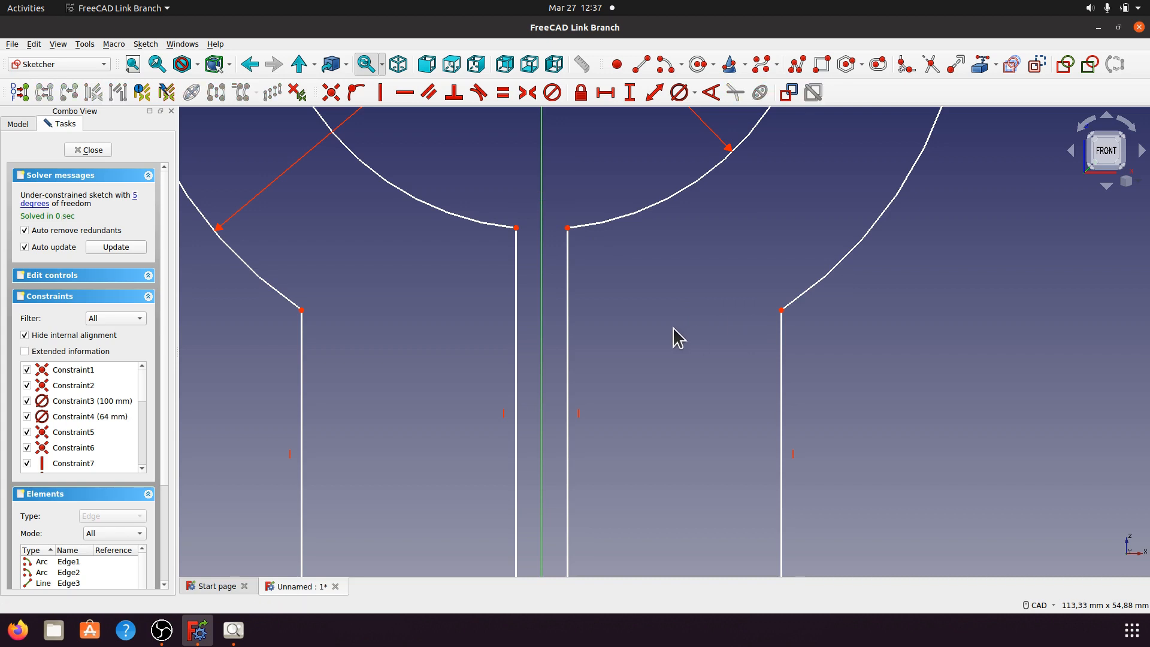
scroll(629, 367, down, 4)
scroll(642, 406, up, 6)
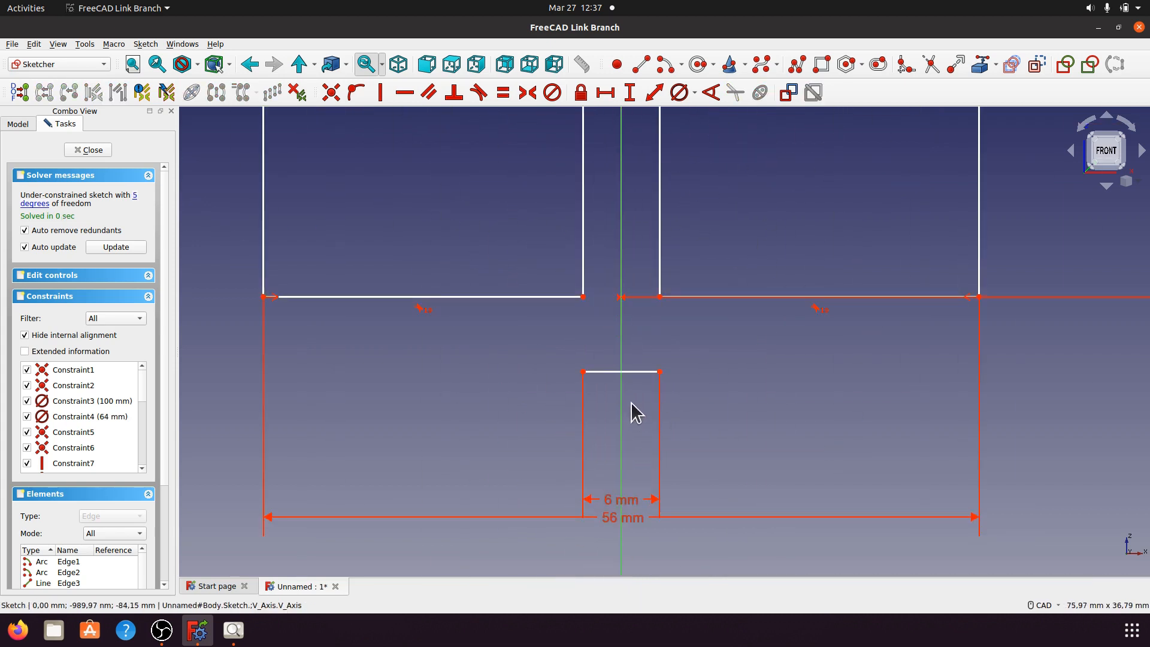
click(634, 372)
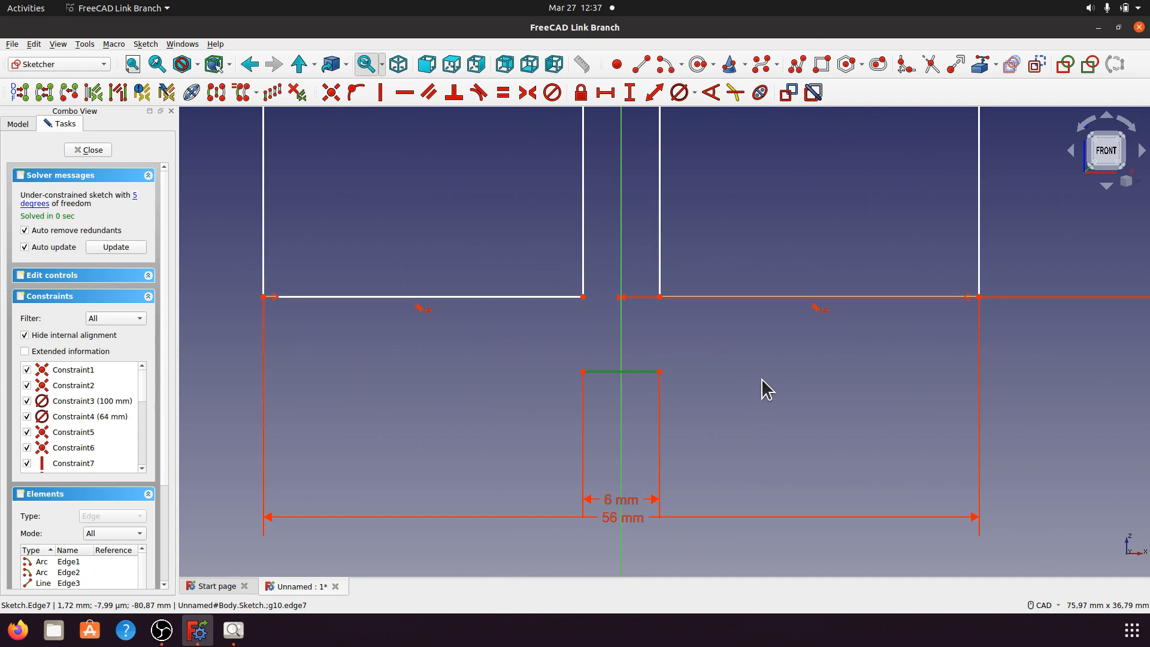
key(Delete)
scroll(701, 420, down, 4)
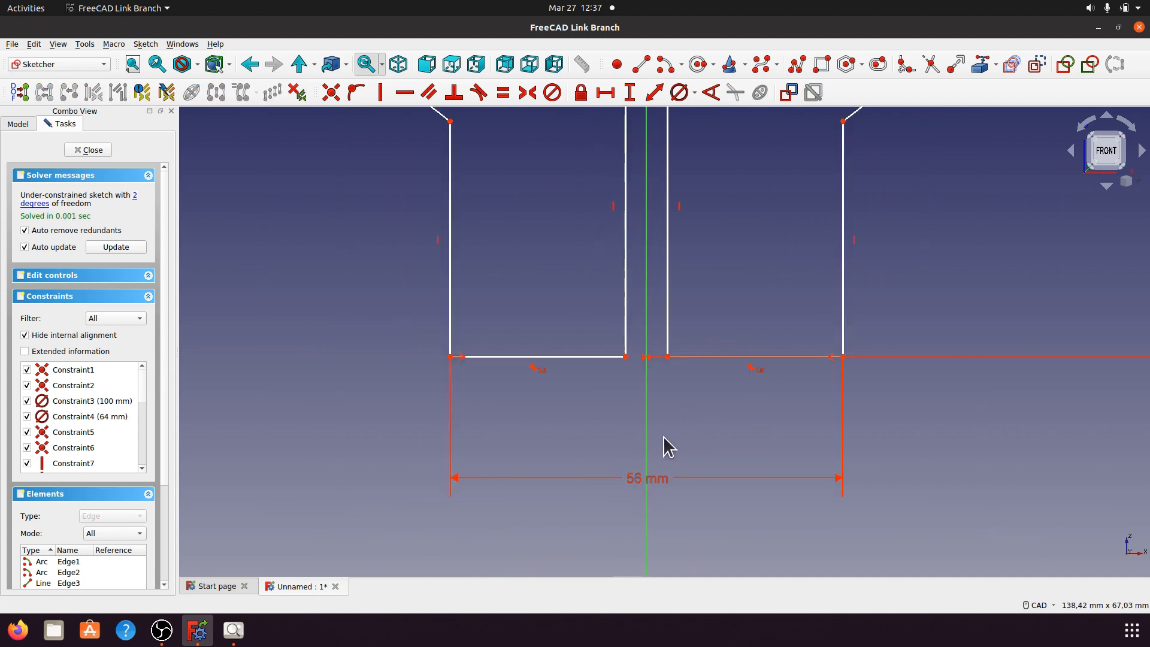
scroll(588, 275, up, 2)
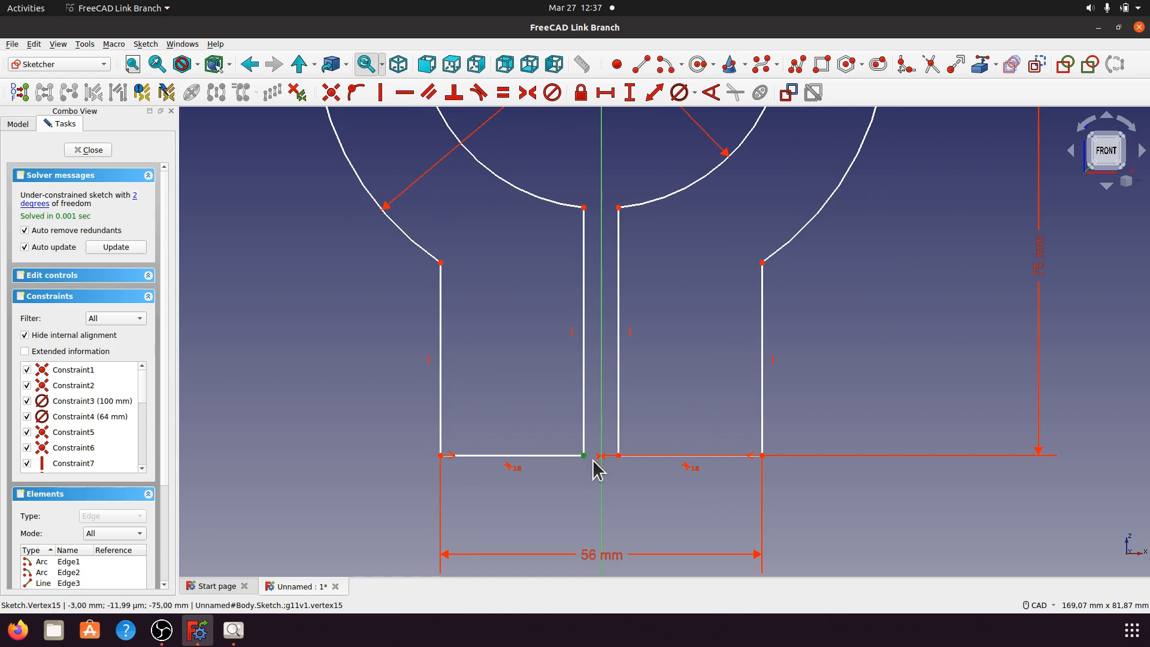
Step: Set a 6 mm horizontal distance between the slot's bottom corners
click(617, 456)
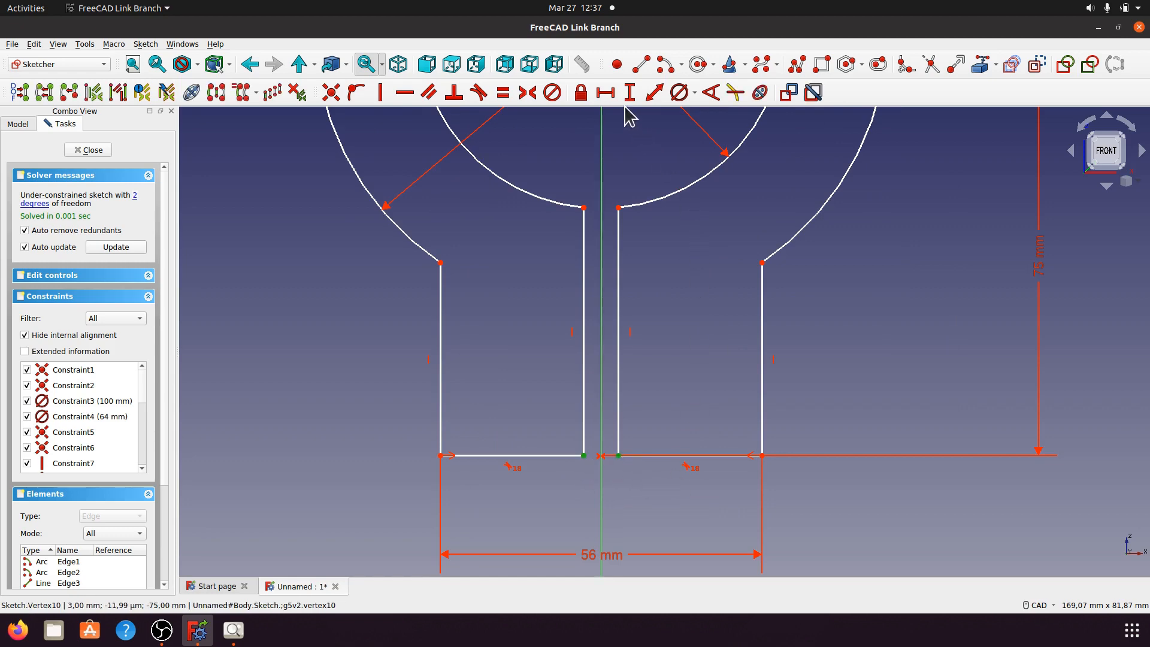
click(605, 92)
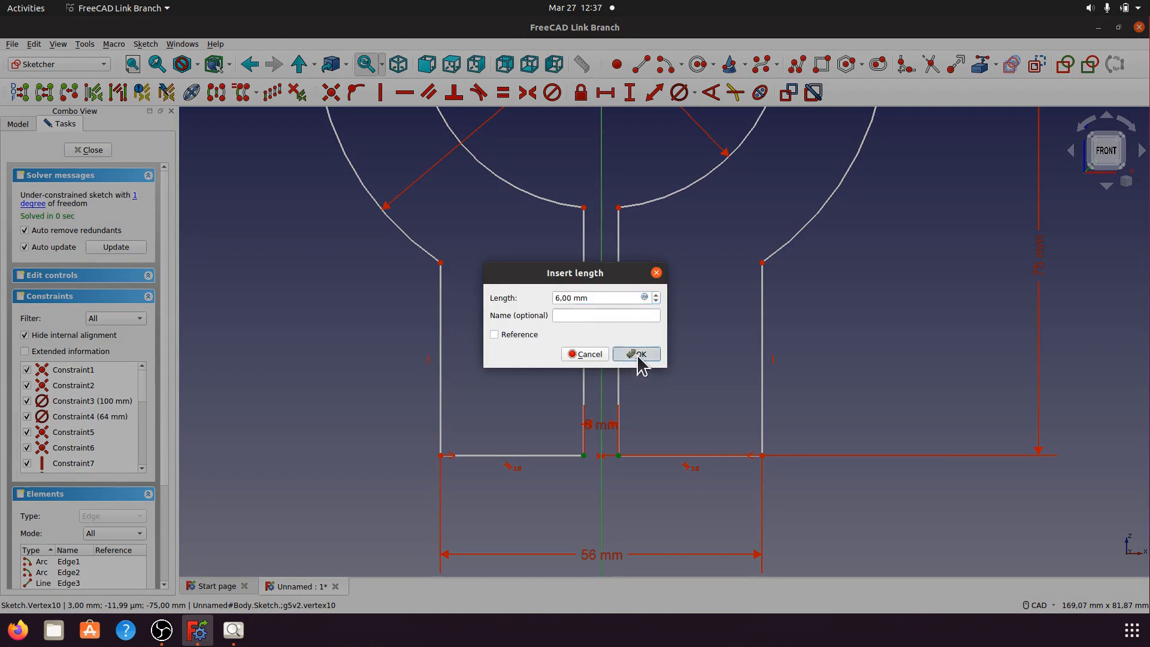
click(636, 354)
mouse_move(596, 426)
mouse_down()
mouse_move(605, 487)
mouse_move(679, 517)
mouse_up()
scroll(554, 390, down, 4)
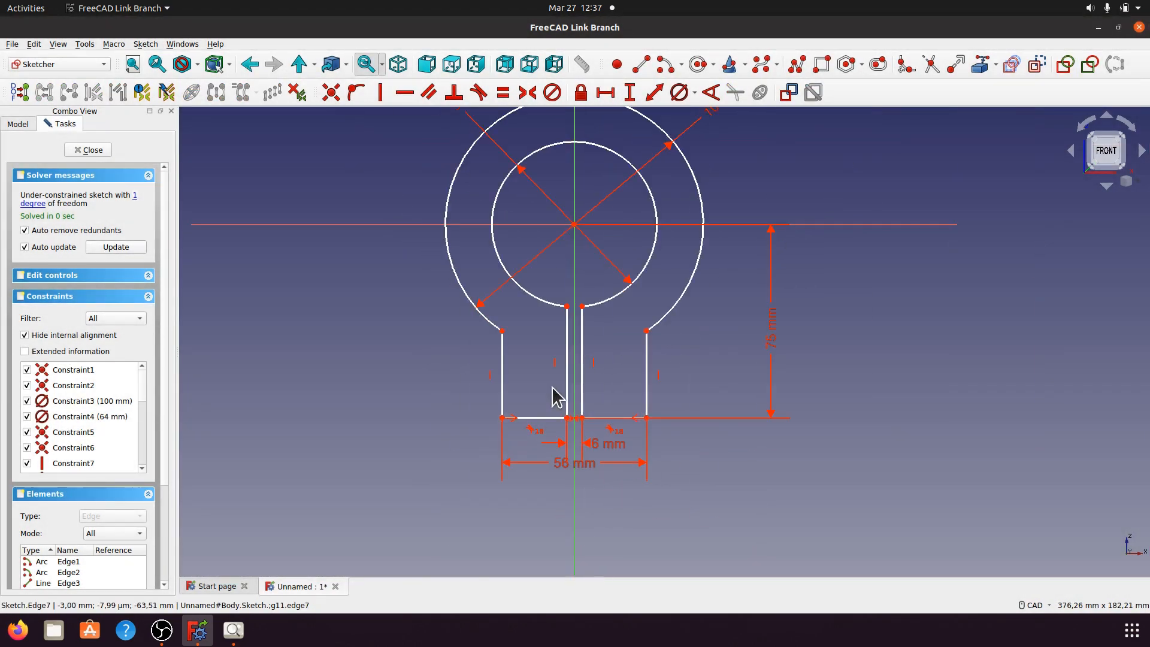
scroll(513, 300, down, 2)
scroll(355, 264, up, 2)
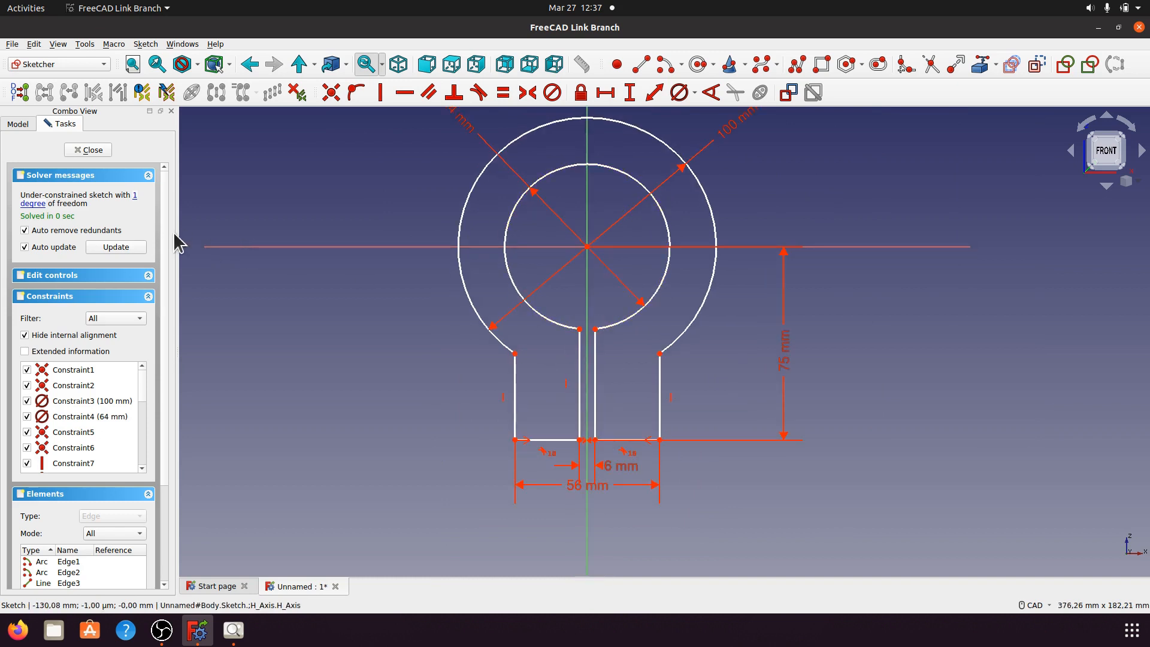
Step: Constrain the right slot line's corner 3 mm from the centre line
click(135, 195)
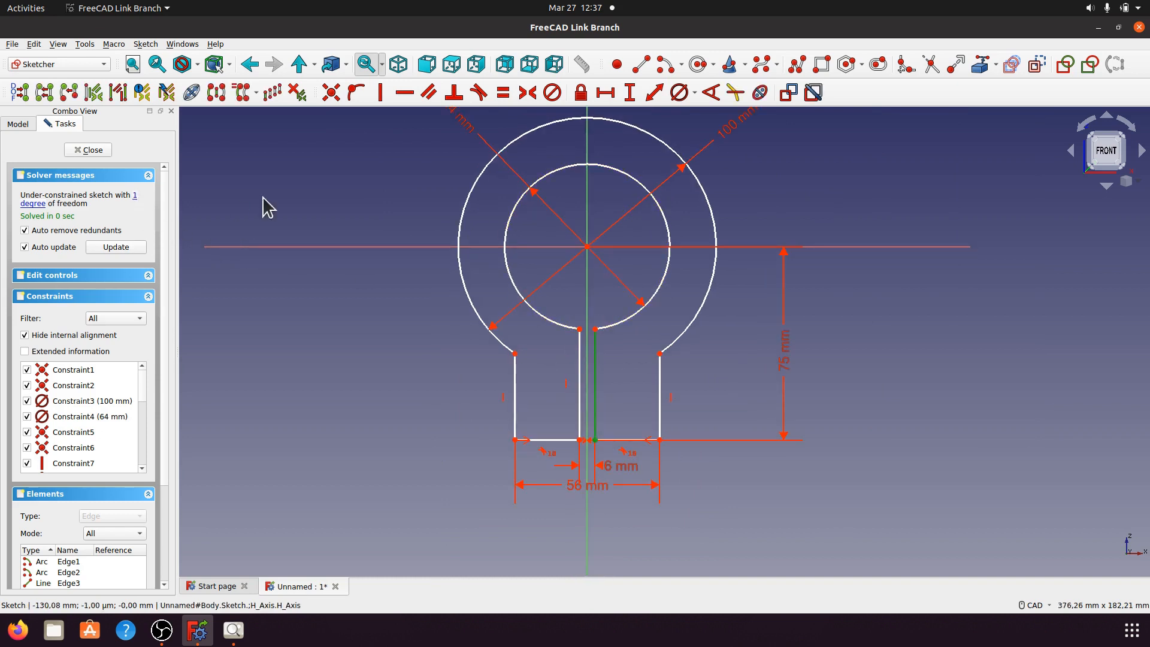
click(778, 509)
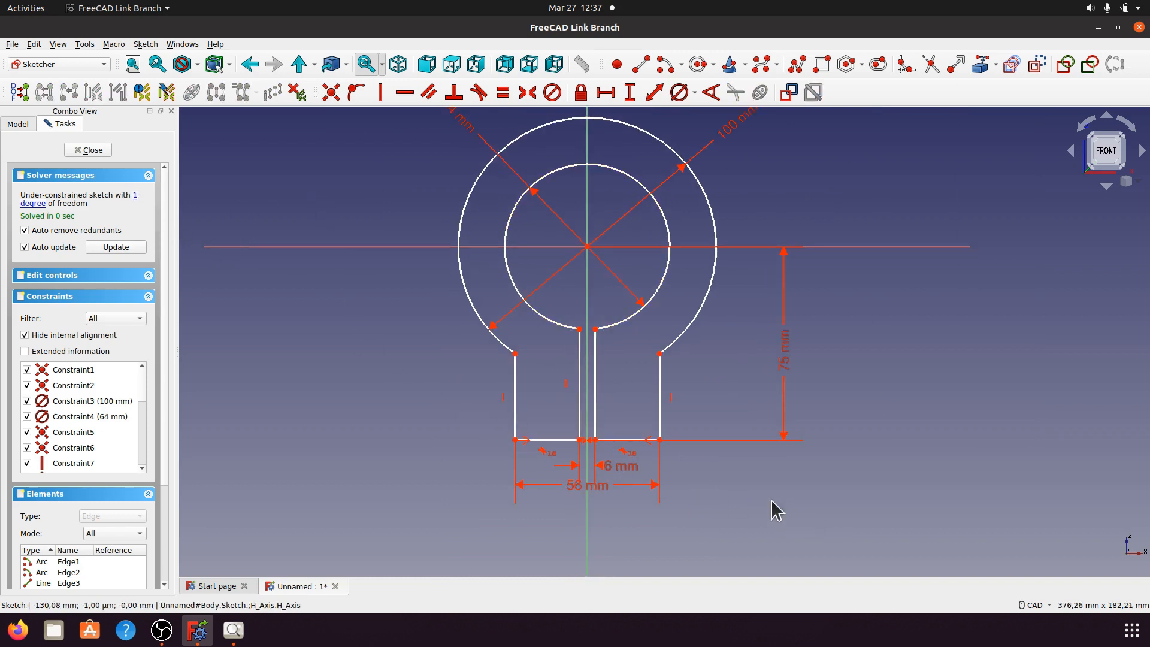
scroll(577, 479, up, 4)
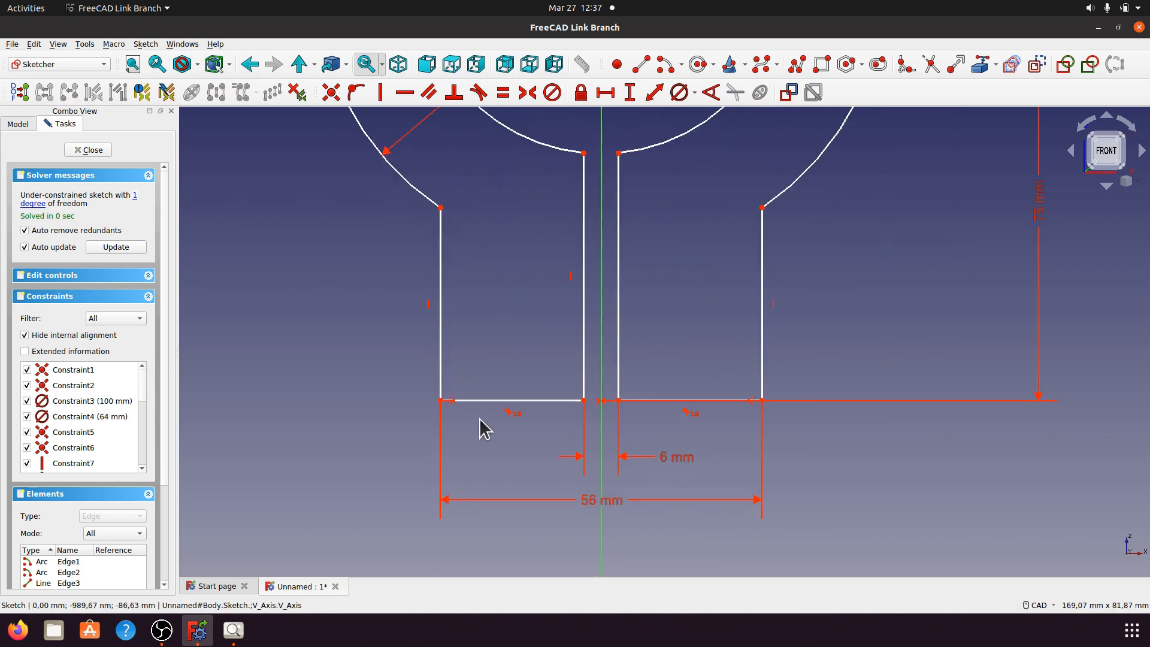
click(619, 401)
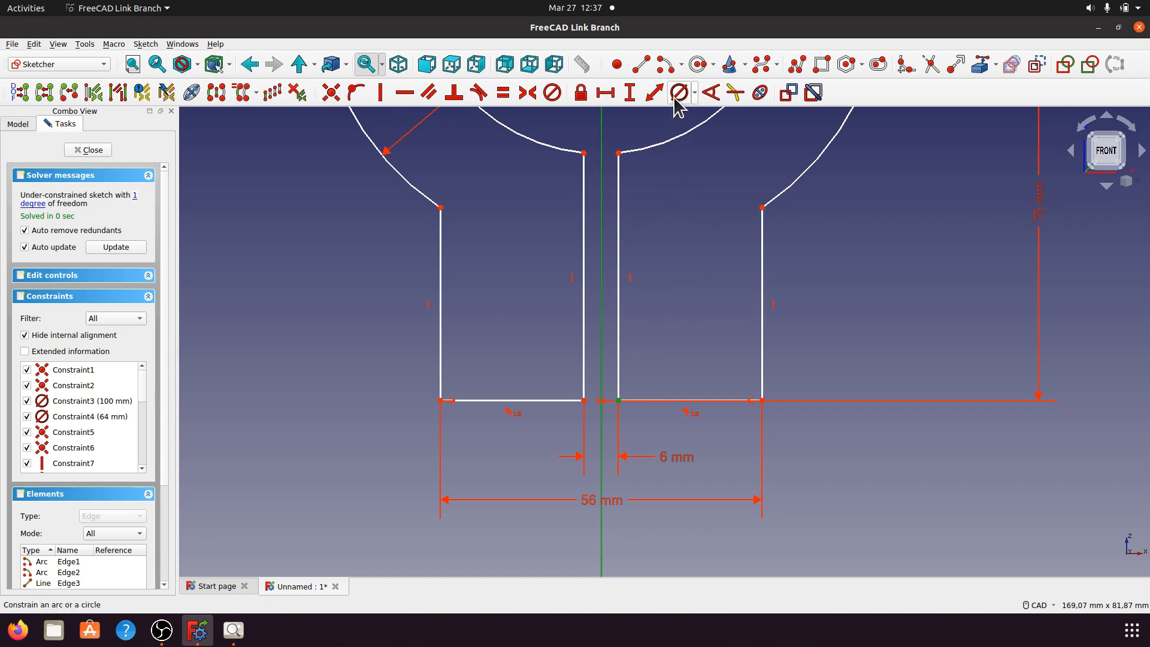
click(654, 92)
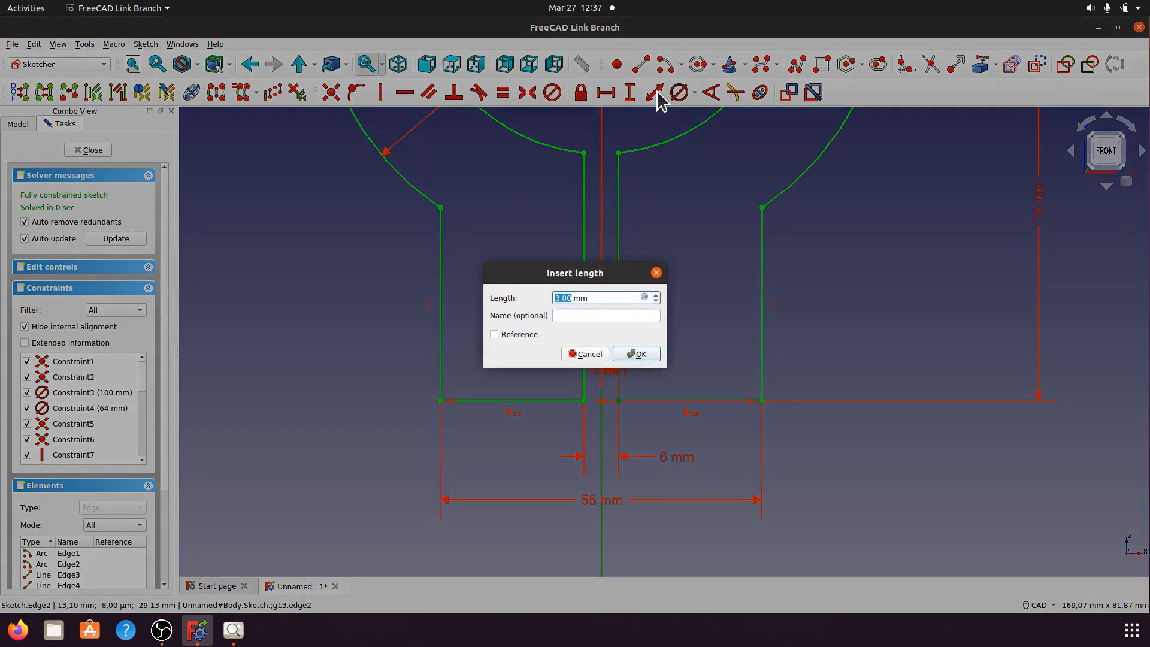
click(638, 354)
drag(611, 376, 693, 333)
scroll(568, 389, down, 5)
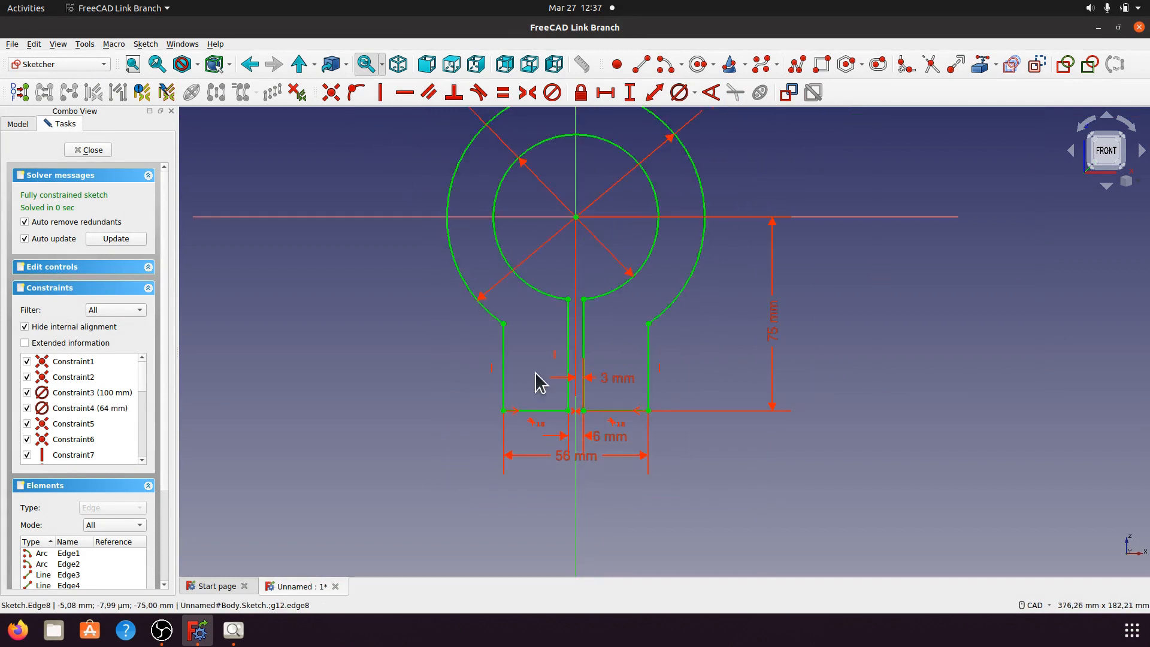
scroll(521, 280, up, 2)
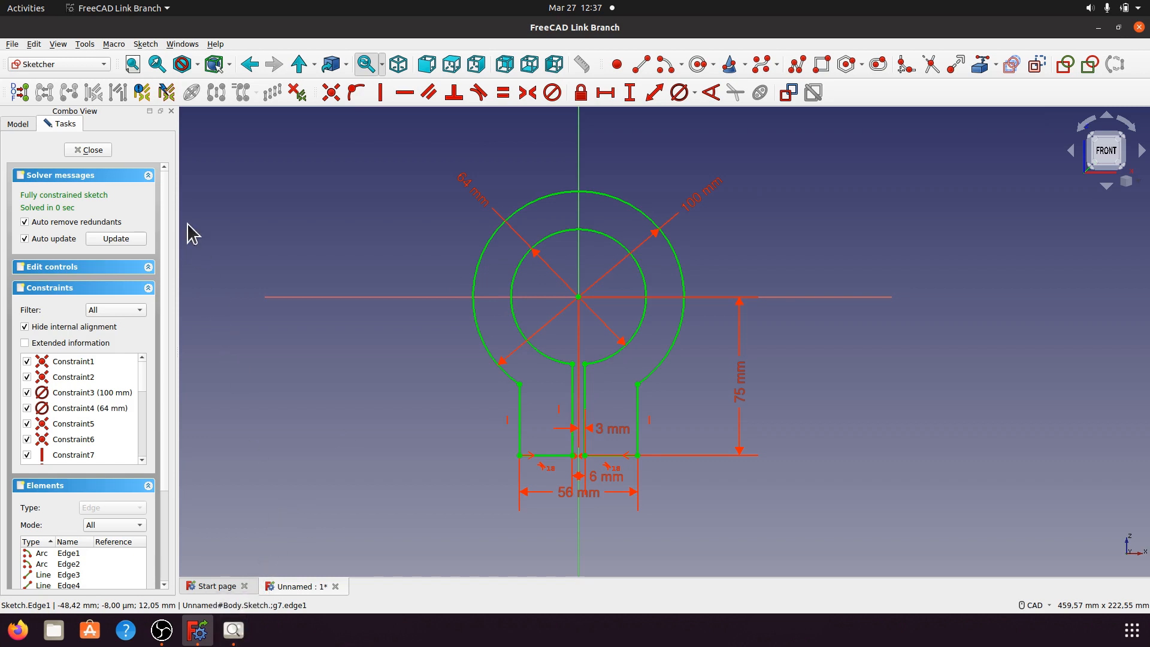
Step: Close the sketch back into the body and bring up the a014.jpeg reference drawing
click(90, 150)
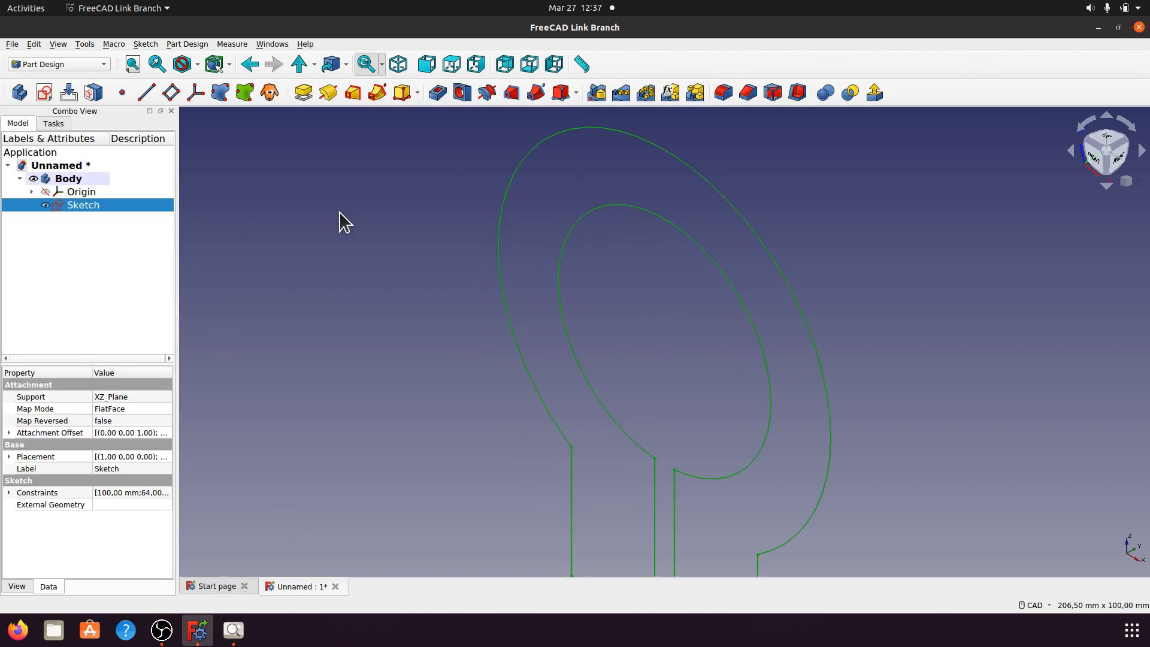
scroll(384, 335, up, 1)
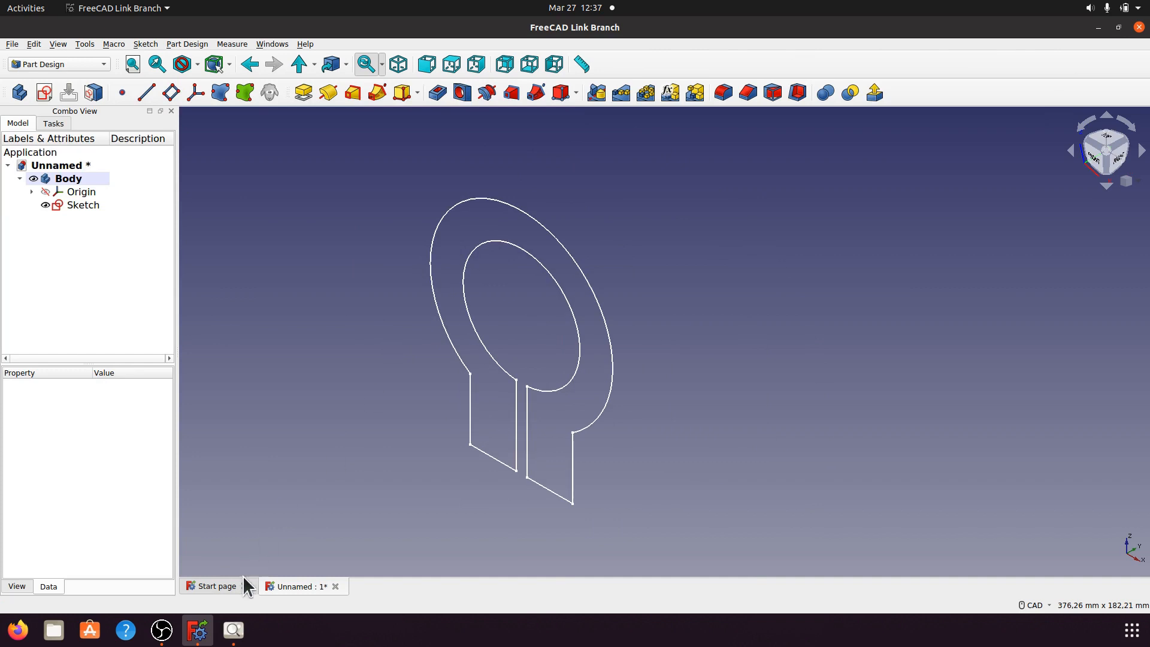
click(234, 630)
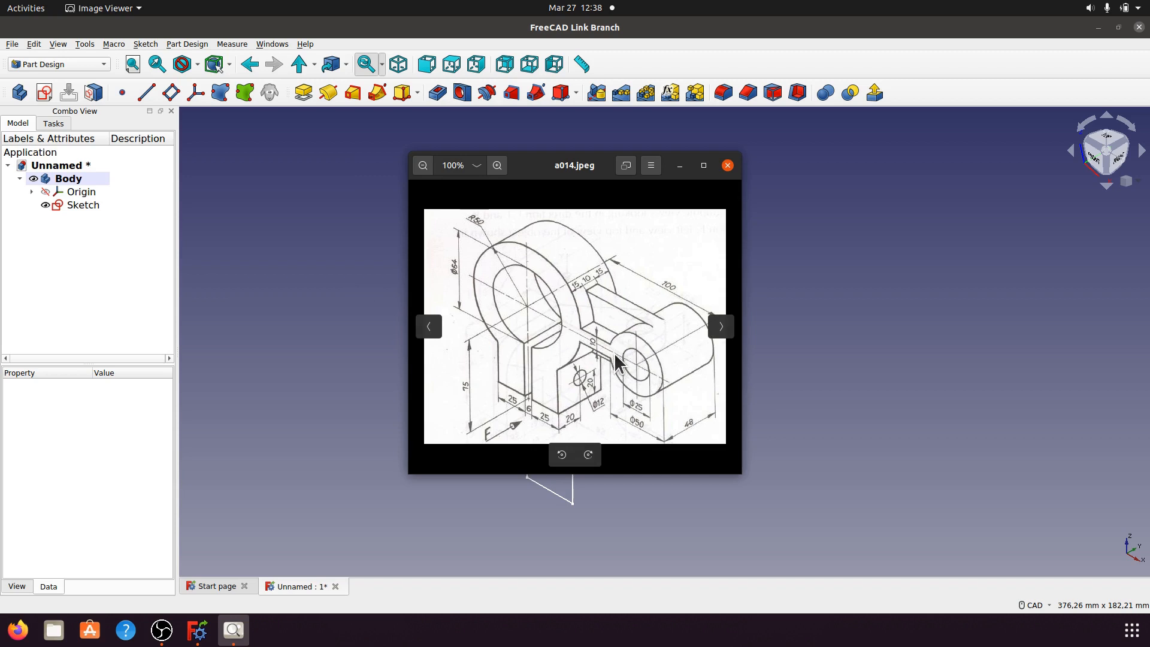
Step: Reopen the sketch and draw a circle centred on the horizontal axis right of the outline
click(678, 166)
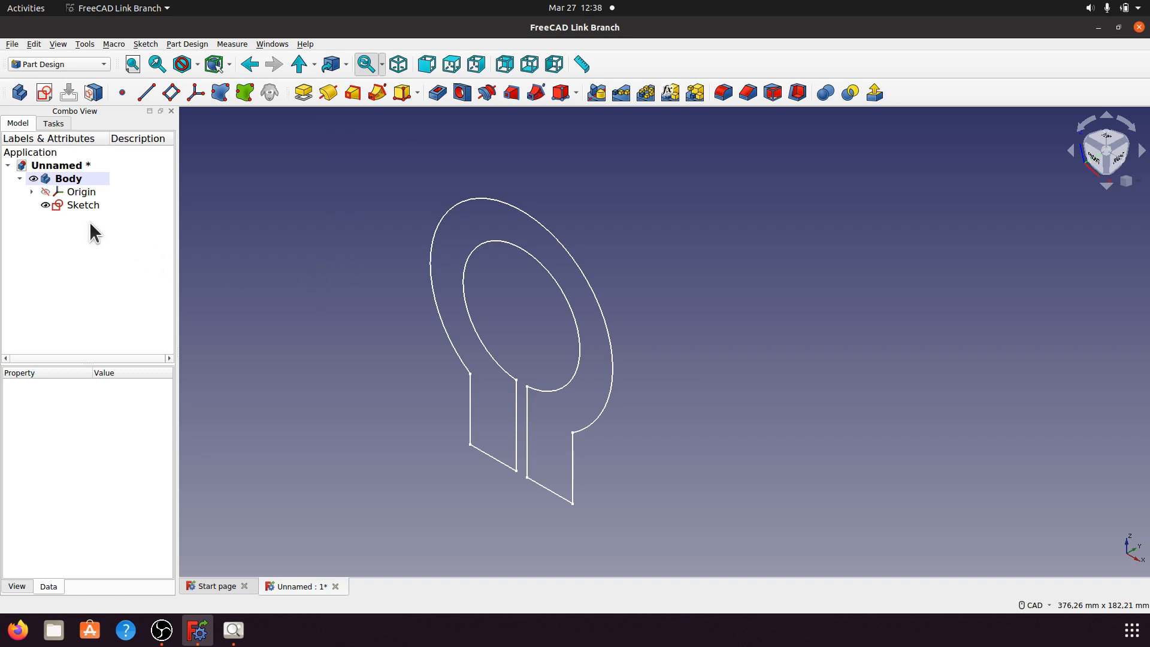
double_click(81, 204)
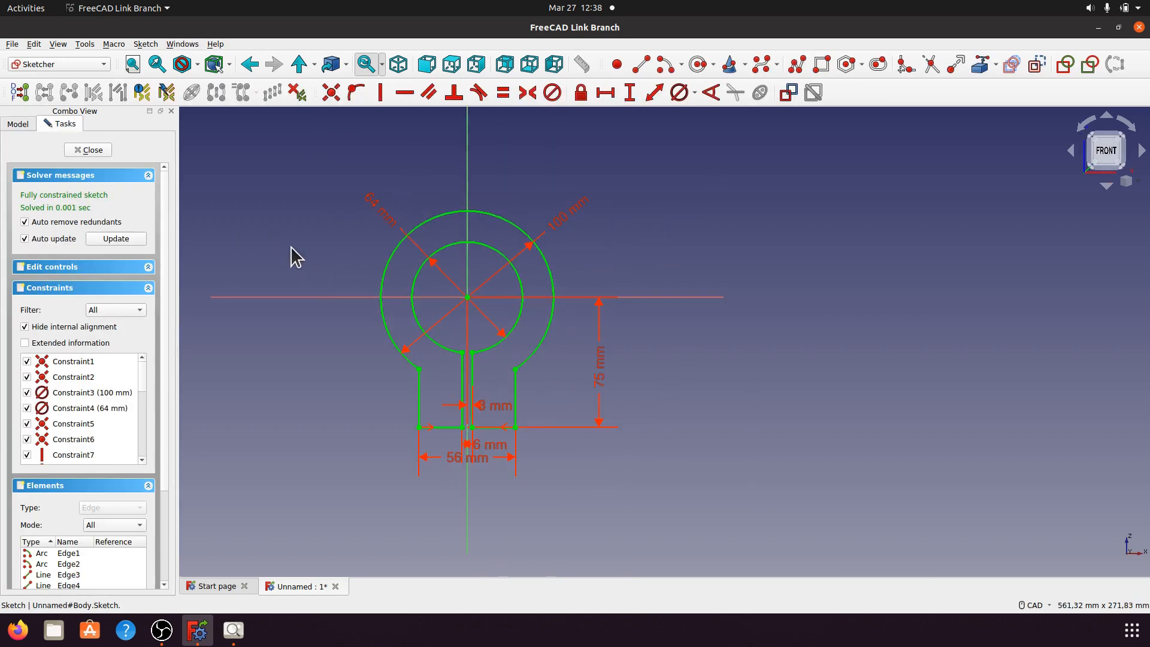
scroll(636, 302, up, 1)
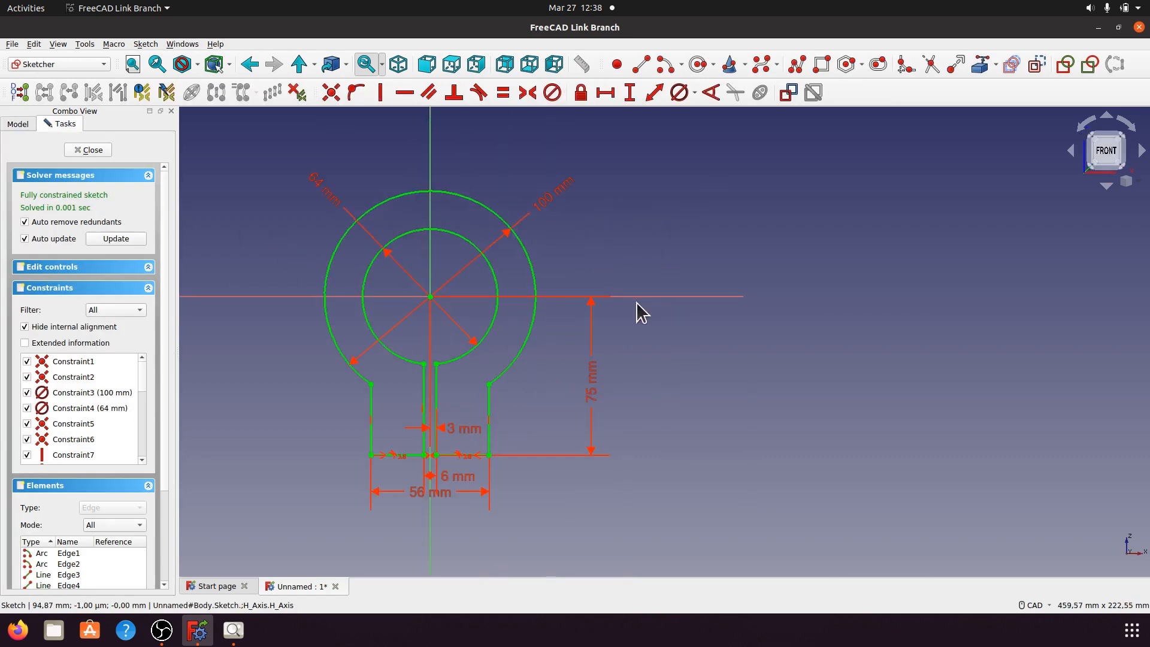
click(697, 64)
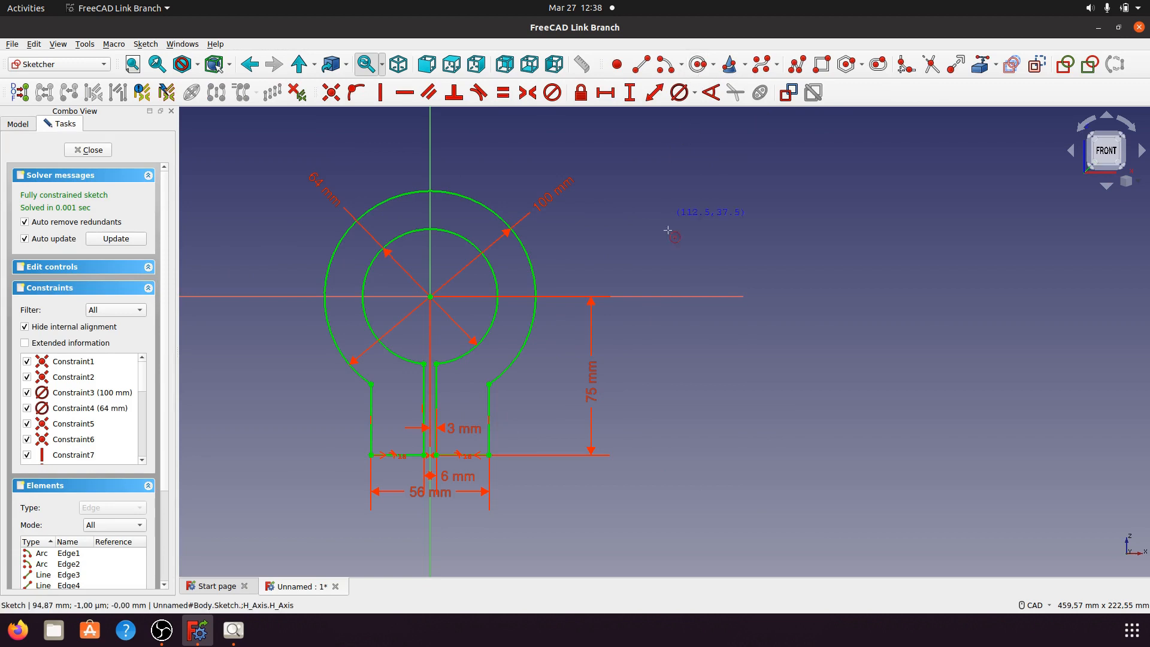
click(671, 297)
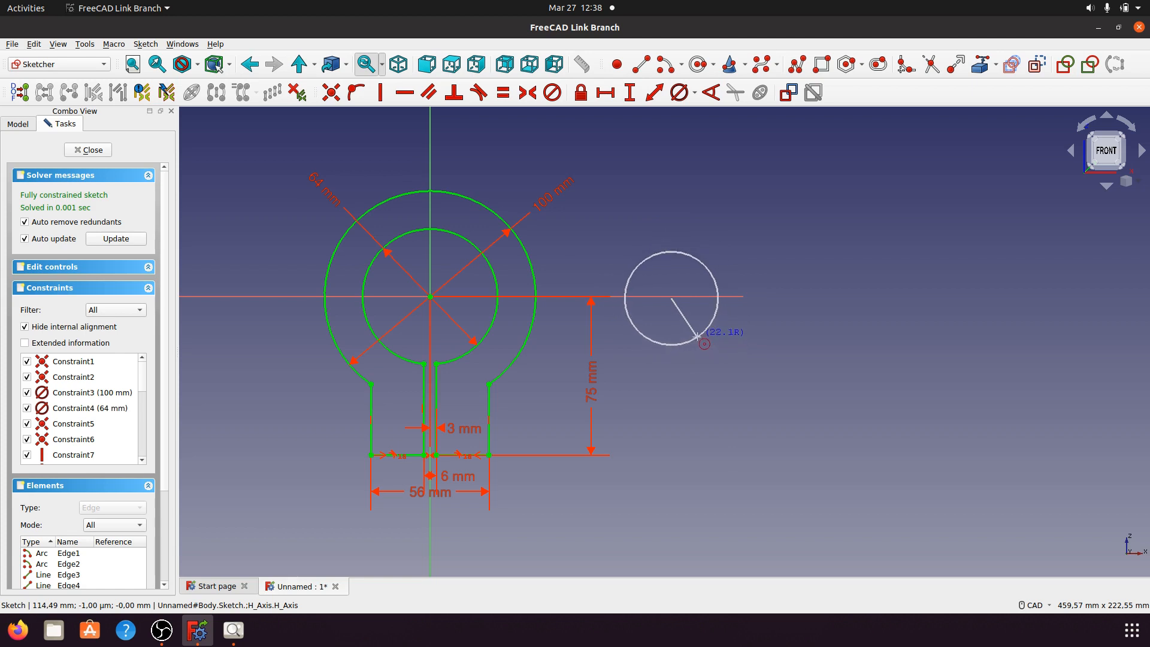
click(693, 337)
Step: Cancel the unfinished second circle and recheck the a014.jpeg reference drawing
click(767, 380)
key(Escape)
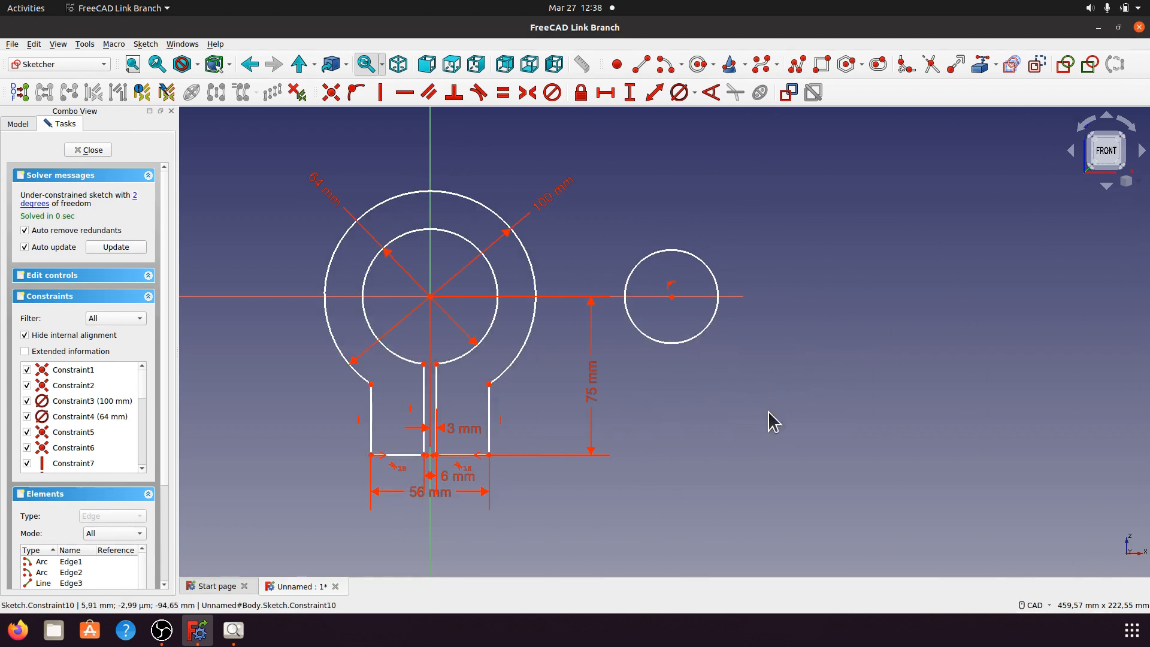
click(233, 630)
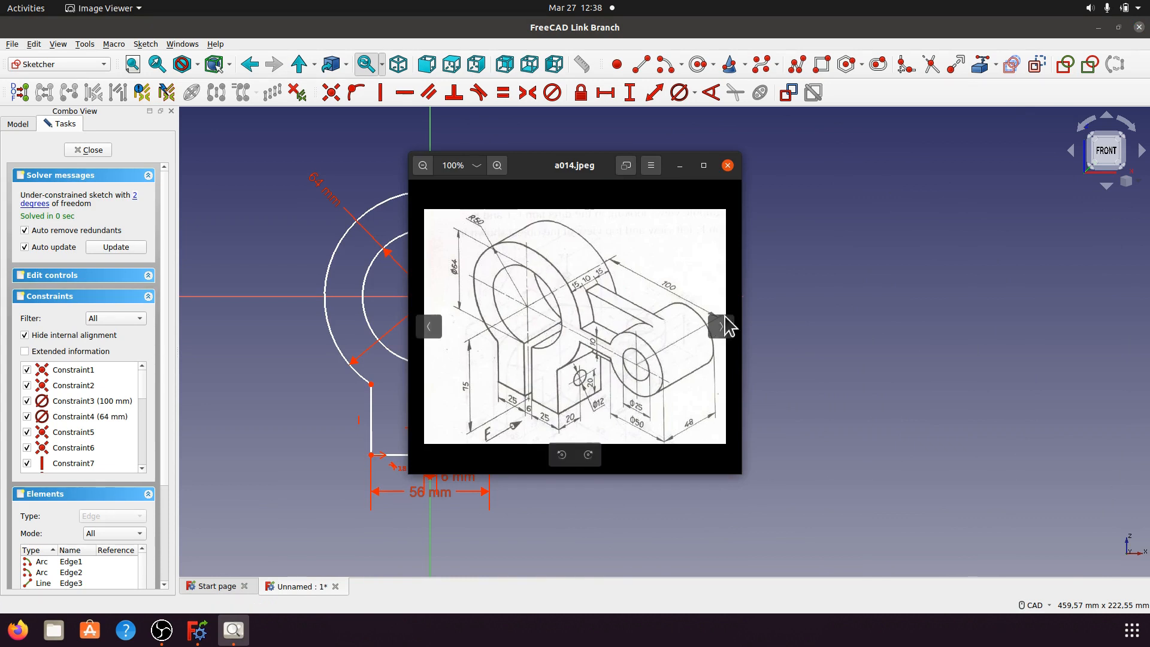
click(680, 165)
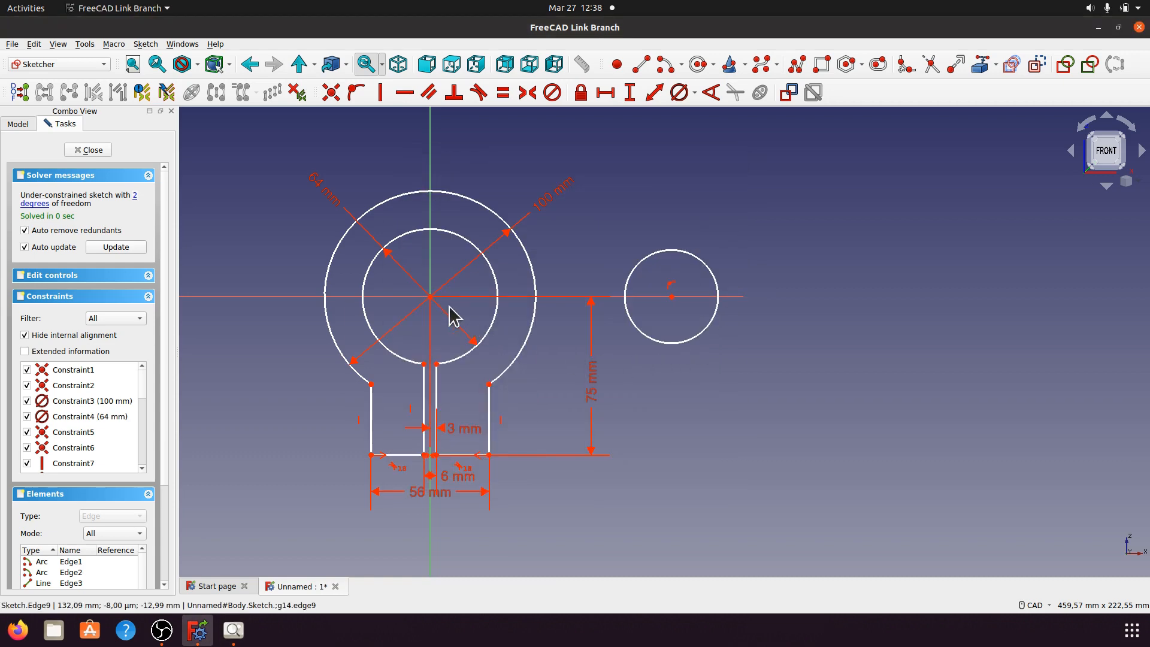
Step: Fix the right circle's centre 100 mm horizontally from the sketch origin
click(430, 297)
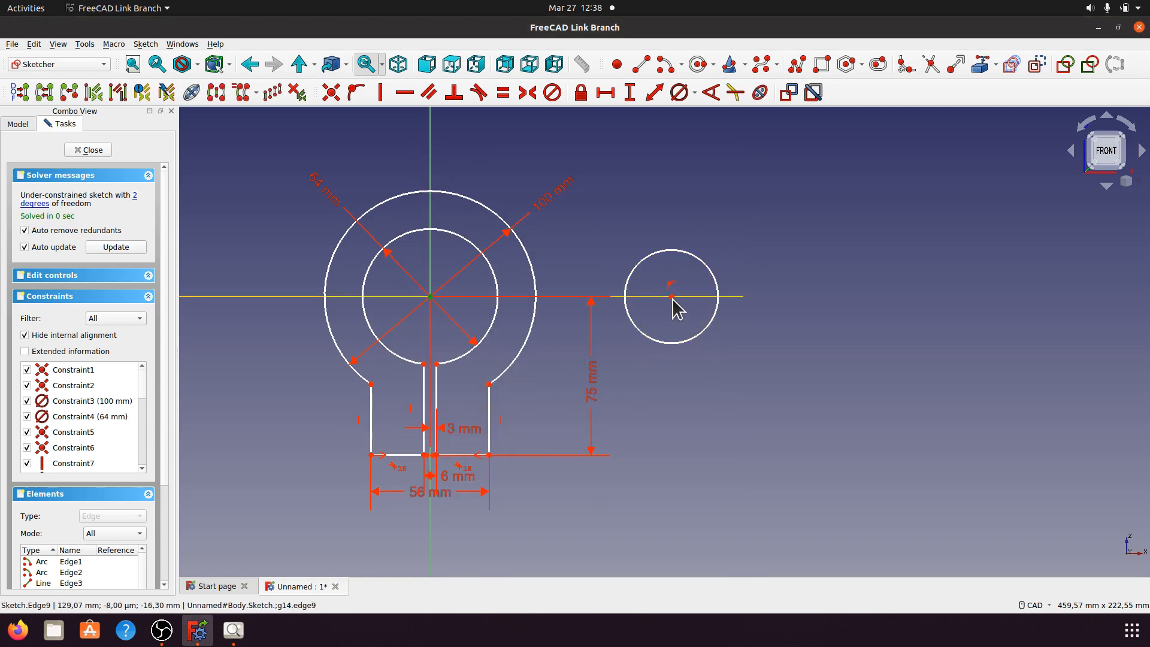
click(672, 296)
click(606, 92)
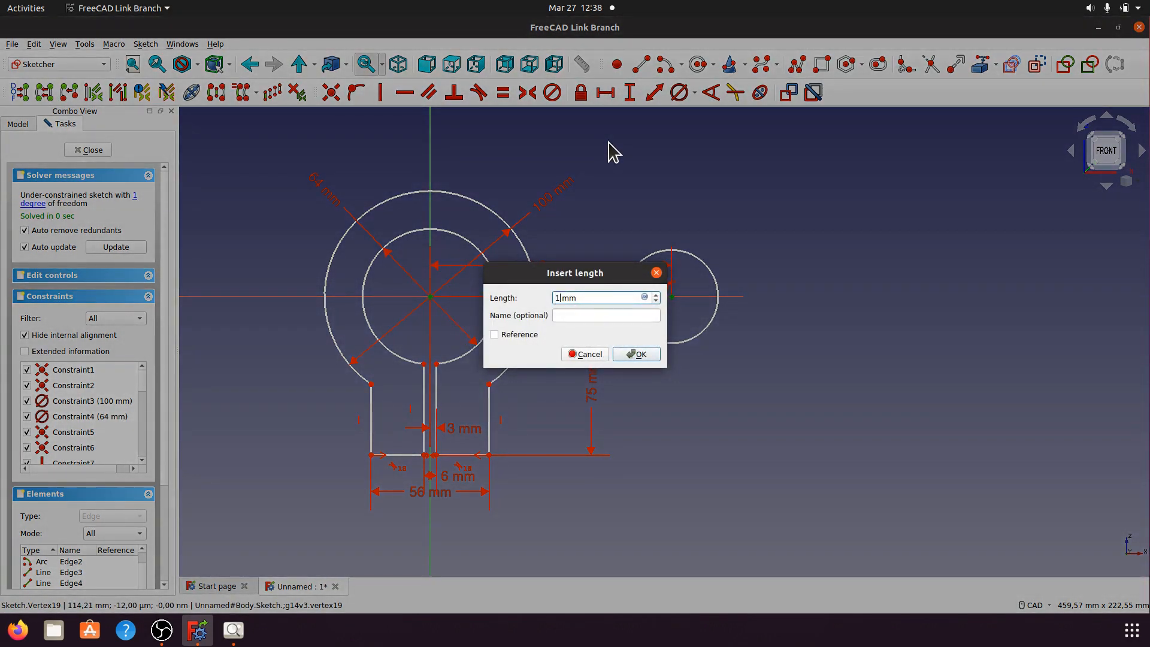
text(100)
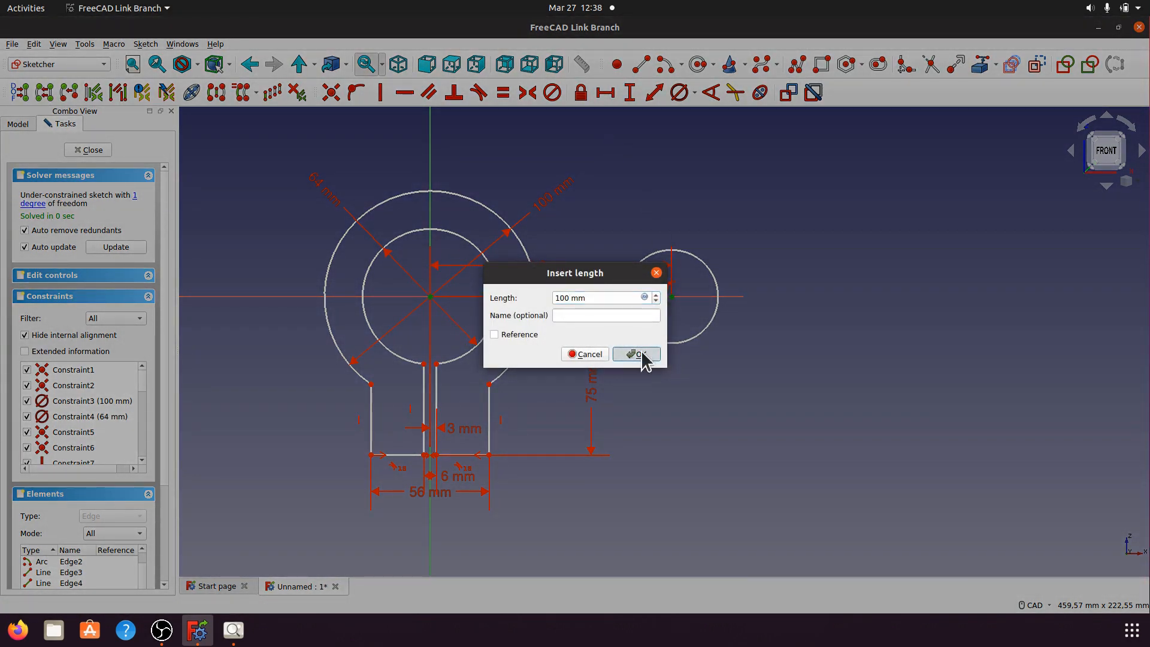
click(637, 354)
drag(559, 275, 551, 153)
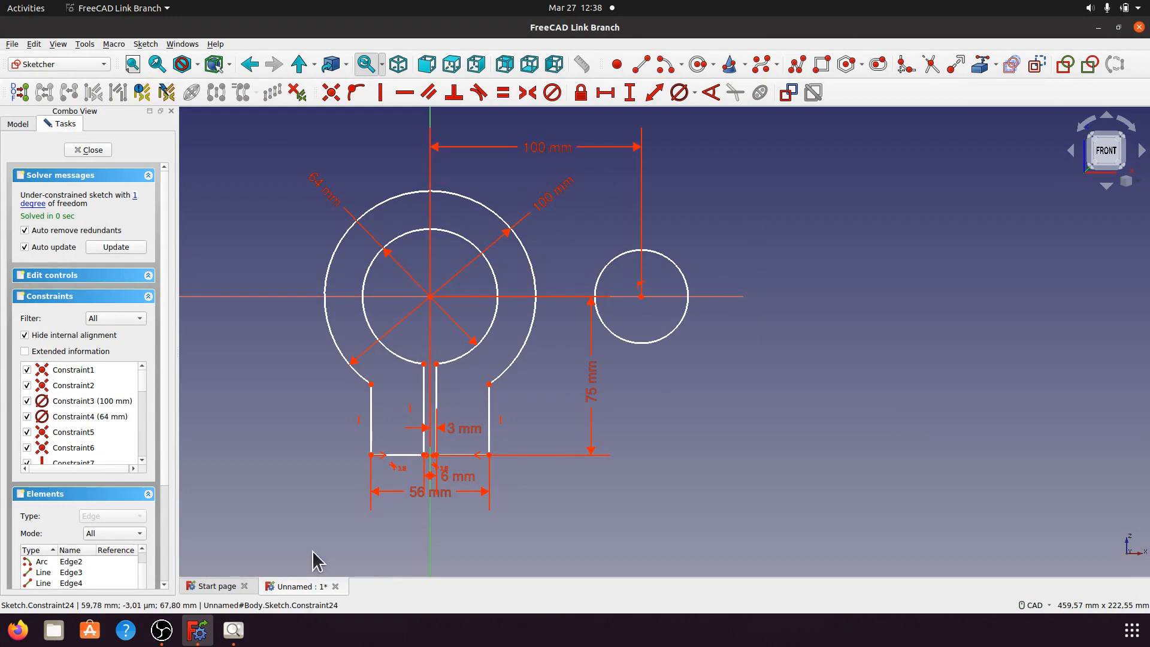
Step: Check the reference drawing, then constrain the right circle to a 50 mm diameter
click(233, 629)
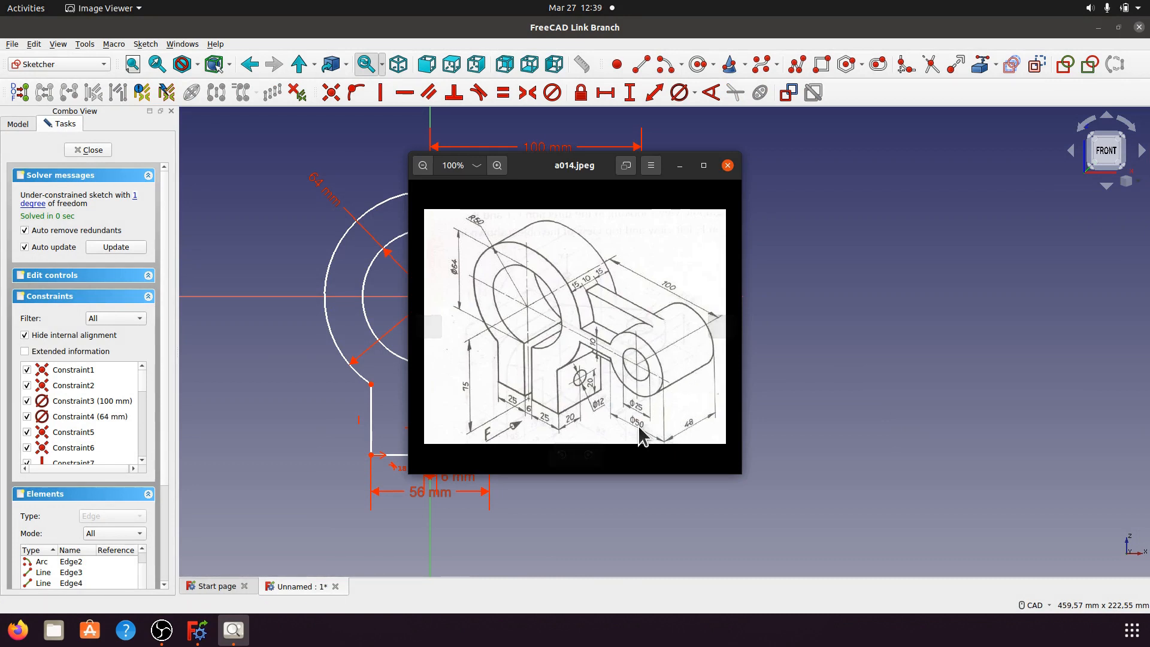
click(680, 166)
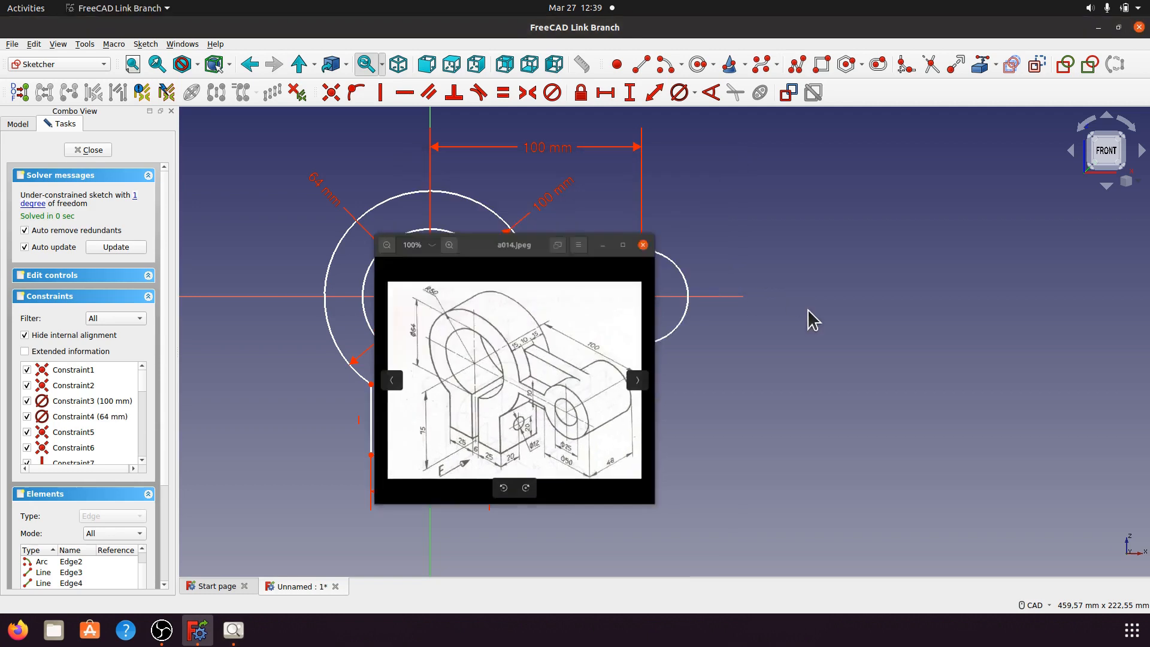
click(684, 285)
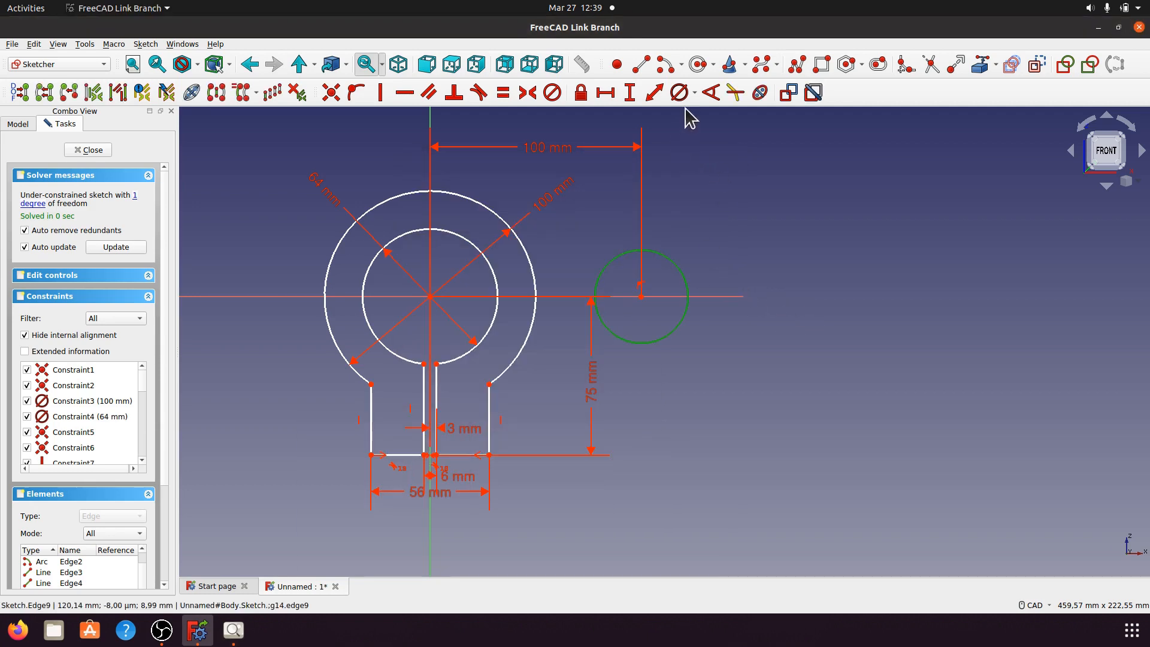
click(694, 93)
click(696, 127)
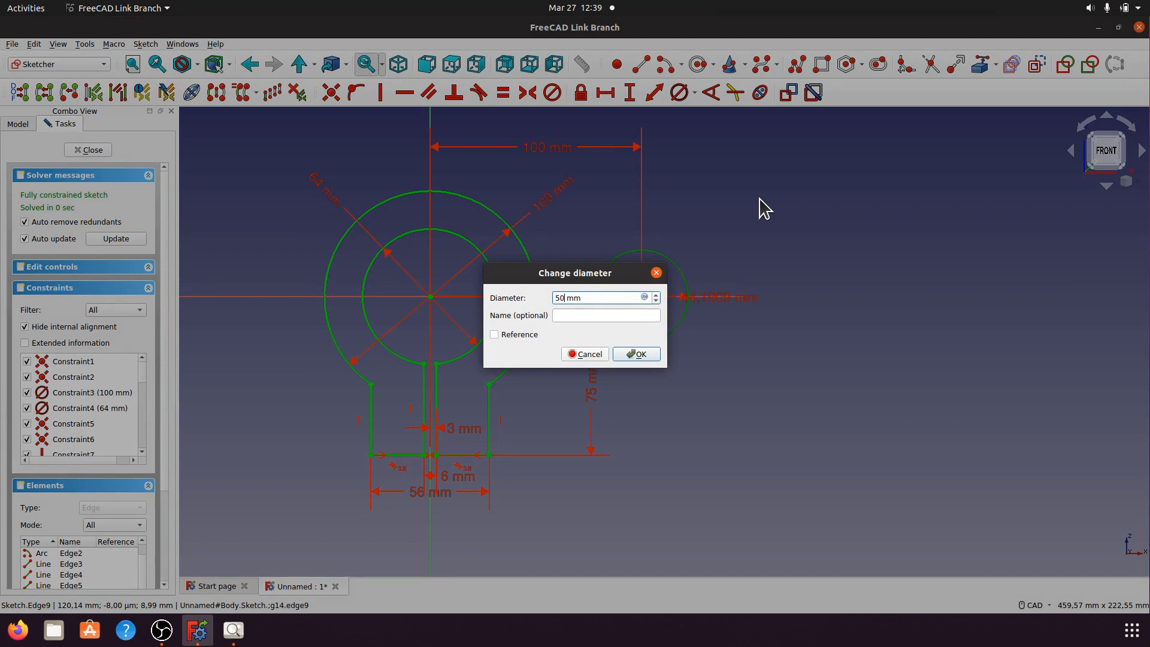
click(637, 355)
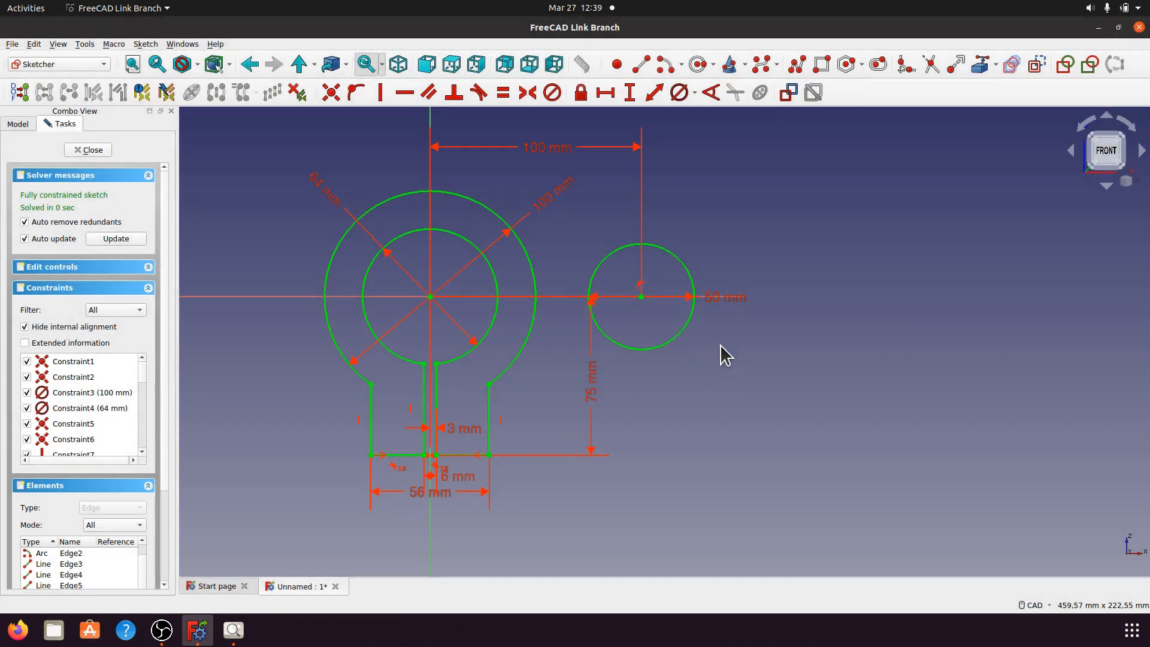
click(696, 65)
Step: Draw a smaller circle concentric with the right-hand 50 mm circle
click(641, 296)
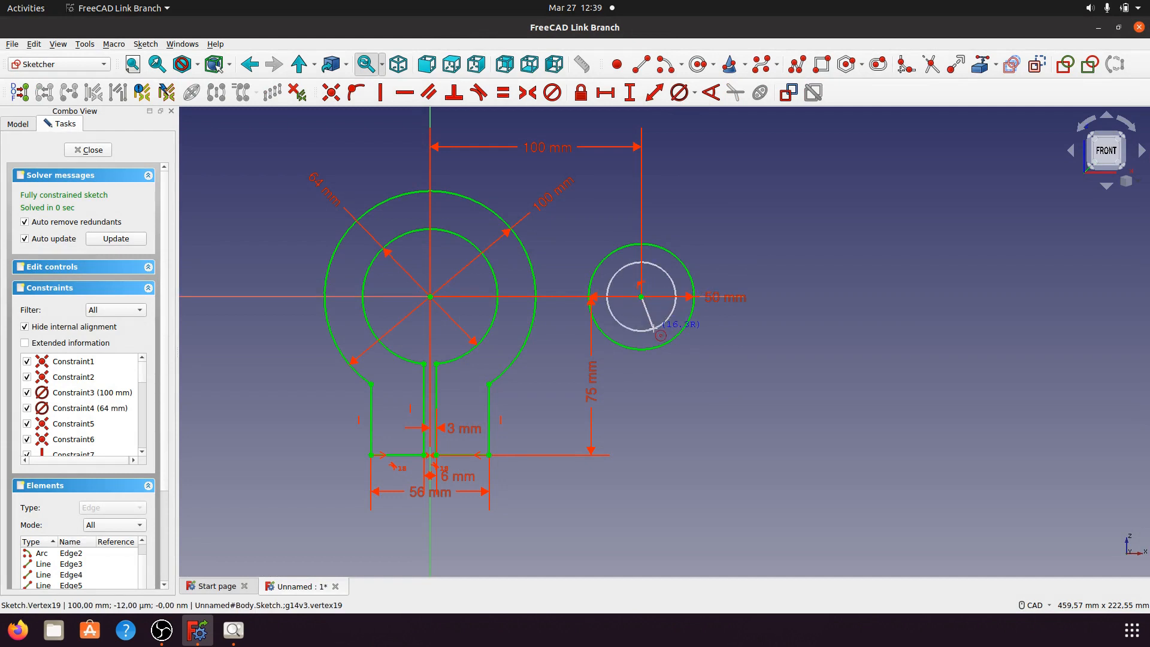
click(664, 320)
right_click(669, 337)
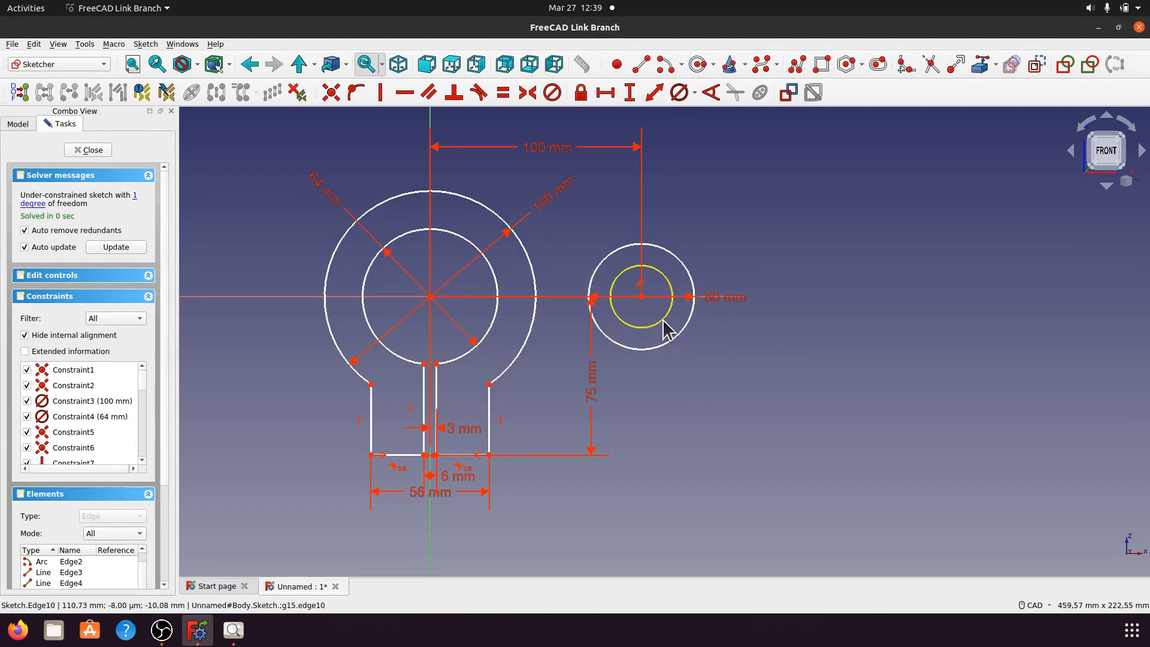
click(661, 322)
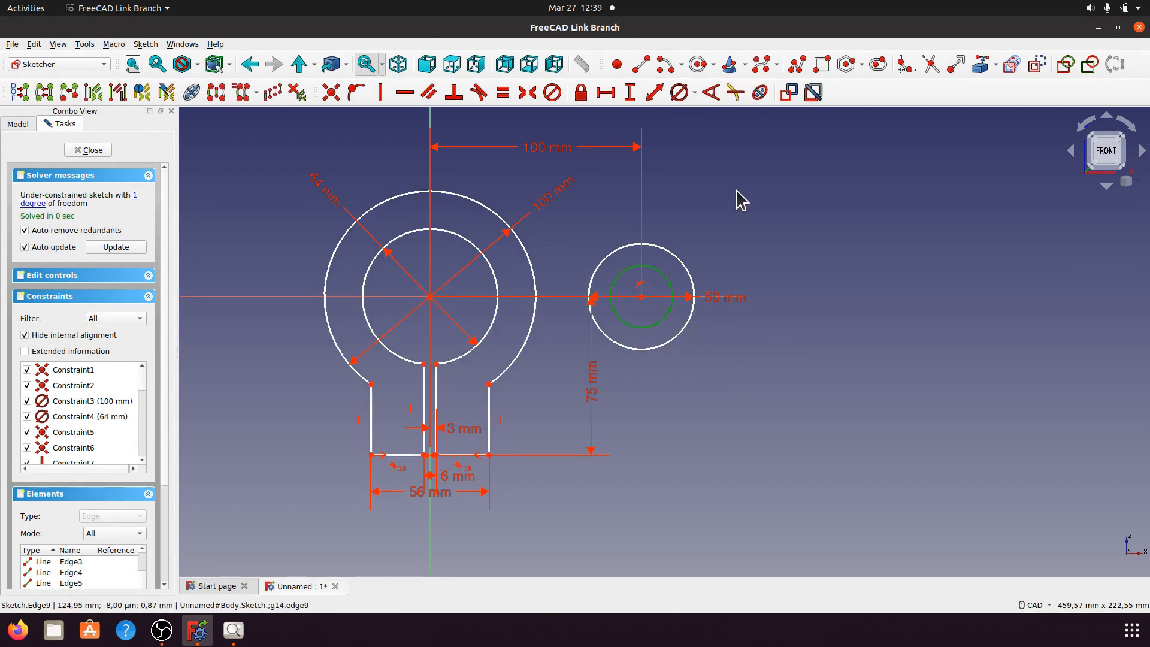
Step: Constrain the inner circle to a 25 mm diameter and compare against the a014.jpeg reference
click(695, 94)
click(697, 120)
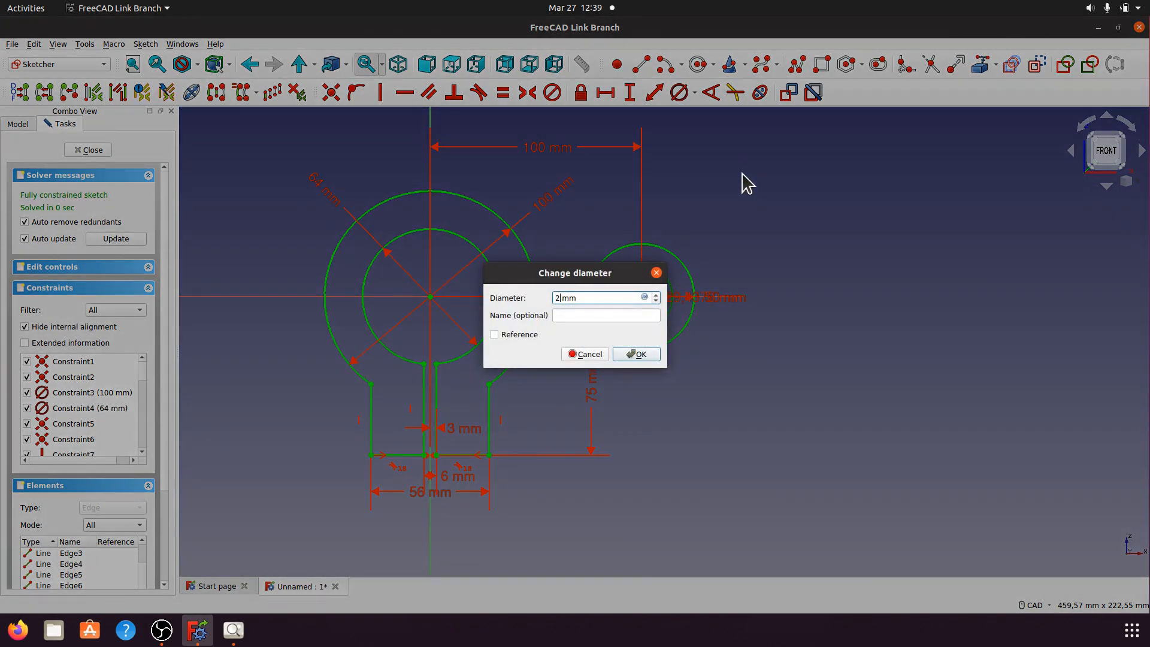
click(637, 355)
click(233, 629)
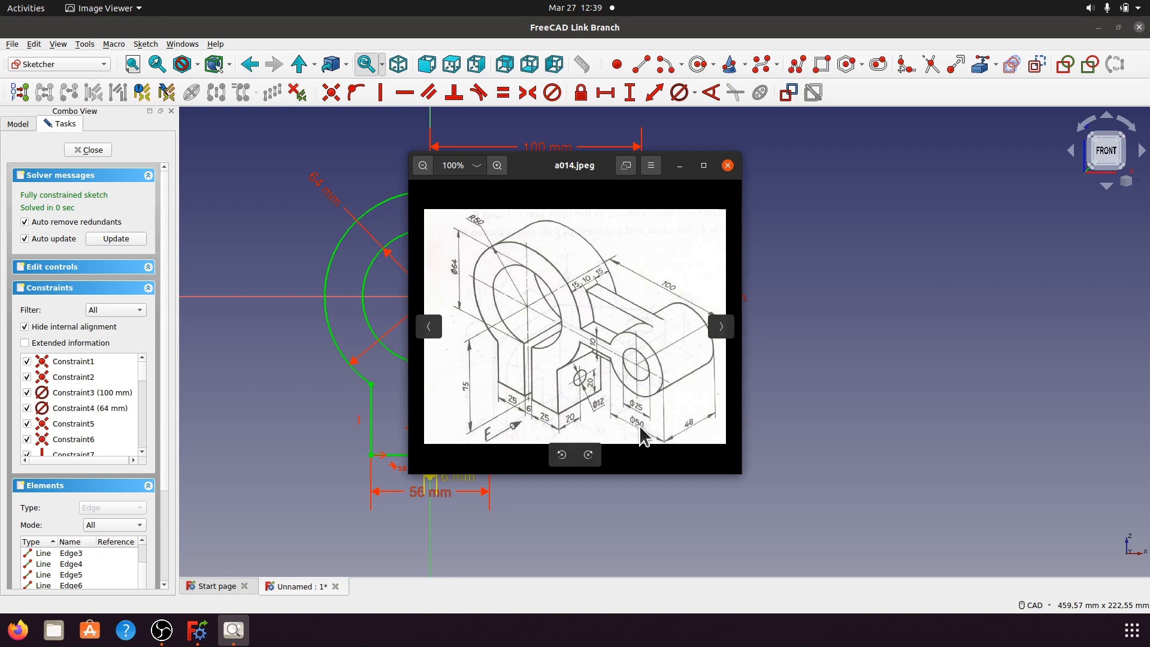
click(680, 166)
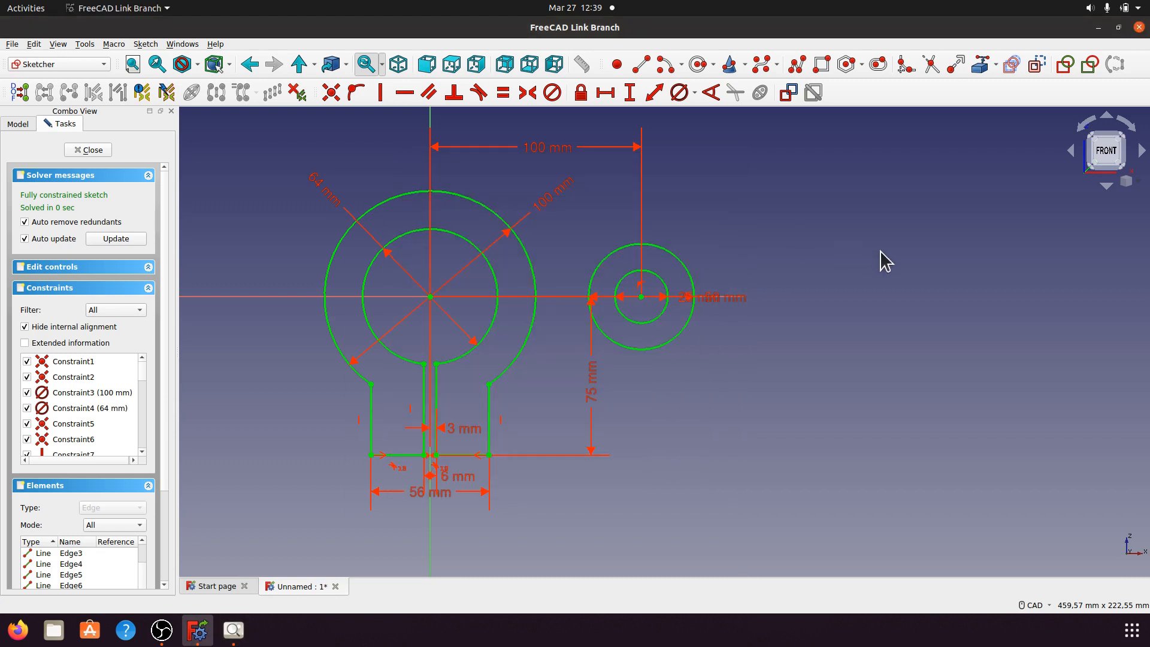
click(641, 65)
Step: Draw a horizontal top line to the right circle, its left end attached to the outer arc
click(530, 246)
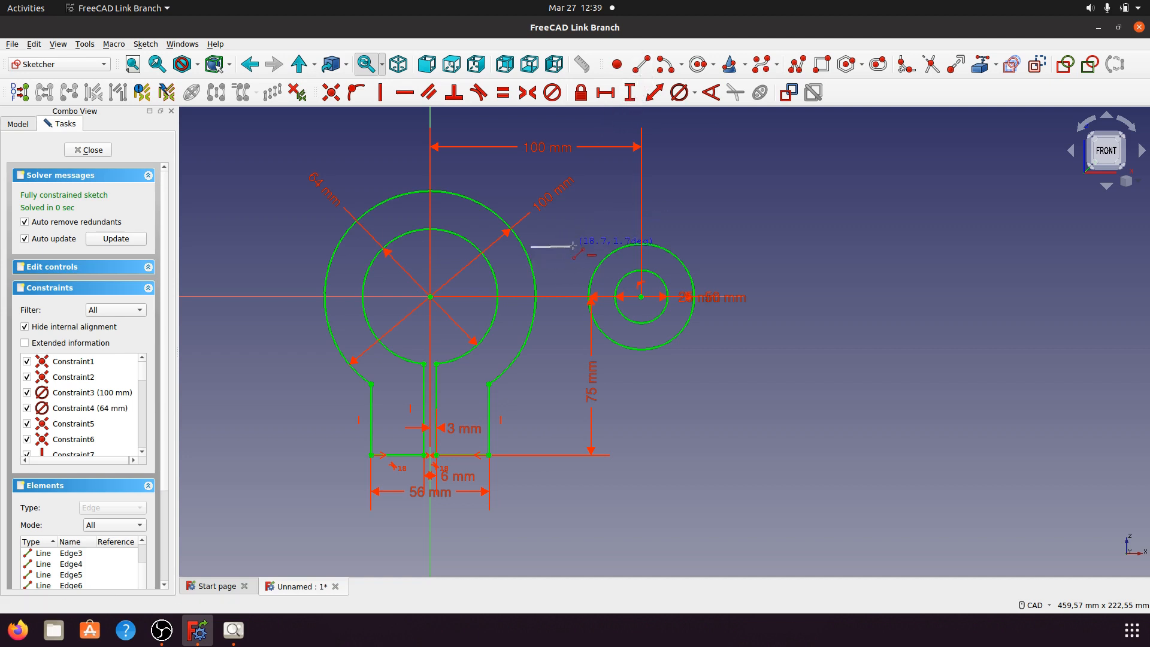
click(631, 242)
key(Escape)
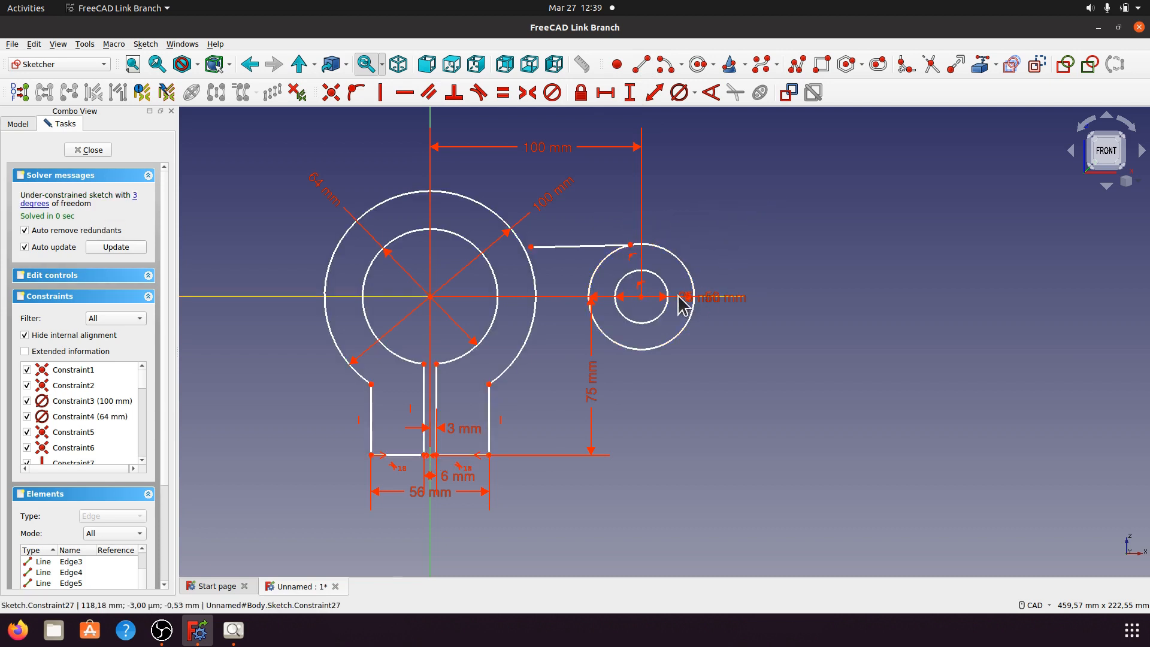
scroll(606, 279, up, 2)
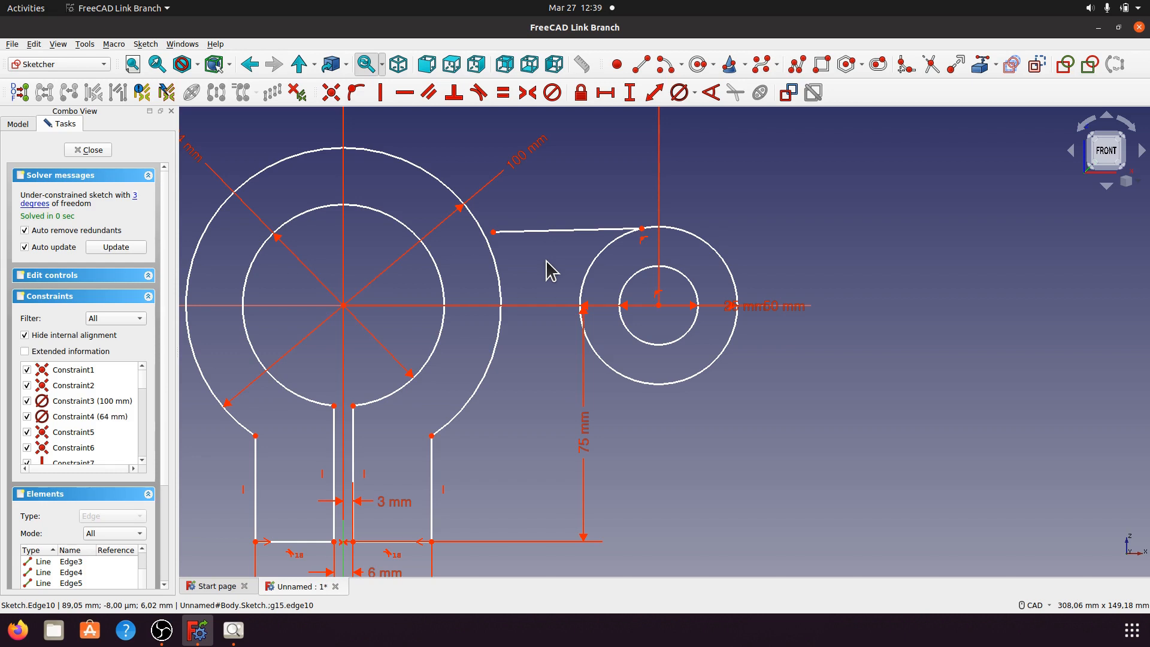
click(551, 230)
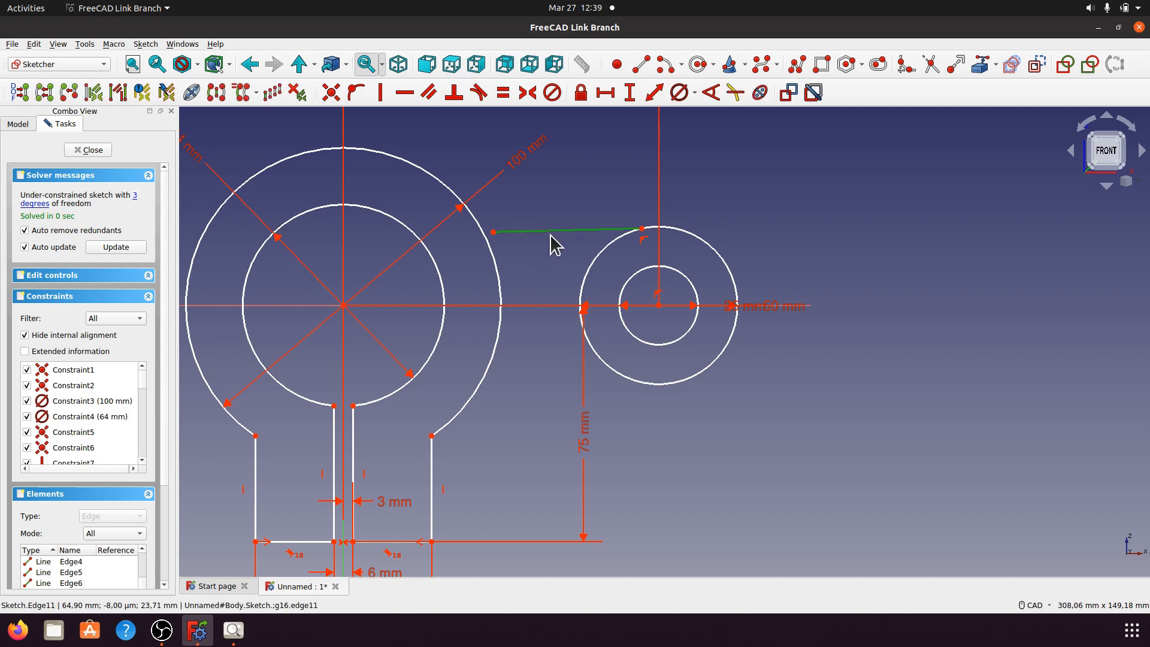
click(404, 92)
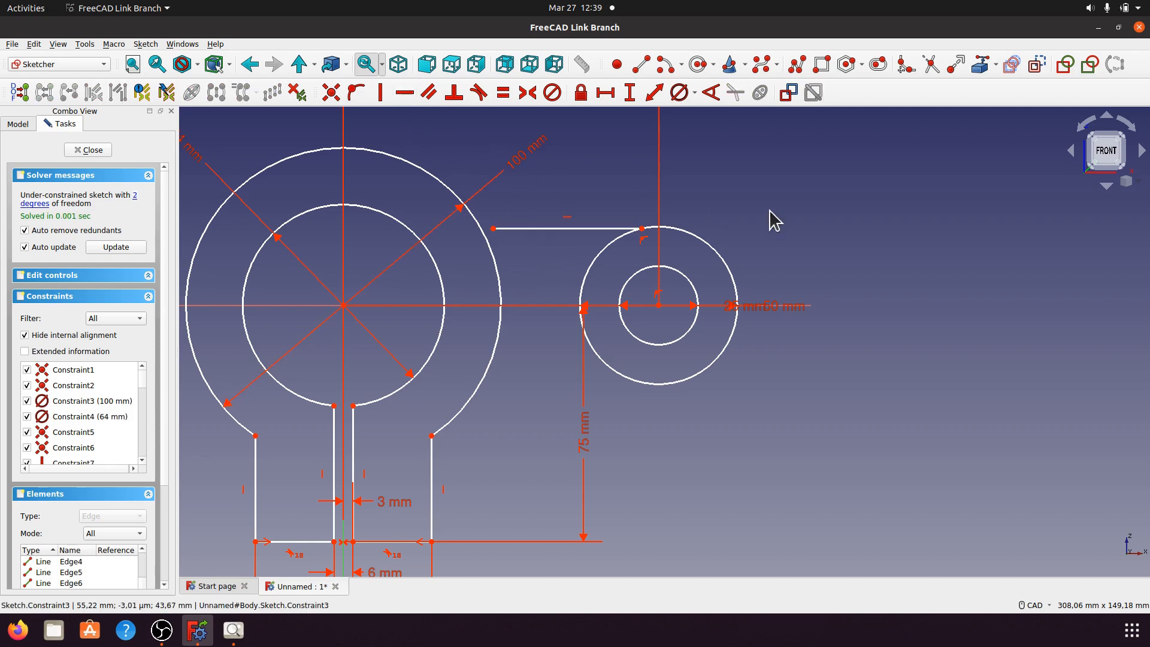
click(494, 228)
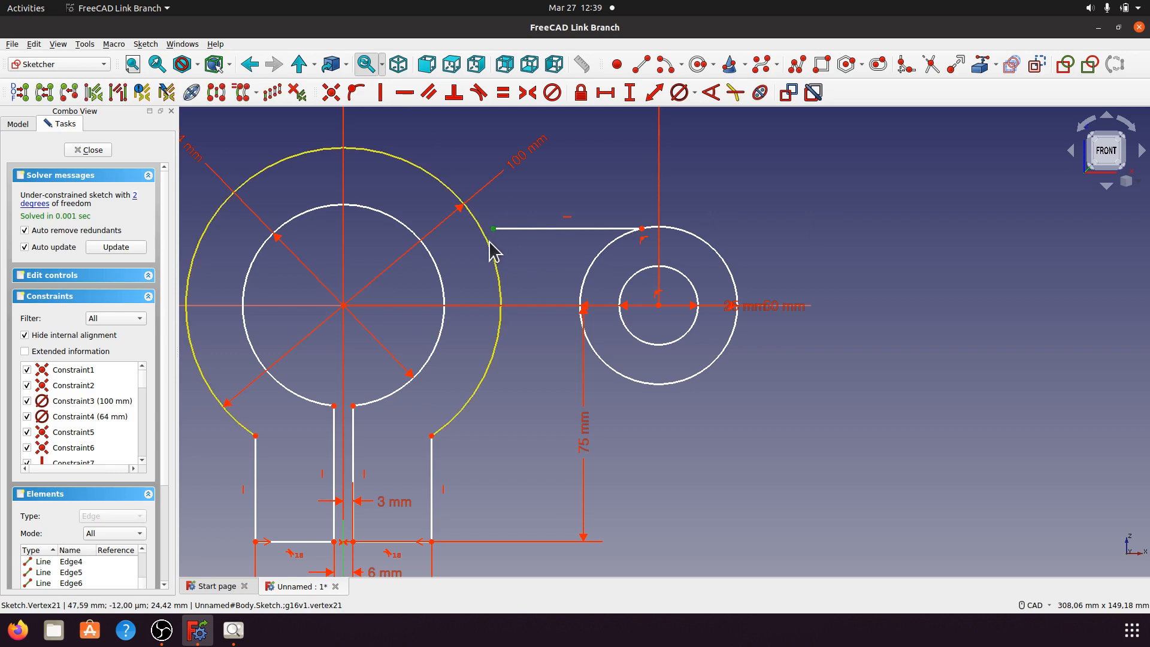
click(483, 231)
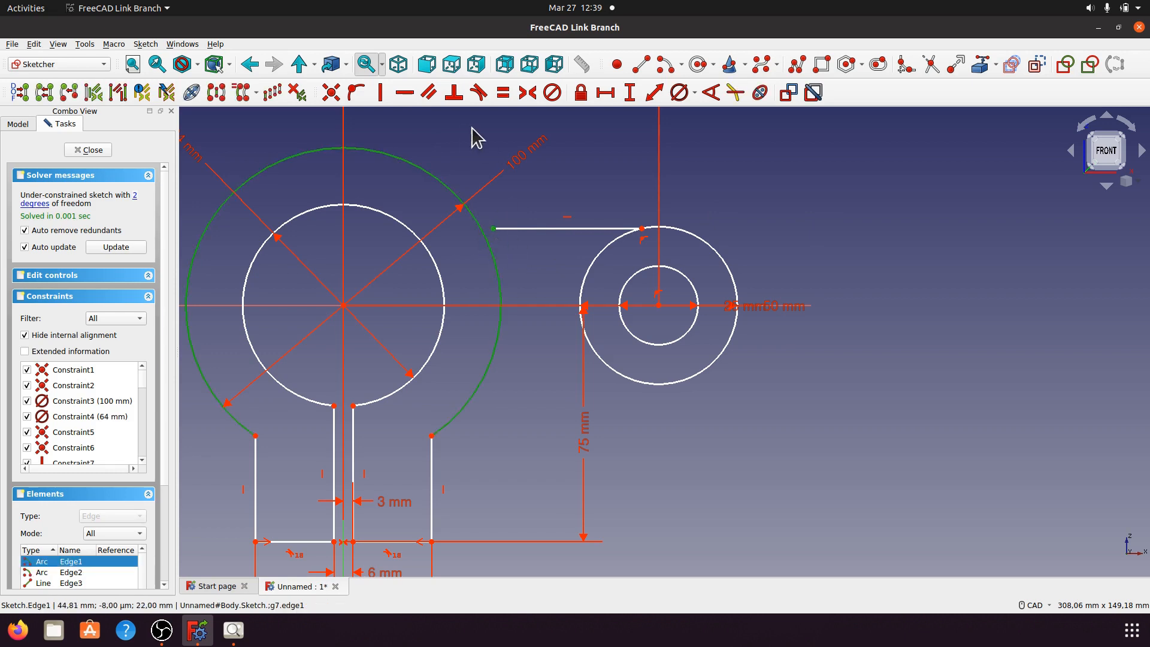
click(356, 92)
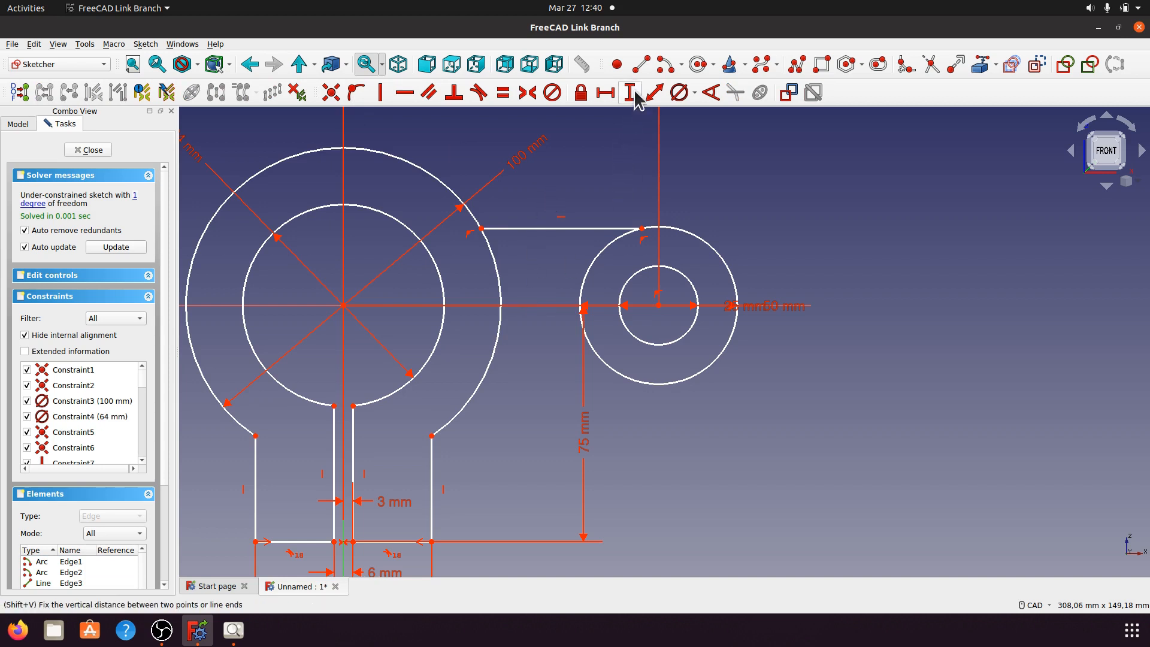
Step: Draw the lower line from the right circle's bottom toward the outer ring
click(641, 64)
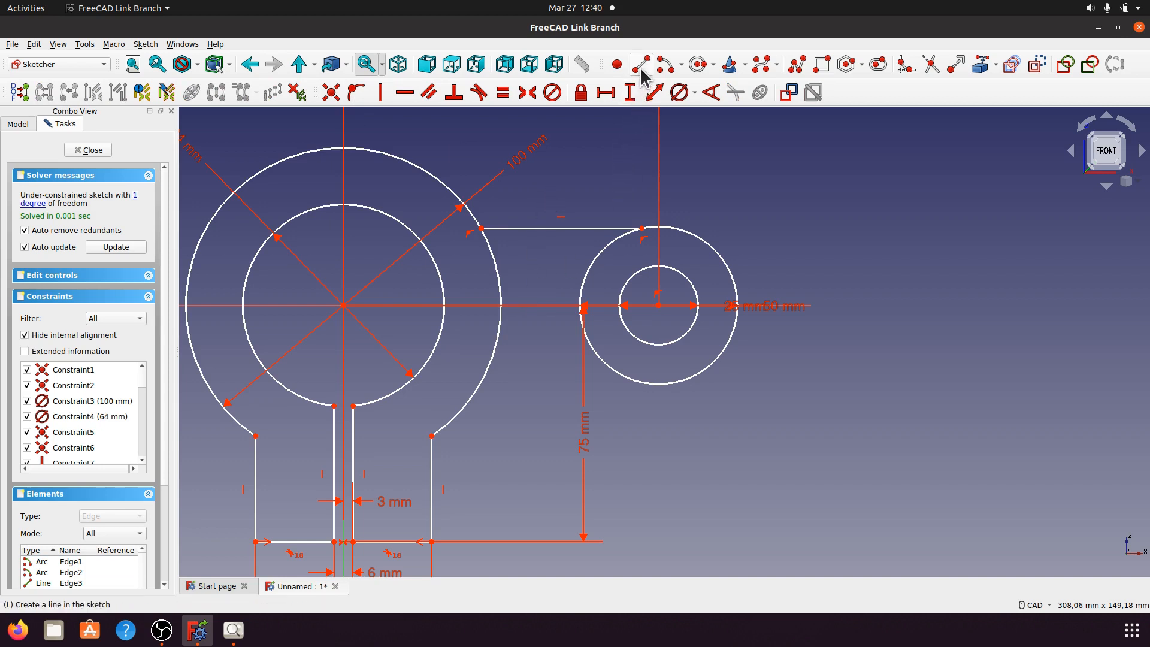
click(660, 383)
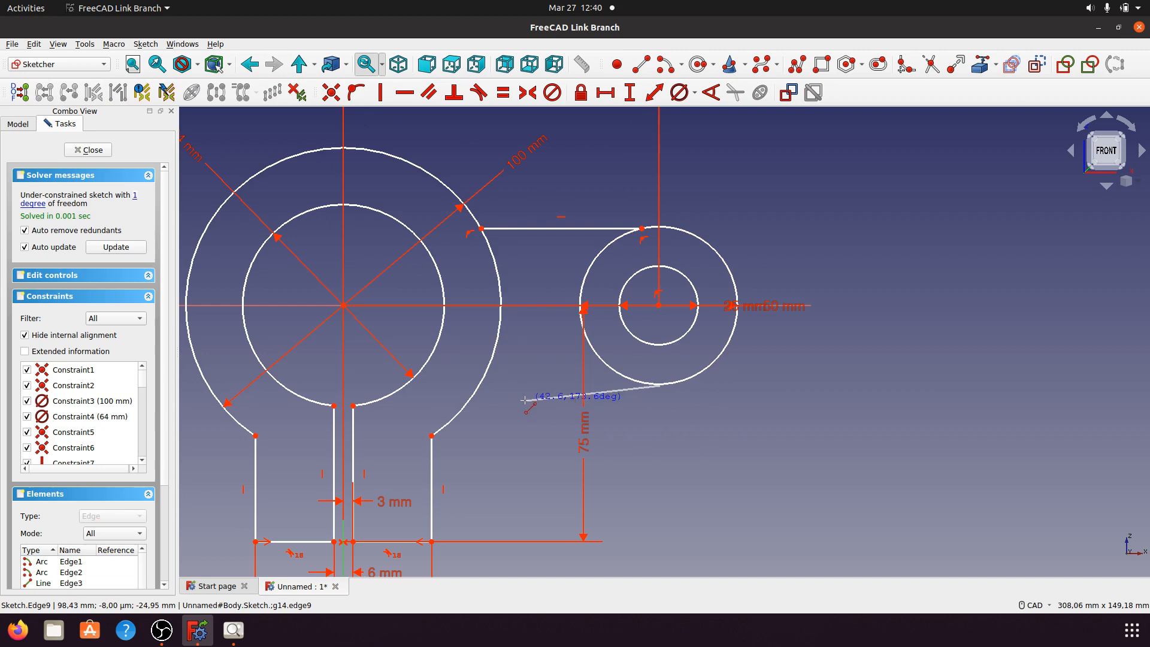
click(494, 383)
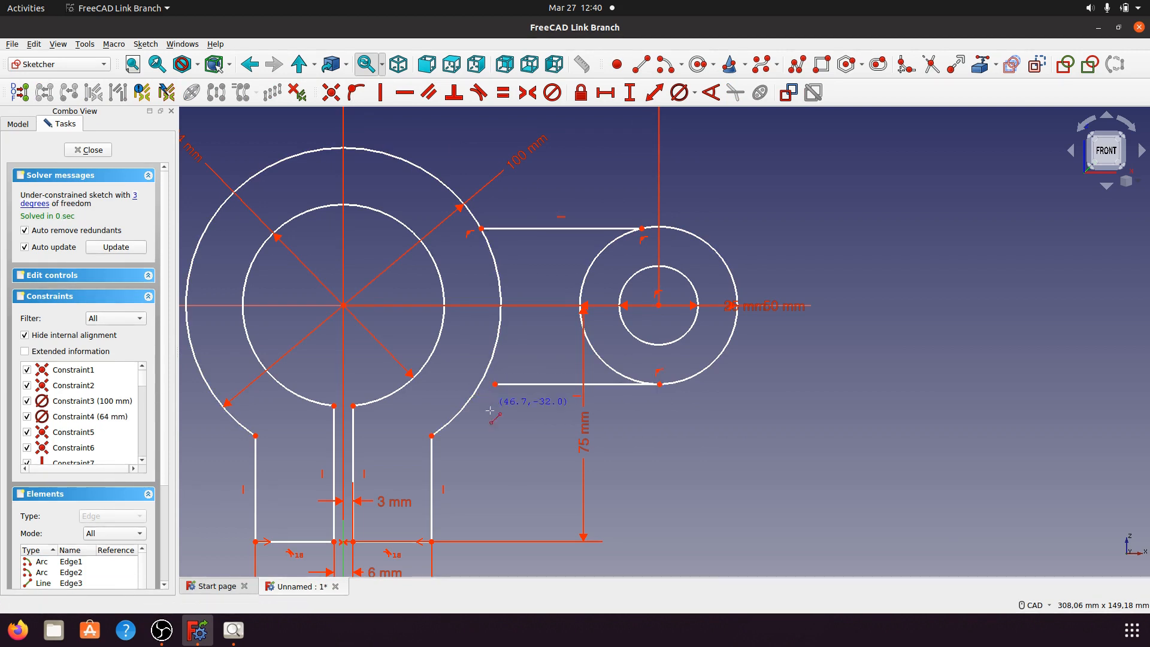
right_click(498, 407)
click(536, 384)
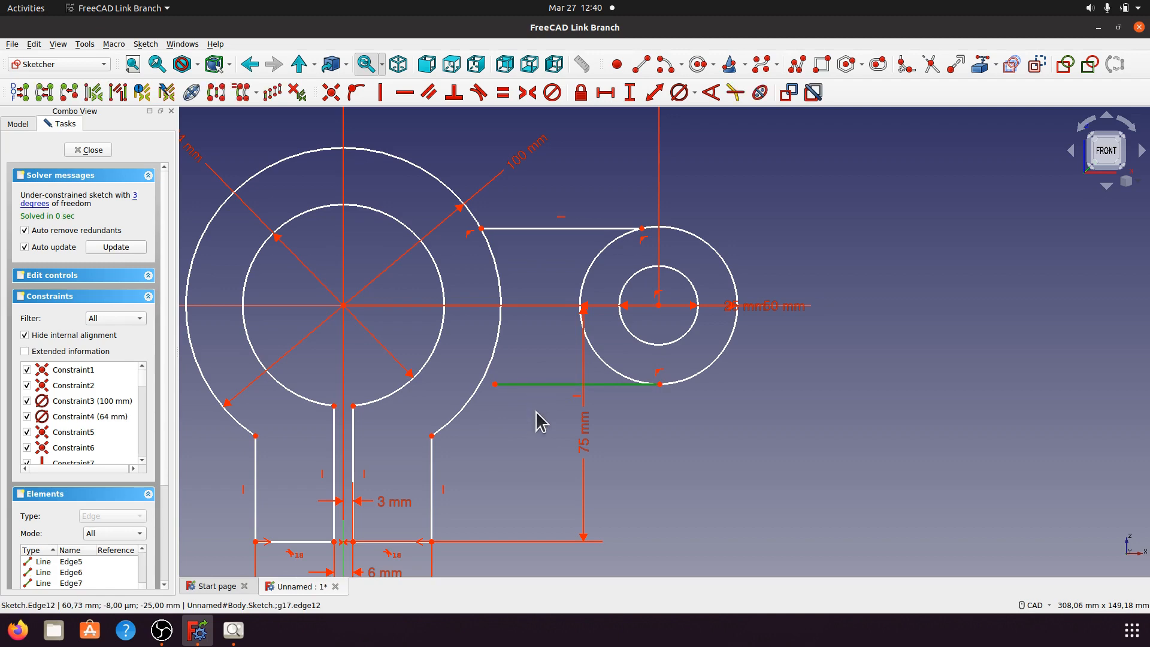
Step: Make the lower line horizontal and add 0 mm horizontal distances tying the small circle's centre and the circle's bottom point
click(404, 95)
click(663, 344)
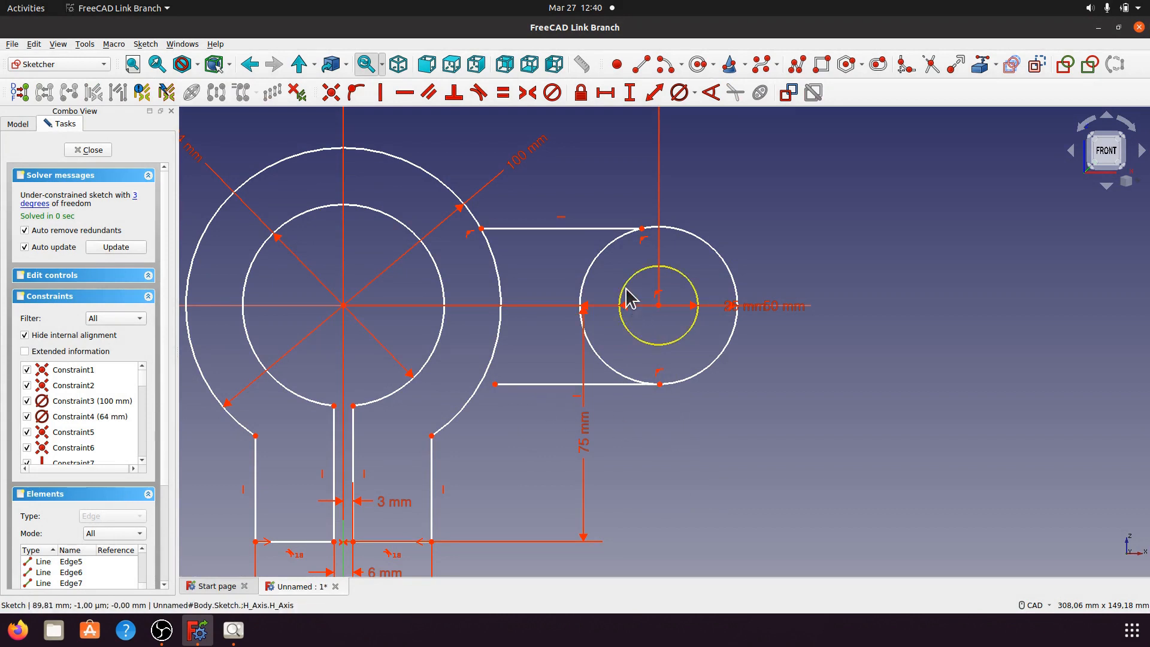
click(658, 305)
click(605, 93)
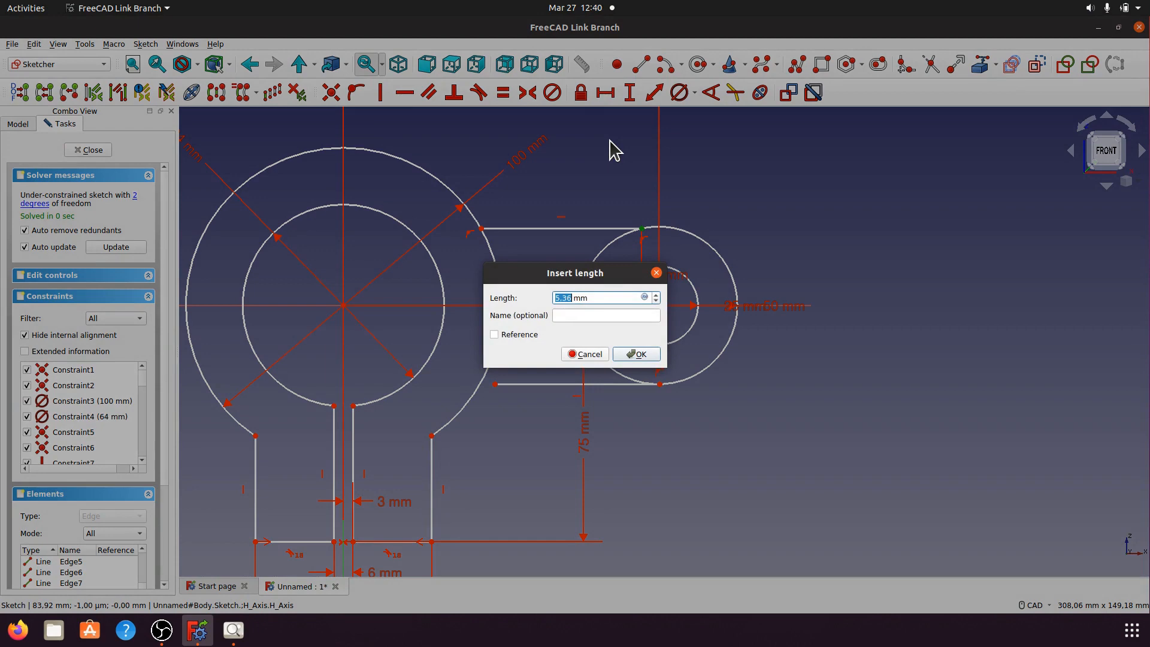
text(0)
click(635, 354)
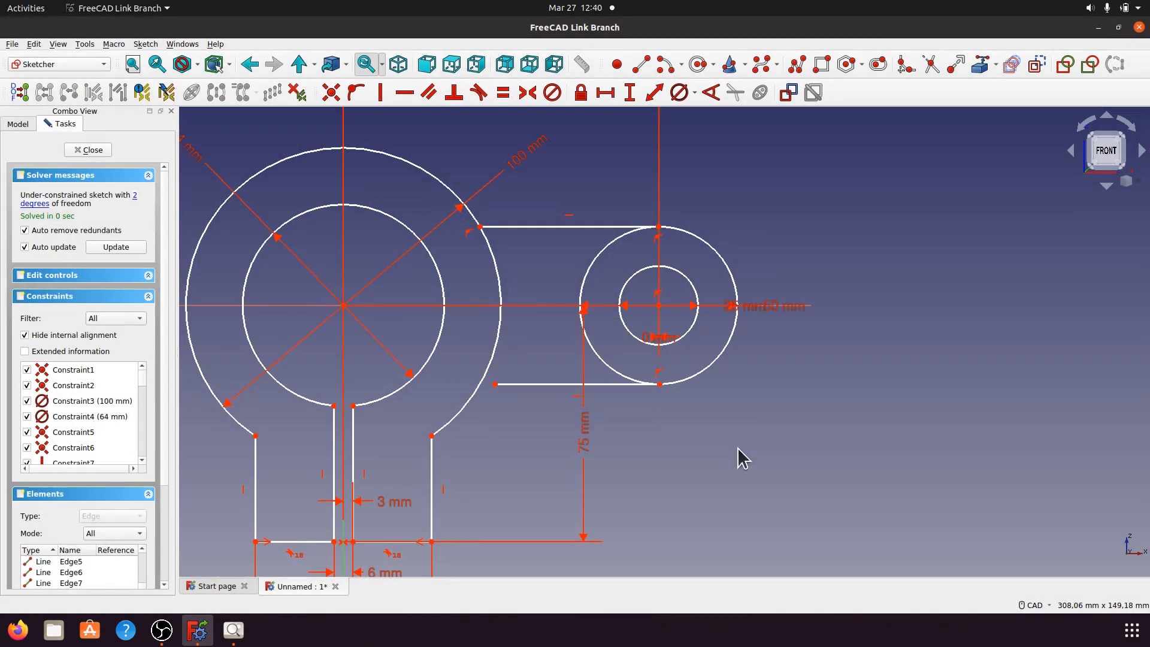
click(659, 384)
click(658, 306)
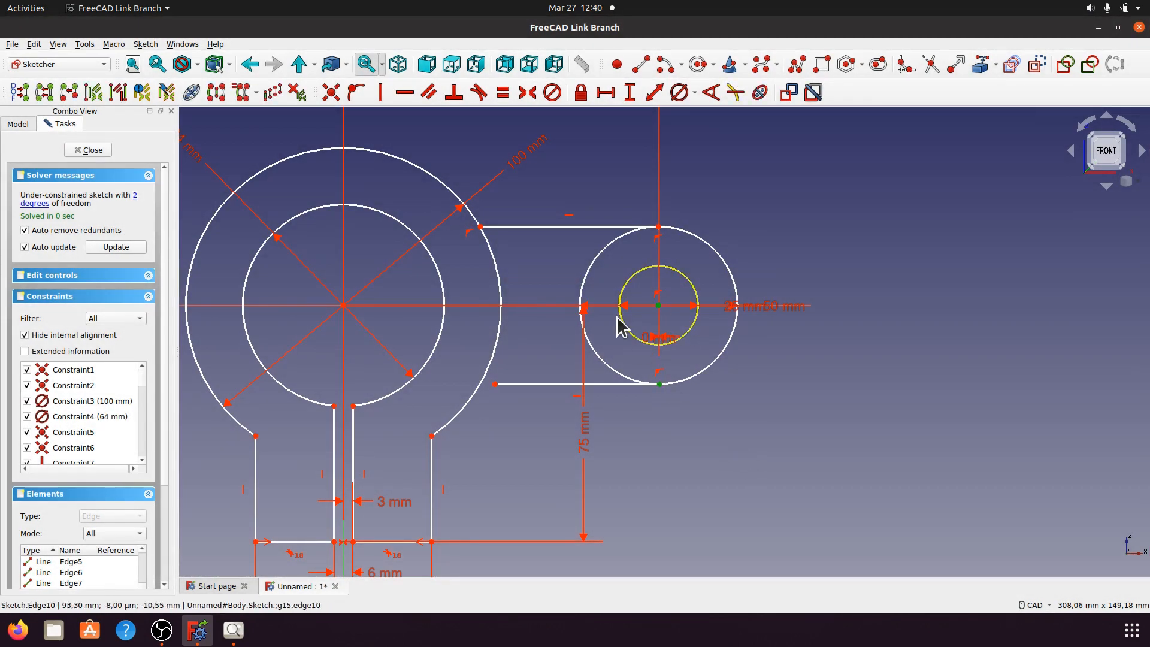
click(605, 93)
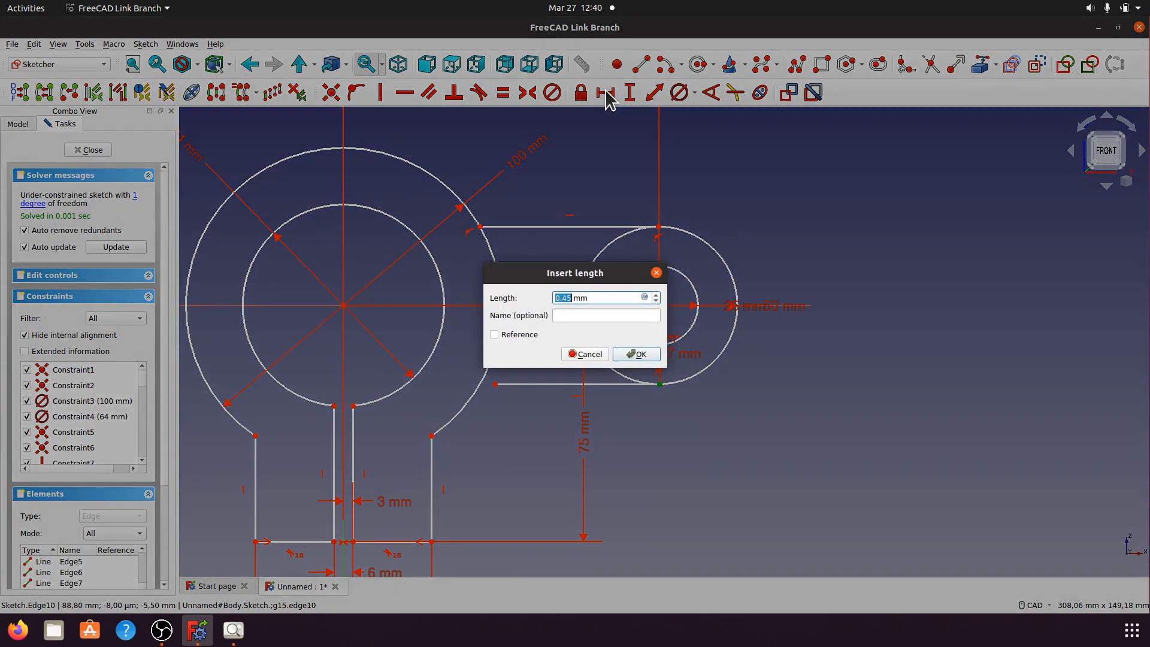
text(0)
click(636, 354)
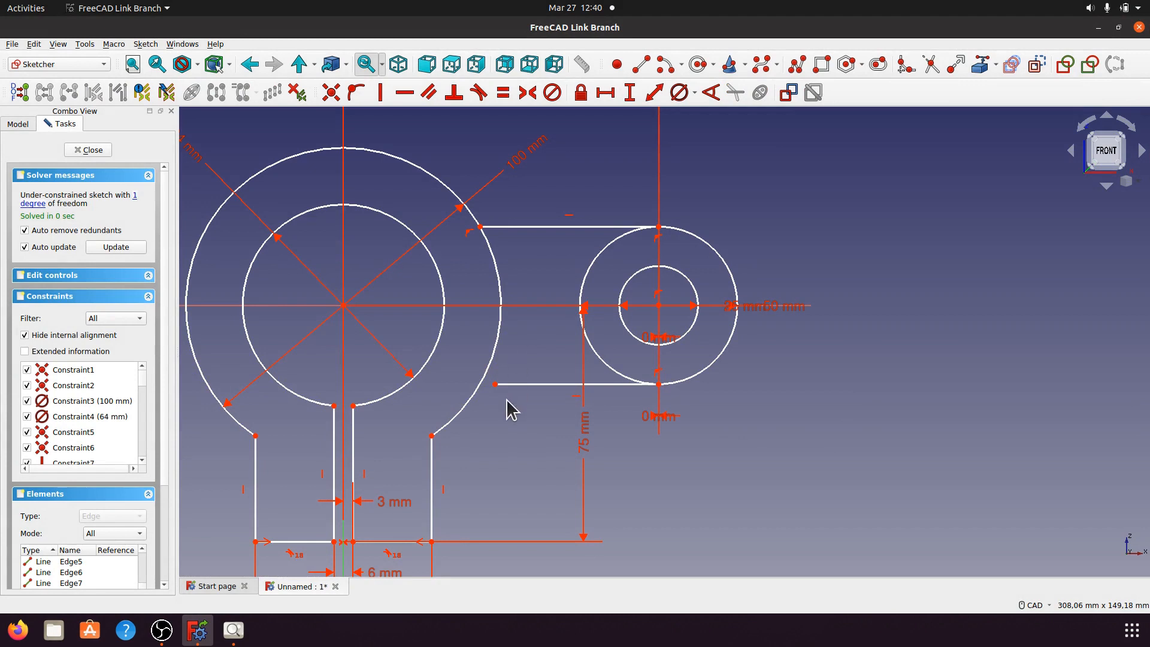
Step: Attach the lower line's left end to the outer arc and bring up the a014.jpeg reference
click(496, 385)
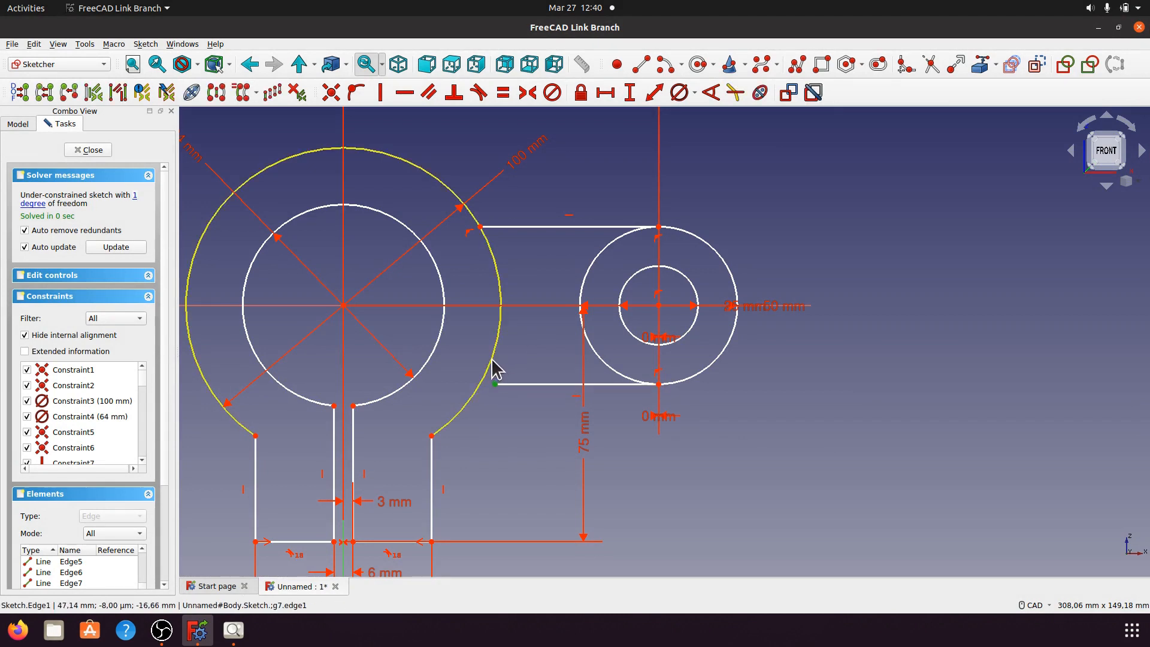
click(496, 366)
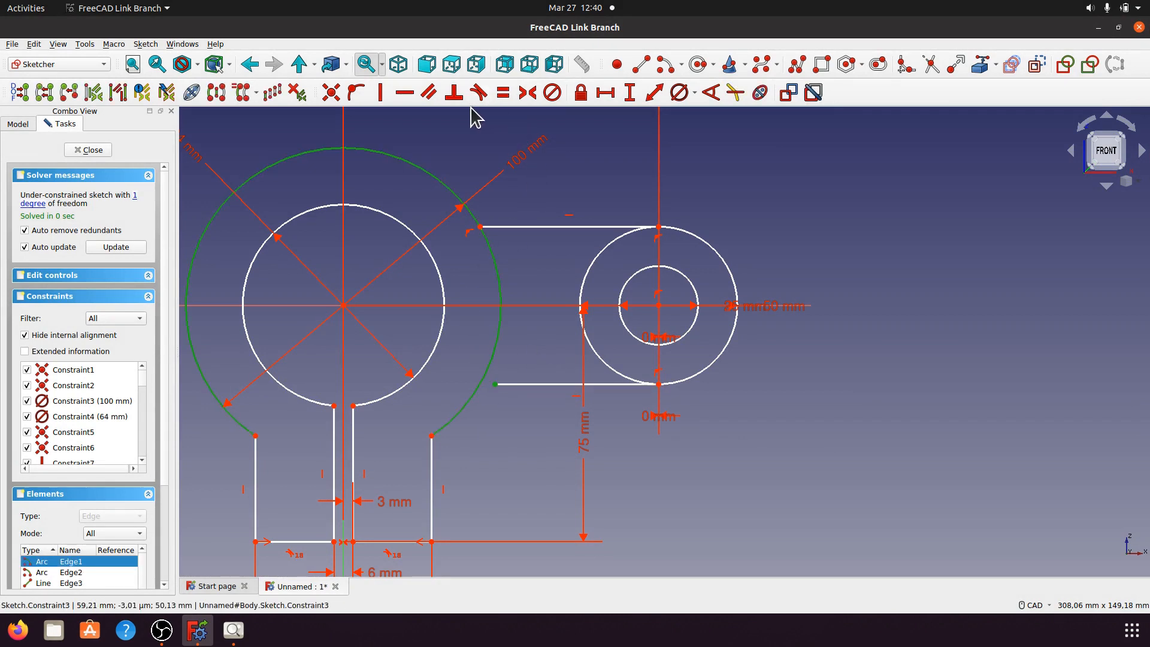
click(357, 94)
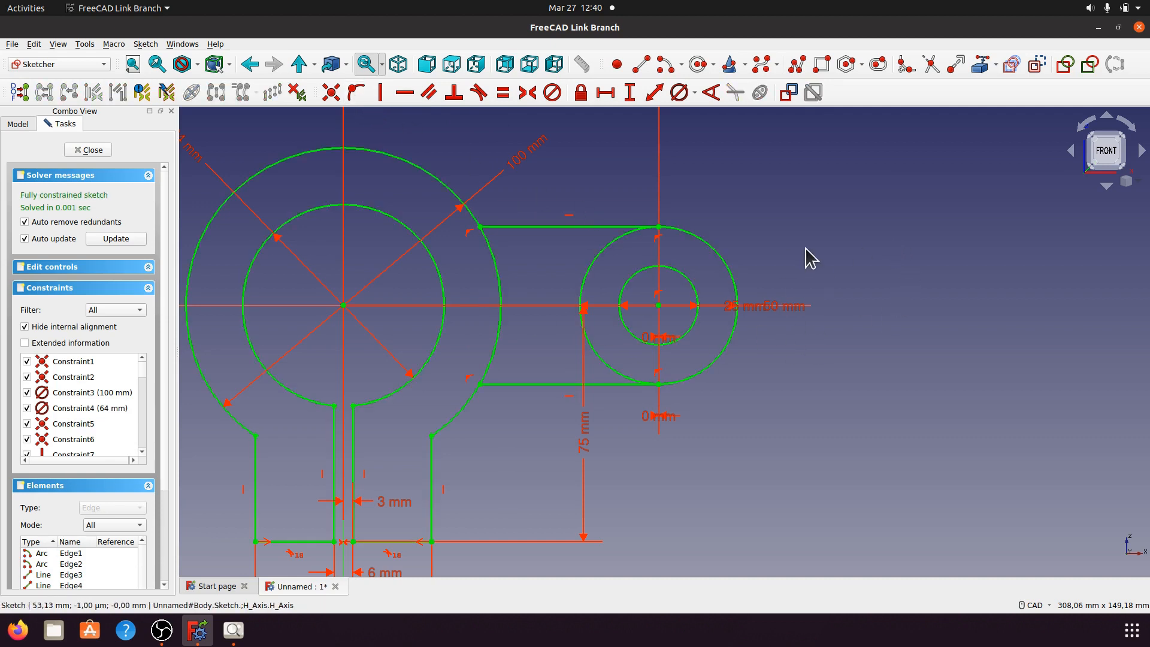
scroll(756, 346, down, 2)
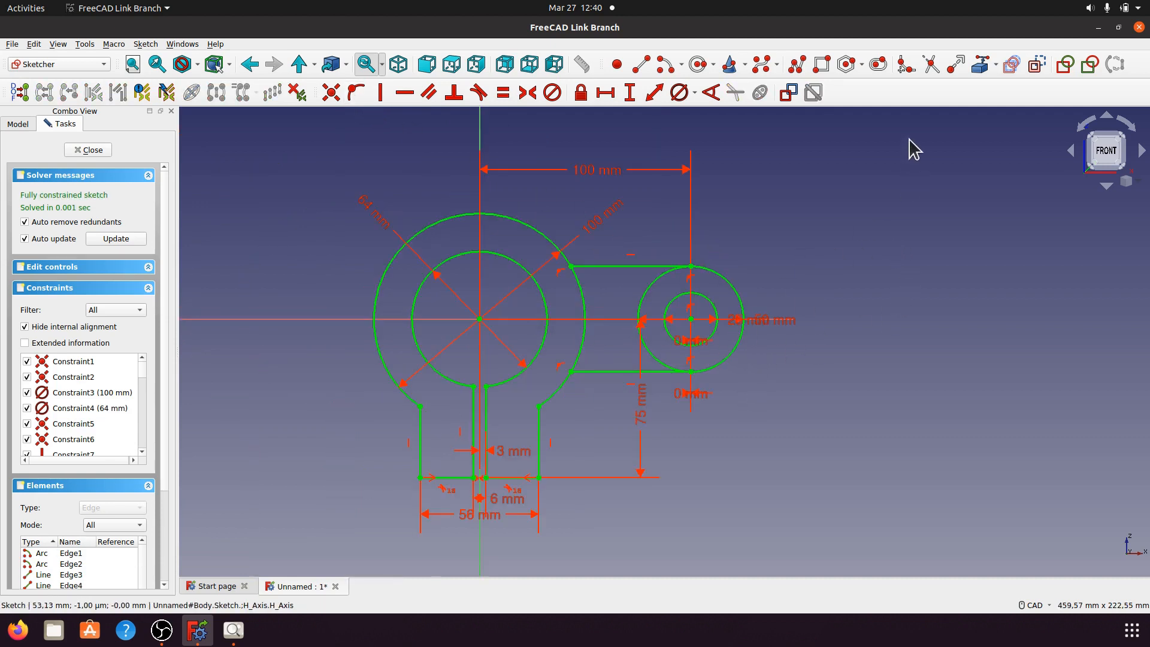
click(930, 66)
scroll(677, 348, up, 3)
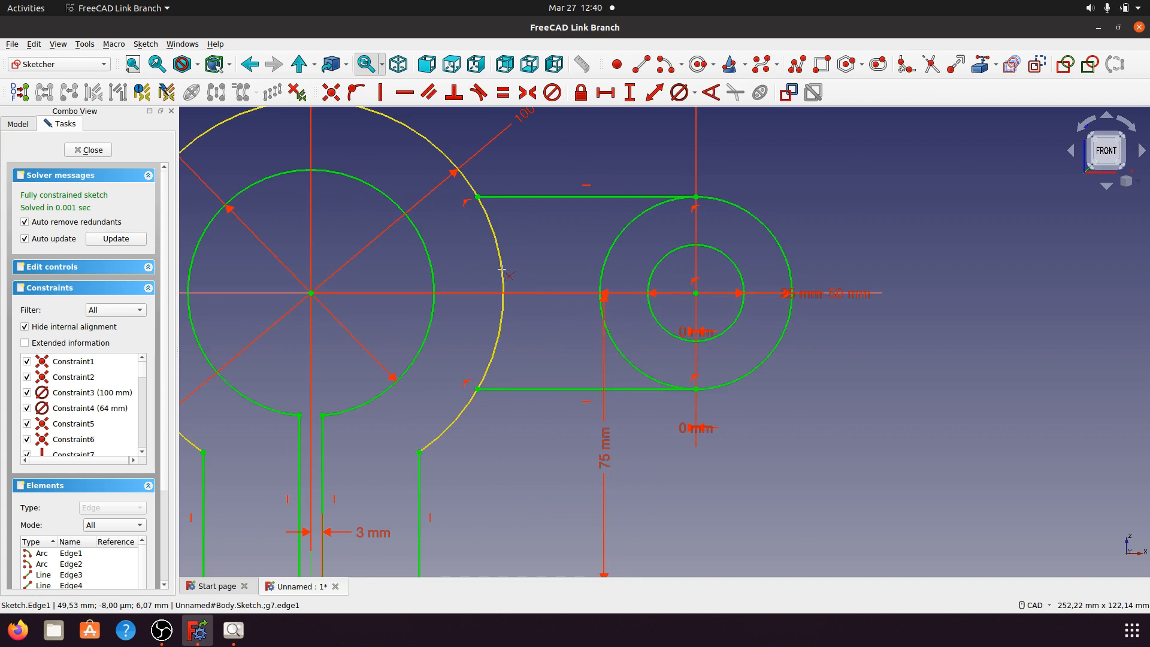
click(237, 633)
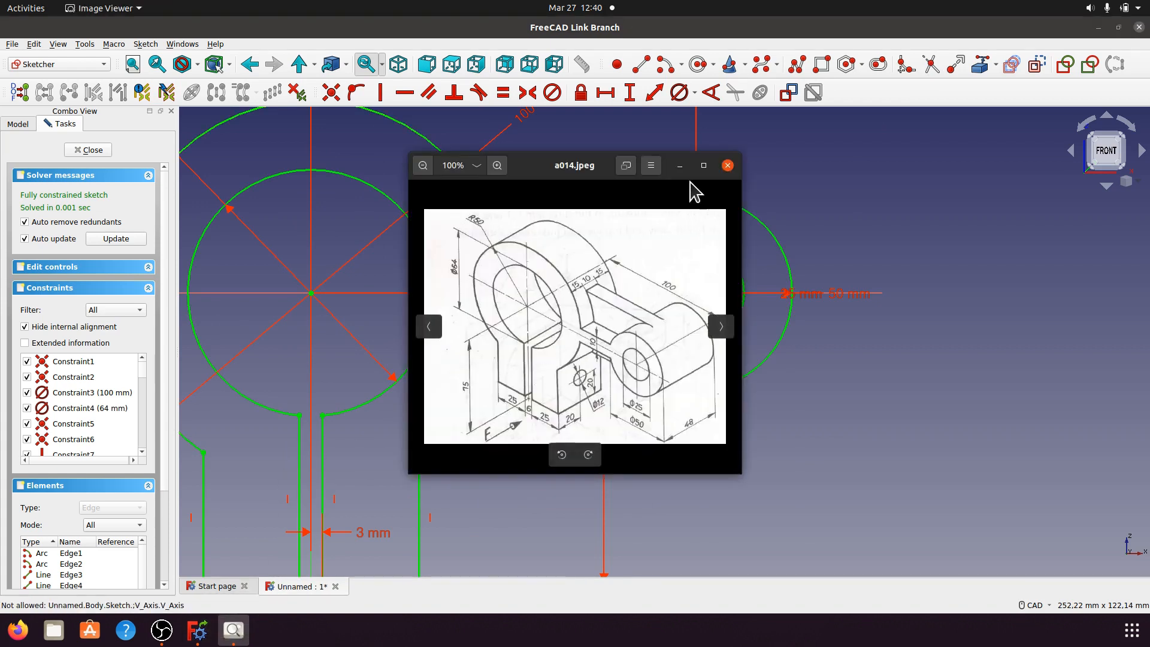
Step: Trim the outer arc between the connecting lines and the right circle's inner half
click(679, 166)
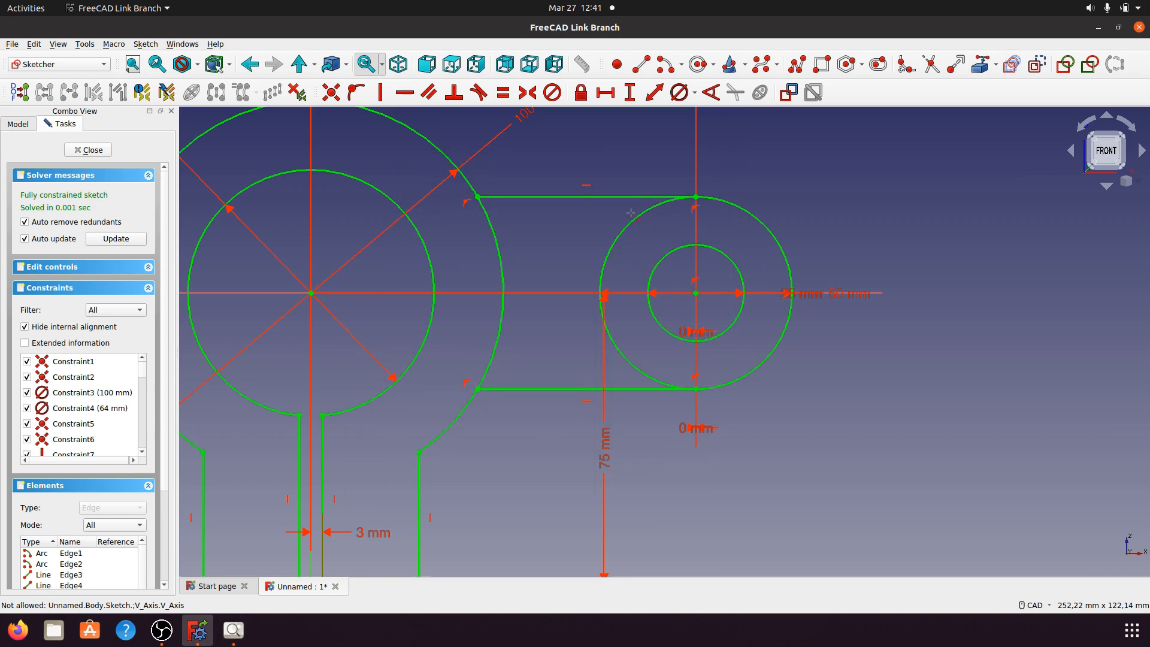
click(502, 277)
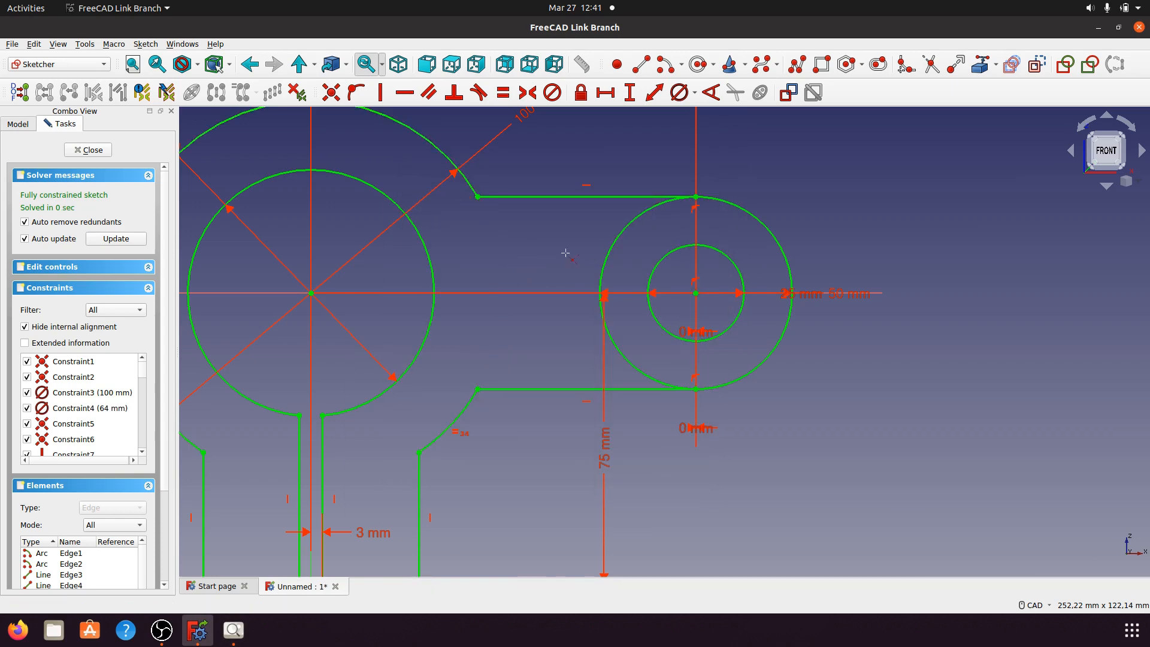
click(601, 262)
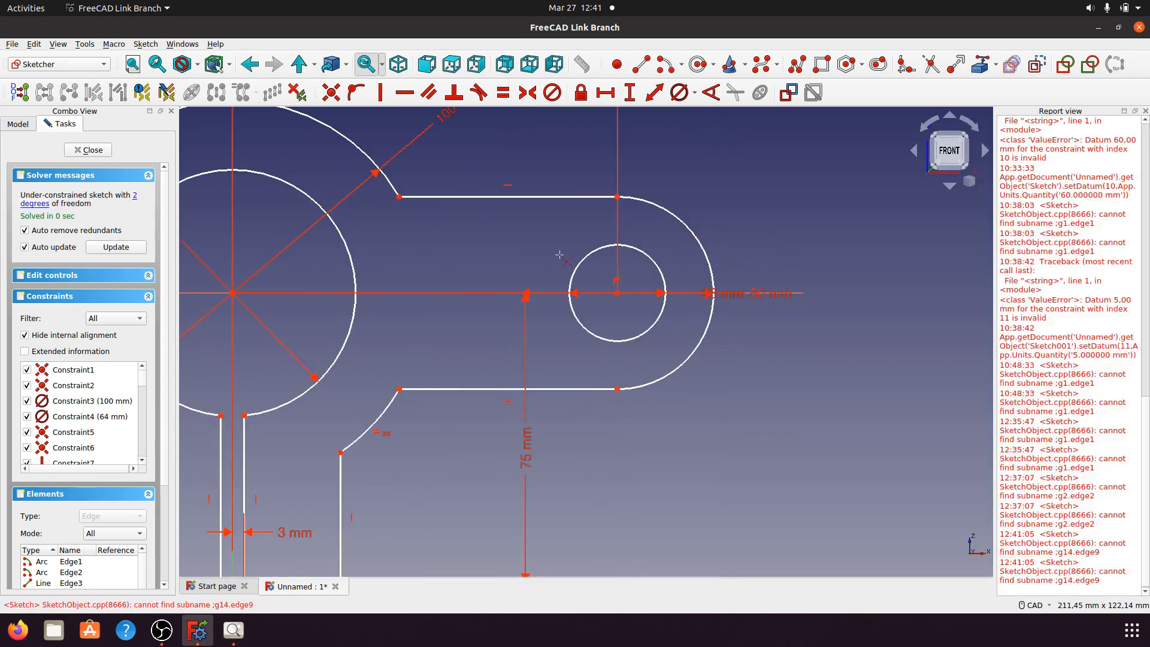
scroll(840, 368, down, 3)
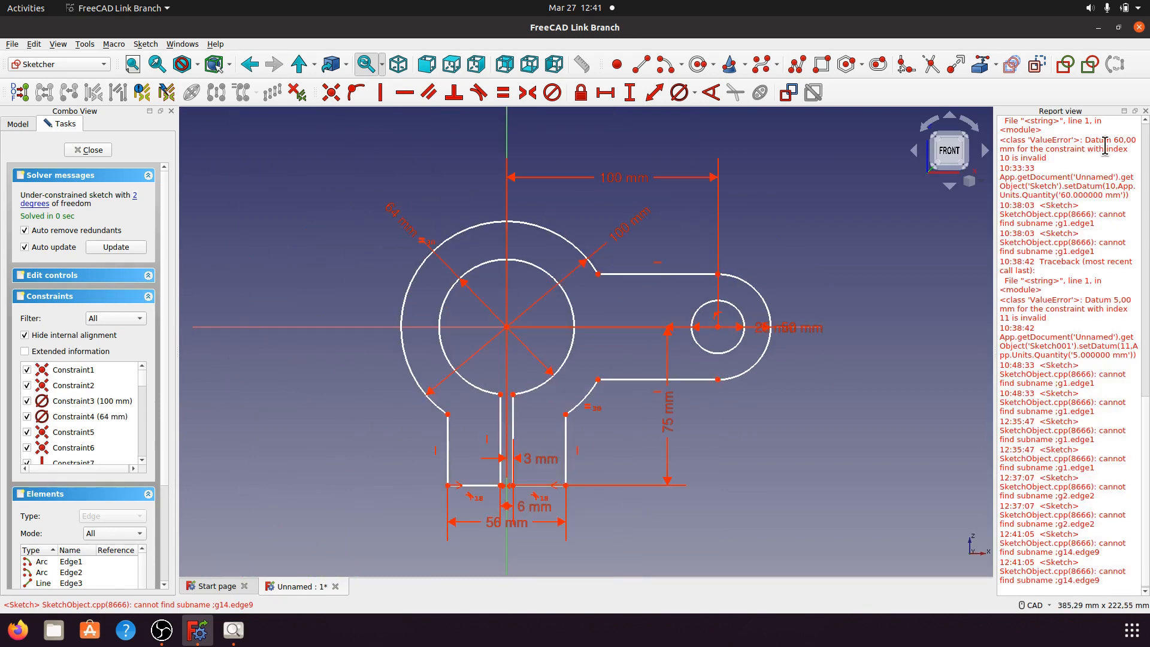
click(1145, 111)
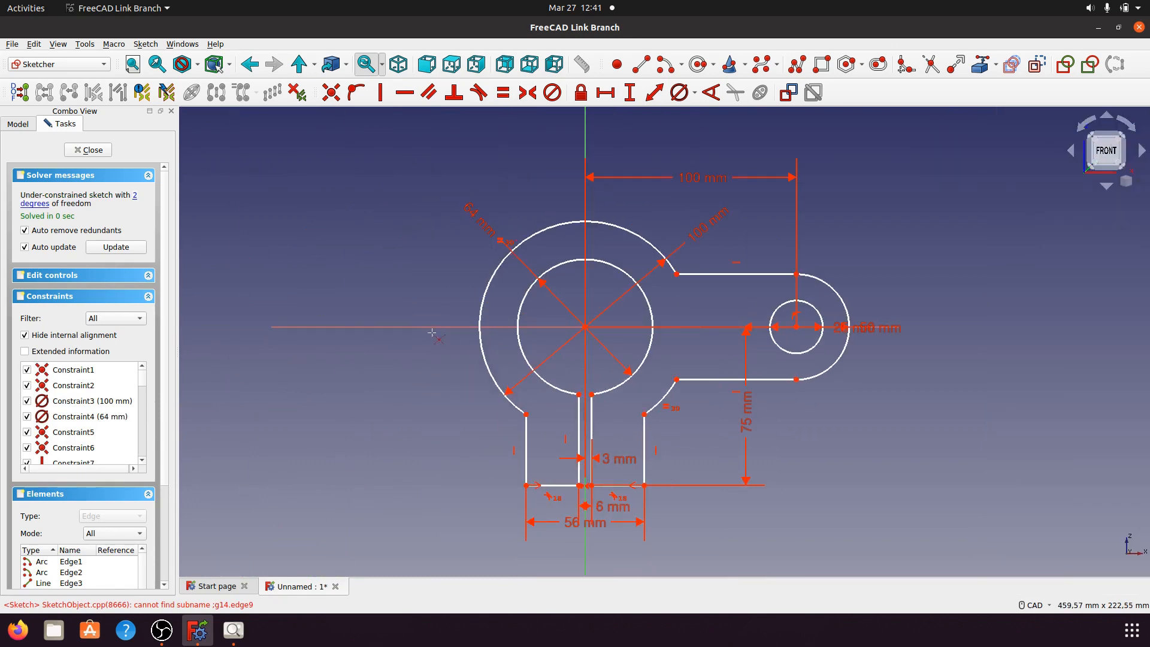
scroll(306, 291, down, 2)
scroll(631, 360, up, 2)
scroll(631, 362, down, 1)
right_click(674, 391)
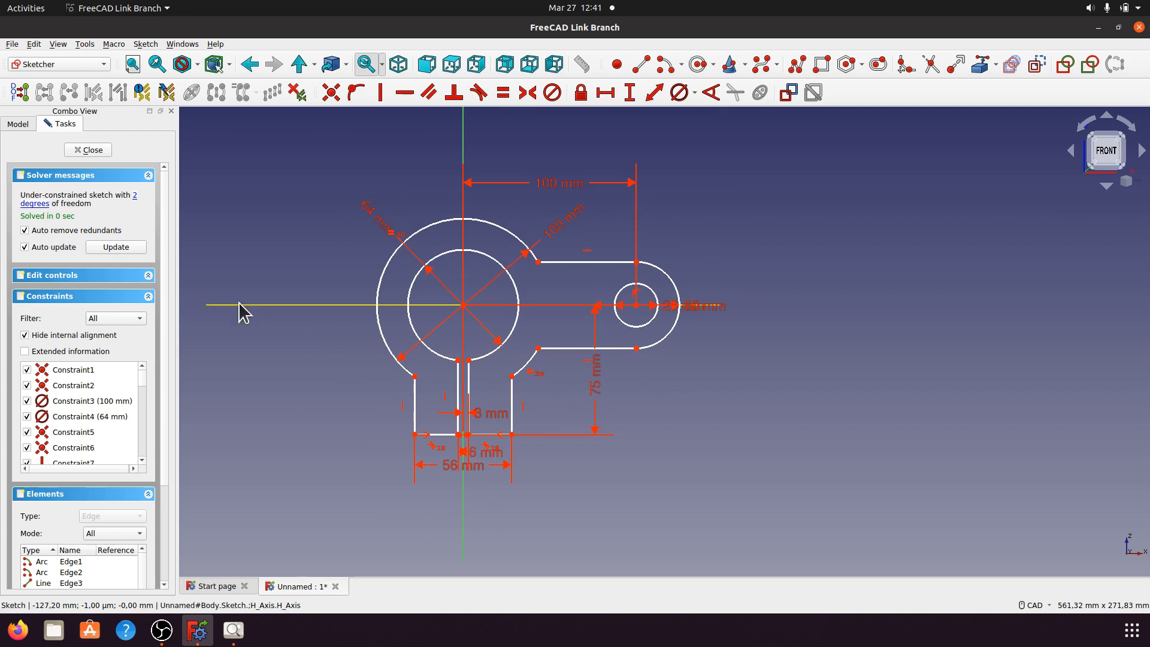
click(135, 196)
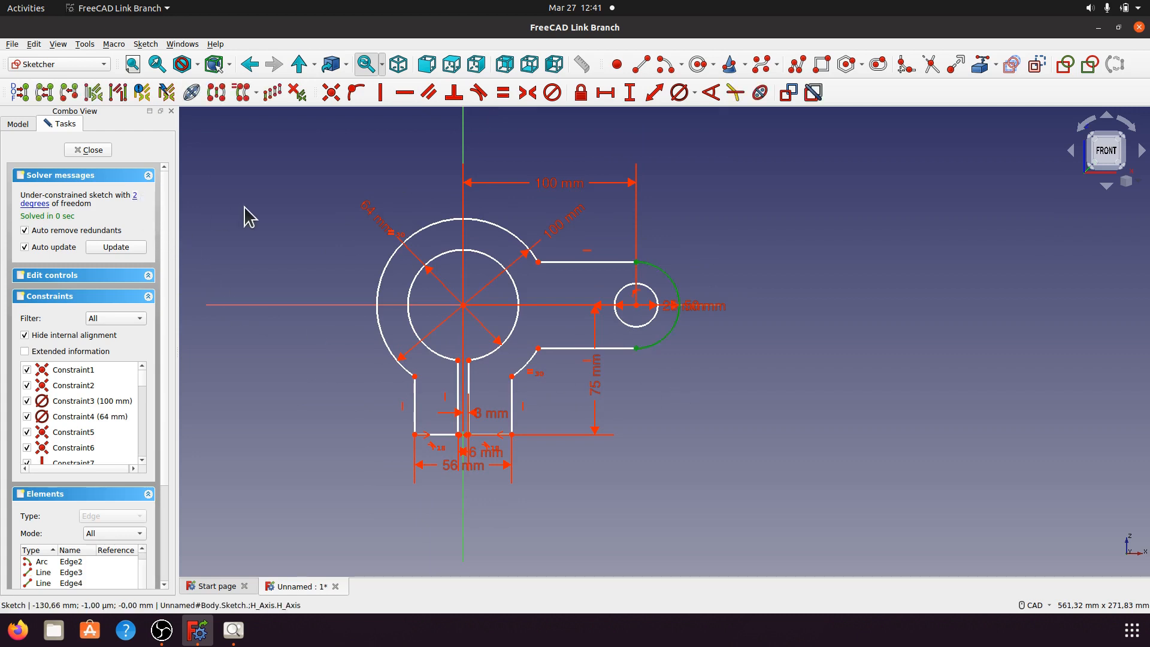
scroll(651, 272, up, 4)
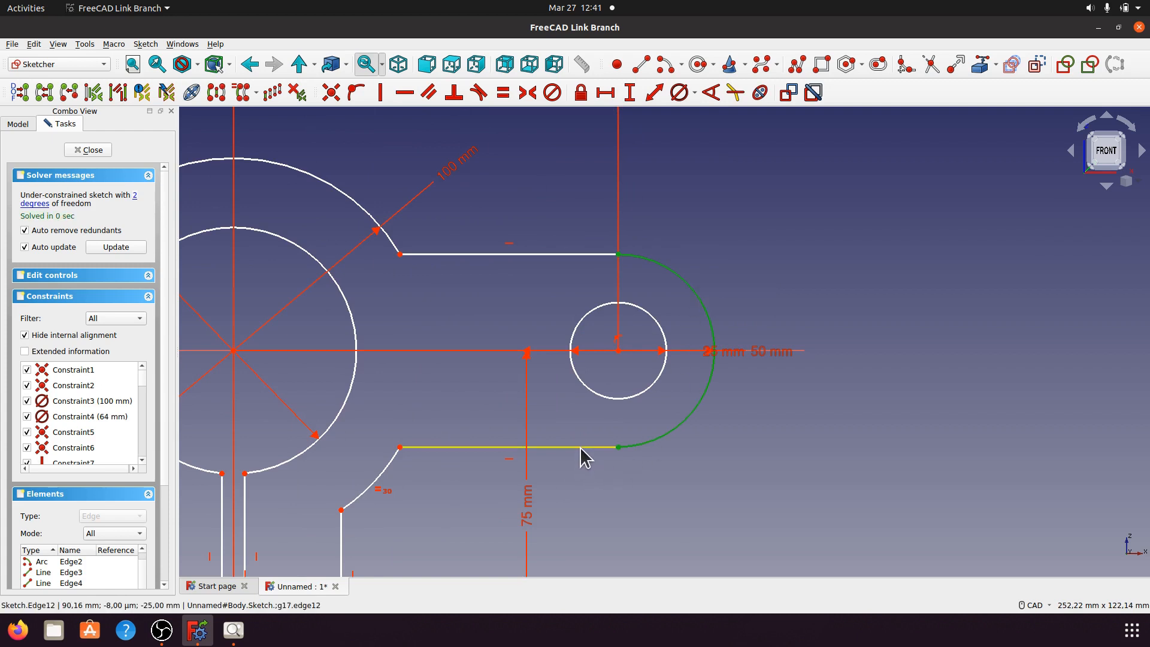
Step: Align the lower line's right endpoint with the circle centre using a 0 mm horizontal distance
drag(582, 448, 513, 467)
click(583, 471)
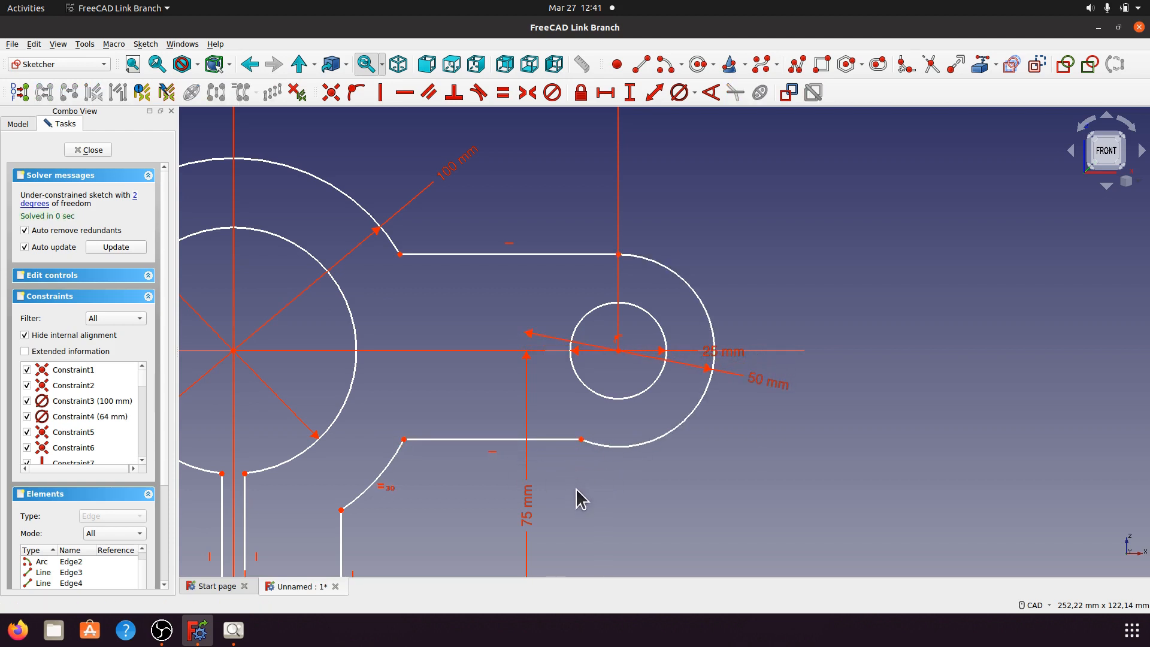
middle_drag(581, 454, 585, 329)
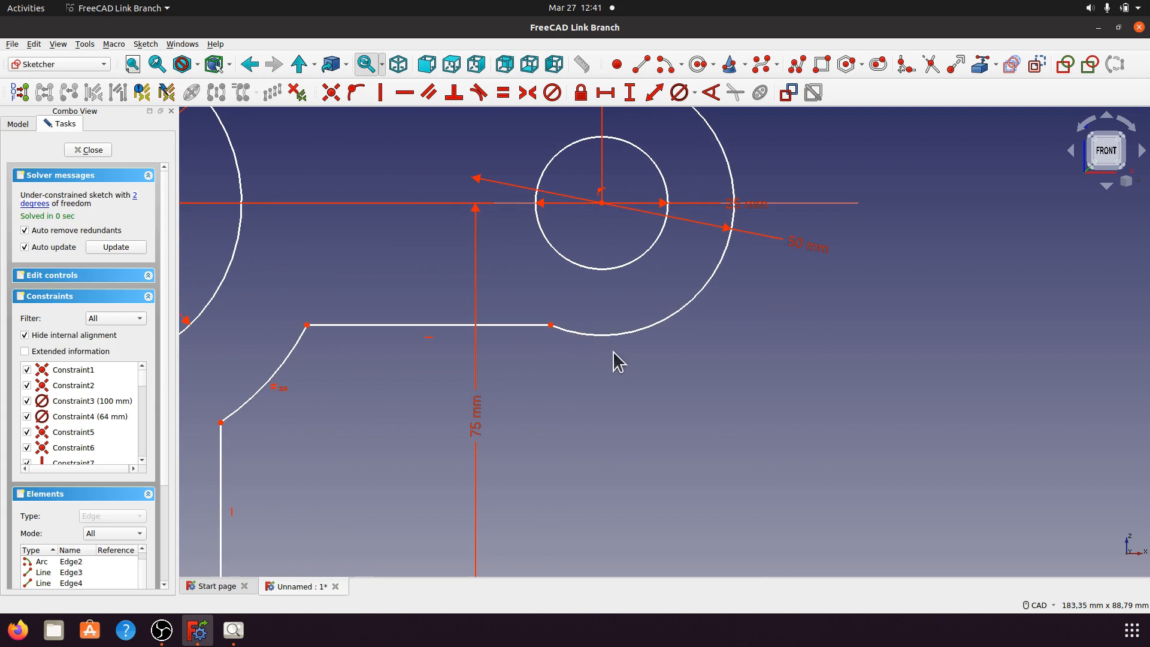
click(551, 325)
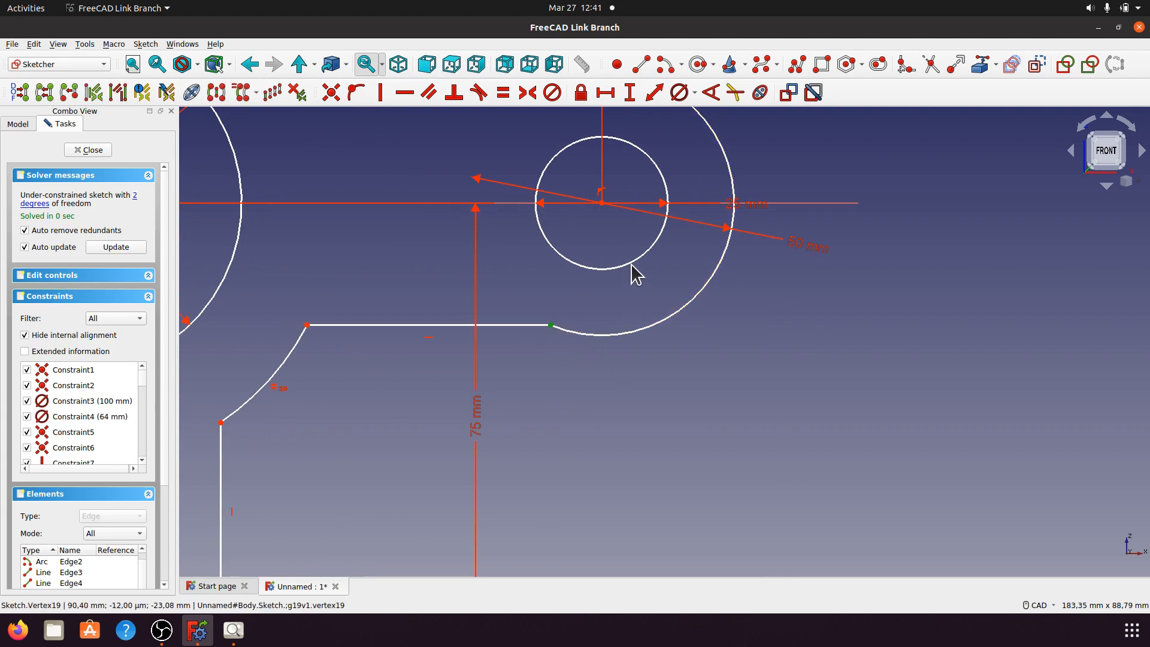
click(602, 202)
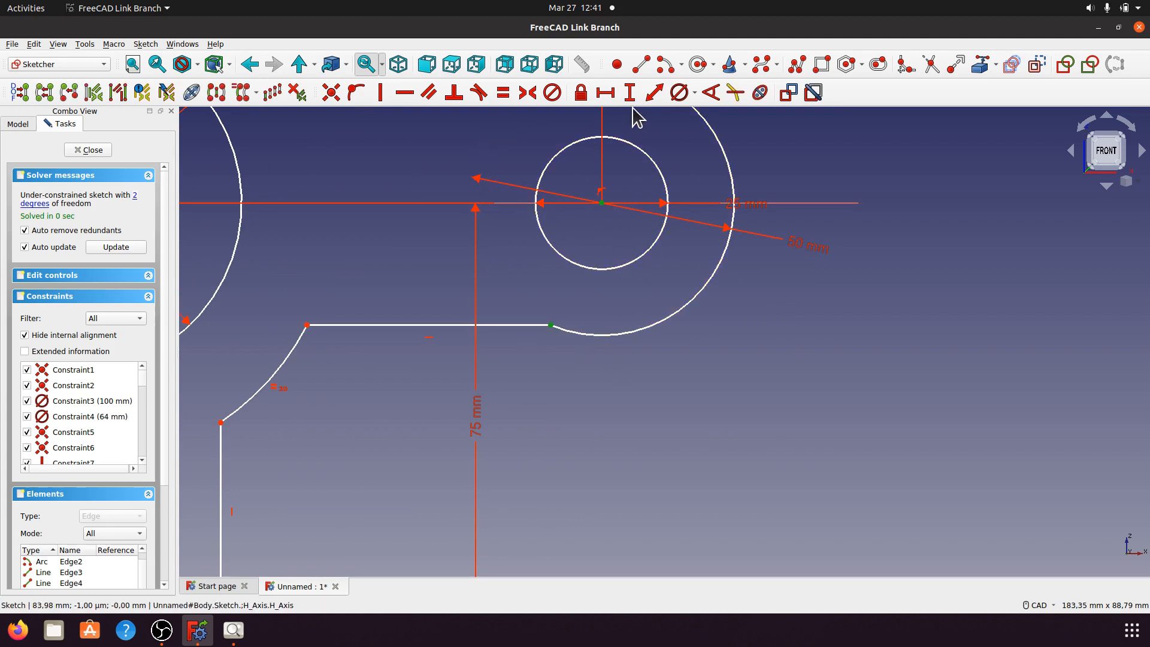
click(609, 96)
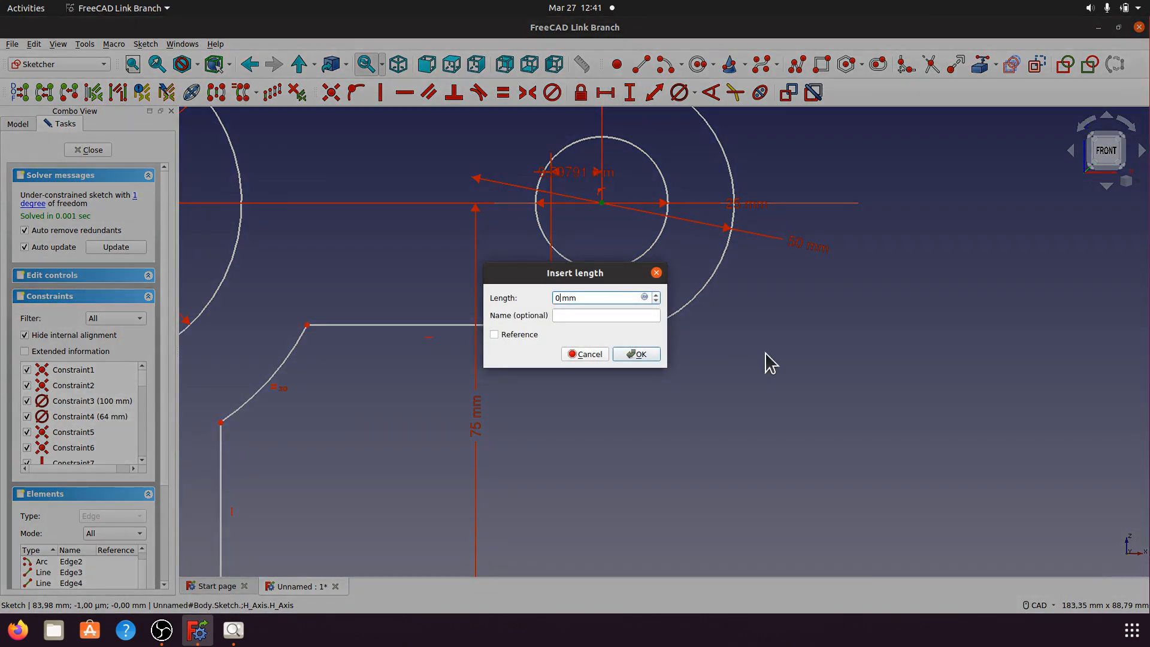
click(638, 354)
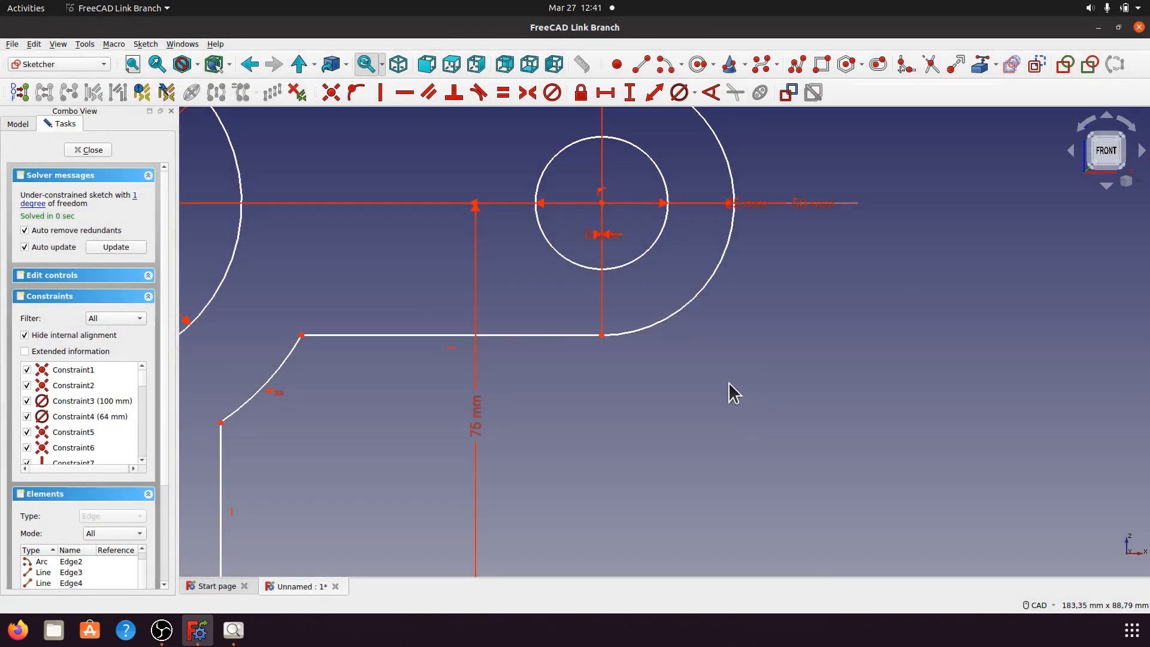
Step: Make the top line tangent to the rounded end arc
click(135, 195)
scroll(641, 445, down, 2)
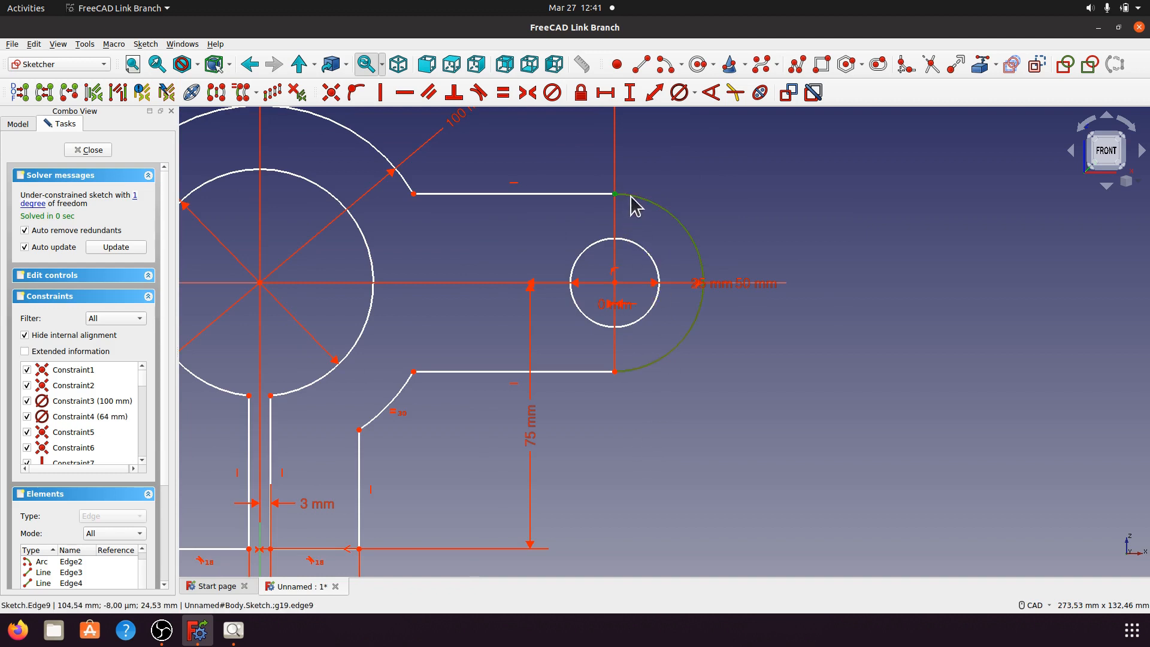
click(594, 194)
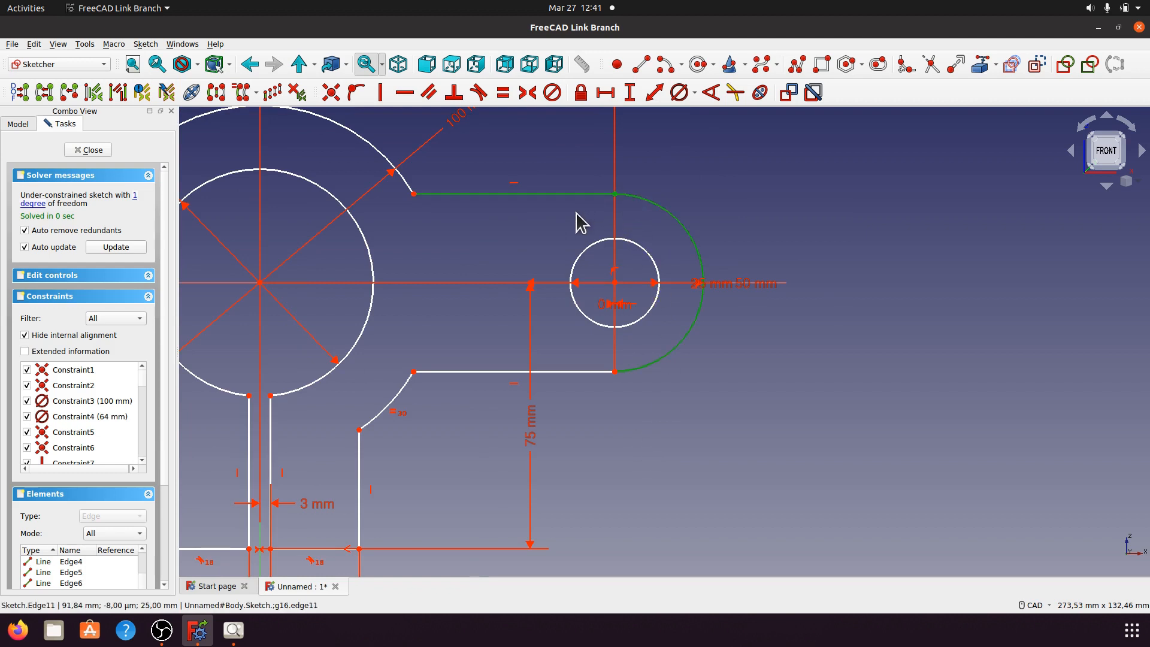
click(479, 92)
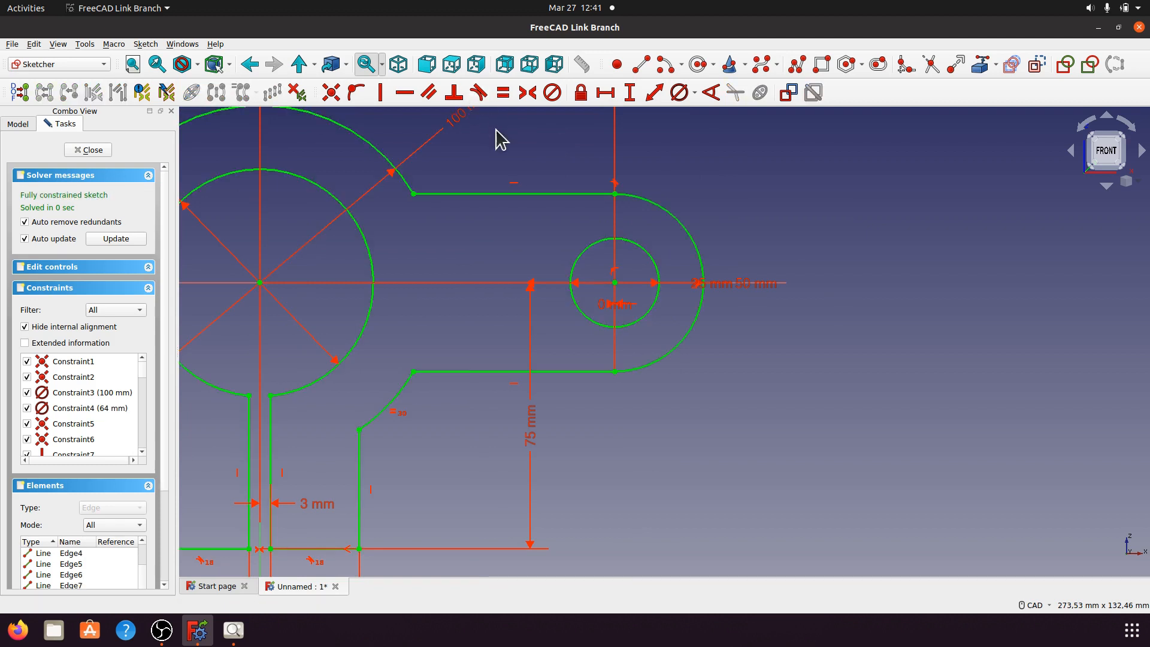
scroll(713, 407, down, 2)
Step: Spread the 75 mm, 50 mm, 25 mm and 0 mm dimension labels apart for readability
drag(591, 437, 818, 428)
drag(752, 336, 741, 260)
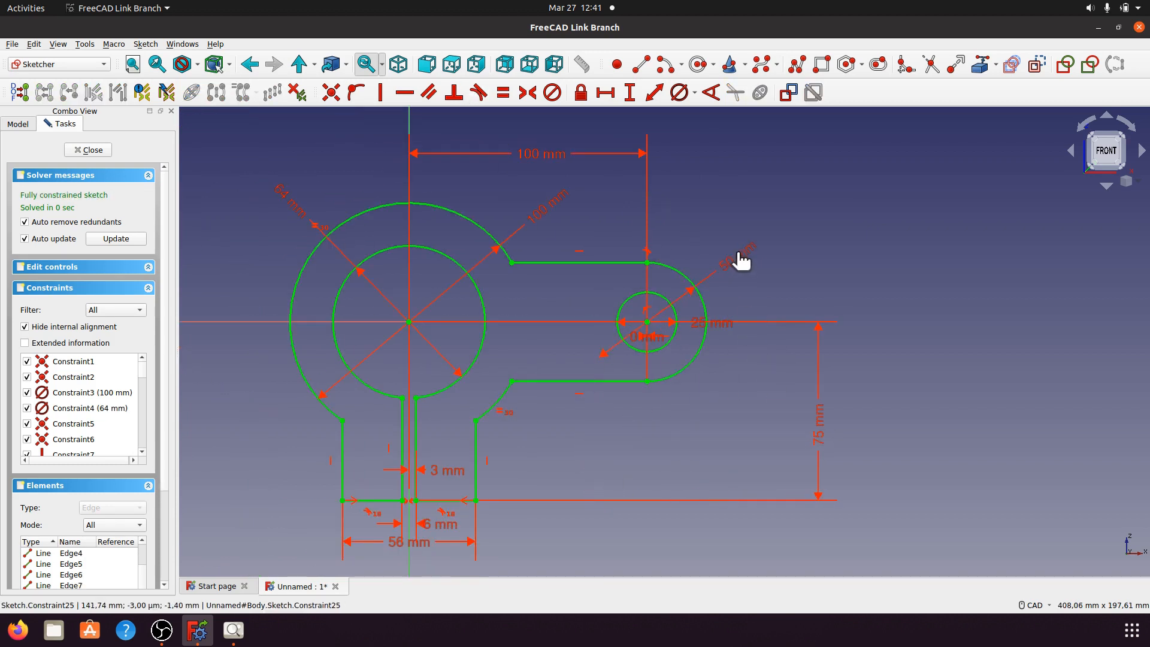
drag(723, 332, 716, 400)
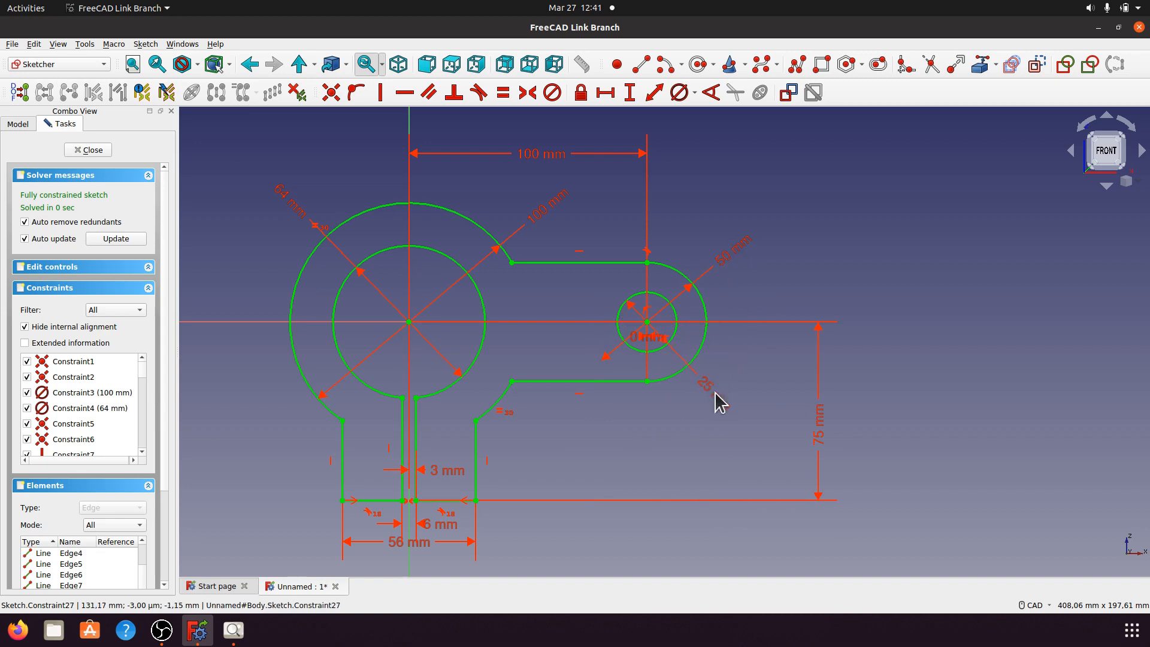
drag(641, 341, 609, 431)
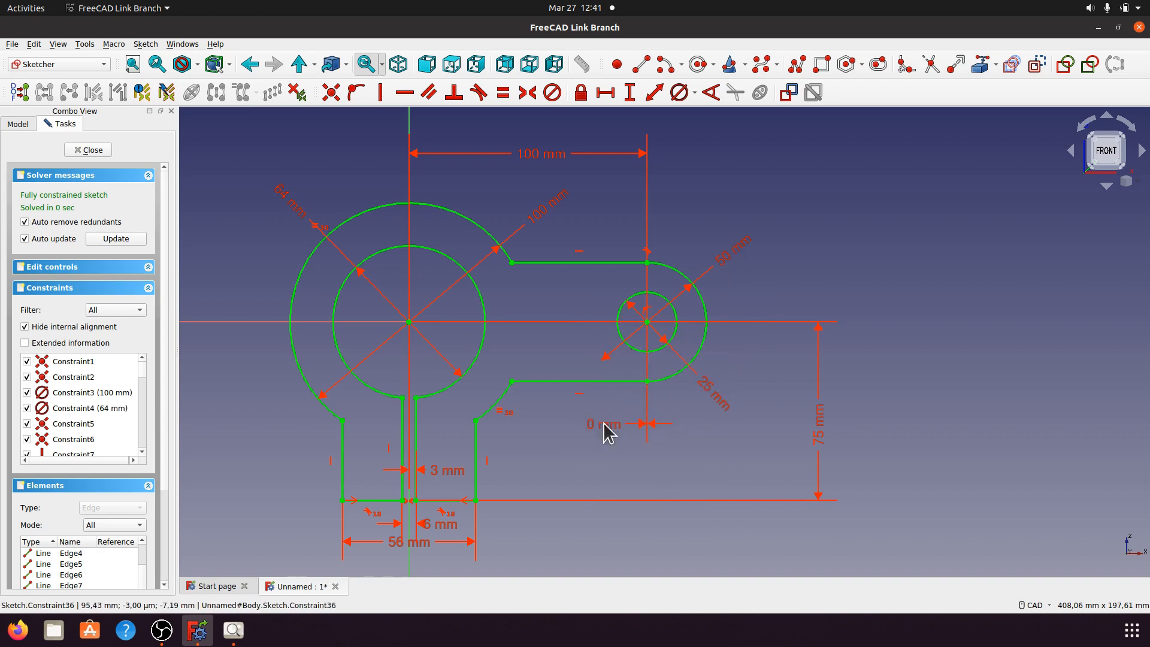
scroll(550, 399, down, 1)
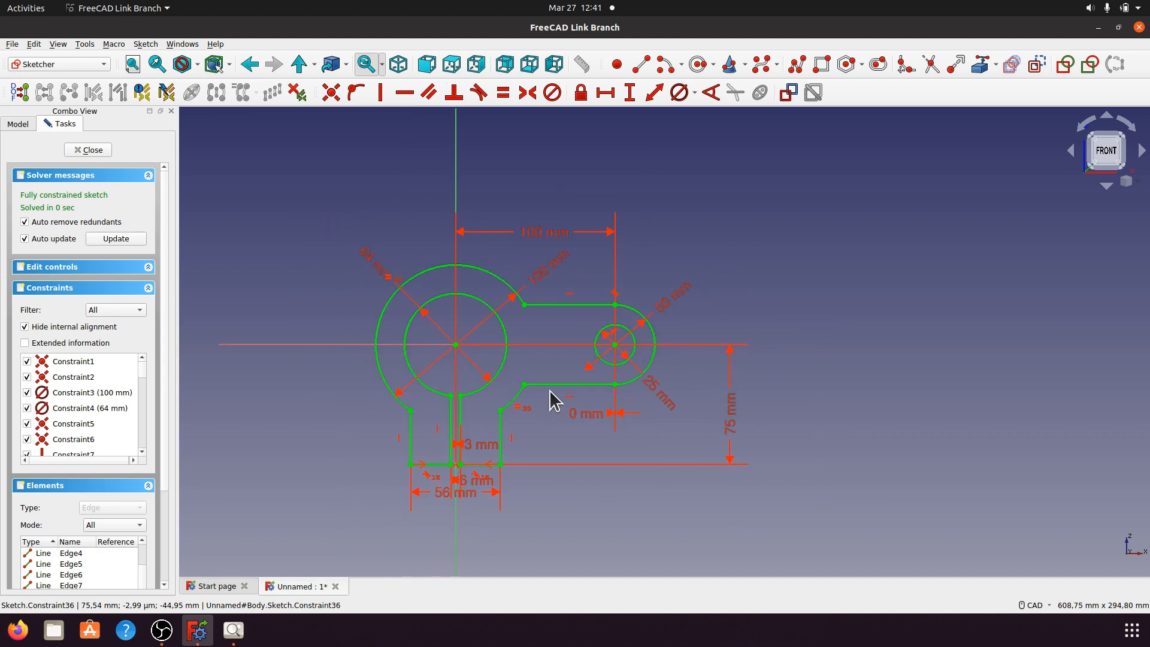
scroll(519, 407, down, 1)
click(234, 629)
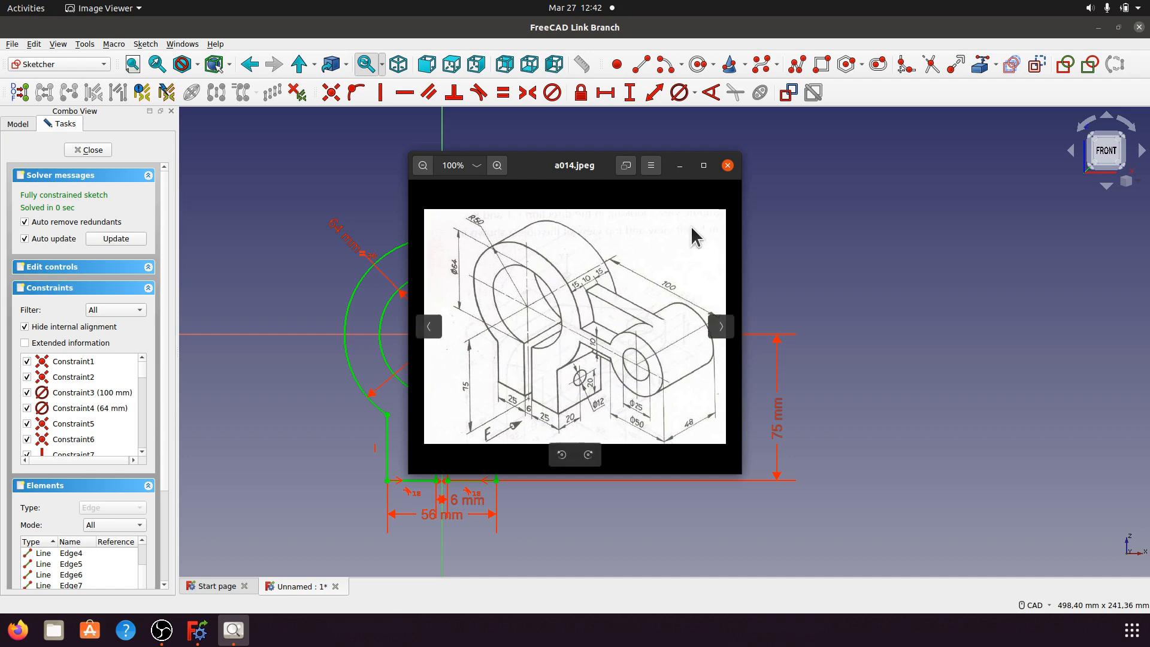
click(679, 166)
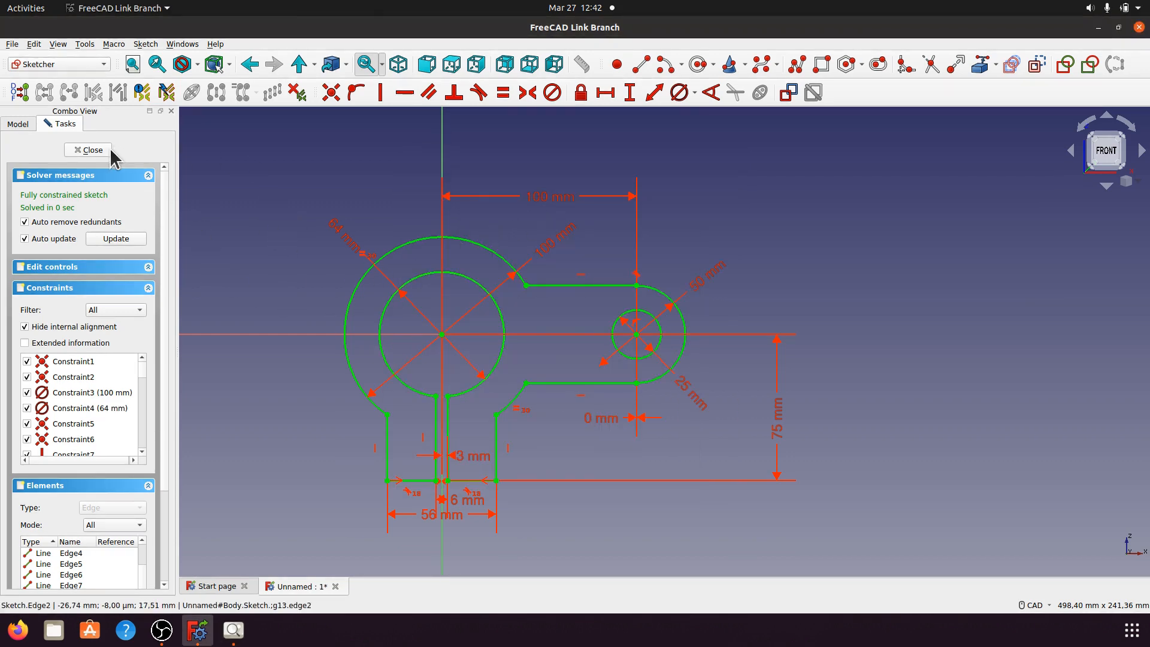
Step: Close the sketch, briefly show and hide the body's Origin, and select the bracket sketch
click(90, 150)
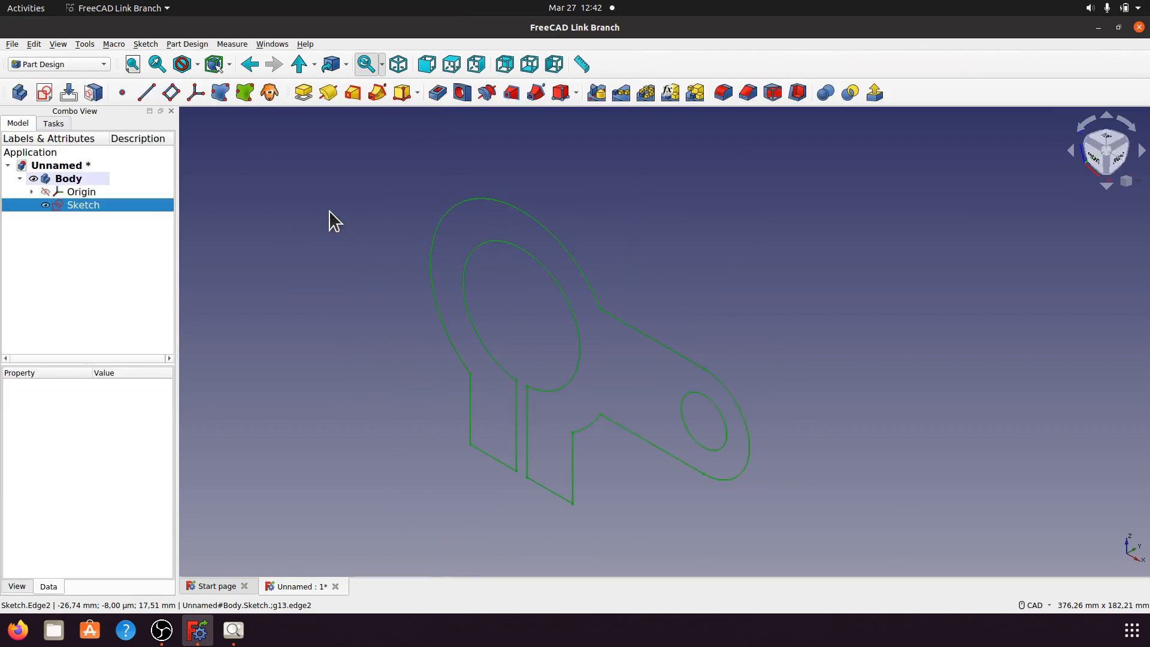
click(359, 243)
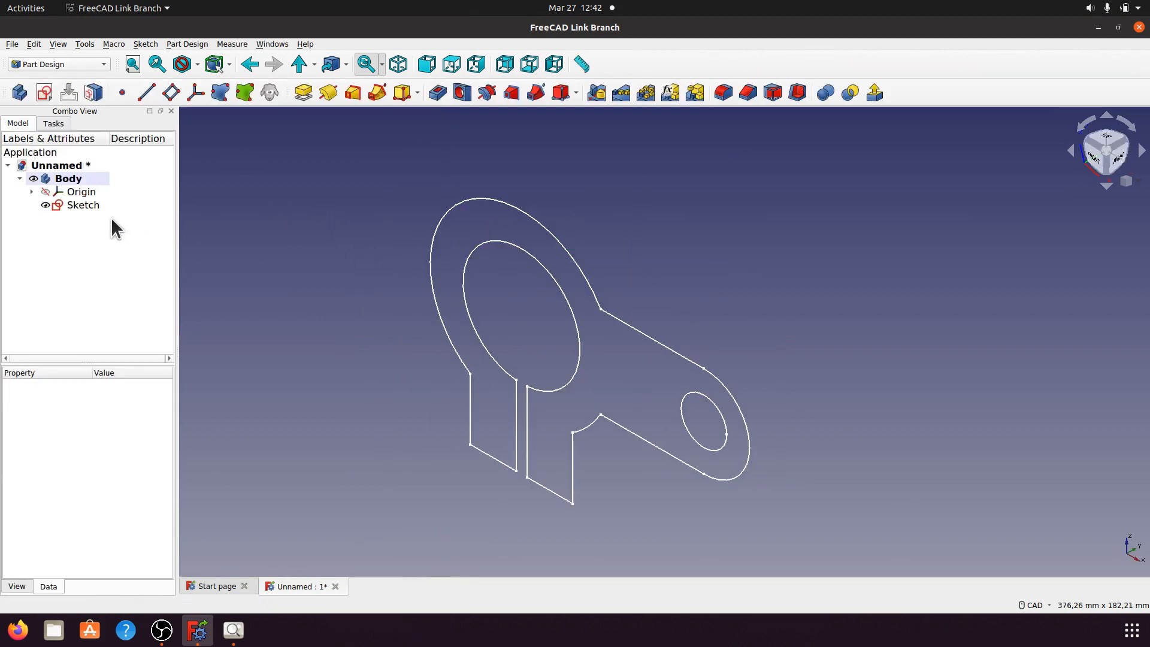
click(68, 193)
key(space)
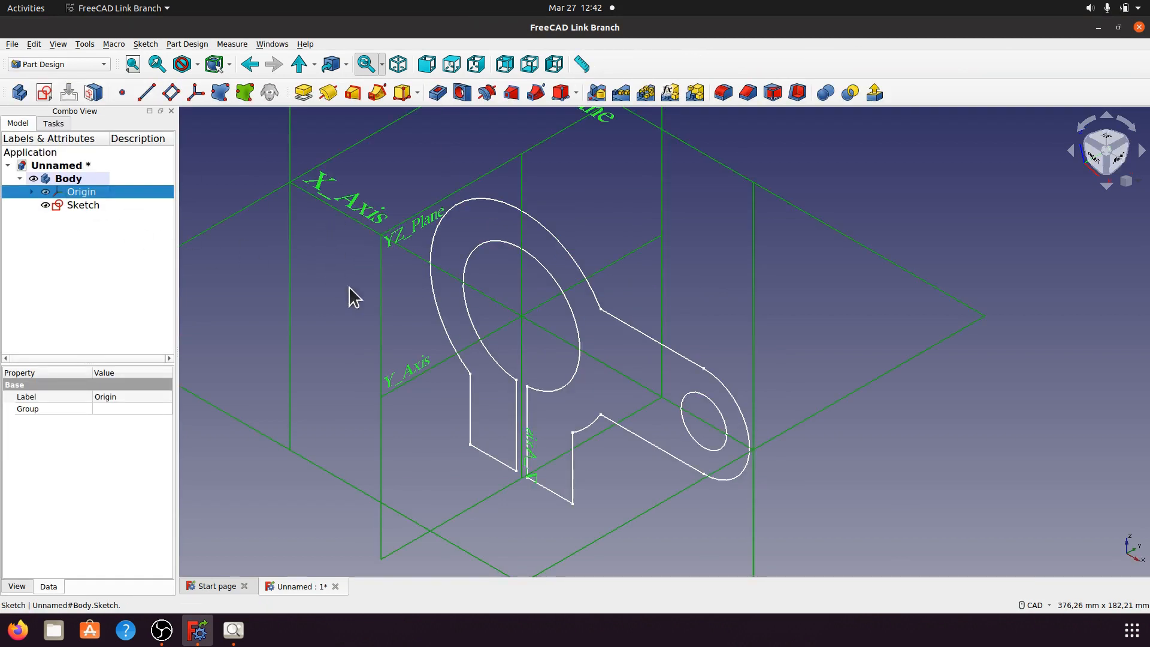
scroll(419, 317, down, 3)
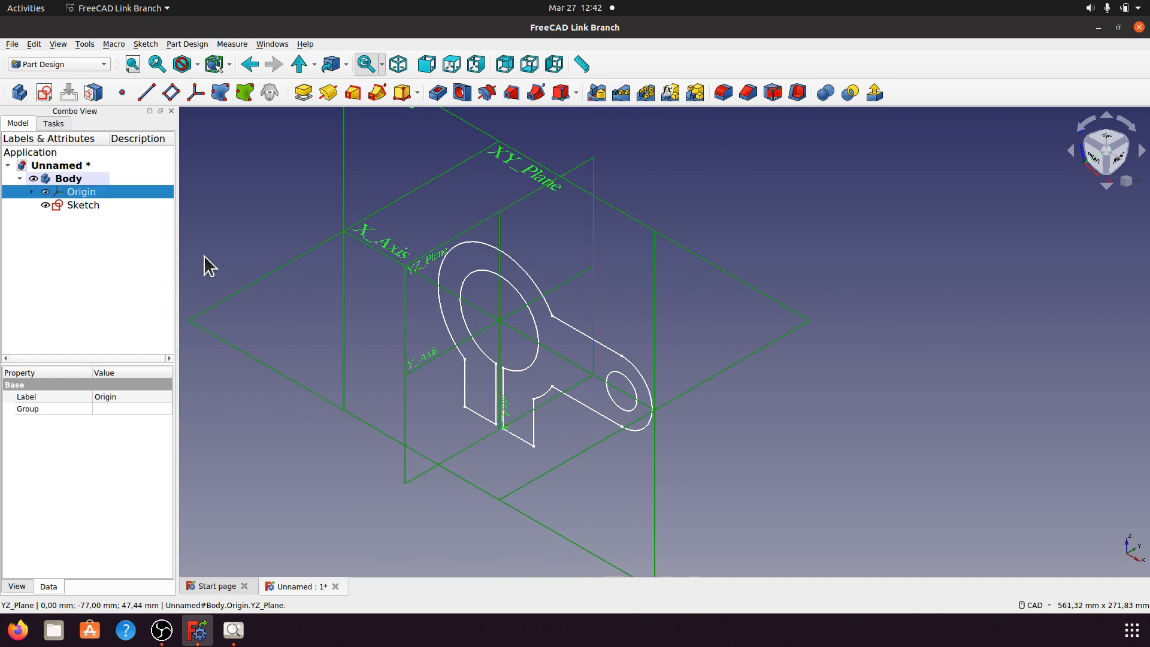
key(space)
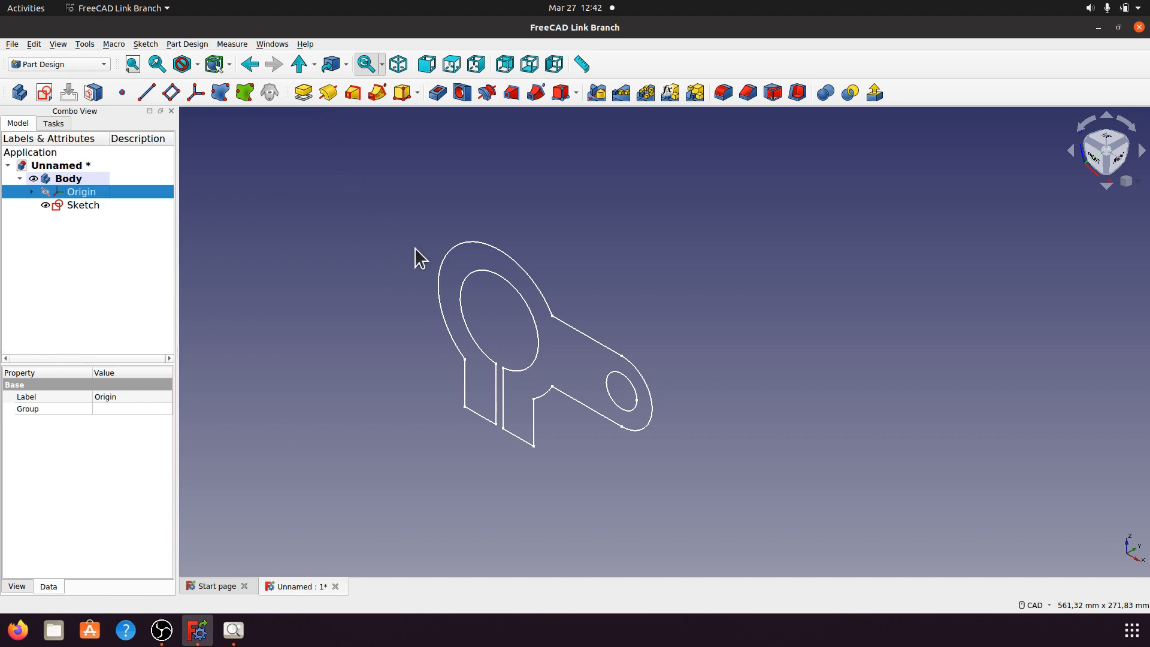
click(96, 207)
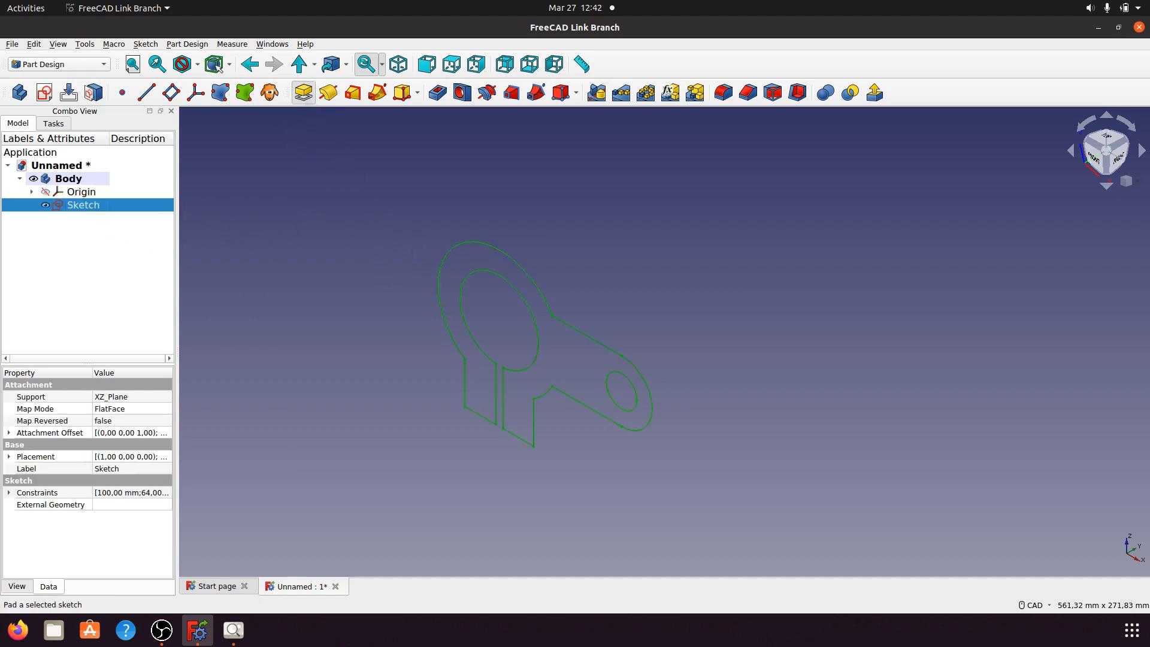
Step: Pad the bracket sketch 48 mm in the reversed direction
click(303, 93)
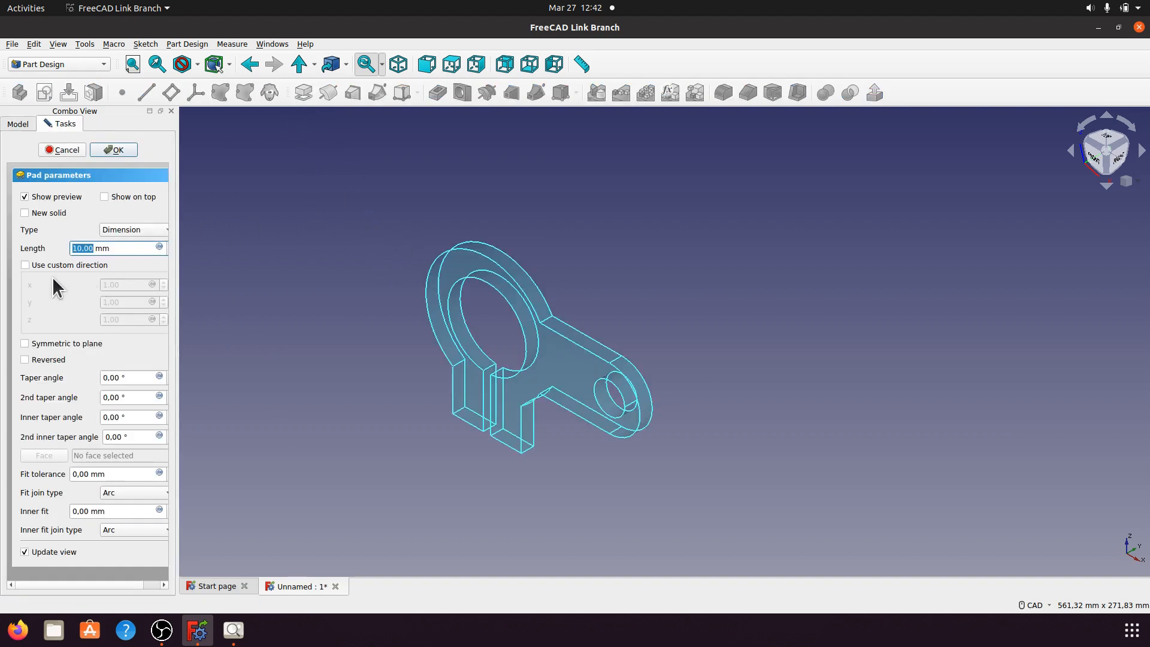
drag(177, 350, 296, 349)
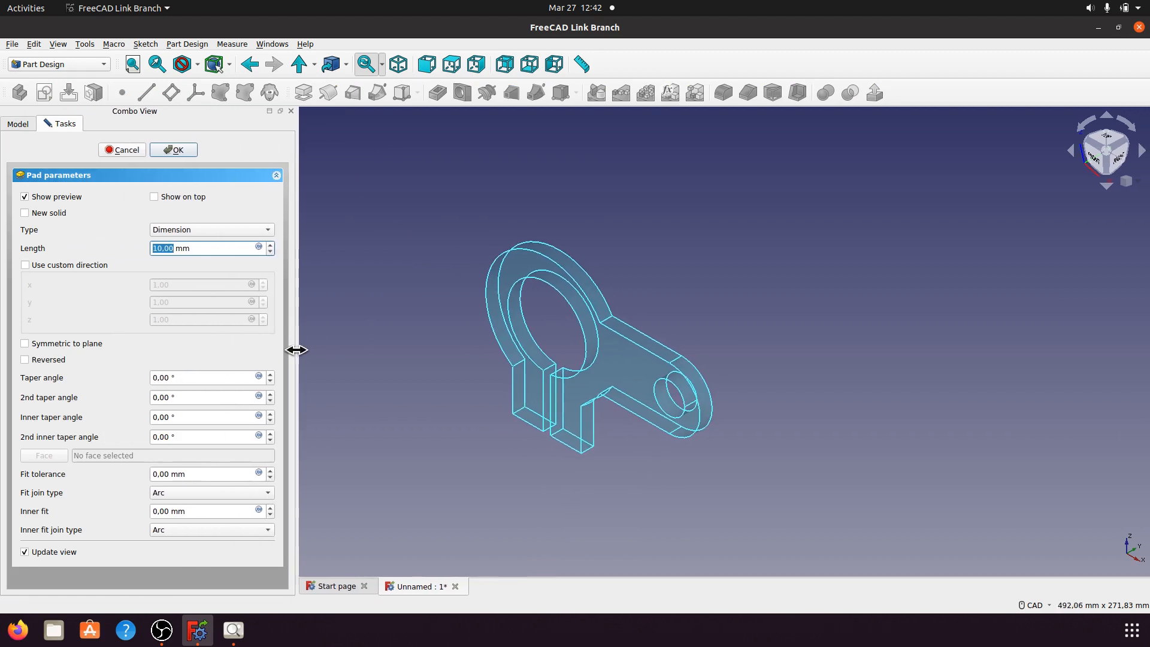
click(47, 360)
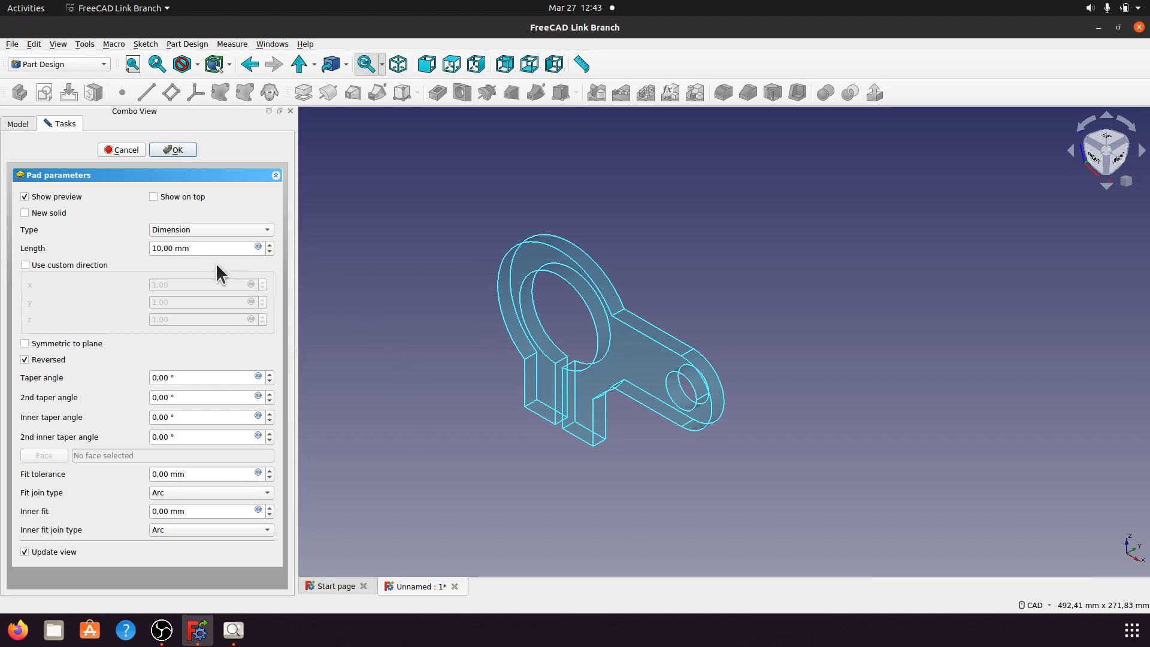
drag(193, 248, 145, 248)
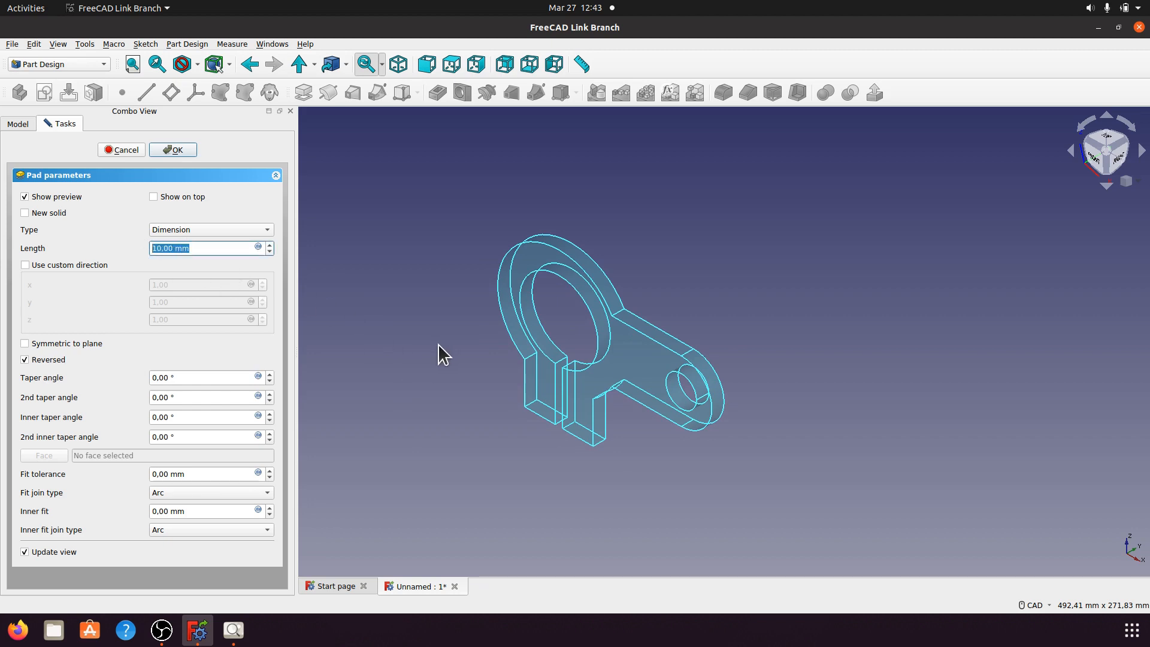
text(48)
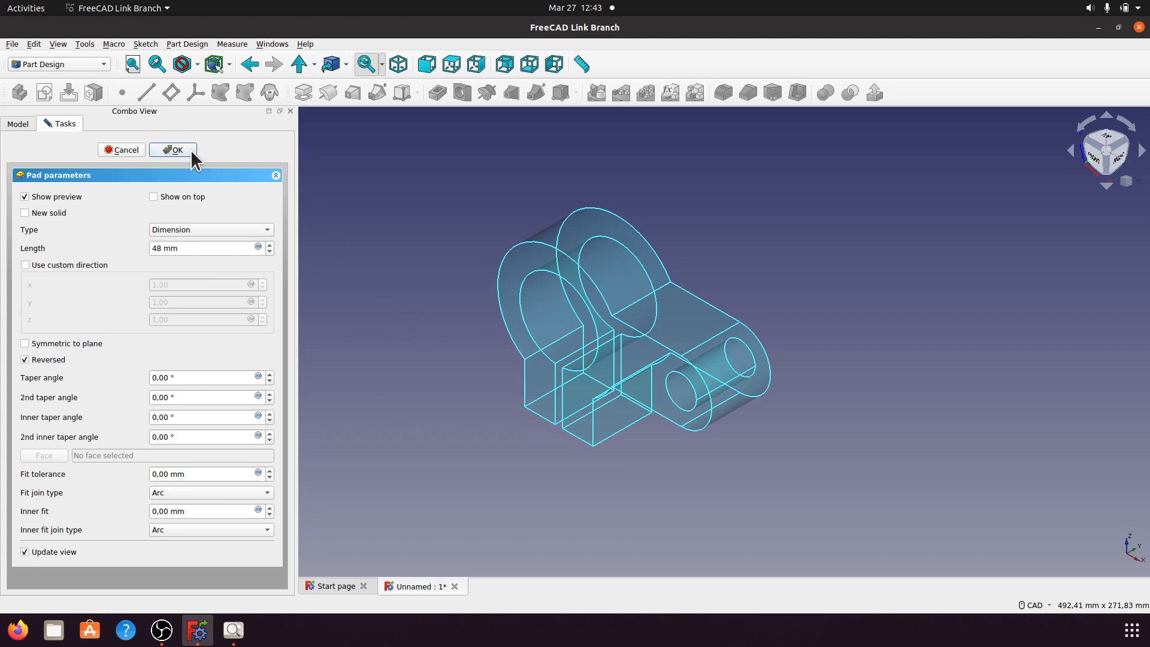
click(173, 149)
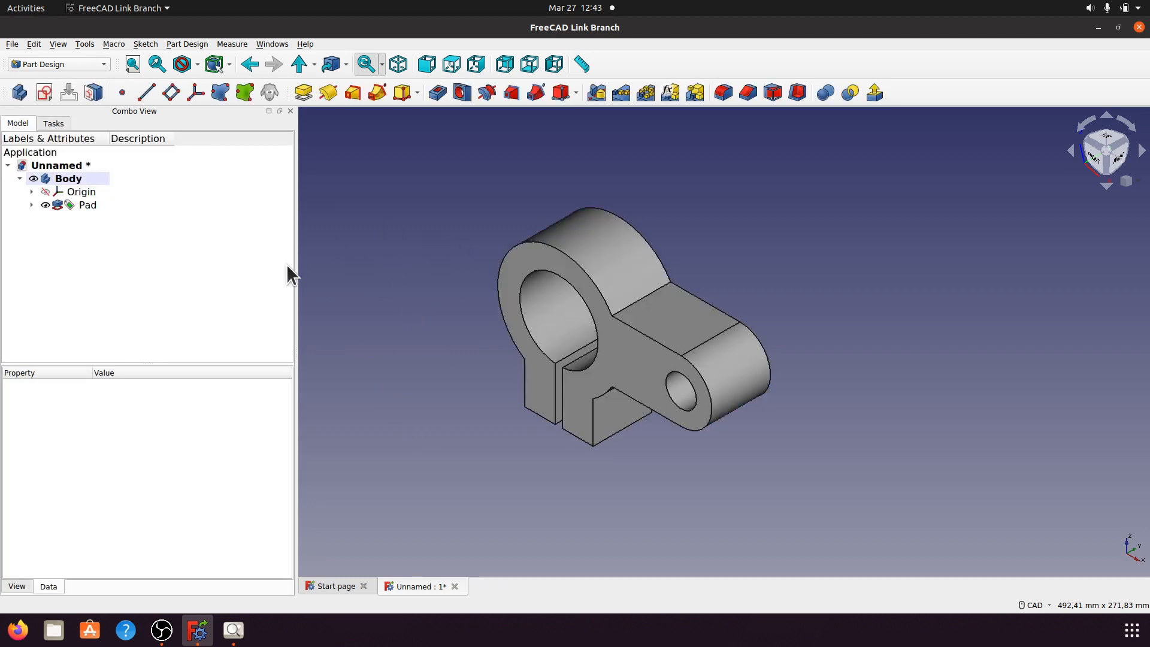
Step: Switch the view to the Shadow draw style and swing the light direction downward
drag(294, 266, 176, 251)
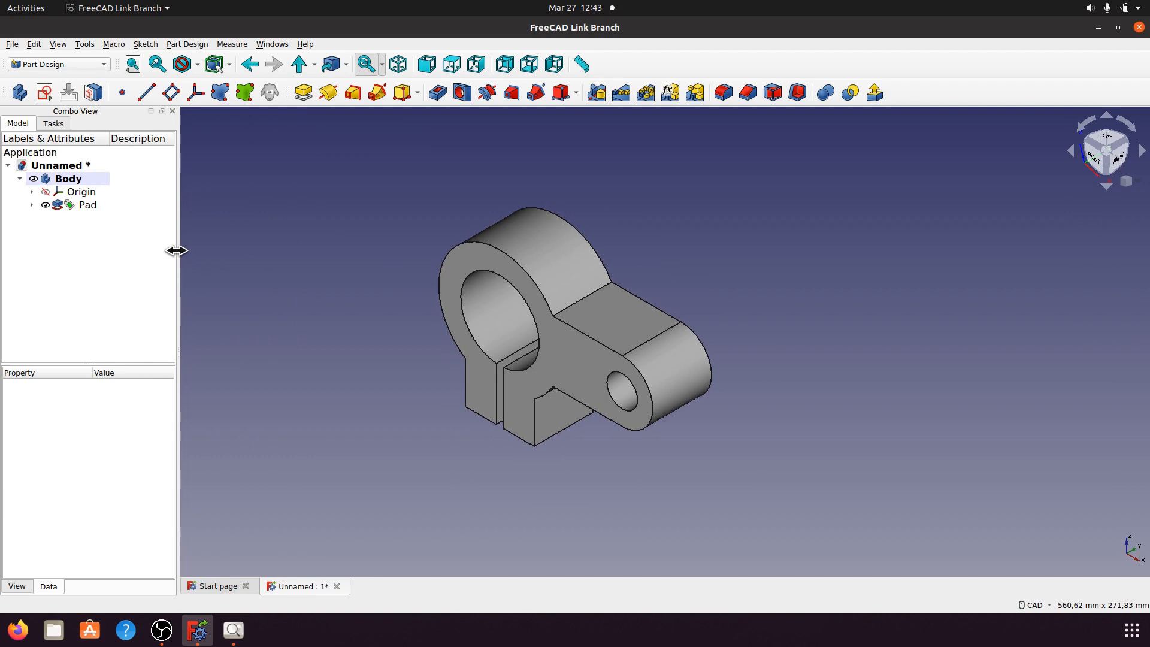
click(197, 64)
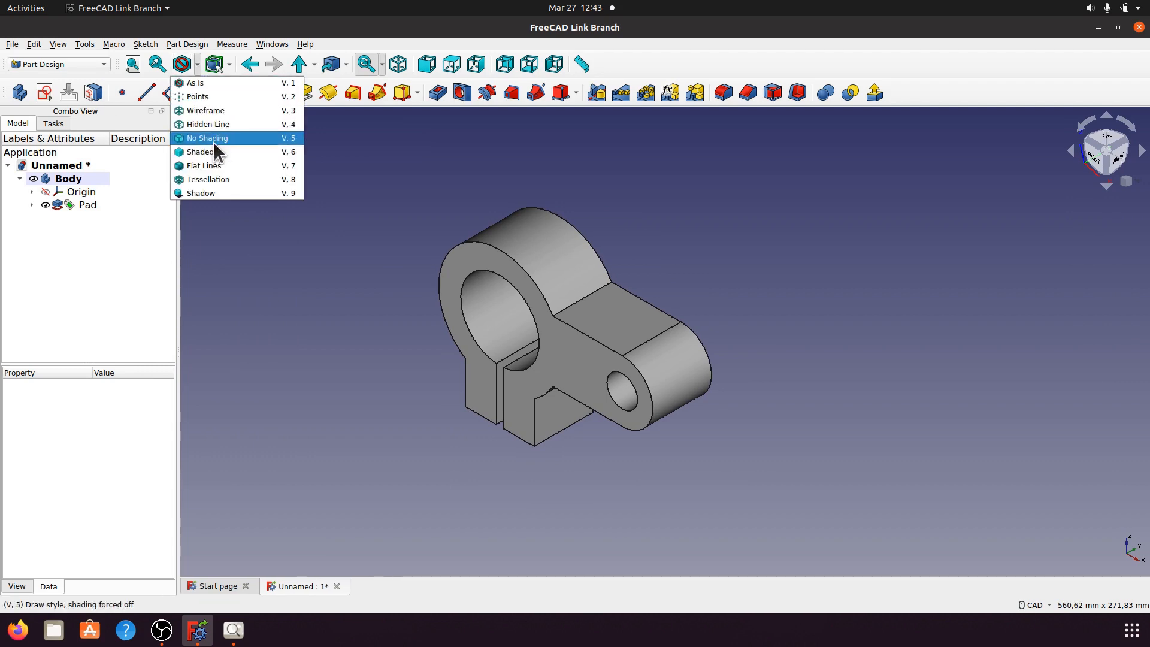
click(220, 189)
click(197, 64)
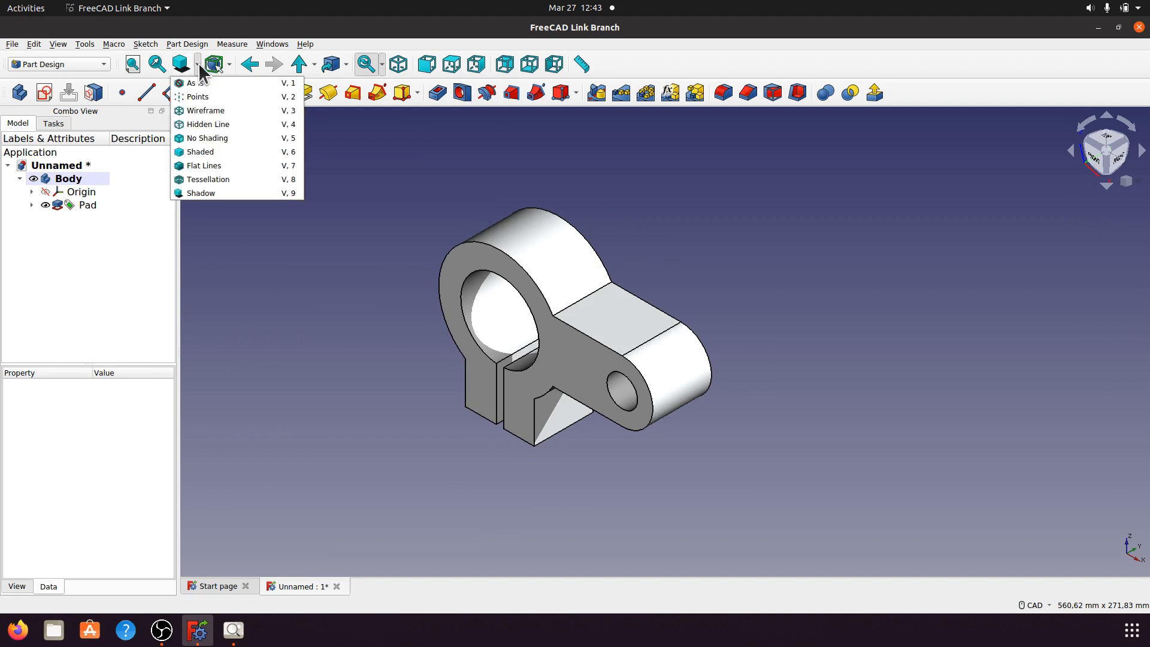
click(214, 188)
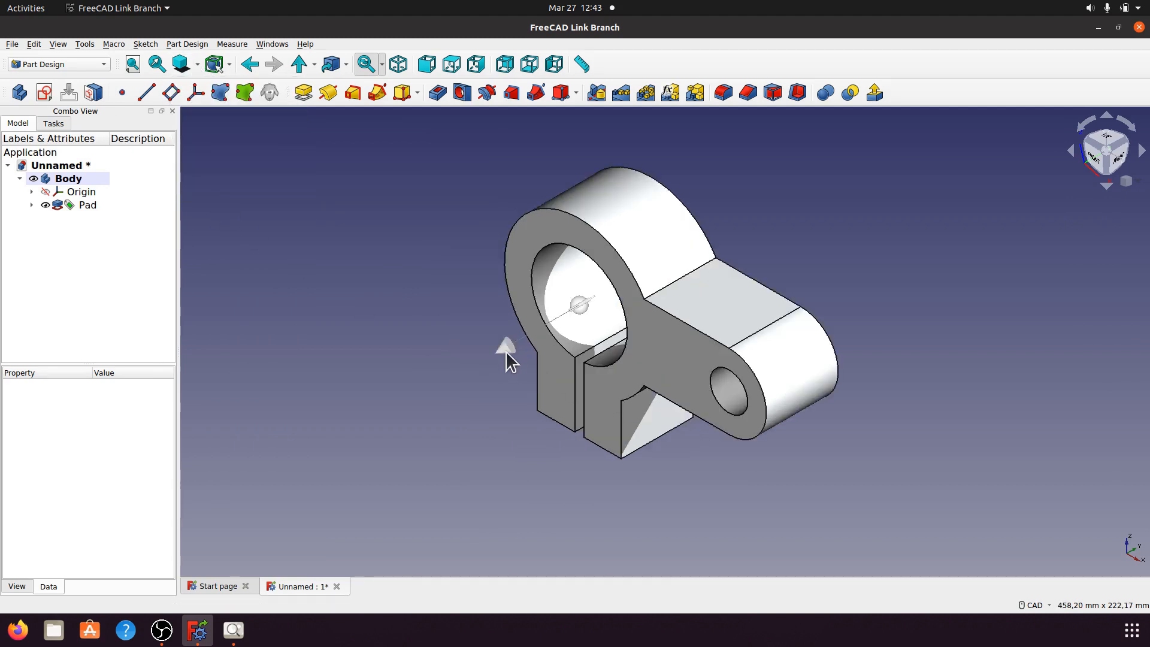
mouse_move(506, 349)
mouse_down()
mouse_move(560, 377)
mouse_move(662, 401)
mouse_move(652, 299)
mouse_move(633, 259)
mouse_move(612, 250)
mouse_move(627, 259)
mouse_up()
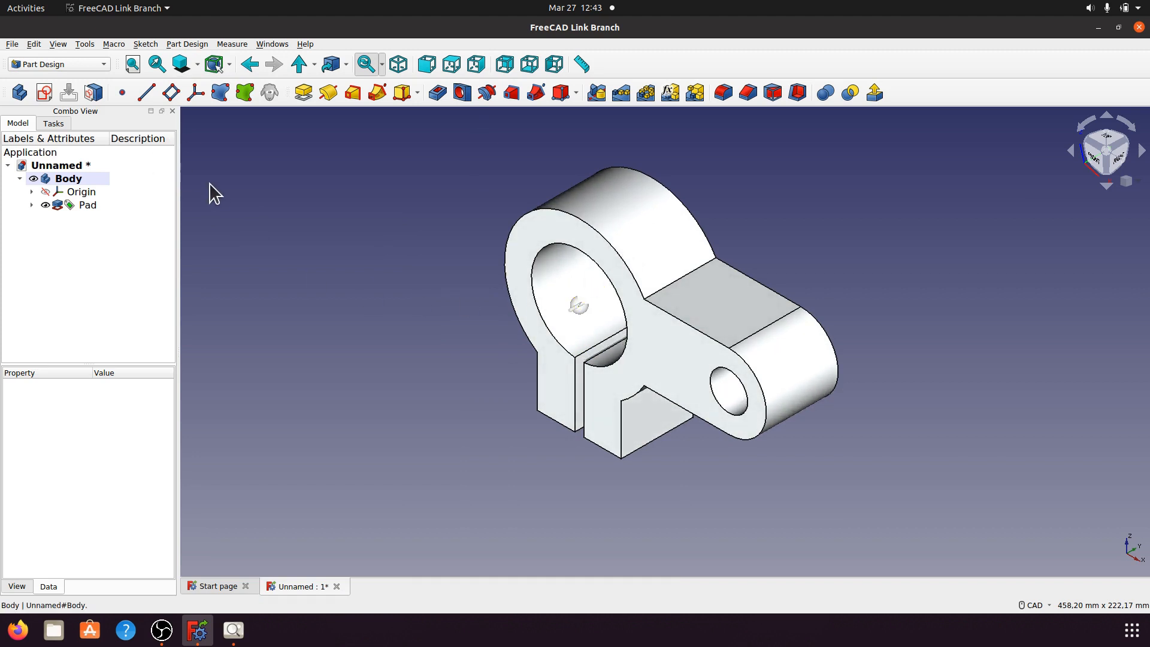
click(197, 64)
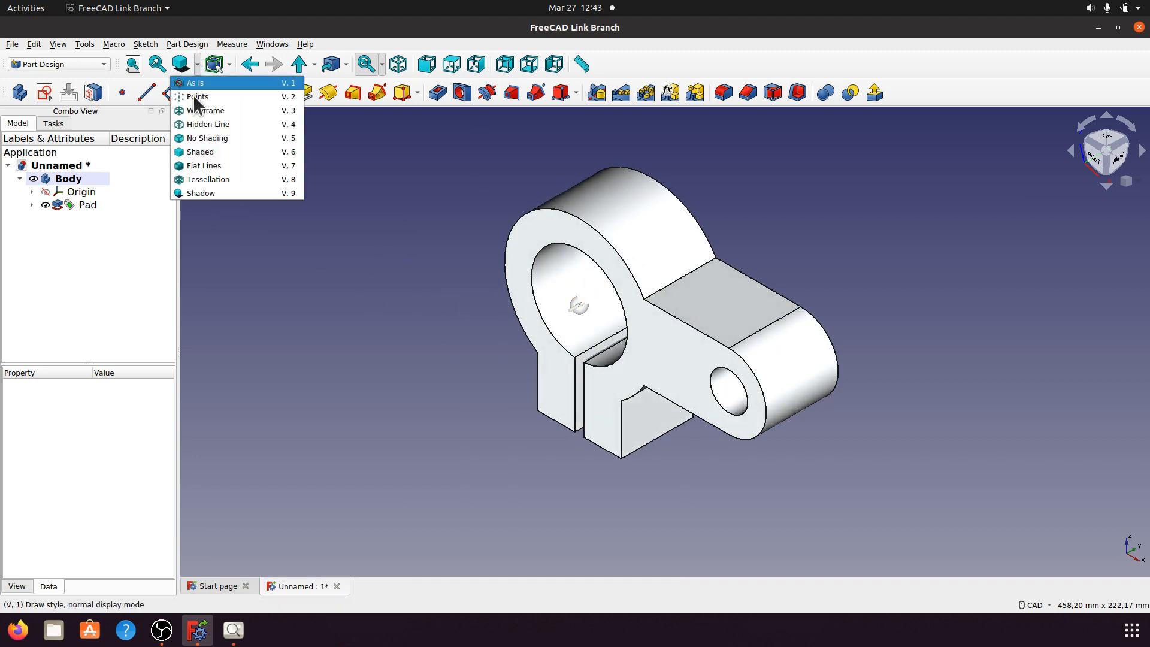
click(203, 204)
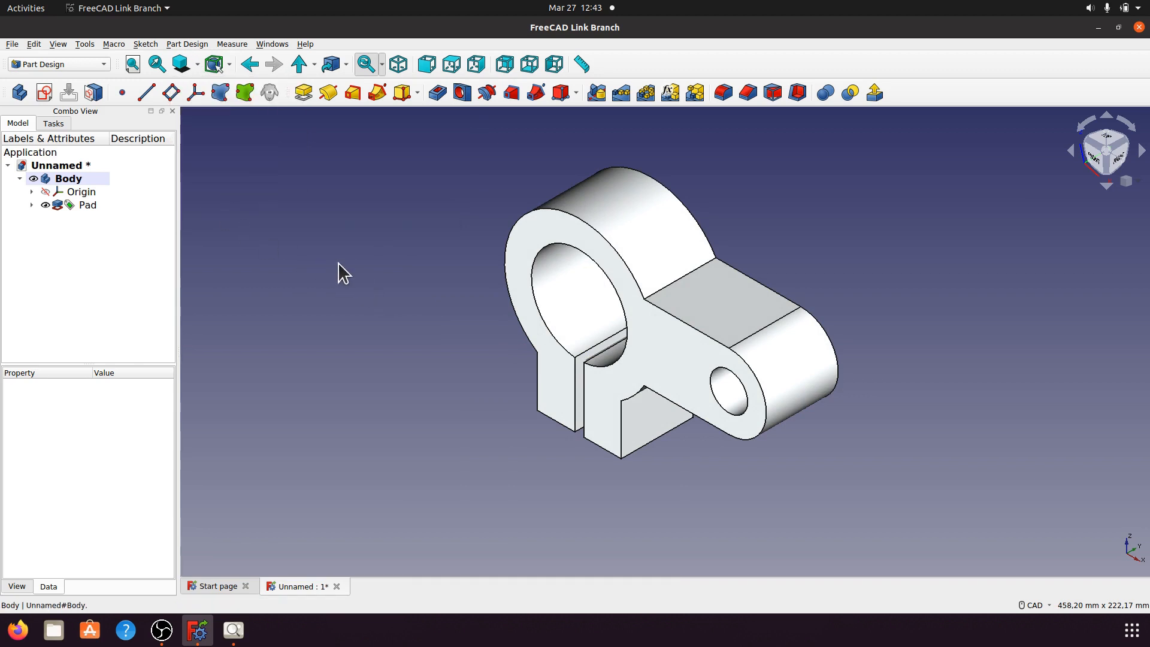
Step: Give the Body the Emerald material with a light blue #aaaaff shape colour
right_click(72, 179)
click(135, 255)
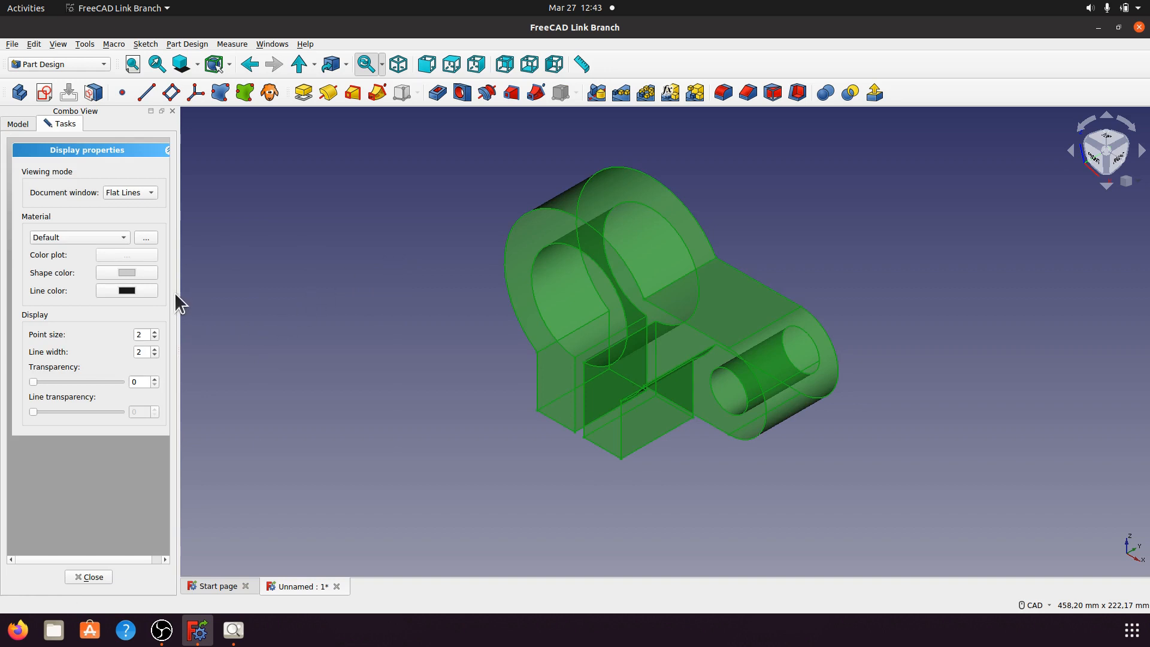
click(124, 238)
click(91, 320)
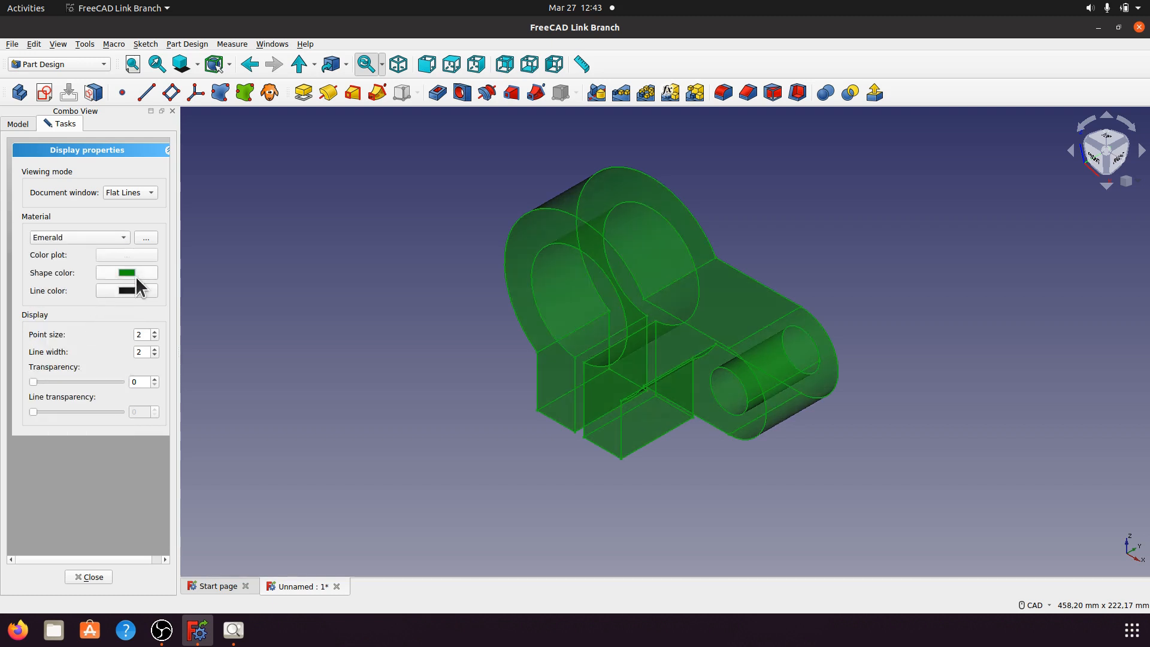
click(136, 274)
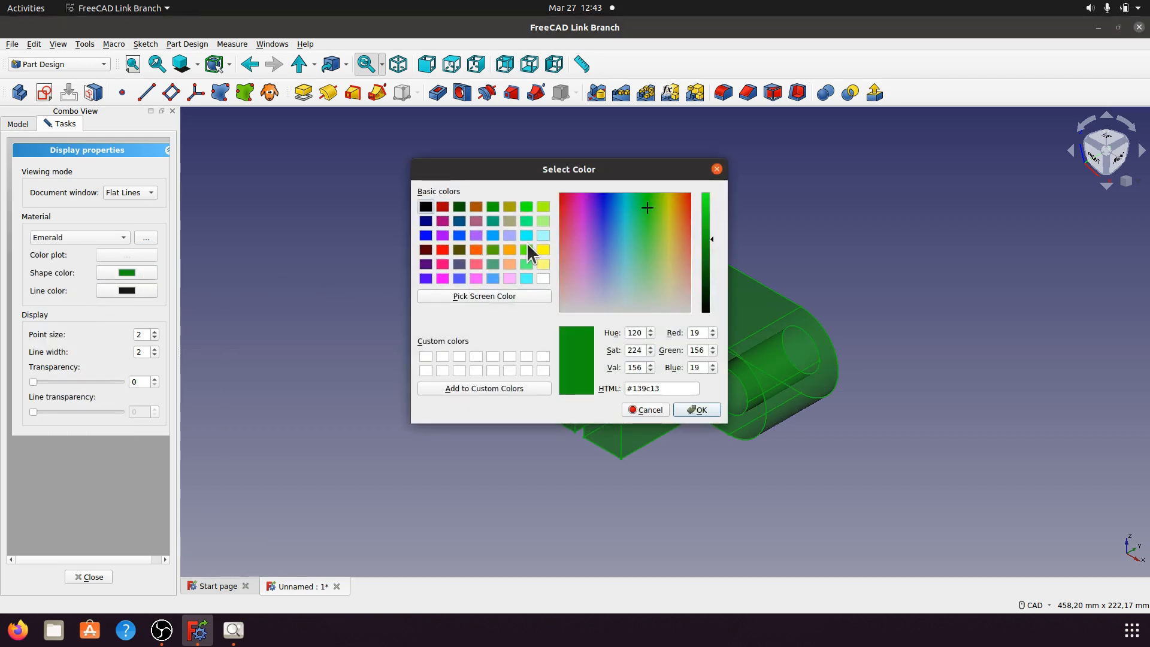
click(509, 235)
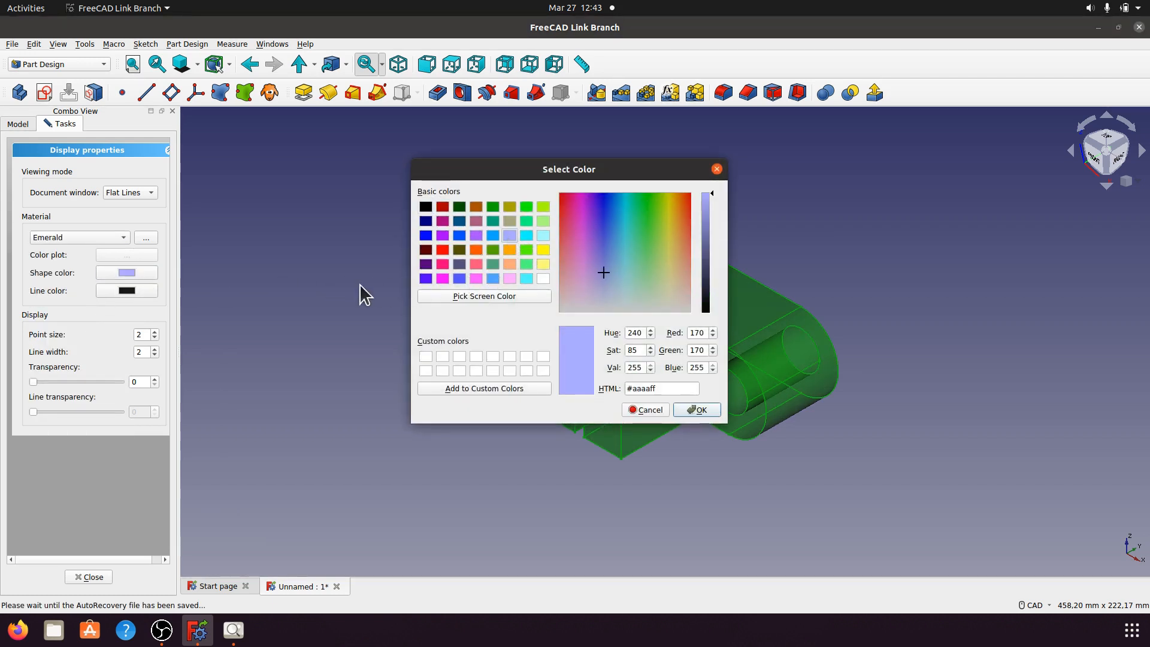
click(696, 410)
click(972, 316)
middle_drag(958, 297, 934, 273)
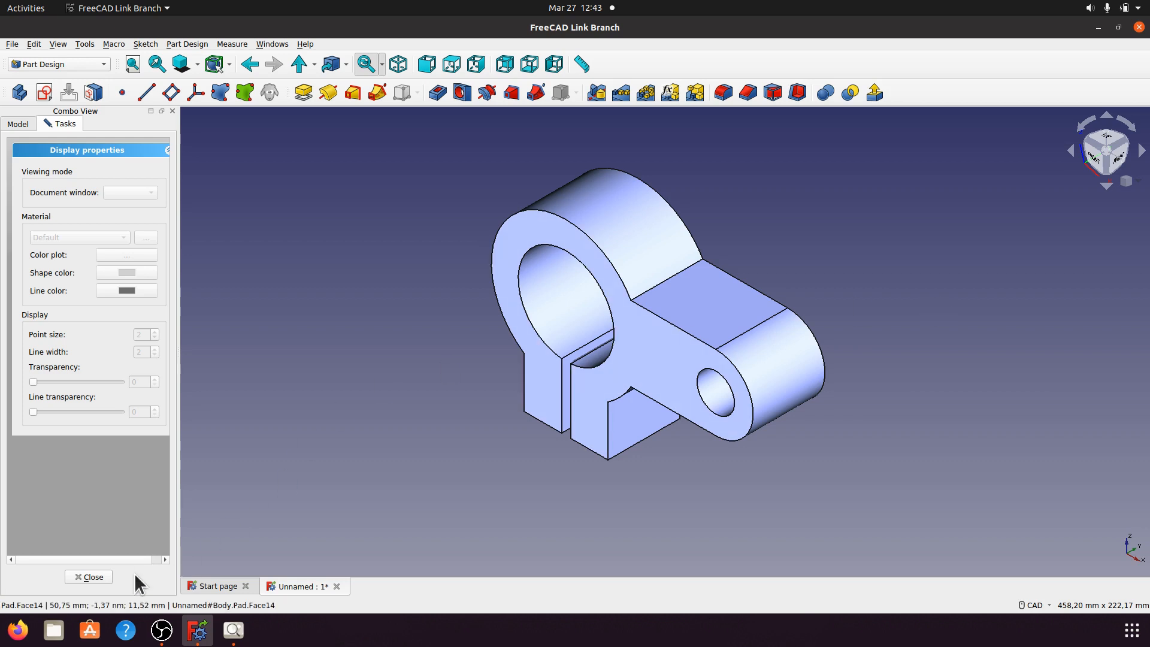
click(92, 577)
Step: Glance at the a014.jpeg drawing, then orbit the bracket and select its rear face
scroll(465, 416, up, 3)
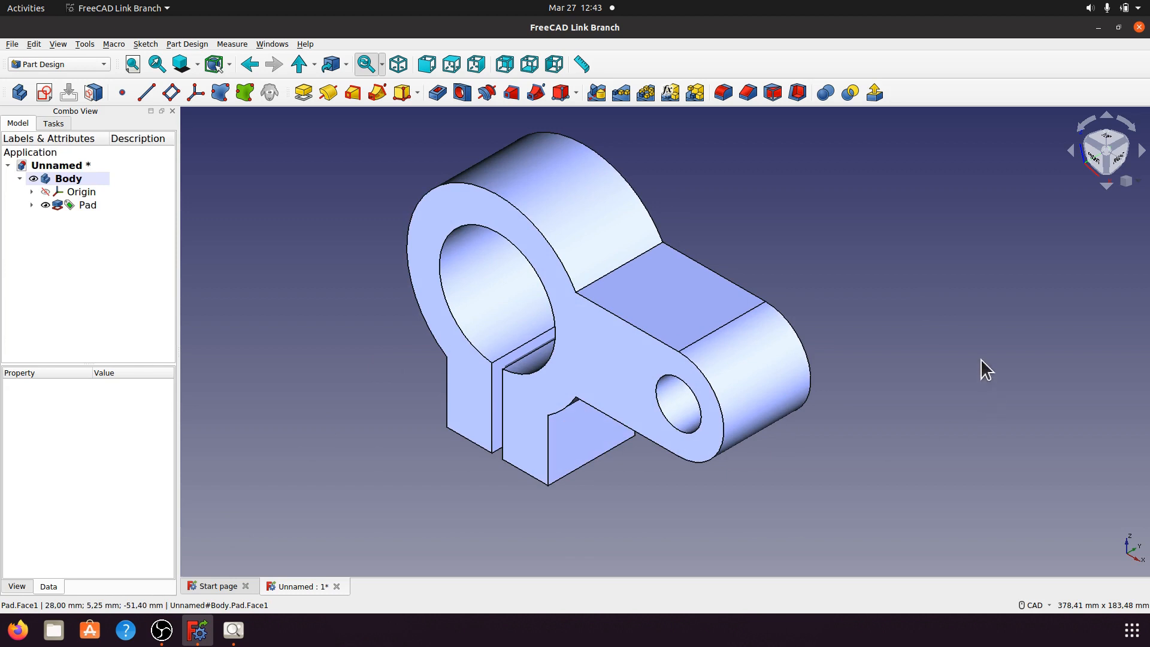
click(234, 629)
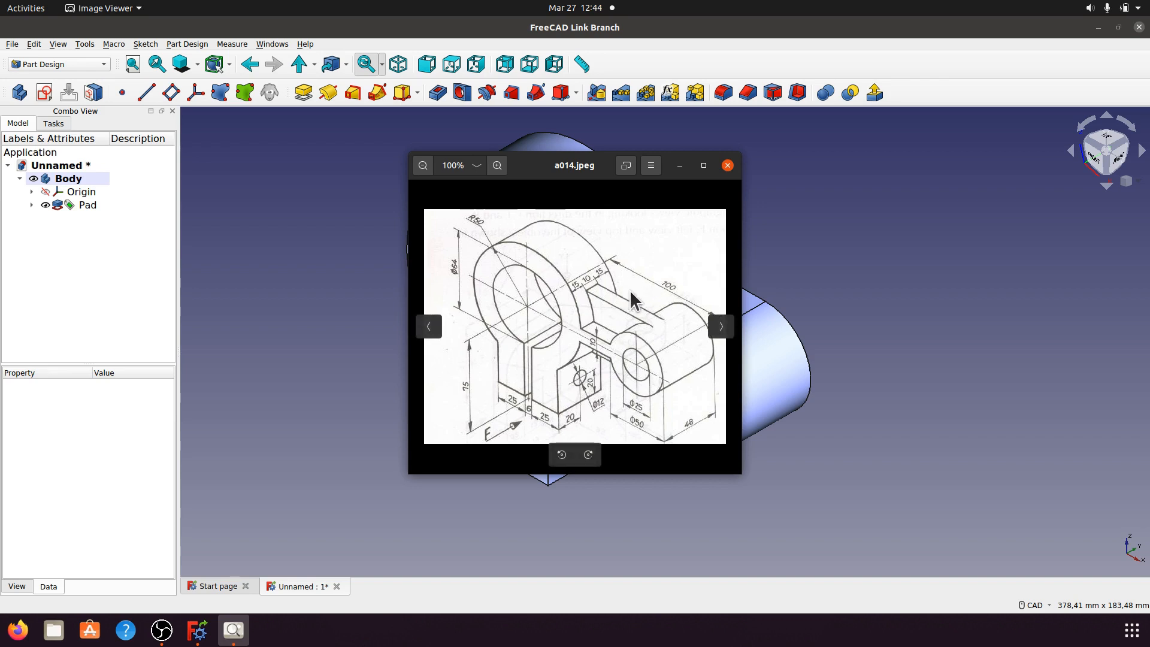
click(679, 165)
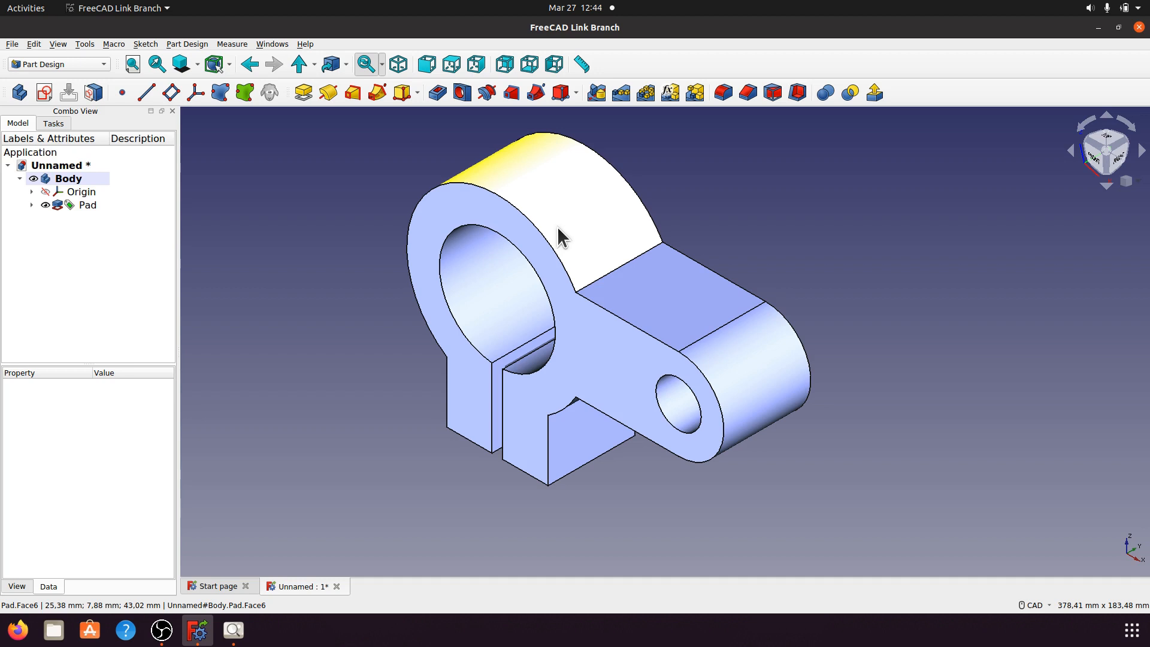
middle_drag(719, 307, 413, 344)
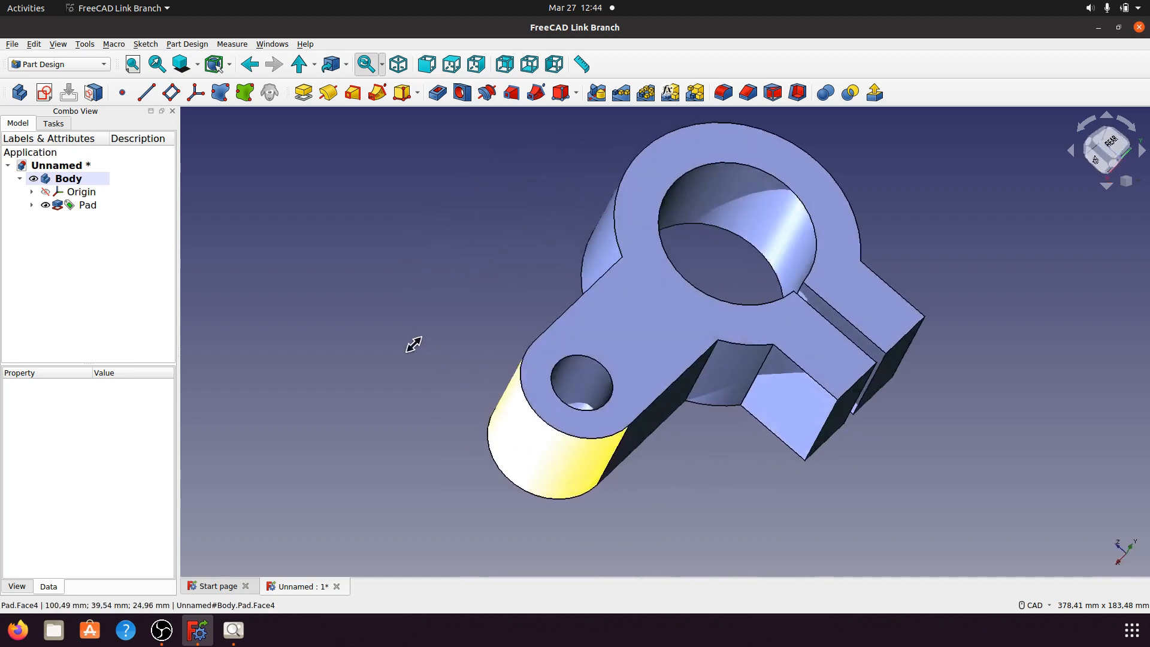
click(645, 306)
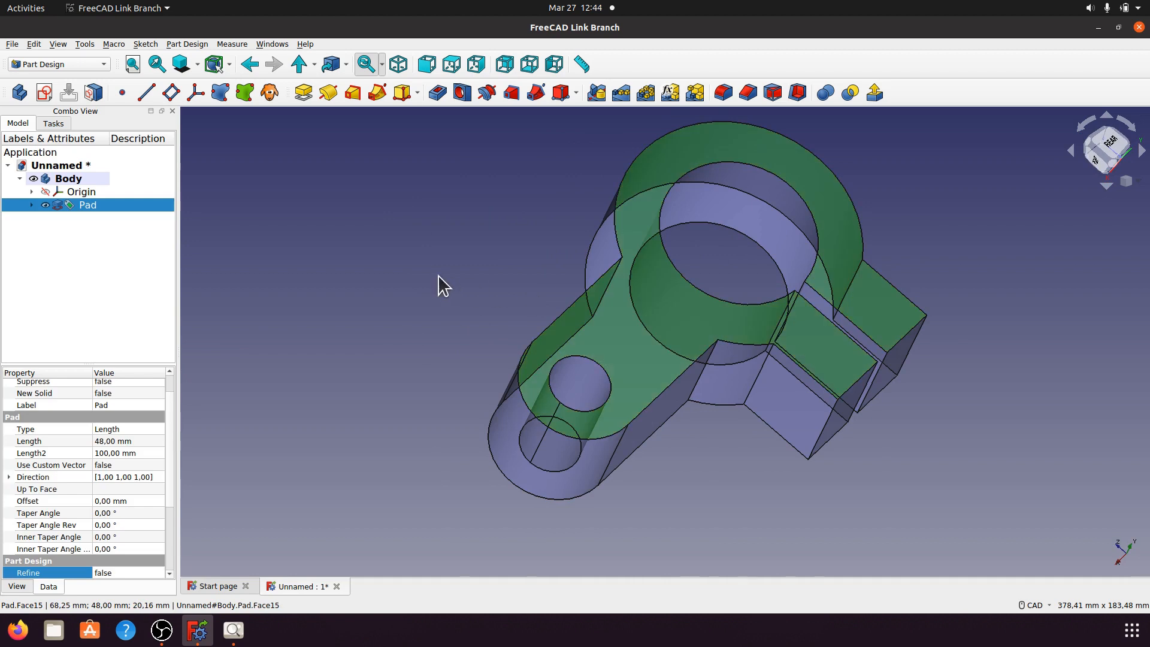
Step: Start a sketch on the rear face and import the small hole's edge as external geometry
click(44, 92)
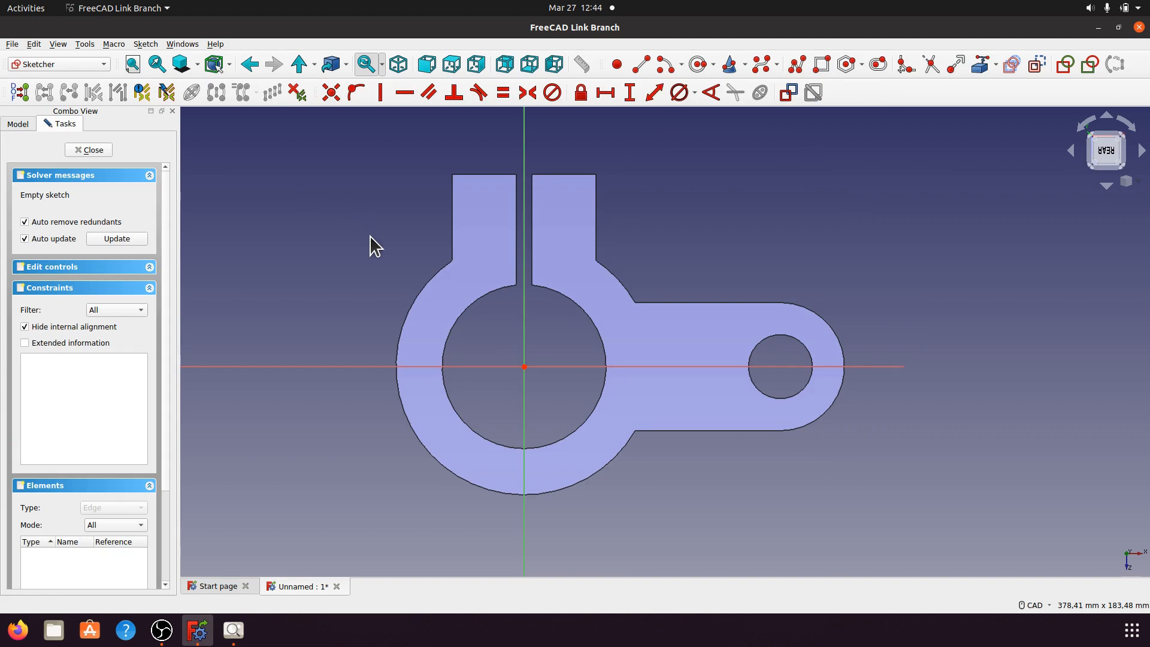
scroll(369, 235, down, 1)
scroll(604, 353, up, 1)
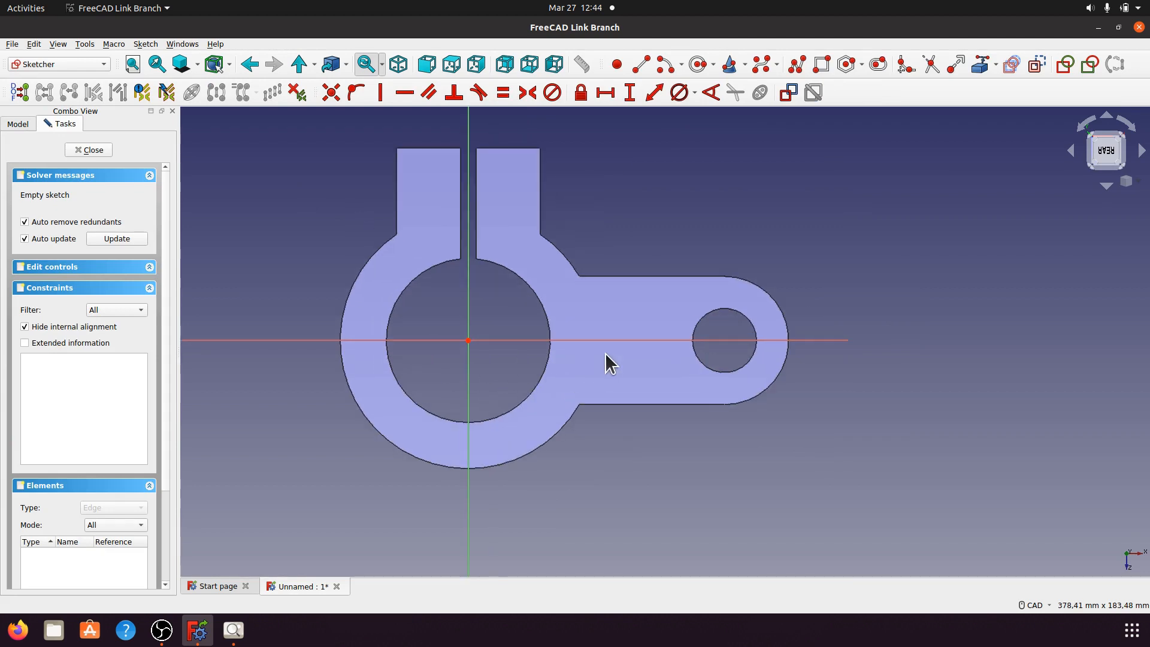
click(697, 64)
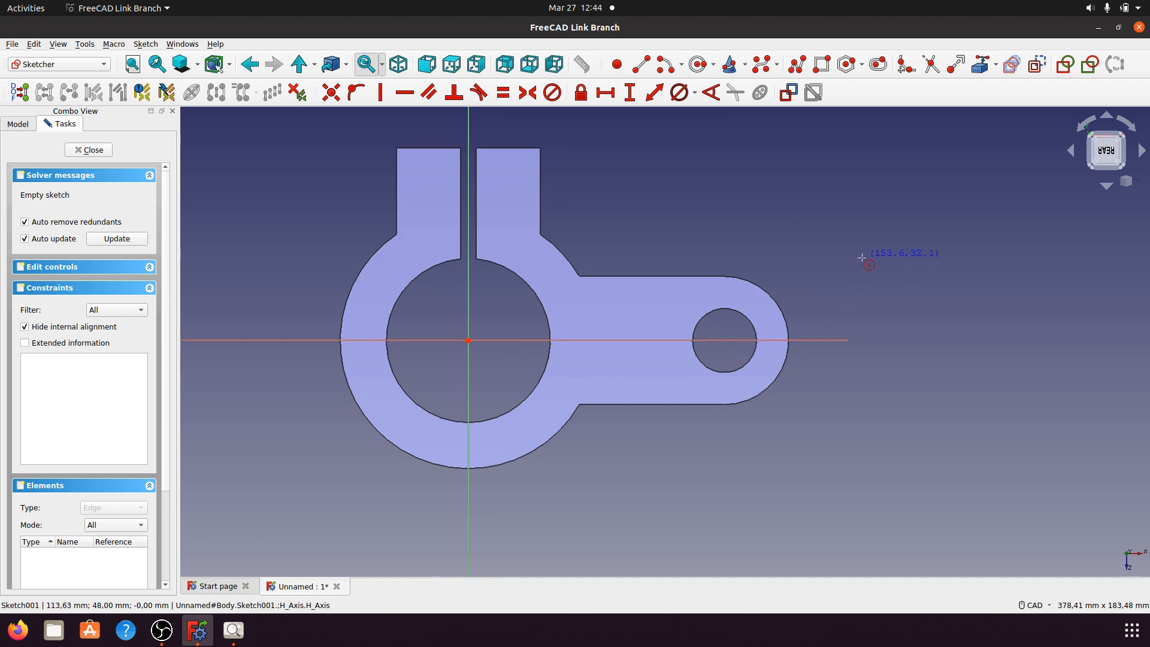
click(978, 66)
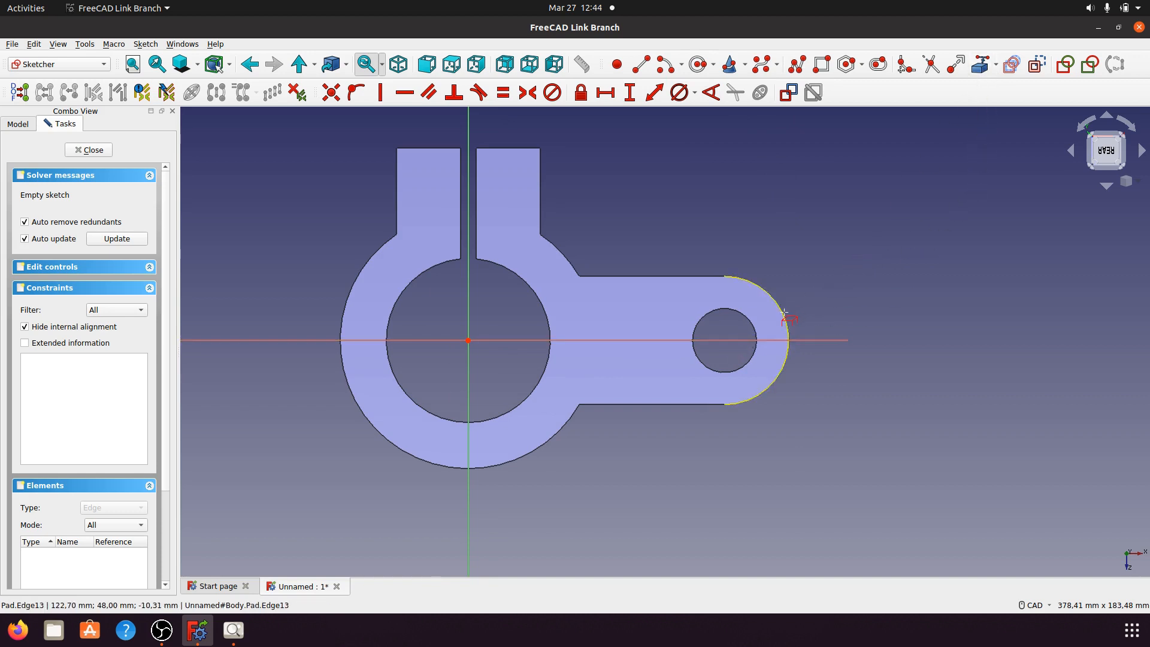
click(750, 327)
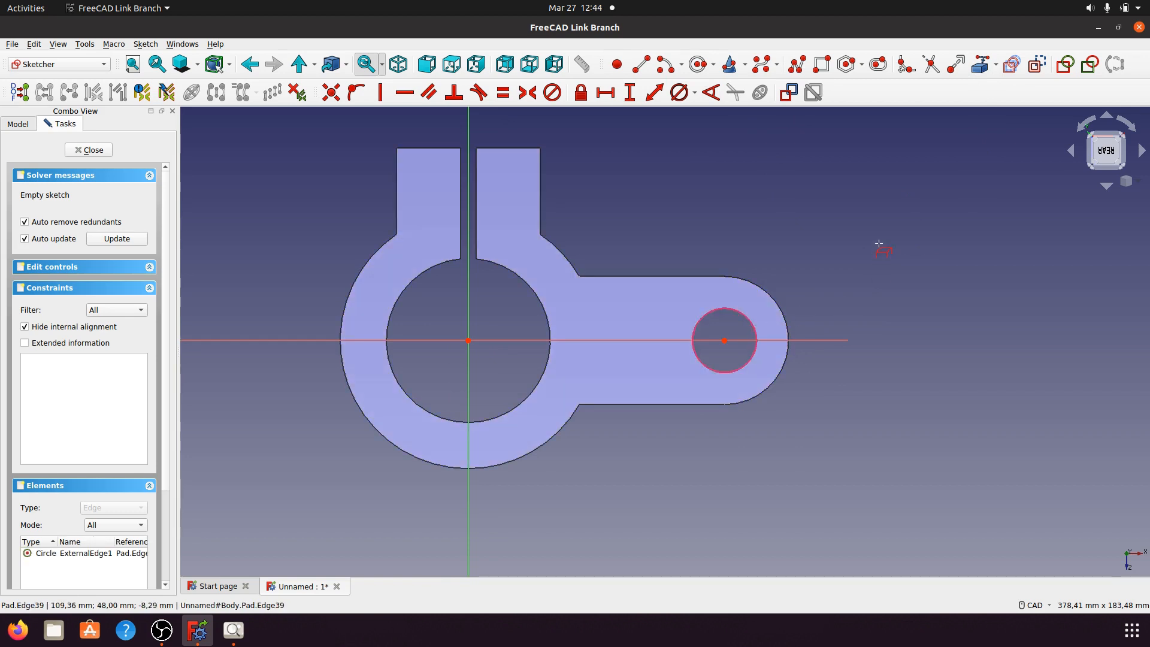
Step: Draw a circle centred on the hole, then bring up the reference drawing
click(698, 65)
click(725, 340)
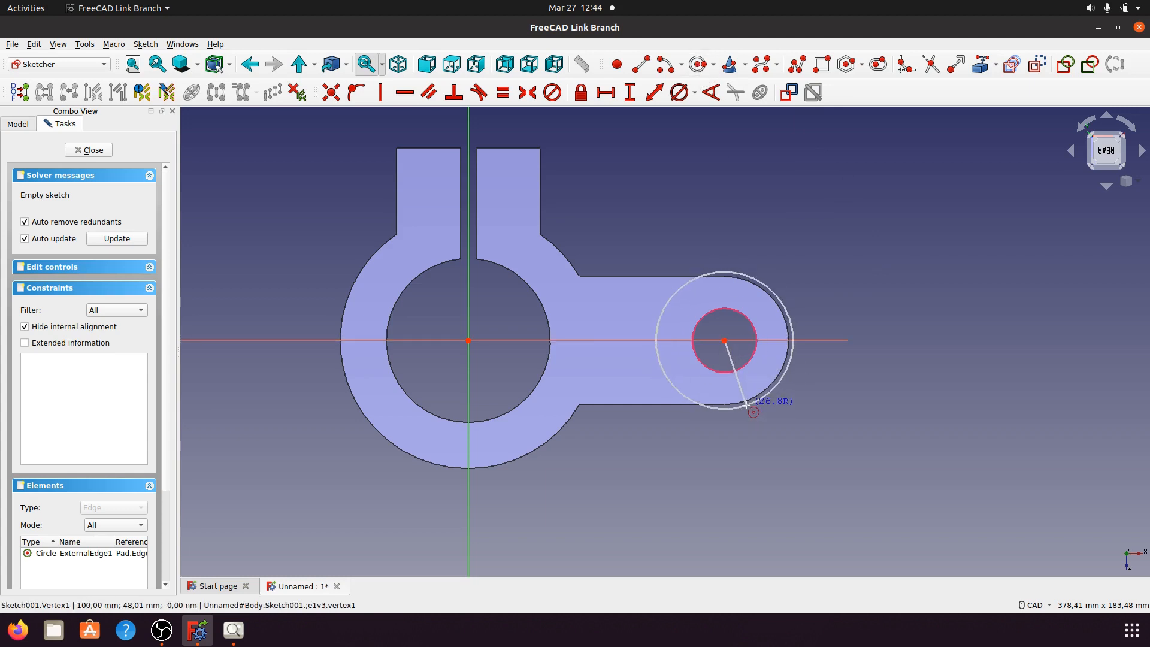
click(756, 400)
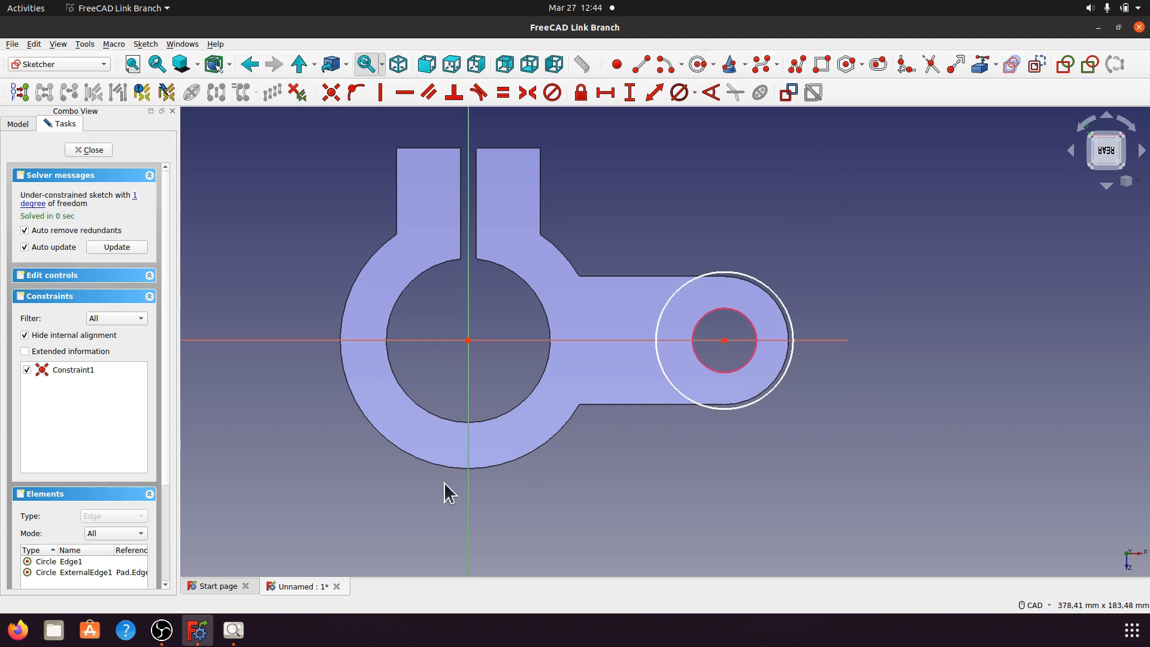
click(233, 630)
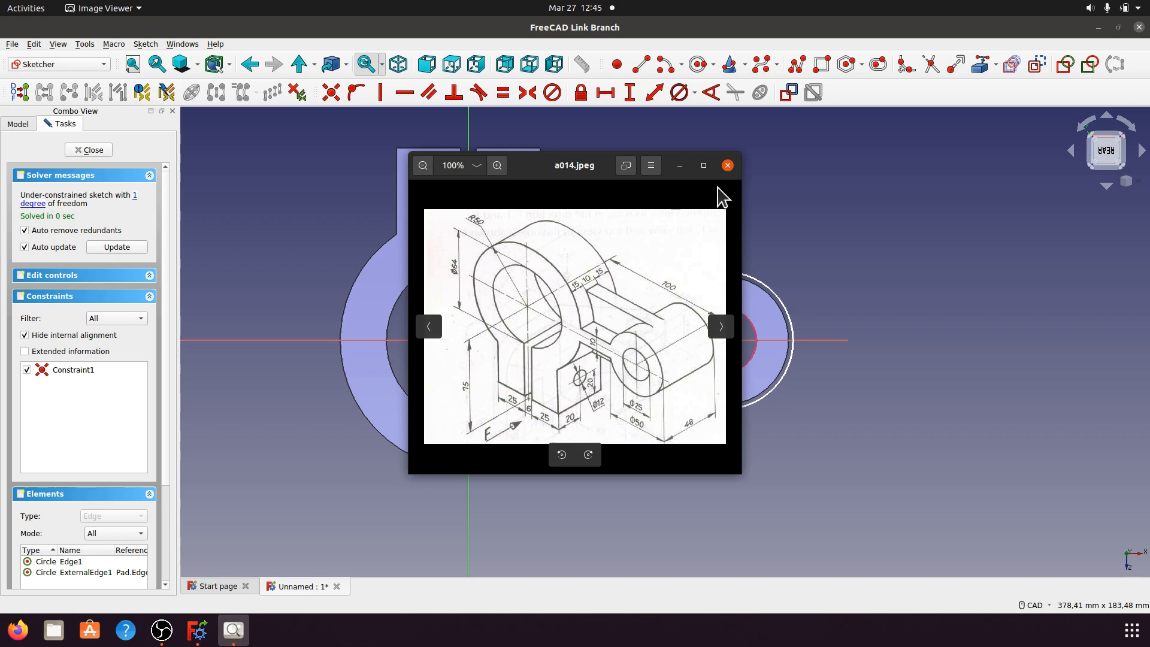
Step: Give the new rear-face circle a 50 mm diameter constraint
click(679, 166)
click(787, 313)
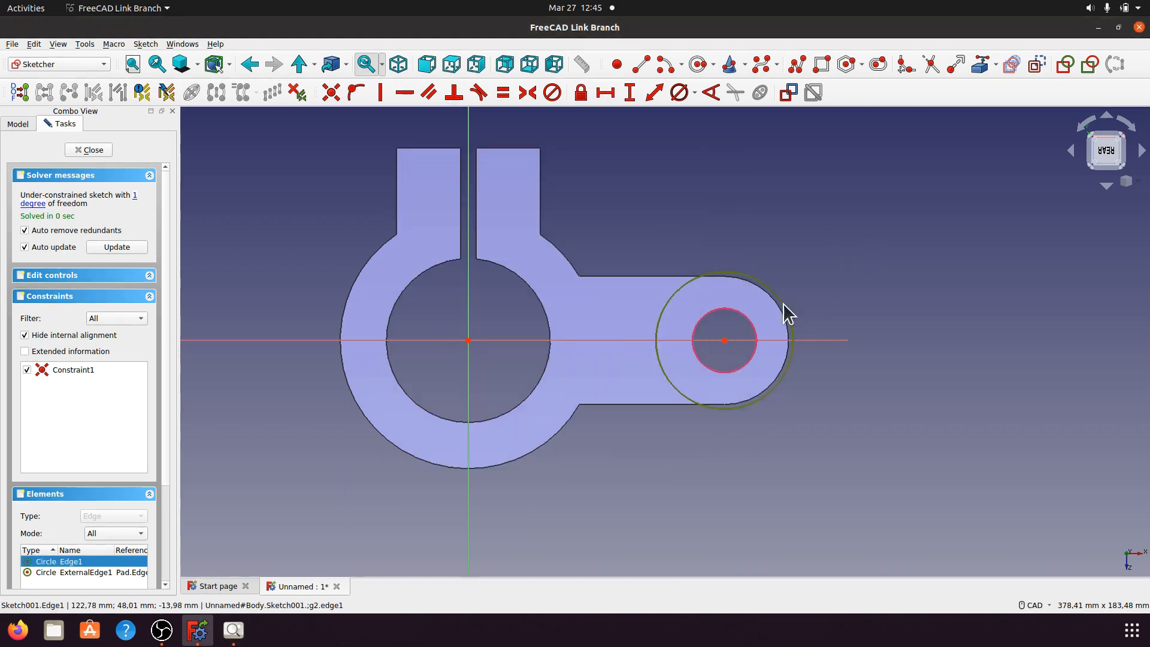
click(694, 92)
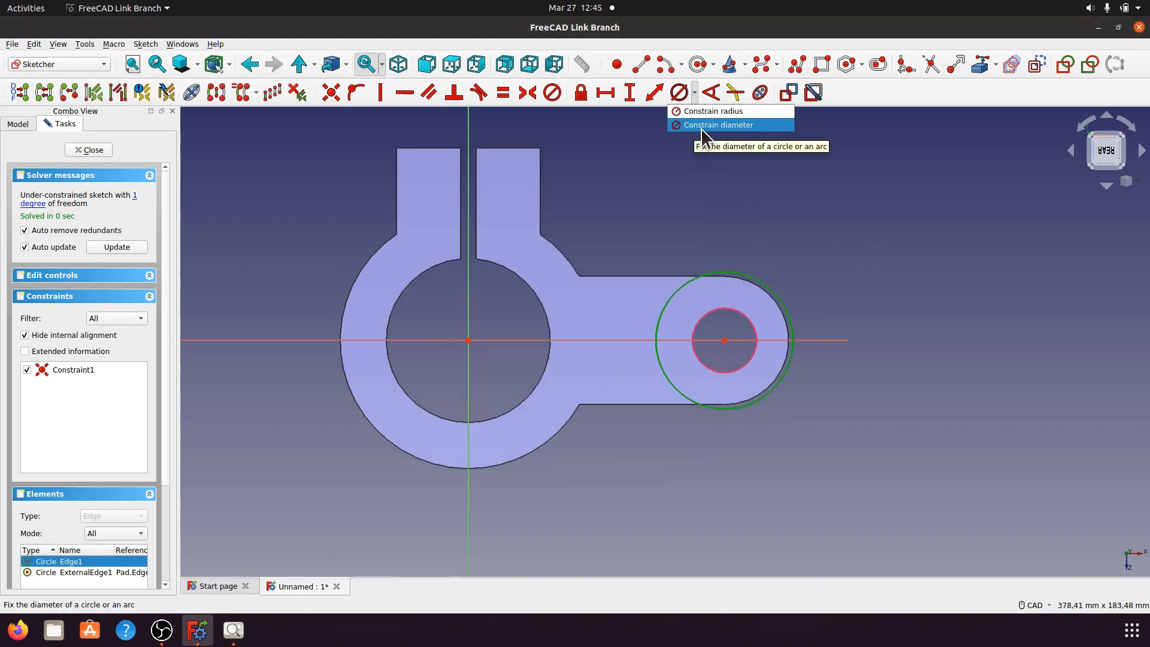
click(700, 124)
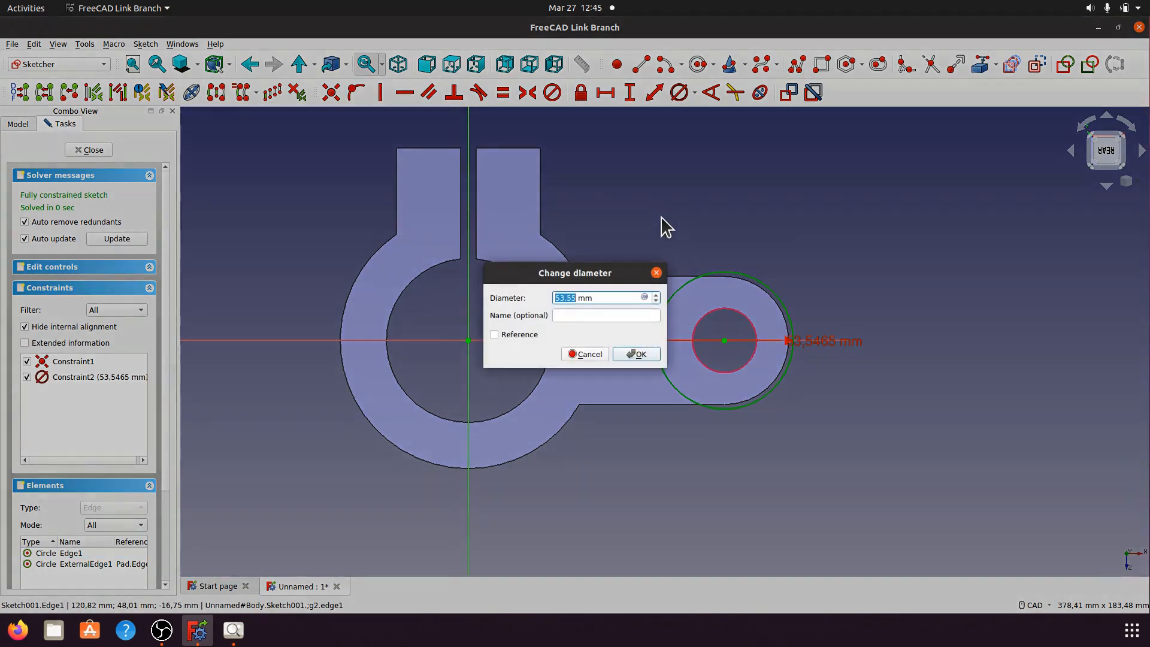
text(5)
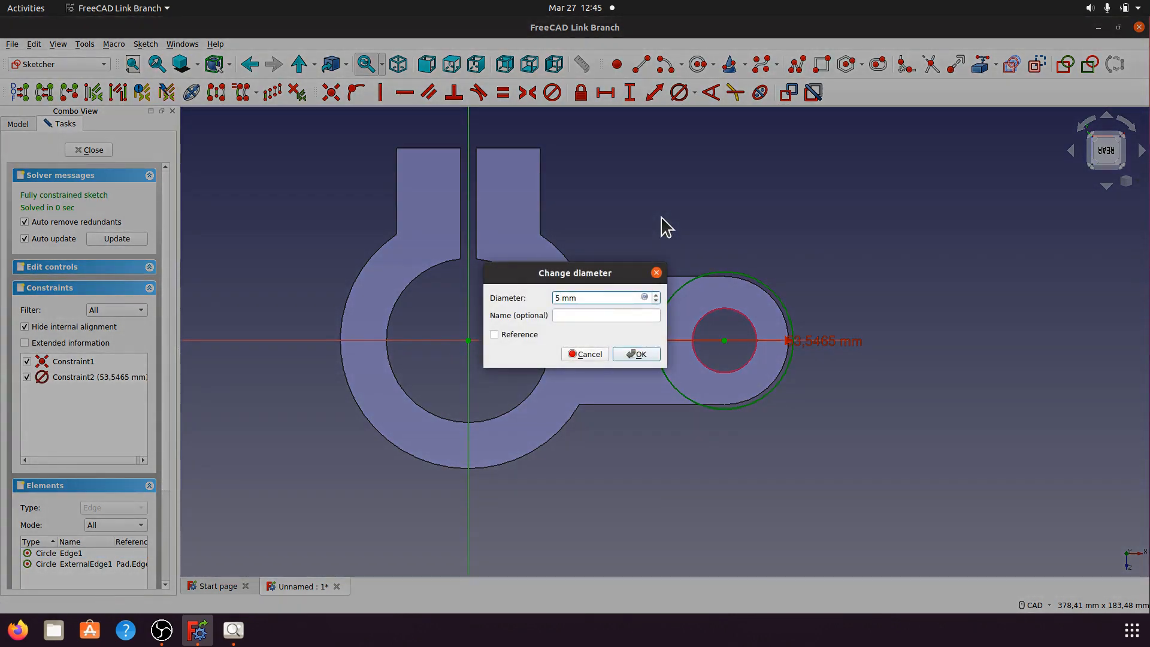
click(647, 358)
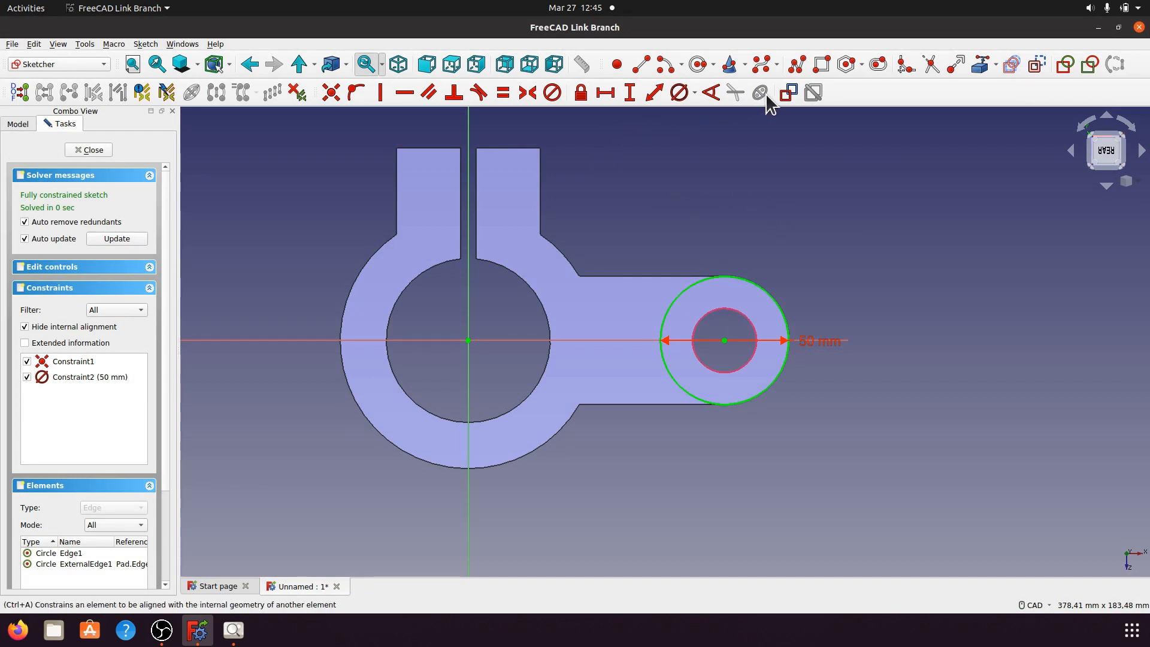
click(820, 65)
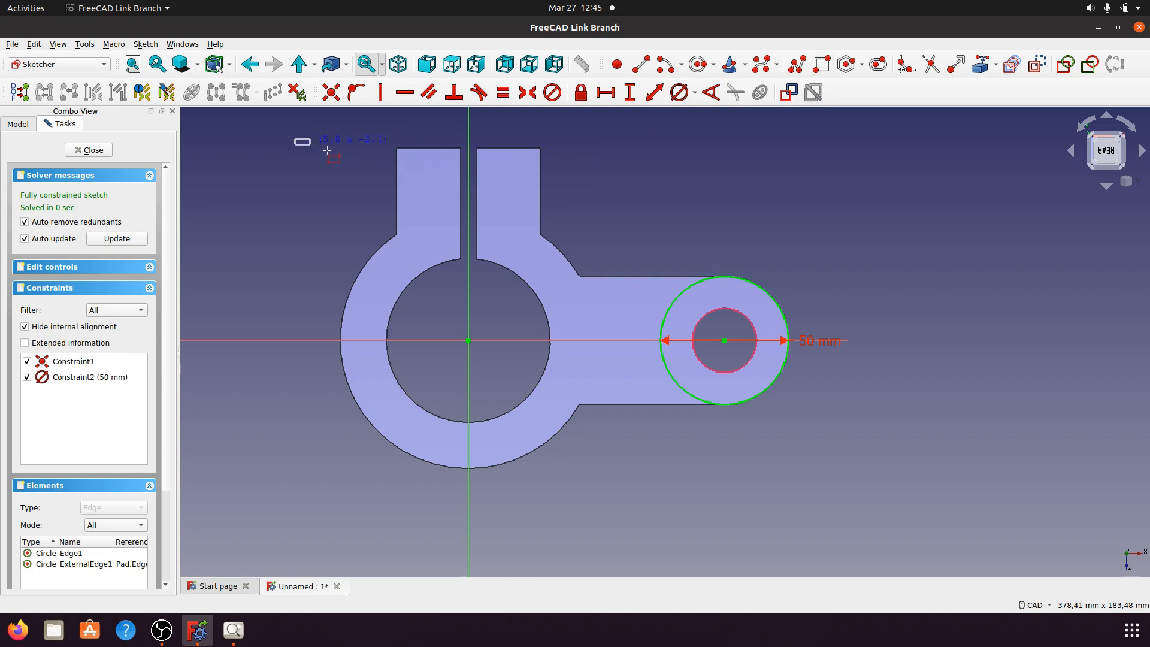
Step: Draw a rectangle around the bracket with its right side passing through the circle centre
click(715, 480)
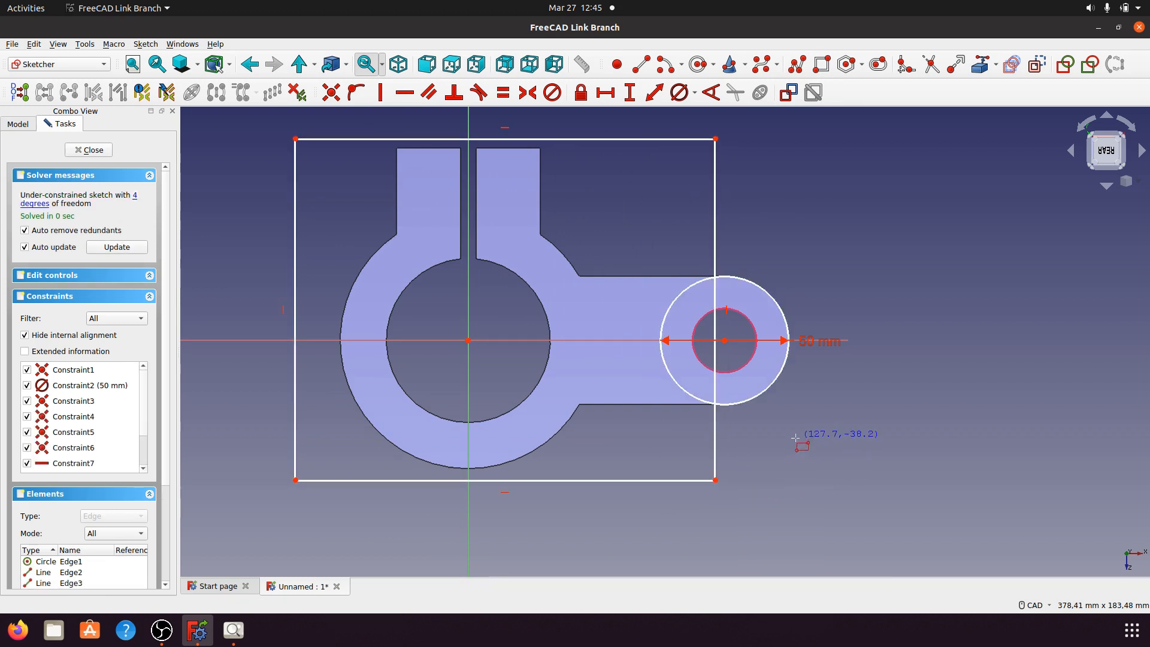
click(724, 340)
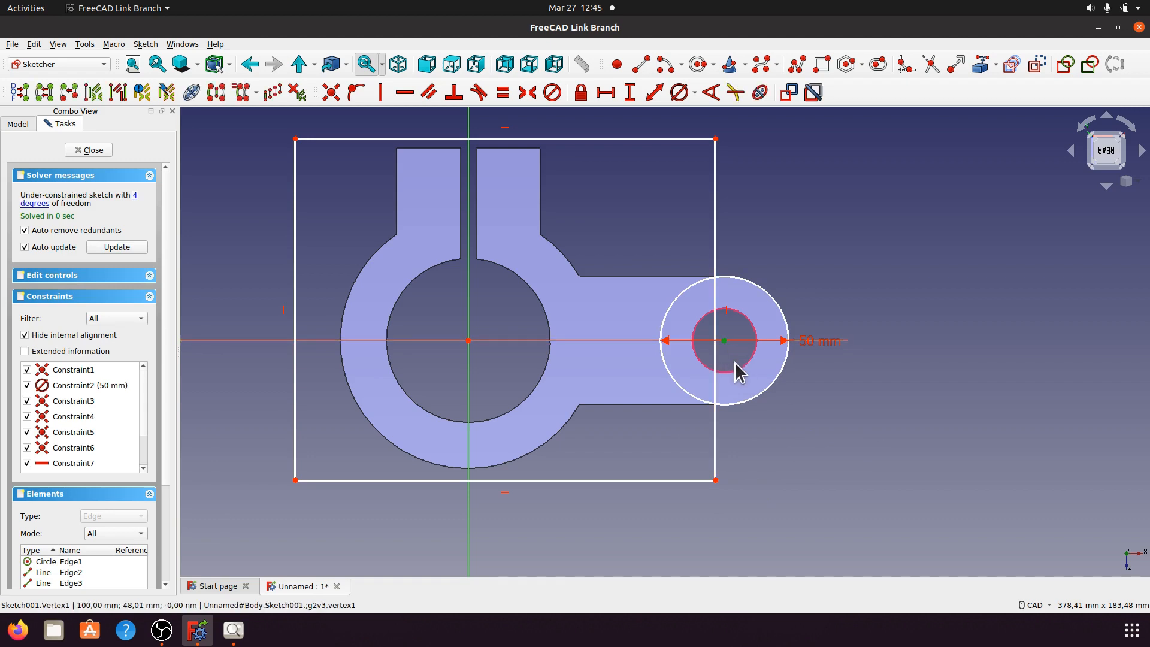
click(715, 363)
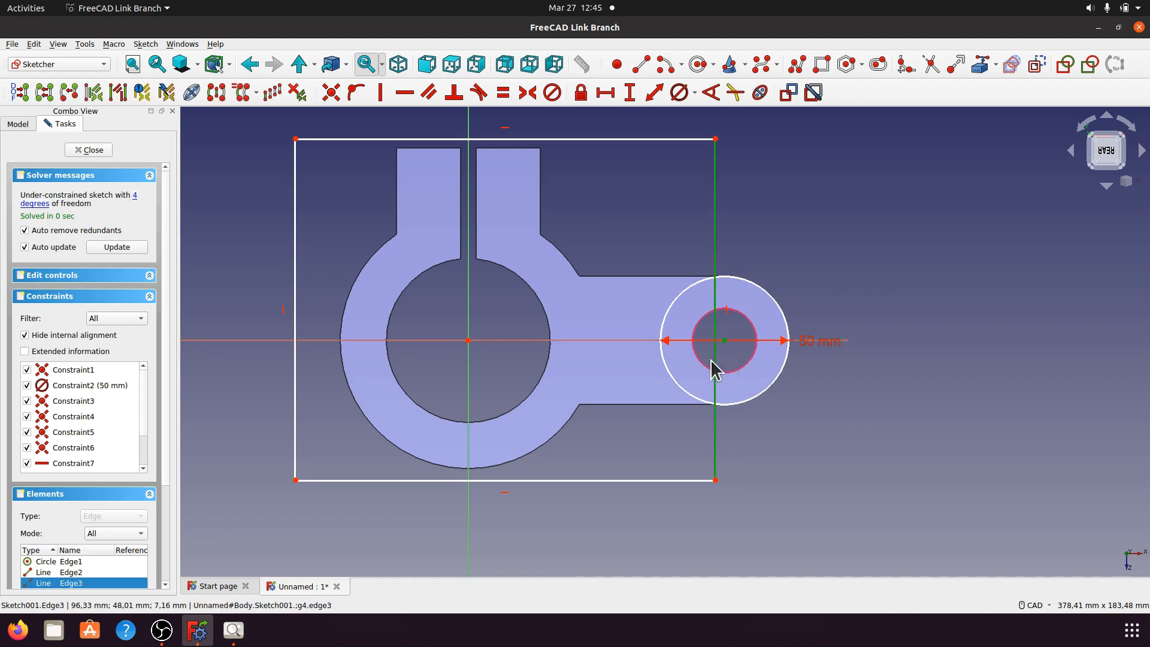
click(356, 94)
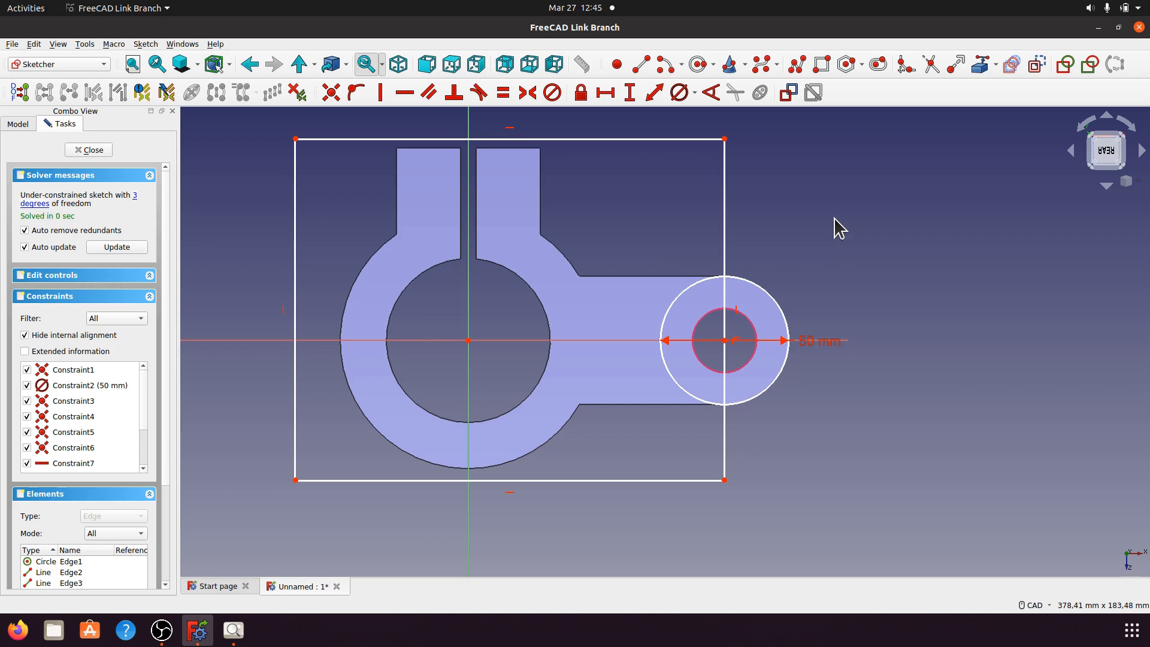
Step: Trim the right side's segments inside the circle and the circle's right-hand arc
click(931, 64)
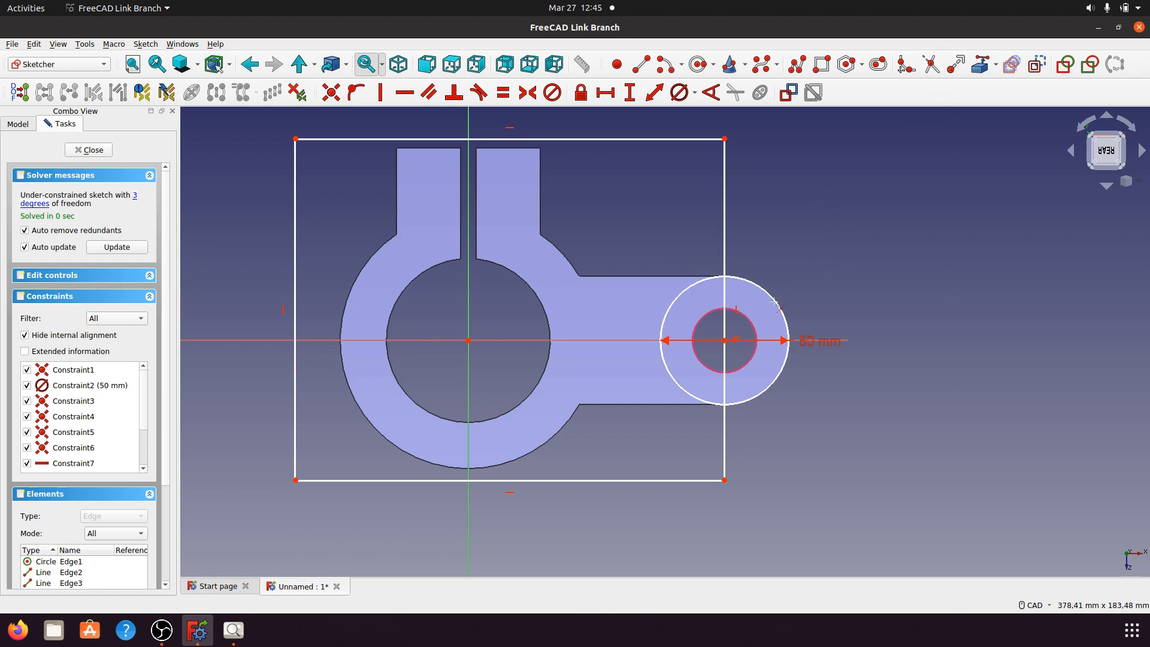
click(726, 298)
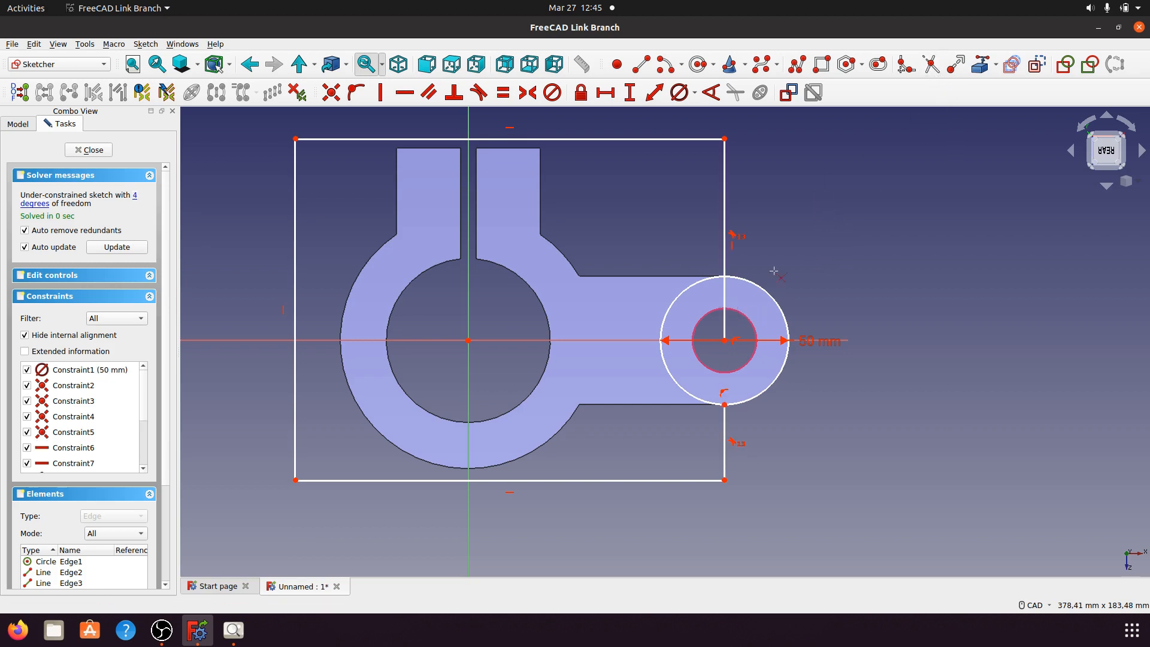
click(728, 308)
click(785, 303)
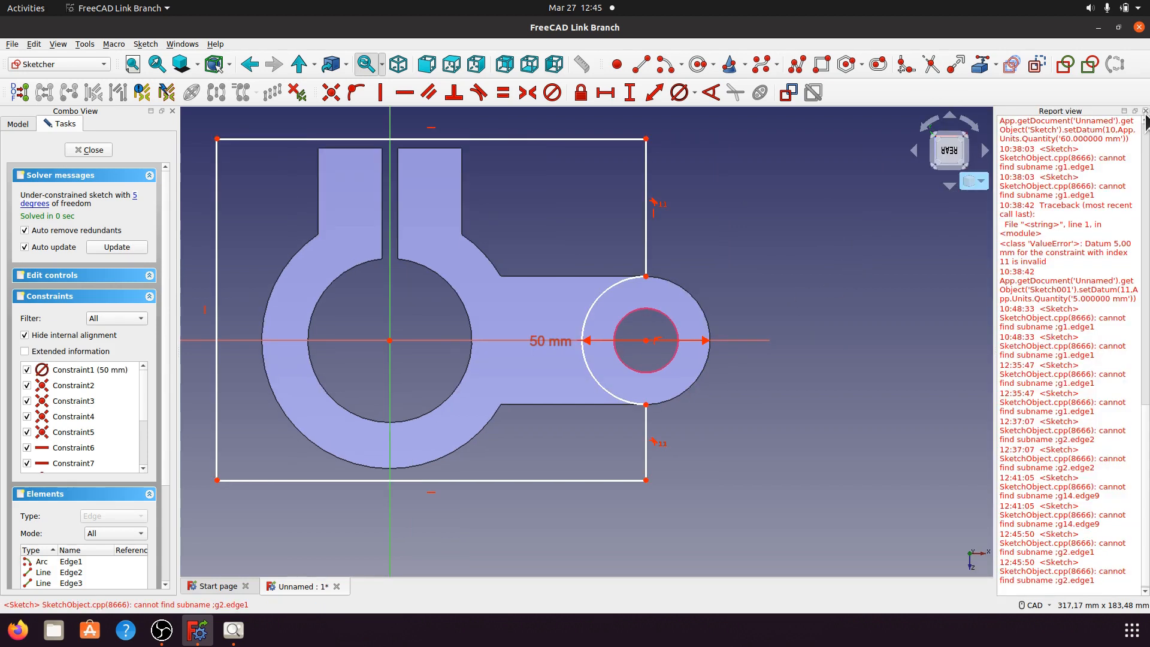
click(1144, 111)
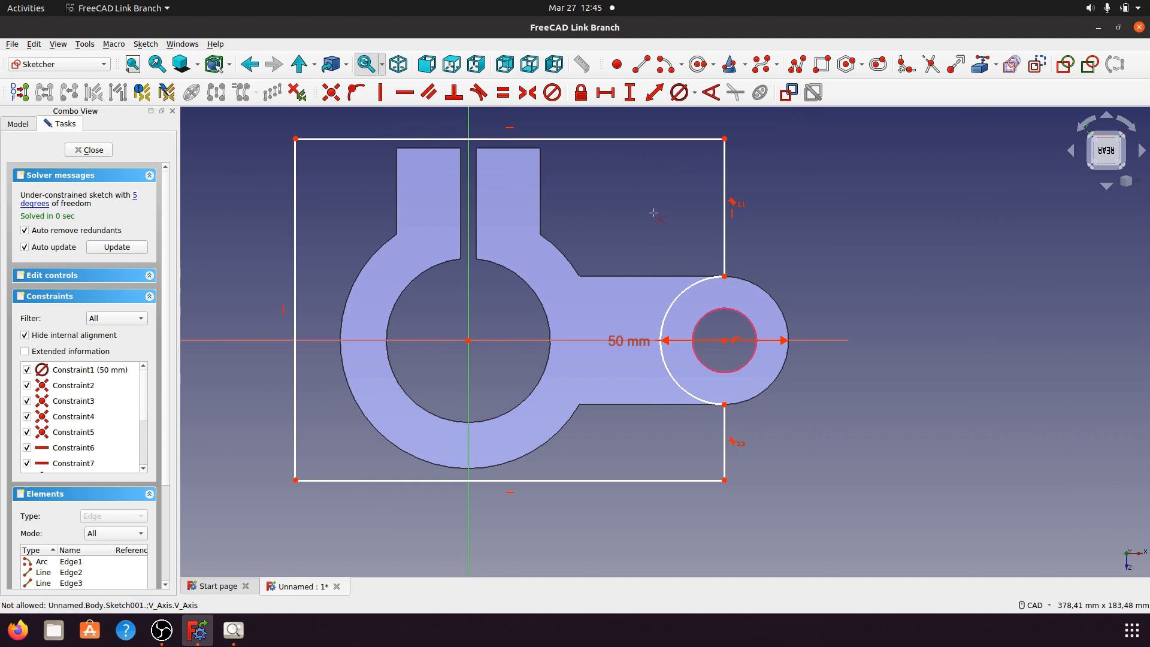
click(295, 225)
Step: Dimension the rectangle 133 mm high and 167,51 mm wide, moving the width label below
click(629, 94)
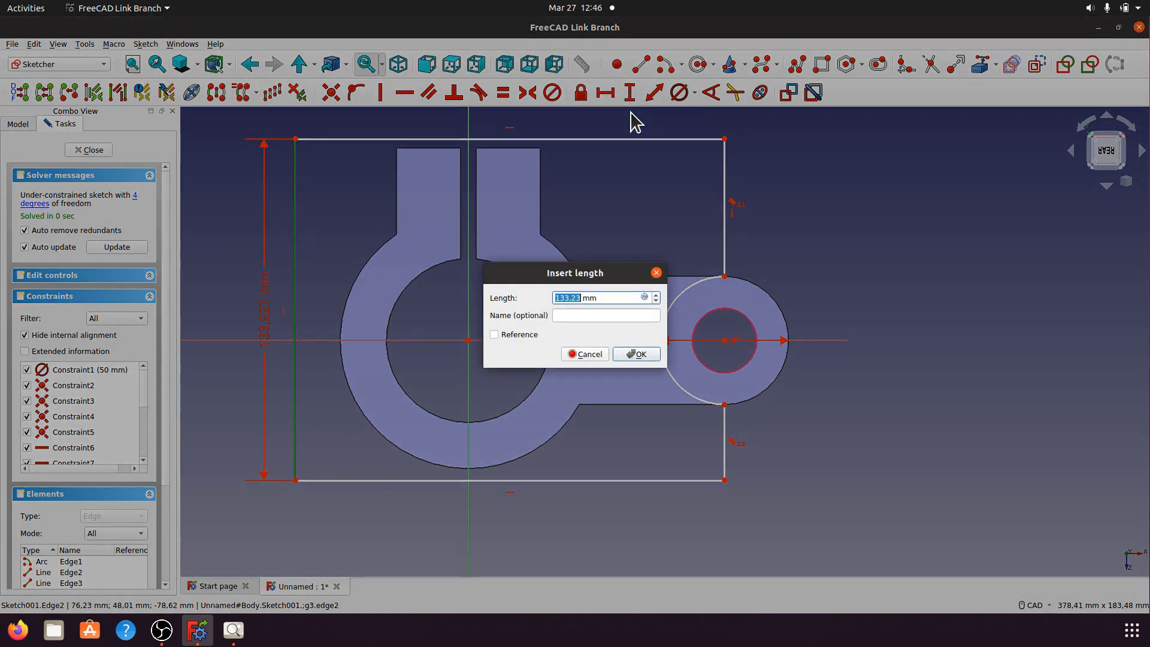
text(133)
click(638, 354)
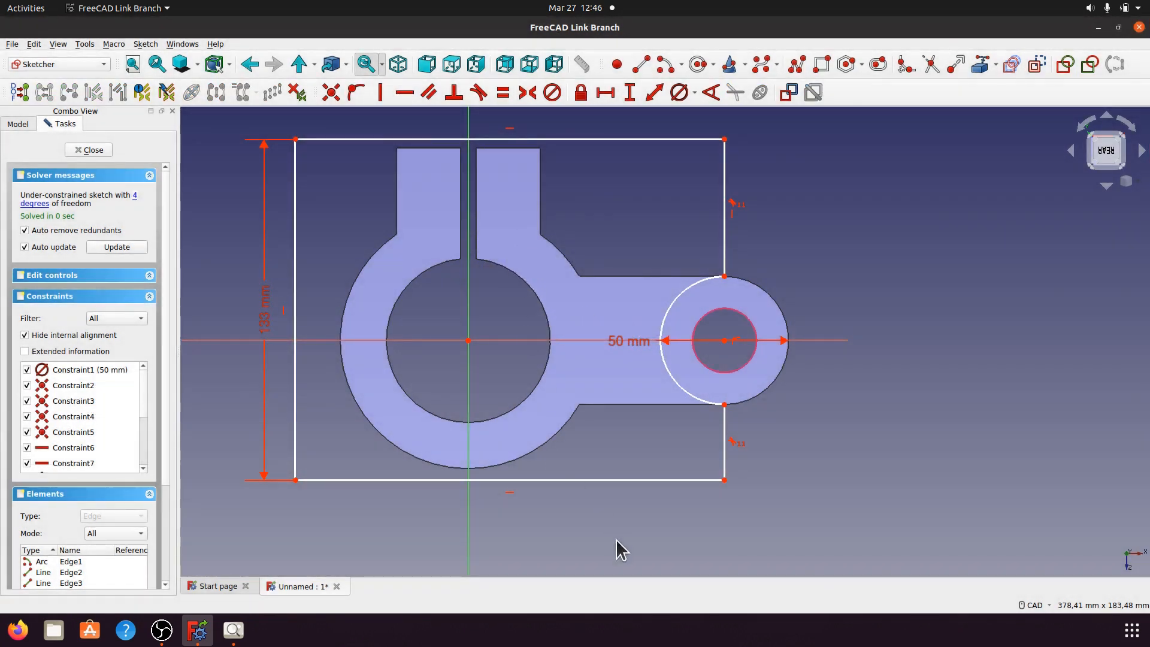
click(543, 480)
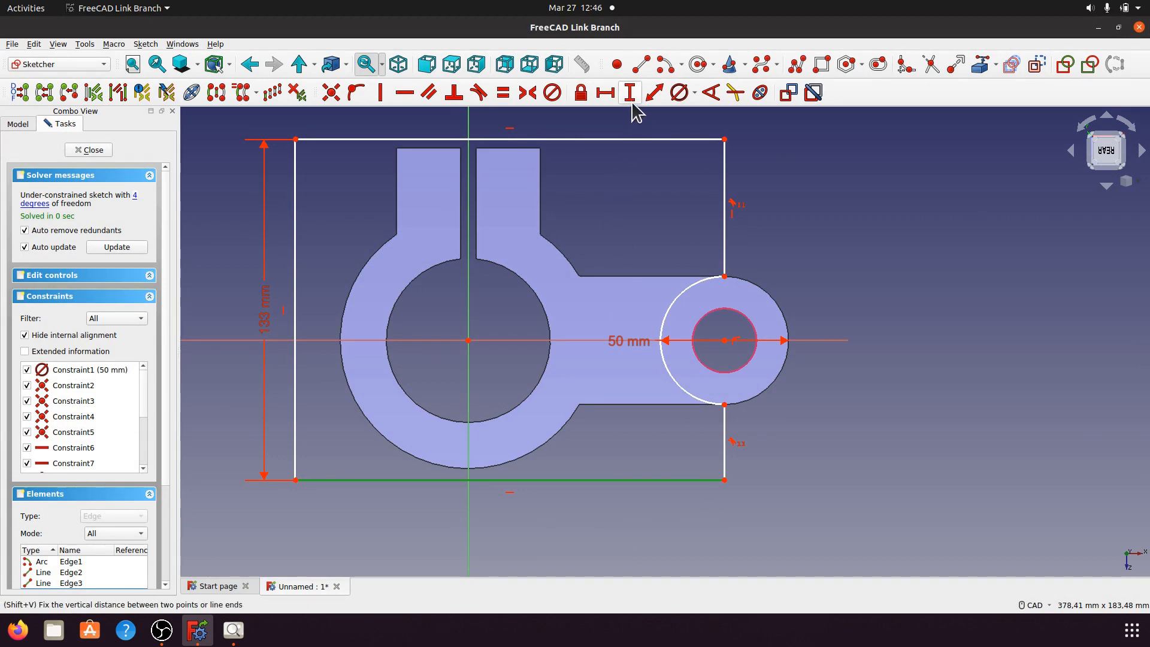
click(605, 92)
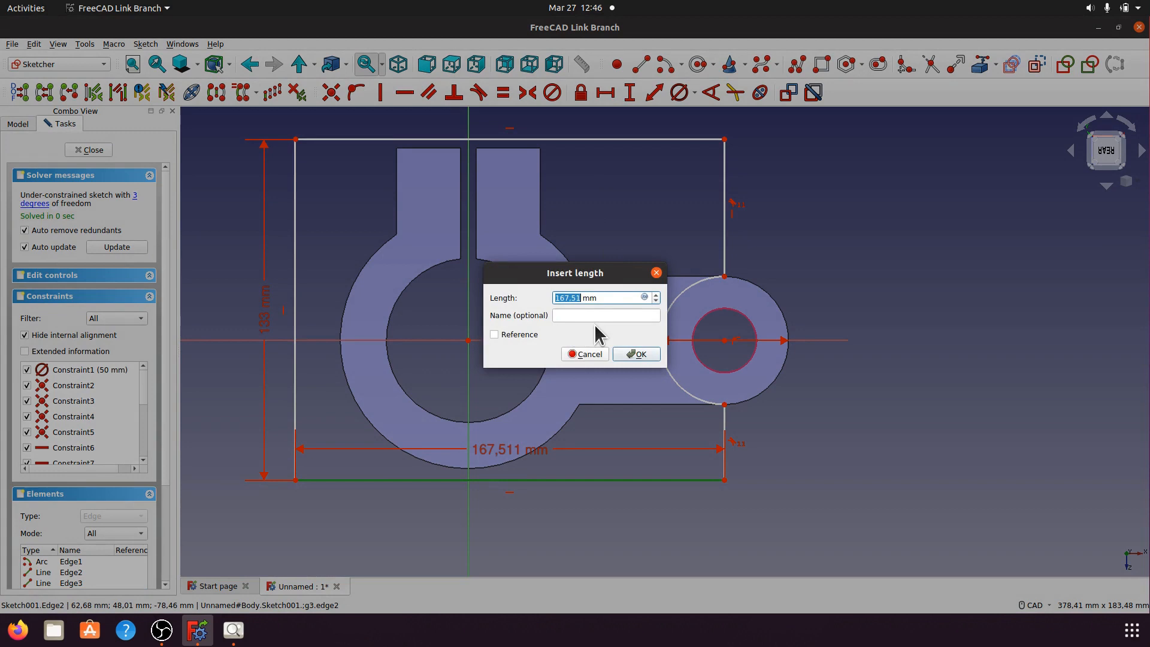
click(637, 355)
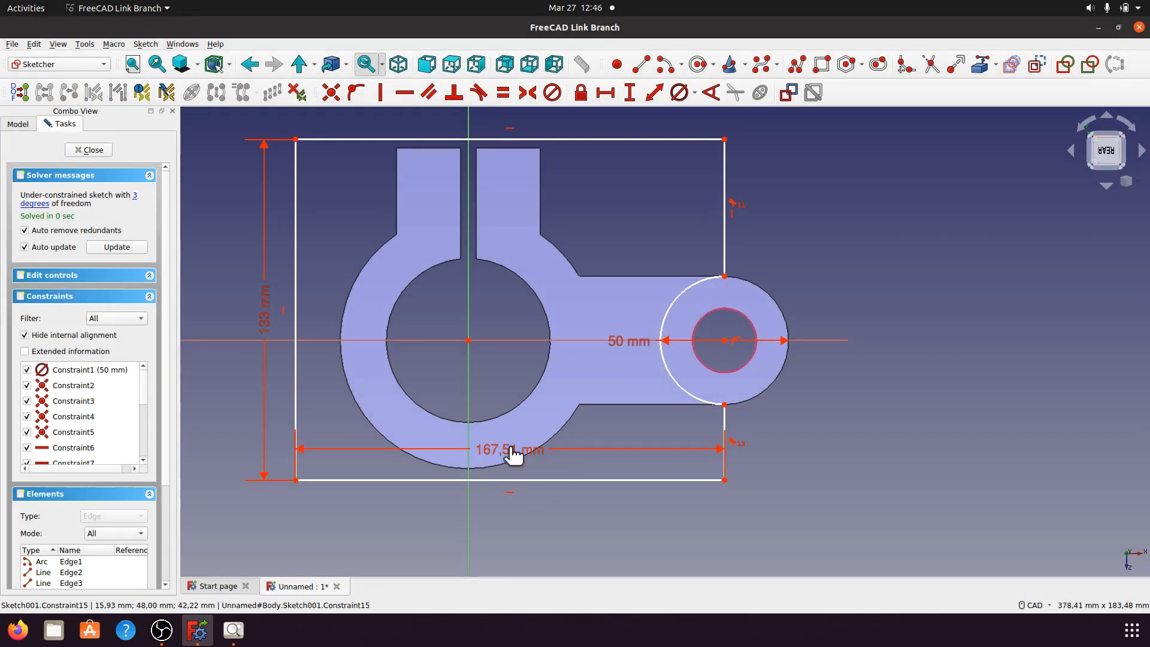
drag(508, 518, 508, 519)
drag(505, 449, 505, 520)
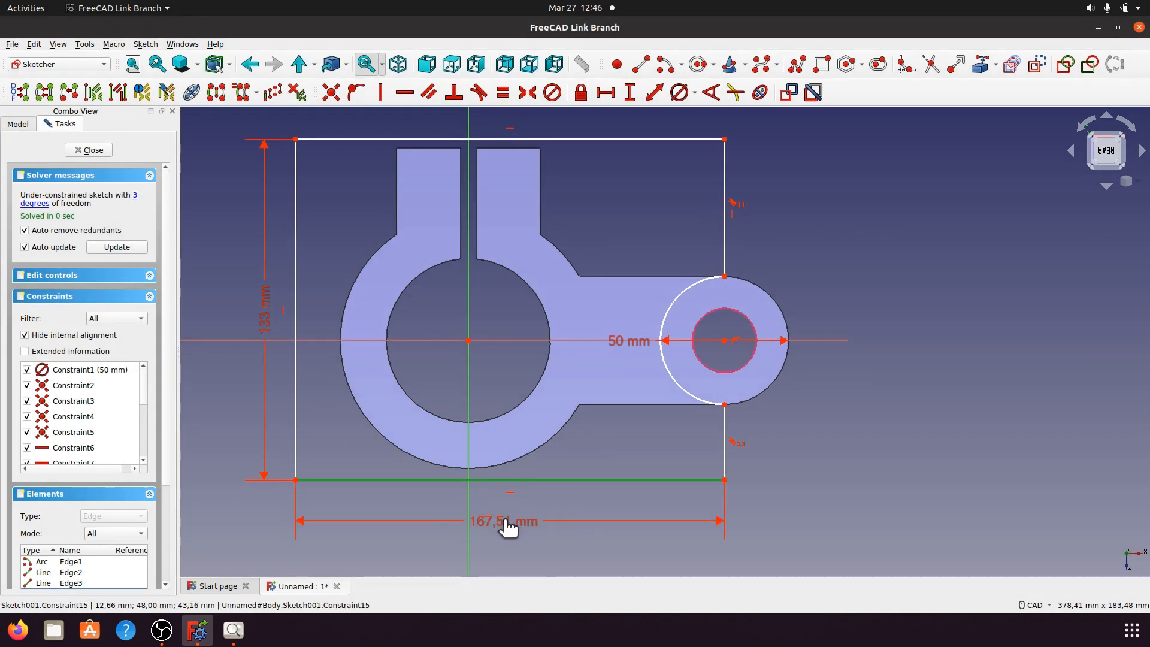
Step: Inspect the free geometry and try a coincident constraint between circle centre and horizontal axis, which is refused
click(136, 196)
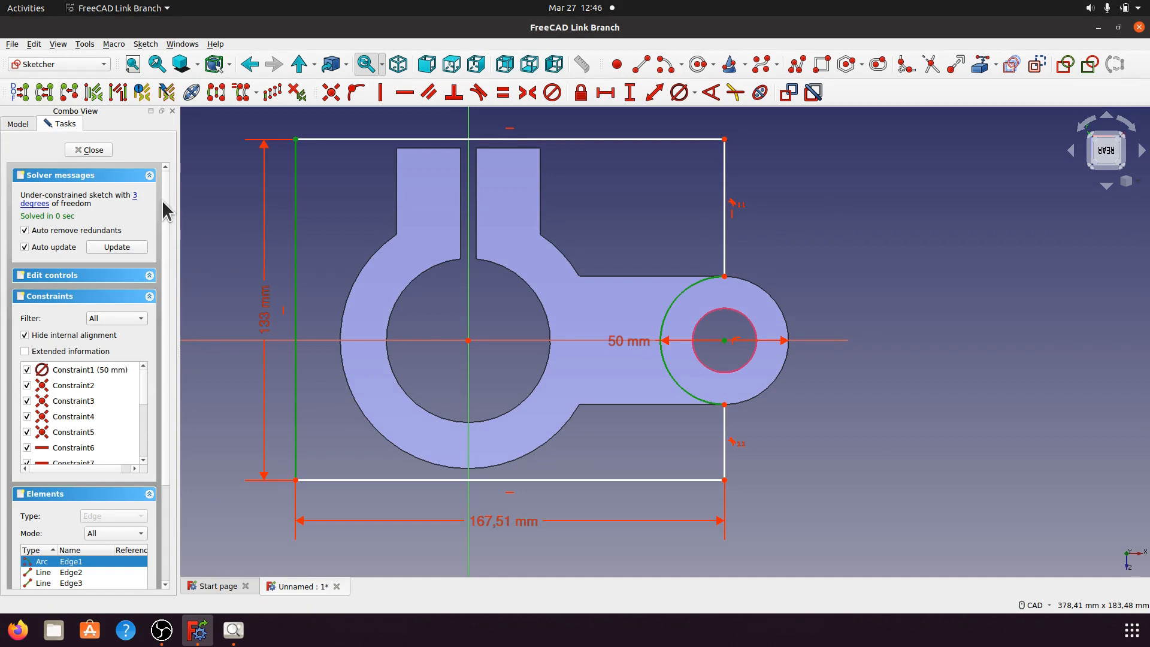
click(627, 341)
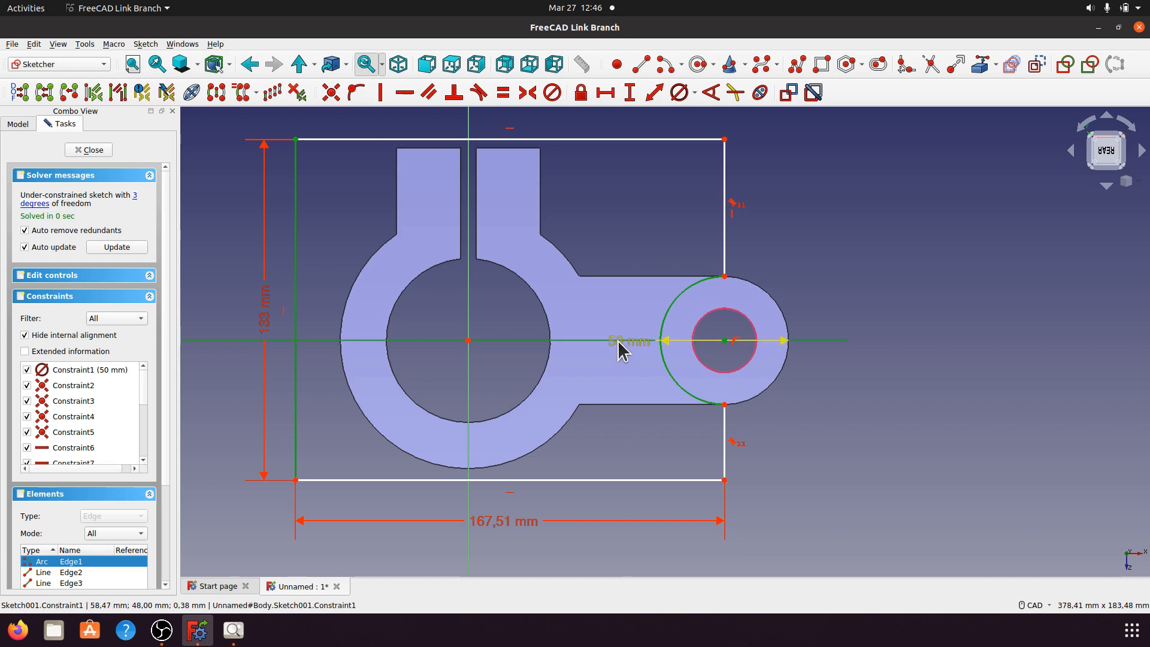
drag(616, 340, 849, 246)
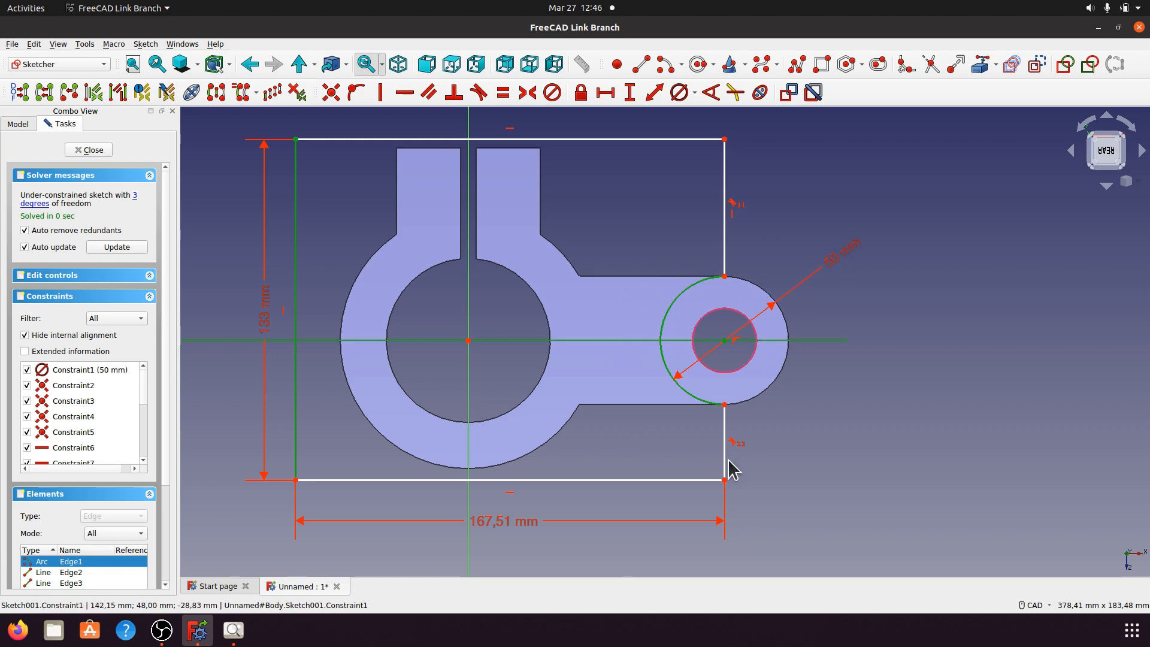
mouse_move(724, 462)
mouse_down()
mouse_move(716, 470)
mouse_move(722, 452)
mouse_up()
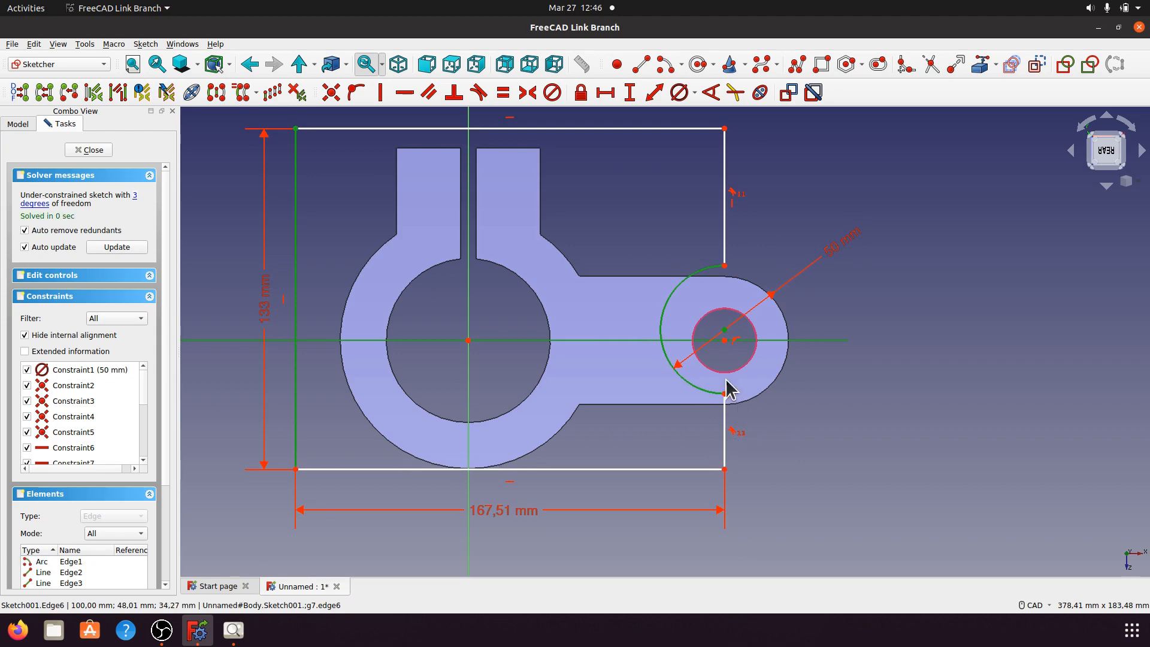
click(725, 341)
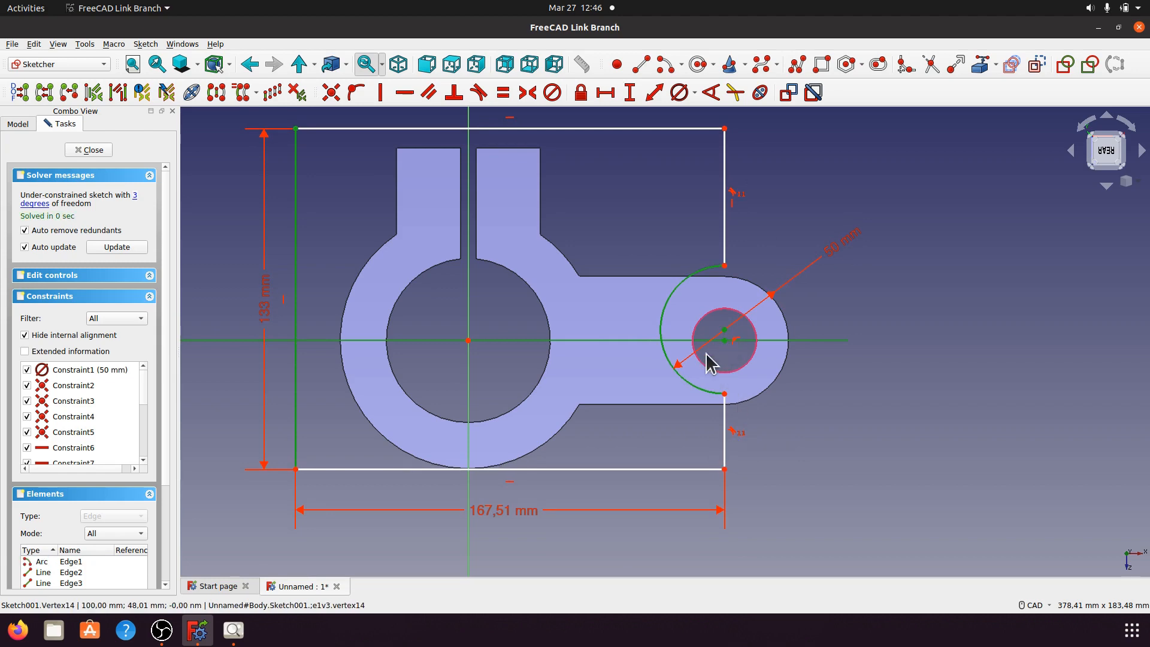
click(330, 92)
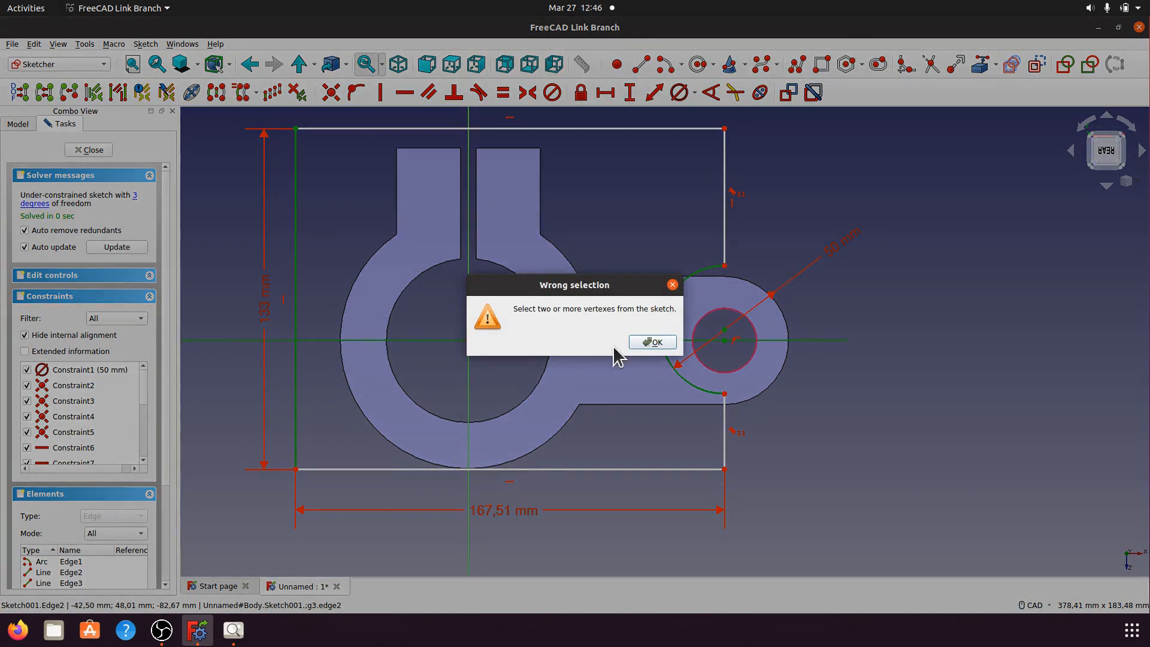
click(634, 343)
click(949, 347)
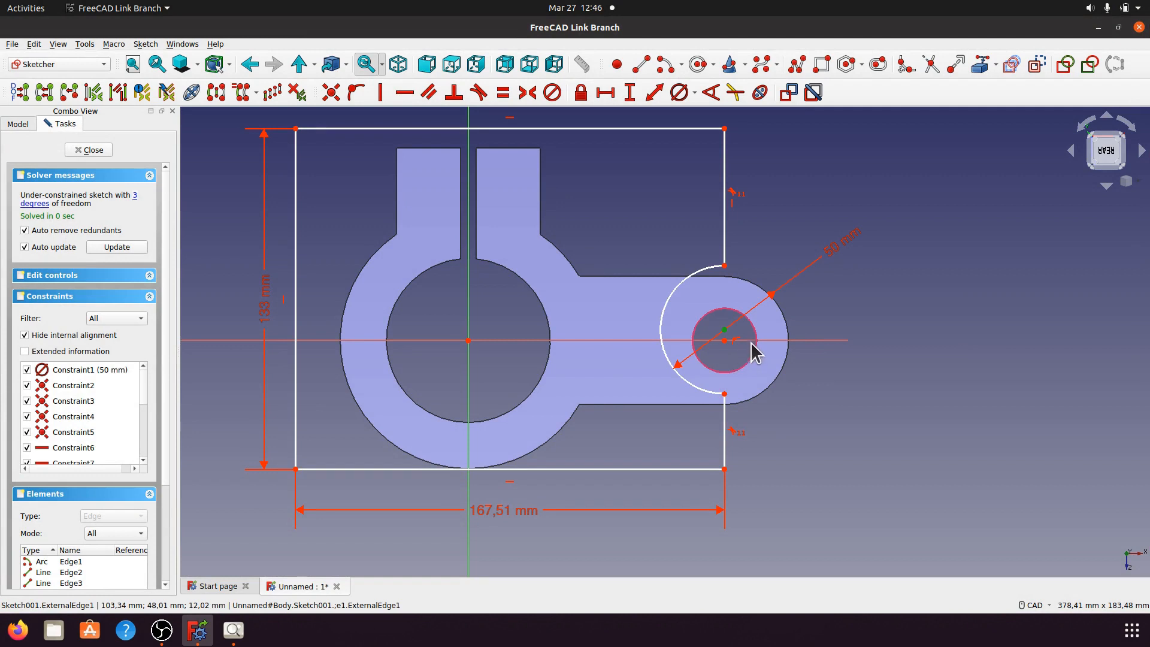
Step: Put the arc centre onto the horizontal axis, then check the remaining freedom
click(841, 340)
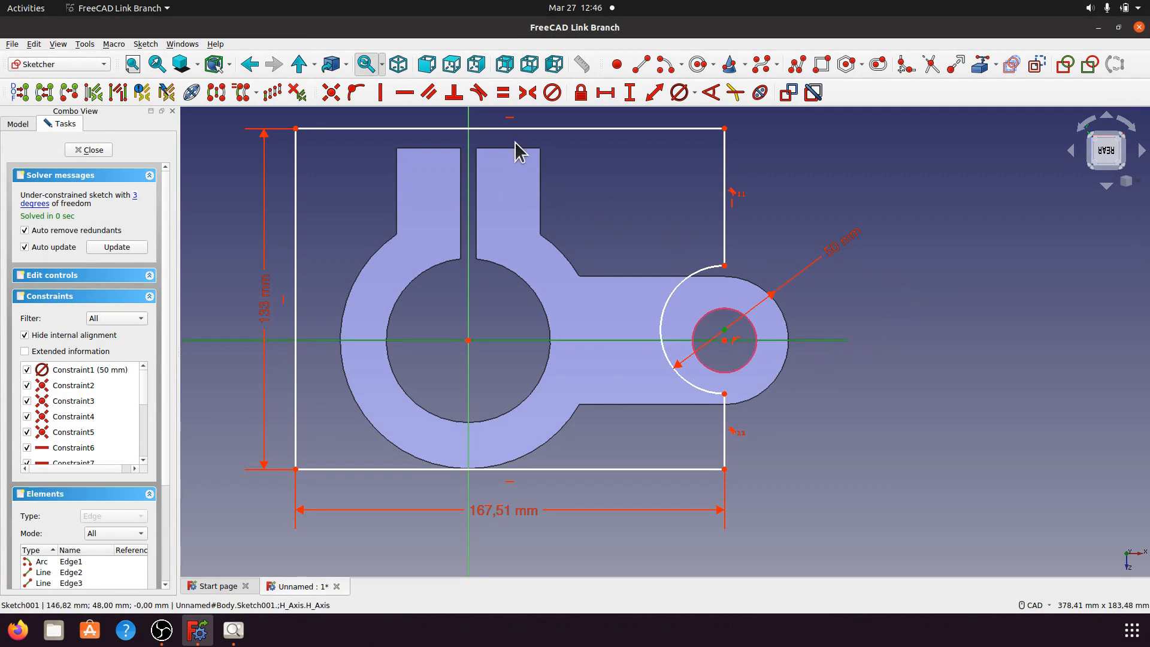
click(355, 93)
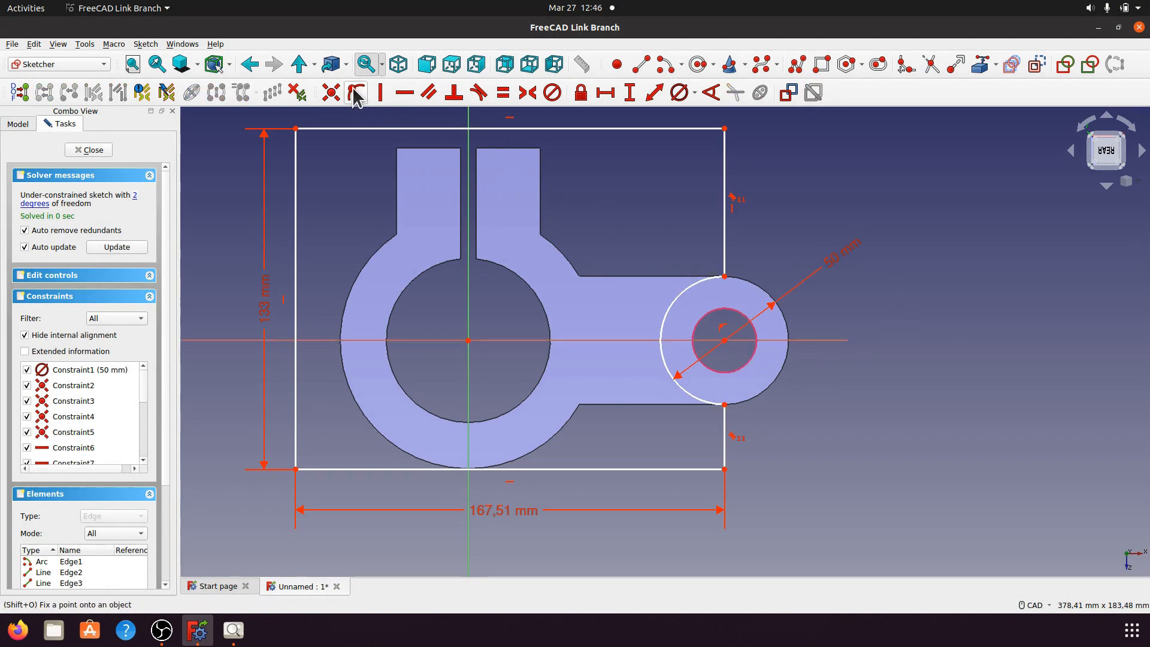
click(136, 196)
click(745, 246)
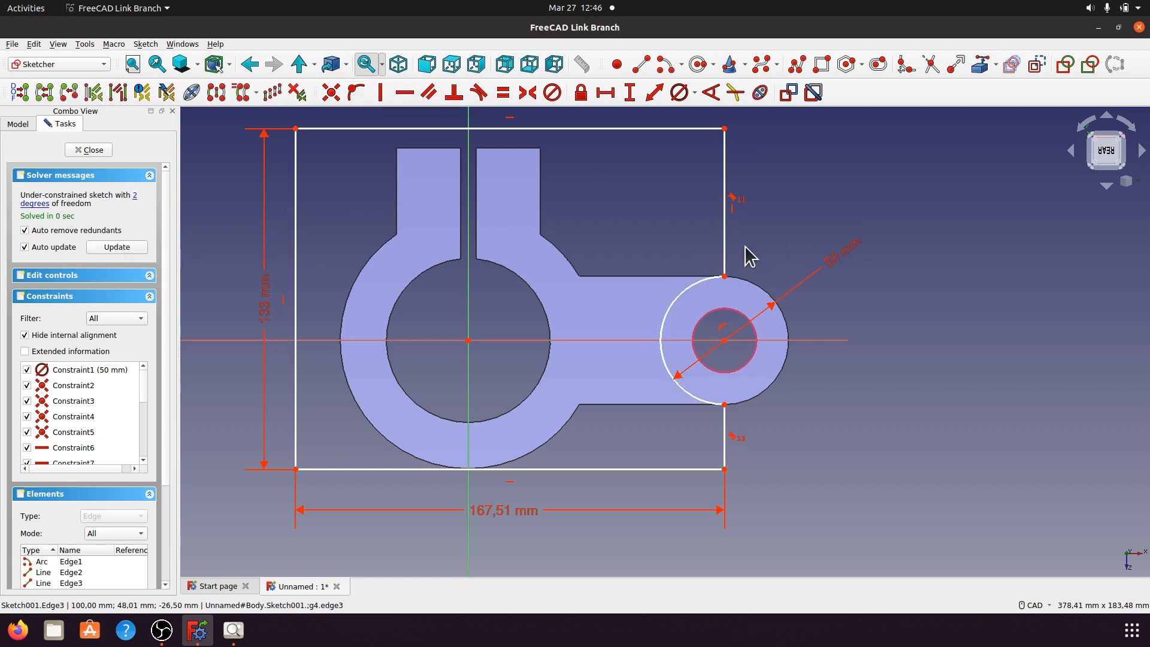
drag(721, 242, 684, 259)
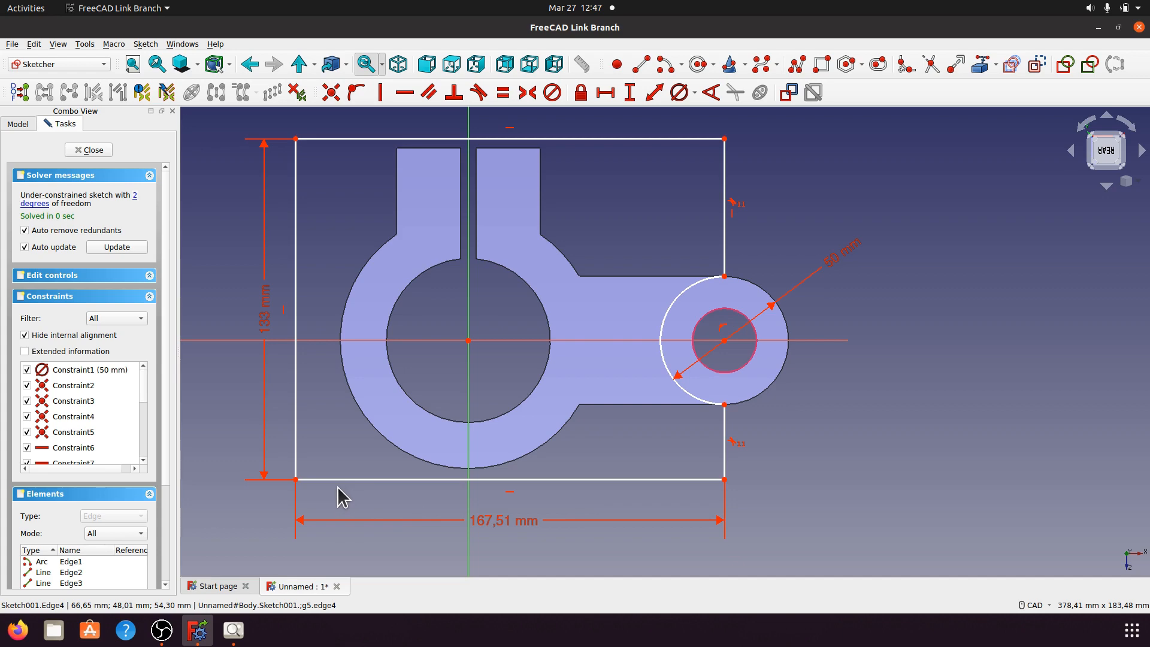
click(296, 479)
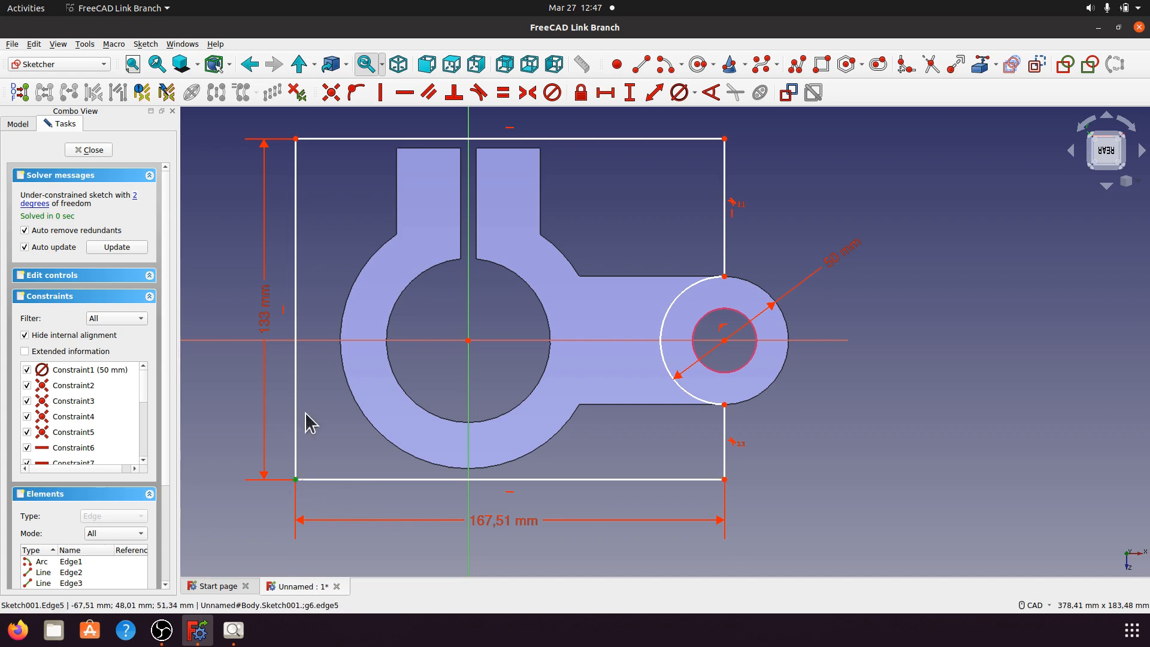
click(312, 341)
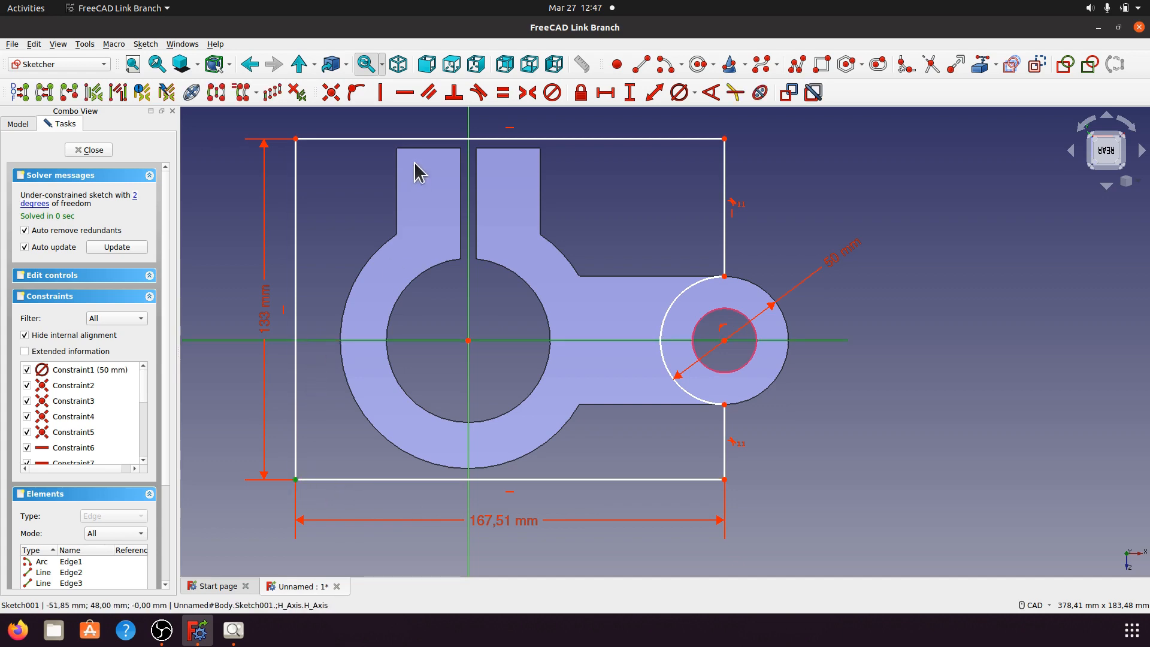
Step: Add a 54,3 mm vertical distance from the bottom-left corner; the 67,51 mm horizontal distance is rejected
click(623, 101)
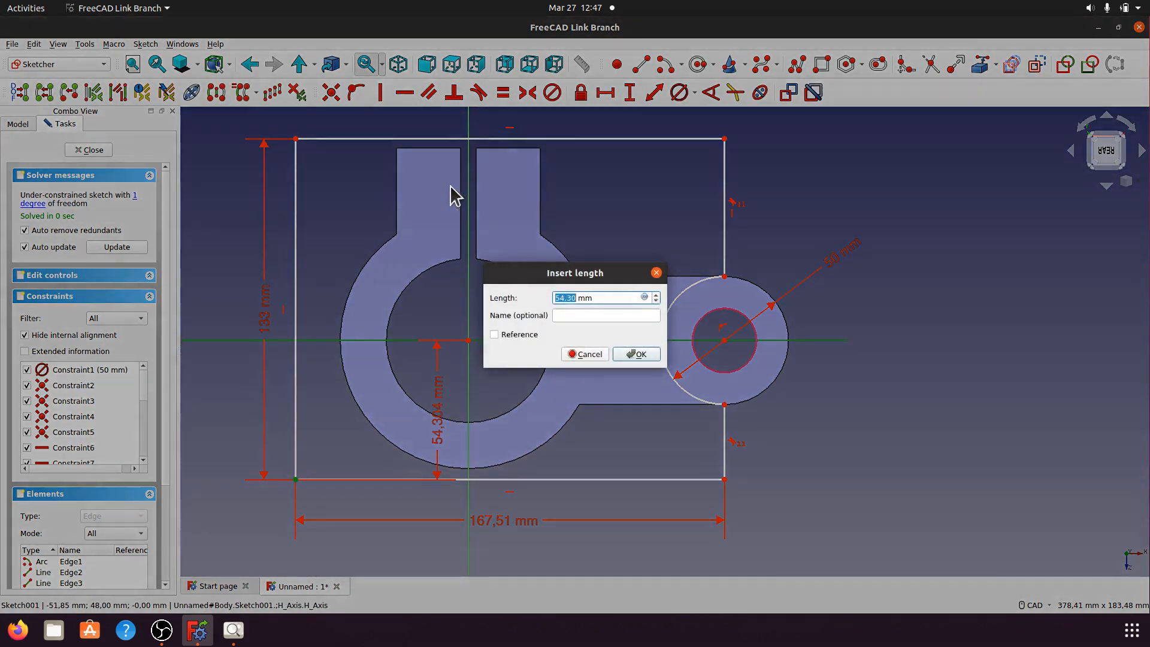
click(635, 355)
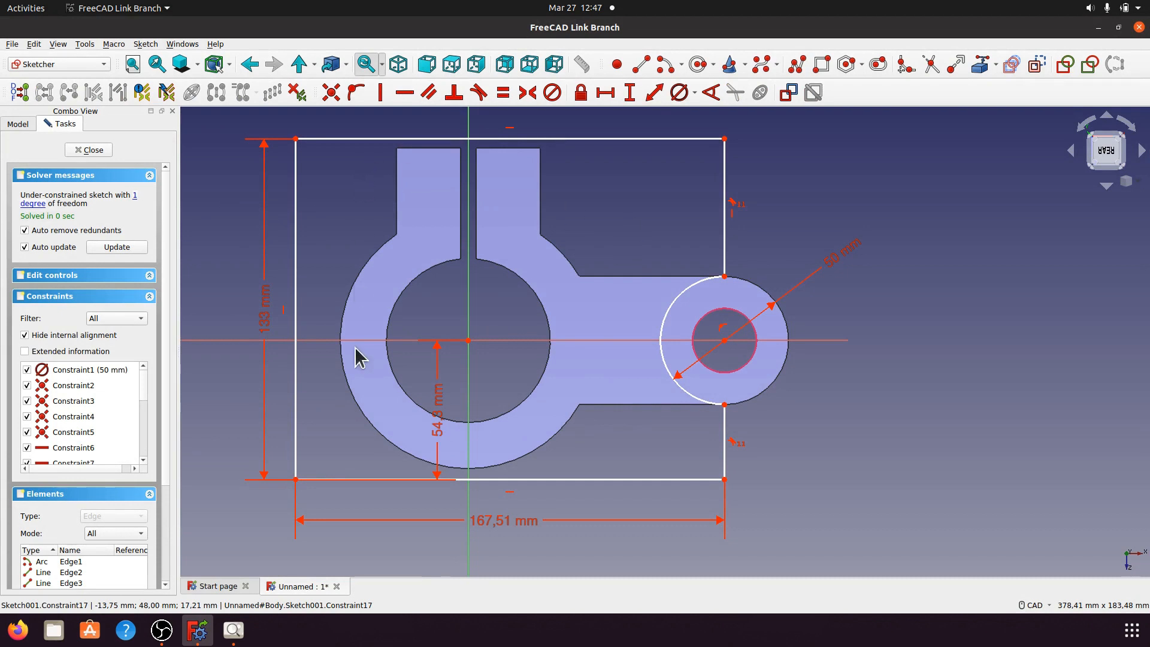
click(295, 479)
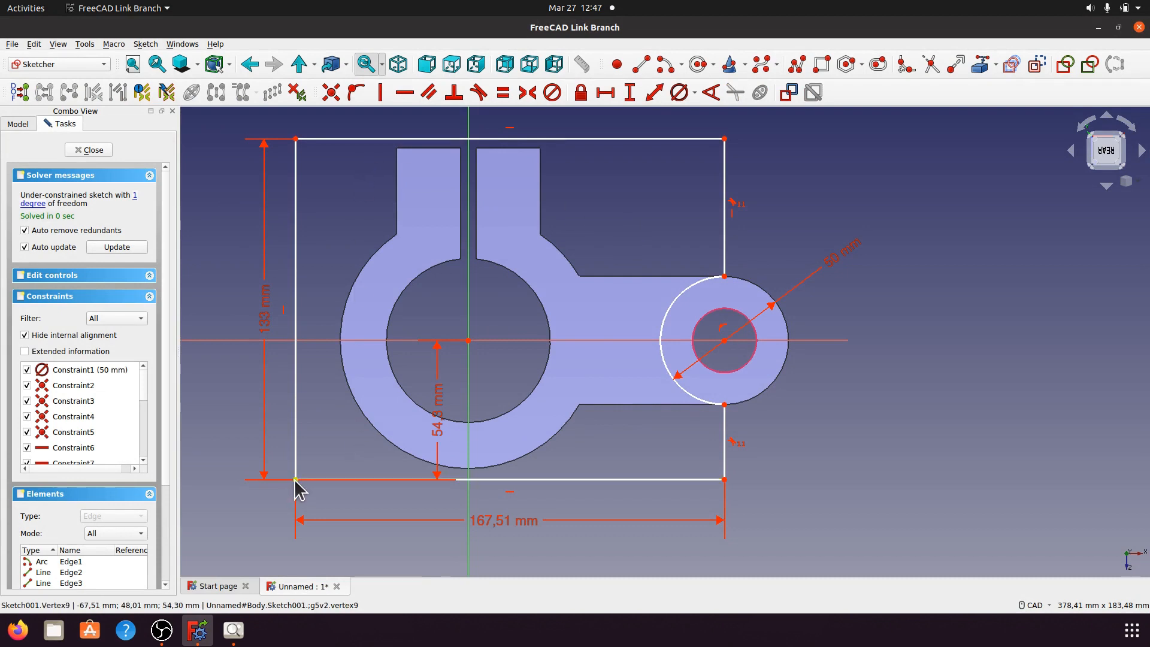
click(467, 500)
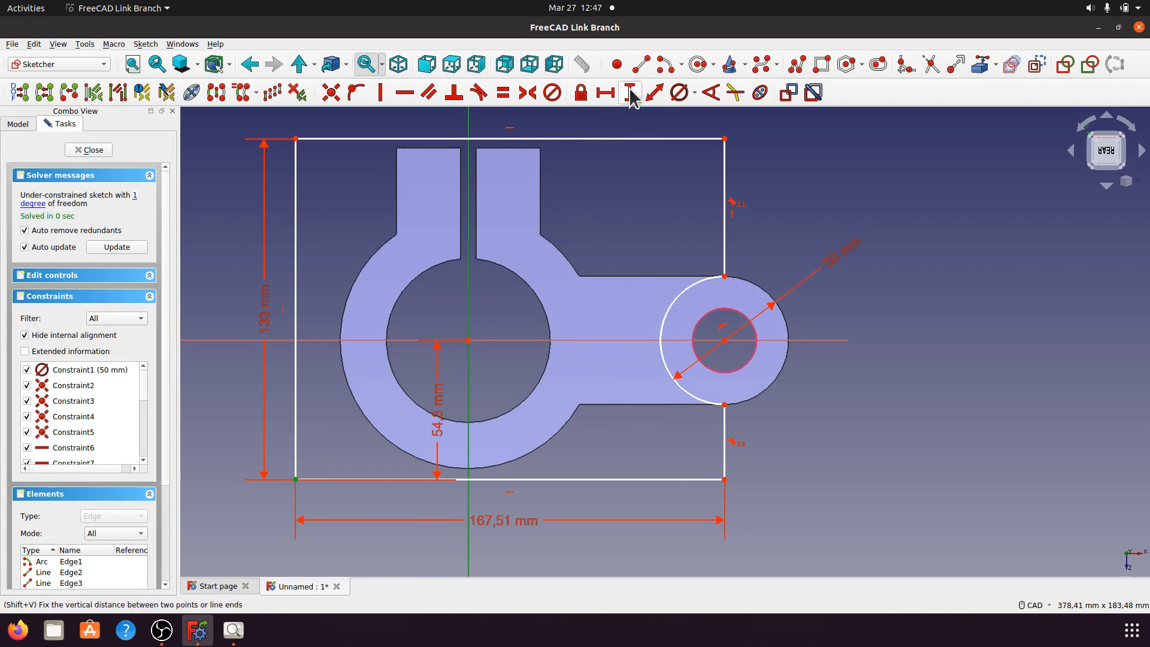
click(605, 92)
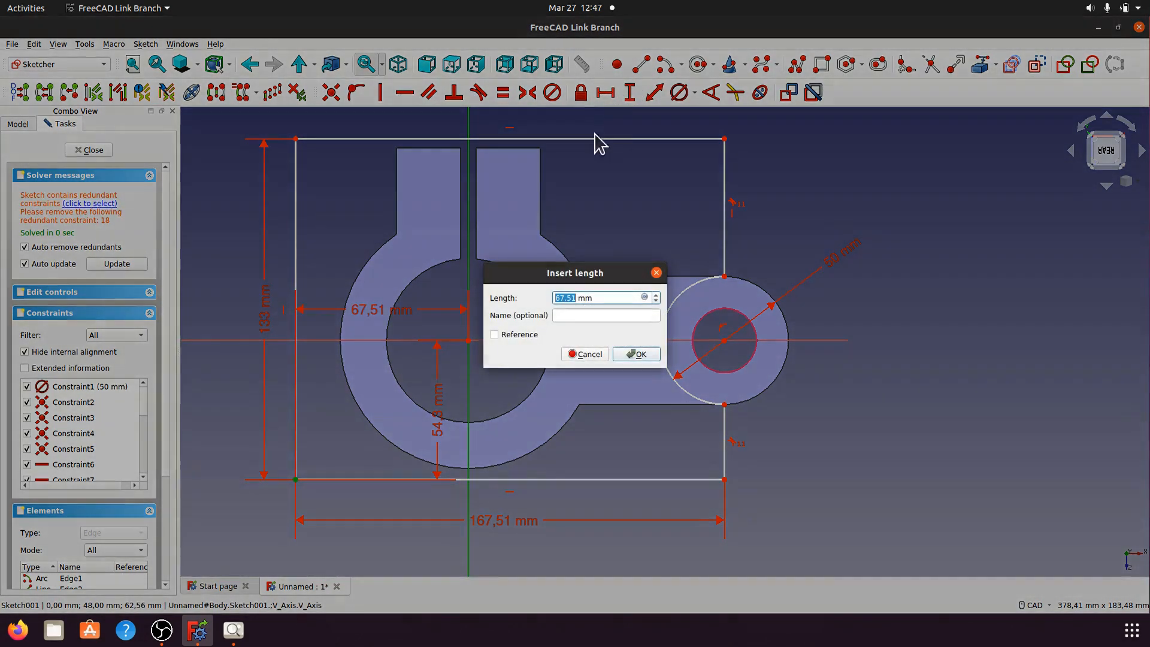
click(636, 354)
click(673, 304)
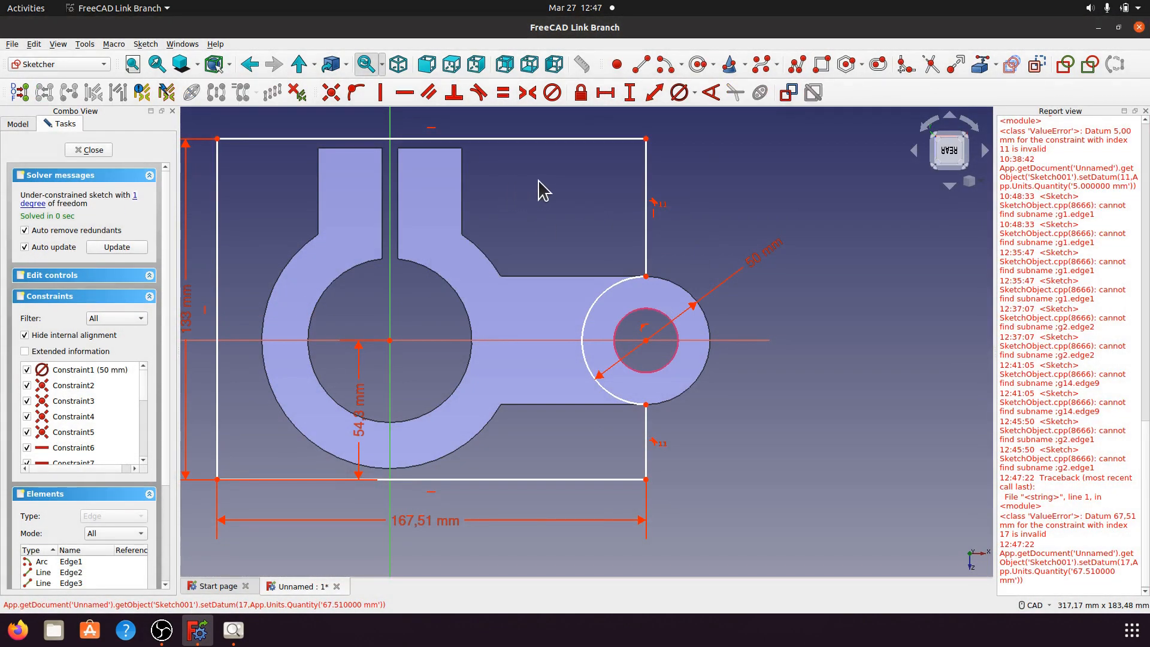
click(1145, 112)
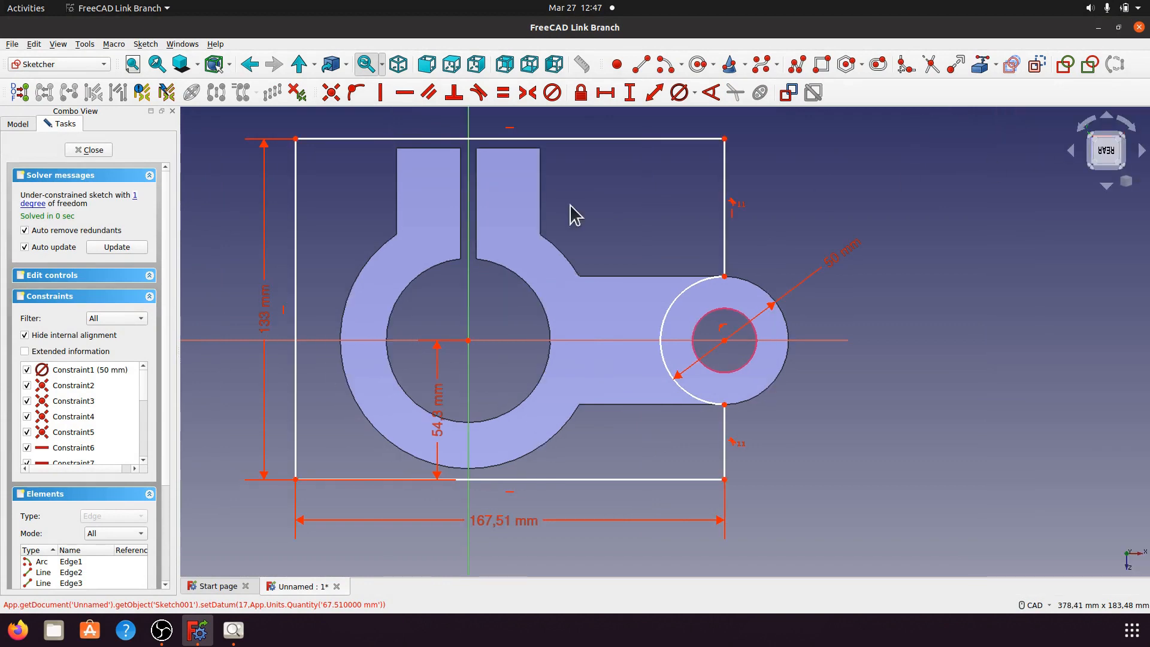
Step: Try a 25 mm vertical distance between circle centre and arc end; it is rejected
click(136, 196)
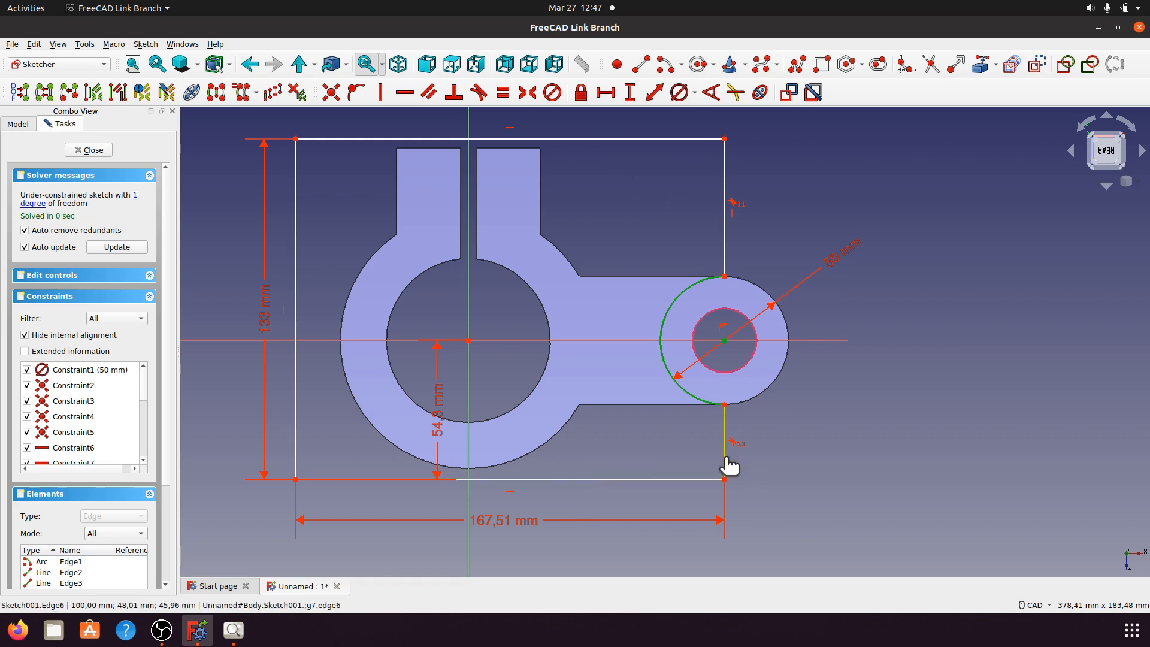
click(646, 458)
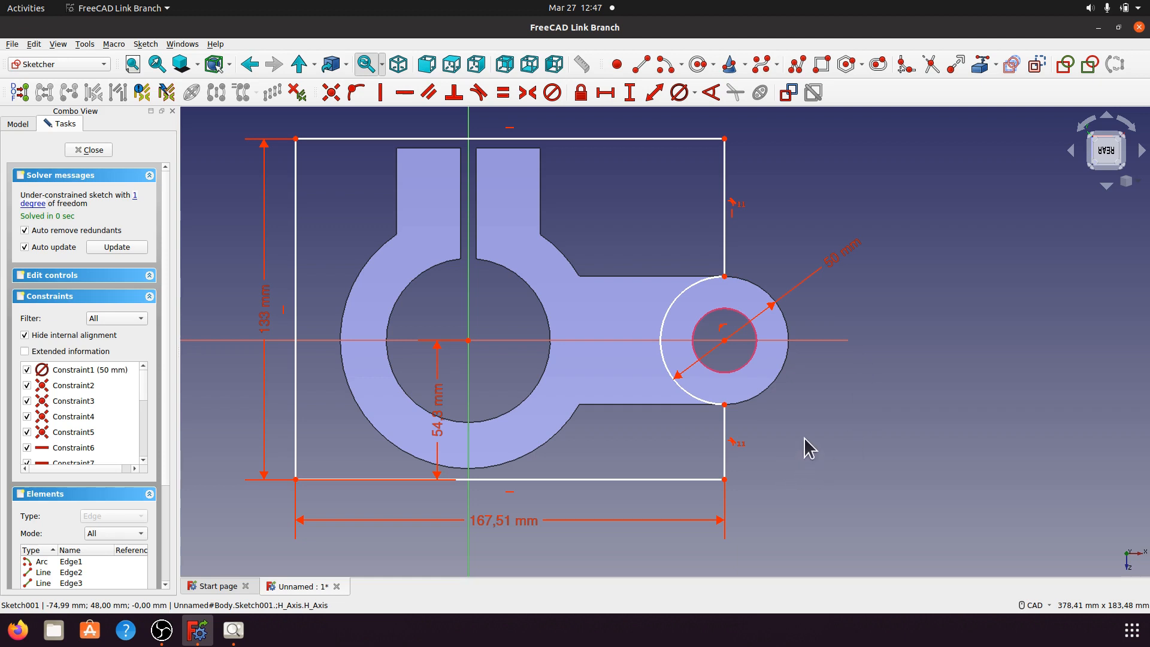
click(725, 341)
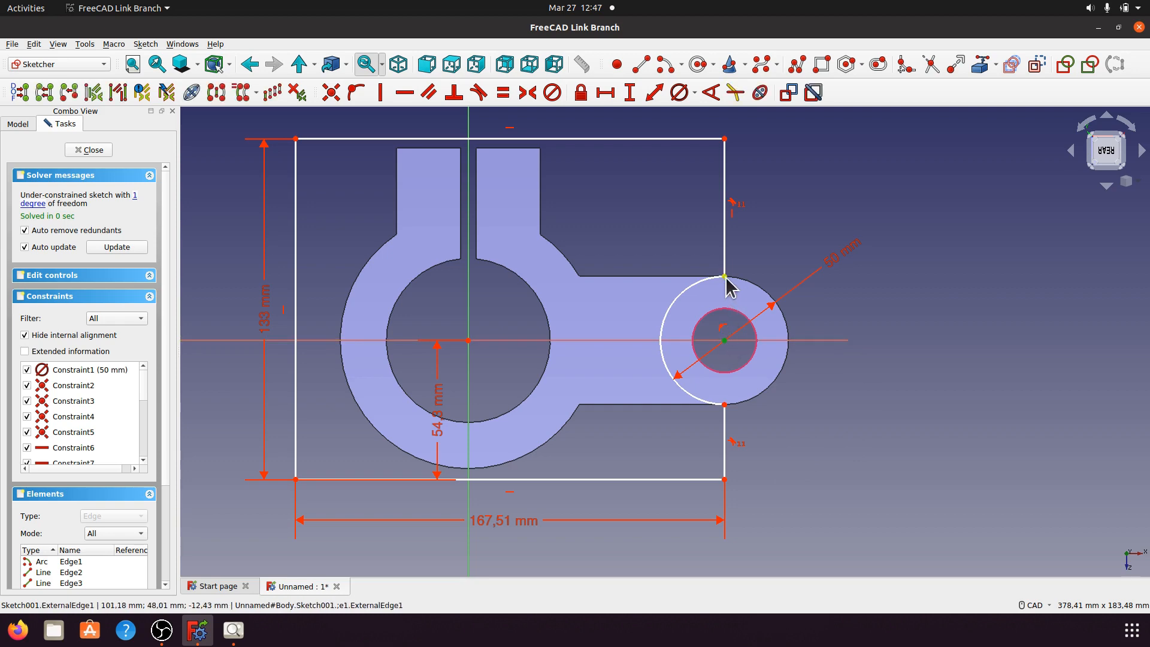
click(724, 277)
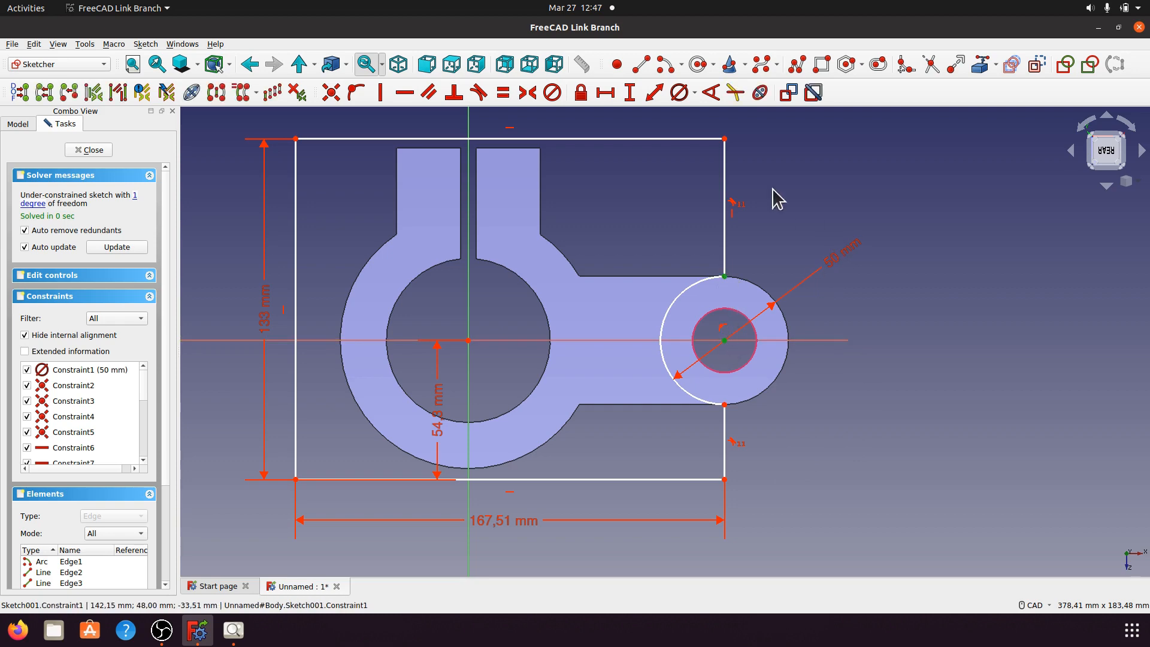
click(629, 93)
click(634, 354)
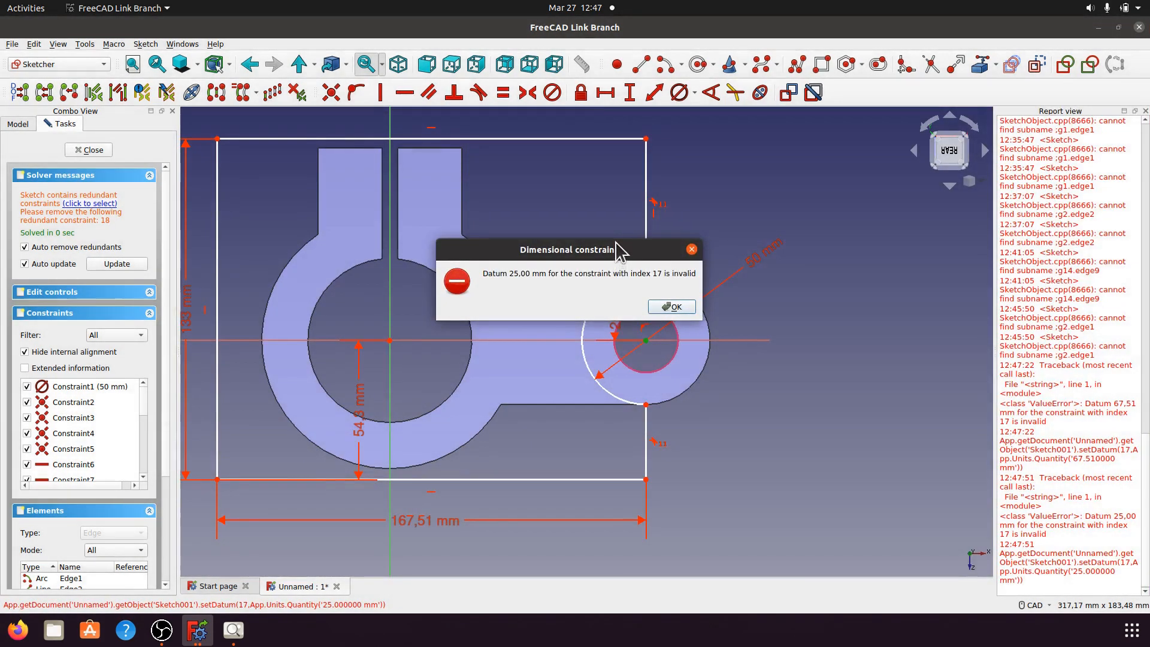
click(672, 306)
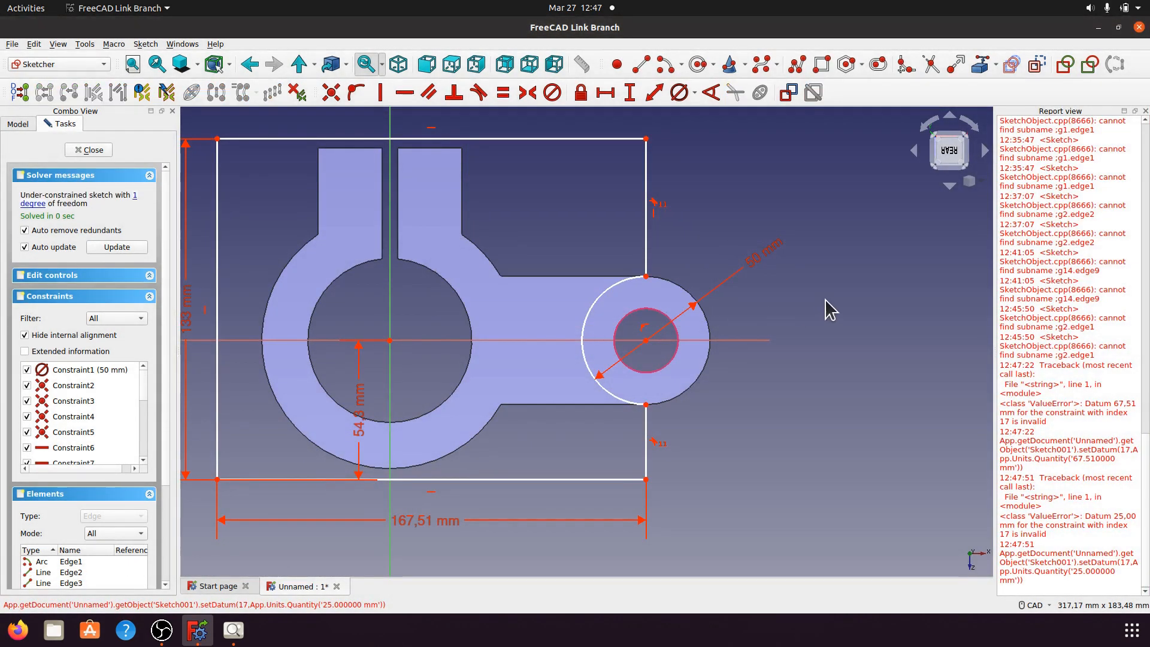
click(1144, 111)
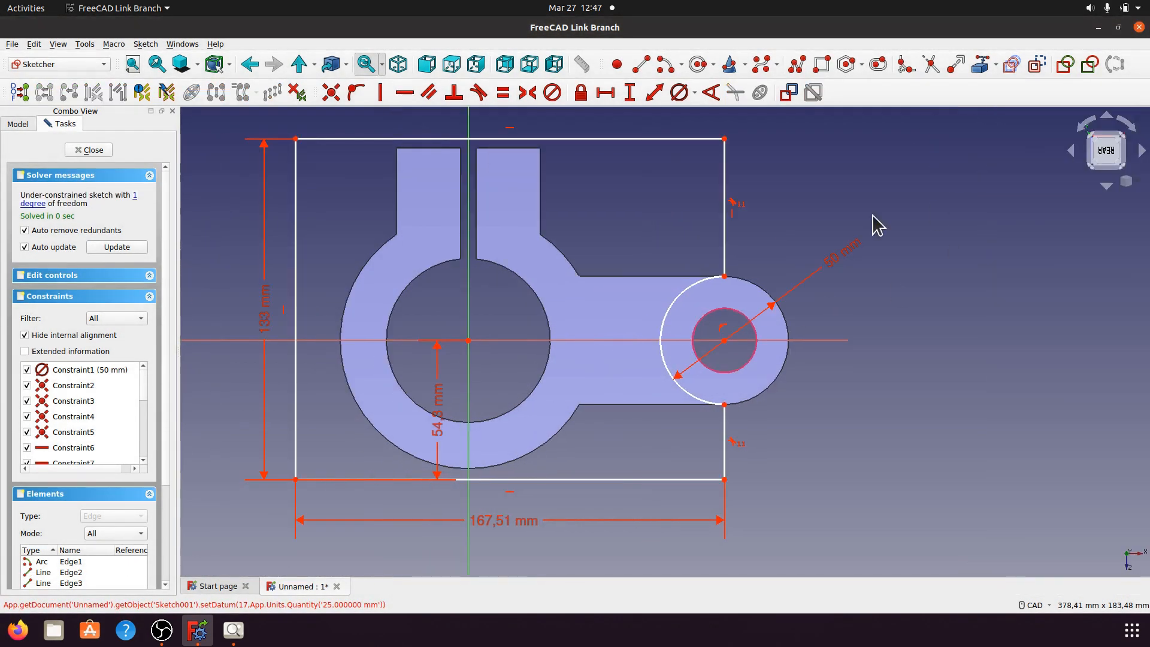
Step: Try a 100 mm horizontal distance from the top-right corner to the vertical axis; it is rejected
click(135, 196)
click(866, 441)
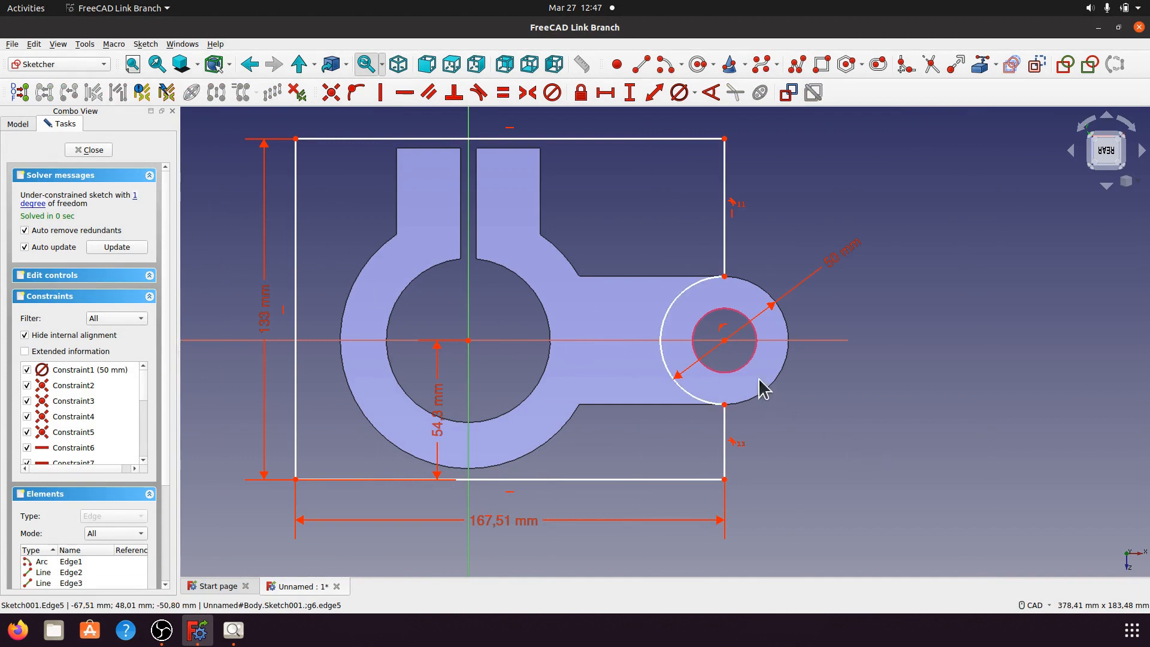
click(725, 341)
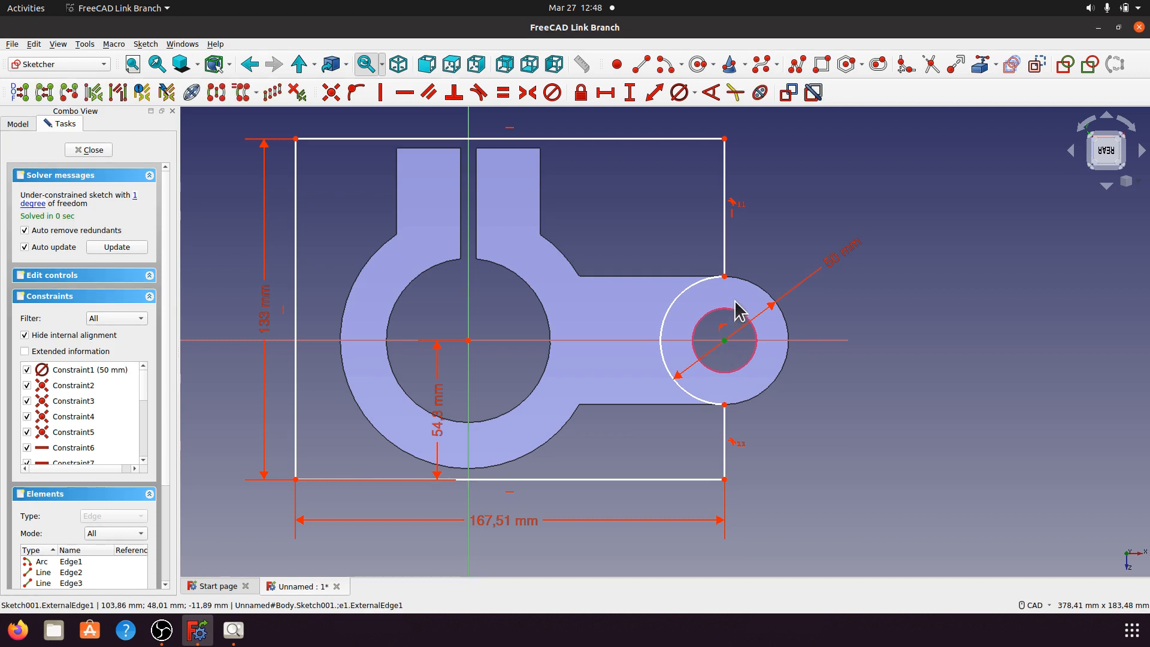
click(774, 256)
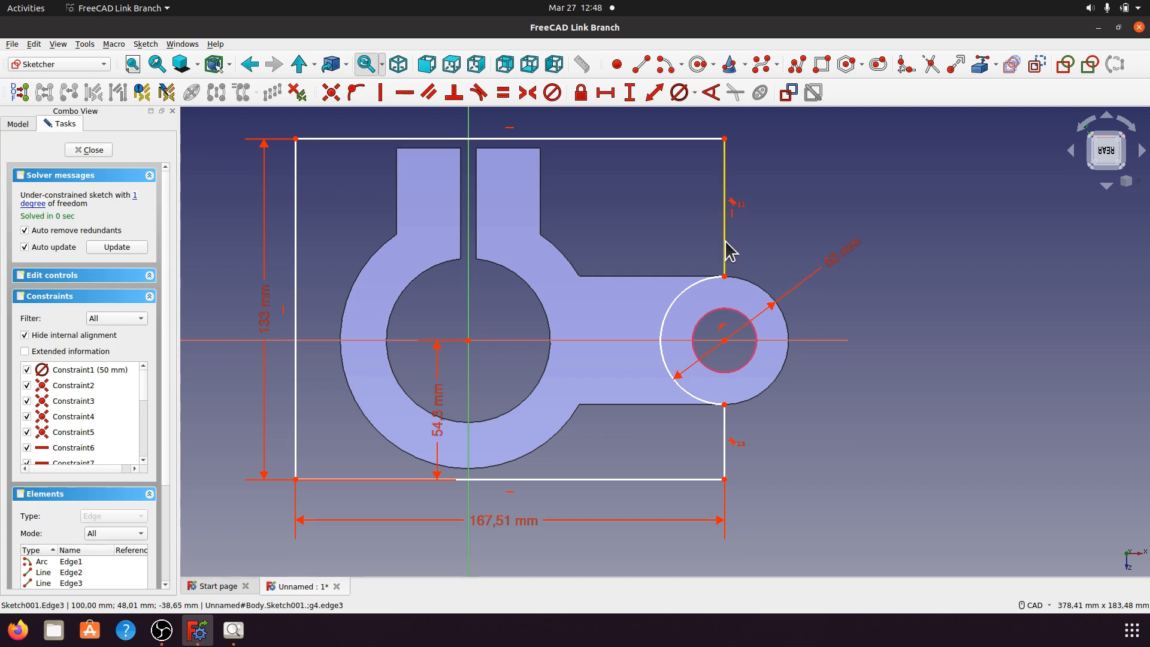
click(724, 139)
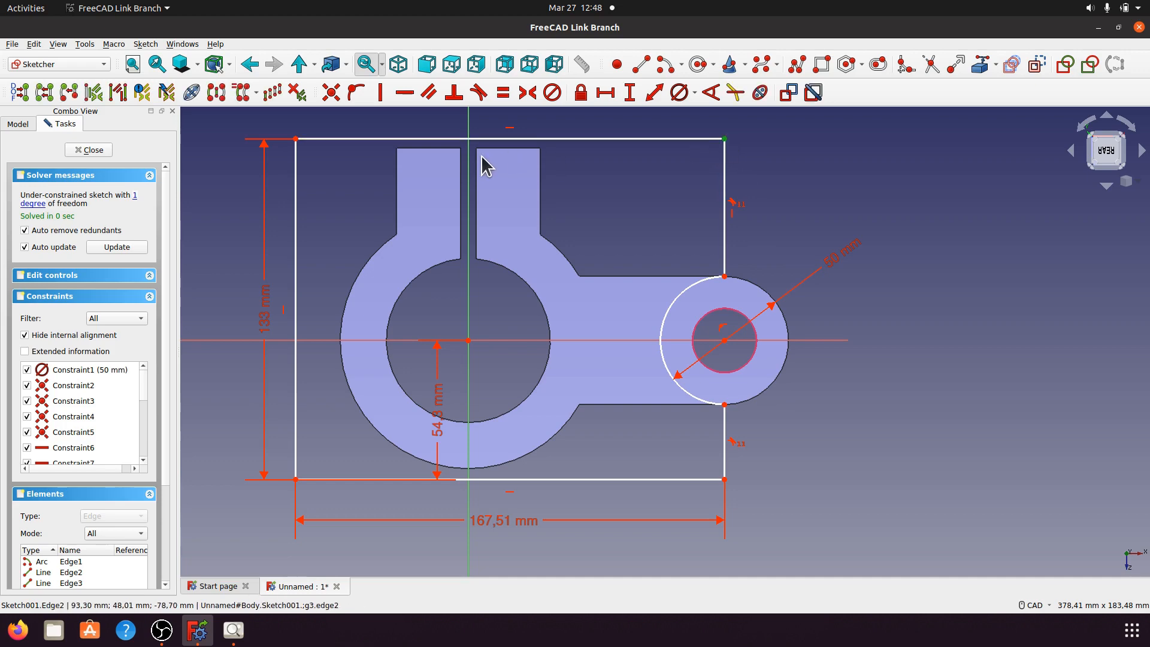
click(471, 161)
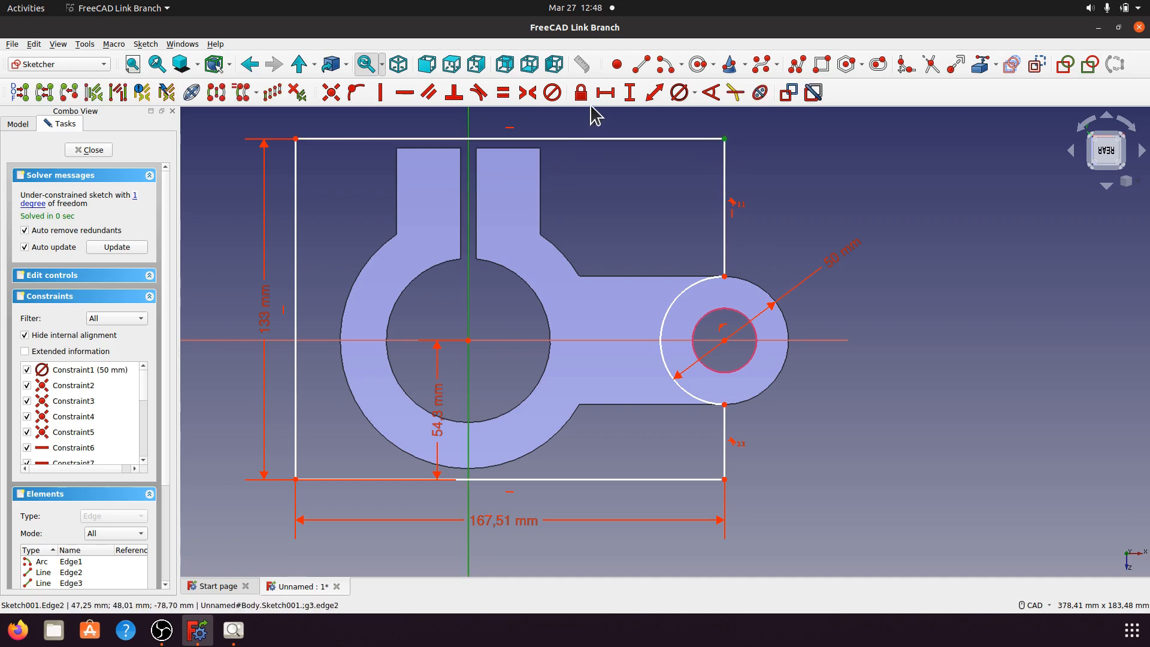
click(605, 92)
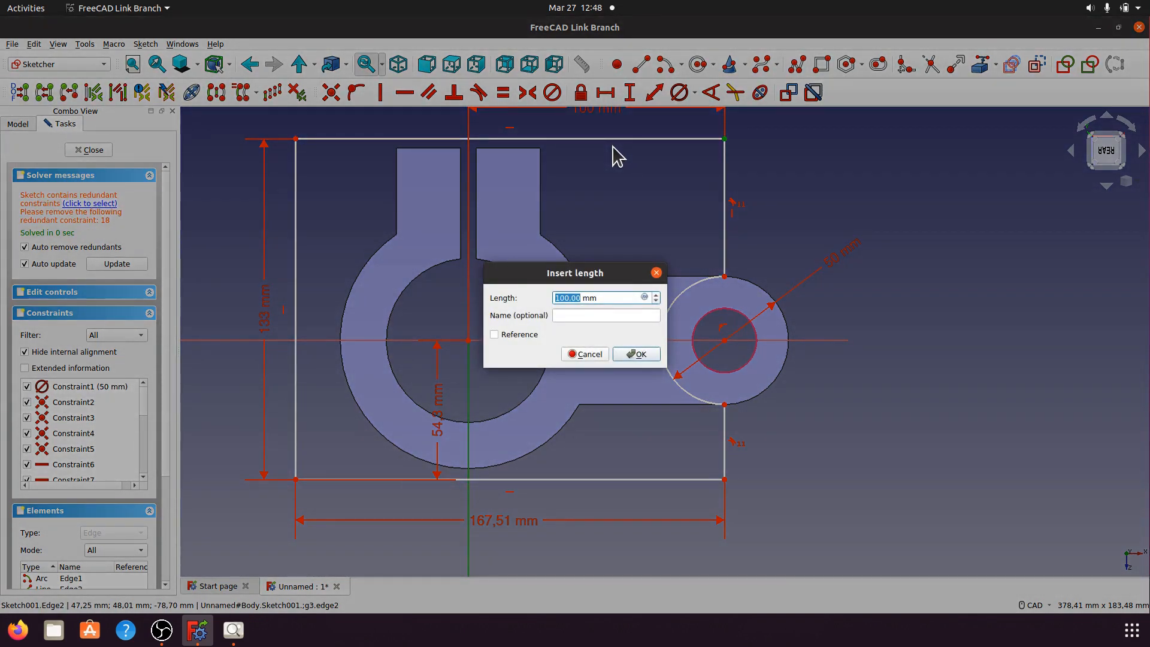
click(638, 354)
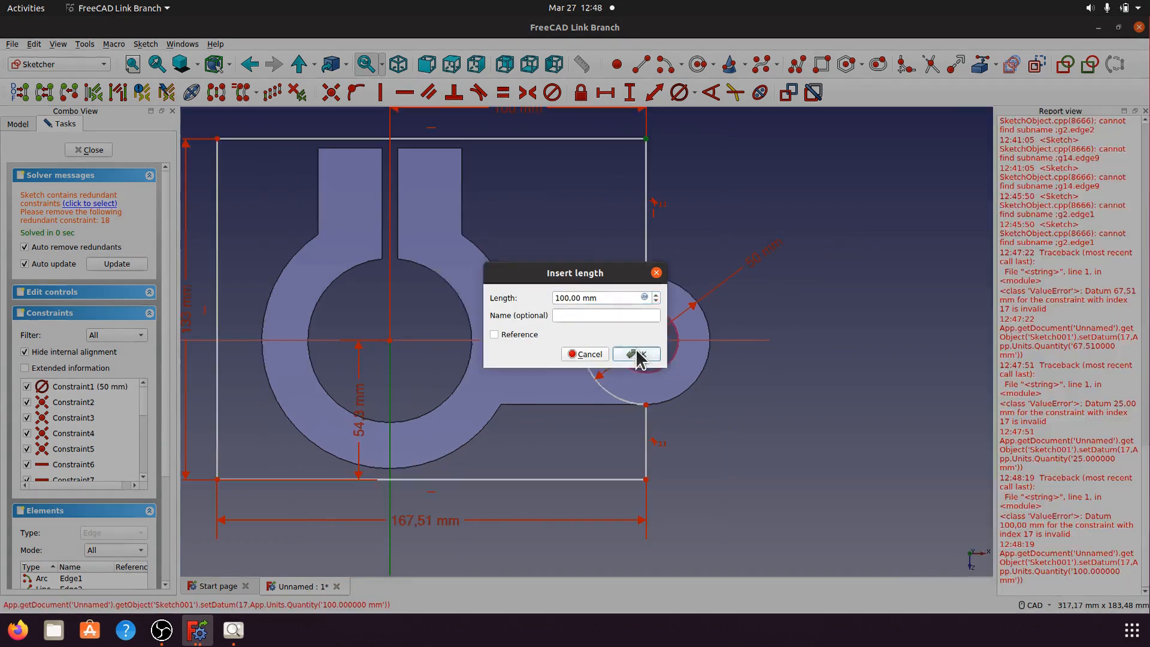
click(674, 307)
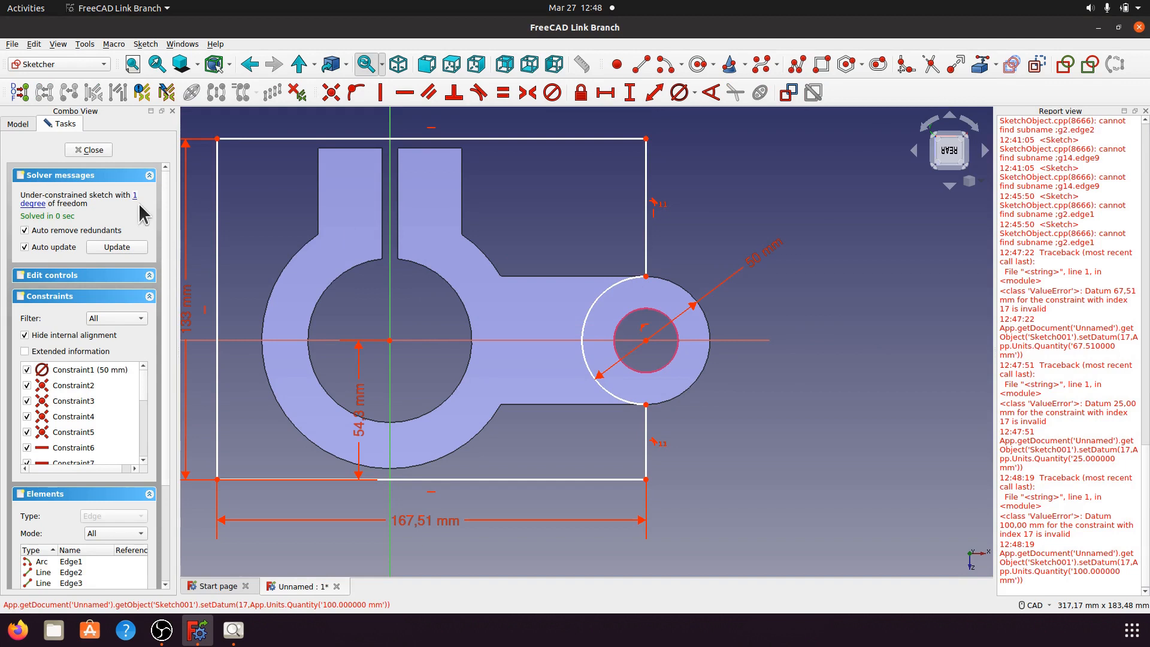
Step: Select the outer arc and hole centre, attempting coincident and distance constraints that are refused
click(597, 384)
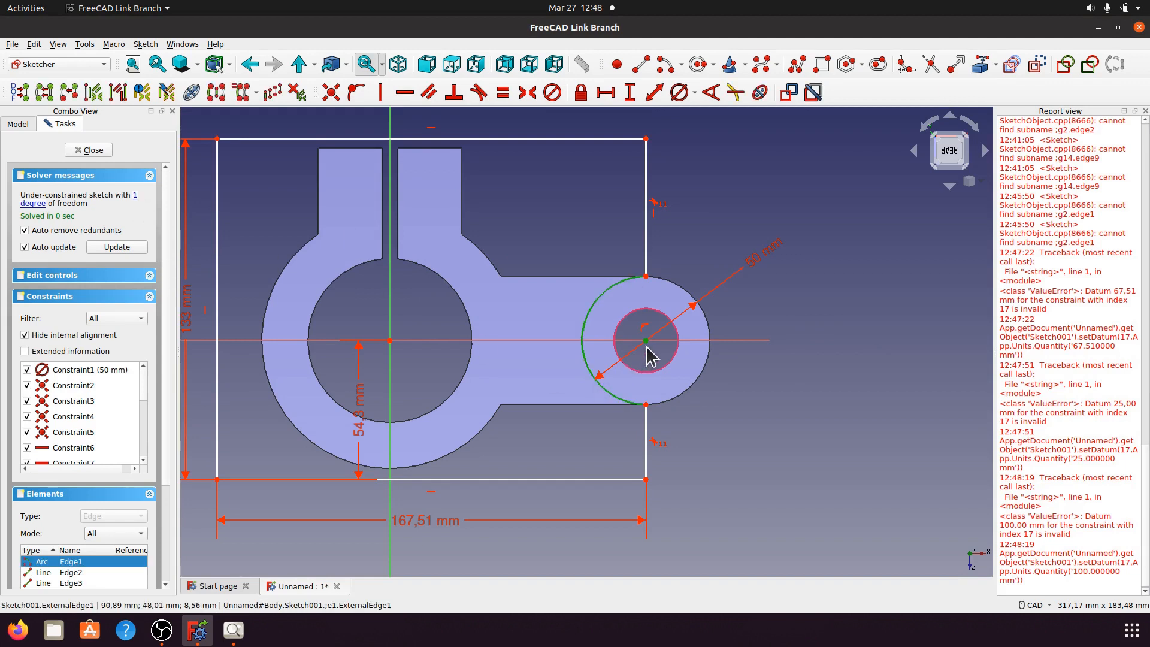
drag(649, 339, 661, 350)
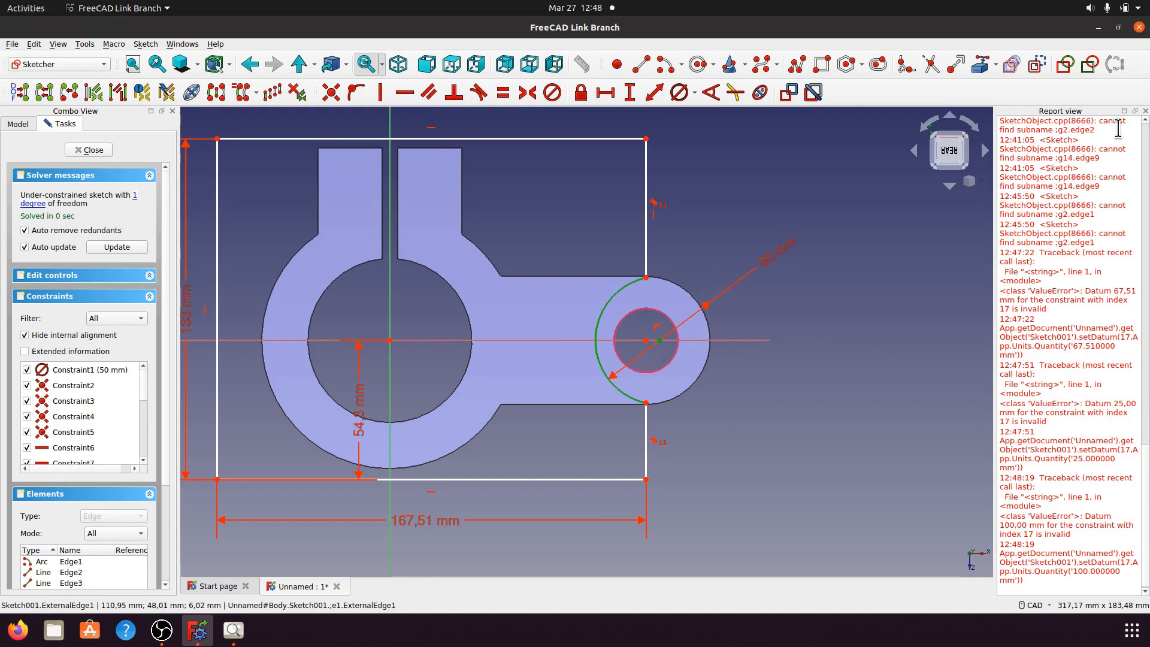
click(1144, 111)
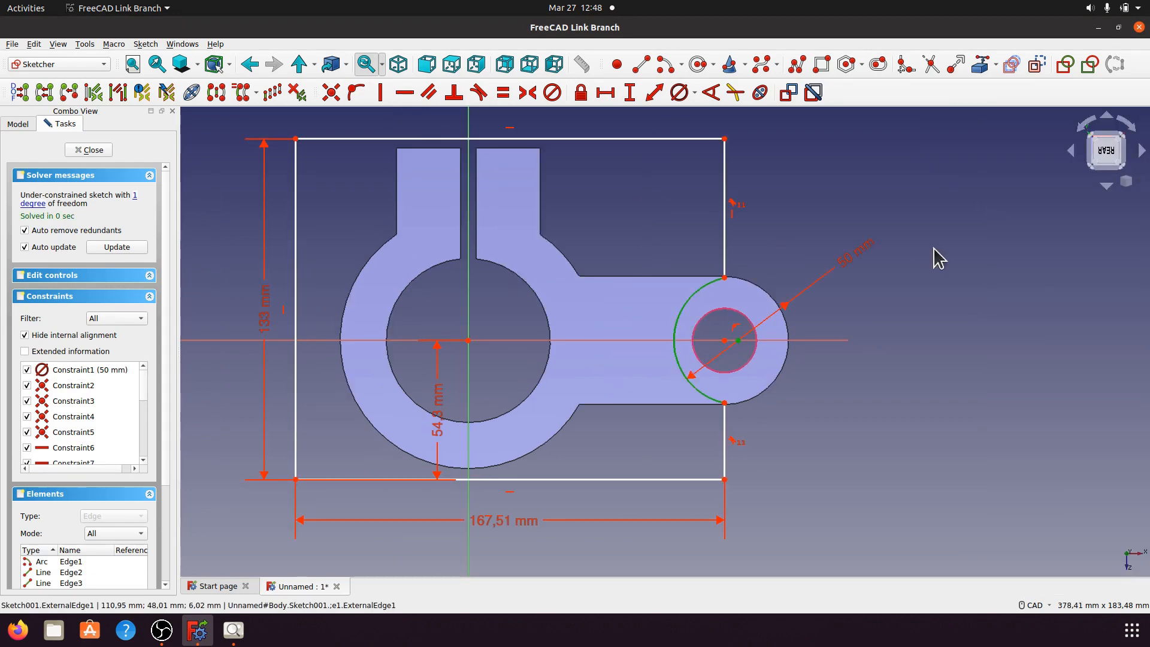
click(725, 342)
click(332, 94)
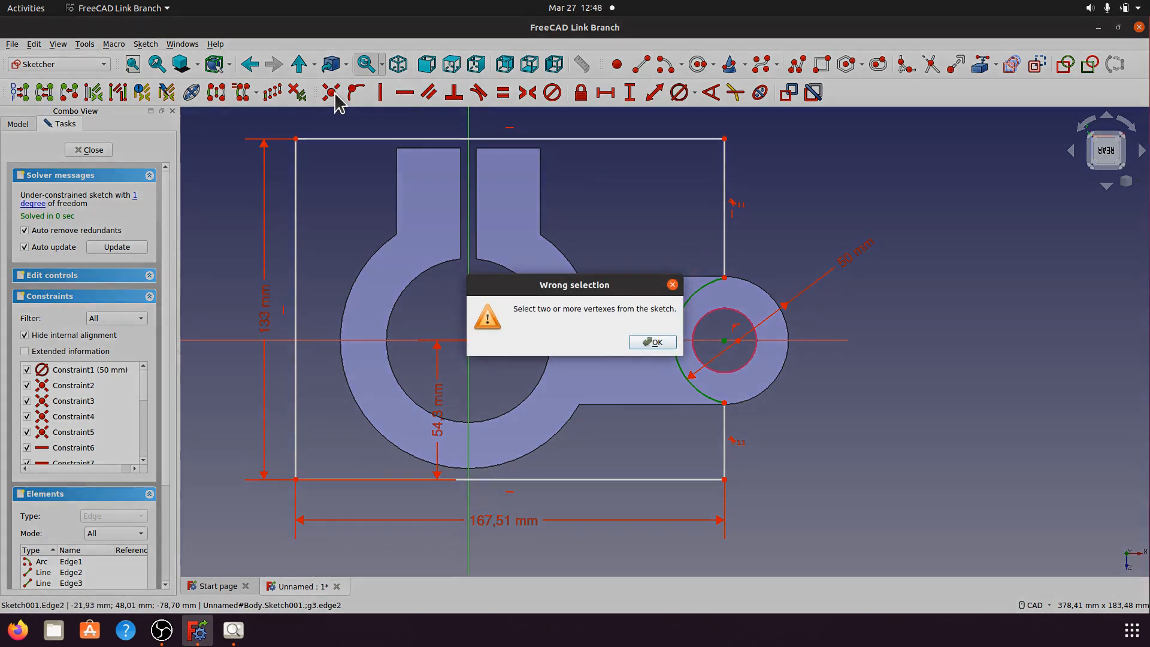
click(650, 342)
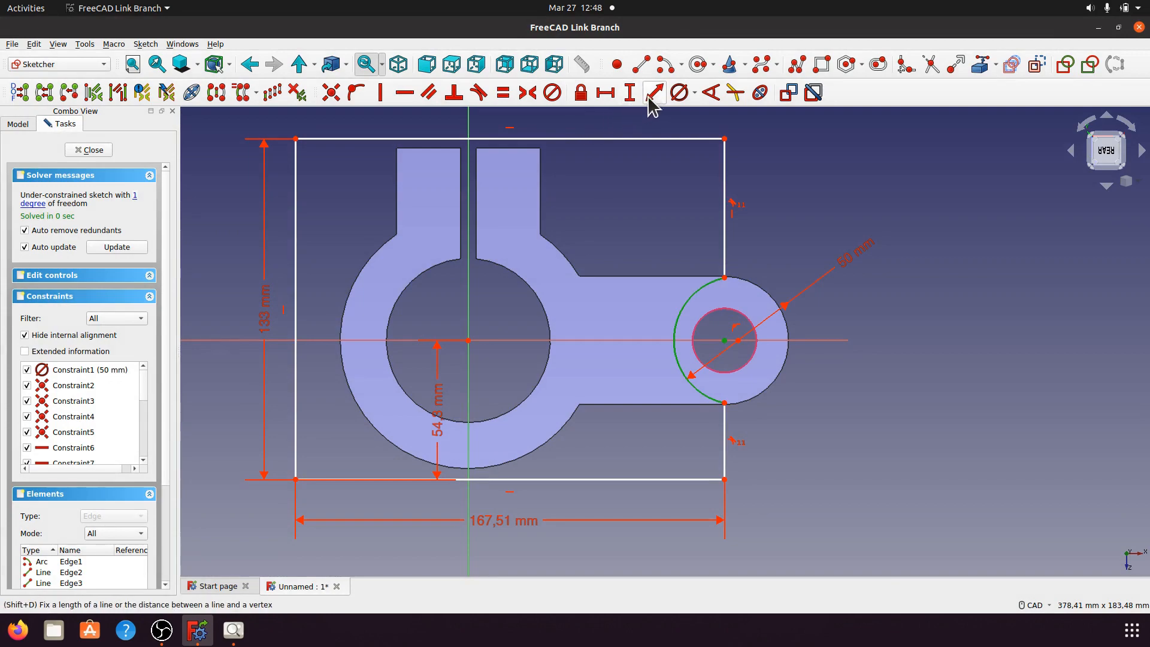
click(605, 92)
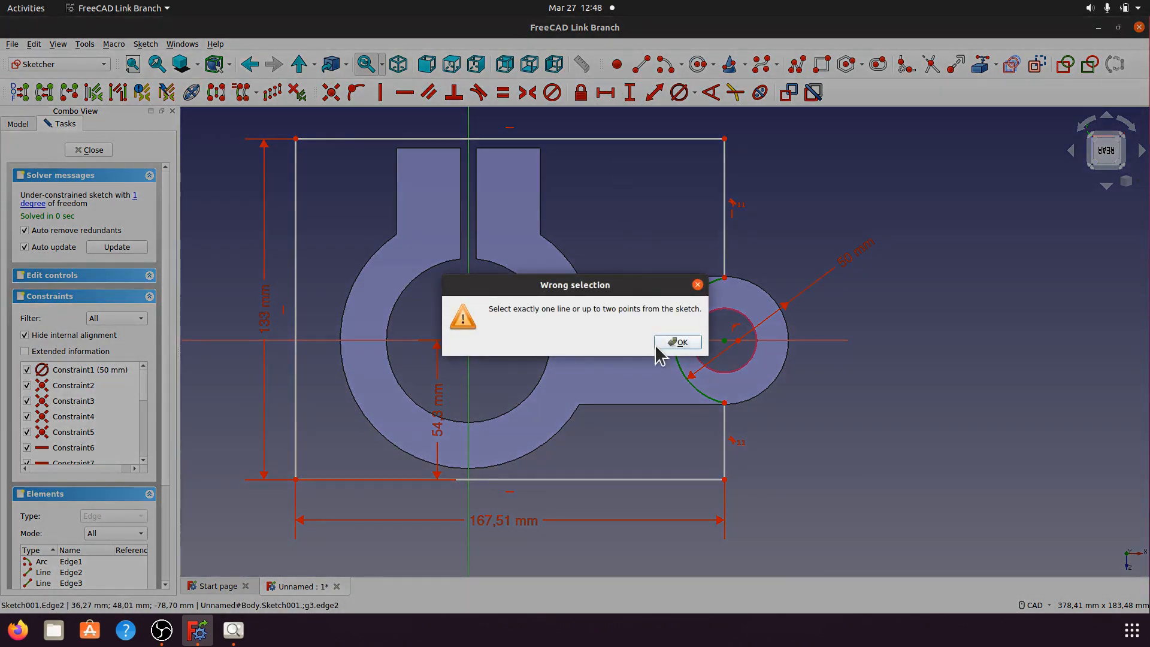
click(672, 342)
click(654, 93)
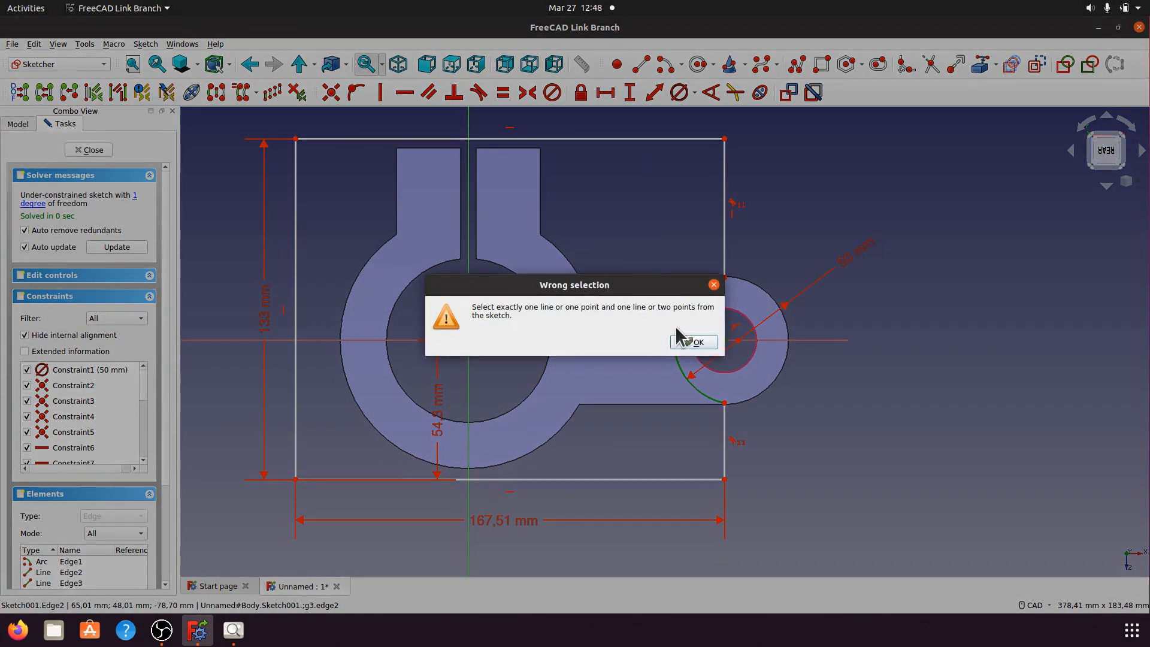
click(685, 342)
click(804, 364)
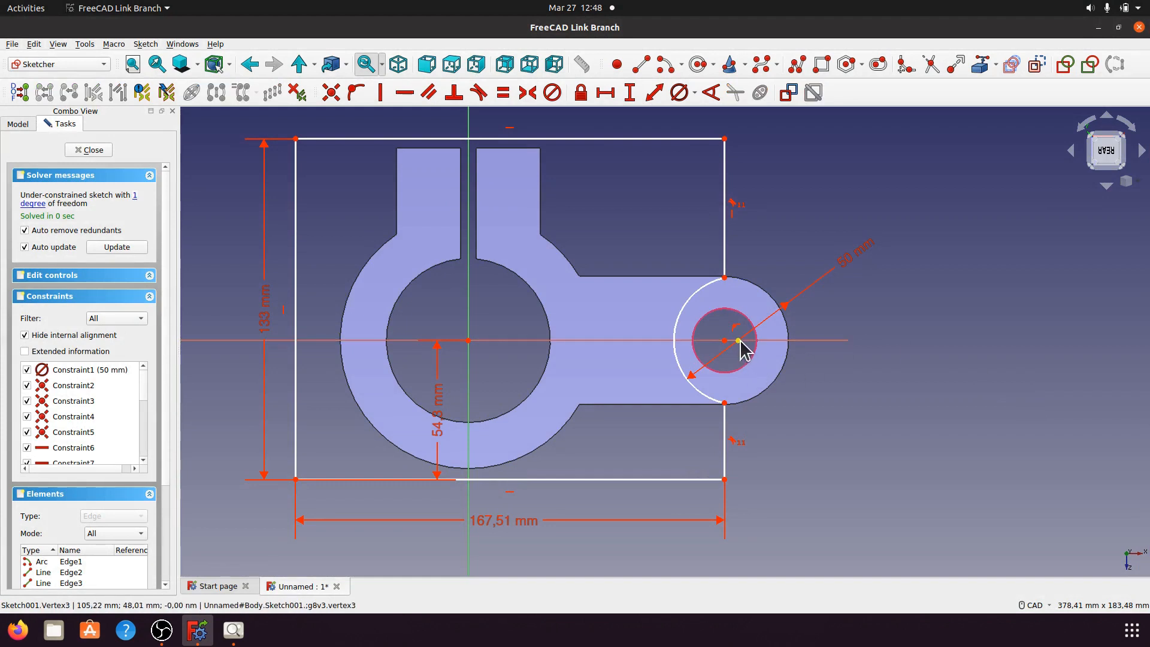
Step: Drag the outer arc's centre onto the hole centre and make them coincident
drag(740, 340, 718, 352)
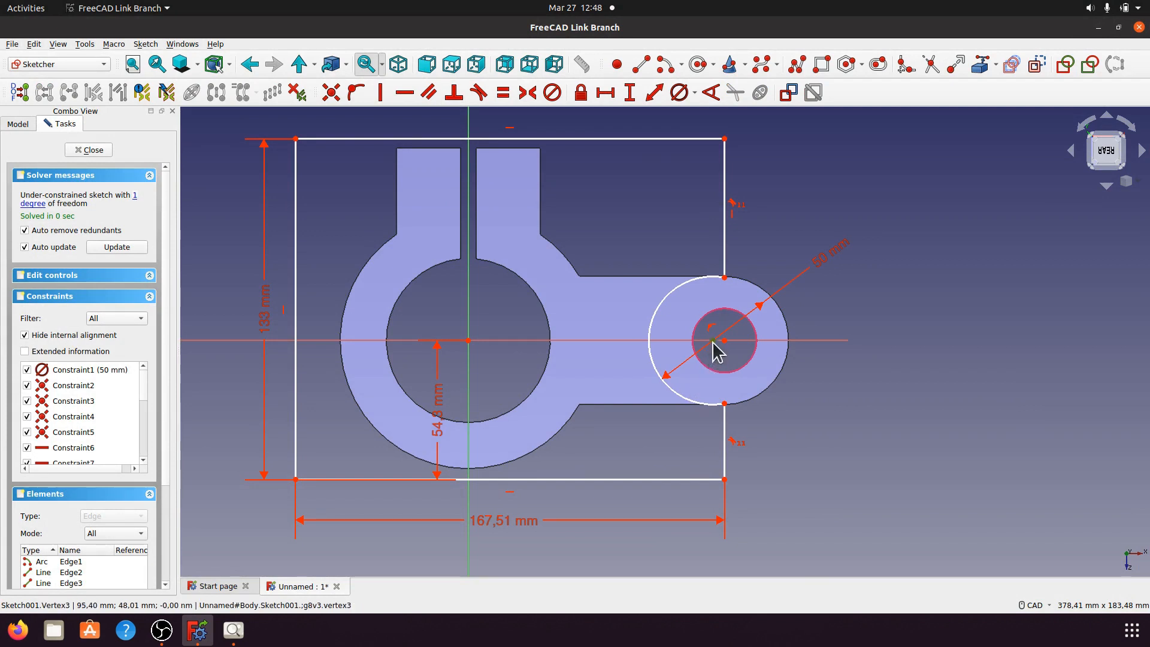
click(712, 341)
click(723, 340)
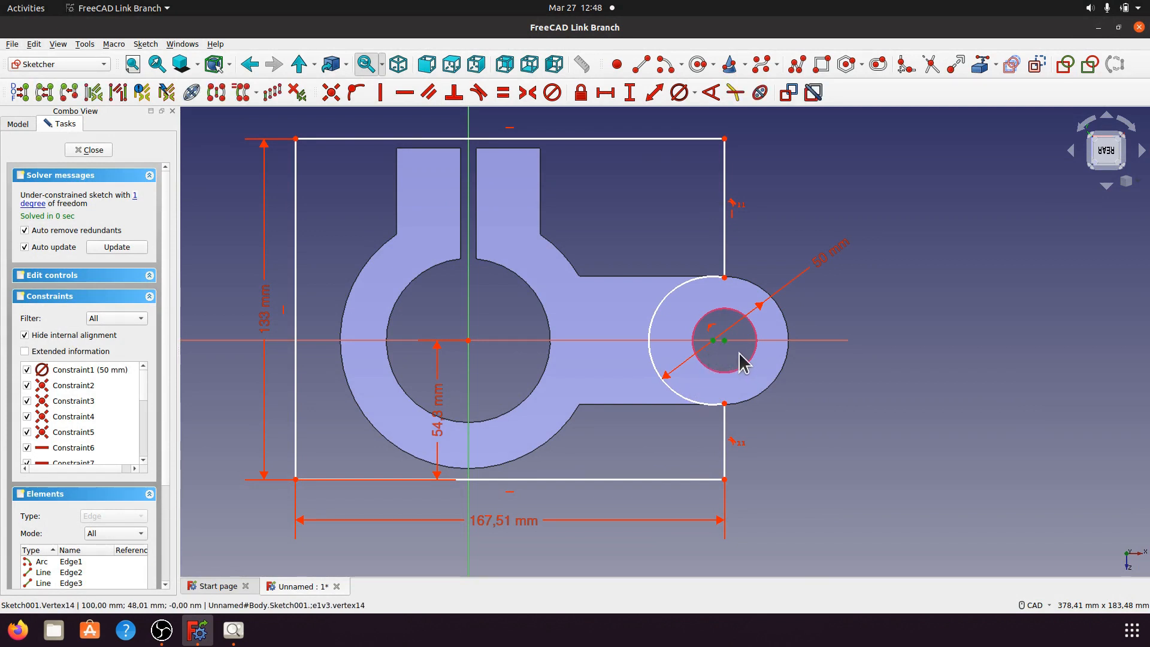
click(331, 93)
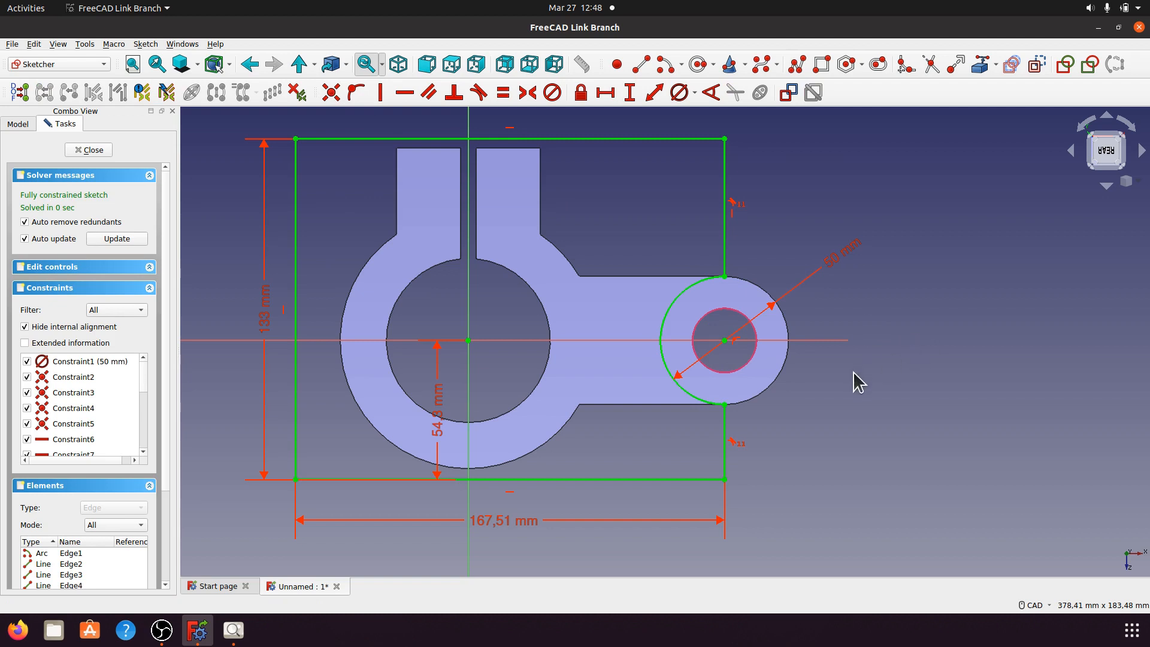
Step: Close the sketch and pocket it 8 mm into the bracket
click(92, 151)
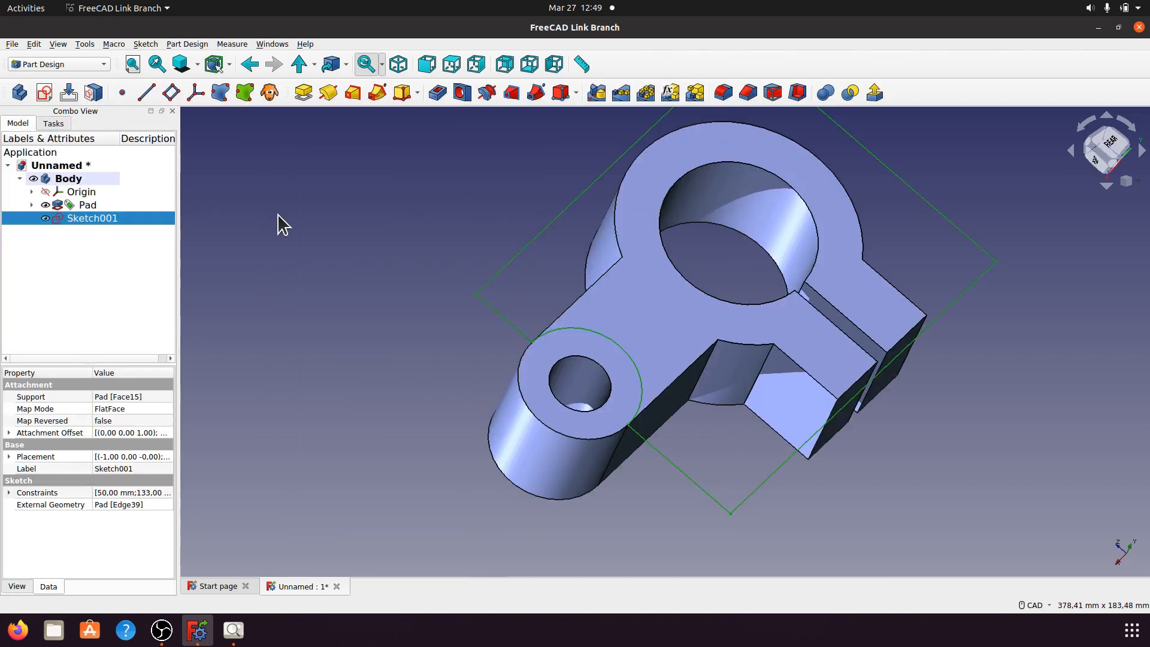
middle_drag(413, 367, 338, 320)
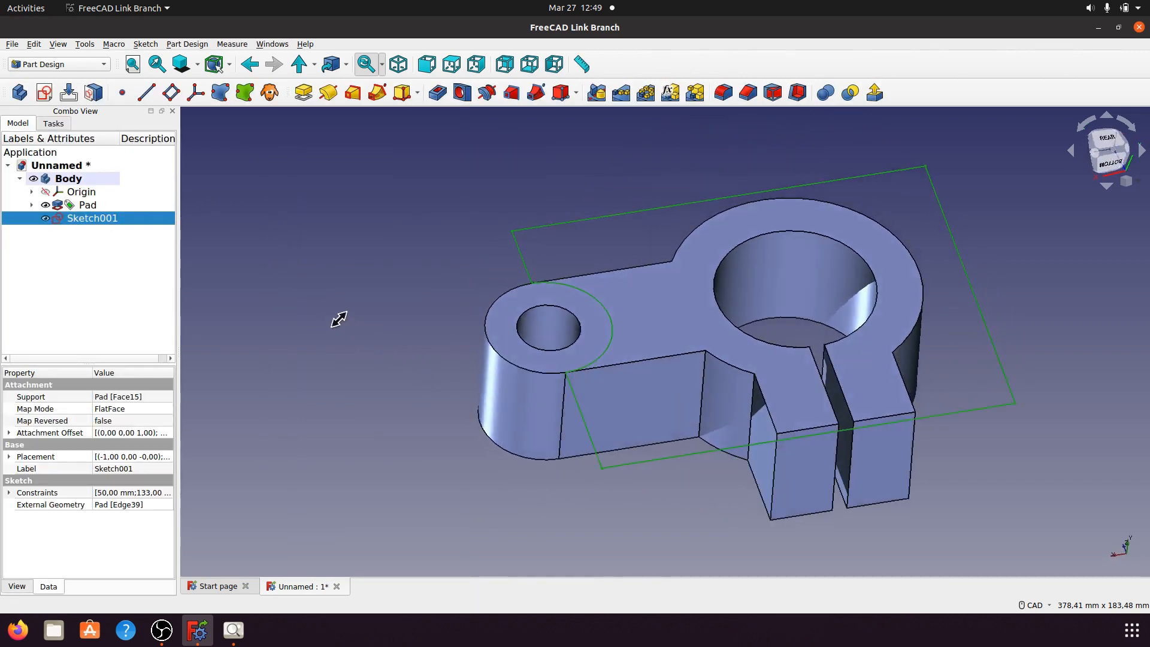
click(437, 92)
middle_drag(403, 267, 438, 308)
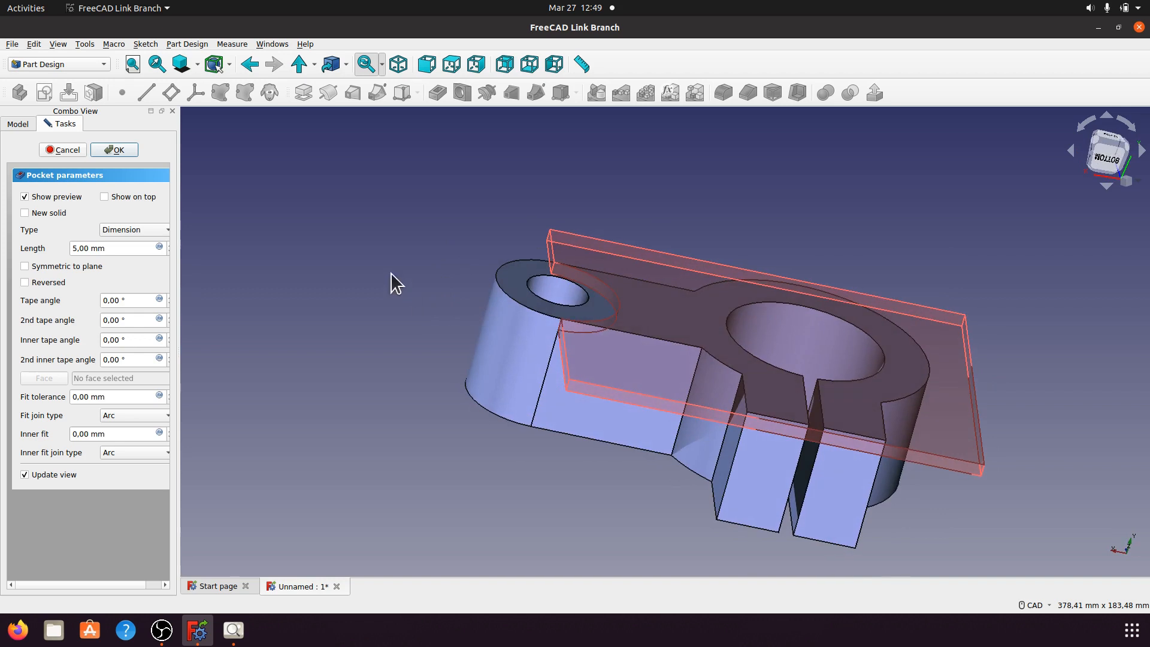
drag(112, 248, 64, 248)
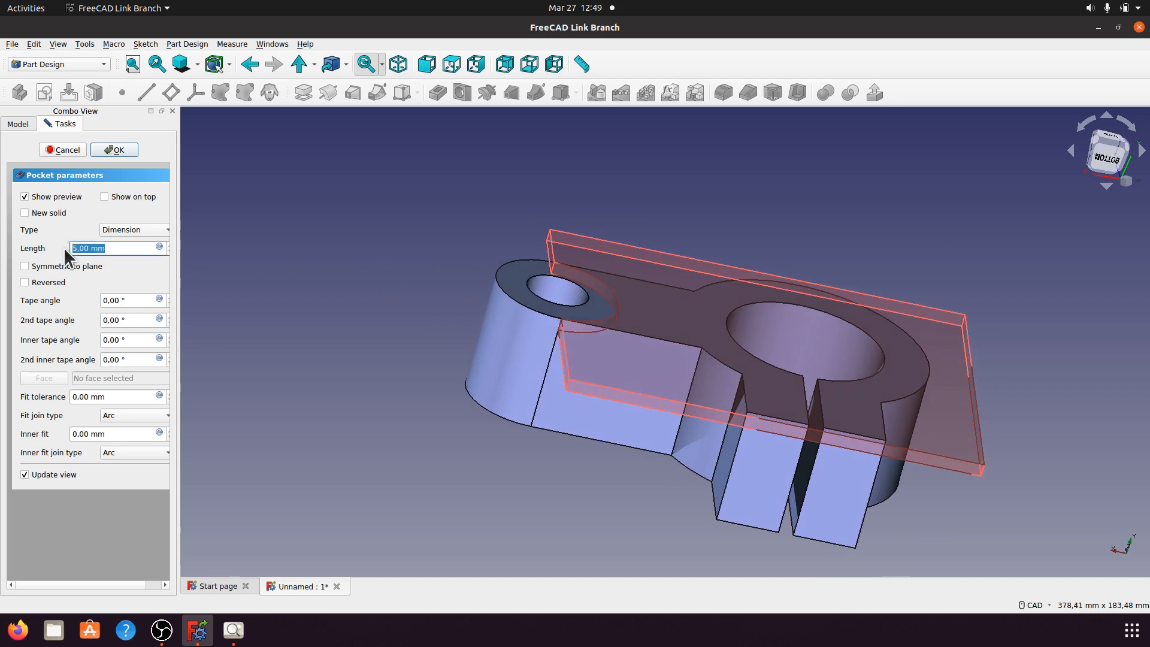
text(8)
click(130, 153)
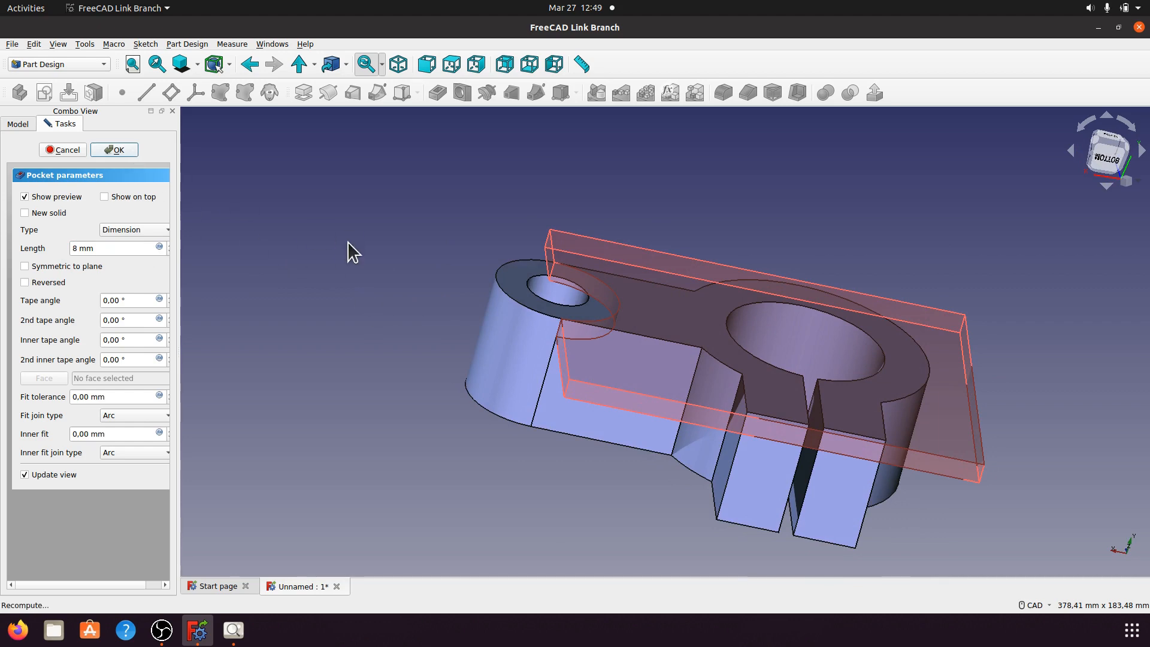
Step: Show the pocketed bracket in isometric view and bring up the a014.jpeg drawing
middle_drag(877, 308, 712, 204)
scroll(703, 215, down, 1)
click(400, 65)
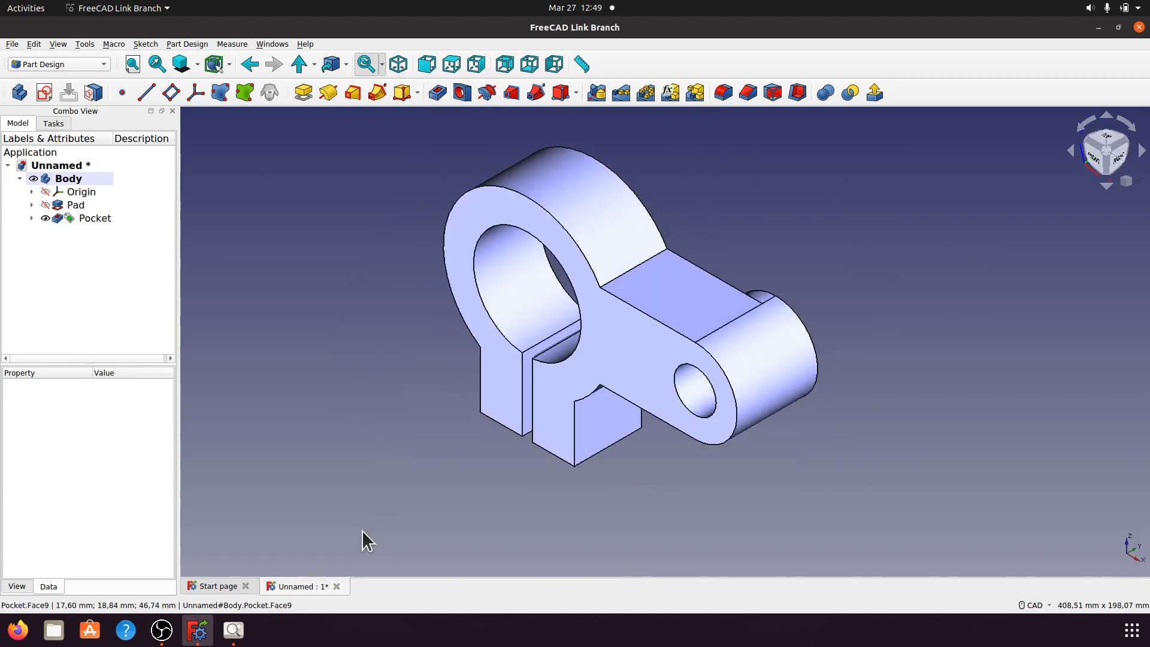
click(234, 629)
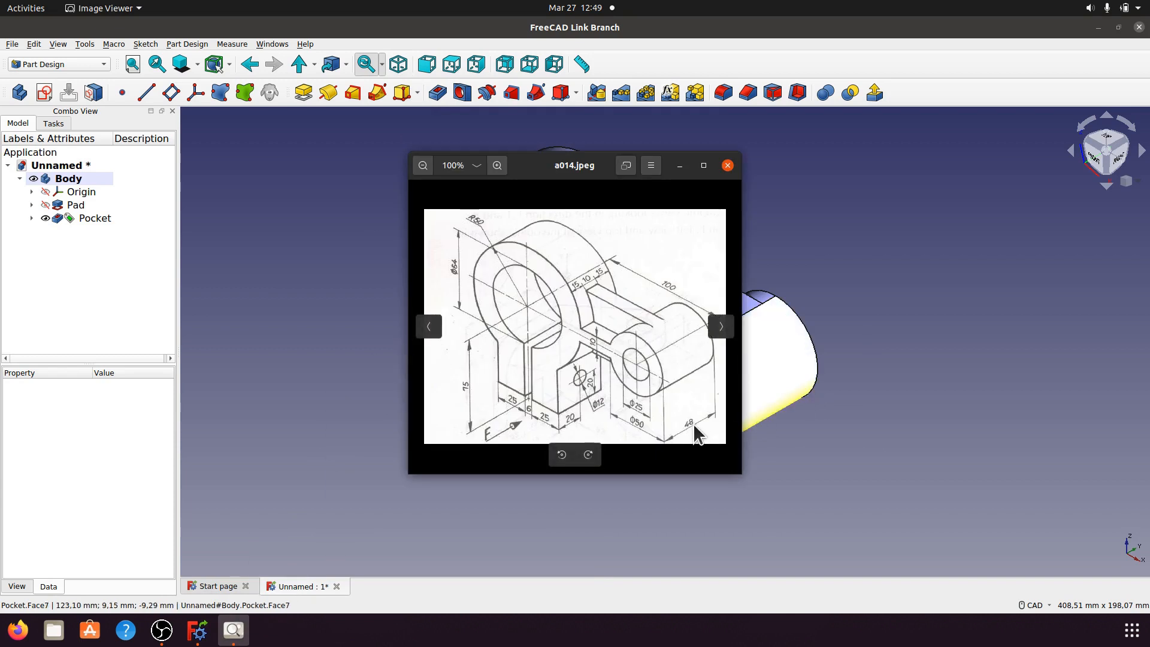
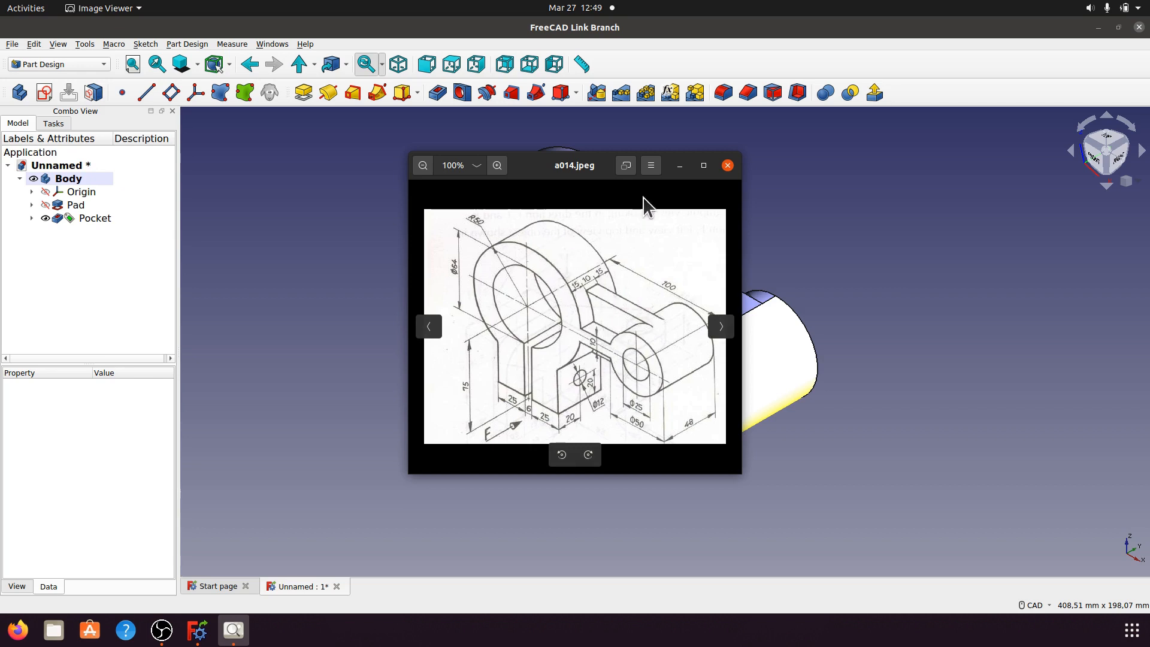
Step: Compare the model with the a014.jpeg drawing, hide the drawing, and select the part's front face
click(680, 166)
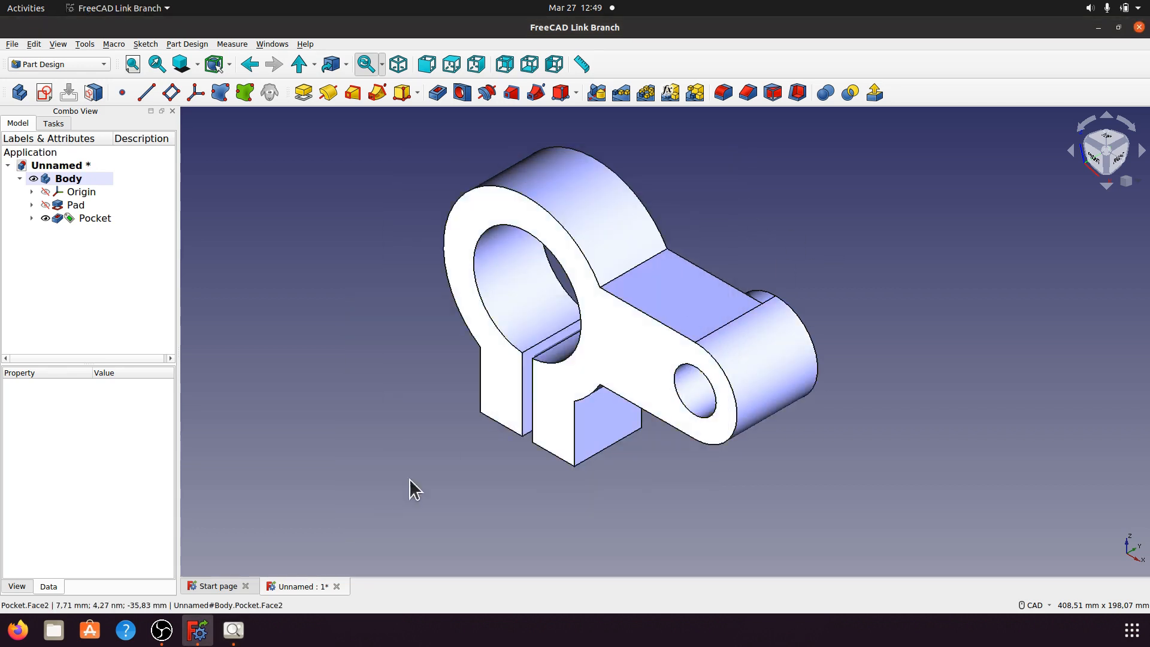
click(234, 629)
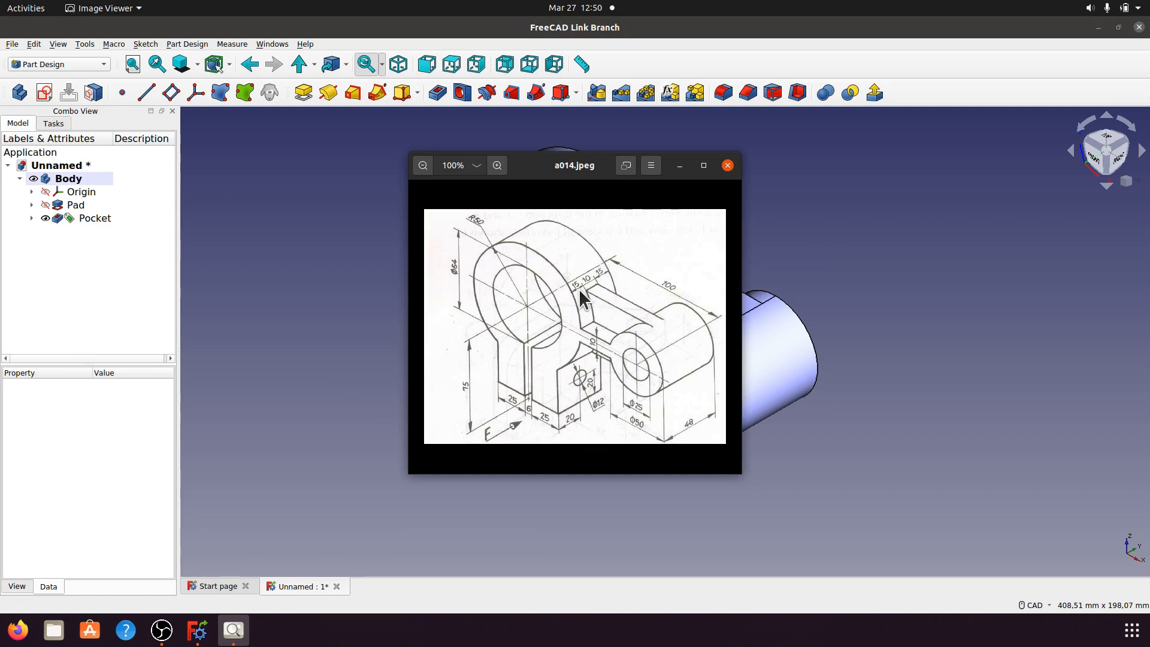
click(680, 165)
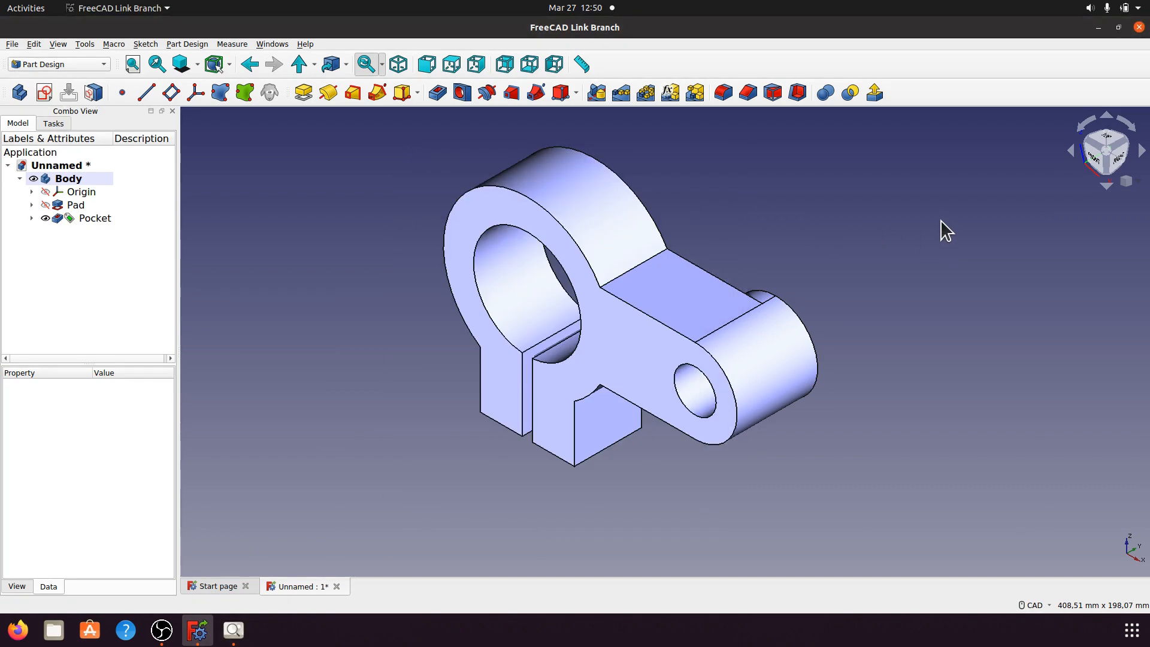
click(637, 338)
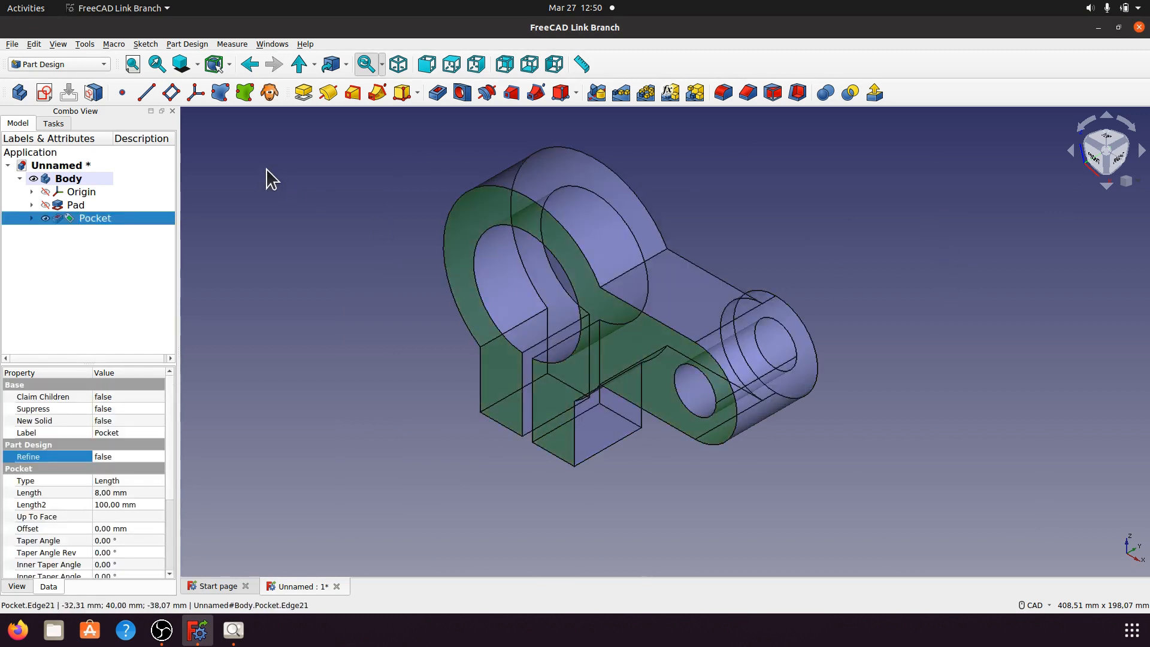
Step: On the front face, sketch a circle centred on the origin with a 100 mm diameter
click(44, 92)
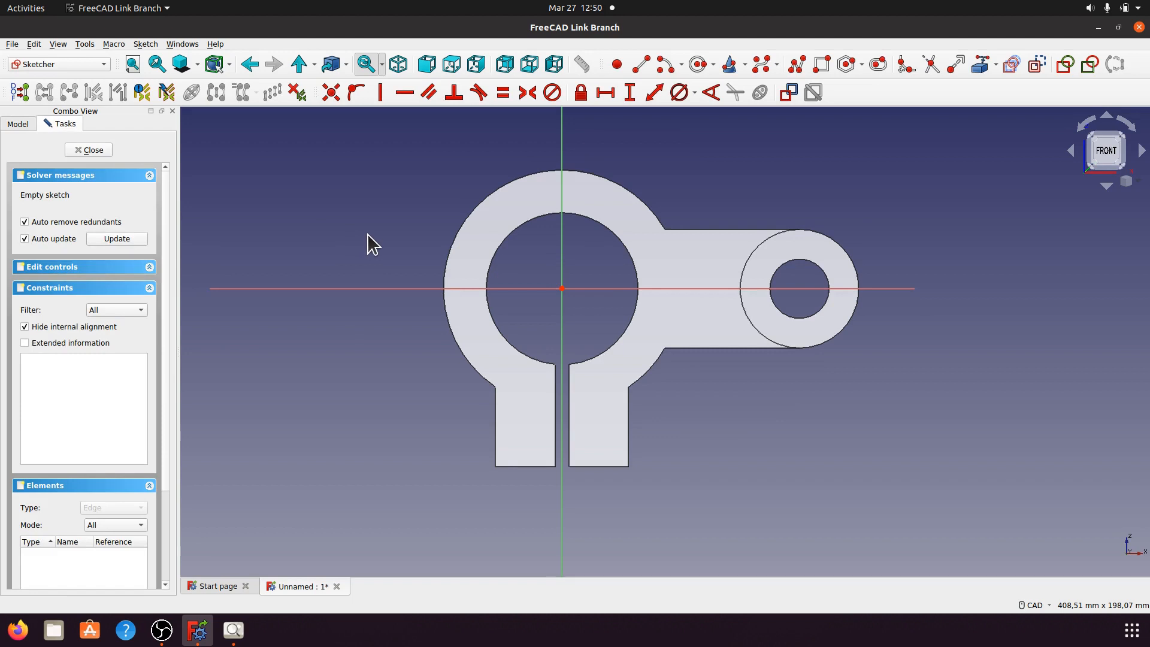
click(697, 64)
click(576, 300)
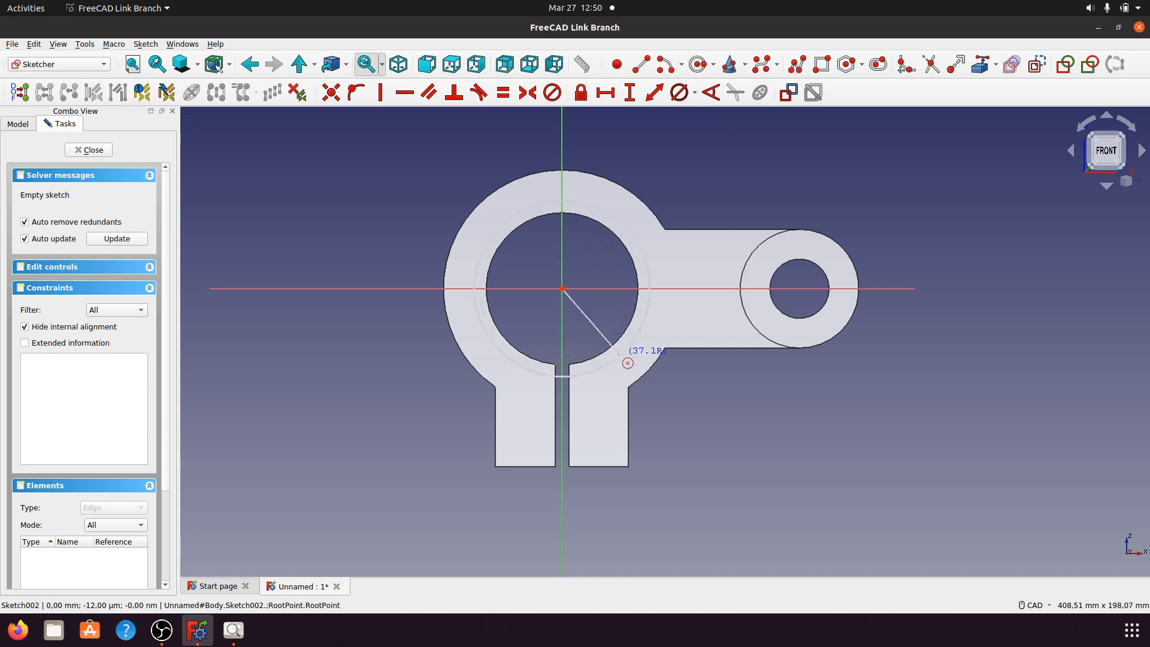
click(641, 373)
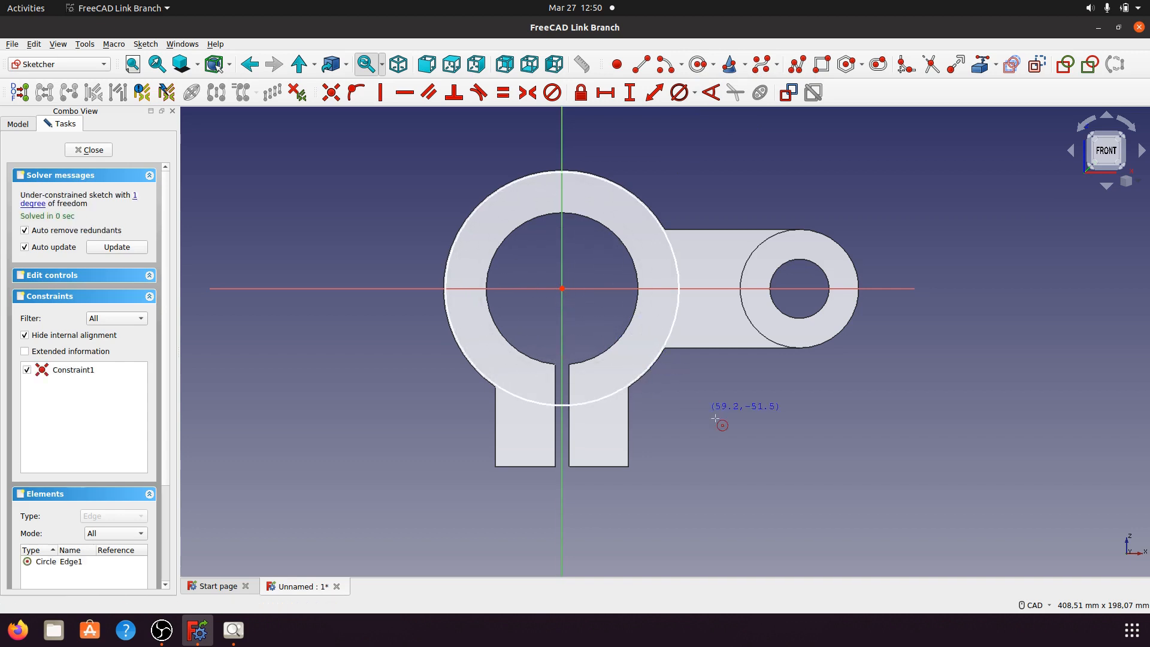
click(673, 320)
click(694, 93)
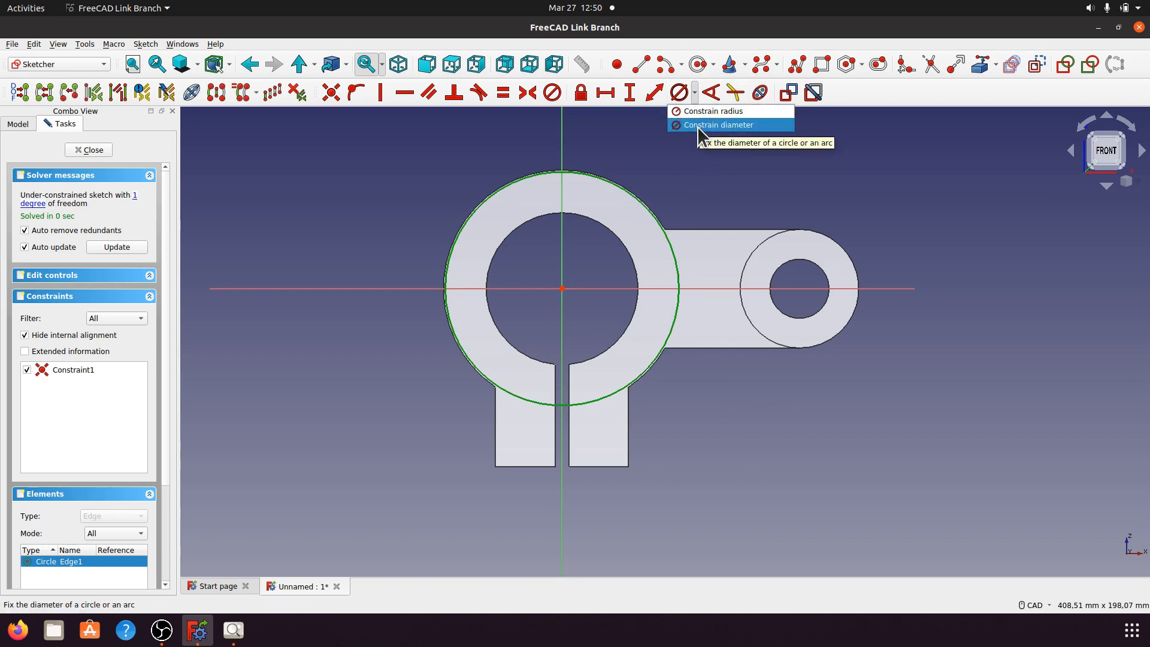
click(697, 125)
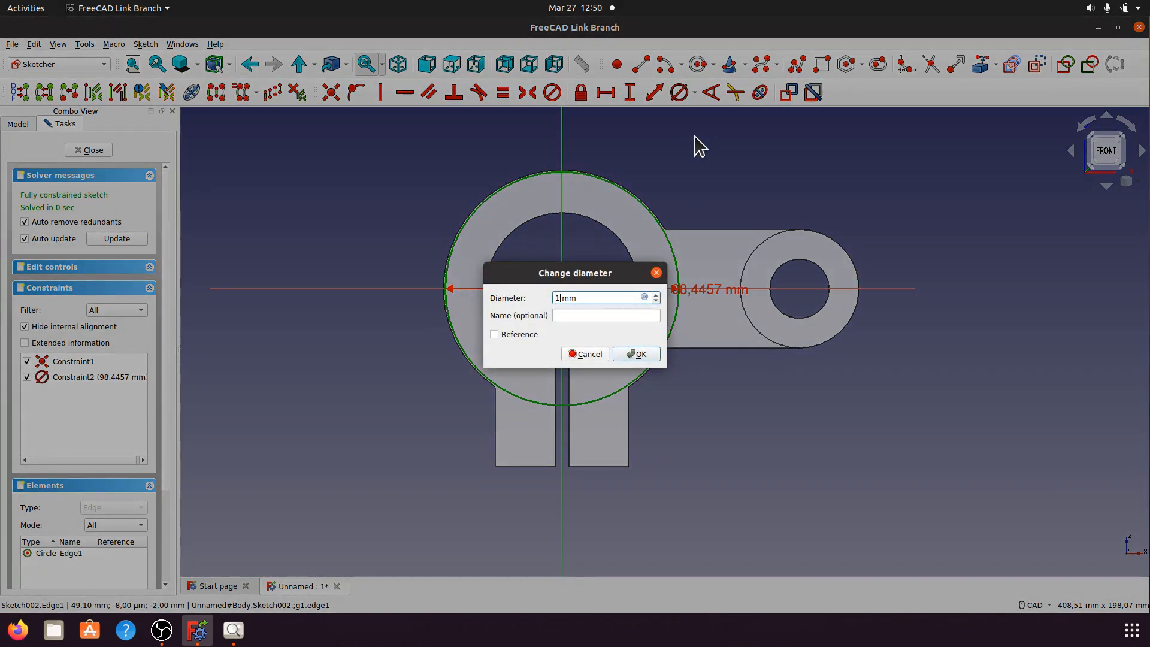
click(652, 356)
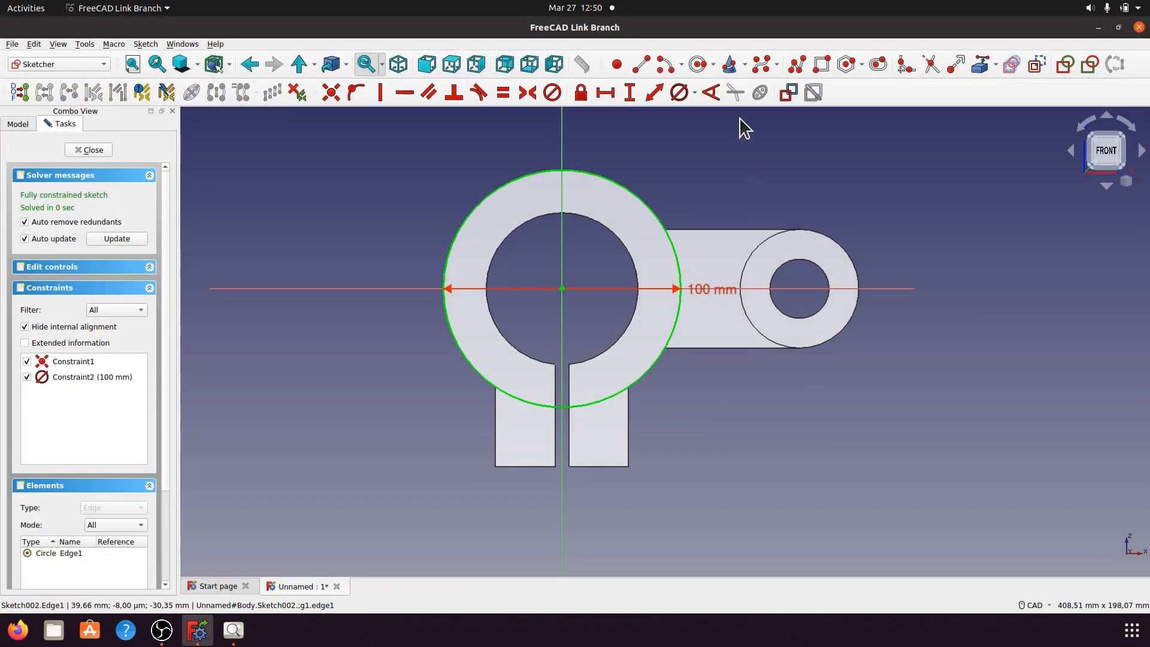
click(696, 64)
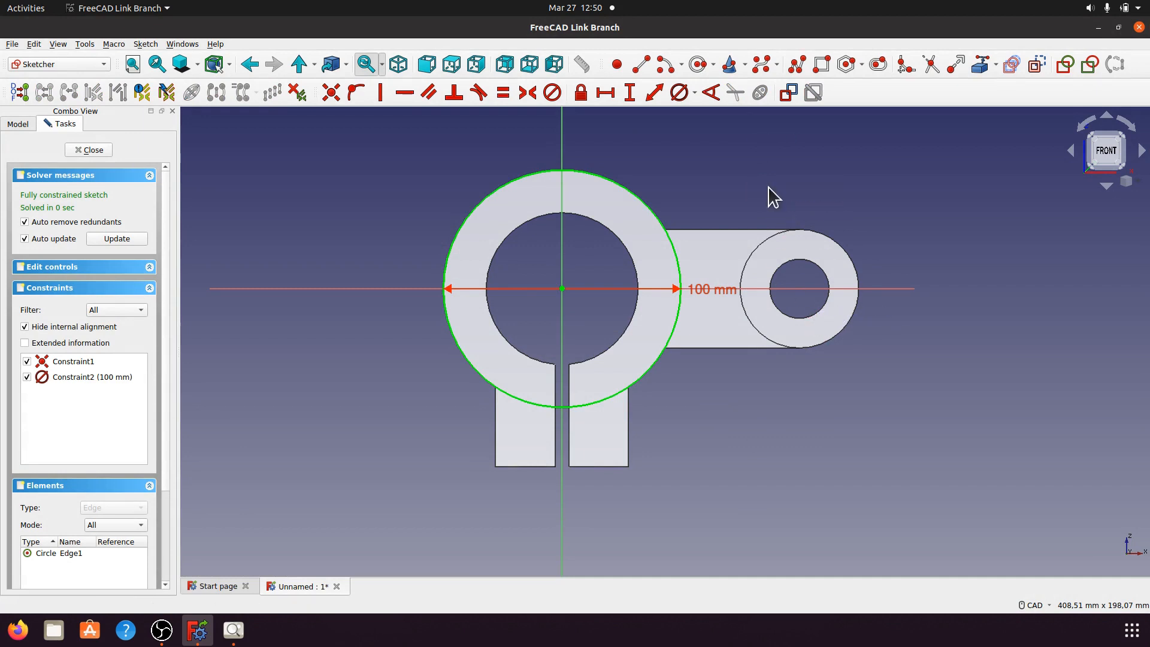
Step: Reference the hole edge, add a concentric 50 mm diameter circle, and angle both diameter labels diagonally
click(980, 65)
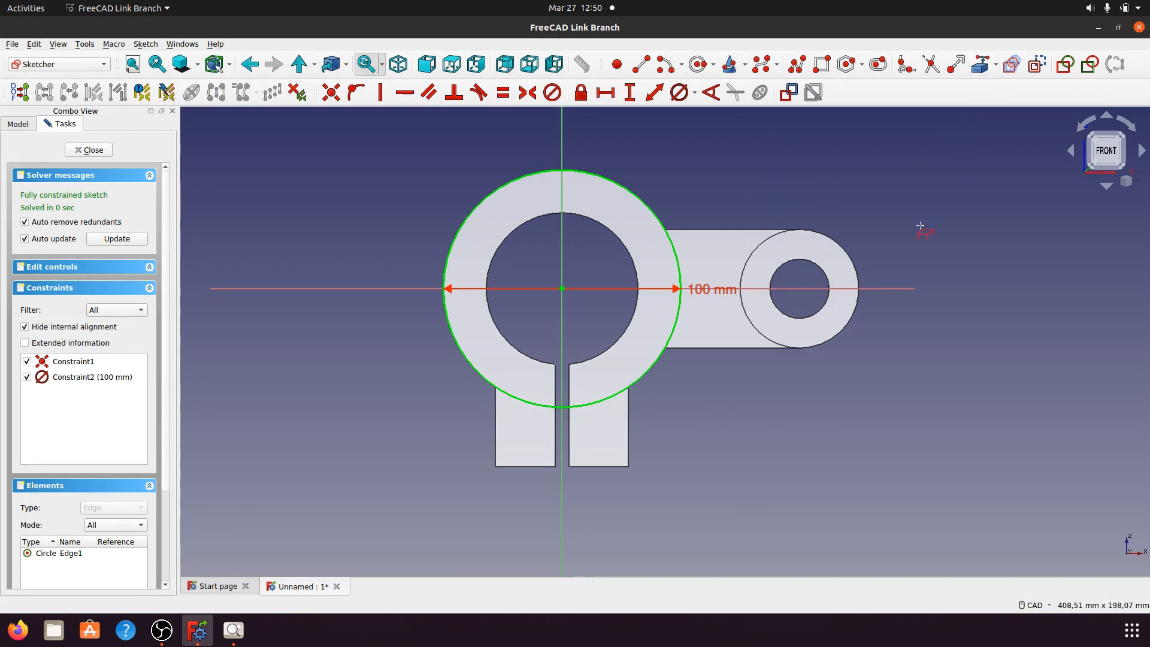
click(809, 264)
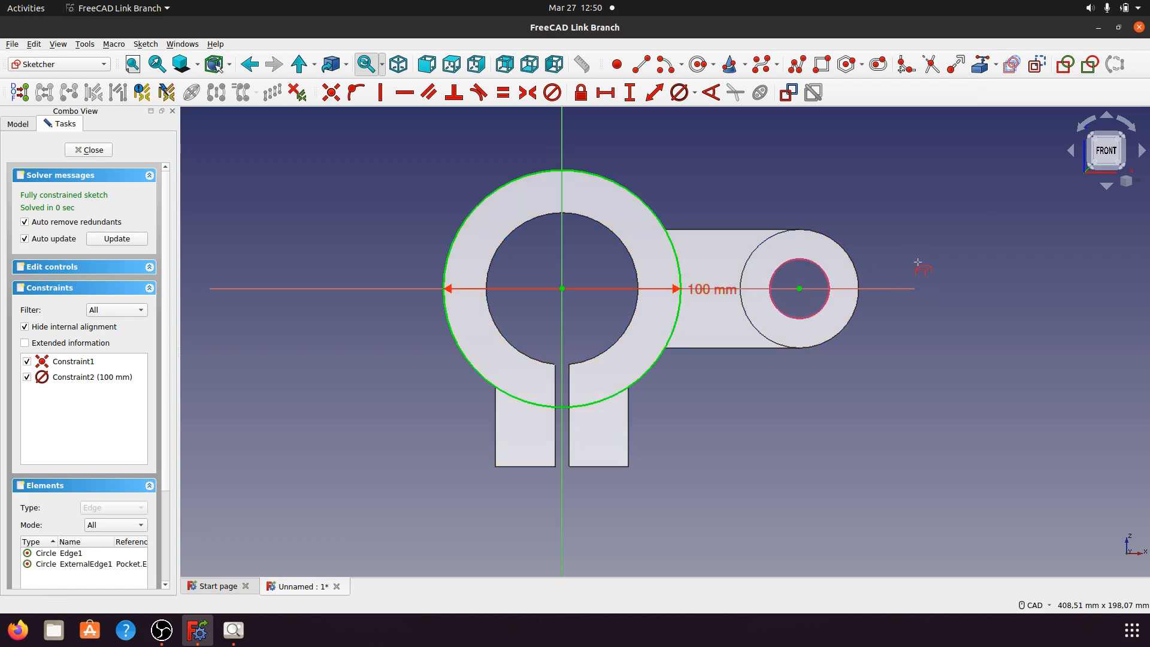
click(698, 64)
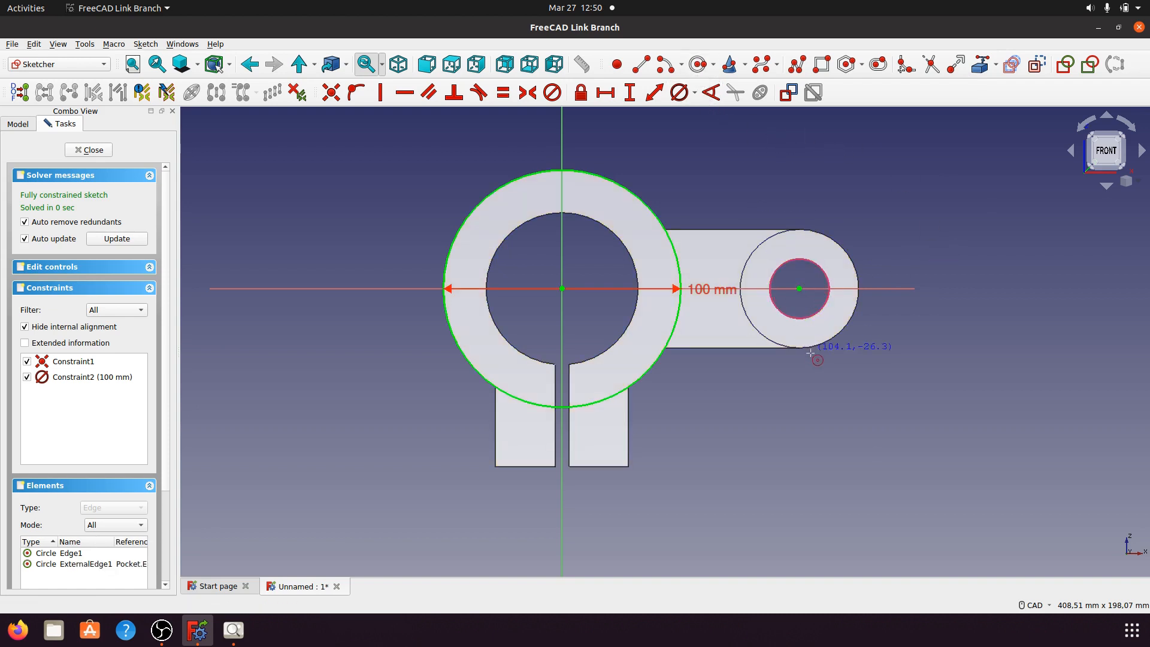
click(799, 289)
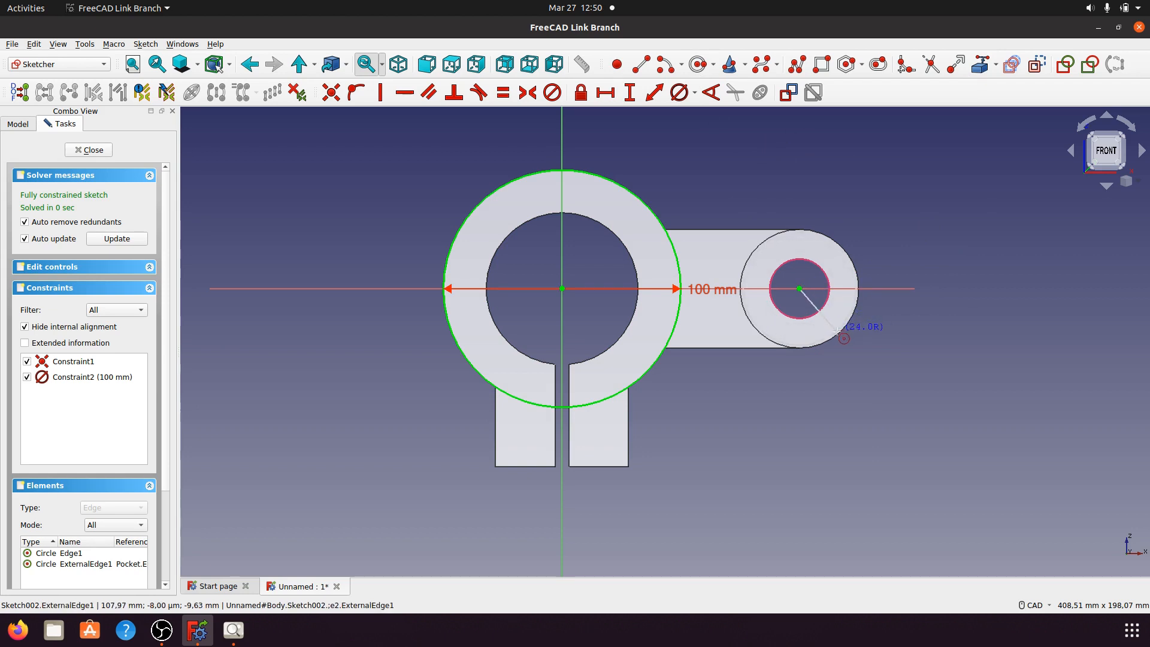
click(837, 331)
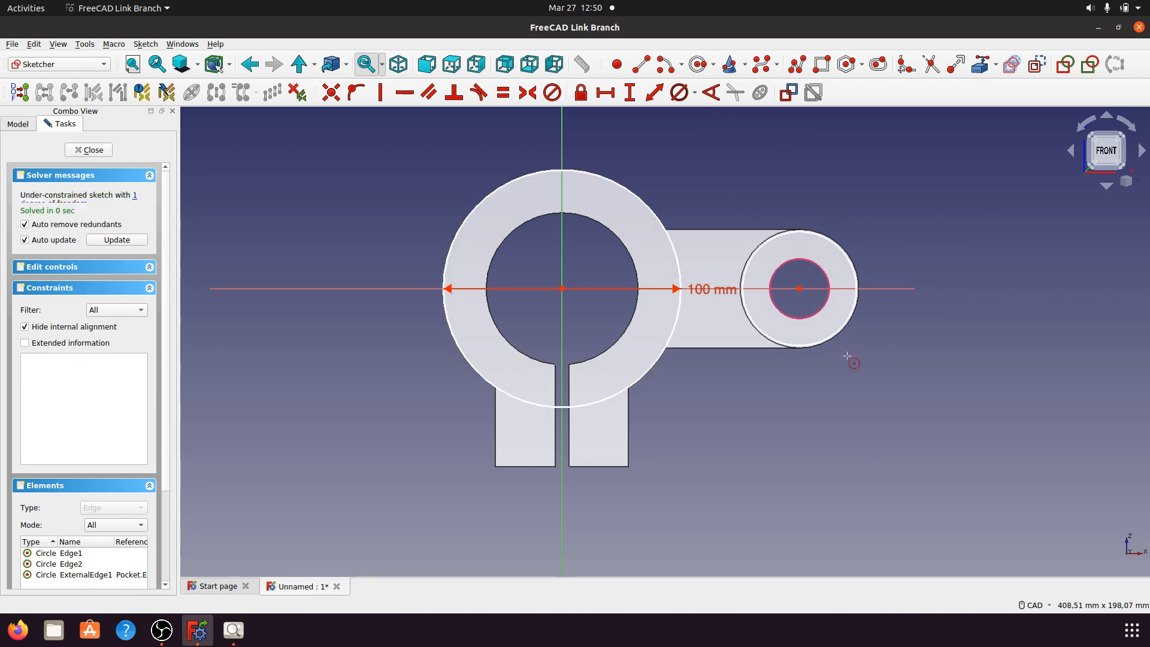
click(747, 311)
click(694, 93)
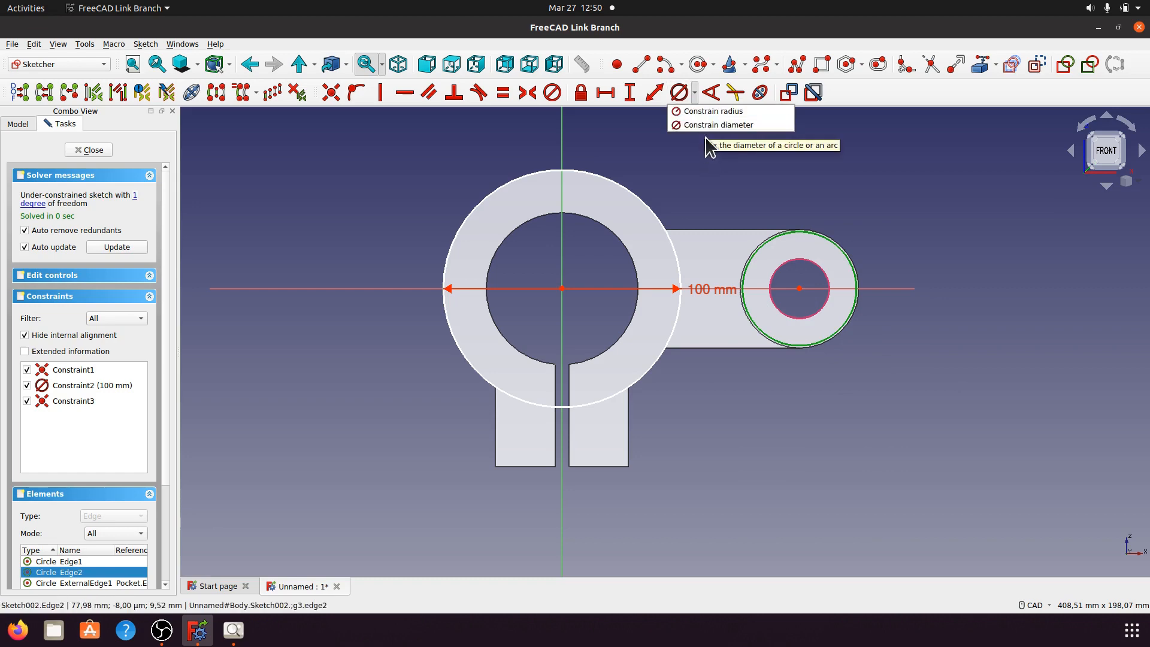
click(718, 125)
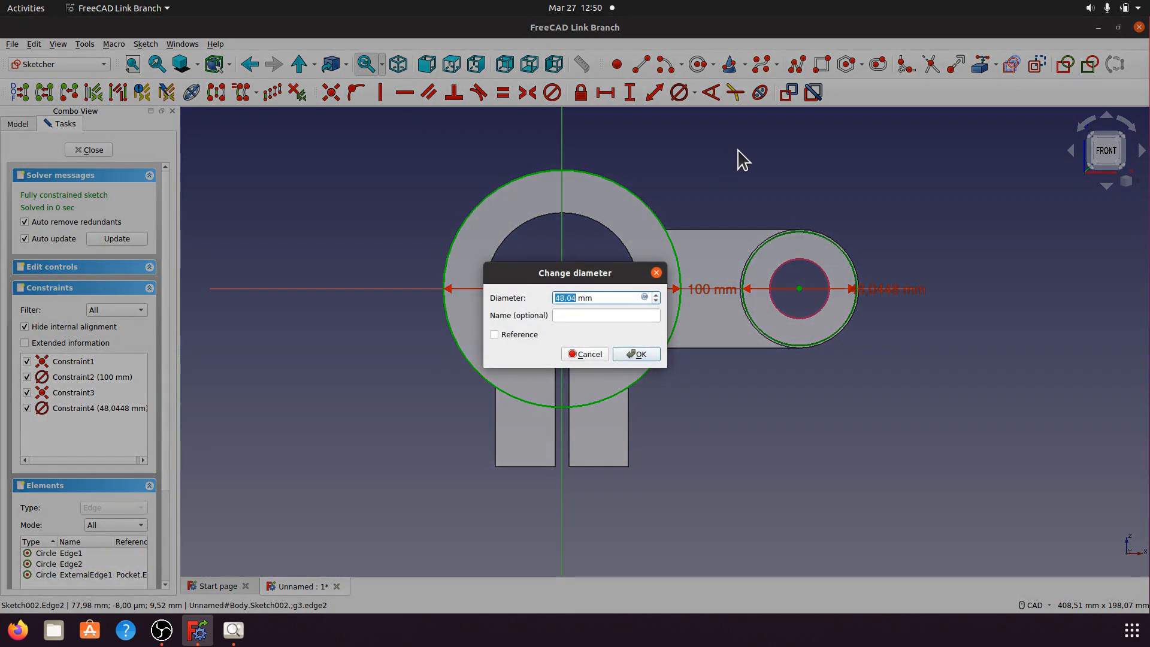
text(50)
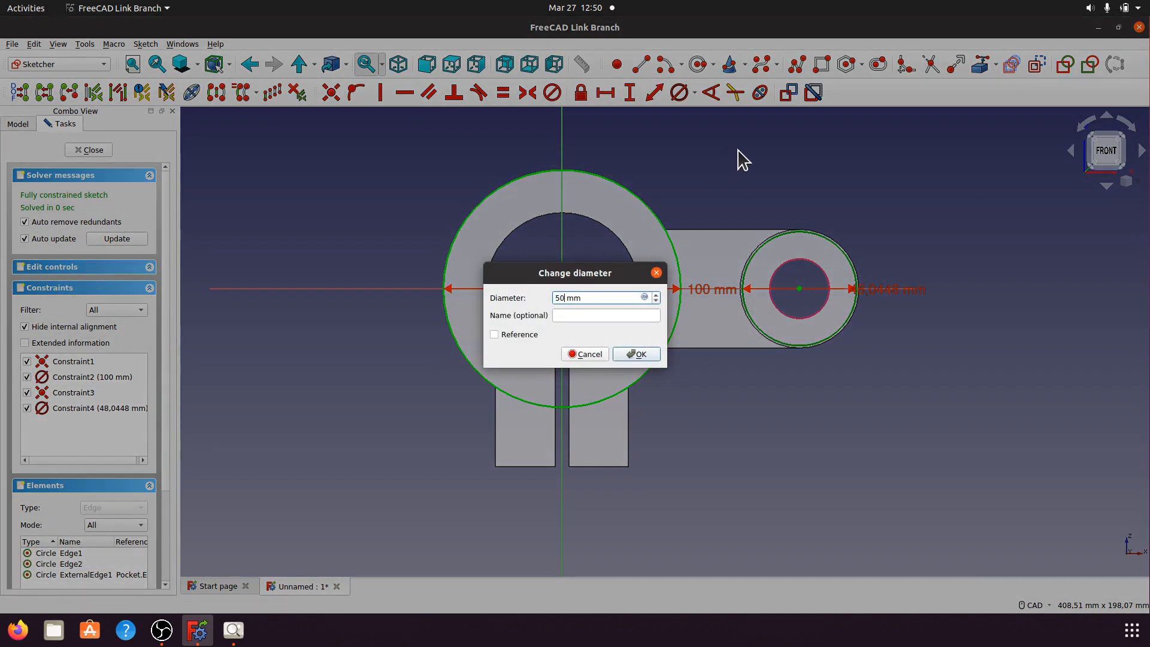
click(646, 357)
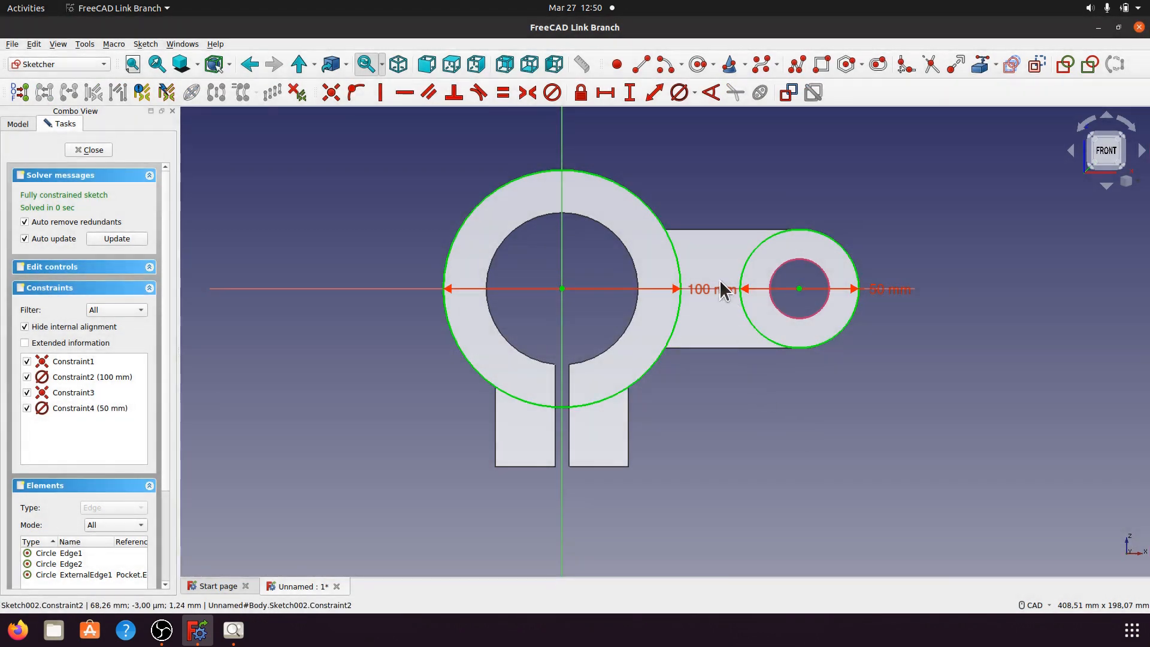
drag(709, 290, 688, 154)
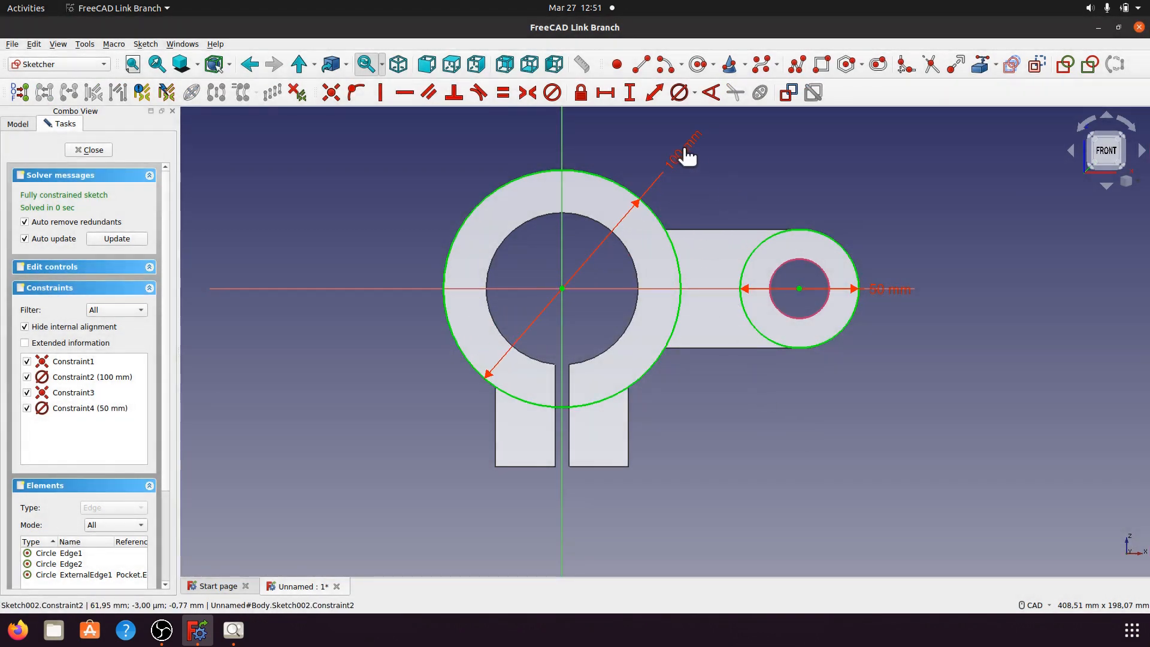
drag(894, 298, 895, 188)
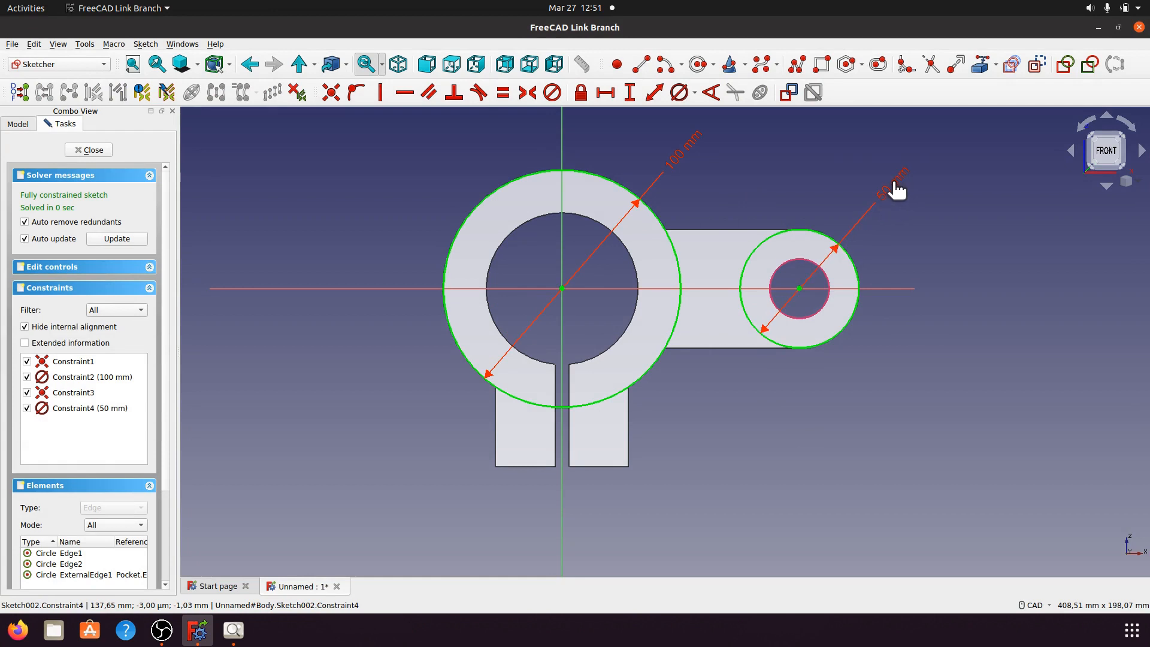
Step: Draw a thin rectangle spanning between the big circle and the boss circle
click(822, 65)
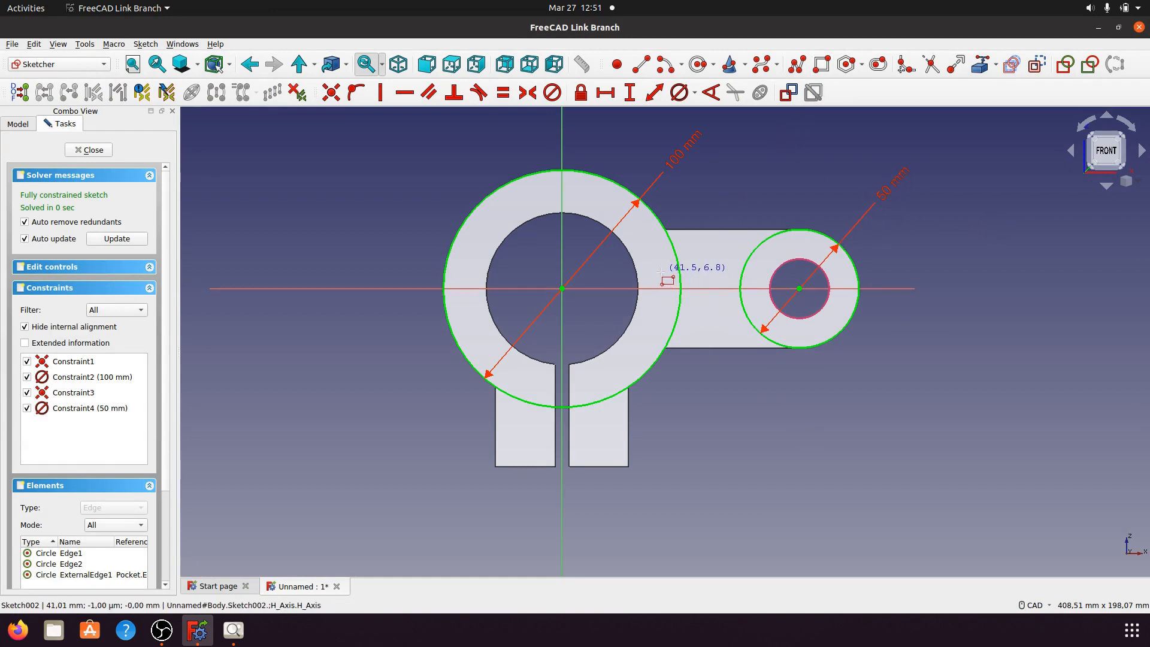
click(659, 272)
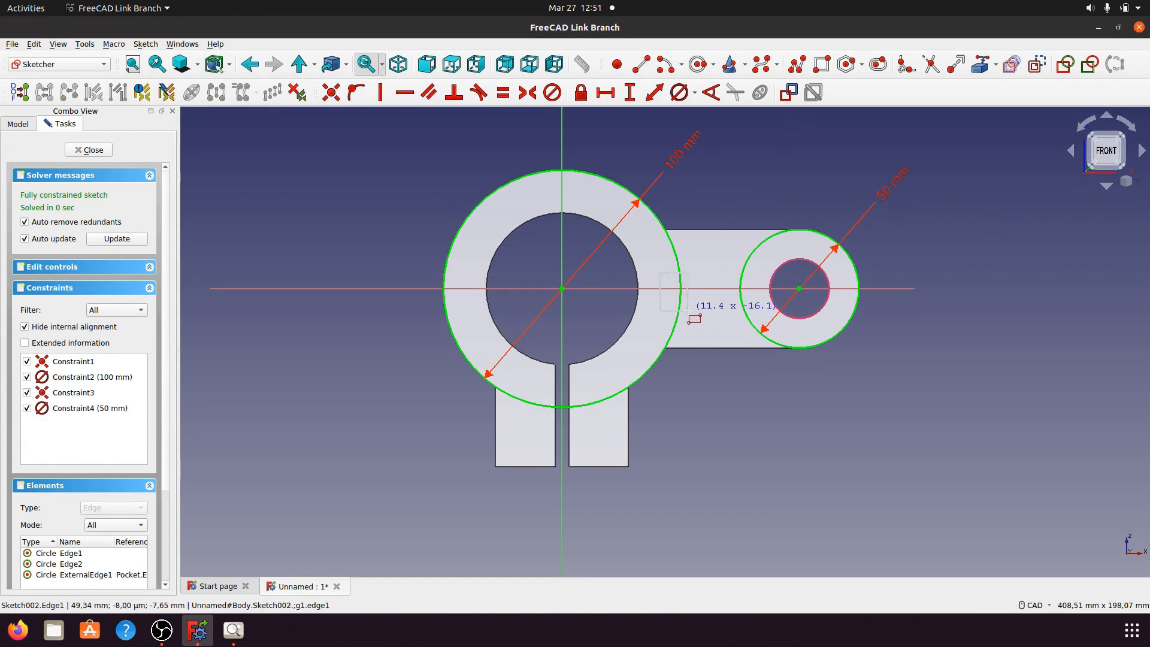
click(756, 303)
right_click(747, 422)
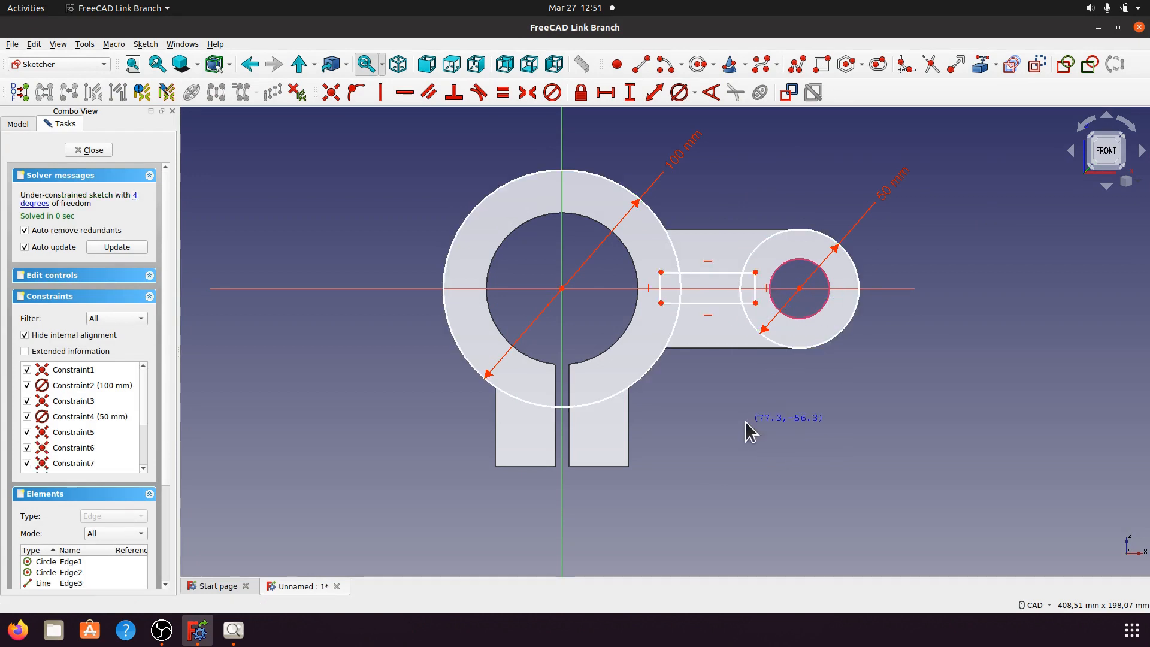
Step: Make the rectangle symmetric about the horizontal axis with a 10 mm height
click(755, 272)
click(755, 303)
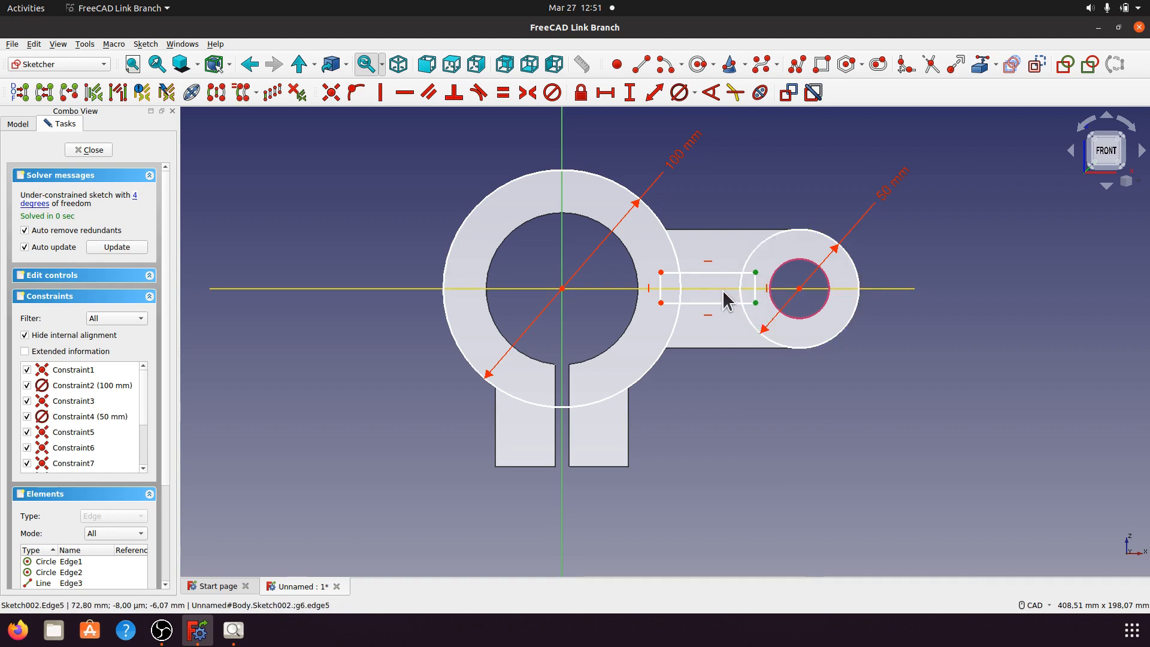
click(726, 292)
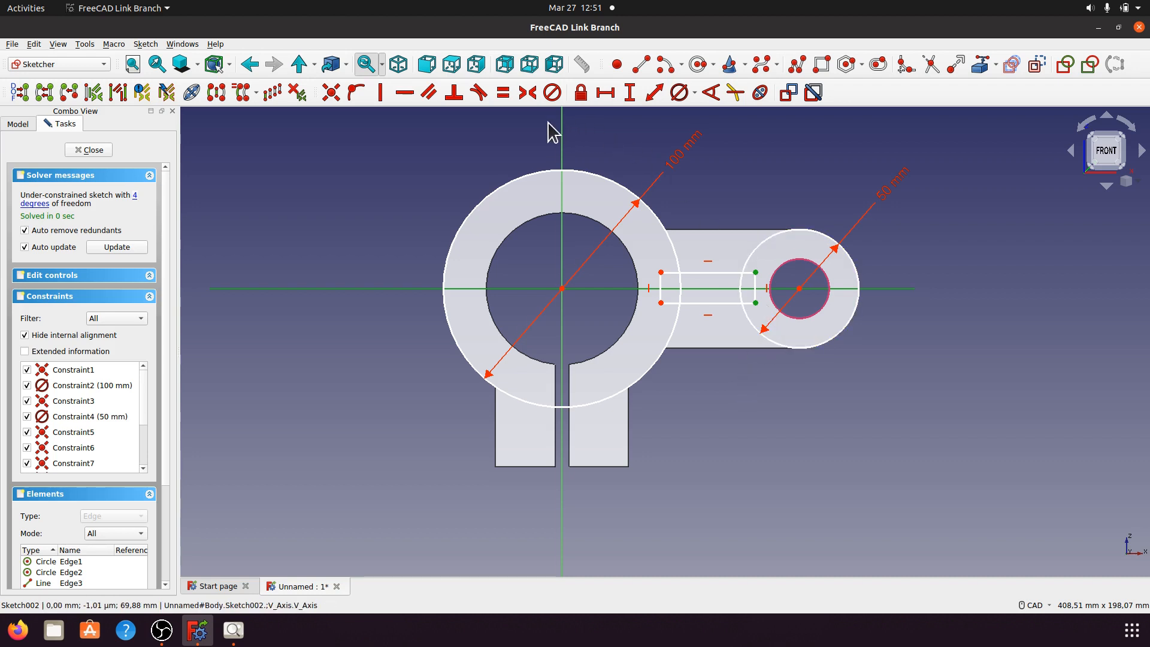
click(527, 92)
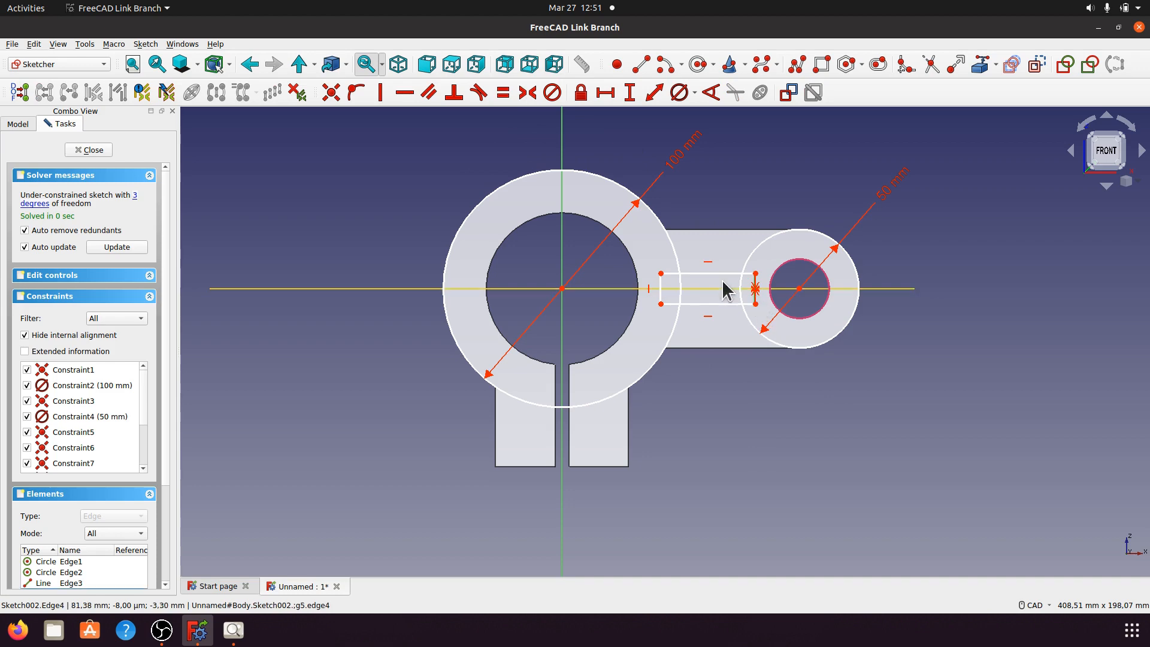
click(629, 93)
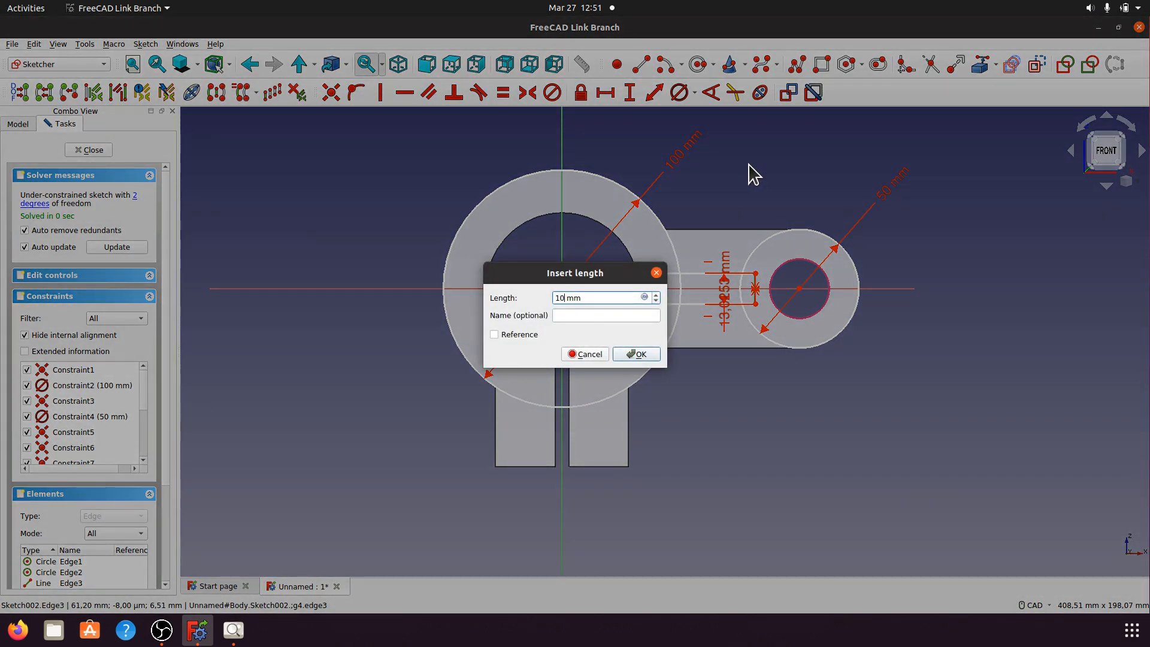
click(636, 354)
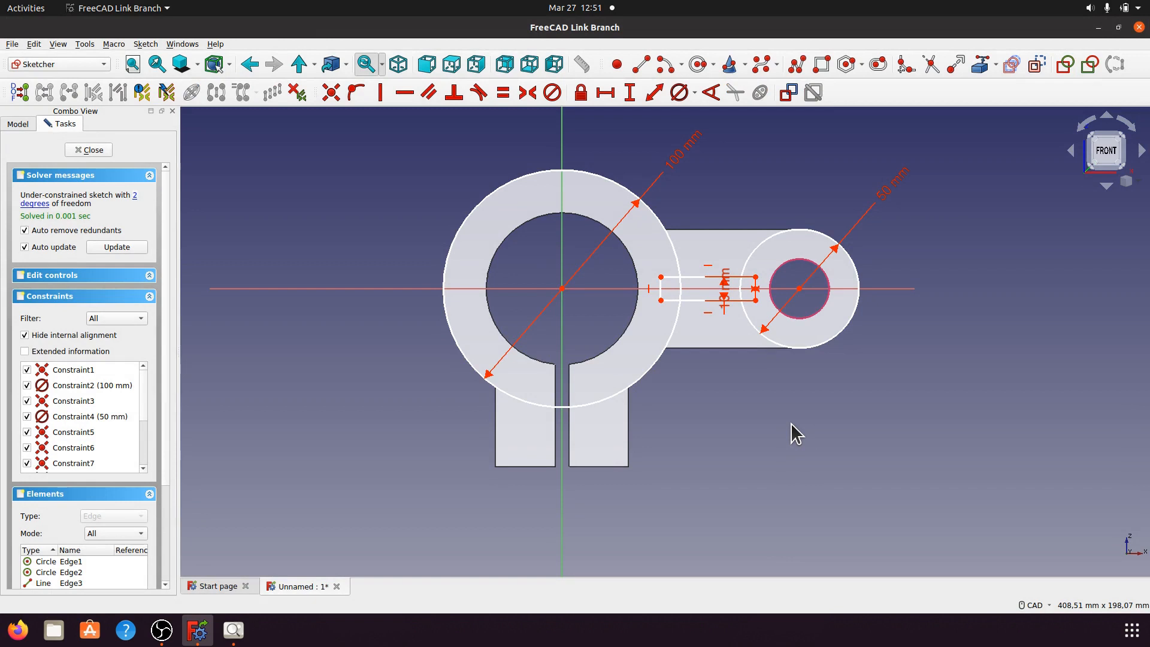
drag(740, 323, 895, 419)
scroll(796, 357, up, 1)
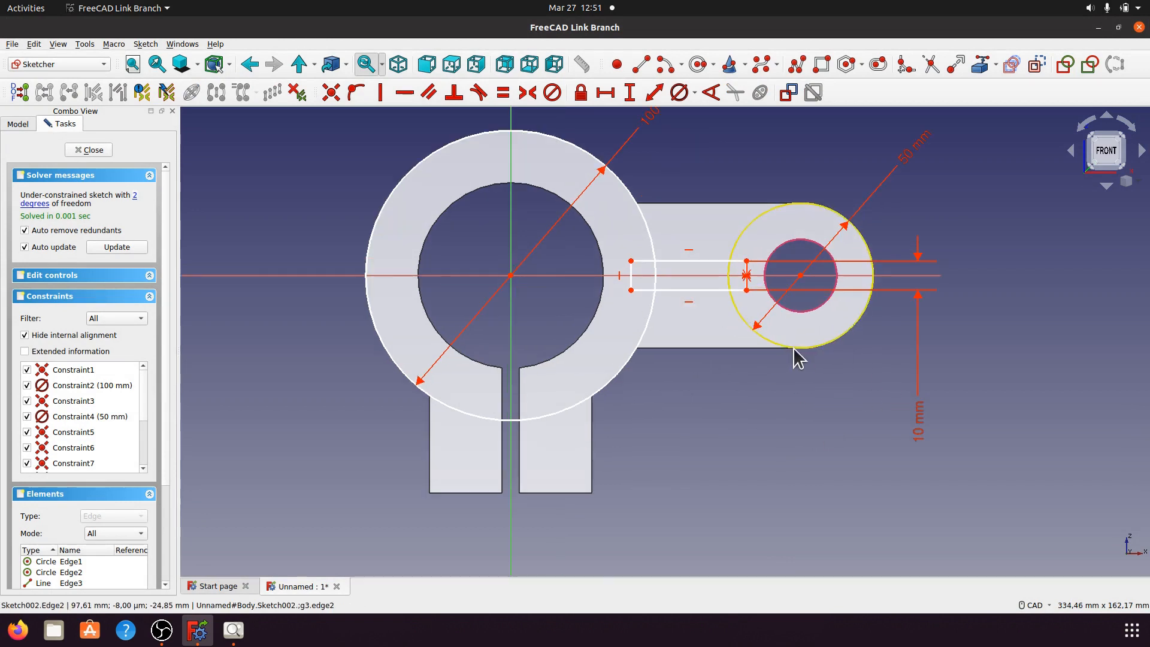
Step: Draw two horizontal lines from above and below the boss back toward the ring
click(930, 66)
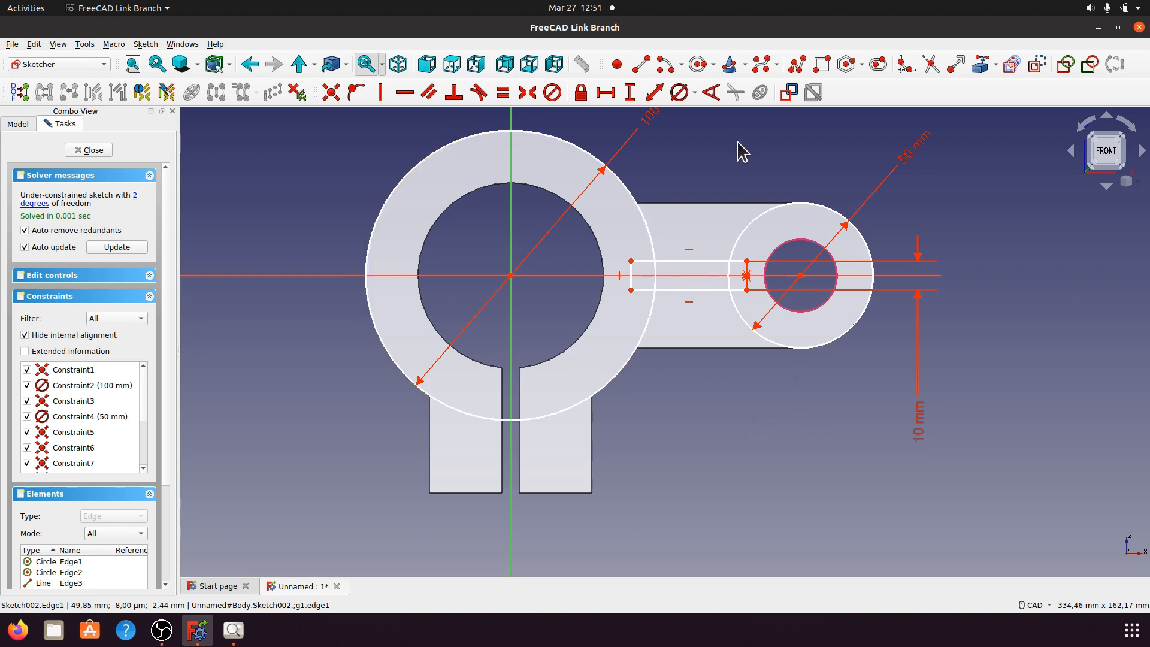
click(641, 66)
click(801, 196)
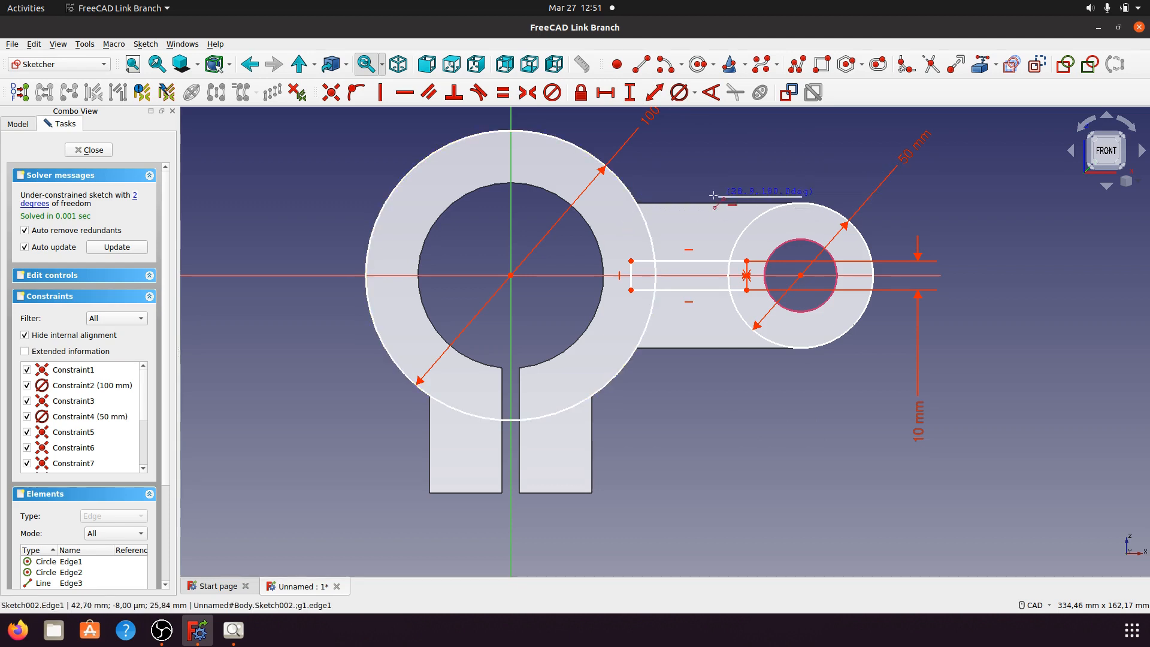
click(618, 196)
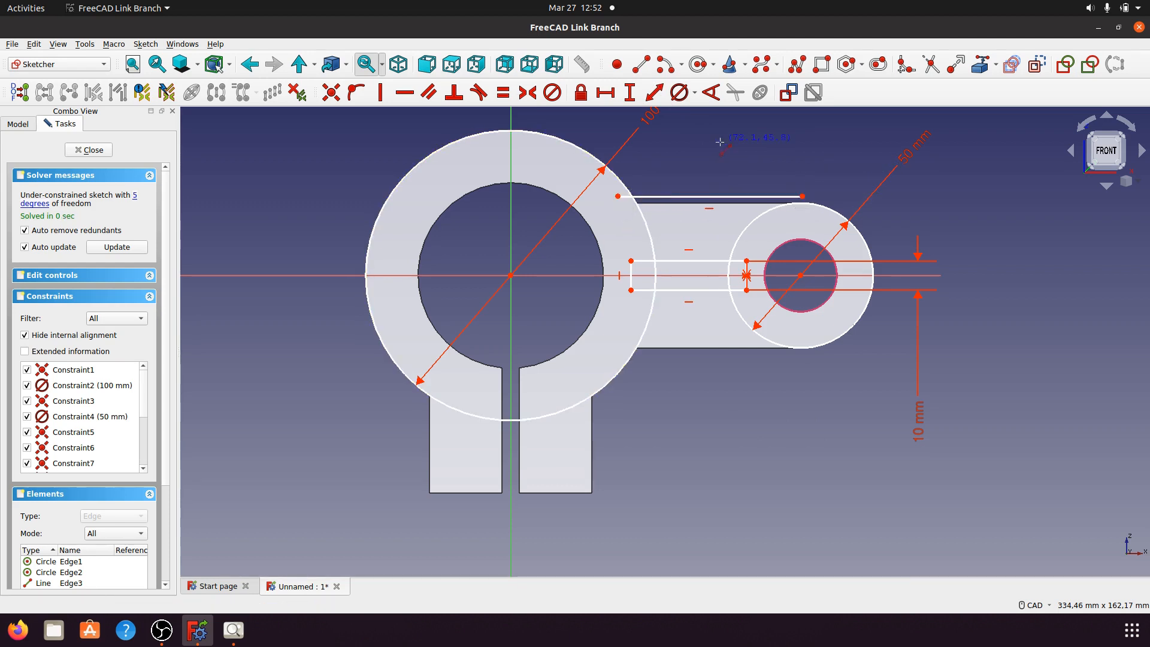
click(801, 356)
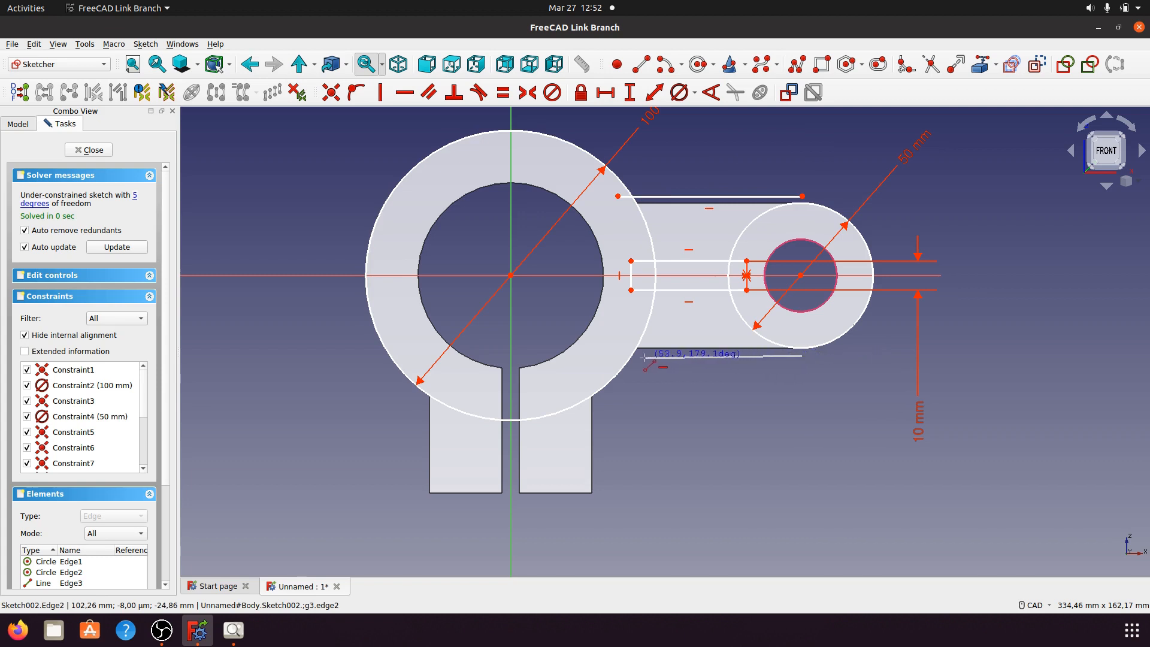
click(613, 356)
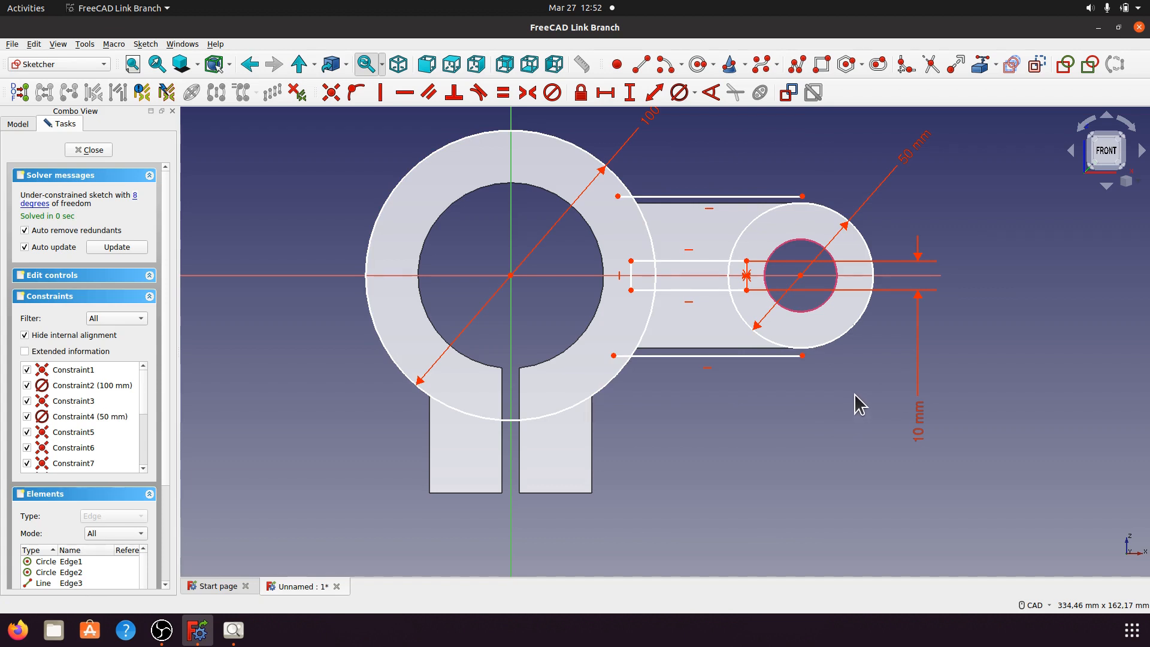
Step: Align both lines' right endpoints with the boss centre using 0 mm horizontal distances
click(802, 355)
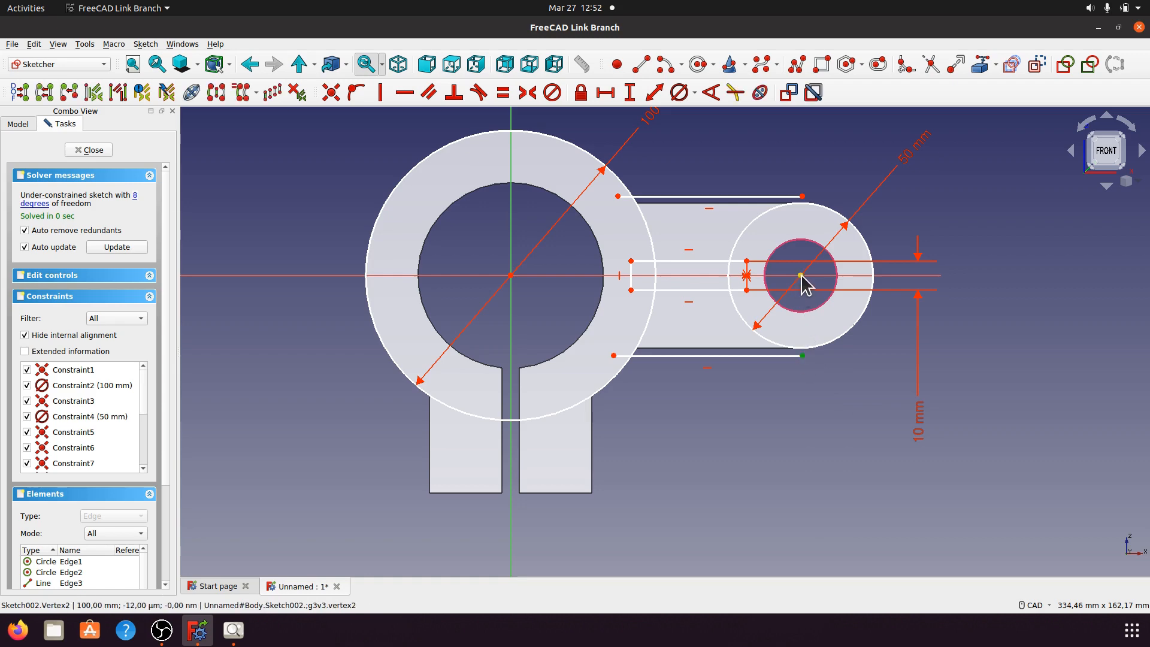
click(801, 275)
click(605, 92)
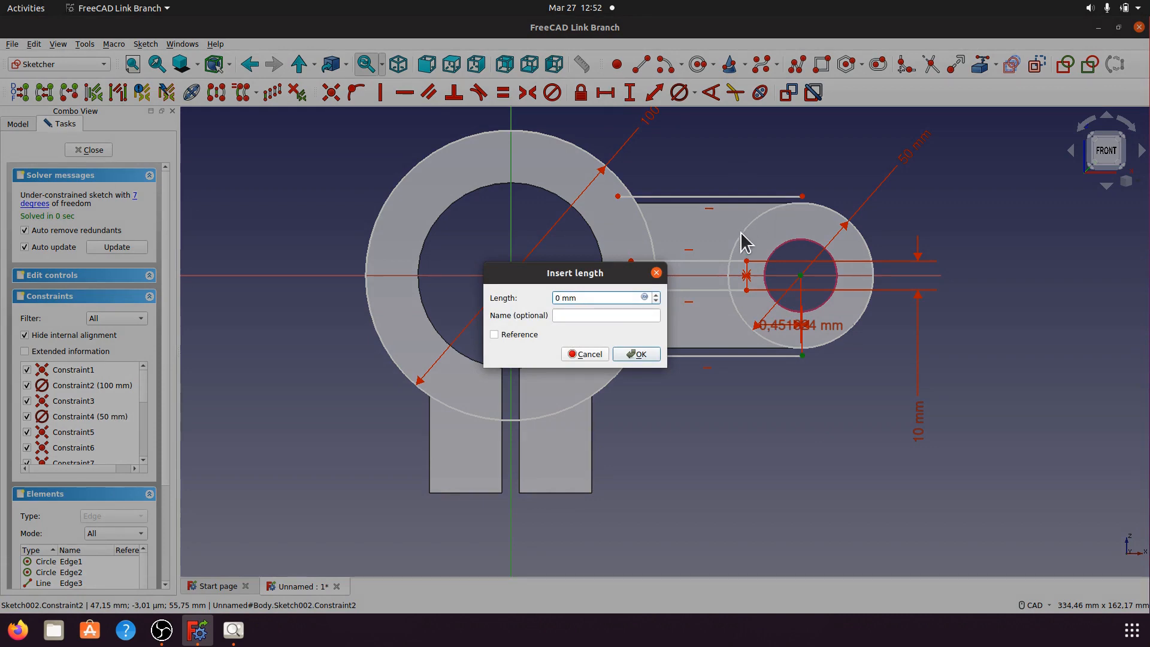
click(648, 356)
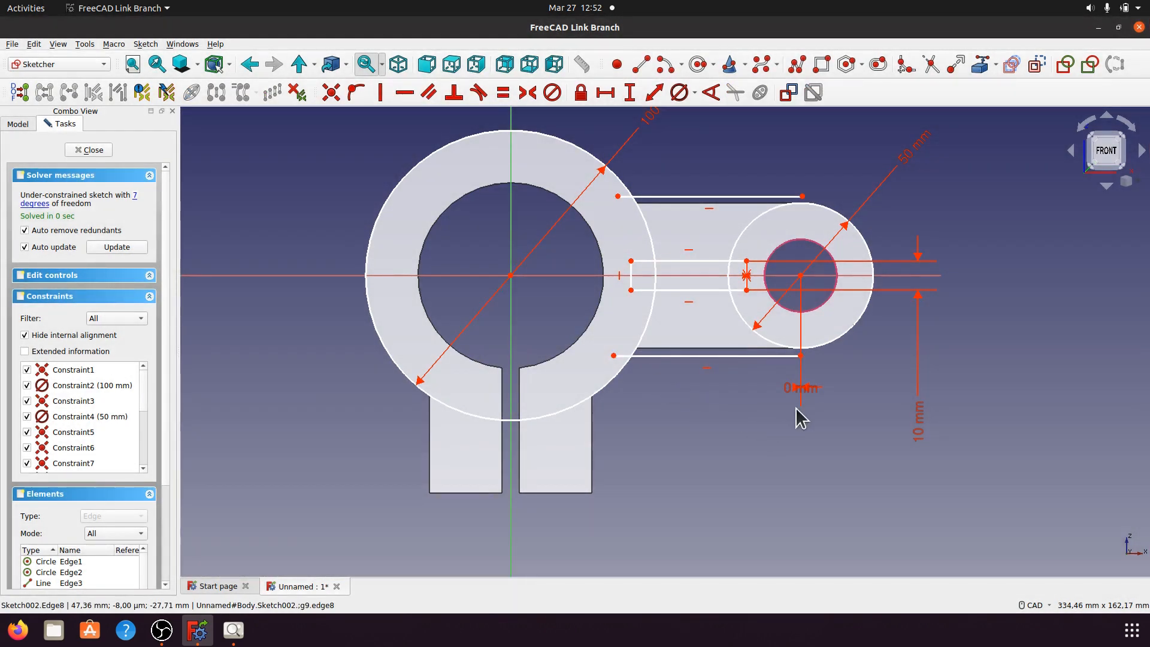
drag(810, 396, 857, 402)
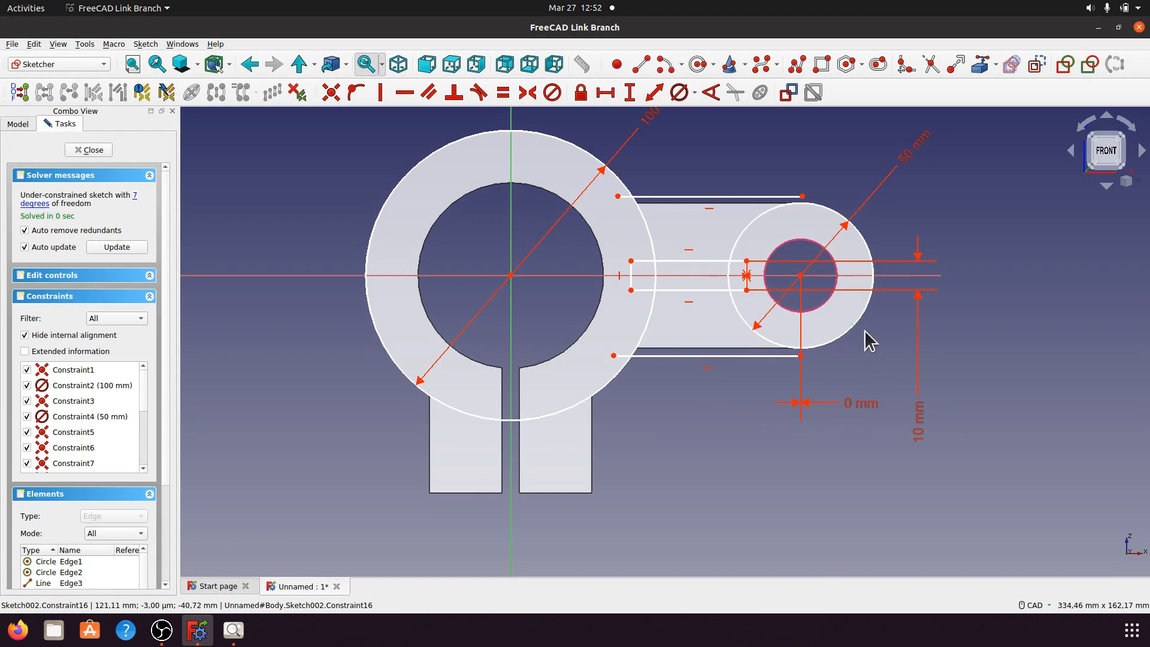
click(802, 197)
click(801, 276)
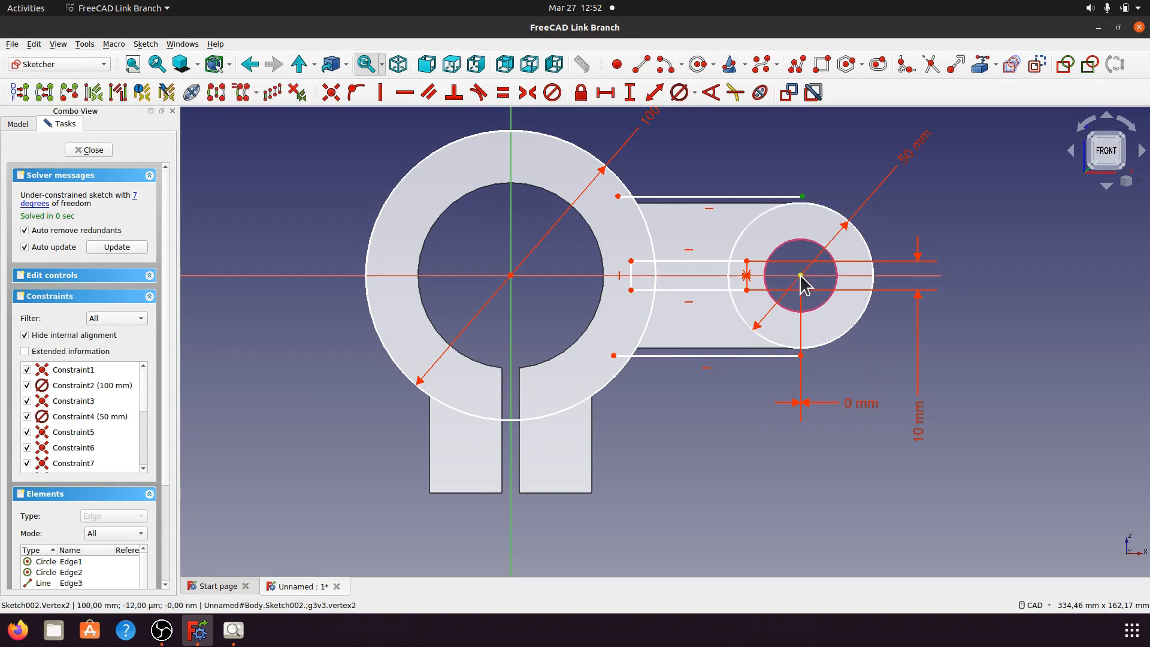
click(605, 93)
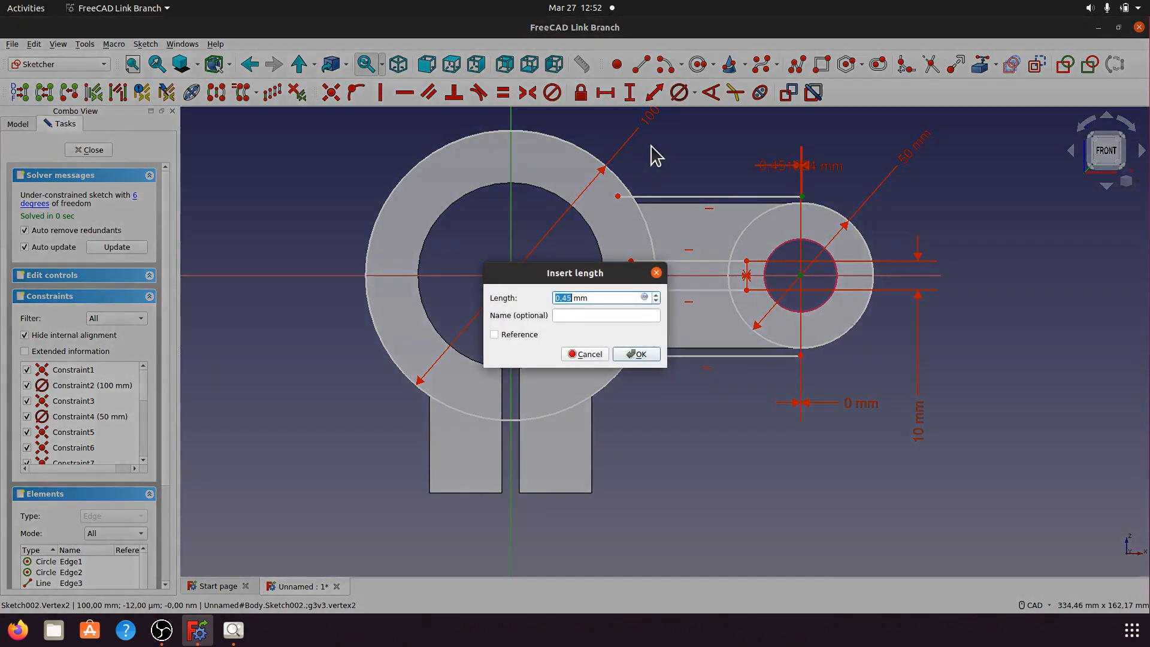
click(648, 357)
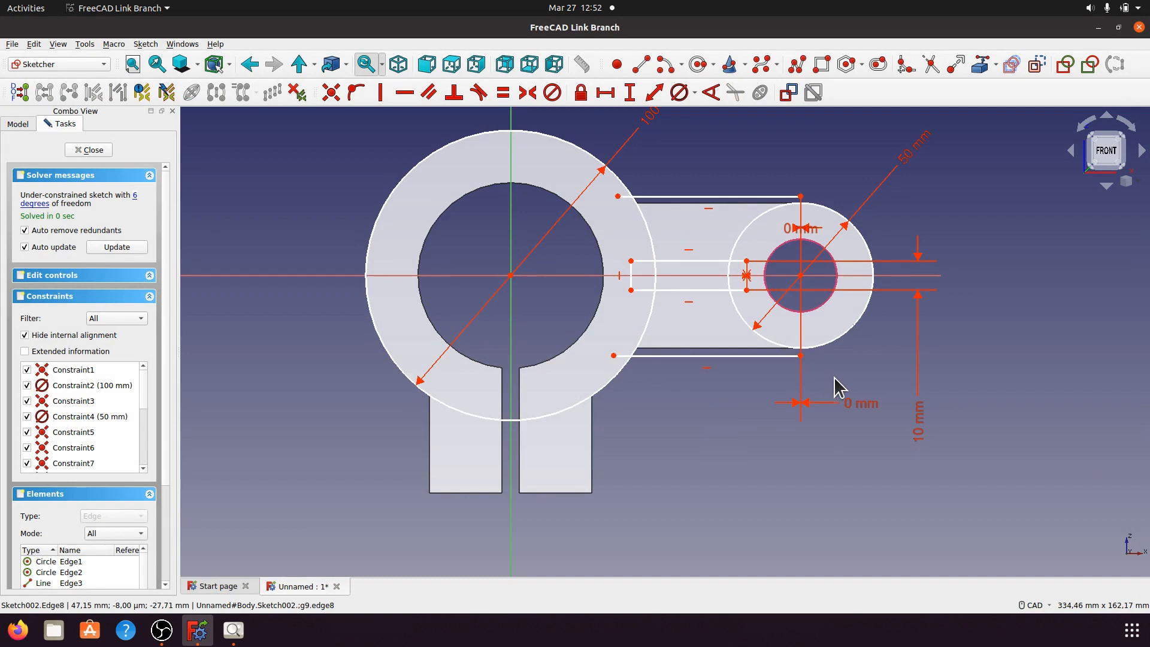
Step: Delete the two 0 mm horizontal distance dimensions
click(862, 403)
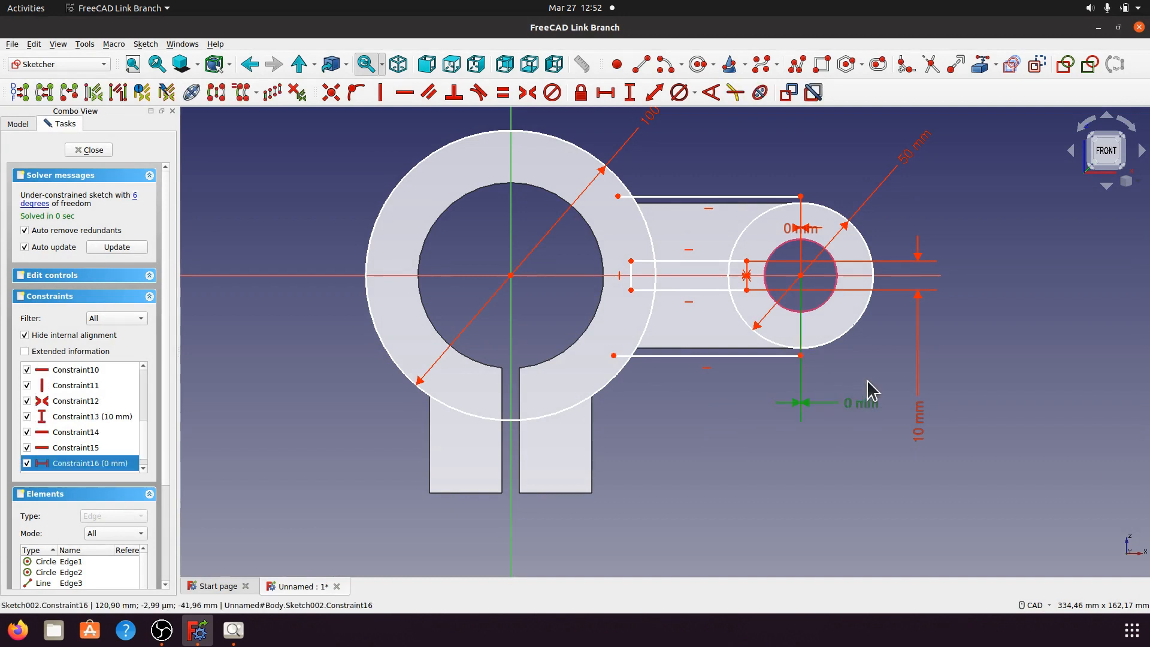
key(Delete)
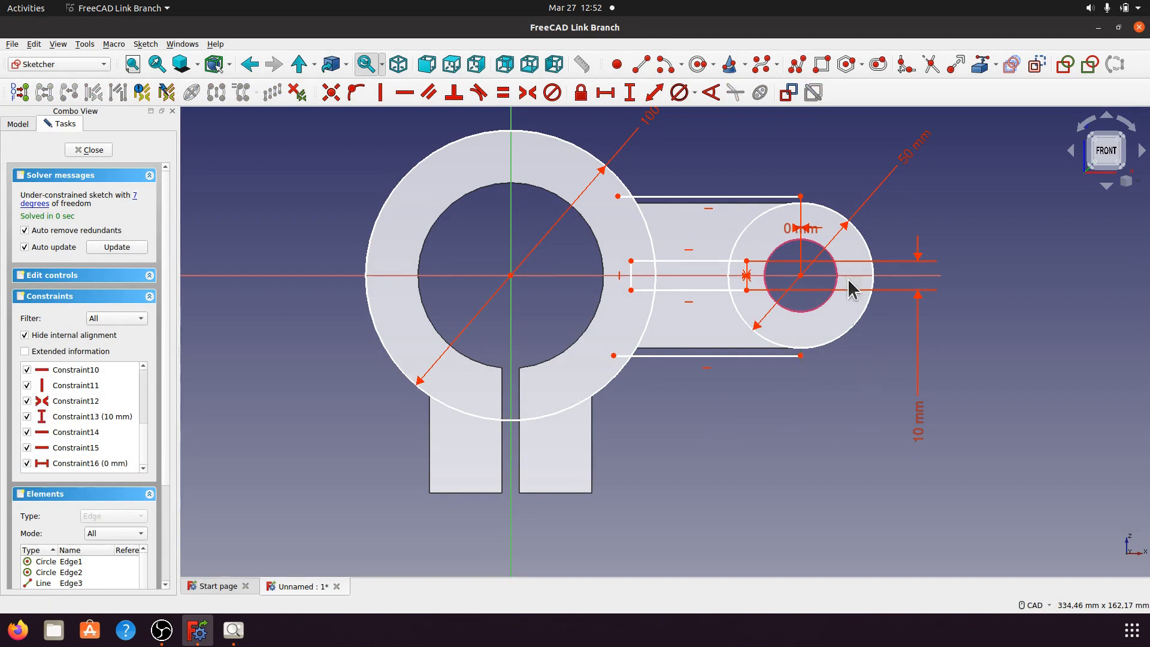
click(811, 239)
key(Delete)
click(800, 196)
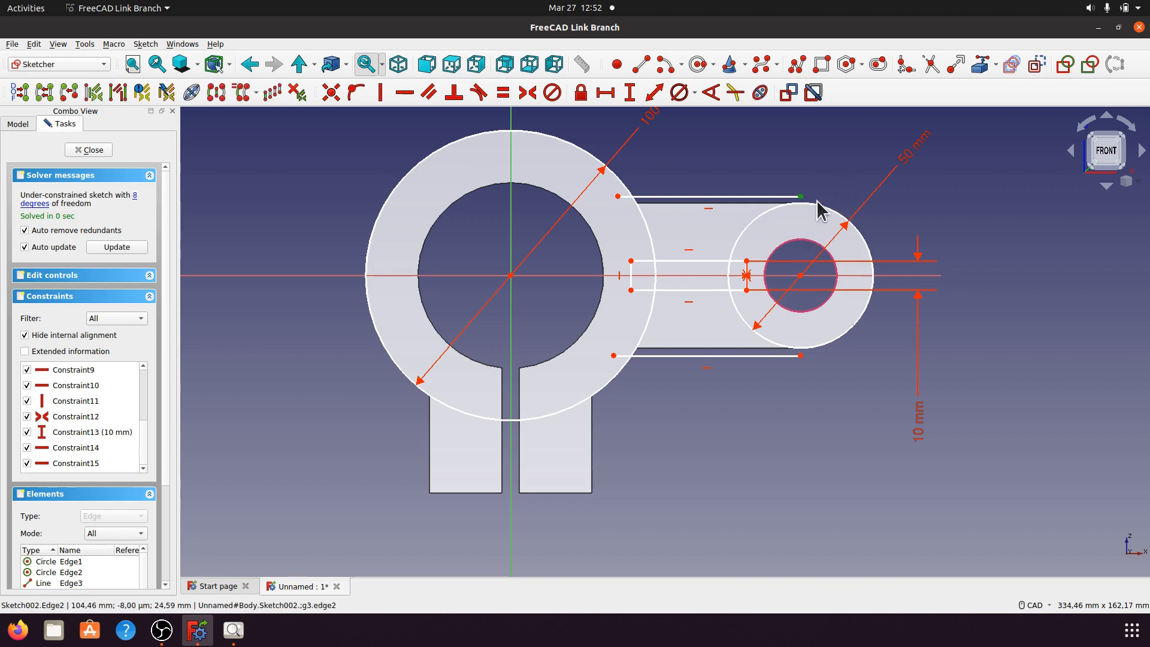
Step: Make the upper and lower arm lines tangent to the boss's outer circle
click(820, 205)
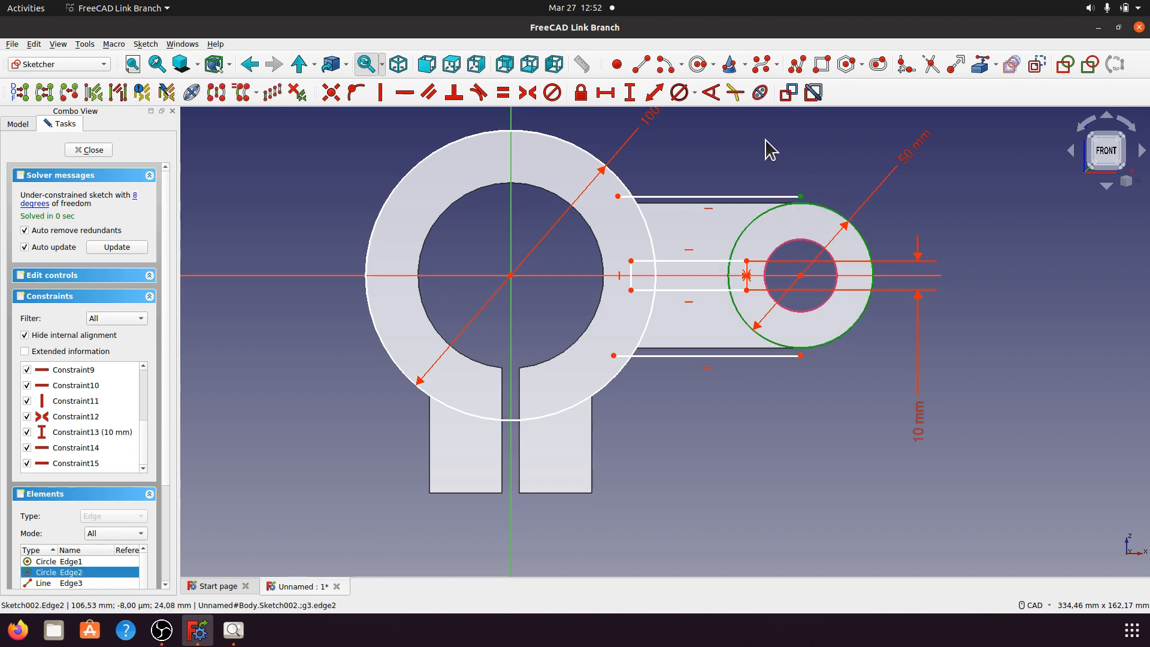
click(479, 93)
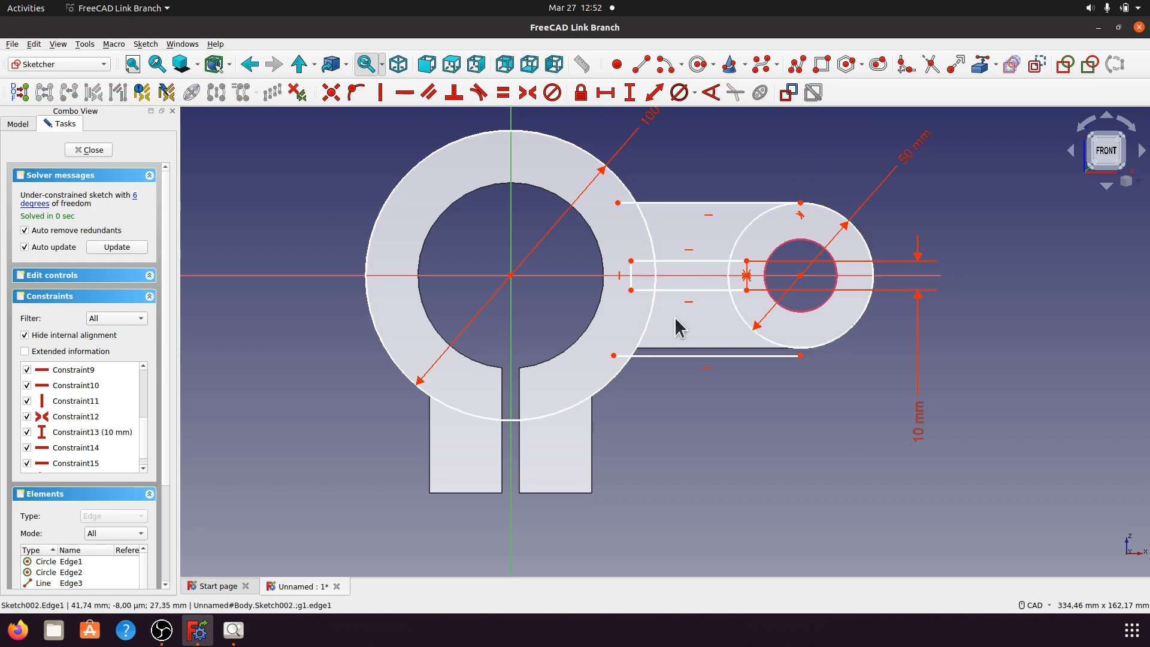
click(801, 356)
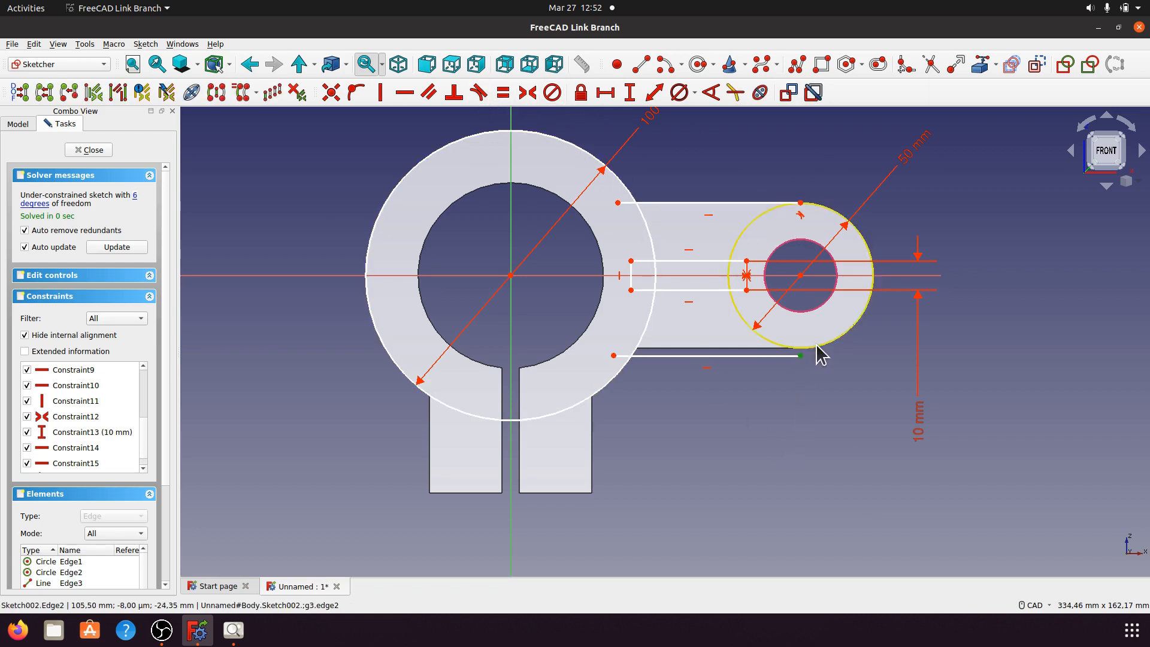
click(820, 353)
click(479, 93)
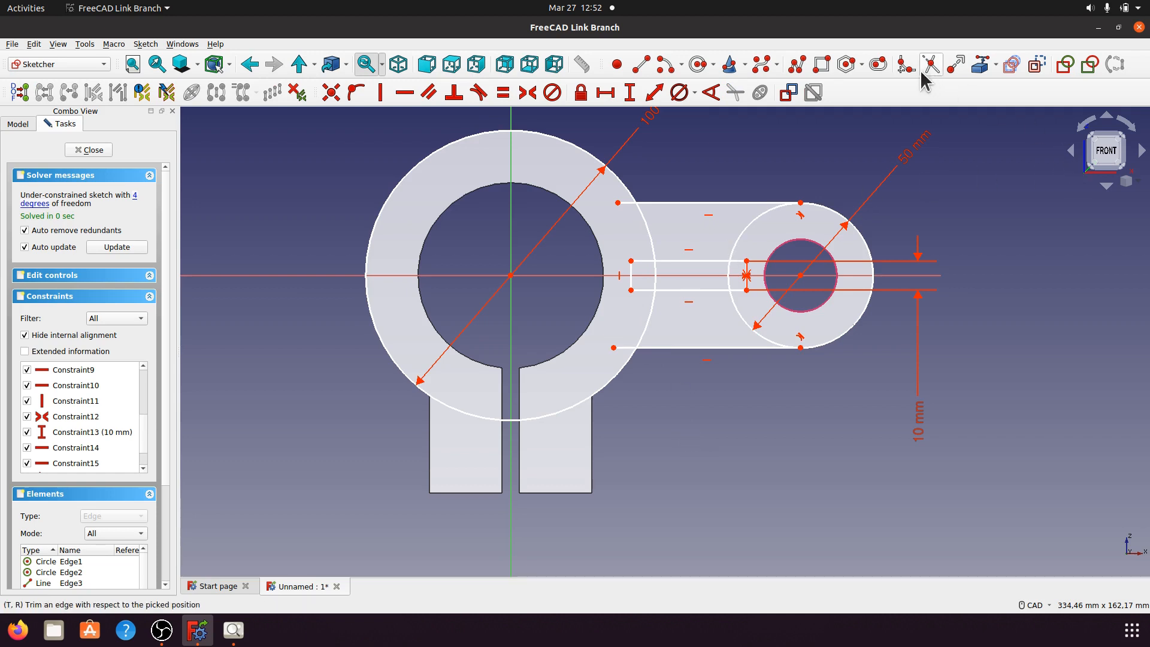
Step: Trim the ring arc, the boss circle inside the arm, and both line stubs
click(624, 180)
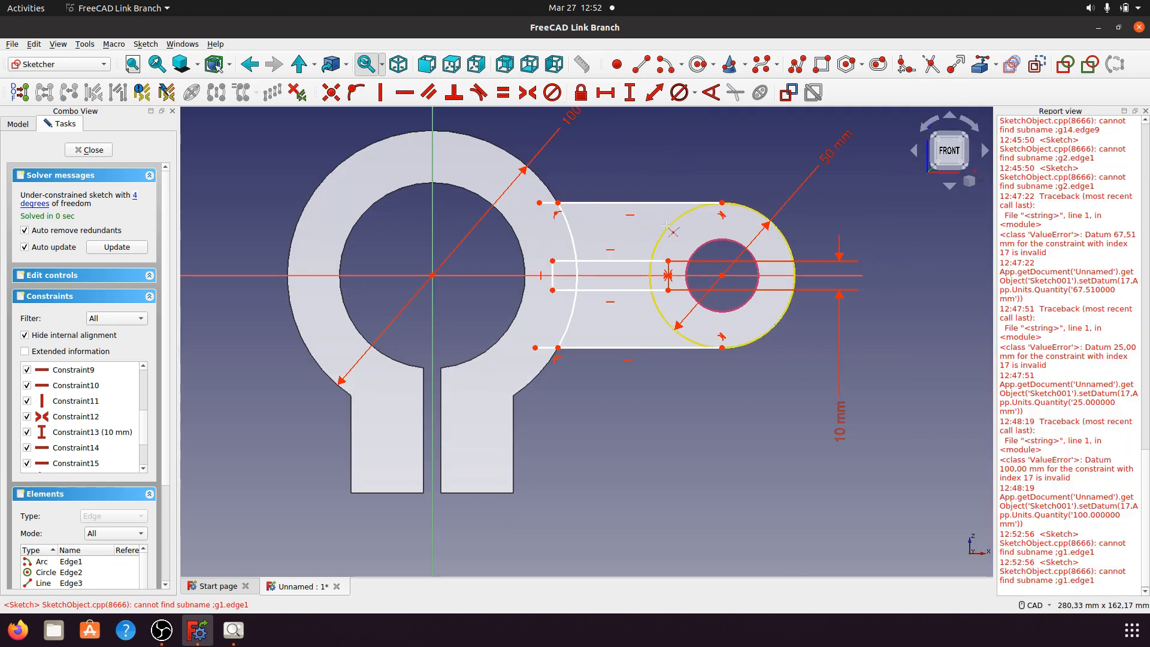
click(793, 255)
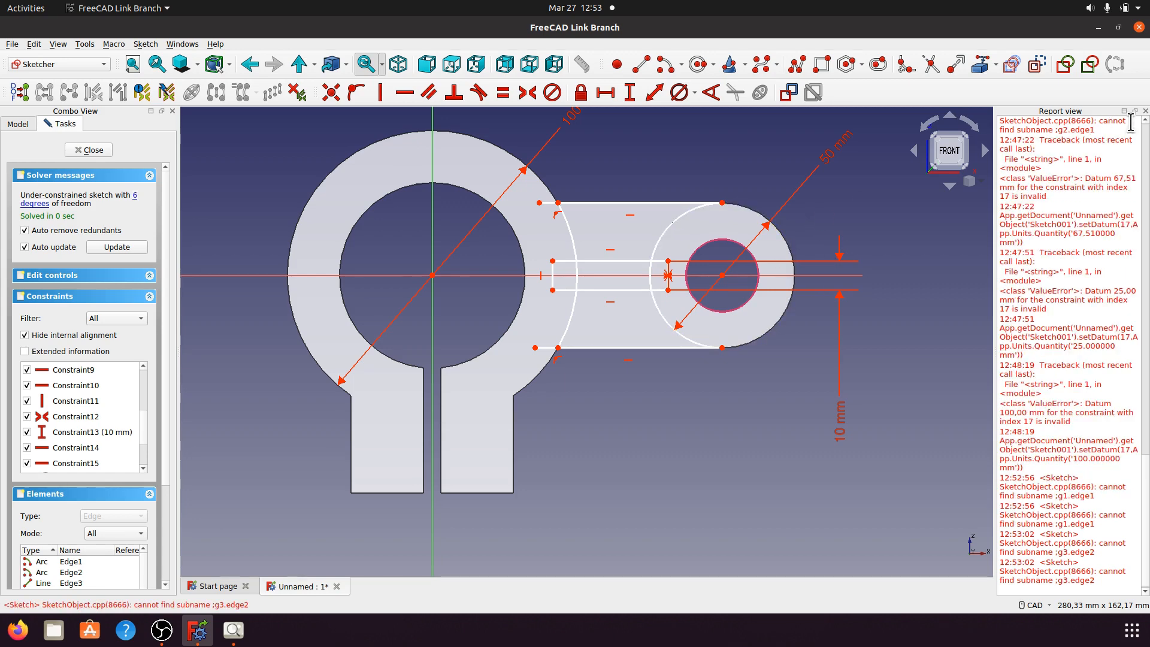
click(1145, 111)
scroll(599, 192, up, 3)
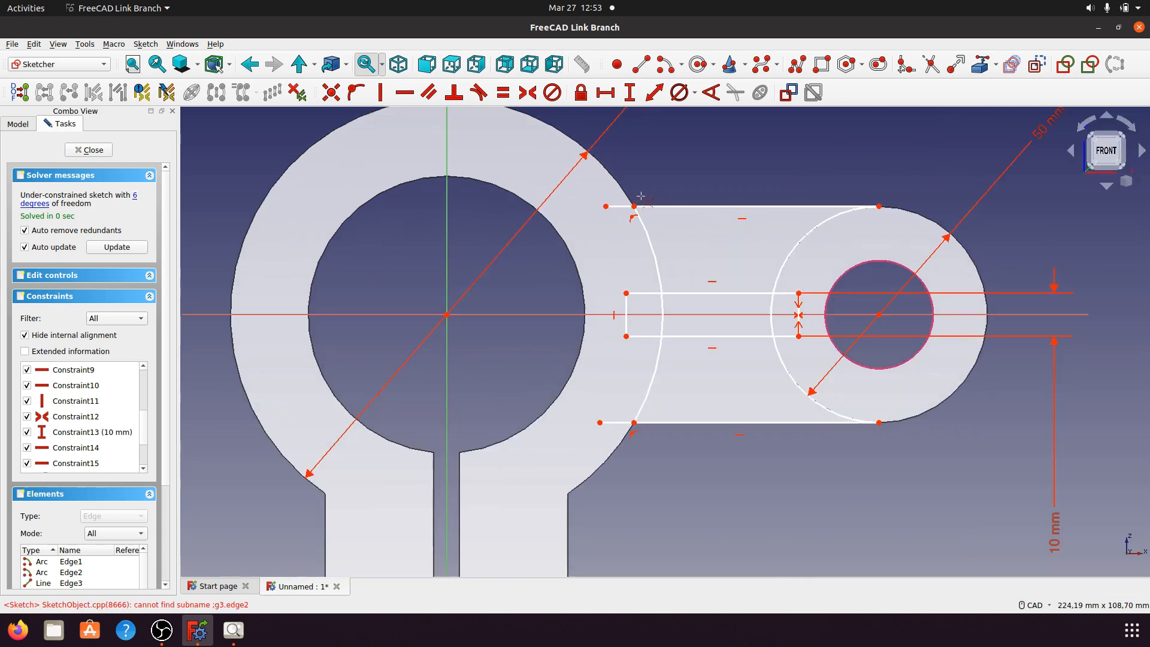
click(623, 209)
click(616, 422)
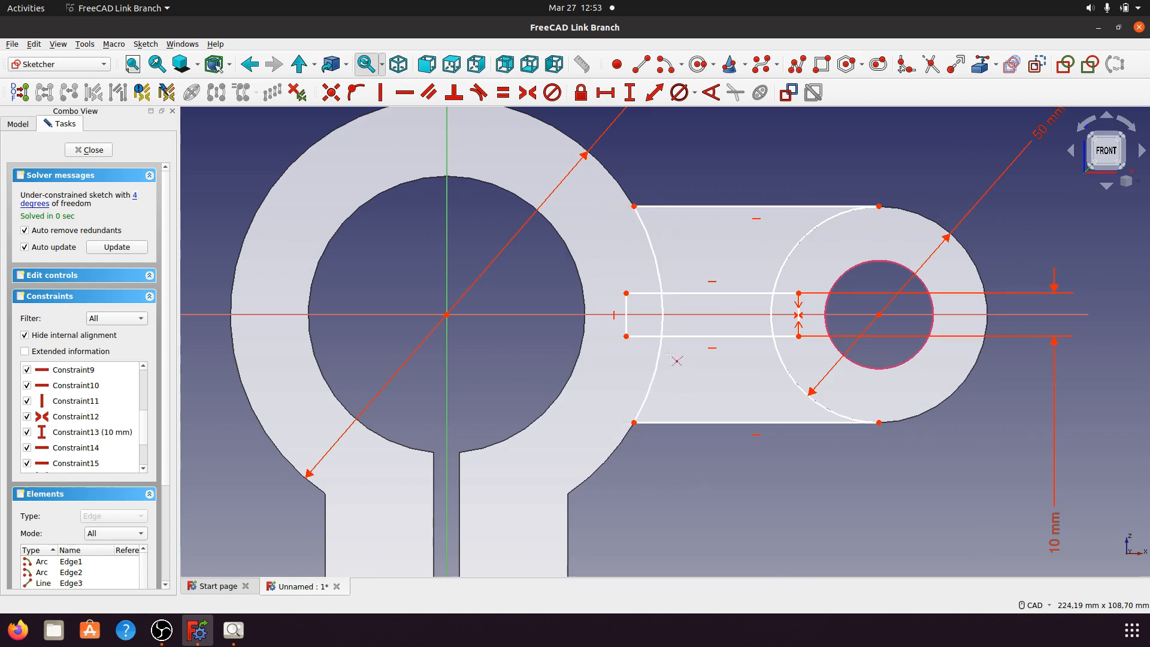
click(647, 293)
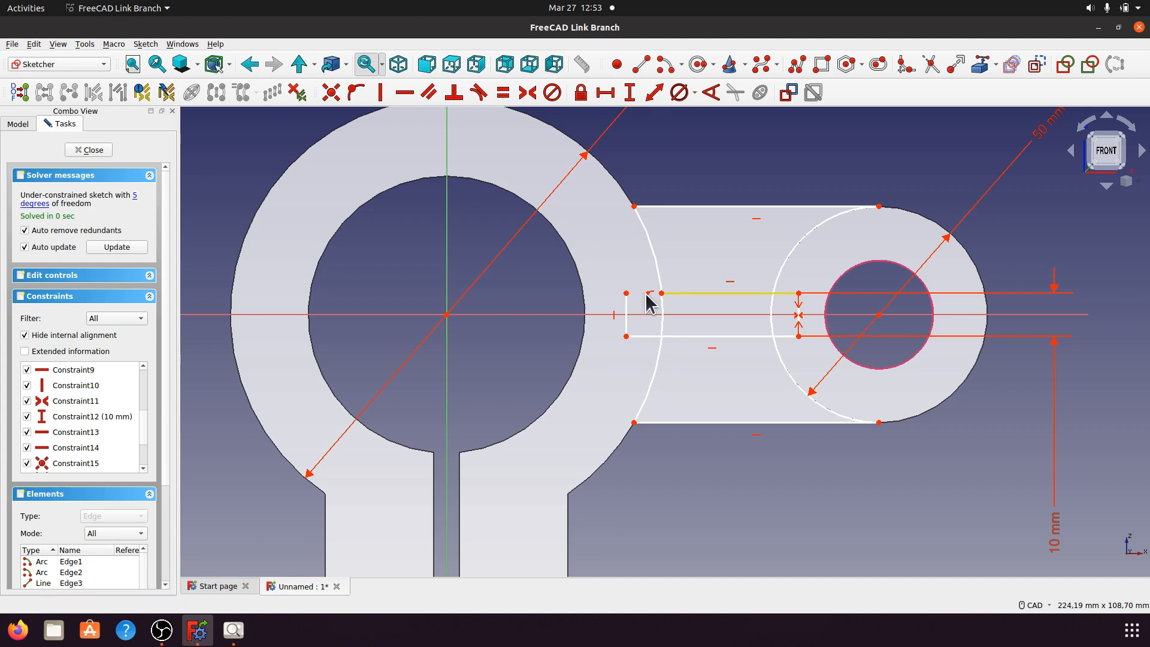
click(648, 340)
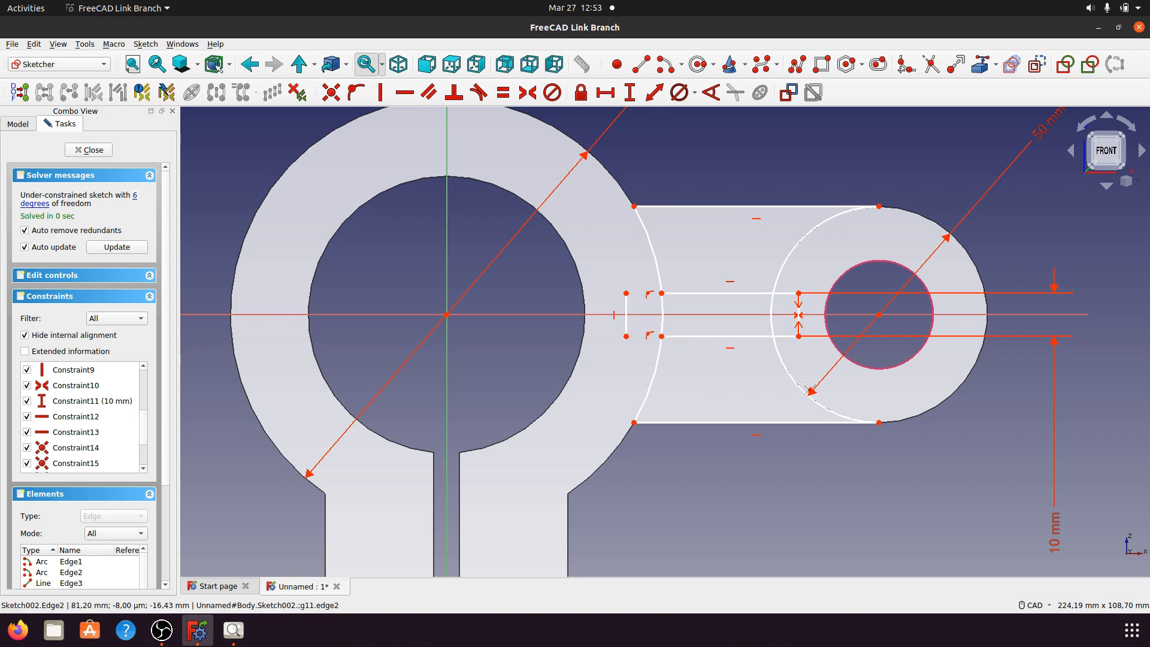
click(786, 337)
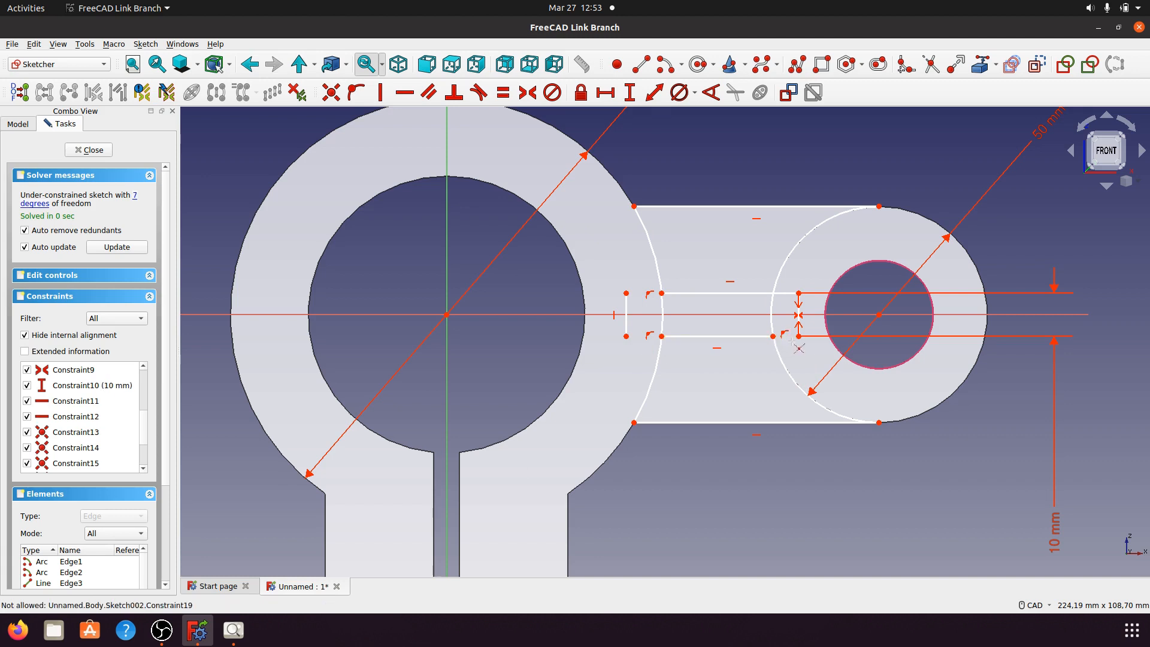
click(788, 295)
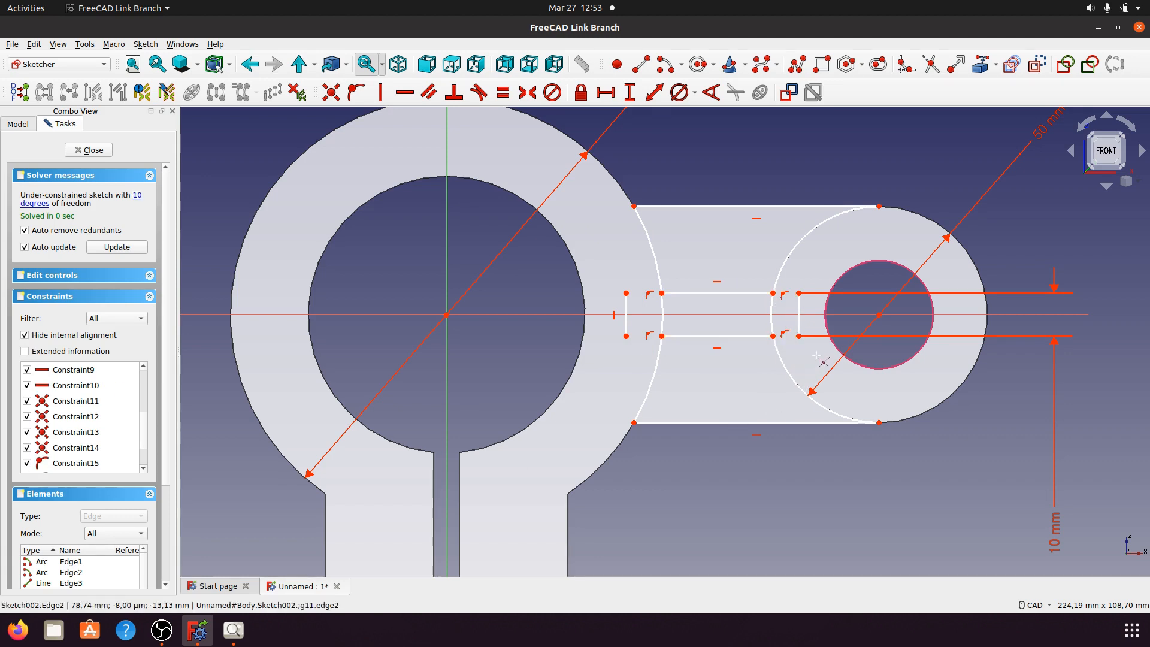
click(626, 320)
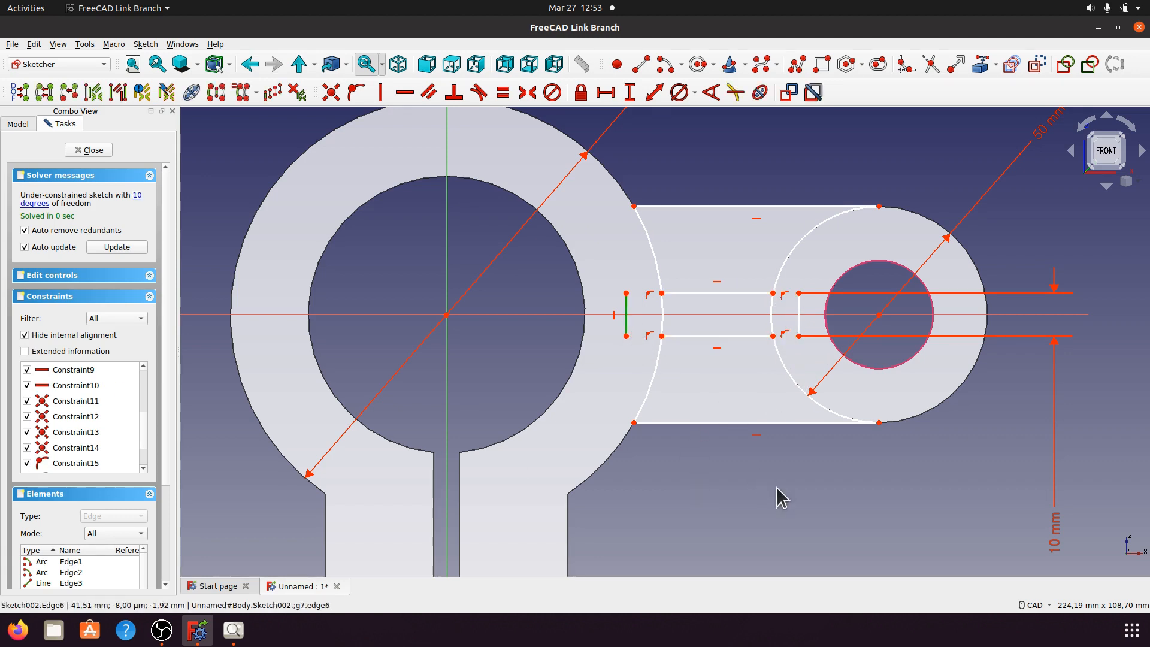
click(799, 328)
key(Delete)
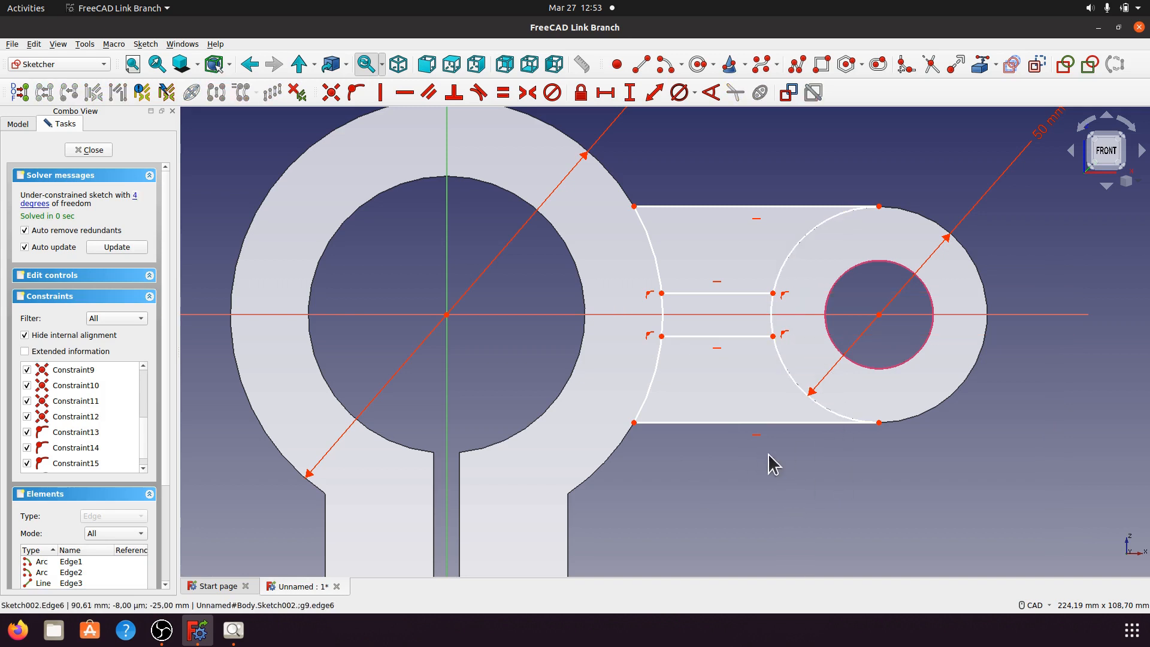
click(930, 64)
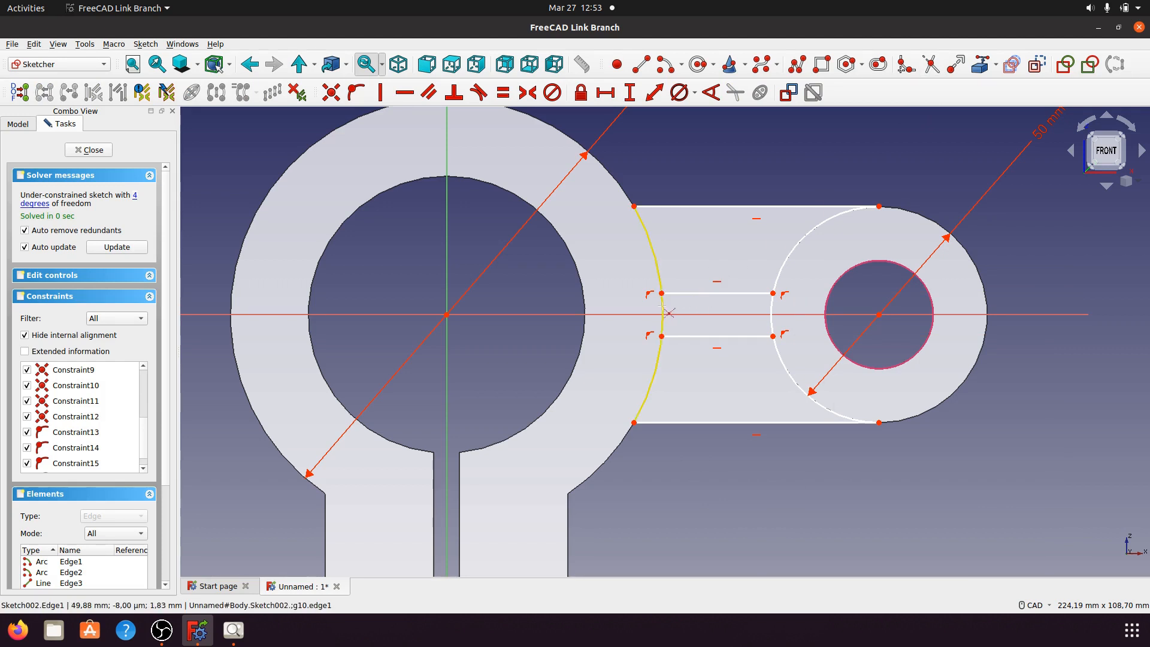
click(662, 311)
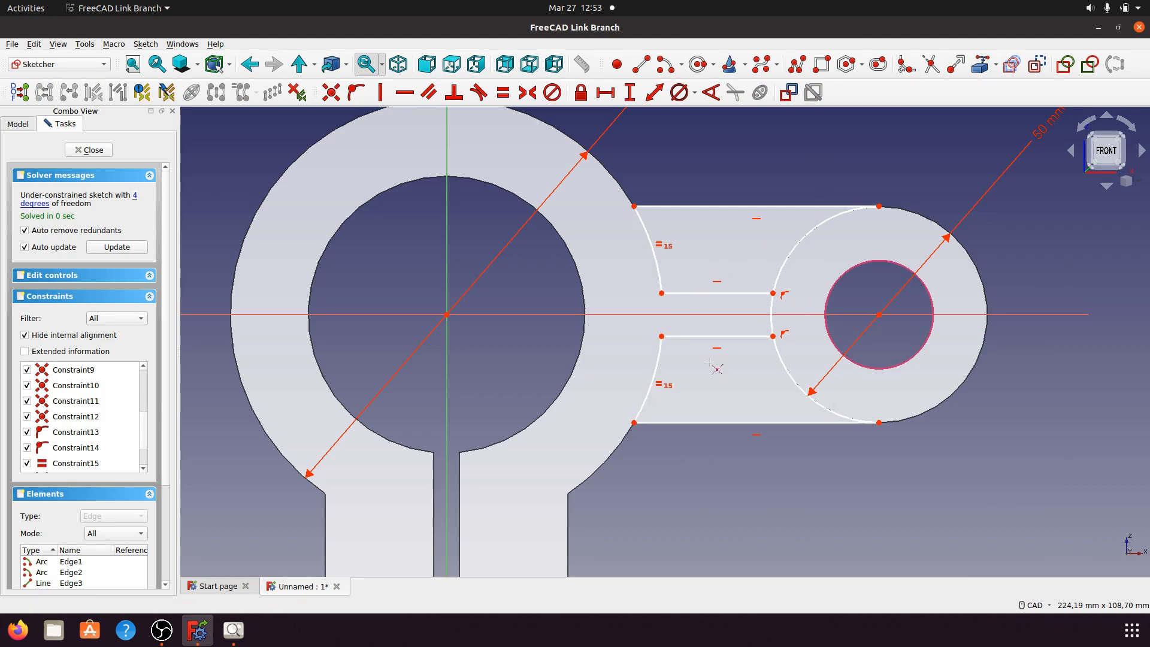
click(771, 305)
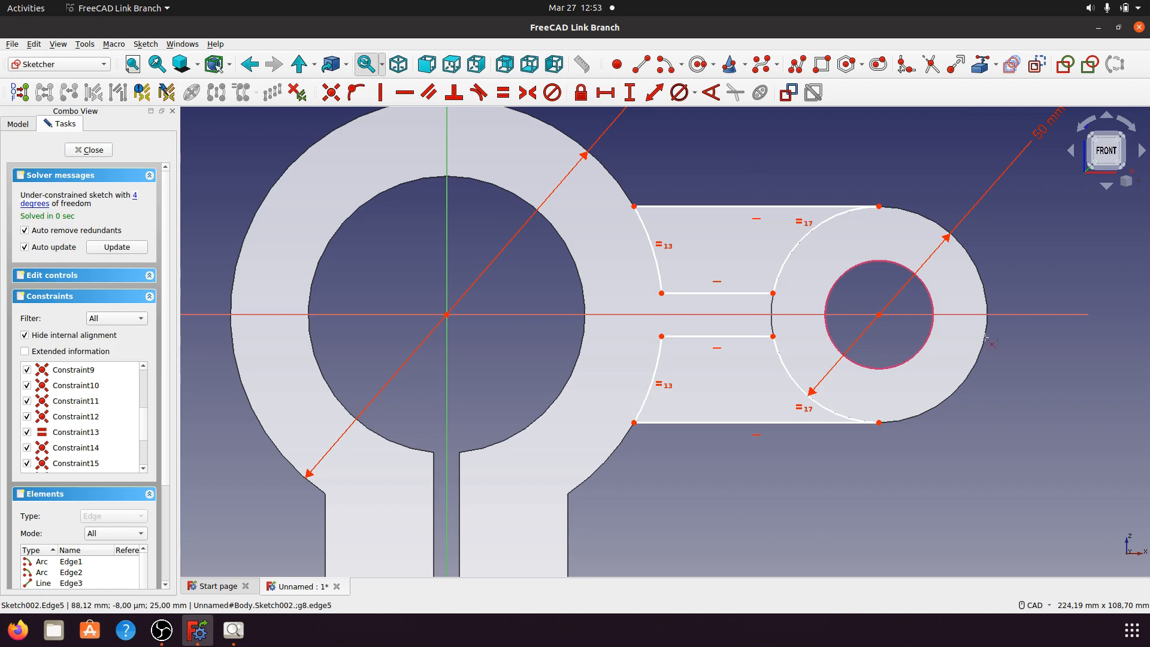
click(136, 197)
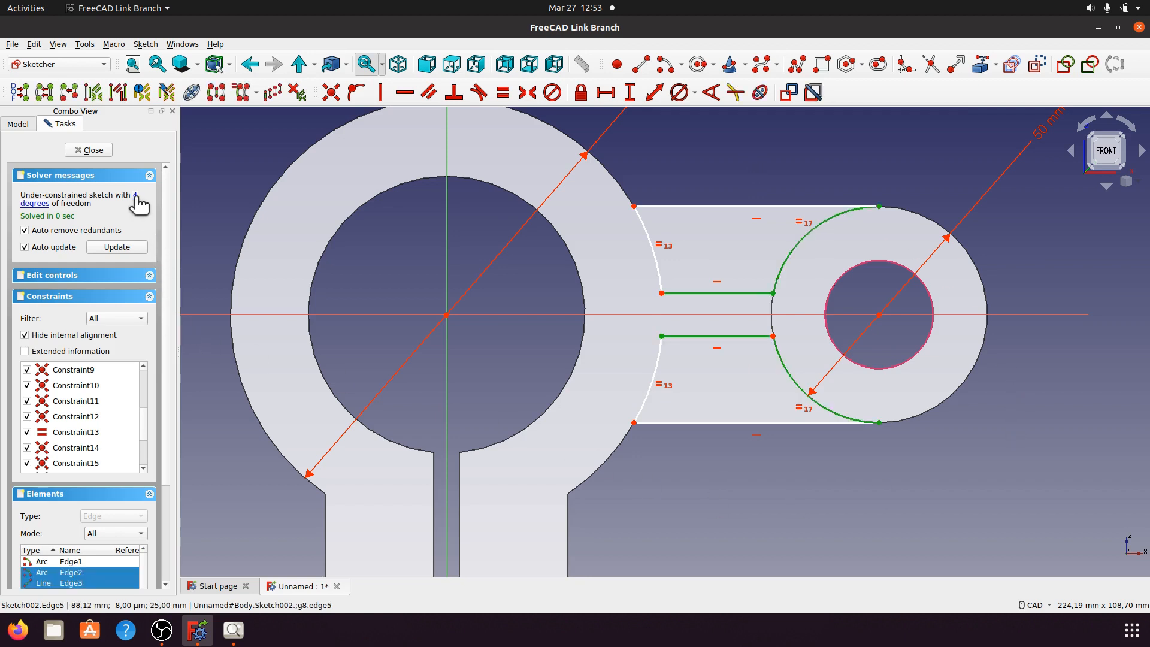
click(584, 489)
scroll(572, 487, down, 2)
Step: Delete the ring's 100 mm diameter and give the upper arc a 50 mm radius
click(643, 200)
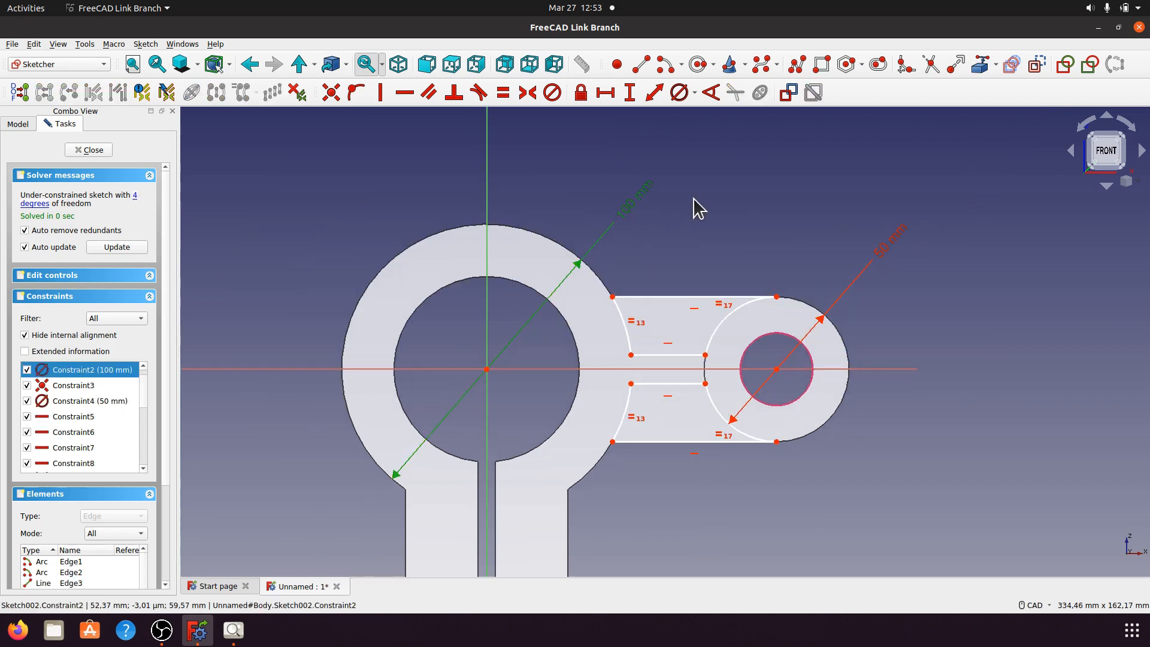
key(Delete)
scroll(672, 314, up, 2)
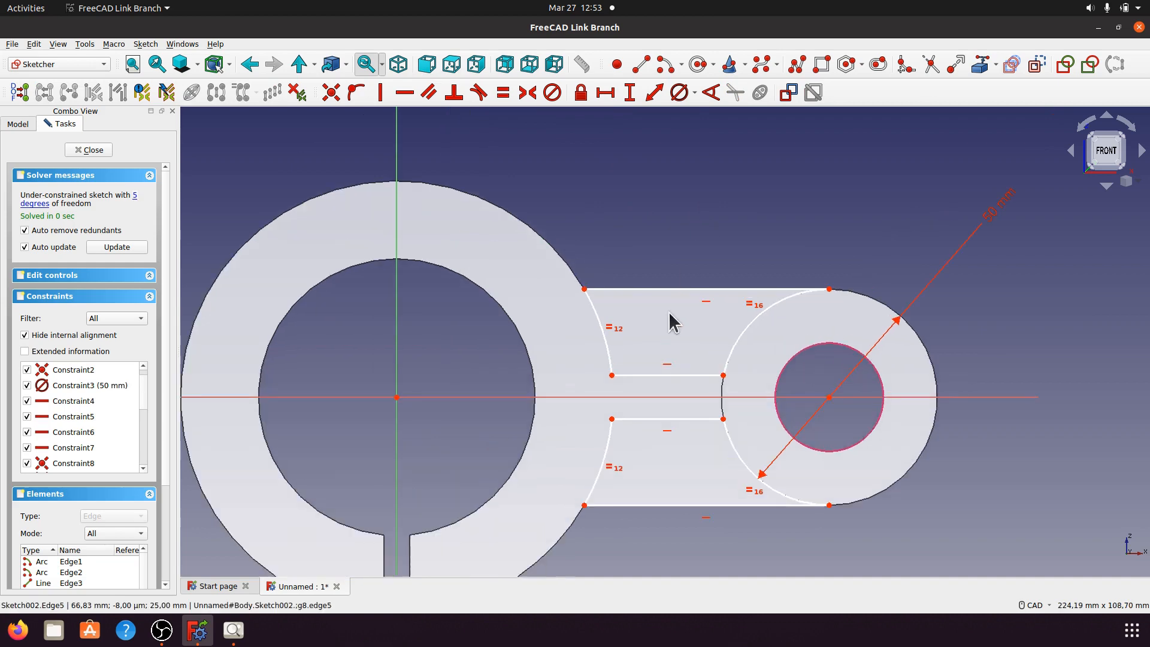
click(608, 351)
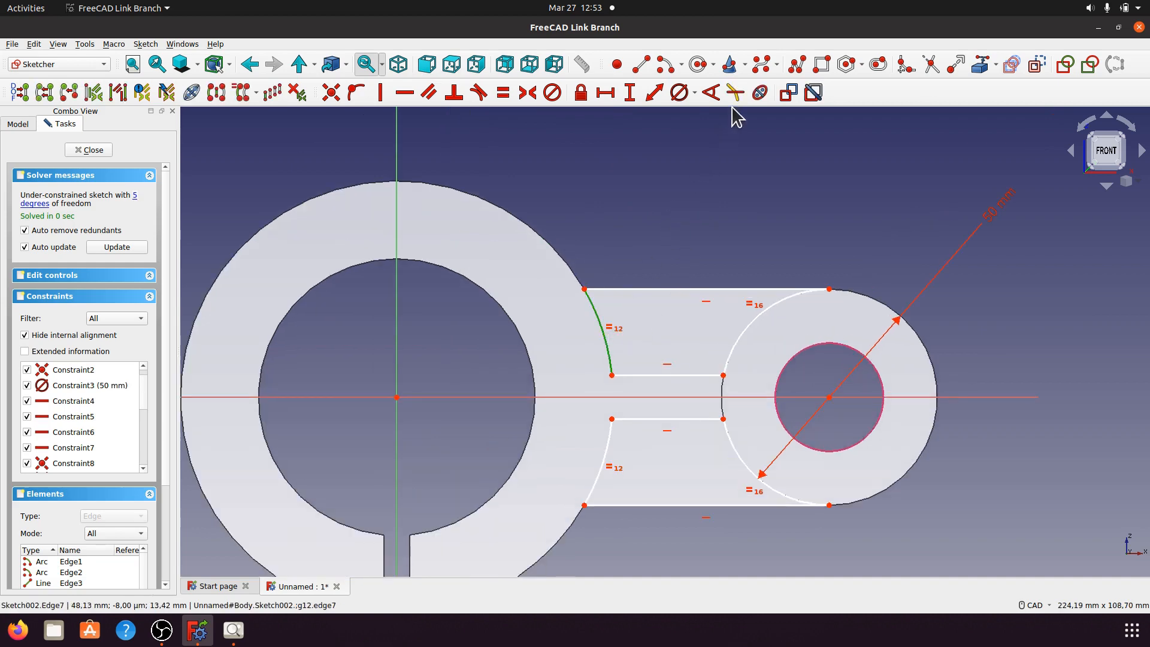
click(695, 94)
click(702, 111)
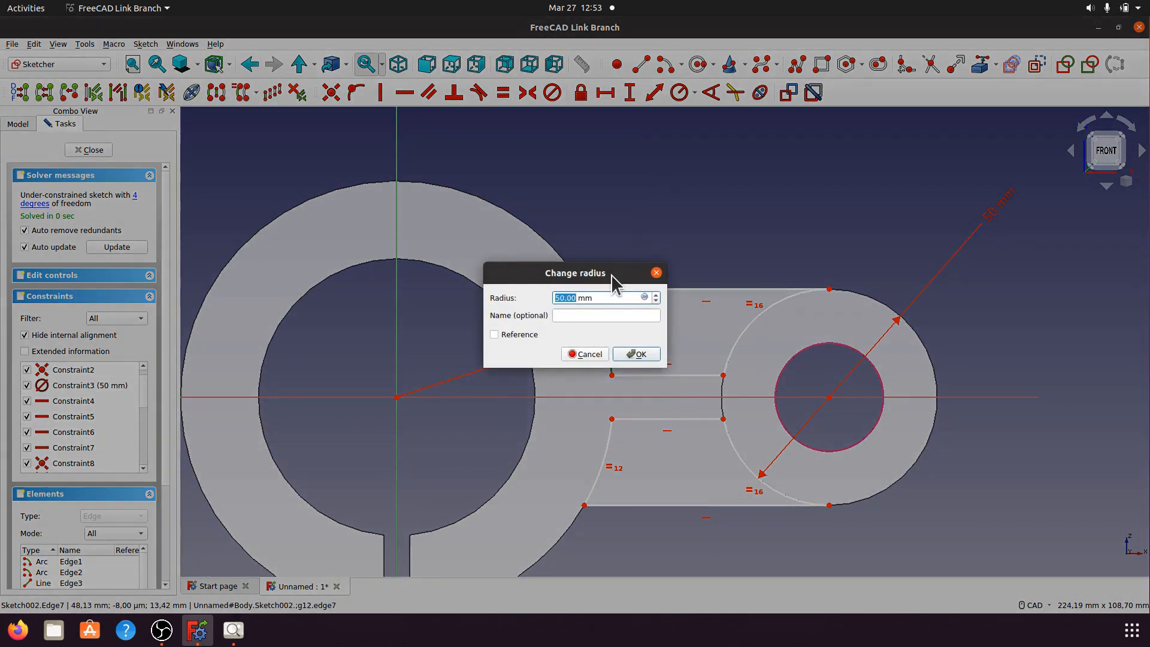
click(636, 354)
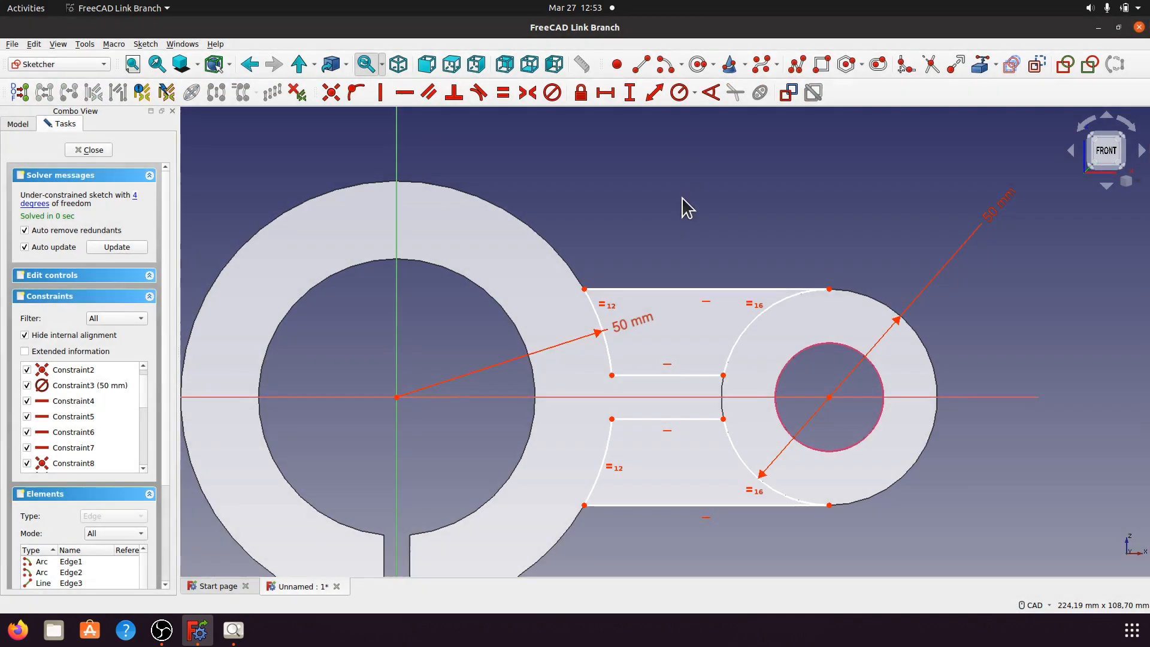
Step: Attempt a 50 mm radius on the lower arc and dismiss the invalid-datum error
click(598, 480)
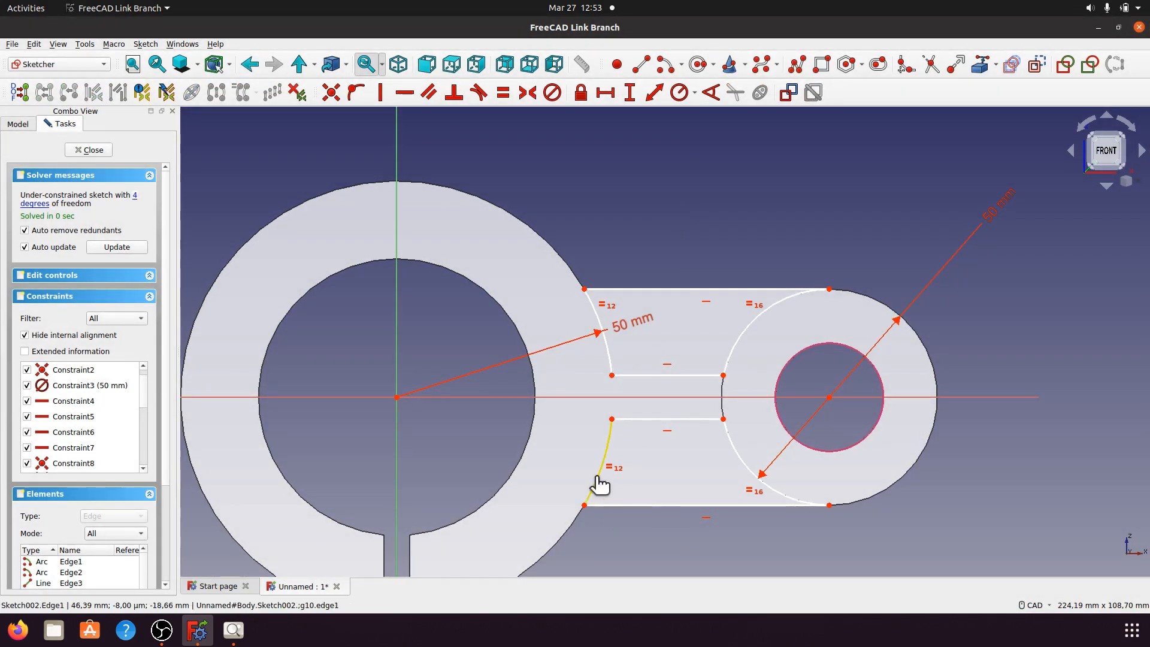
click(695, 93)
click(702, 111)
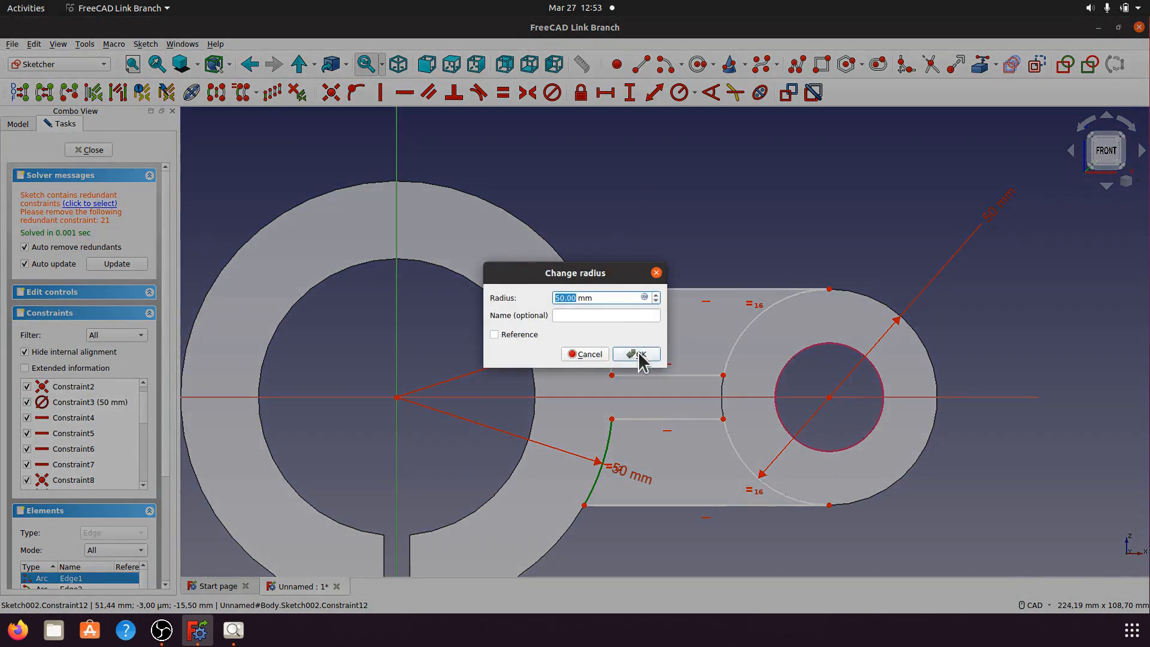
click(636, 350)
click(672, 306)
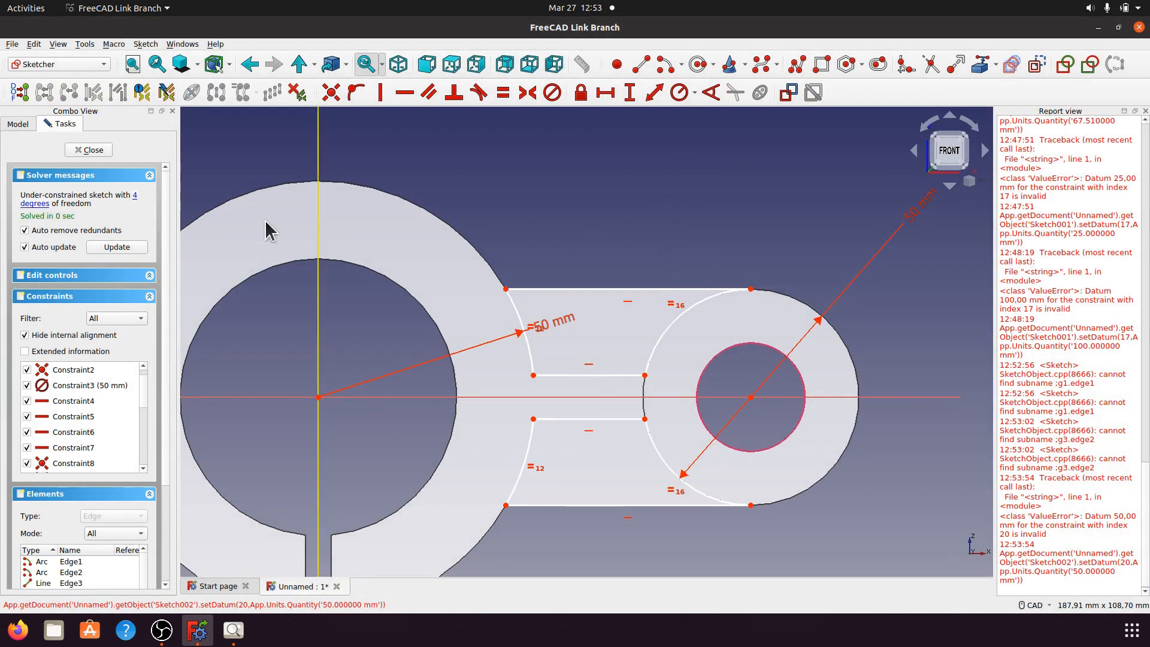
Step: Check the free geometry, then make the bottom arm edge tangent to the lower boss arc
click(135, 197)
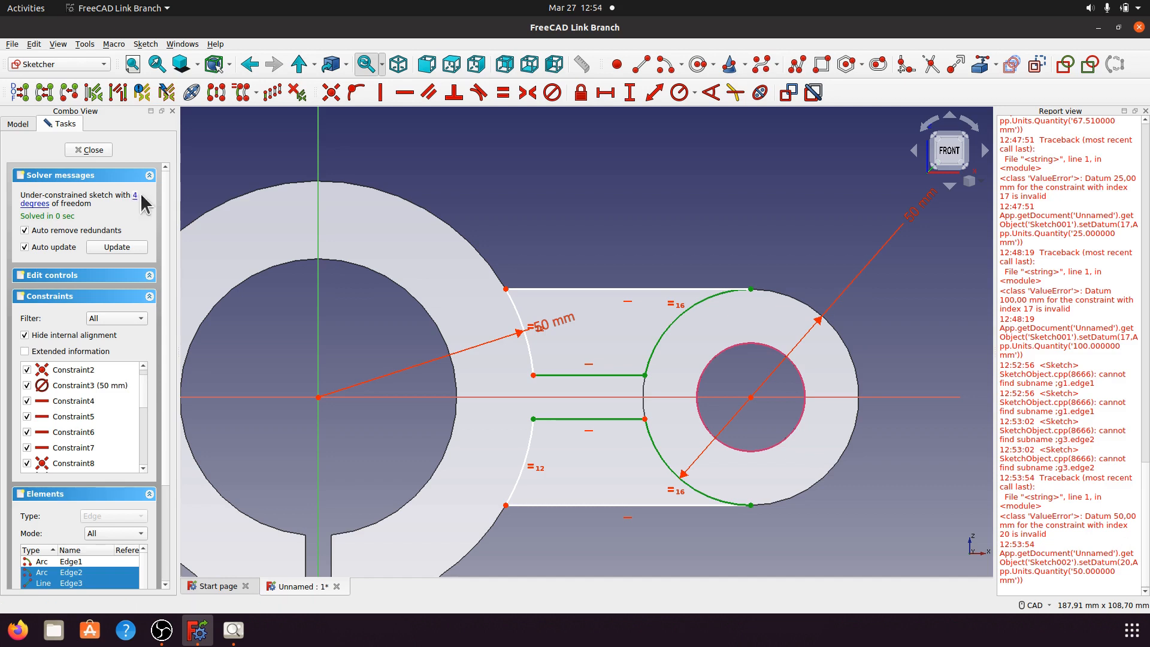
click(706, 236)
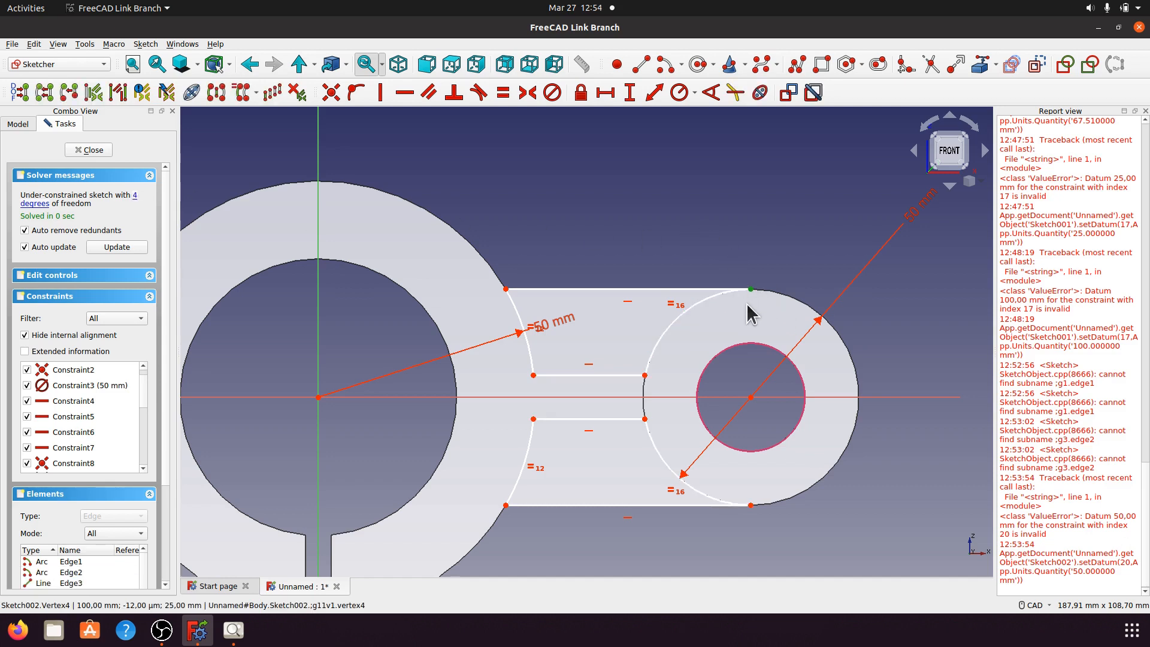
click(722, 305)
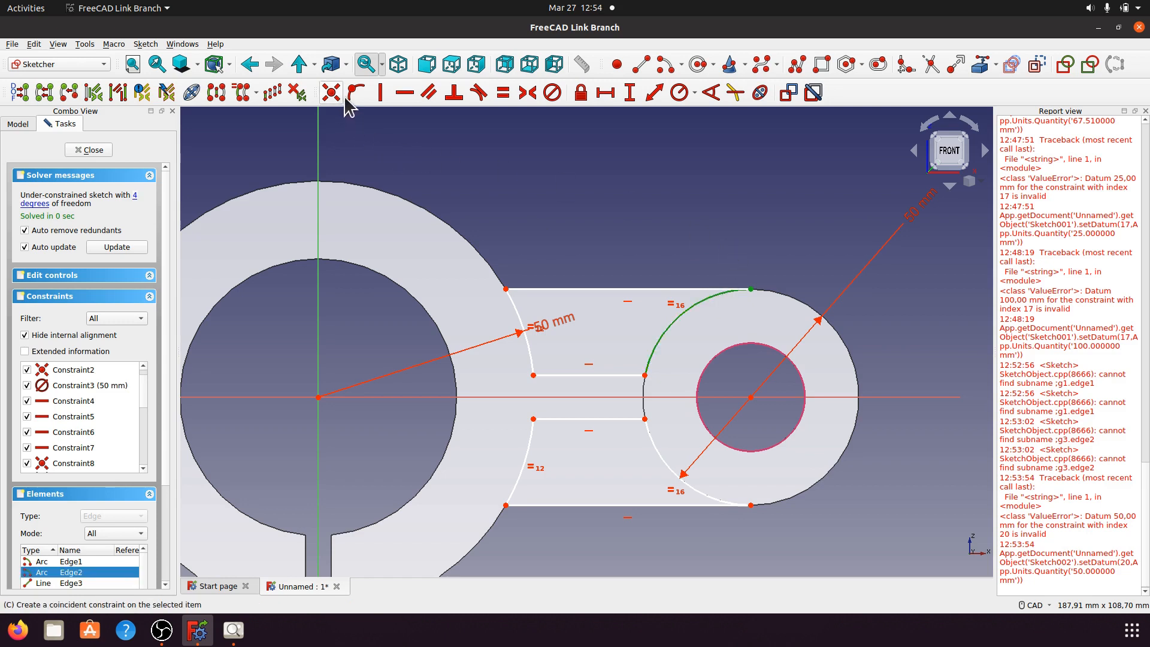
click(527, 142)
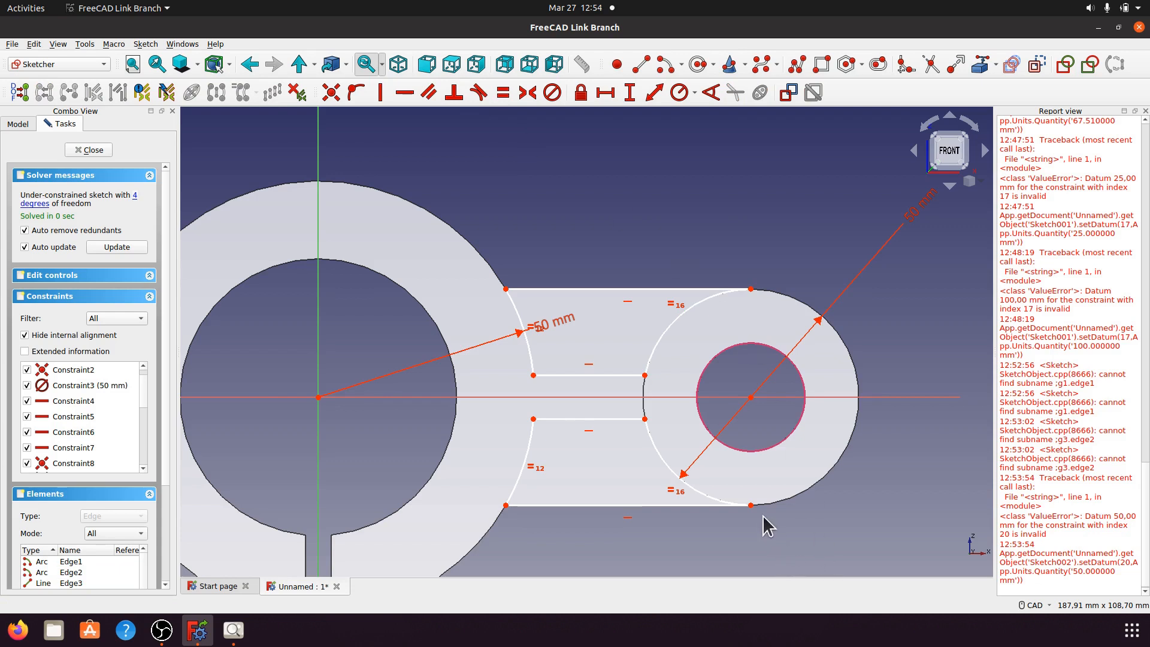
click(714, 505)
click(710, 498)
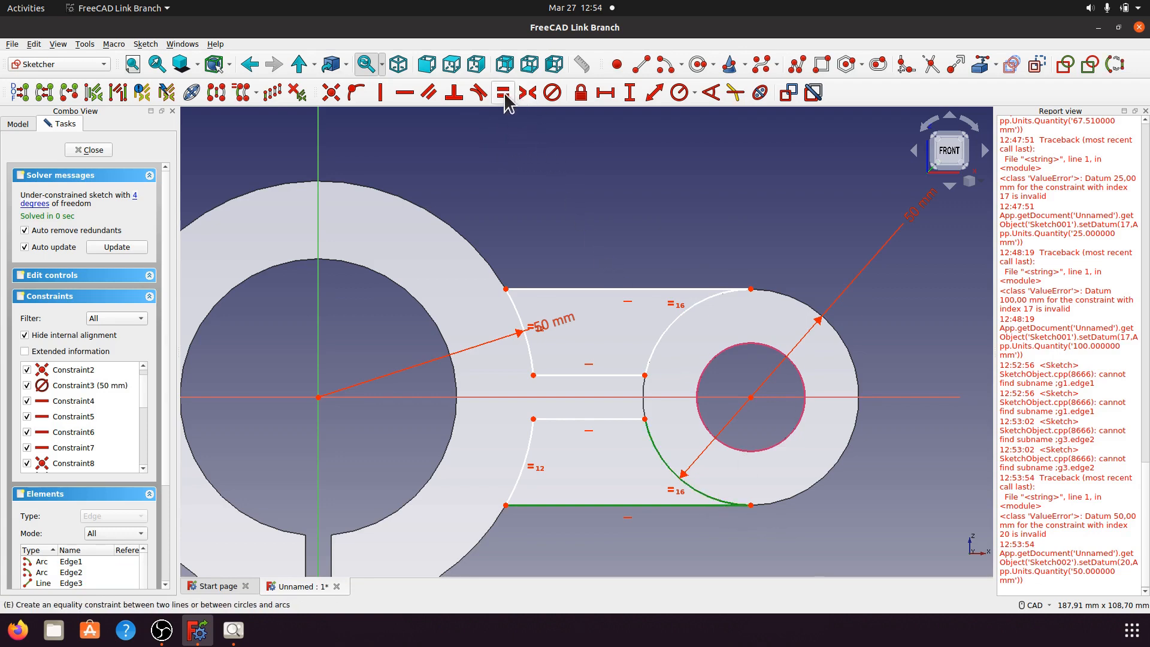
click(478, 92)
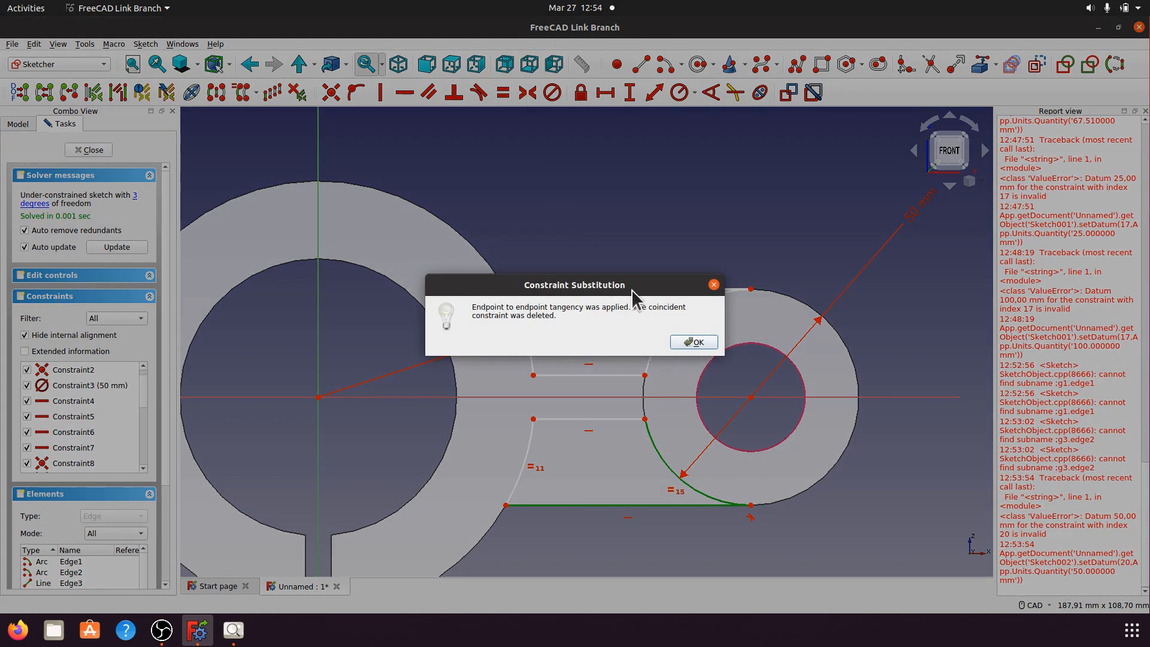
click(693, 341)
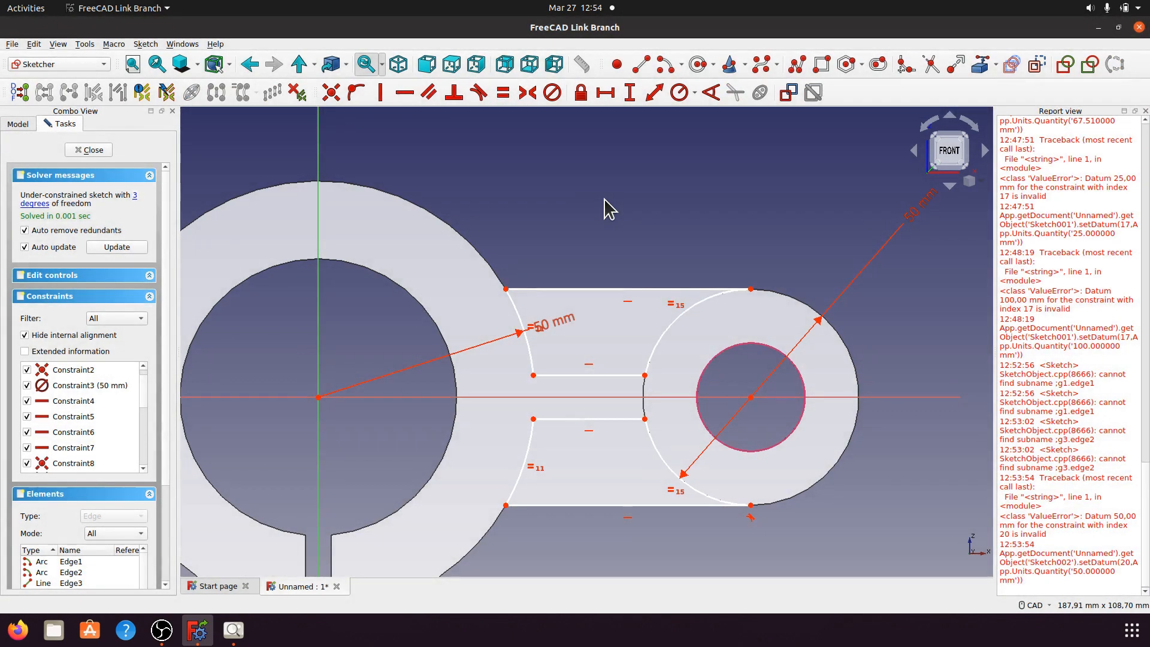
Step: Make the top arm edge tangent to the upper boss arc and recheck free geometry
click(685, 289)
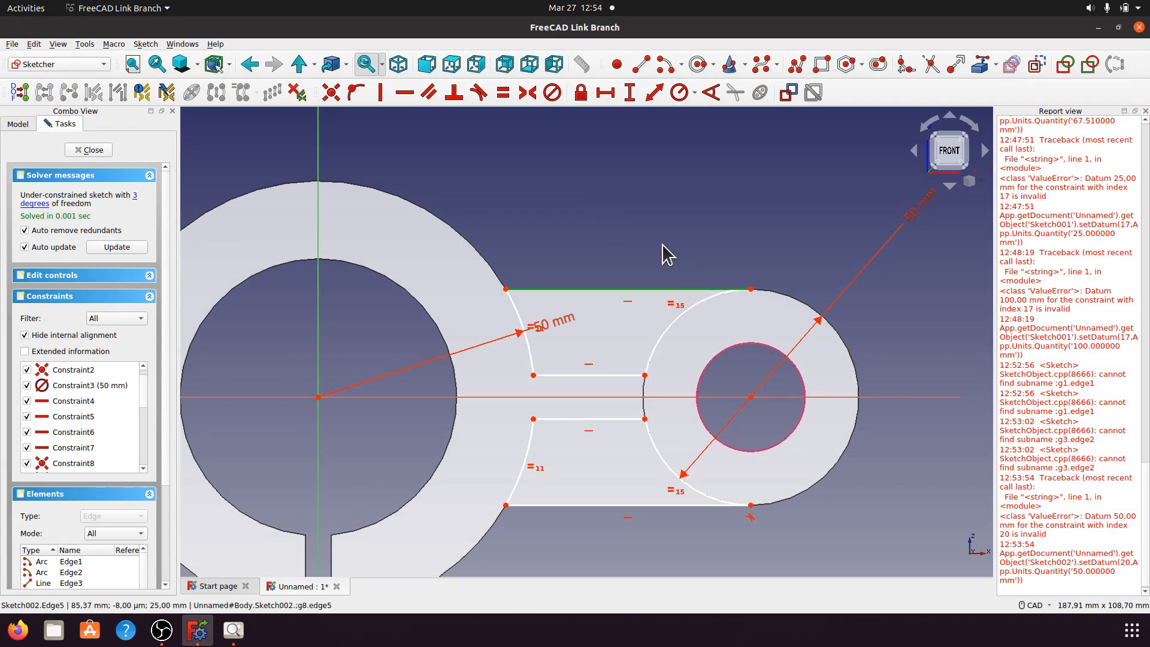
click(693, 305)
click(497, 95)
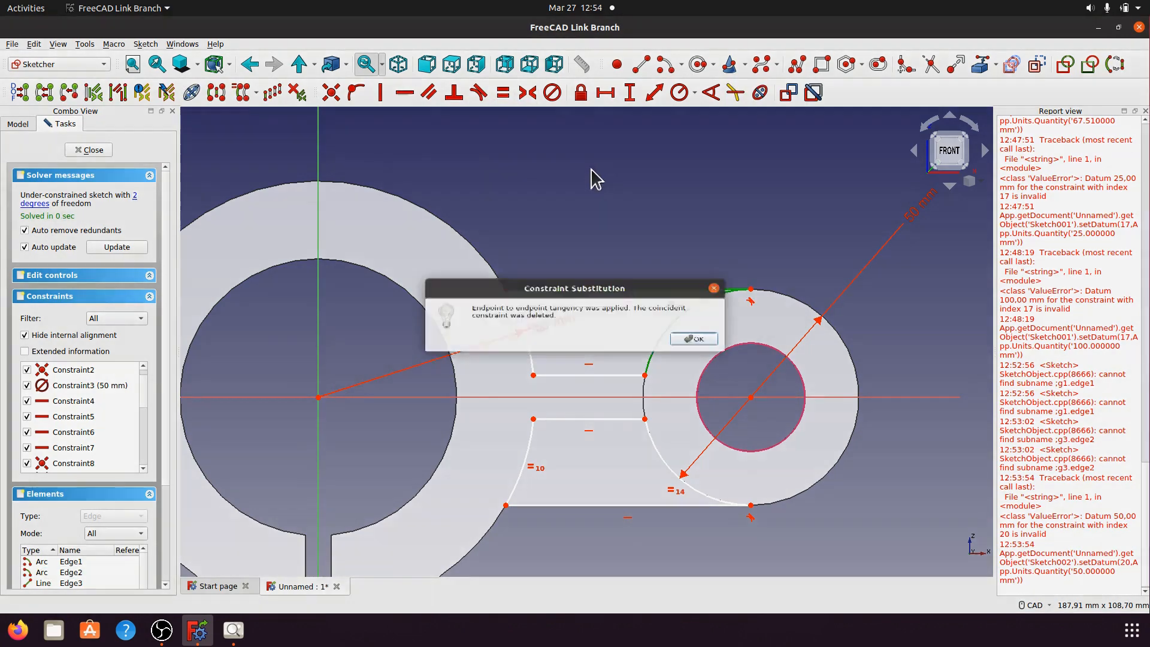
click(691, 341)
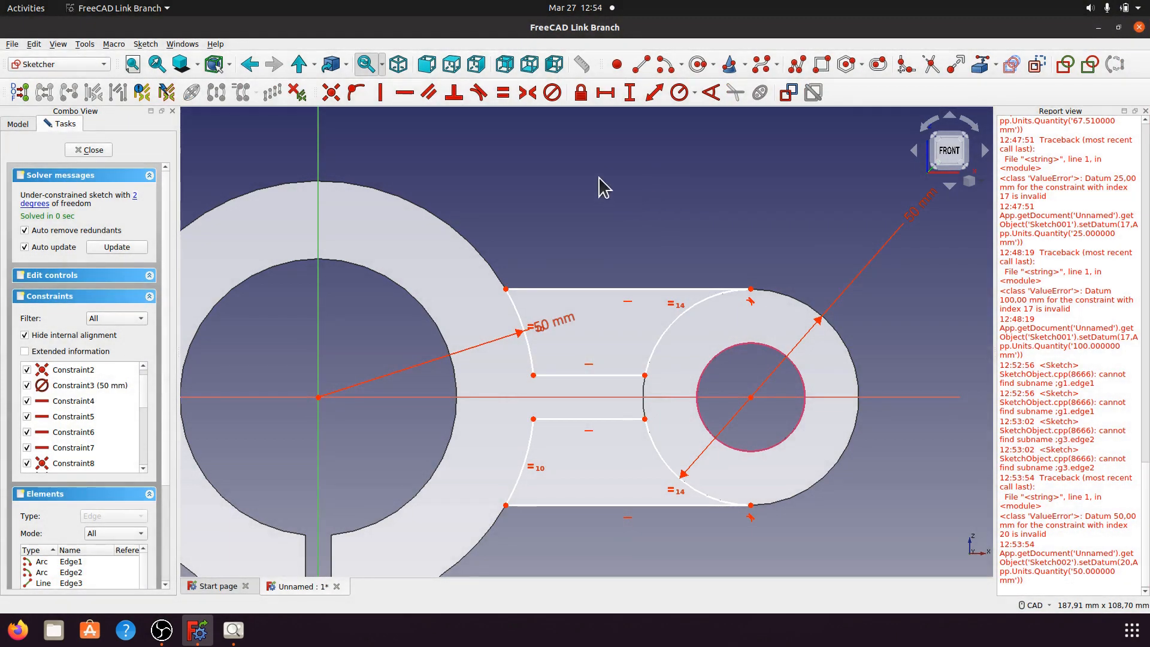
click(137, 204)
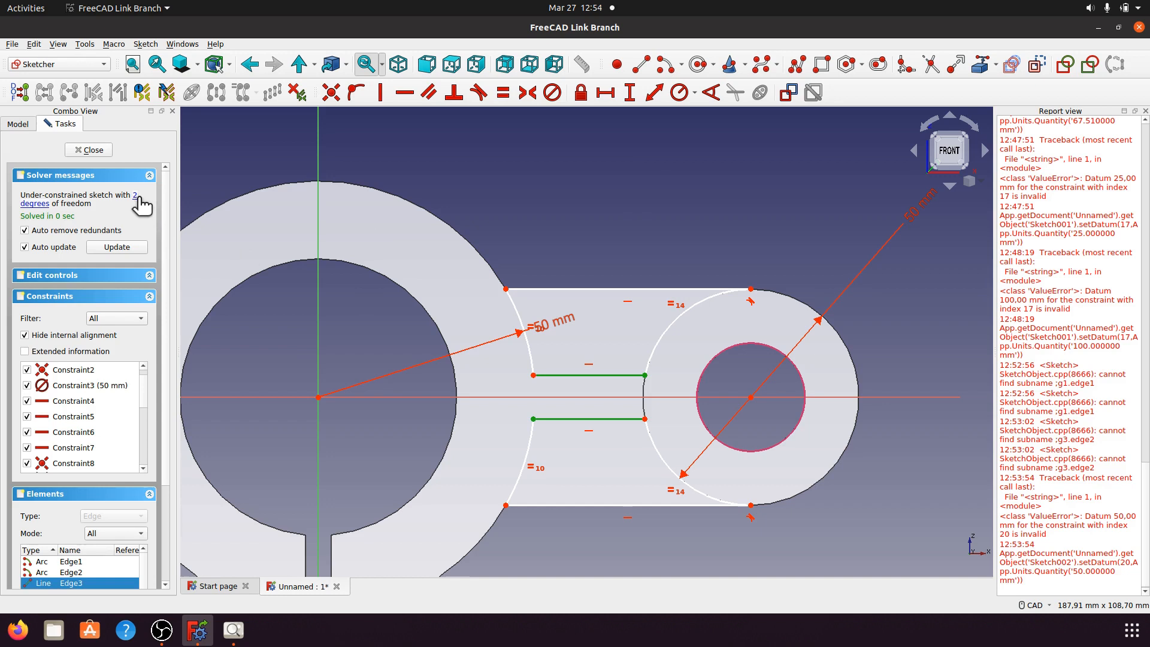
Step: Place the upper slot line's left endpoint 5 mm from the horizontal axis
click(661, 153)
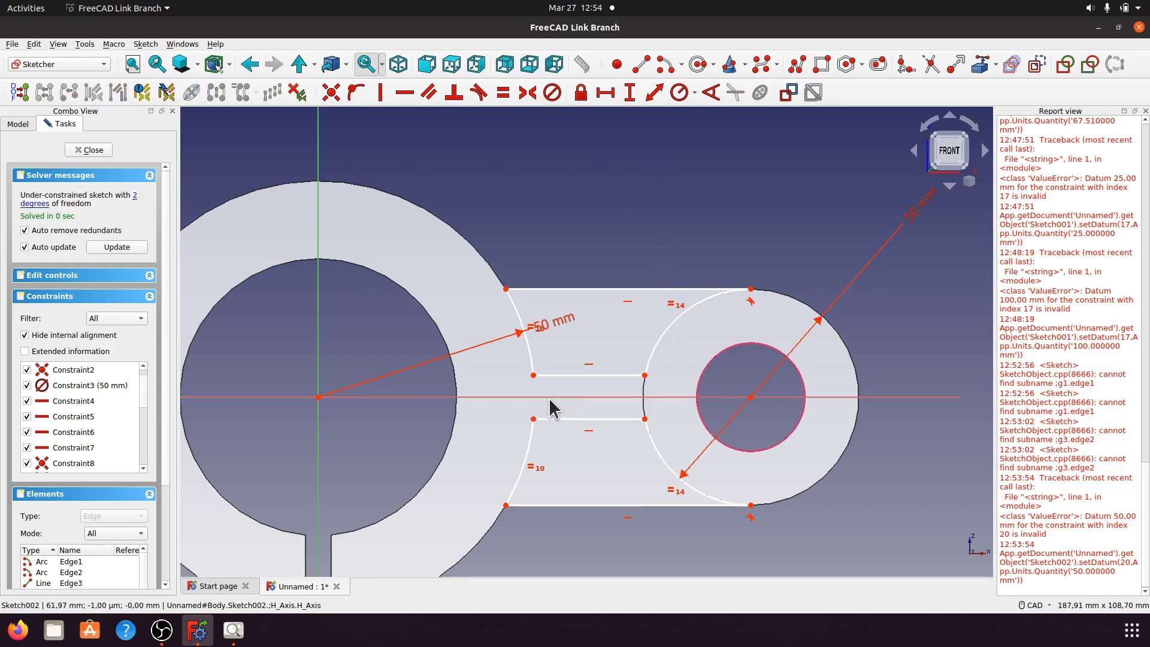
click(533, 375)
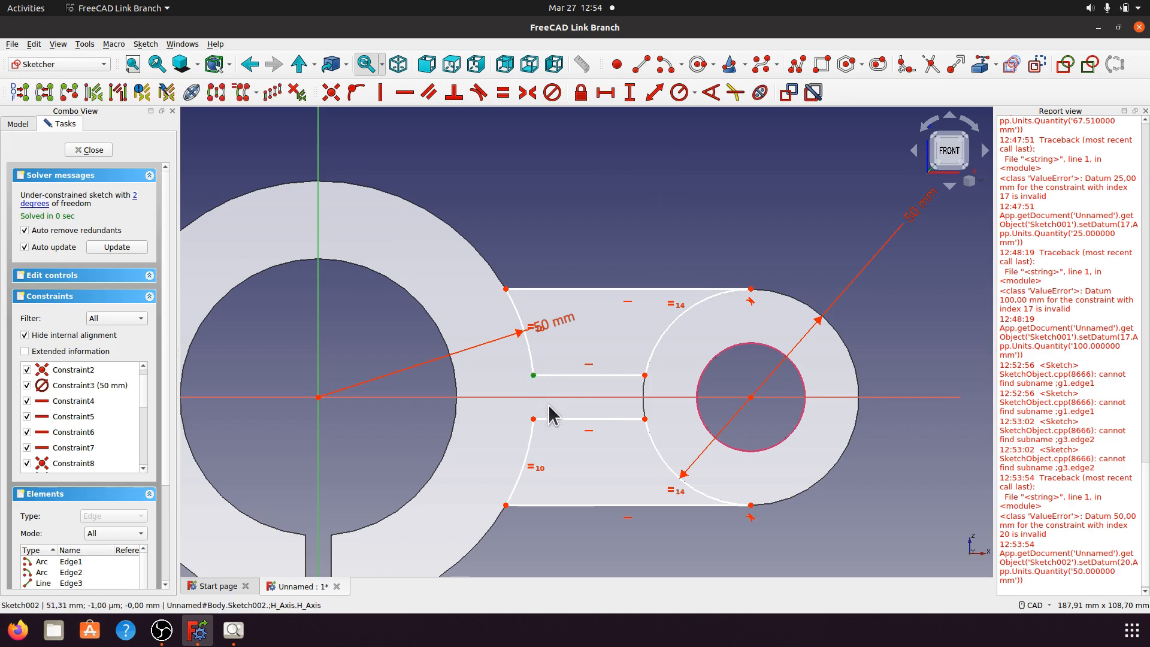
click(552, 397)
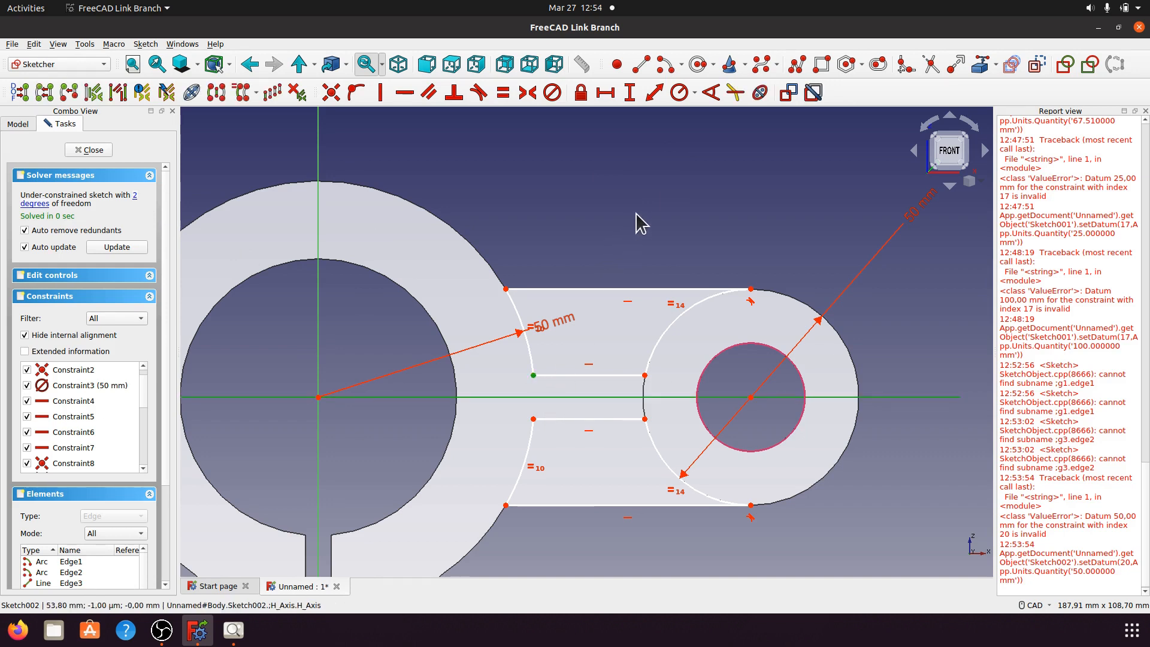
click(629, 92)
click(635, 354)
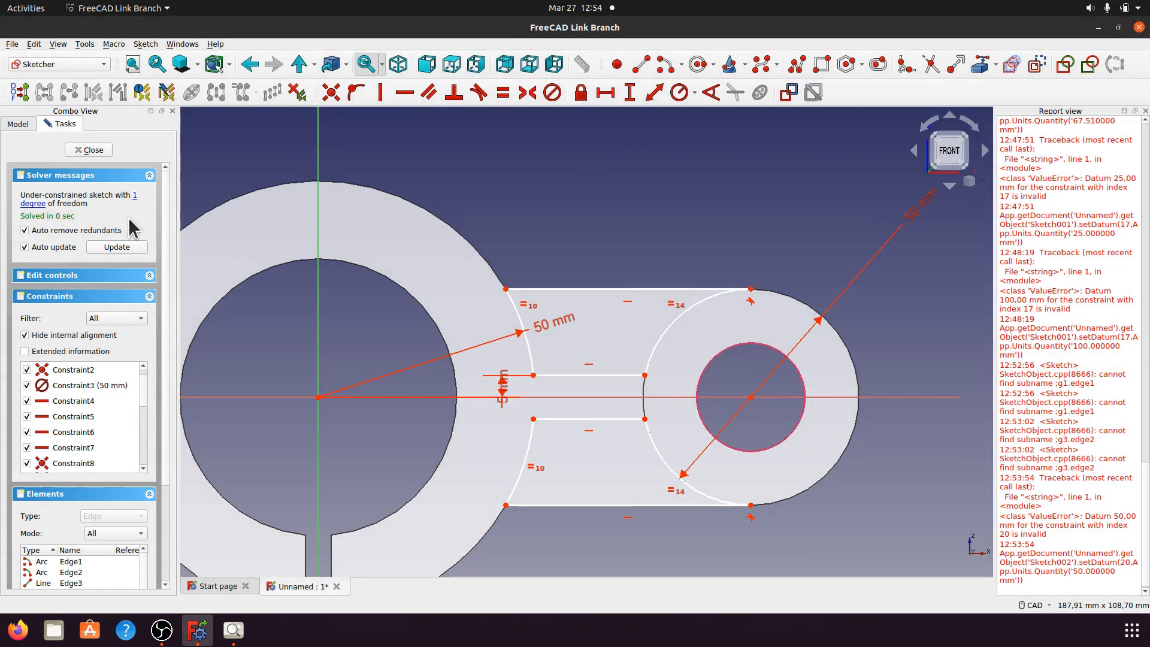
Step: Place the lower slot line 5 mm from the axis and tidy the 5 mm and 50 mm labels
click(136, 196)
click(586, 198)
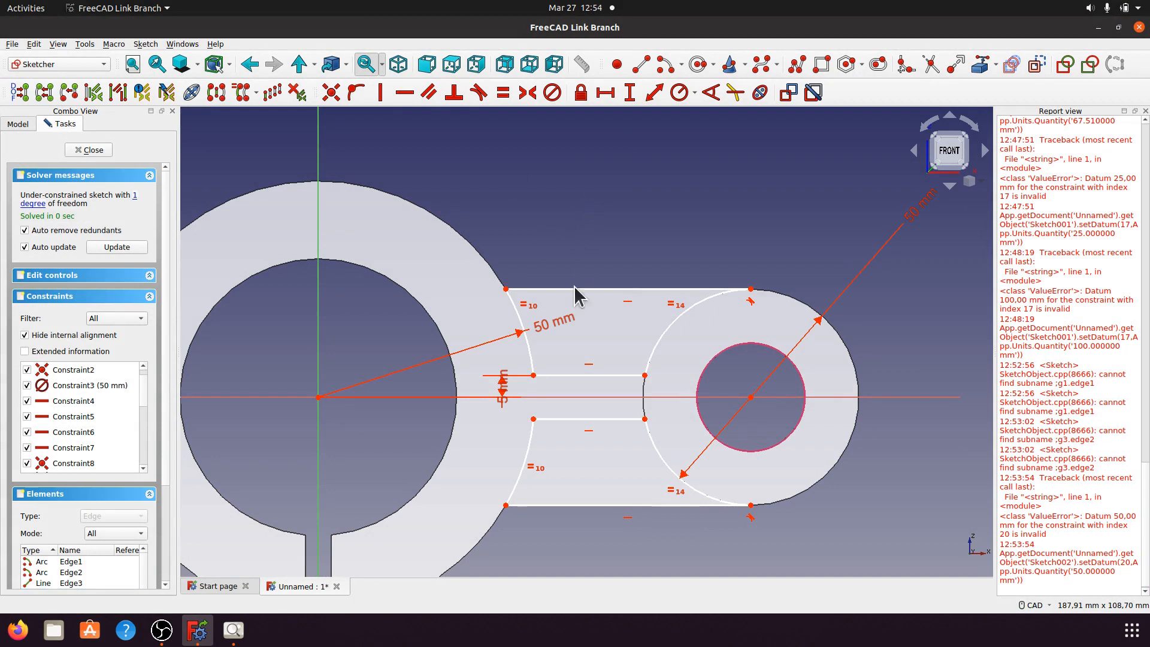
click(533, 419)
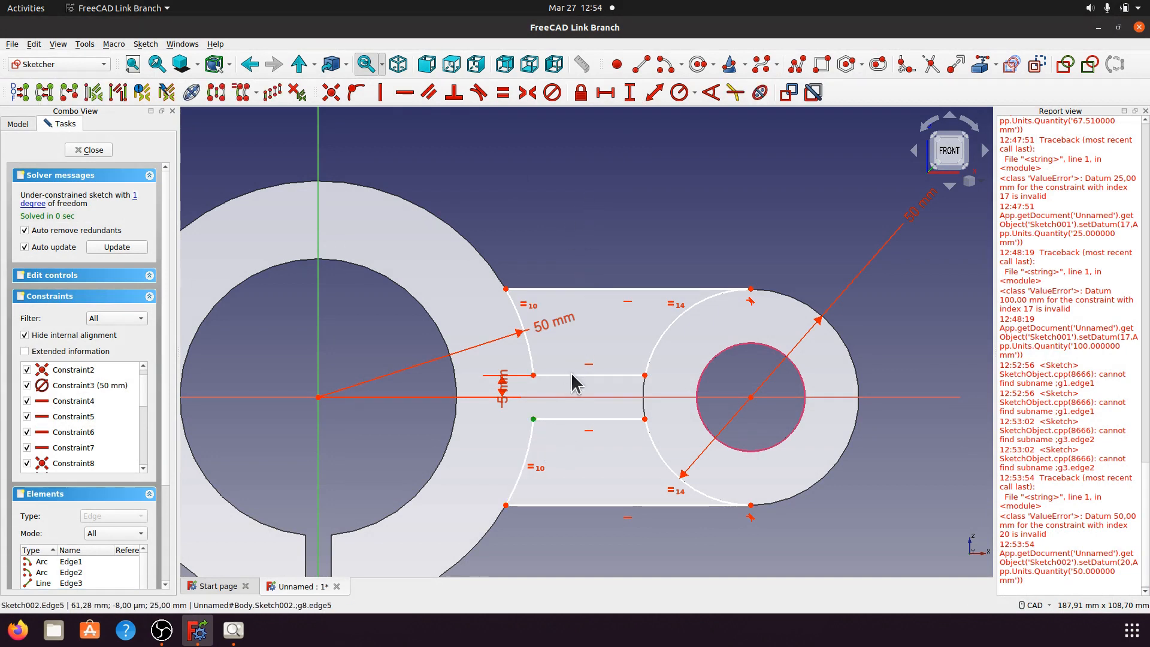
click(572, 398)
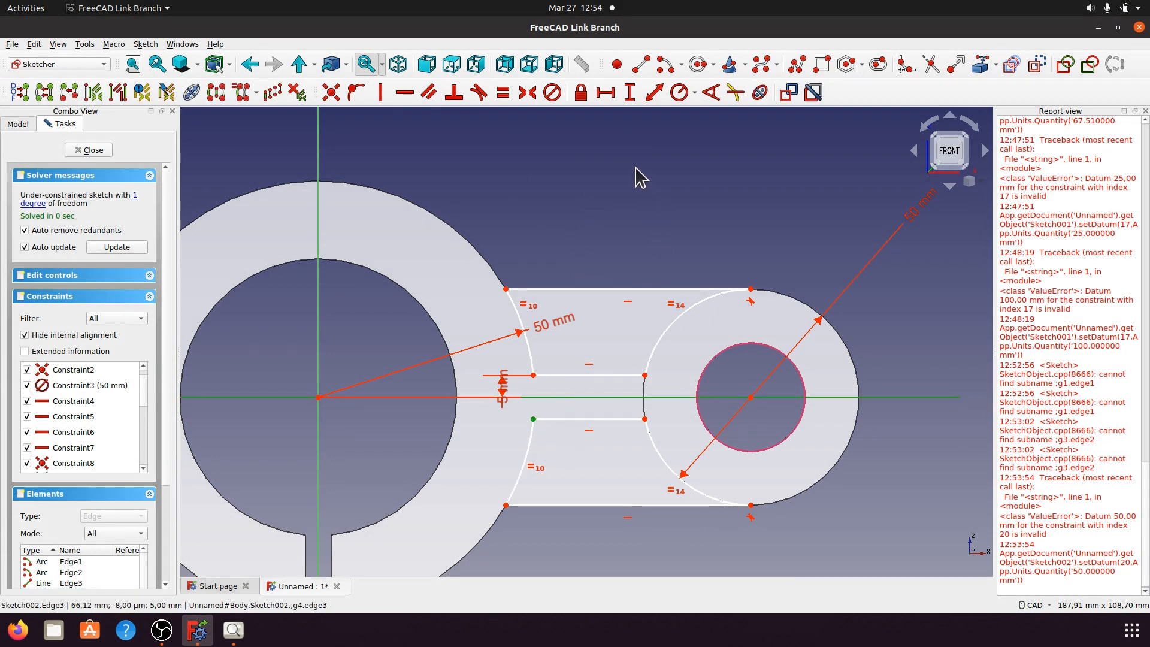
click(629, 93)
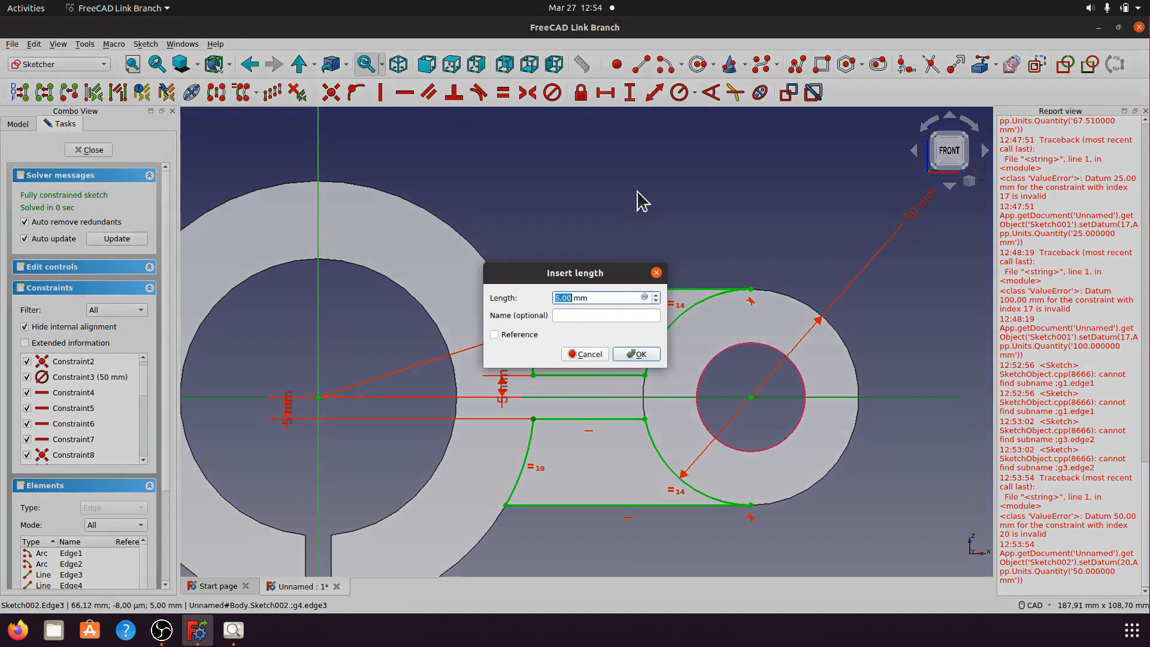
click(636, 353)
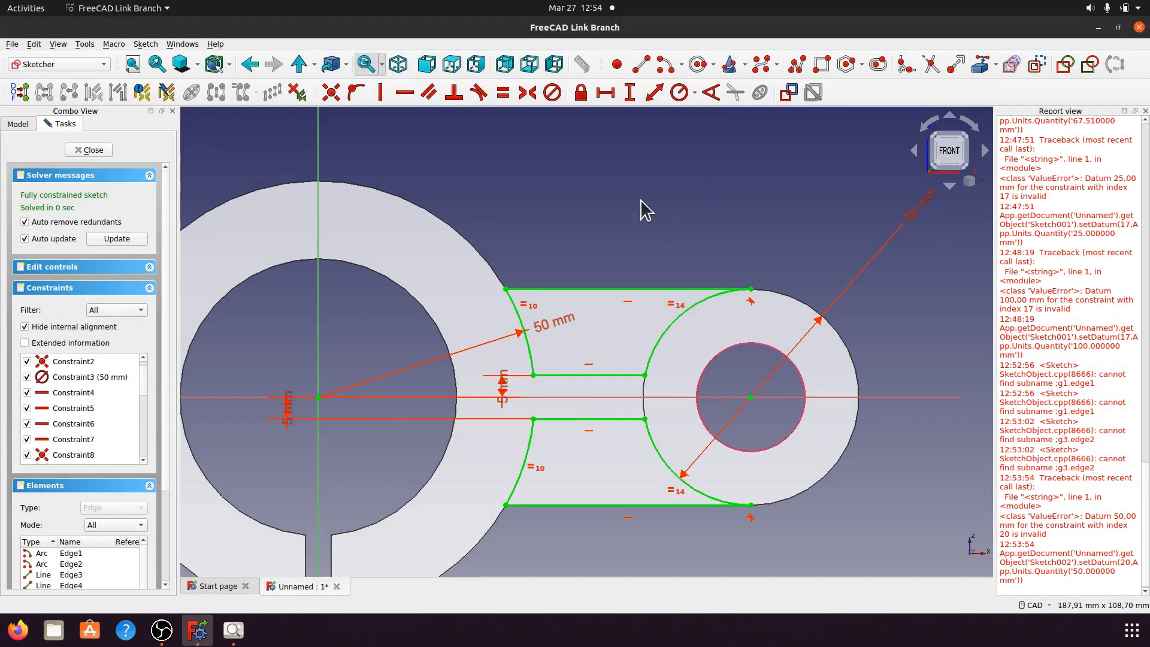
drag(504, 390, 422, 452)
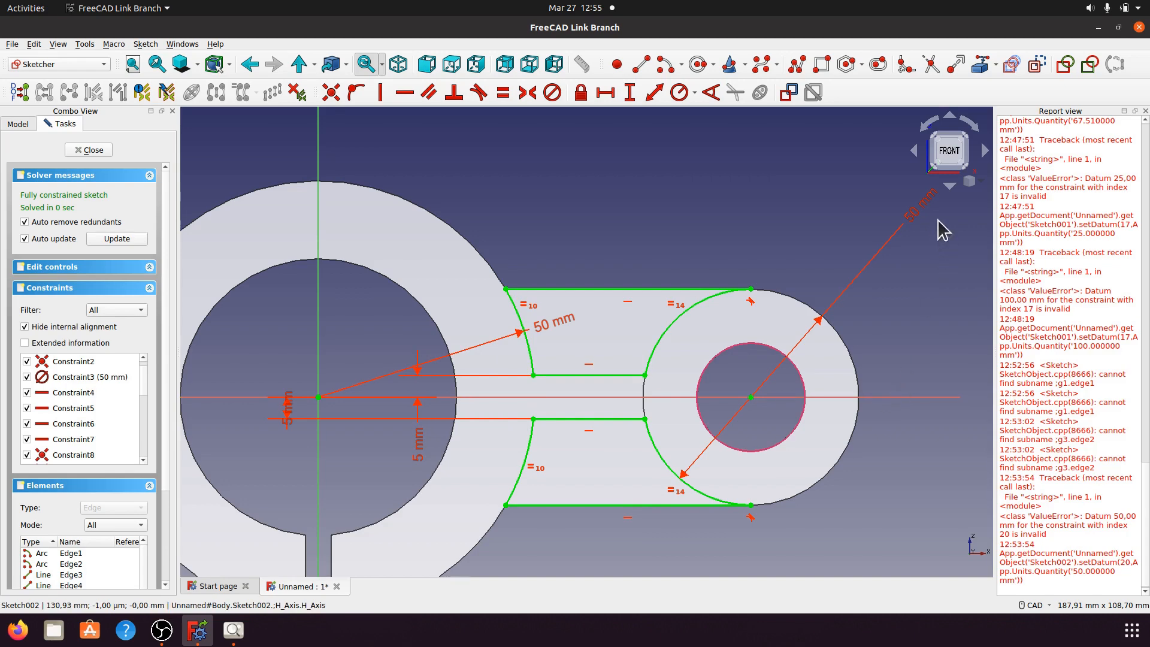
drag(922, 211, 880, 257)
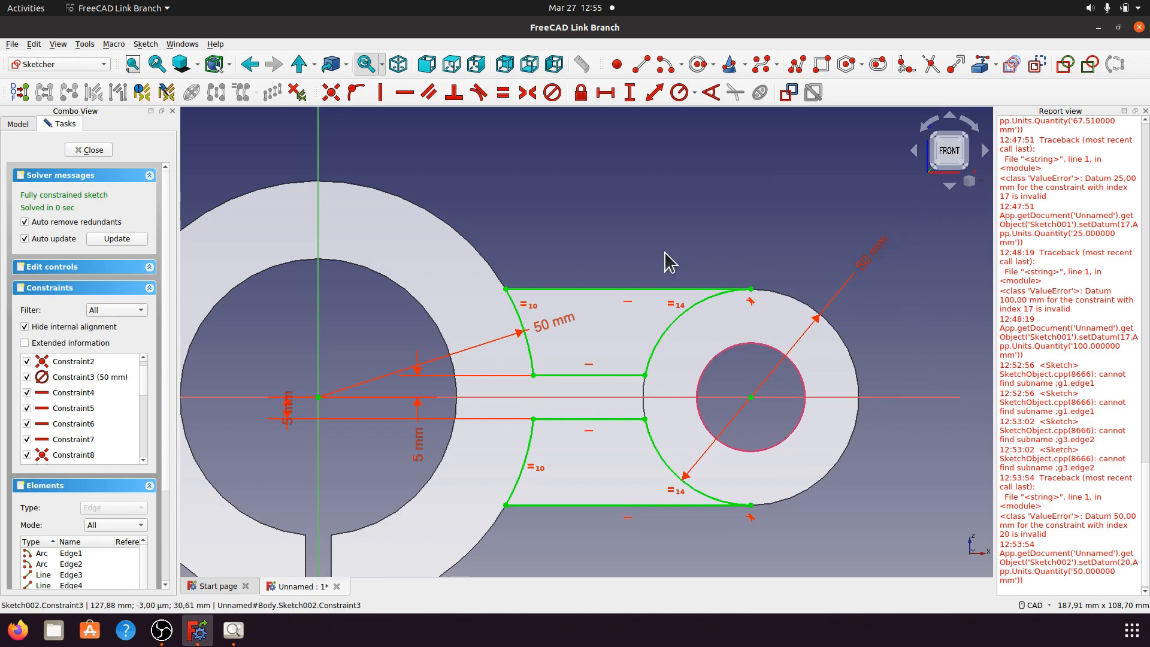
scroll(668, 263, down, 2)
scroll(629, 392, down, 1)
Step: Hide the report log and recheck the a014.jpeg reference drawing
scroll(607, 443, up, 2)
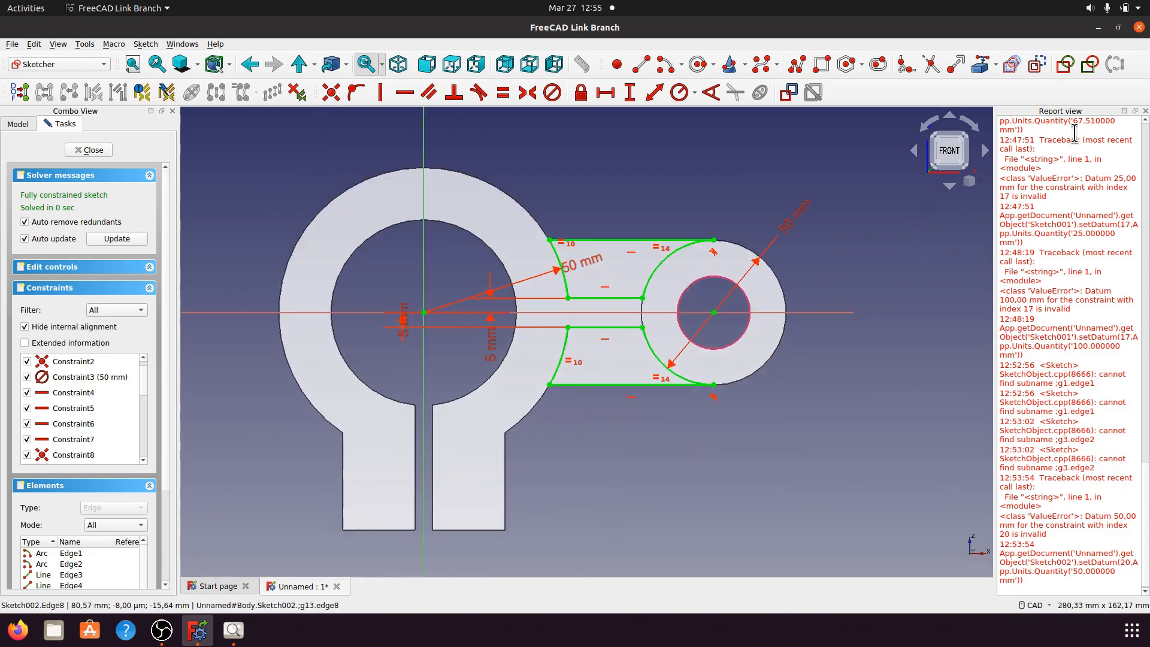
click(1144, 111)
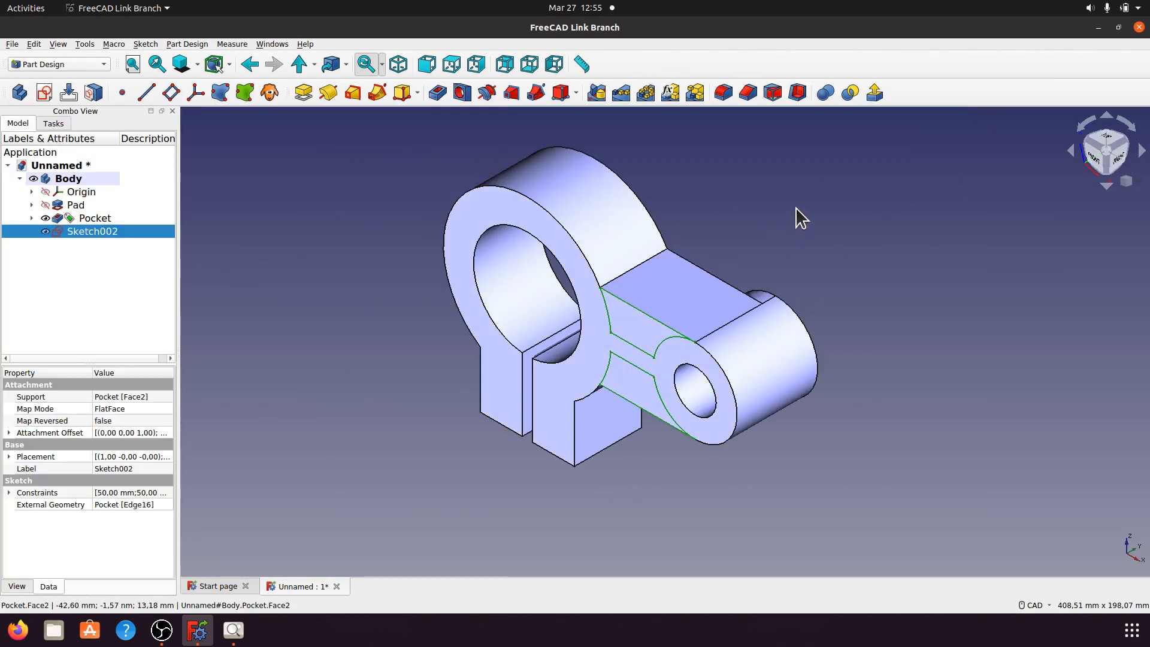
click(234, 629)
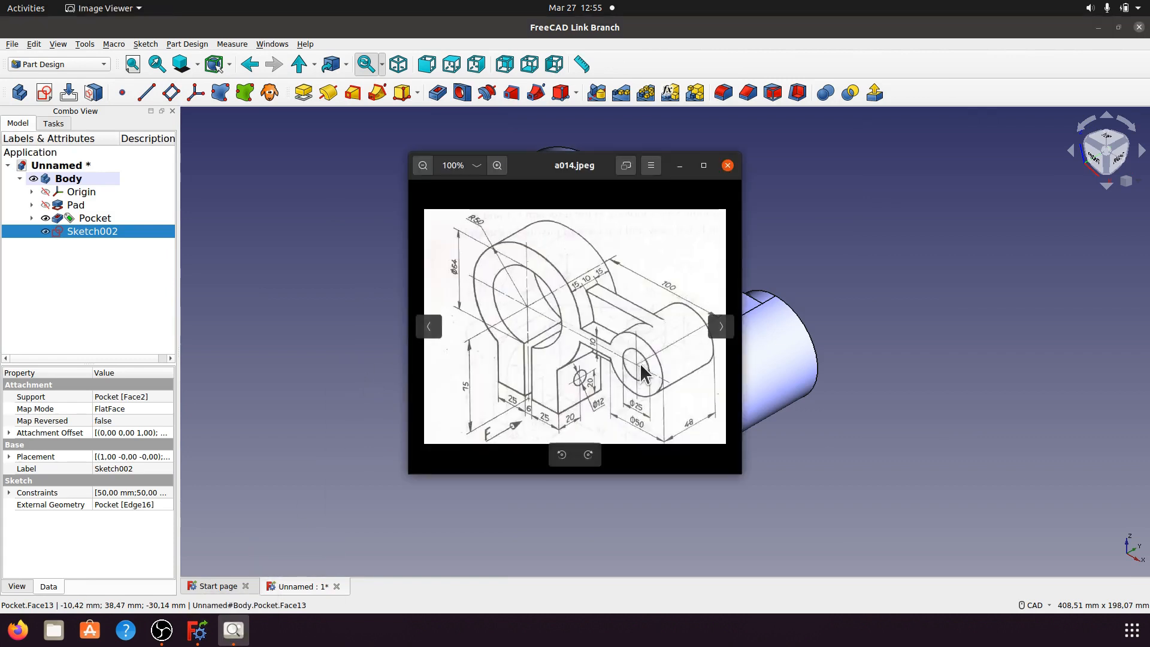
click(679, 166)
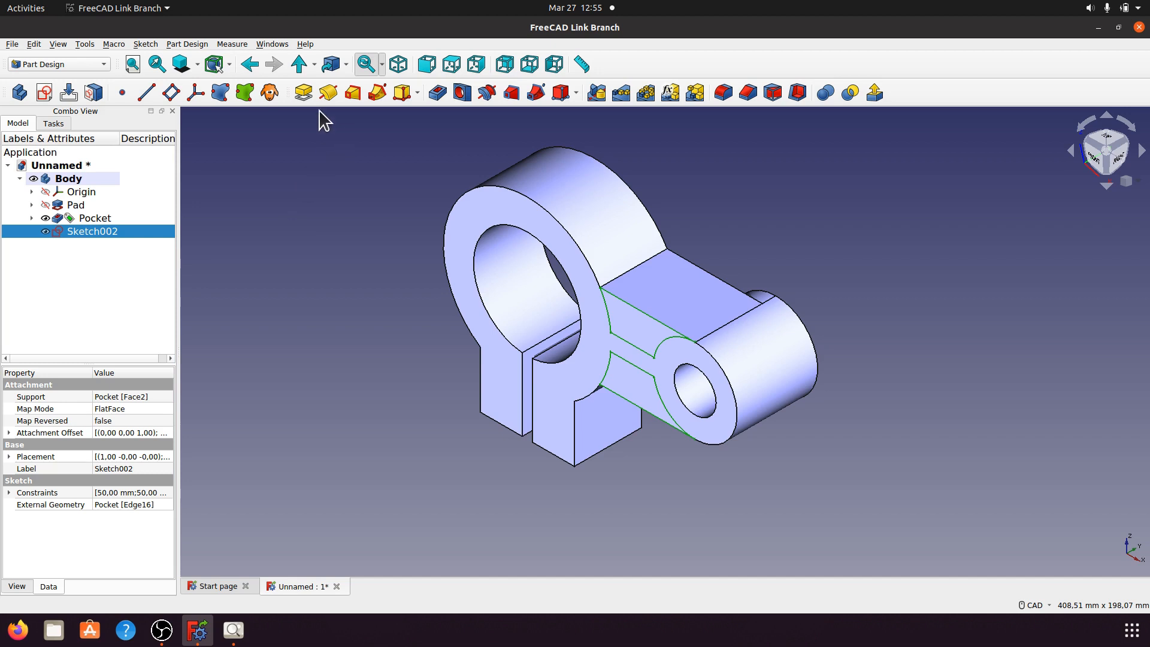
Step: Pocket the channel sketch 15 mm deep into the link arm
click(437, 92)
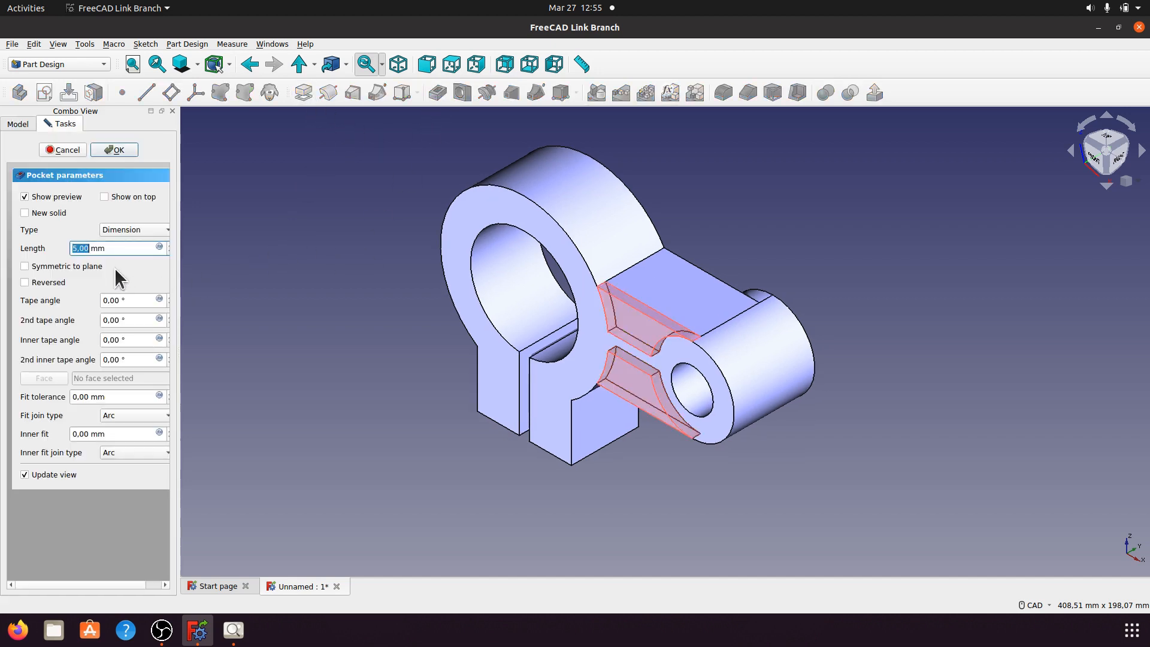
triple_click(107, 247)
text(15)
key(Return)
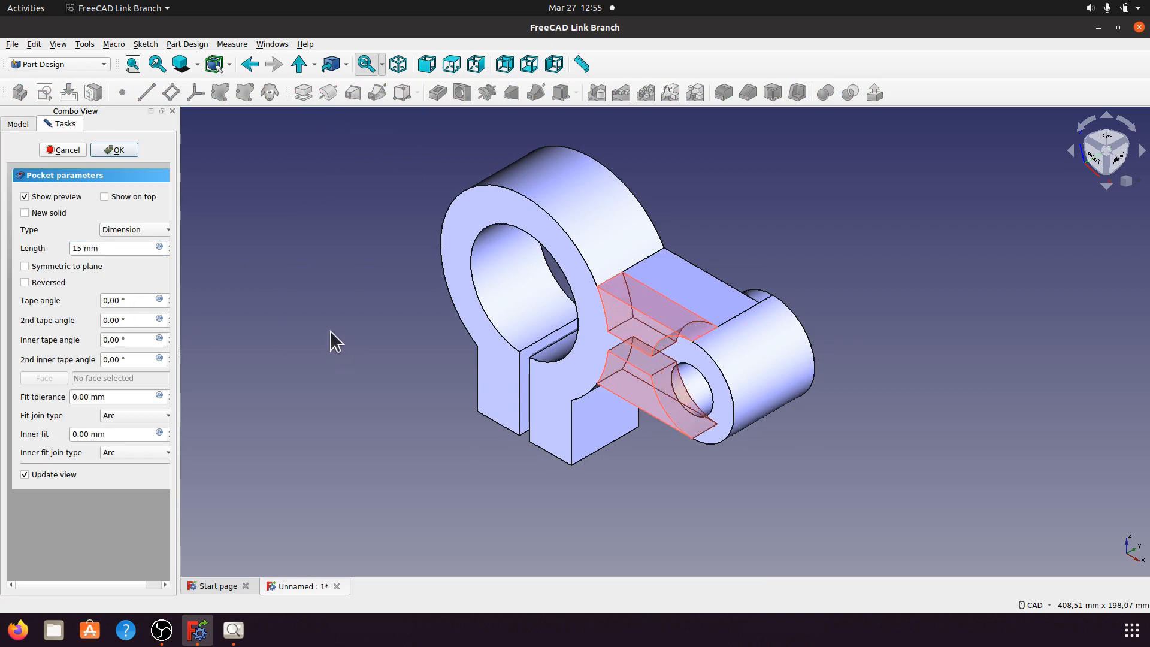
click(115, 149)
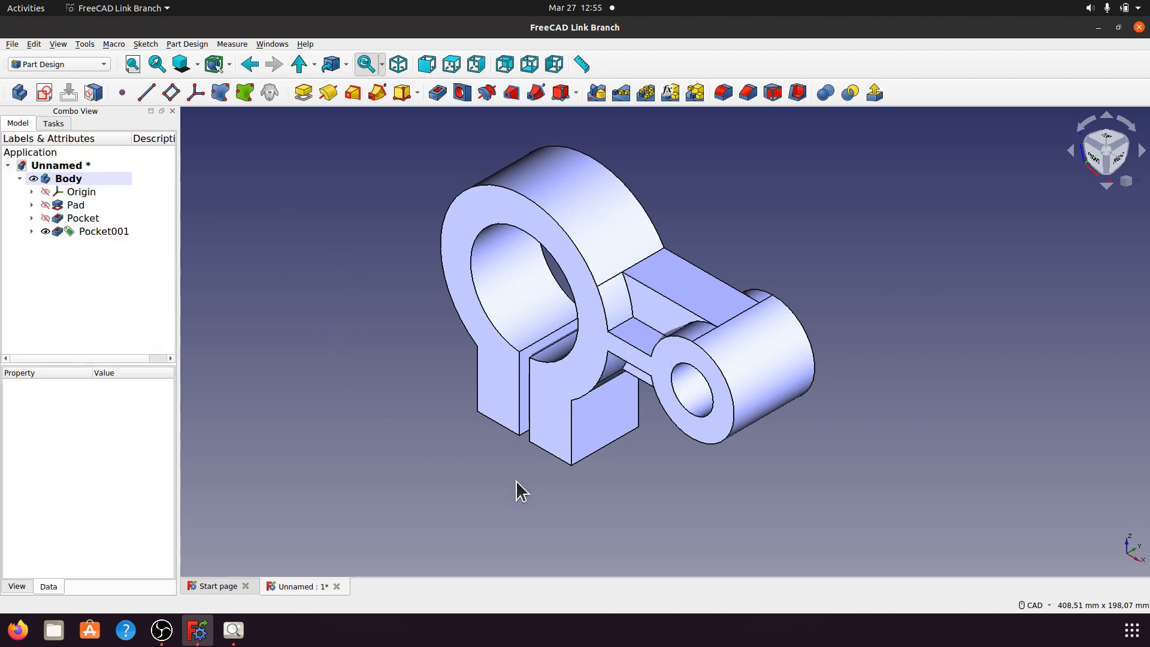
middle_drag(673, 478, 424, 281)
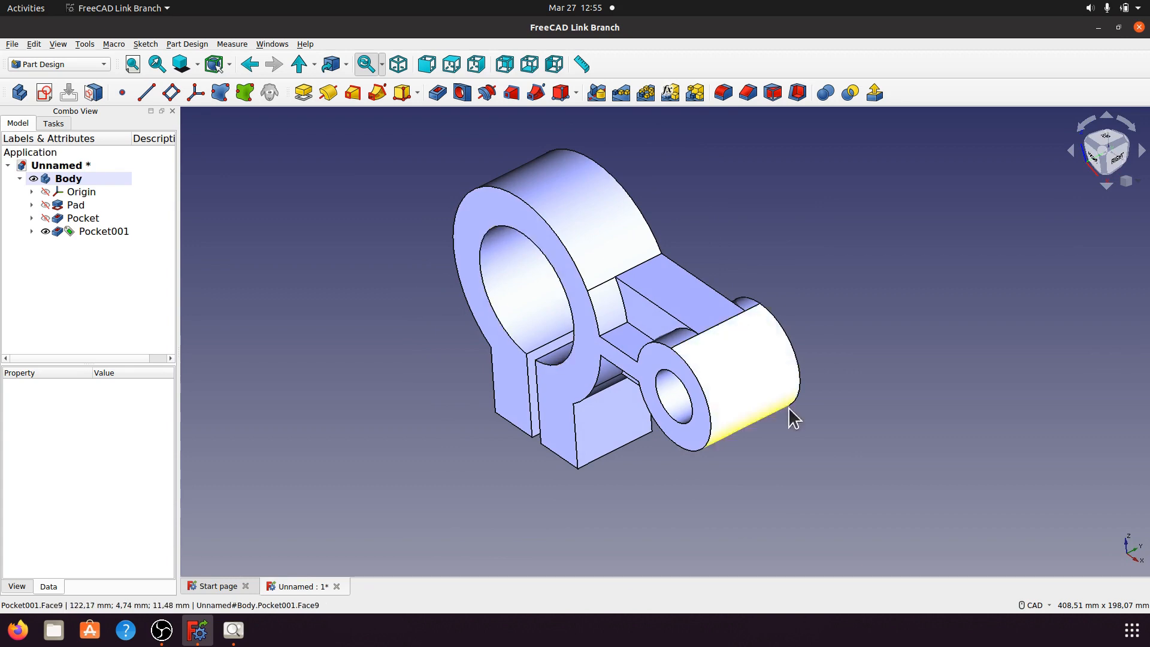
middle_drag(788, 415, 850, 375)
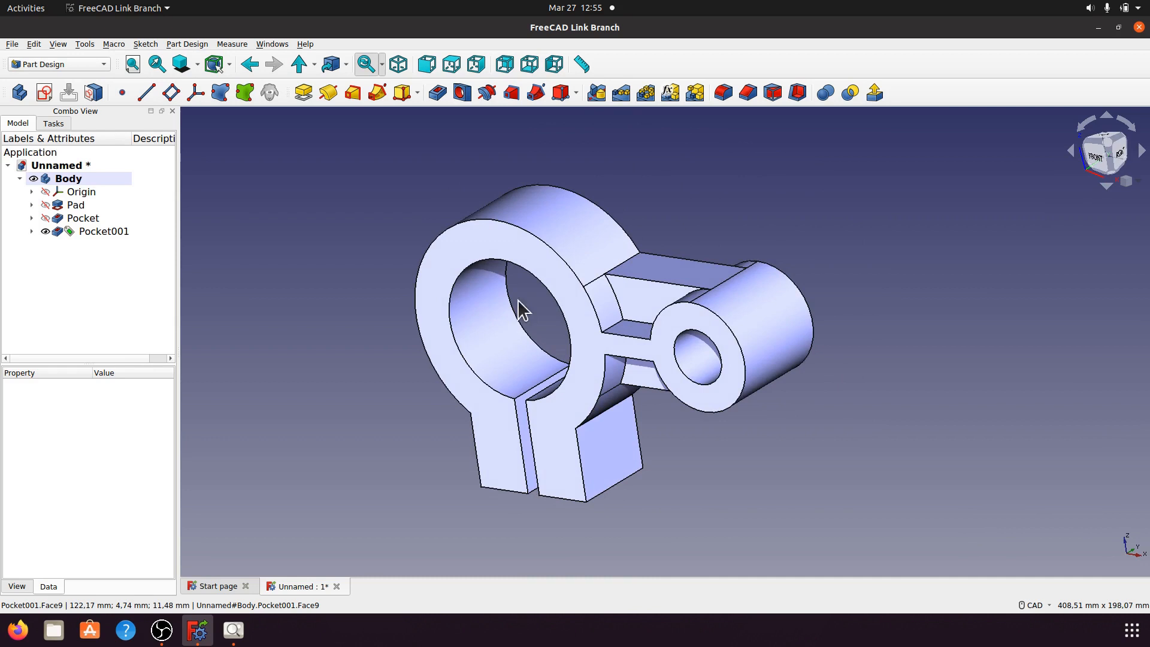
click(109, 233)
drag(179, 436, 250, 434)
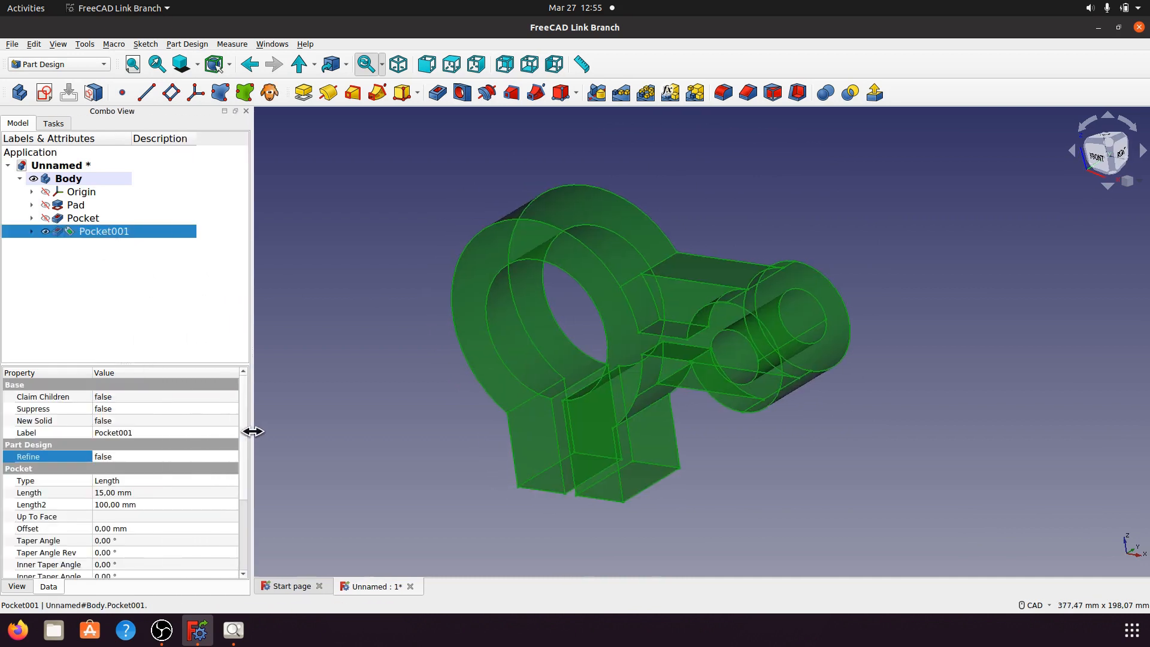
scroll(231, 437, down, 1)
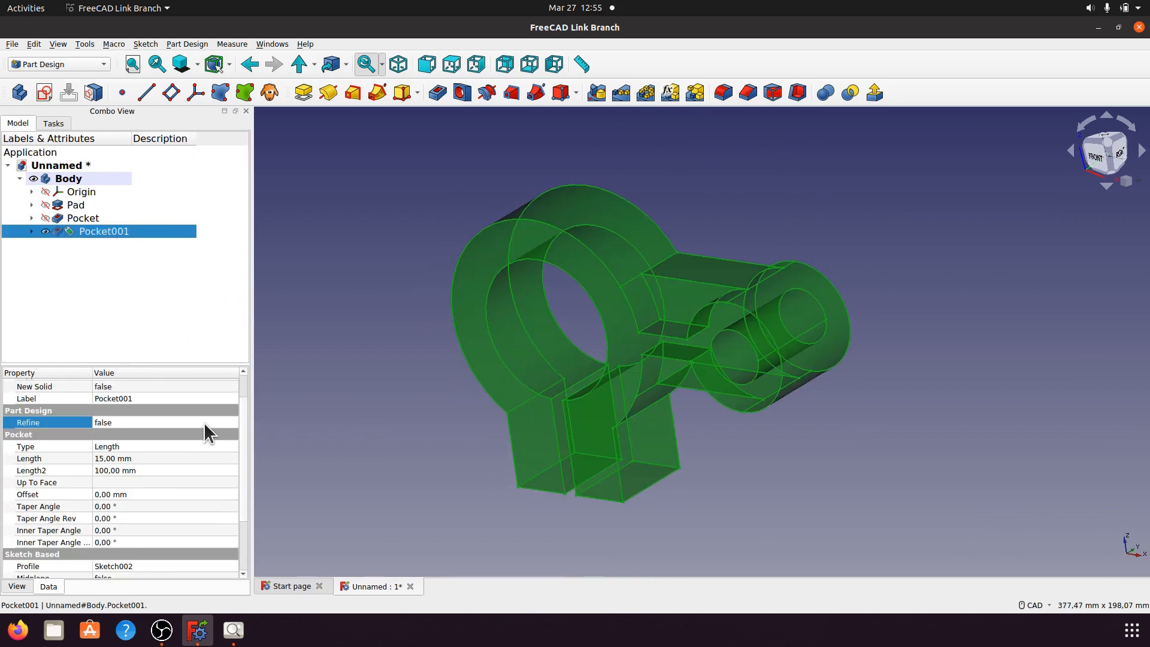
click(204, 422)
click(232, 420)
click(204, 435)
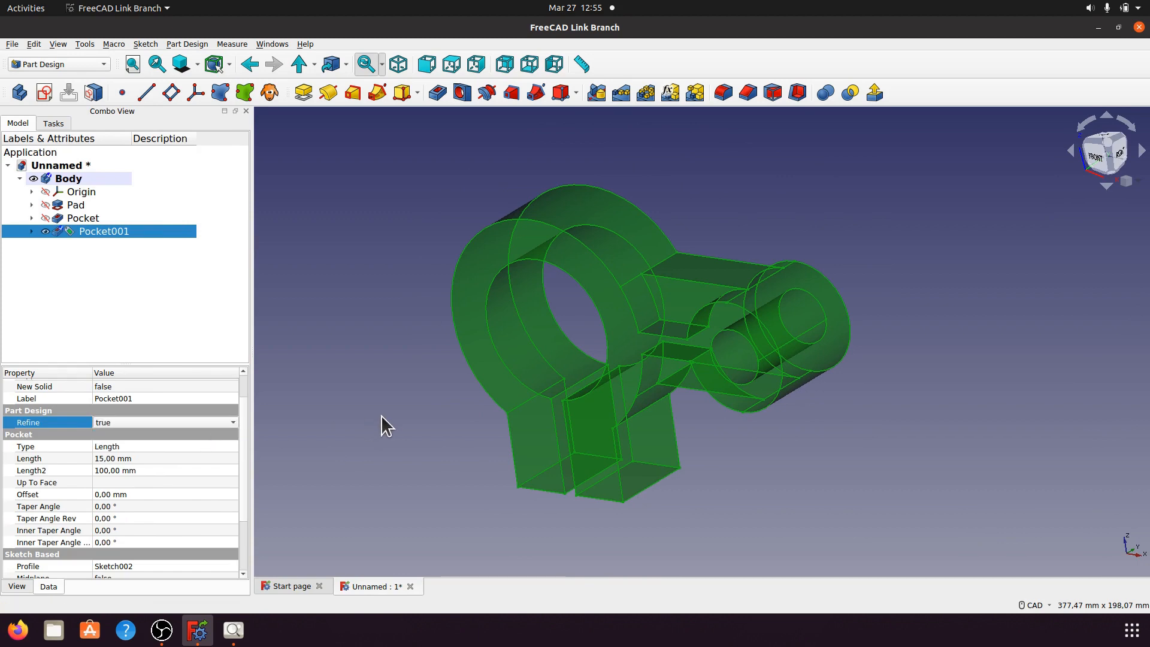
click(358, 355)
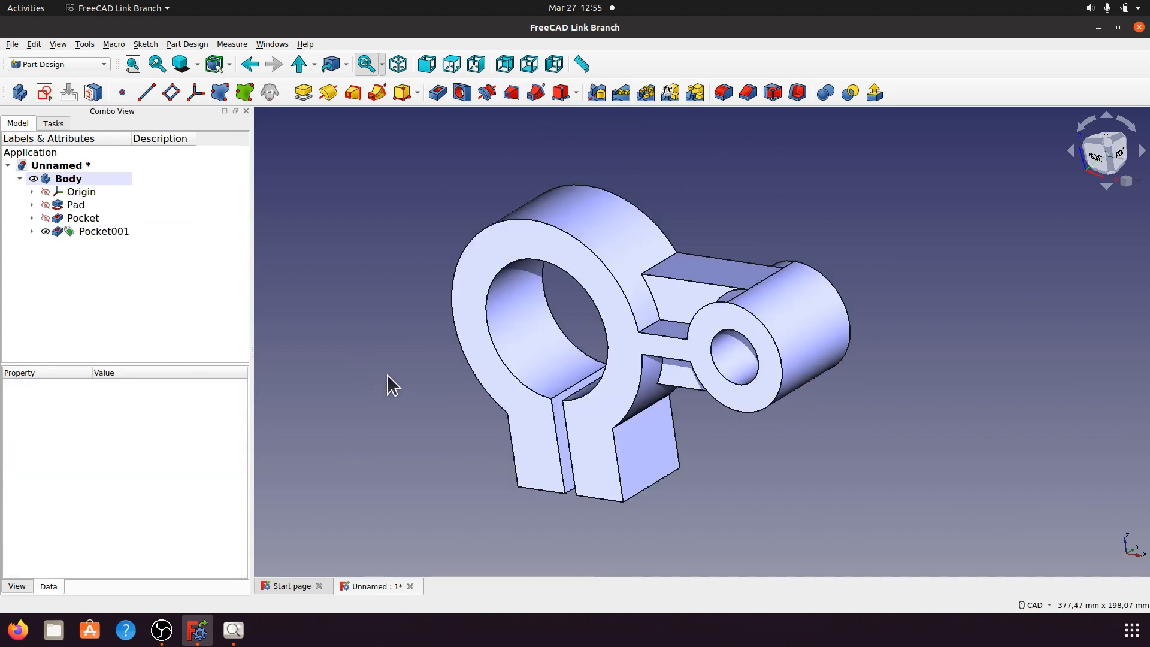
middle_drag(752, 426, 816, 467)
middle_drag(719, 436, 665, 422)
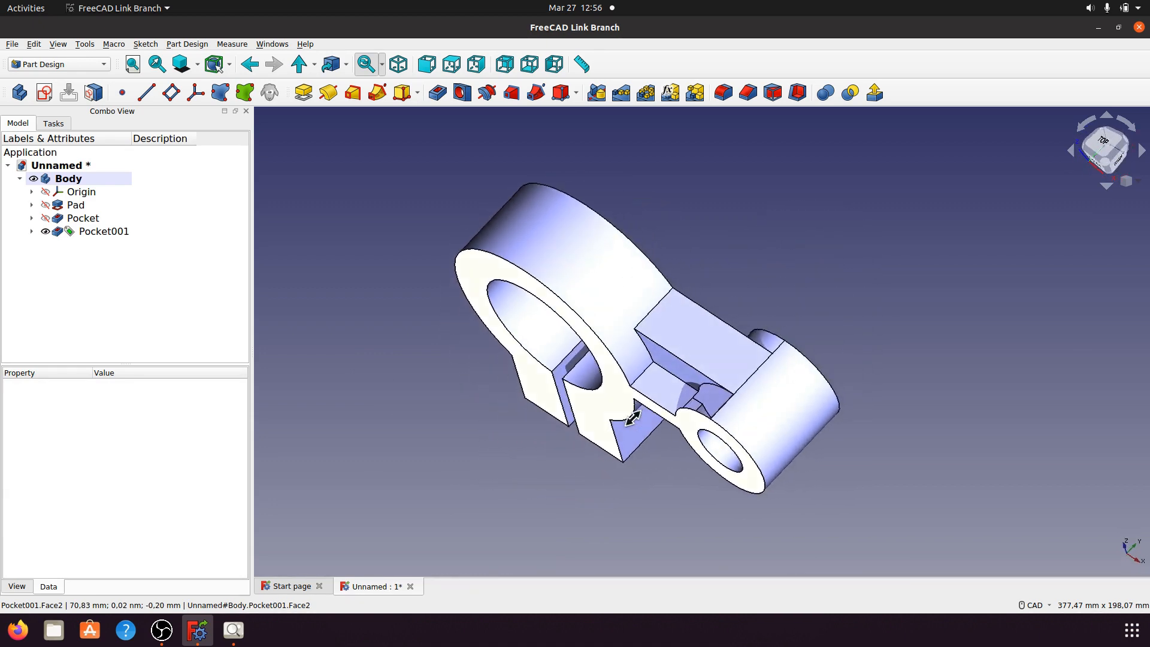
click(97, 232)
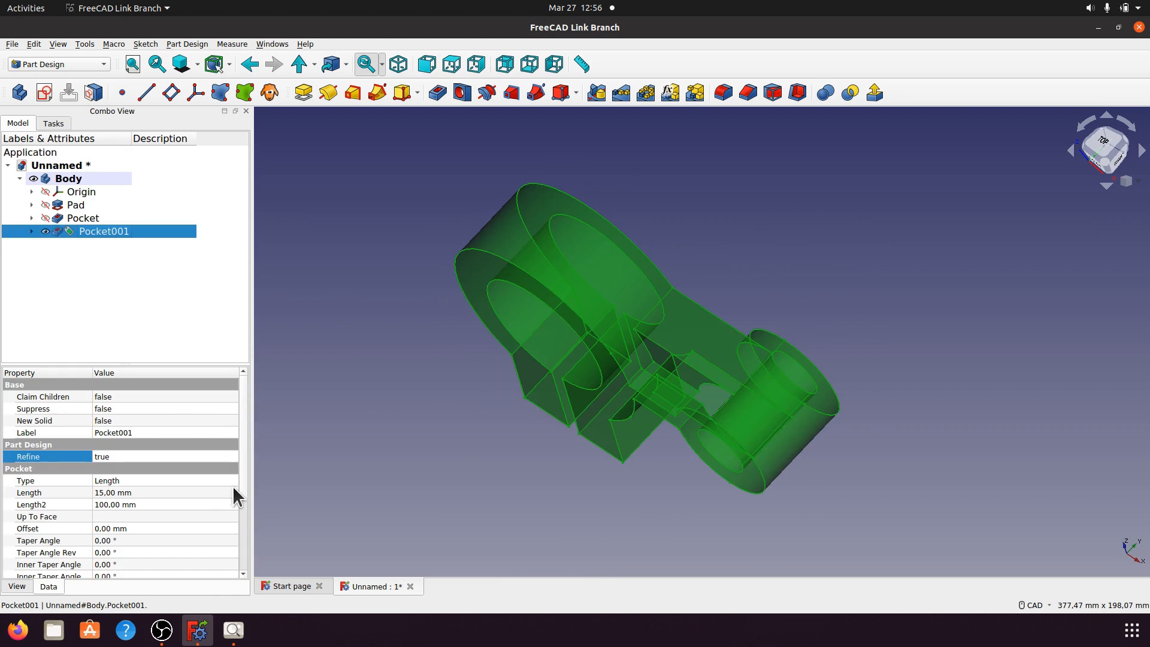
click(218, 456)
click(234, 455)
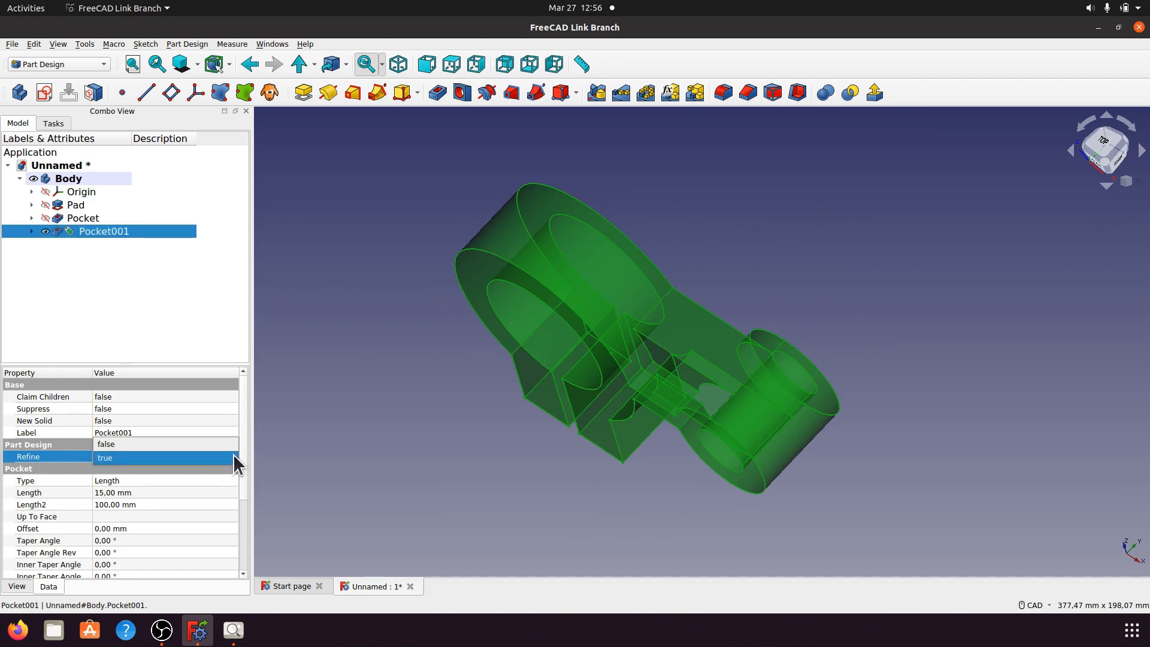
click(225, 446)
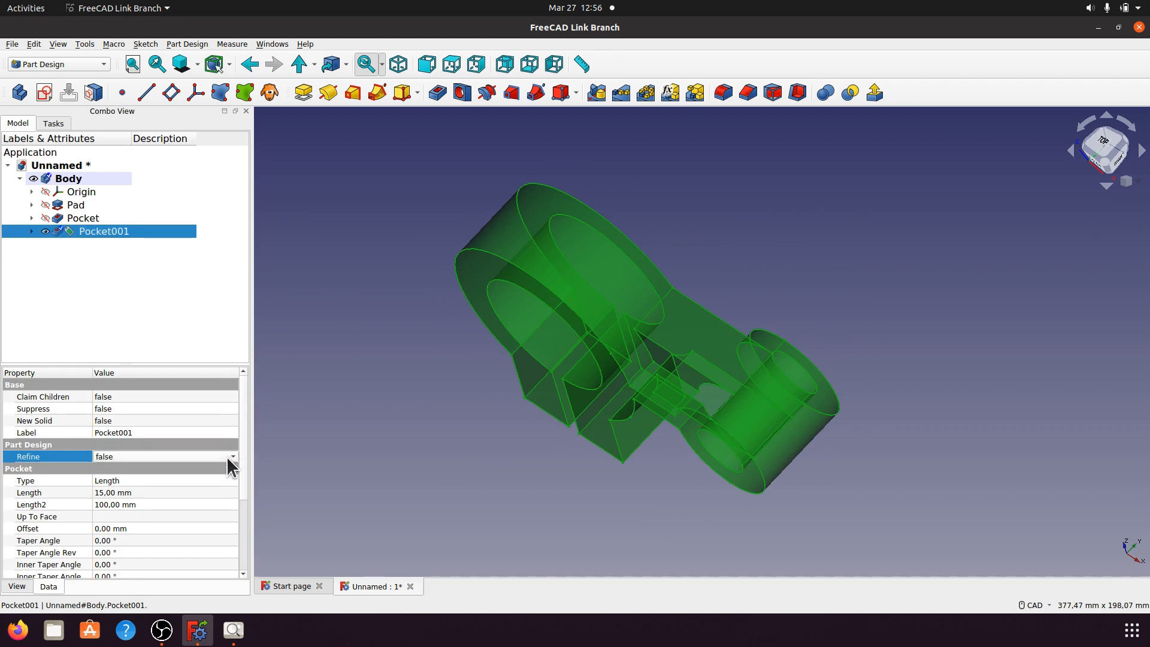
click(465, 446)
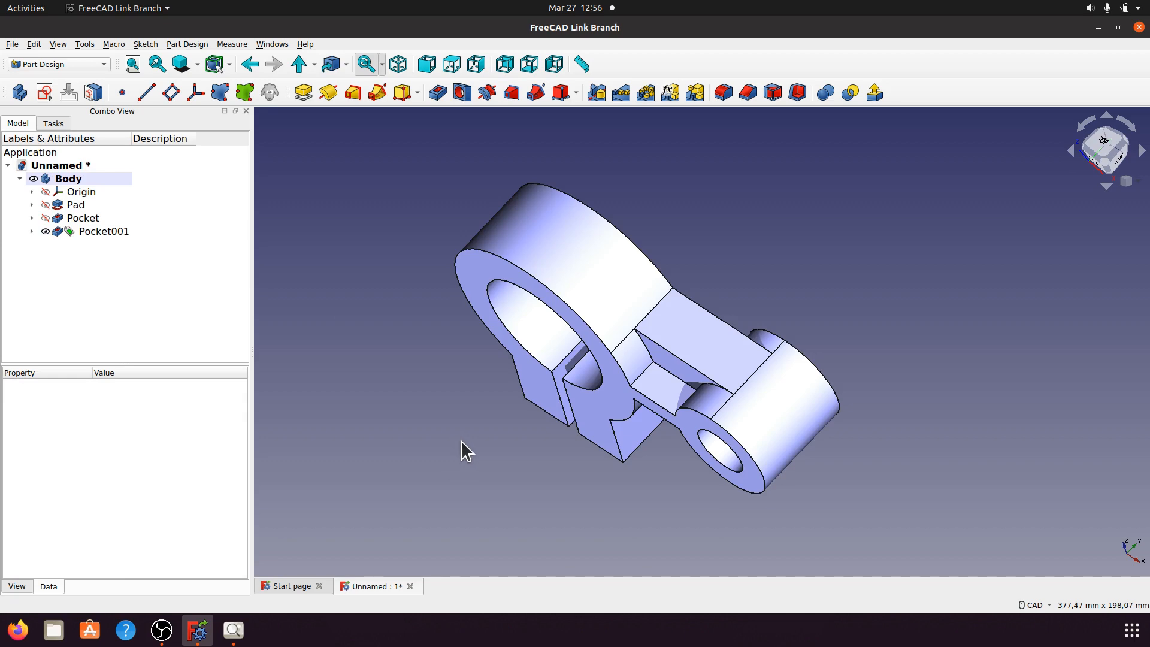
middle_drag(461, 441, 545, 428)
click(96, 231)
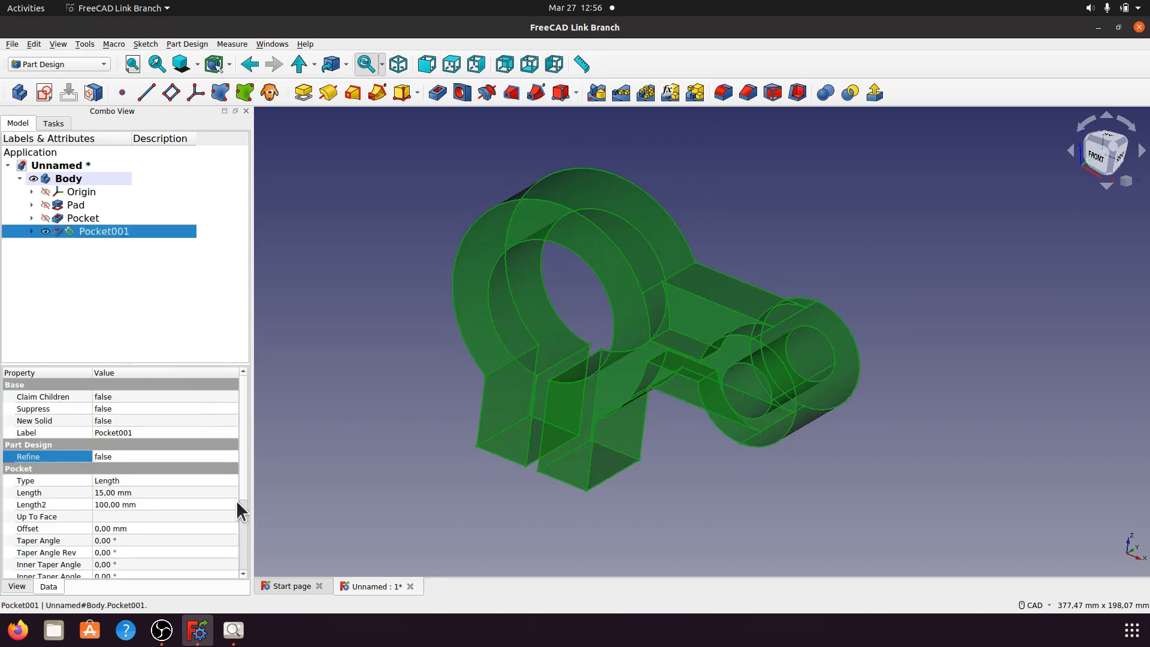
click(209, 456)
click(228, 456)
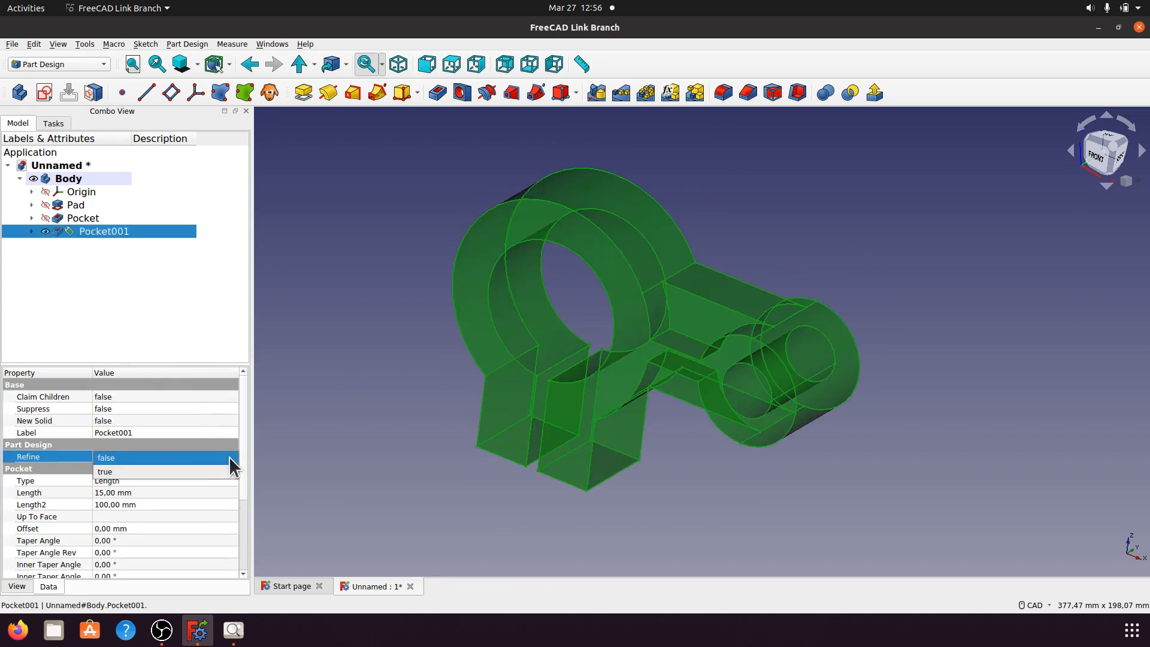
click(196, 473)
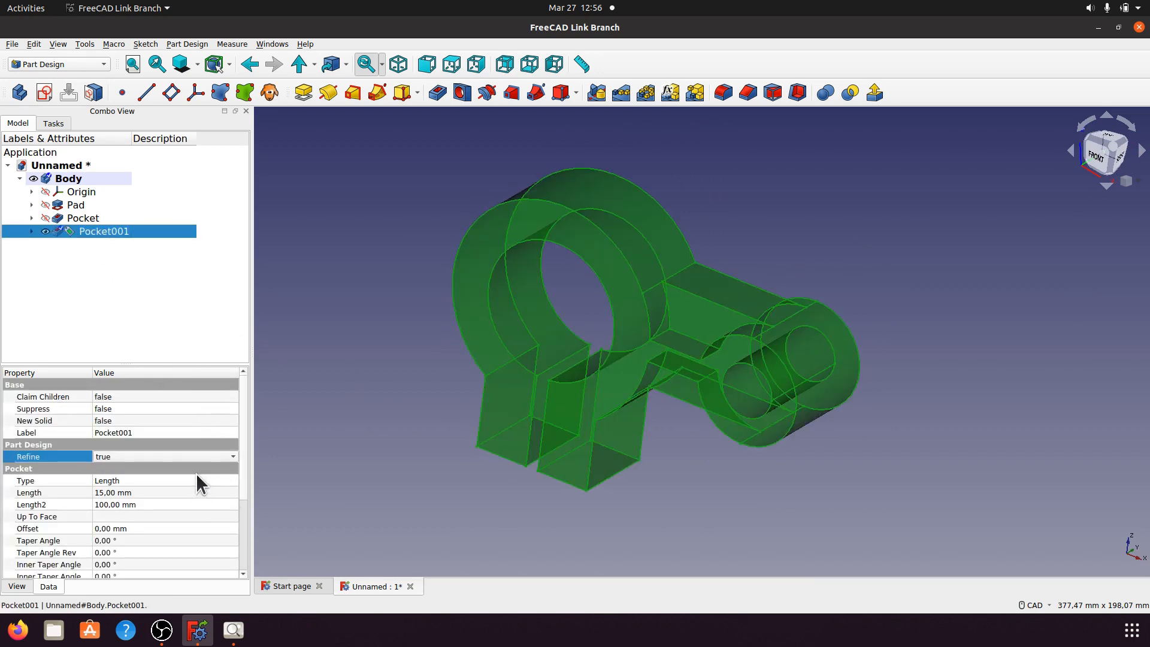
click(437, 449)
middle_drag(737, 290, 282, 233)
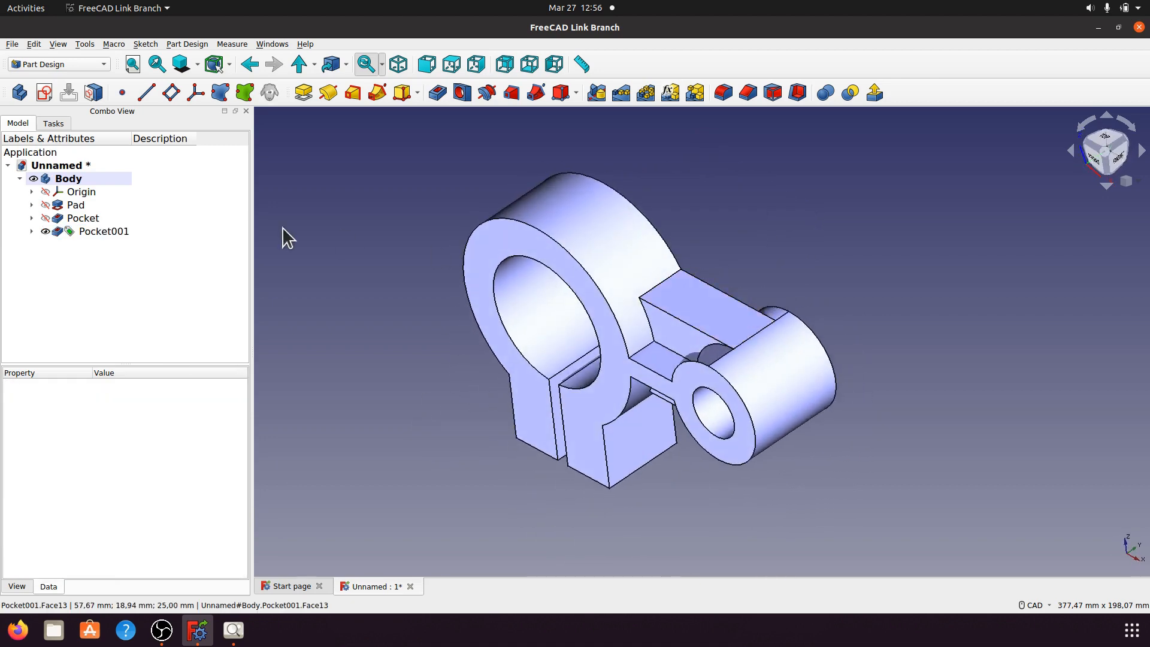
click(124, 231)
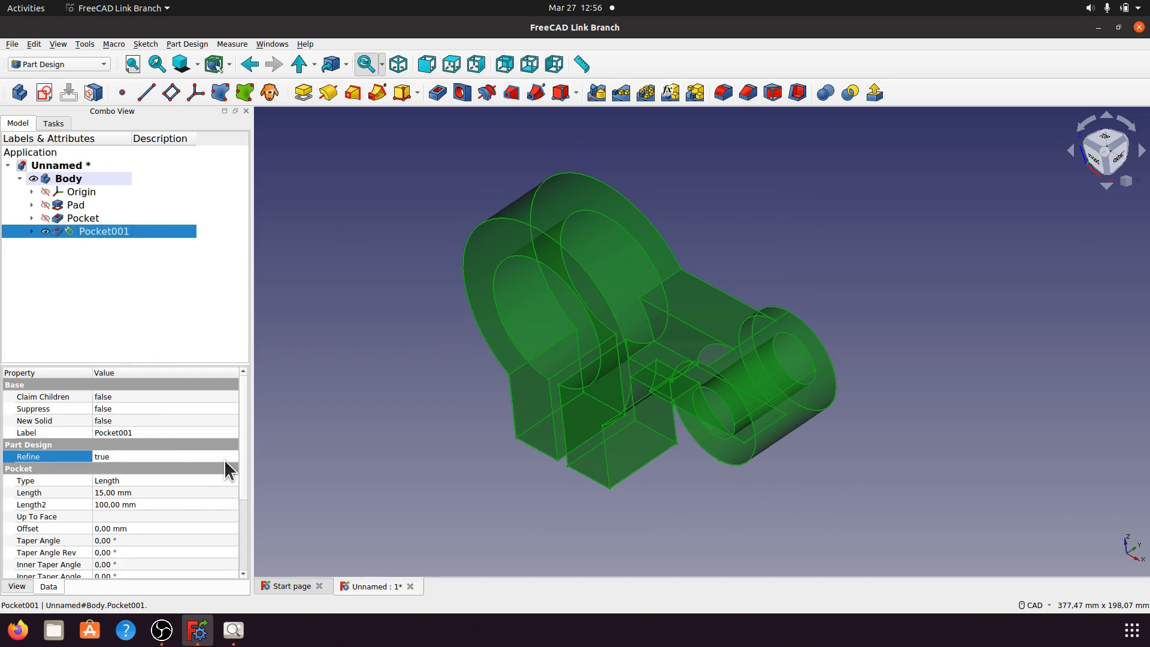
click(224, 458)
click(232, 457)
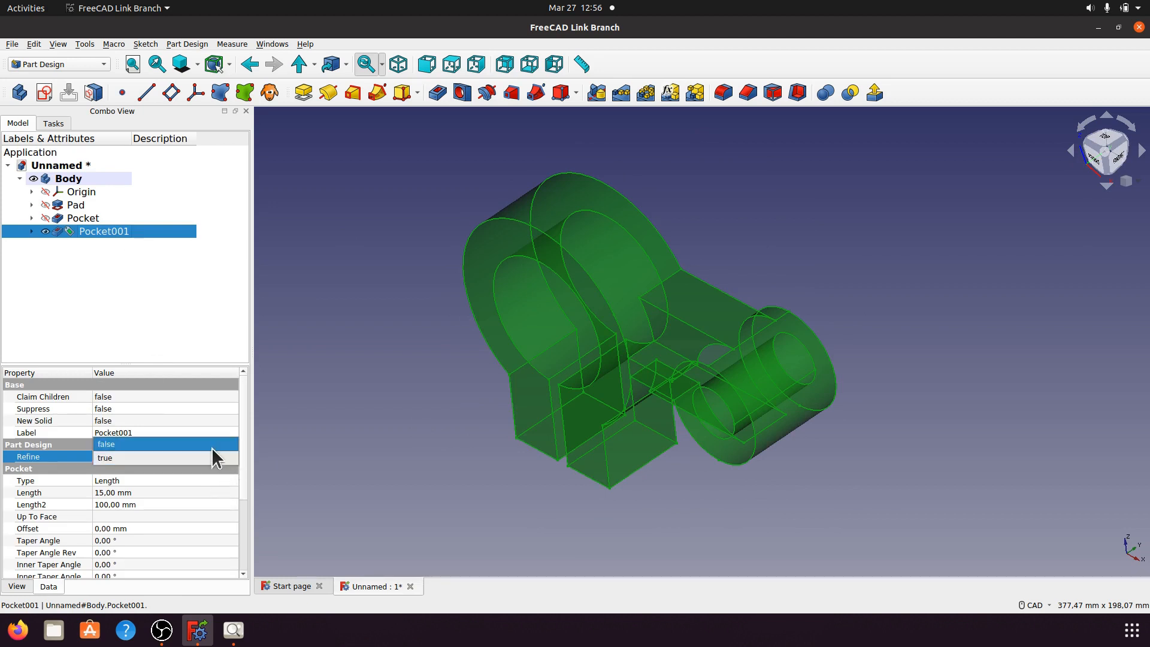
click(210, 444)
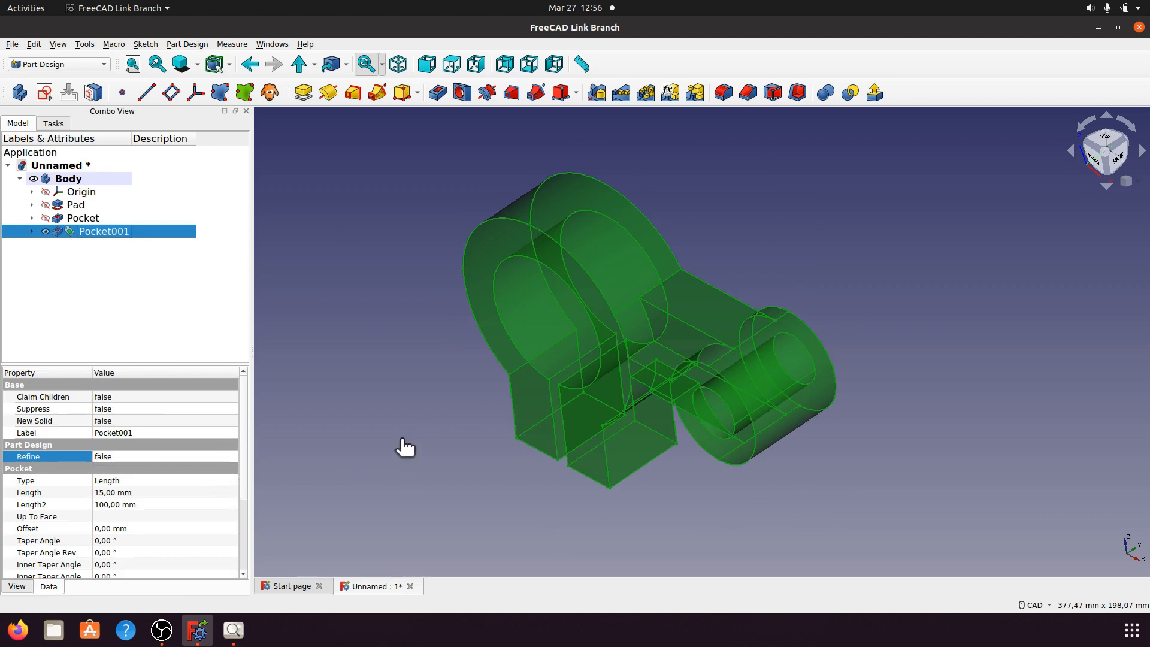
click(390, 397)
middle_drag(386, 405, 623, 456)
Step: Orbit to the back of the bracket and add Sketch003 to the Body after Pocket001
middle_drag(456, 275, 506, 310)
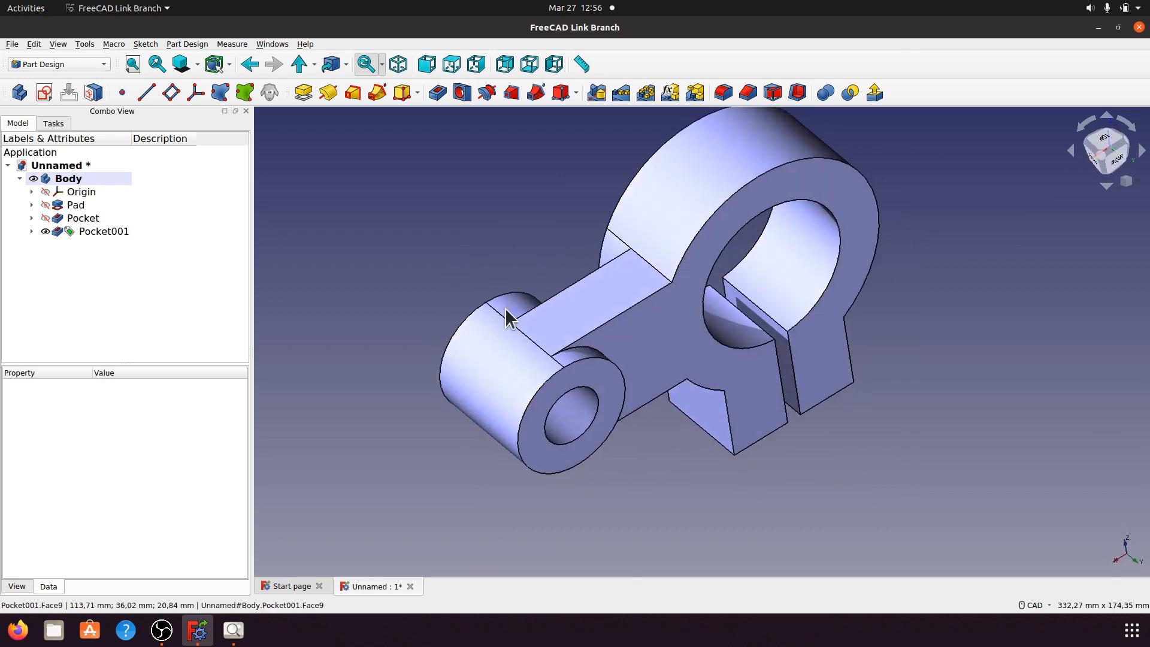
middle_drag(540, 435, 557, 398)
click(649, 318)
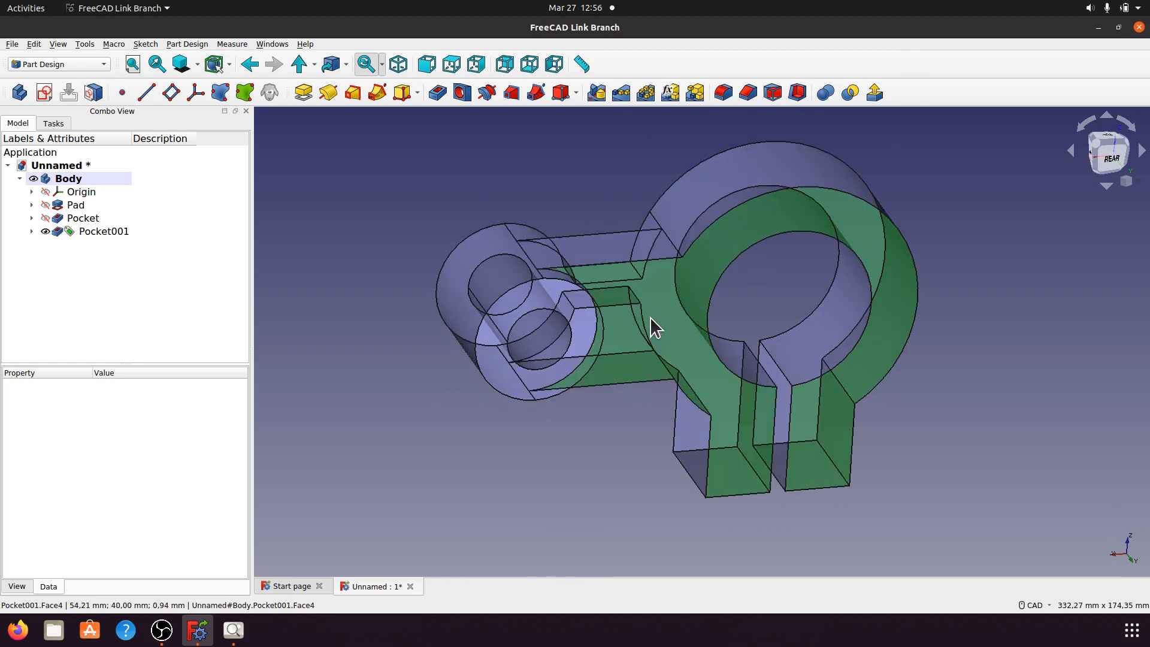
middle_drag(623, 440, 670, 316)
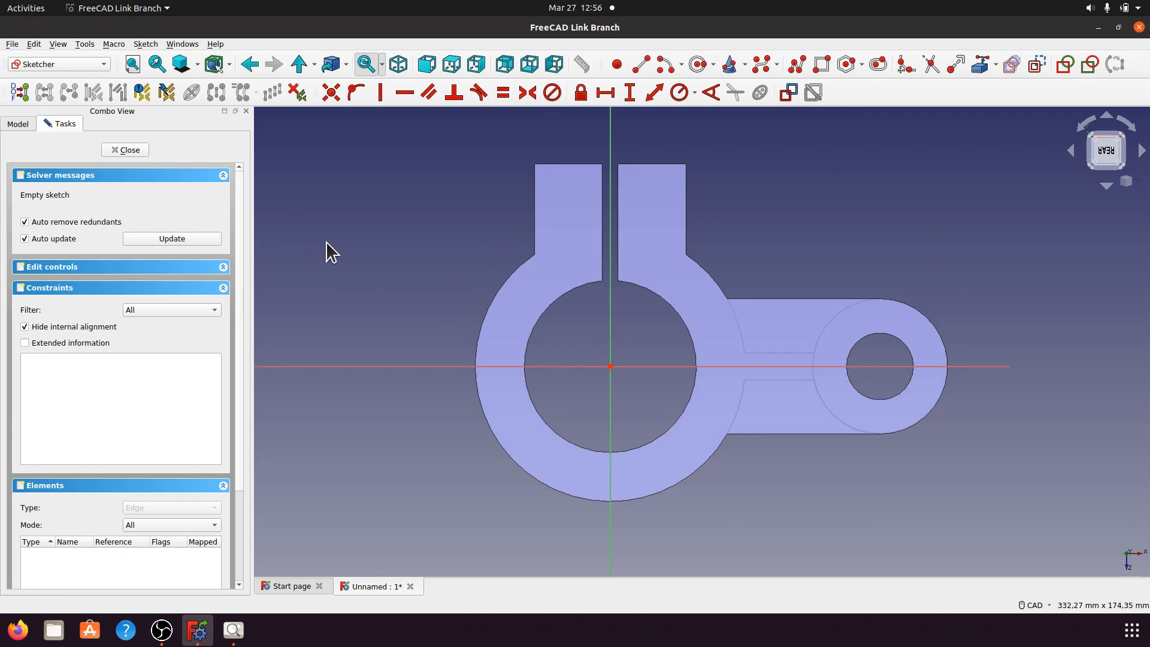
click(18, 124)
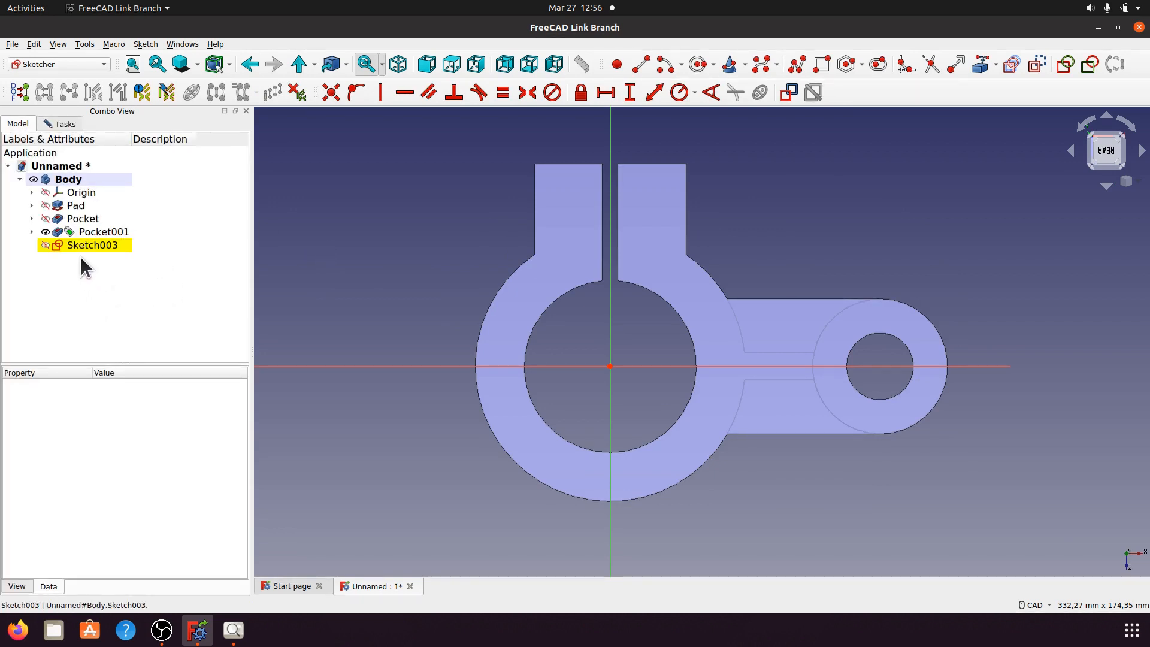
Step: Expand Pocket, briefly open Sketch001 for editing, then leave it
click(31, 218)
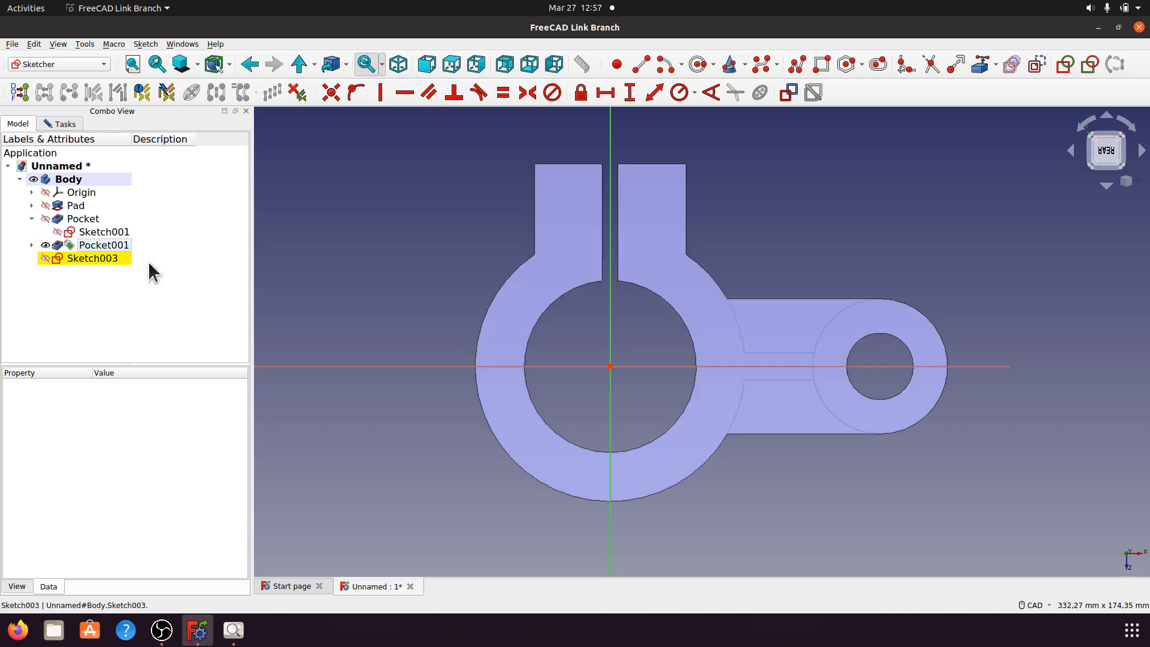
click(105, 233)
right_click(116, 231)
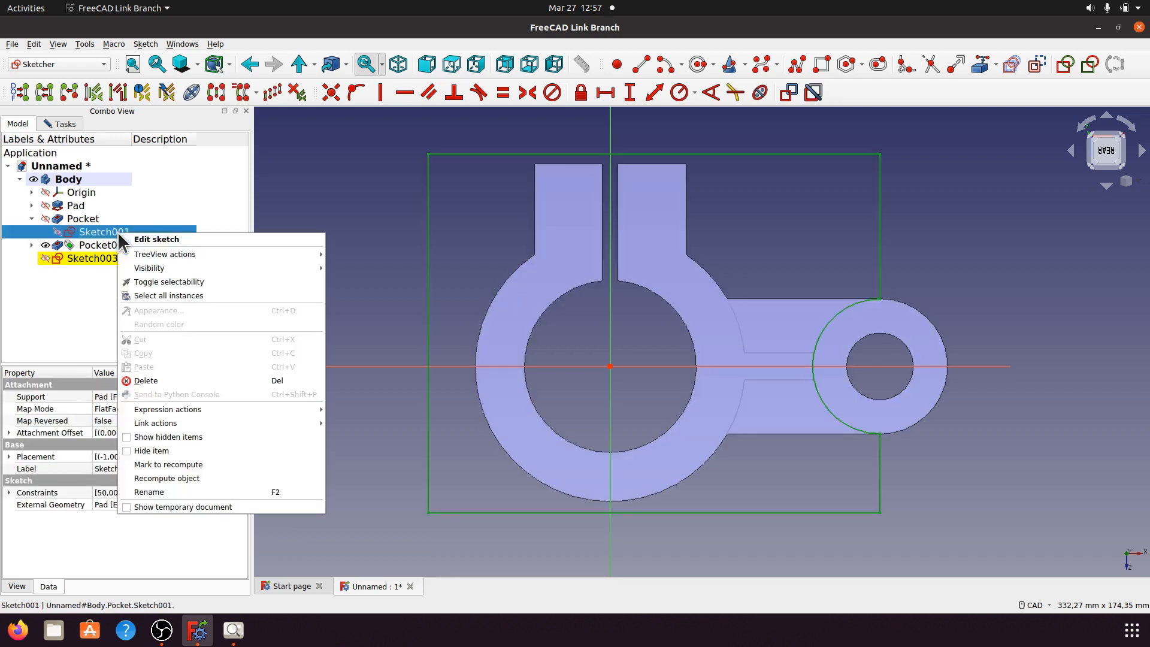
click(138, 239)
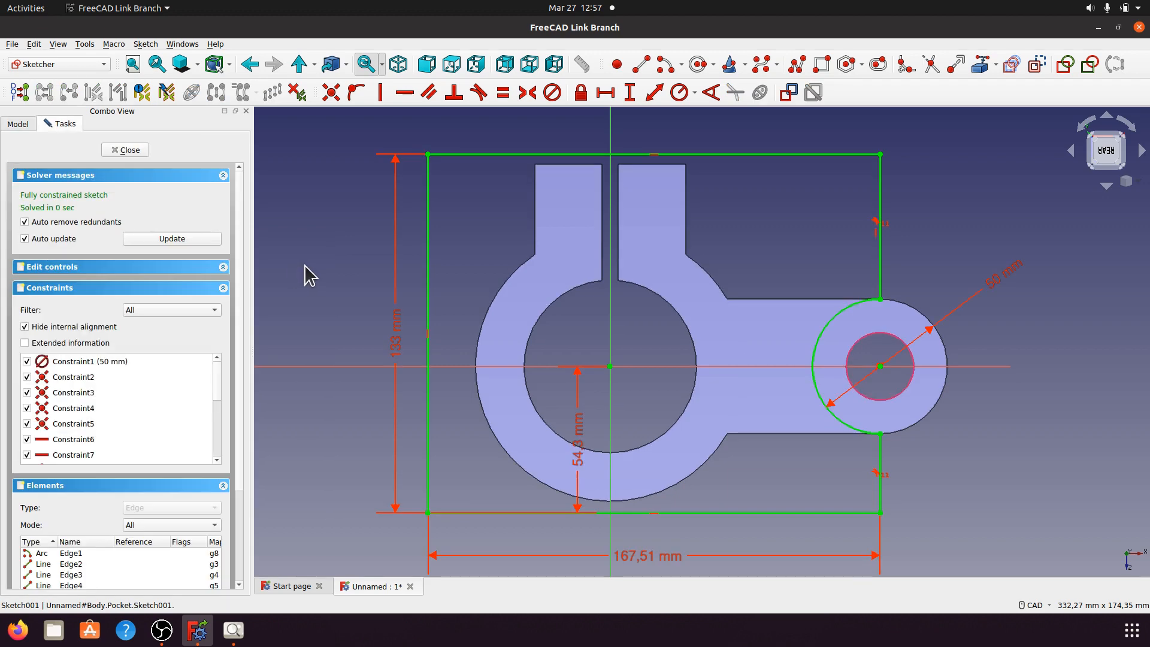
click(136, 151)
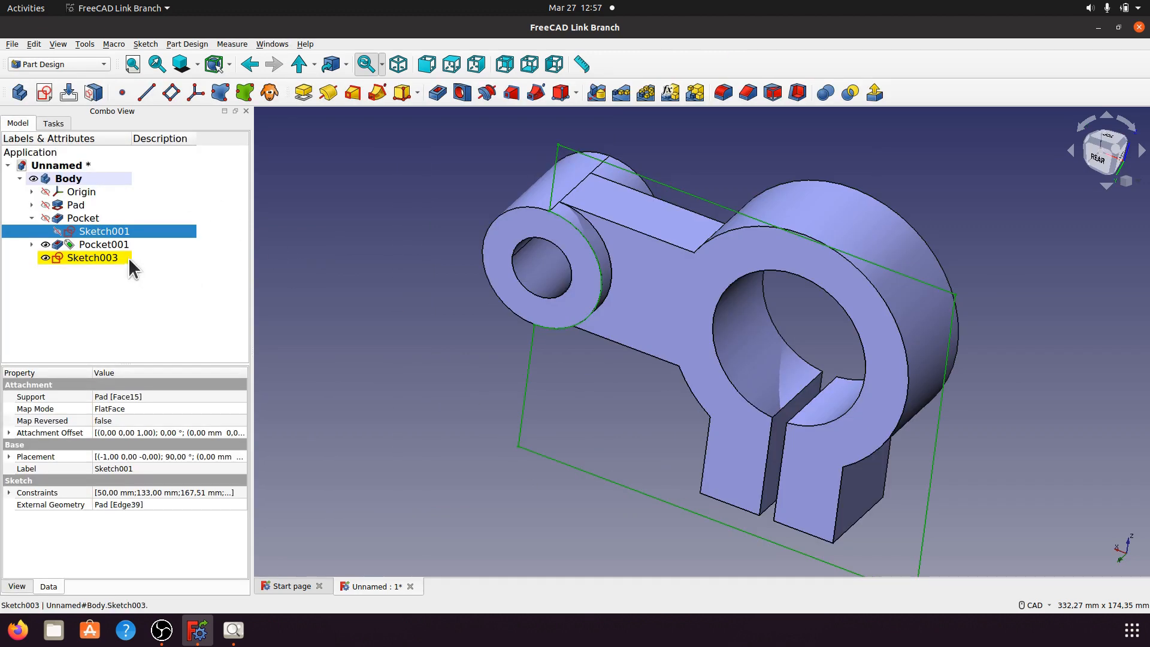
Step: Open Sketch002 from Pocket001, select the link arm's two arcs and inner lines, then close it
click(32, 245)
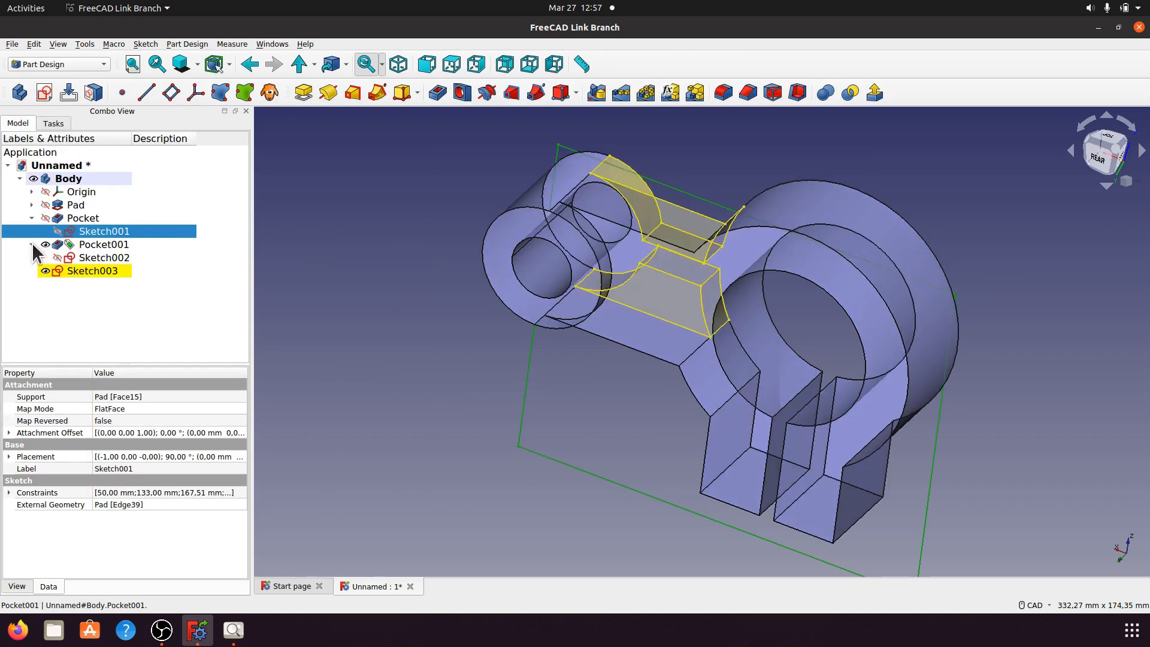
double_click(110, 258)
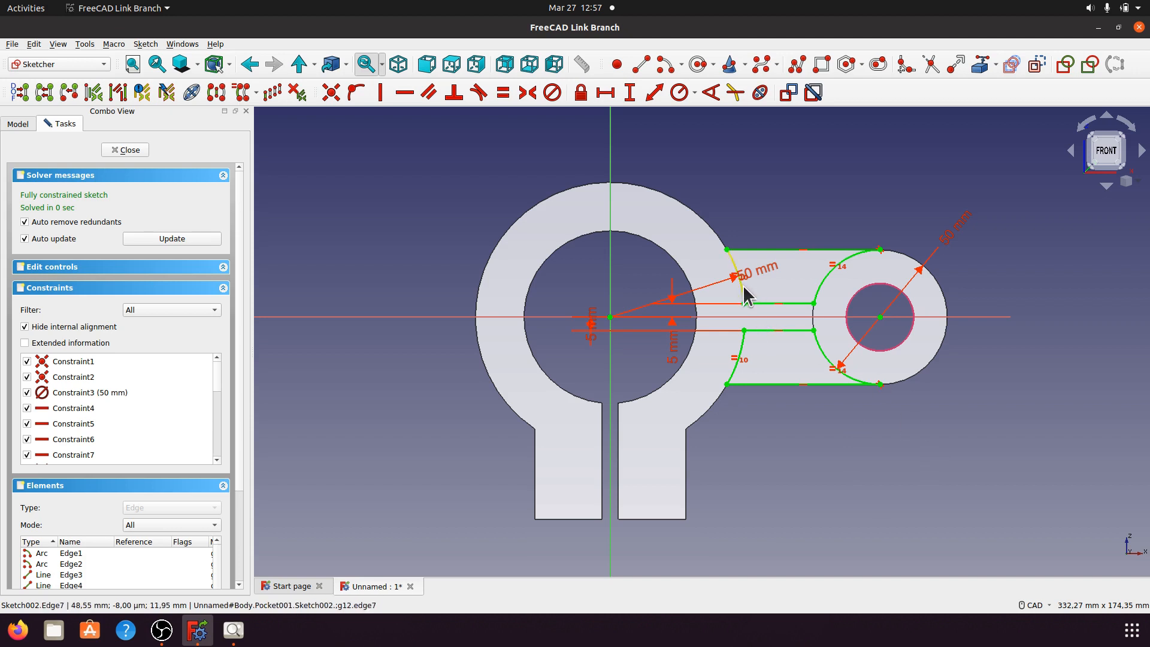
click(820, 289)
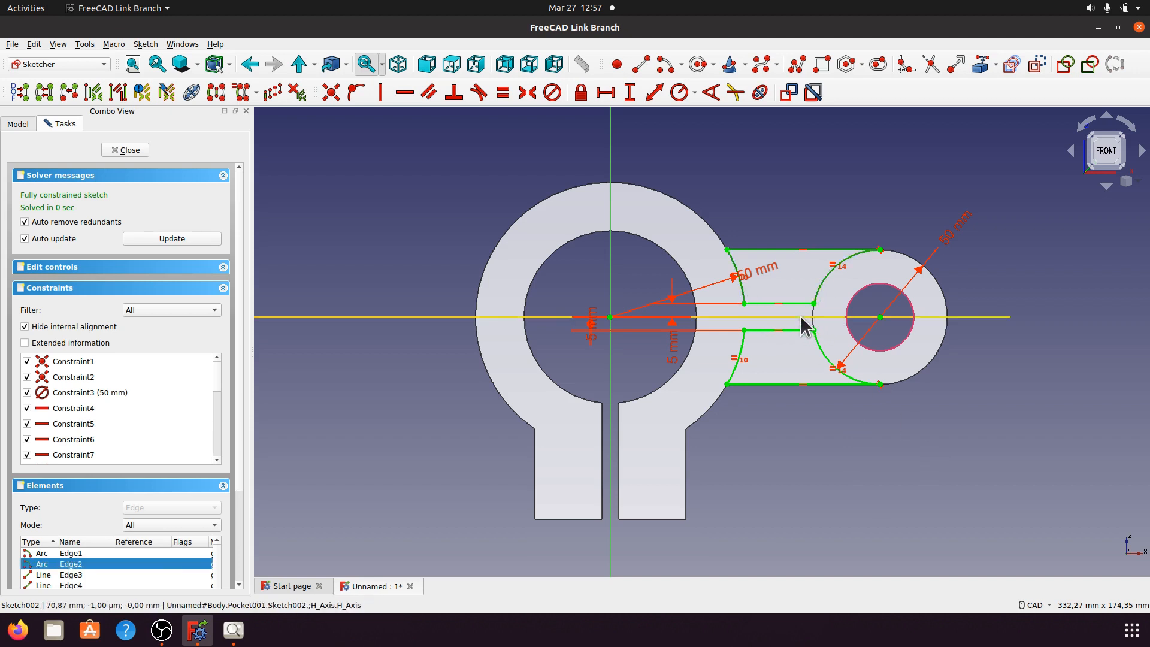
click(796, 304)
click(798, 331)
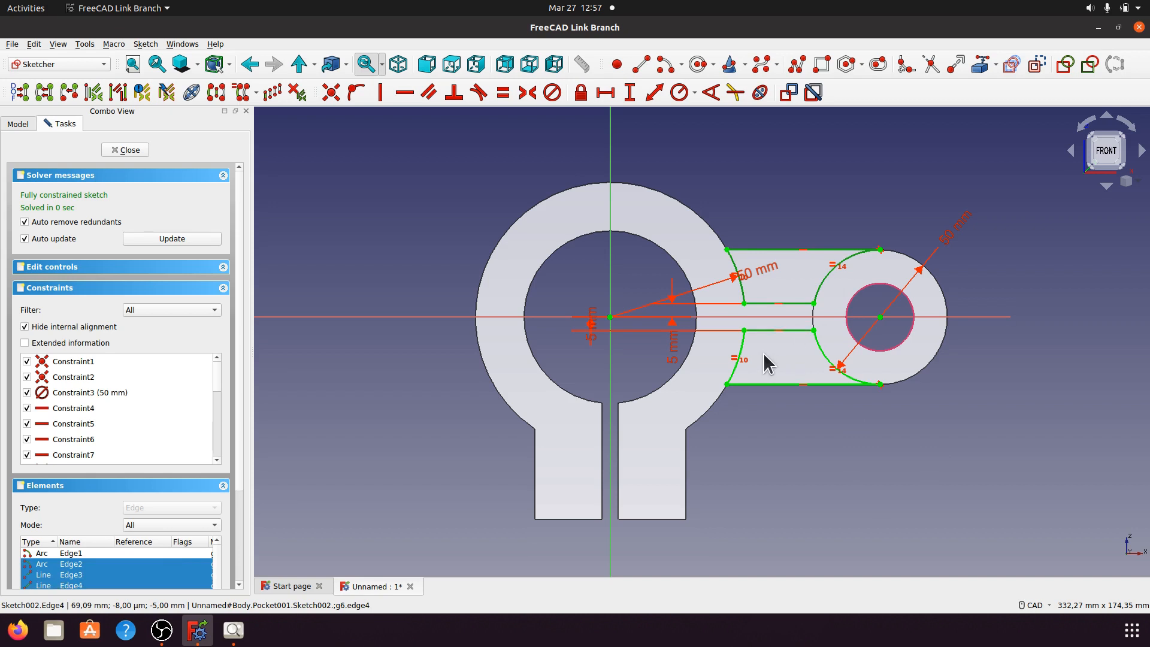
click(739, 357)
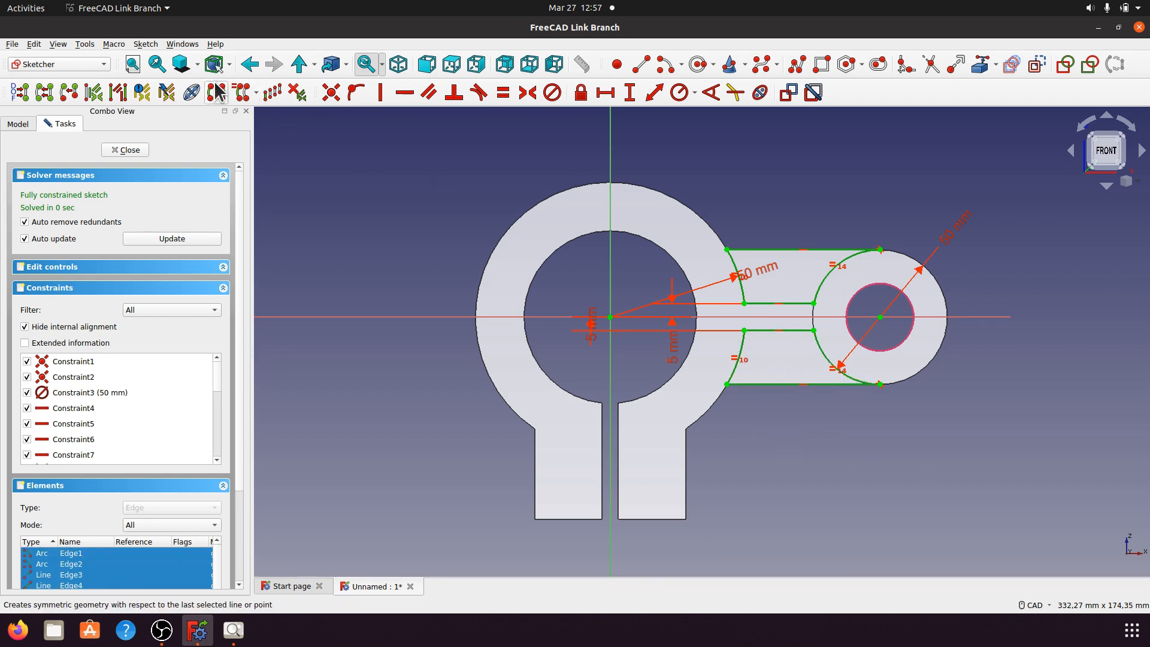
click(34, 45)
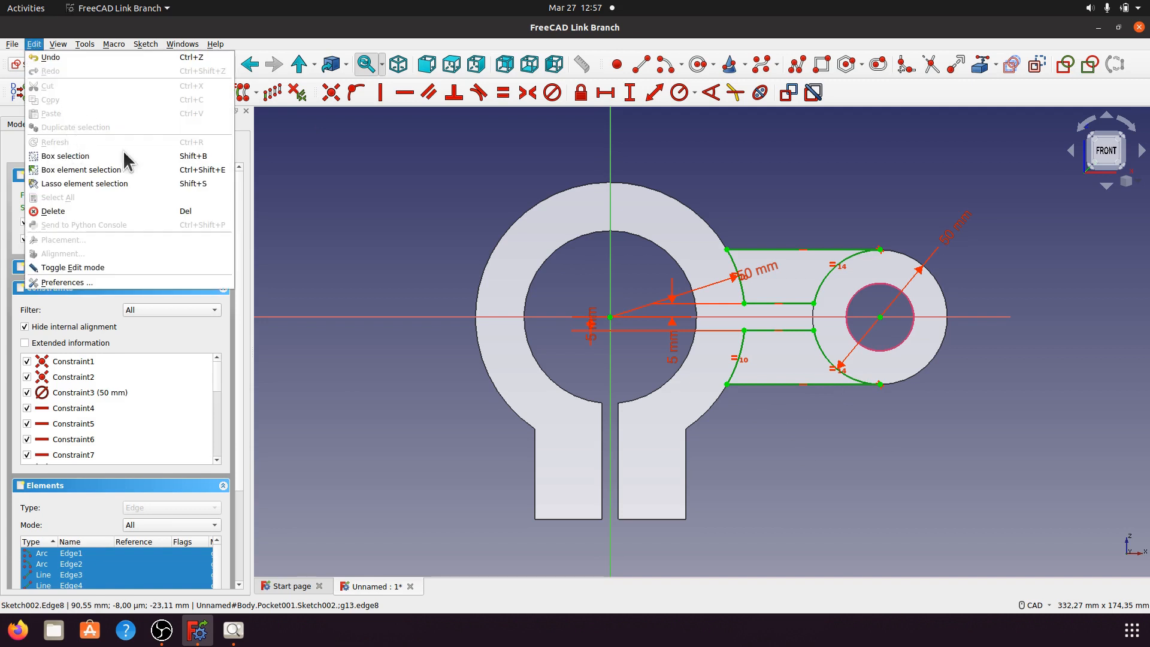
click(423, 195)
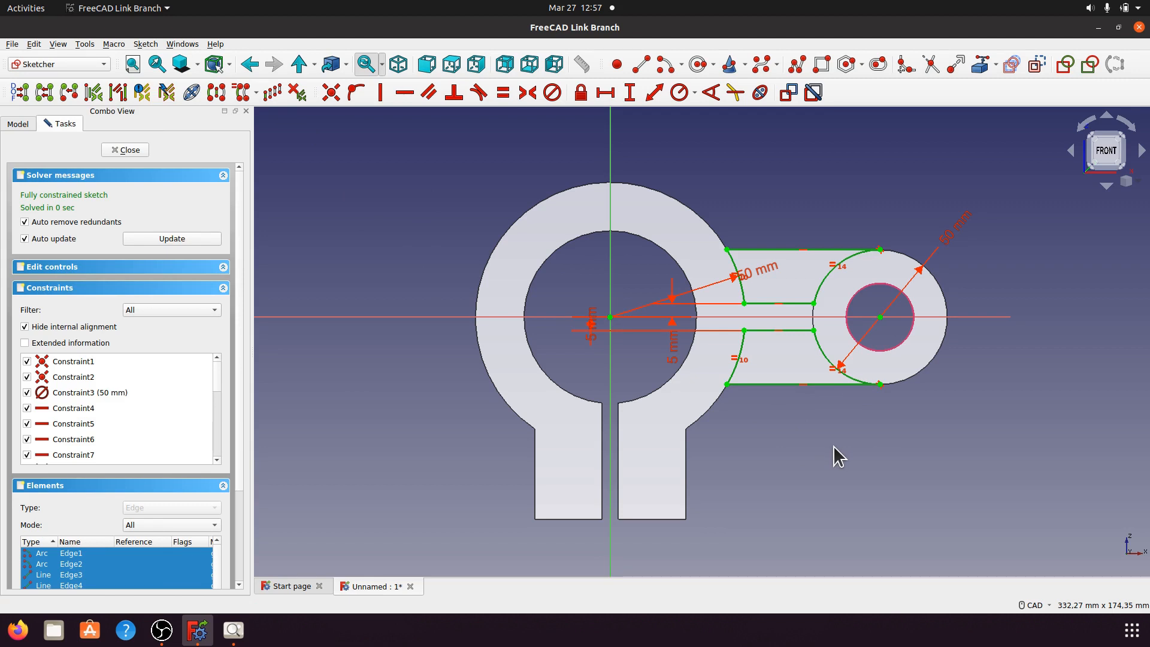
click(129, 150)
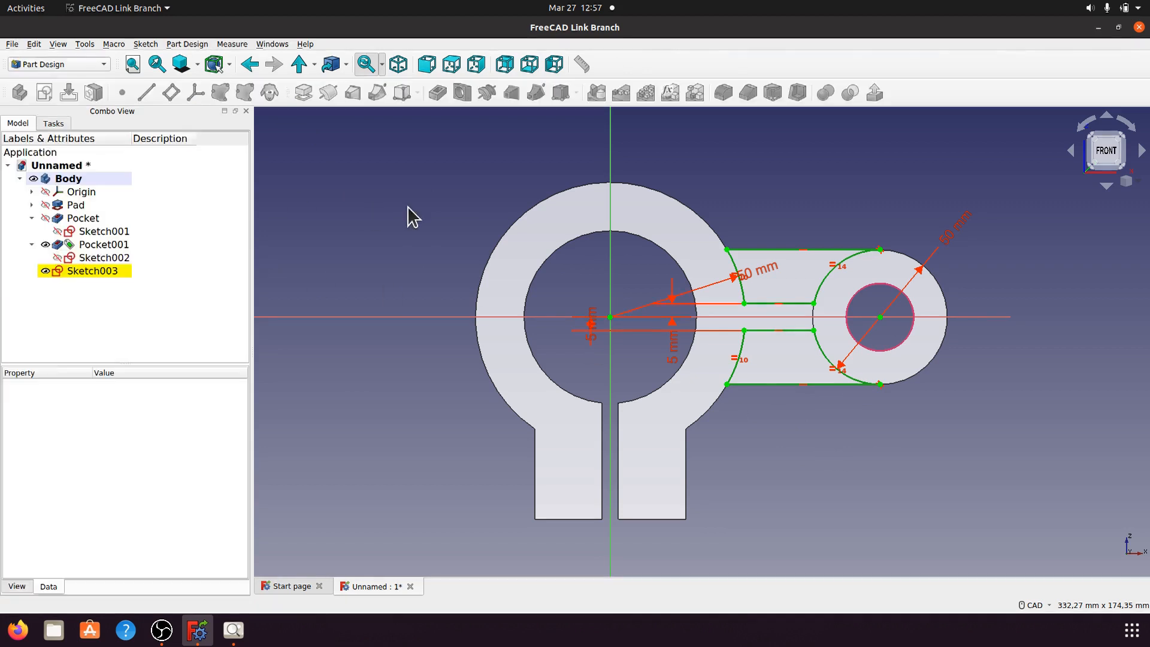
Step: Make Sketch002 visible, try copying it and cancel, then check the Body's context menu
click(497, 358)
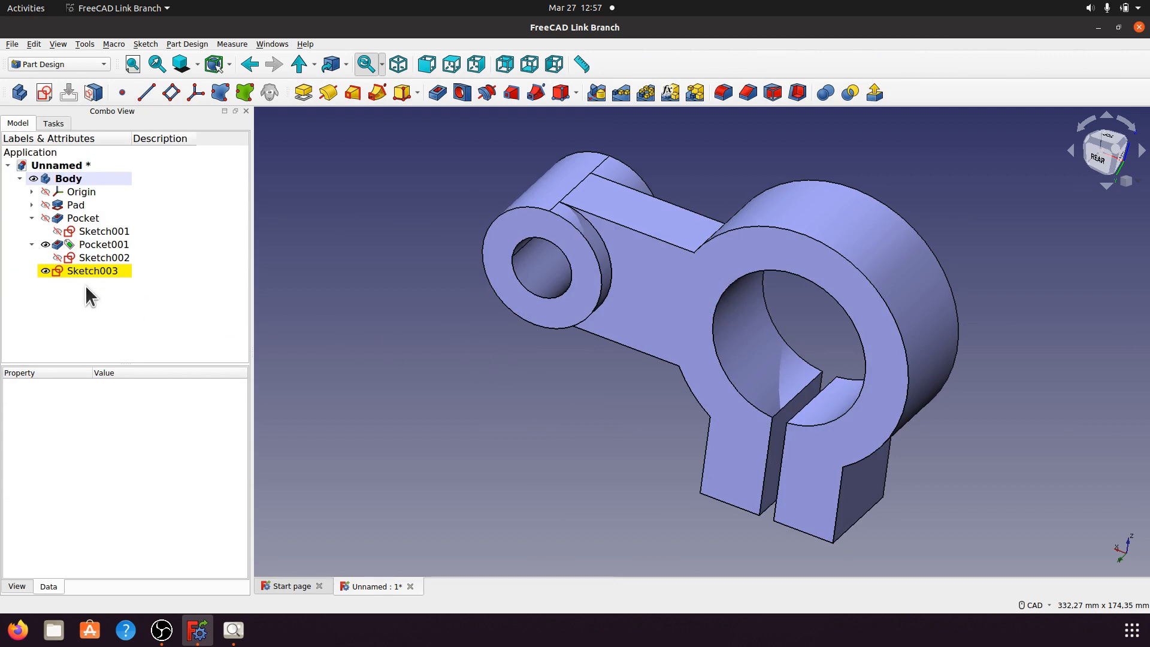
click(88, 257)
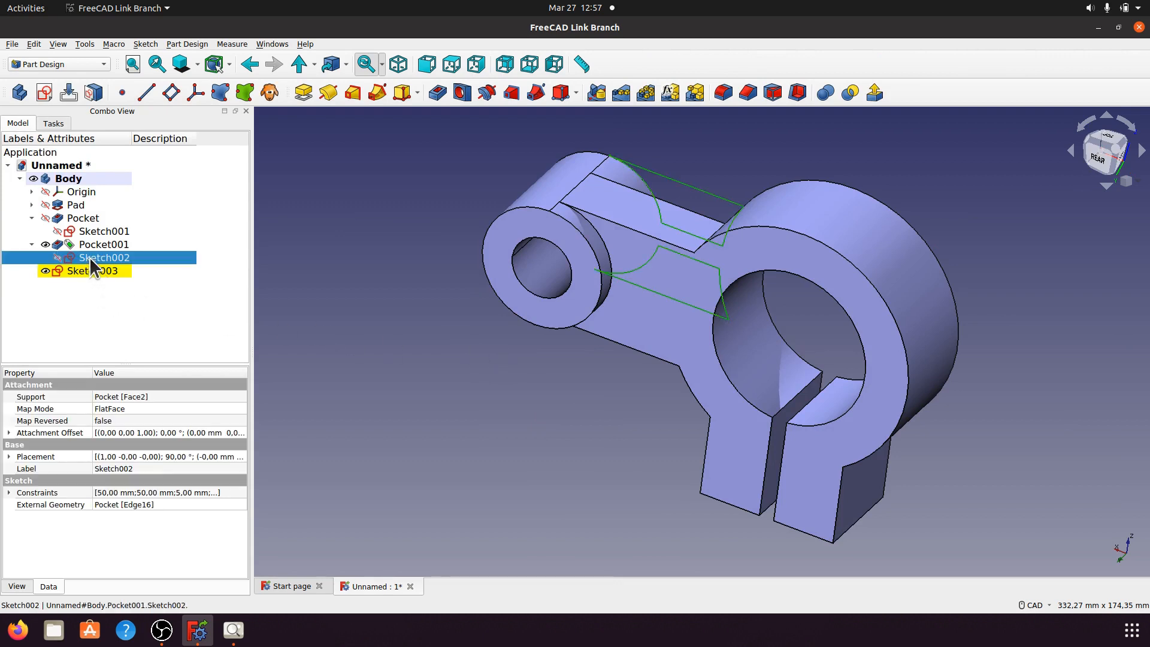
key(space)
click(353, 339)
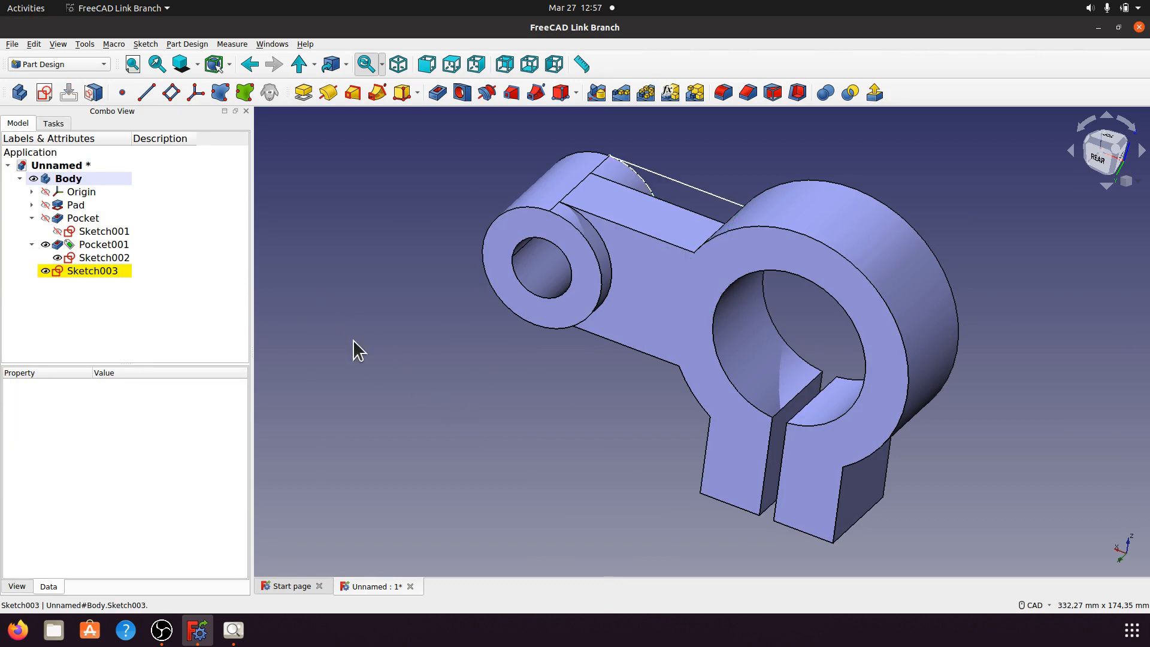
right_click(106, 259)
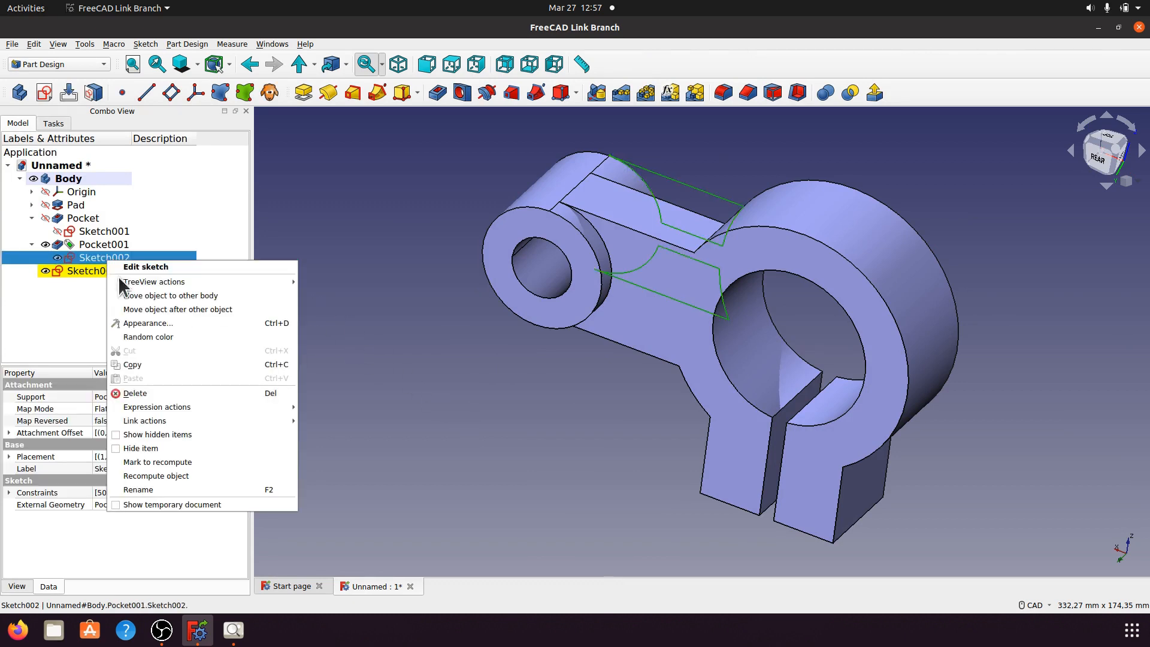
click(139, 362)
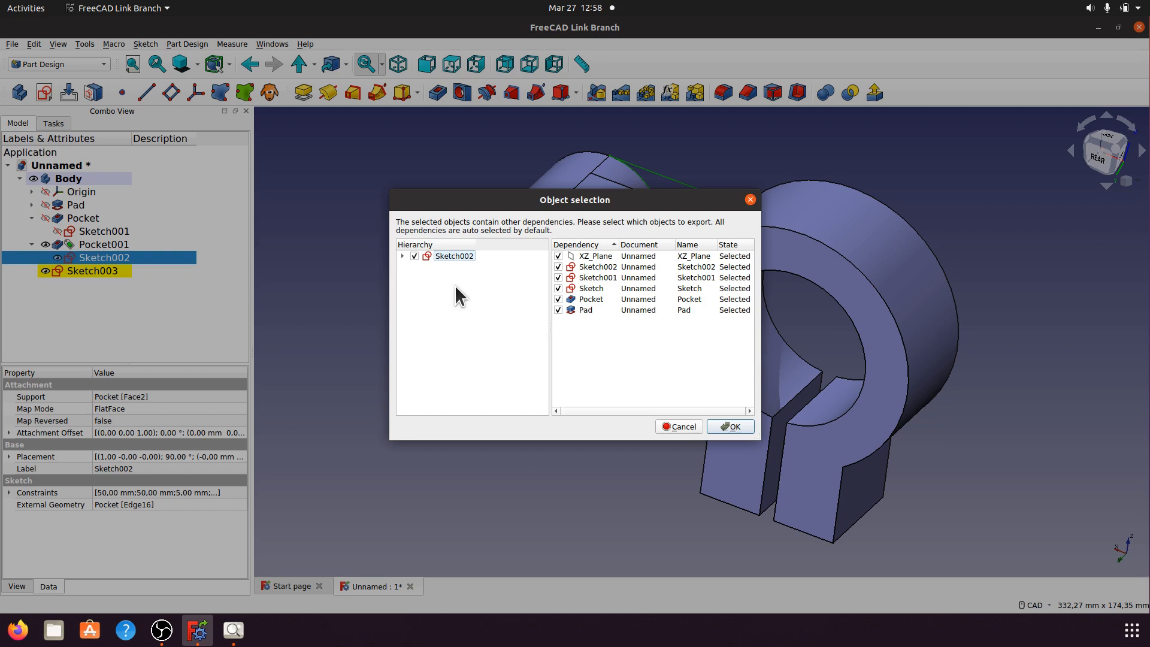
click(682, 426)
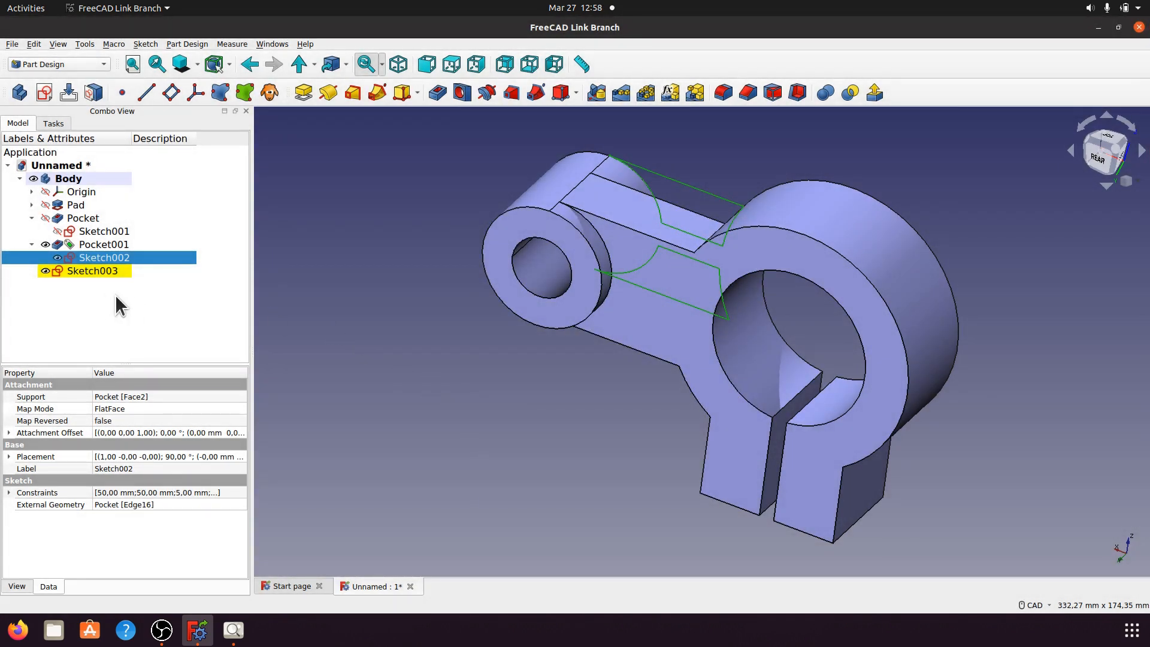
click(115, 293)
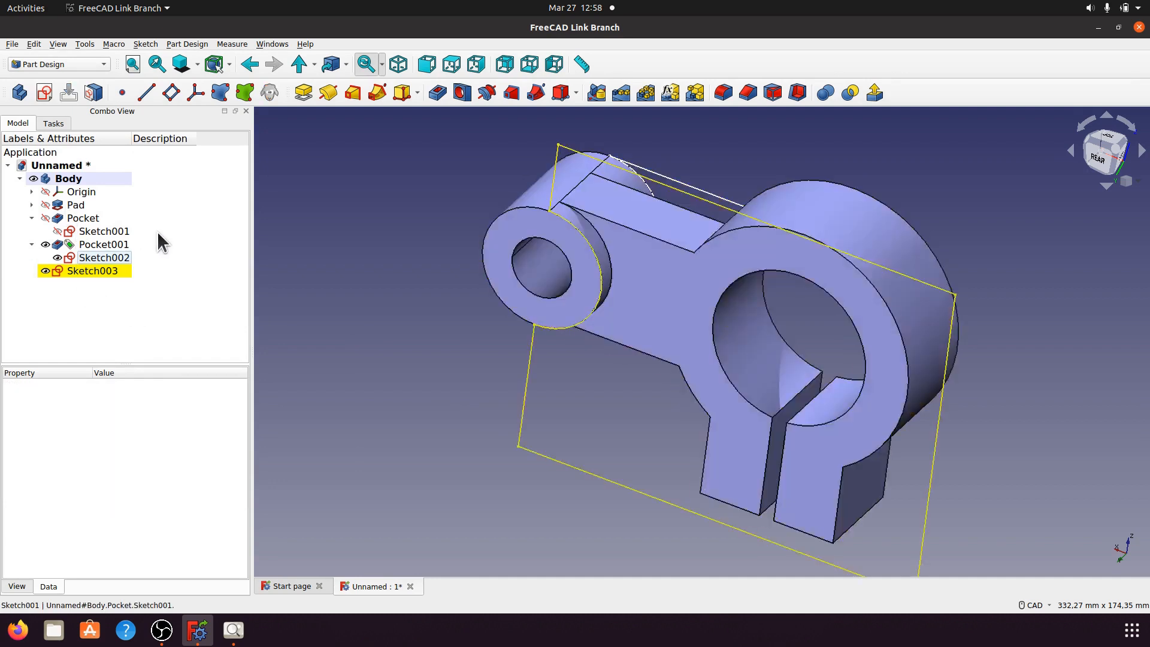
click(80, 176)
right_click(81, 176)
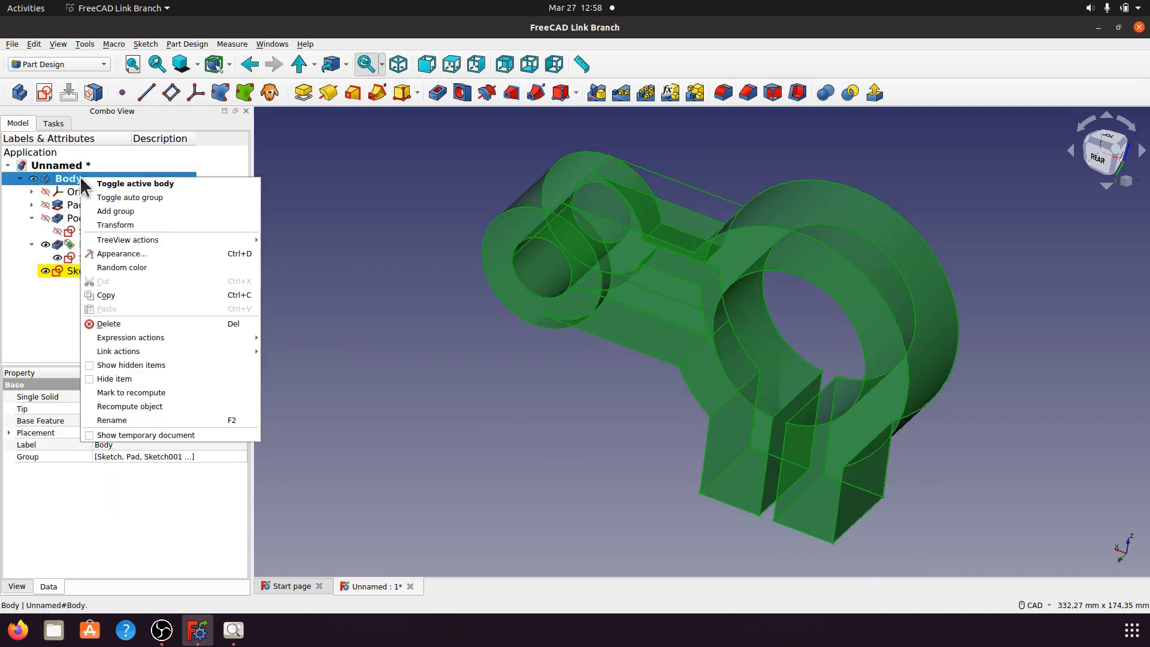
click(364, 228)
click(365, 228)
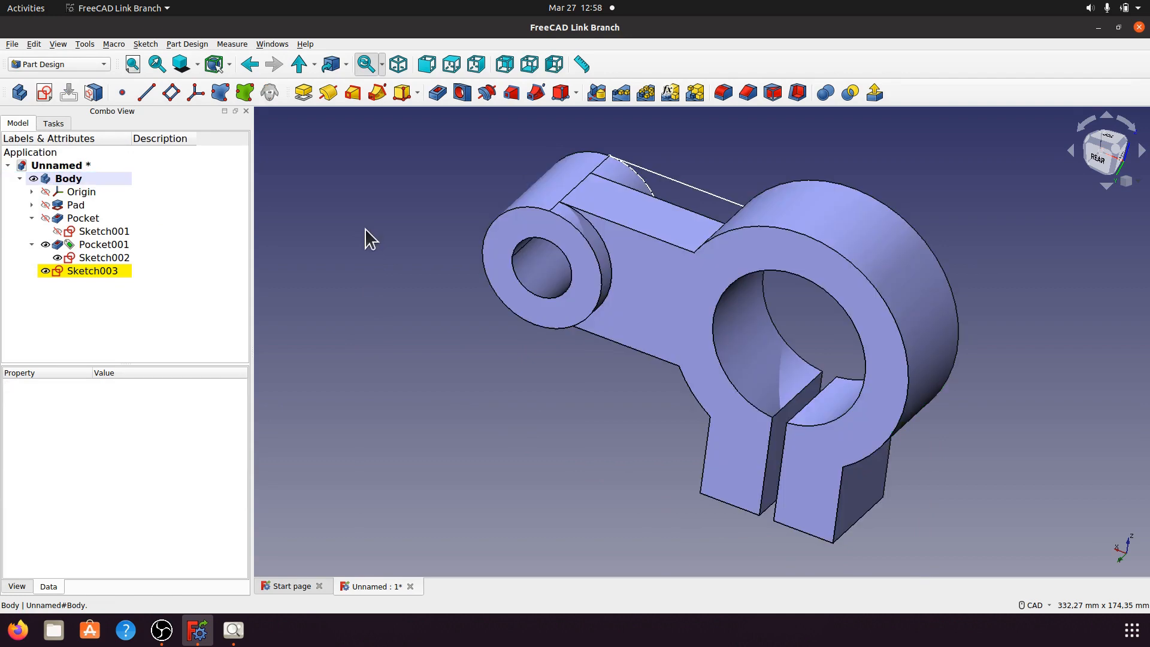
Step: Copy Sketch002 again, toggling Pad and Pocket in the dependency list, then cancel
click(103, 257)
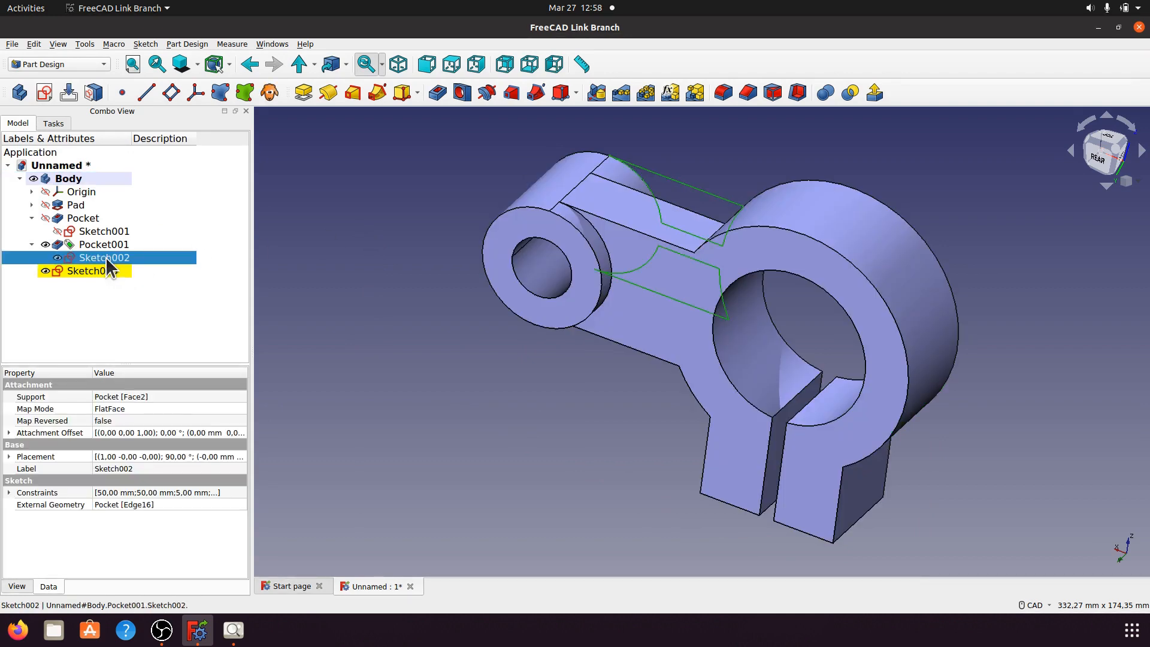
right_click(106, 257)
click(141, 359)
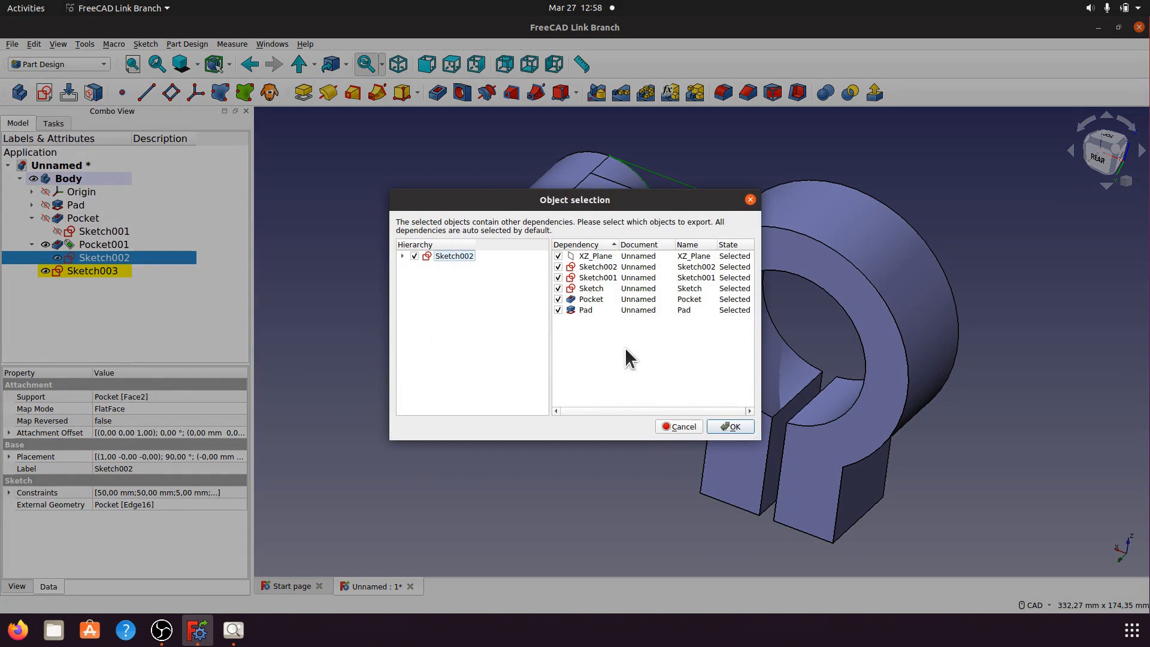
click(557, 309)
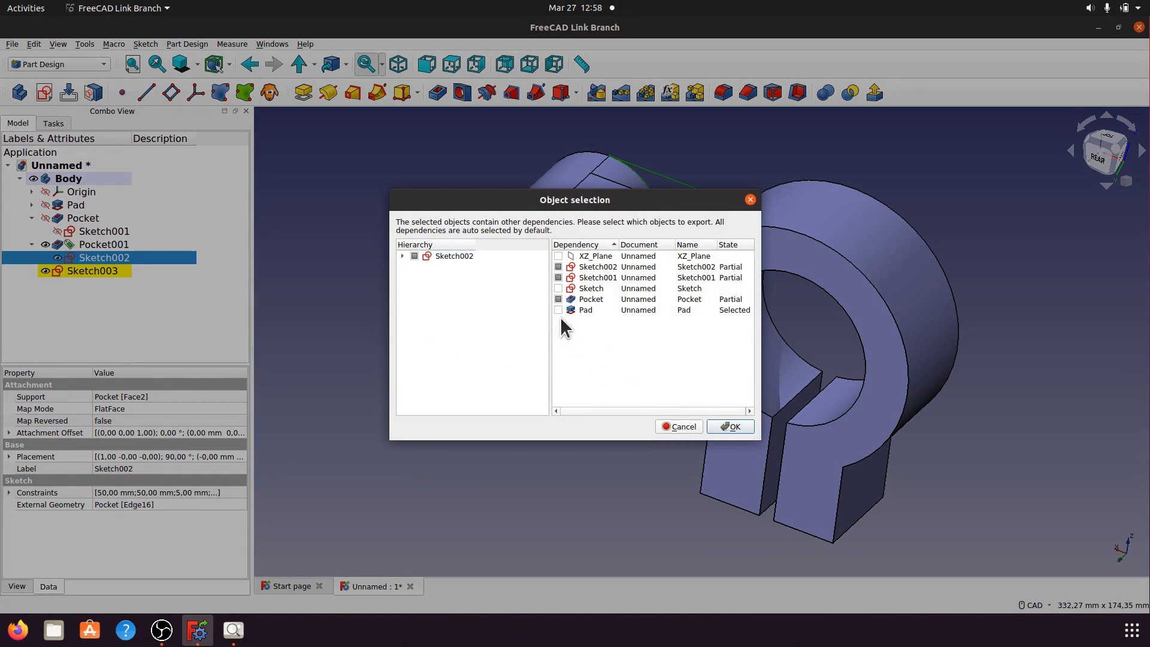
click(558, 298)
click(557, 310)
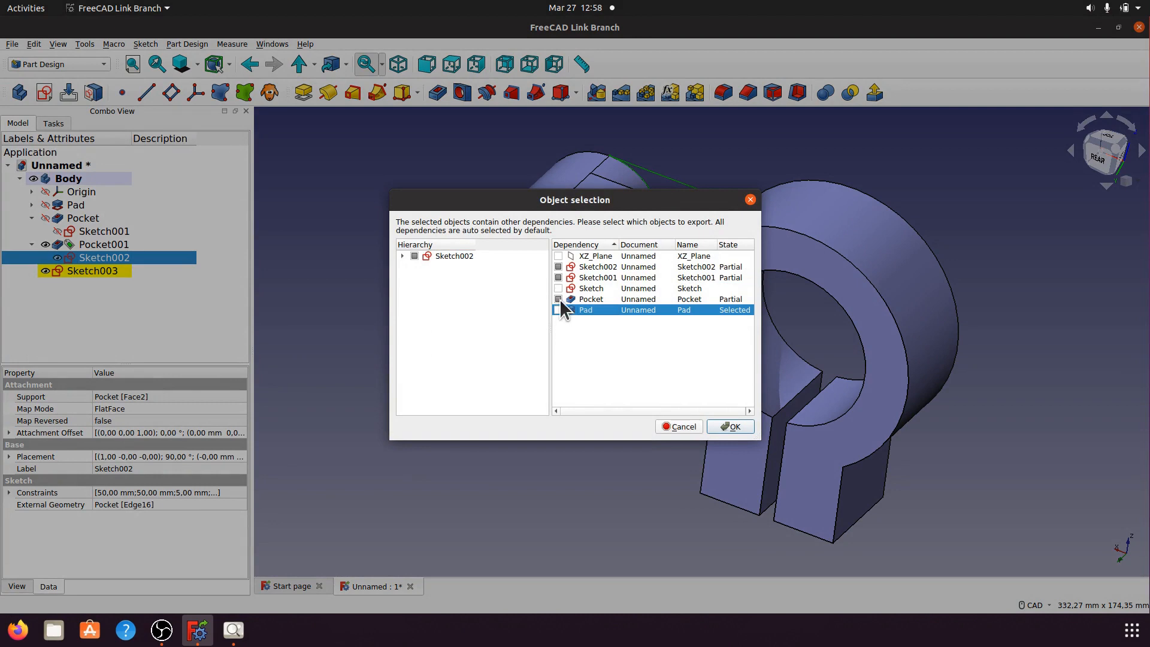
click(558, 307)
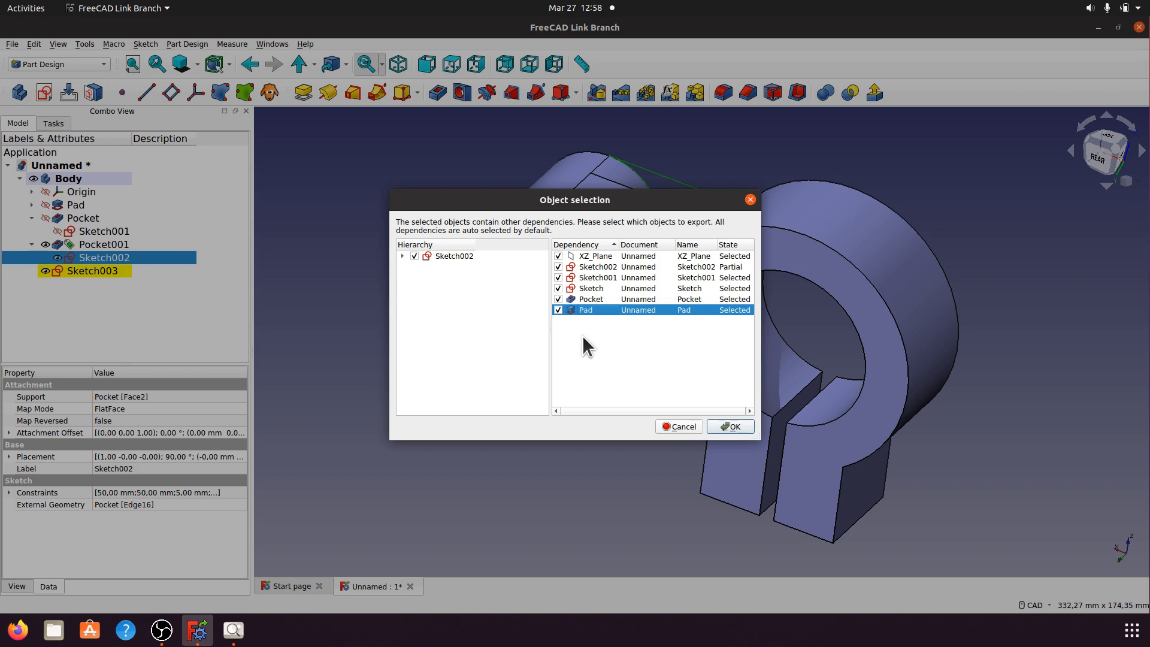
click(558, 310)
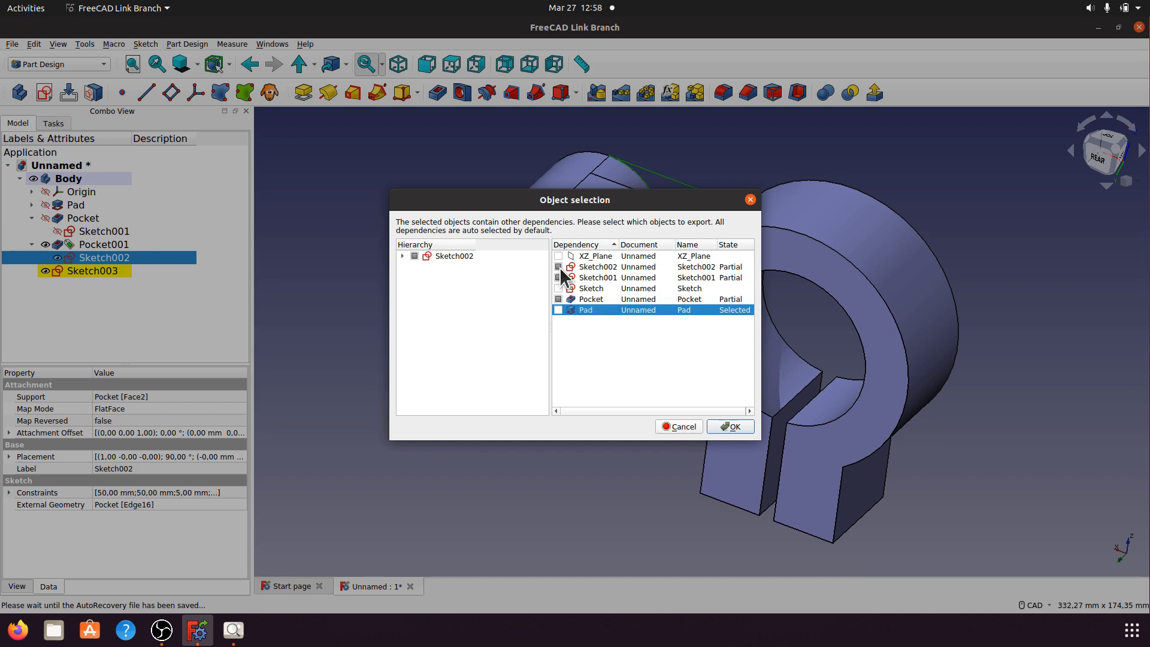
click(401, 255)
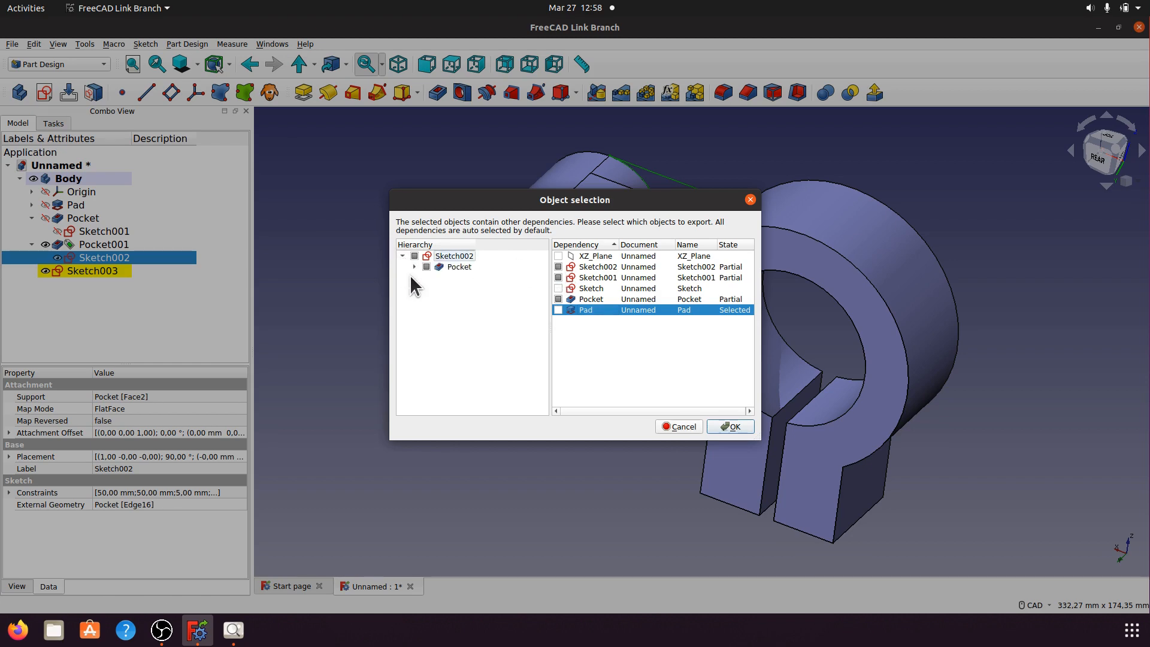
click(413, 265)
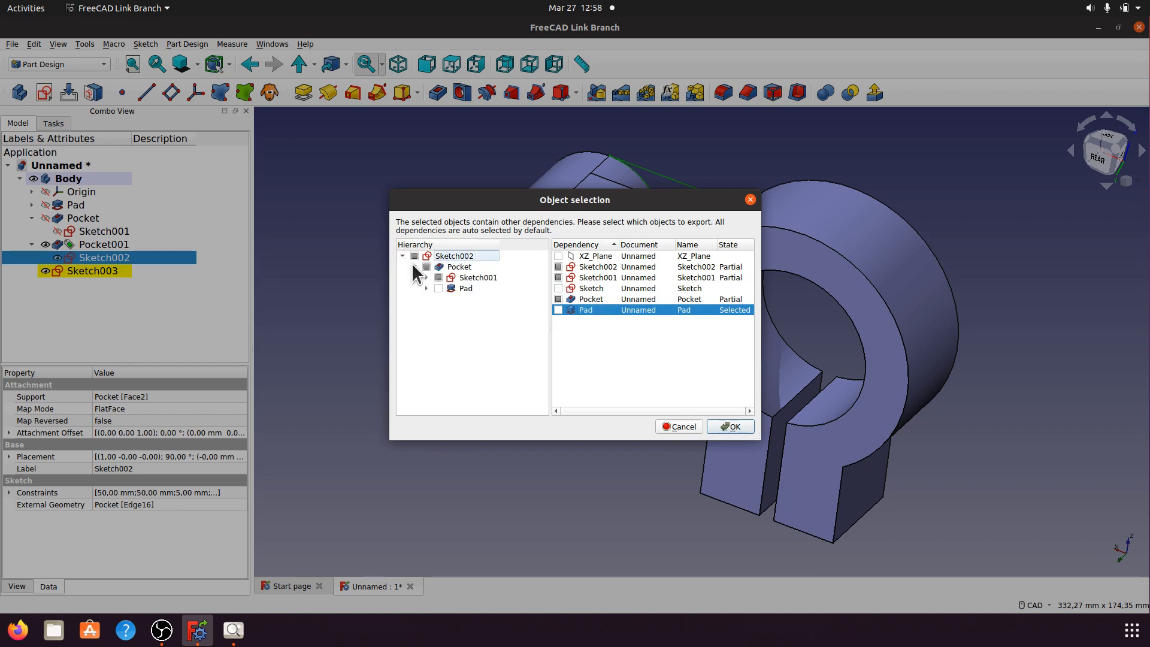
click(697, 426)
Step: Copy Sketch002 with all dependencies, paste into the Body, then undo the pasted features
click(455, 398)
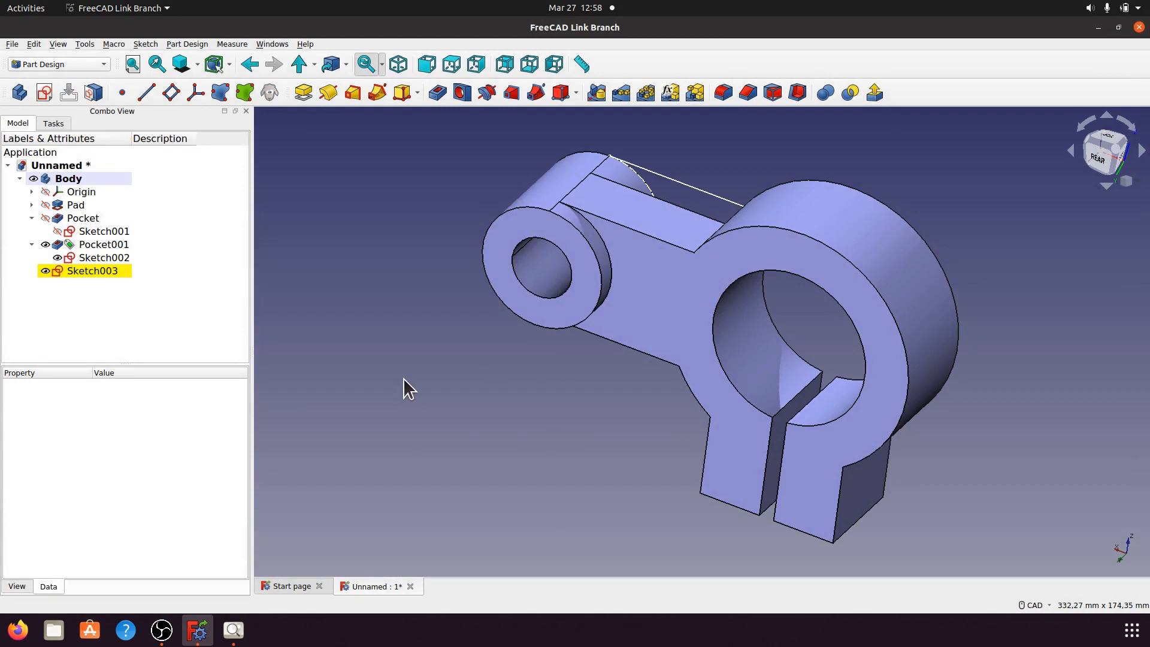
right_click(94, 258)
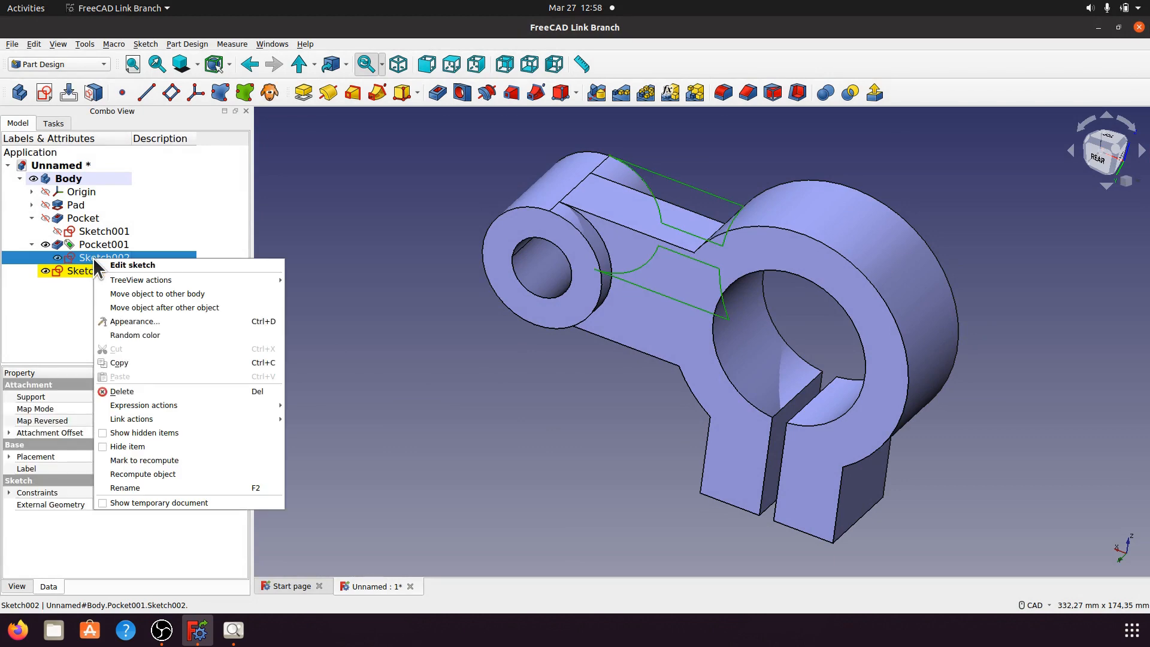
click(124, 362)
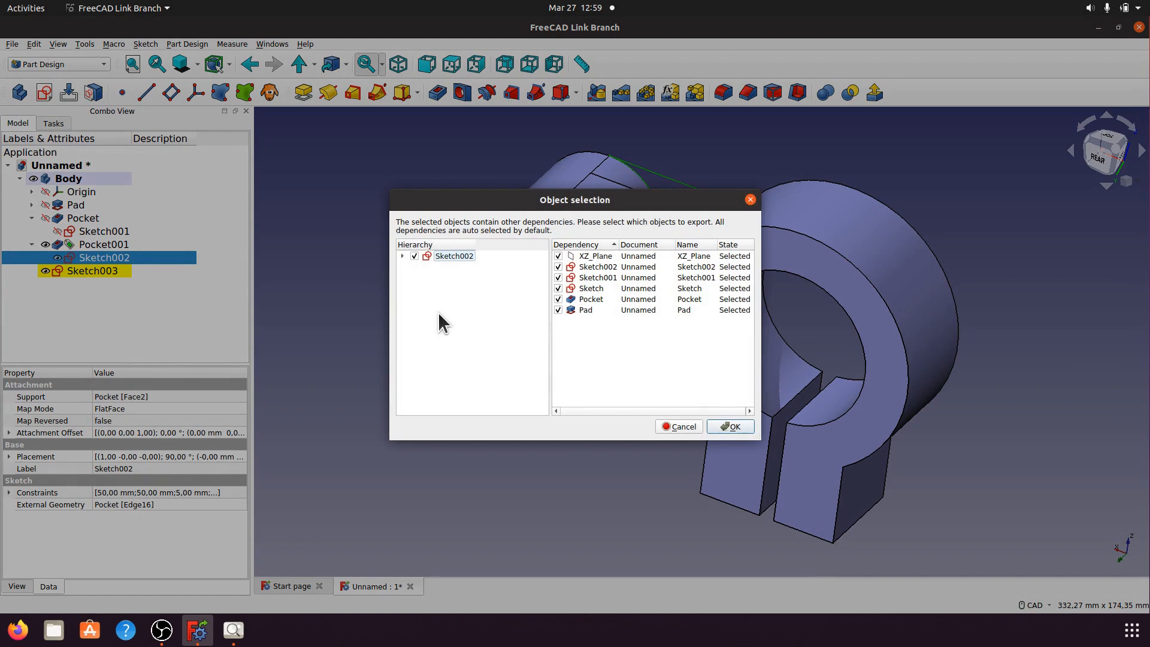
click(731, 426)
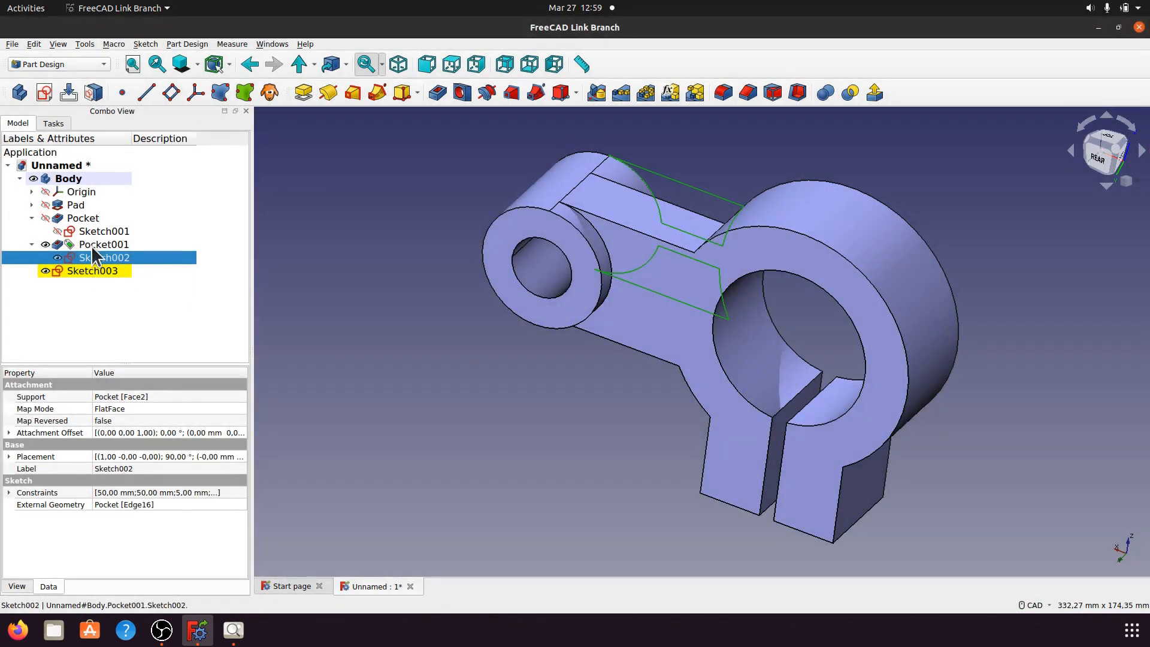
right_click(68, 178)
click(96, 311)
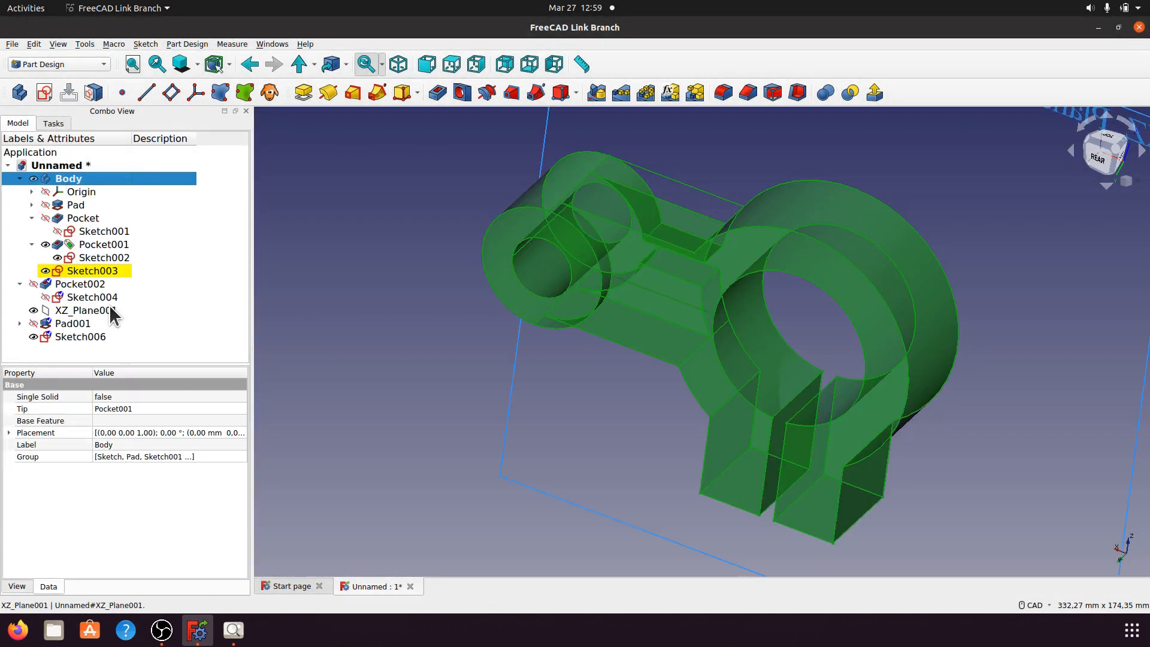
click(369, 295)
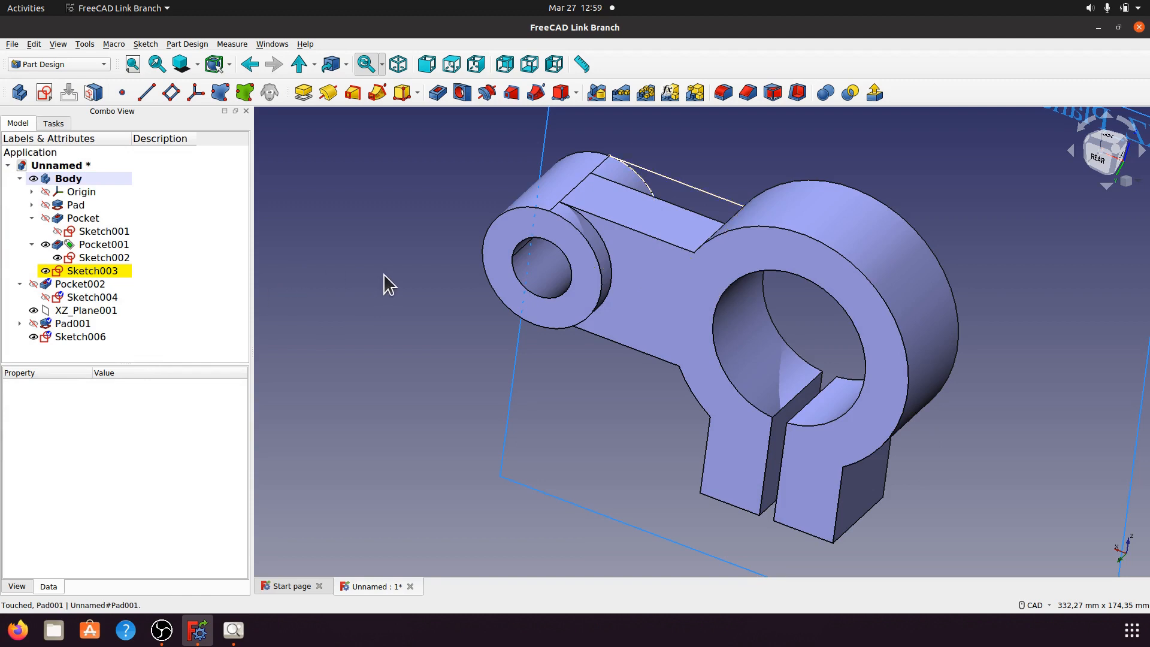
key(ctrl+z)
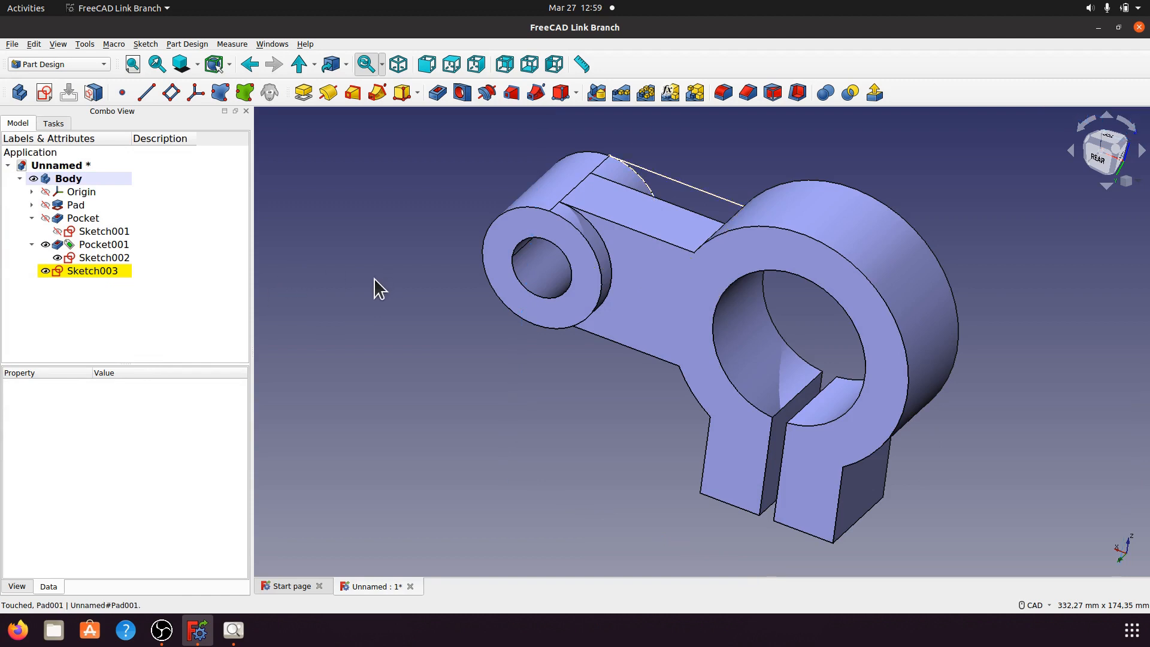
Step: Open Sketch002, select the right-hand lug edges and try copying them, then exit
double_click(100, 259)
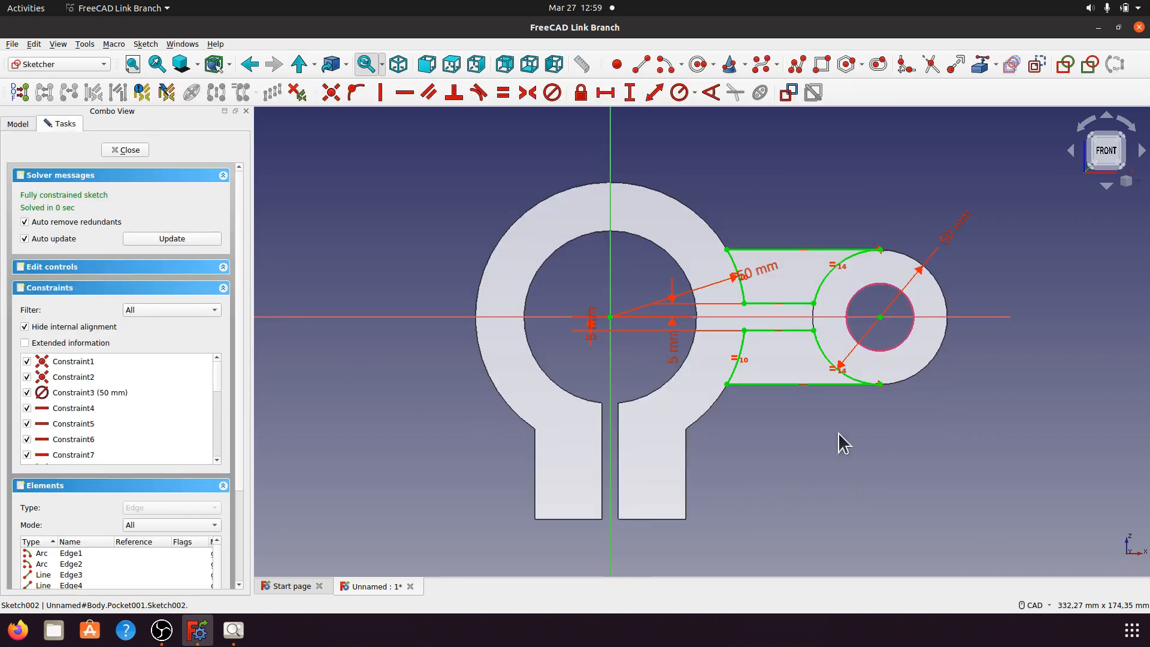
drag(699, 179, 904, 428)
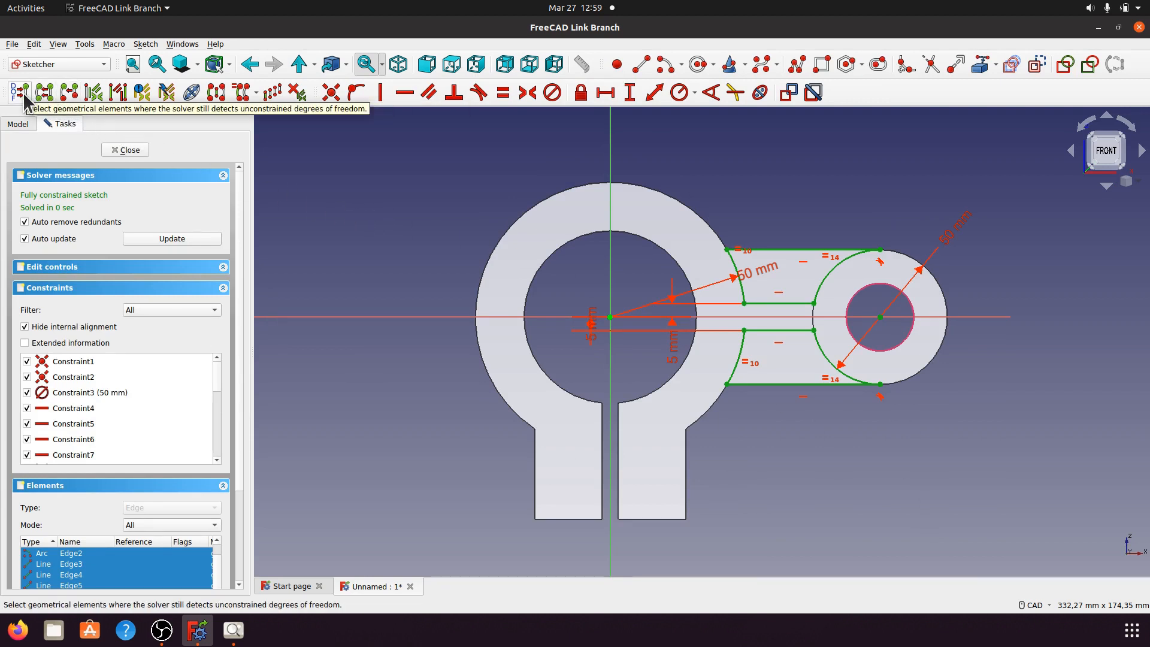
click(255, 92)
click(260, 126)
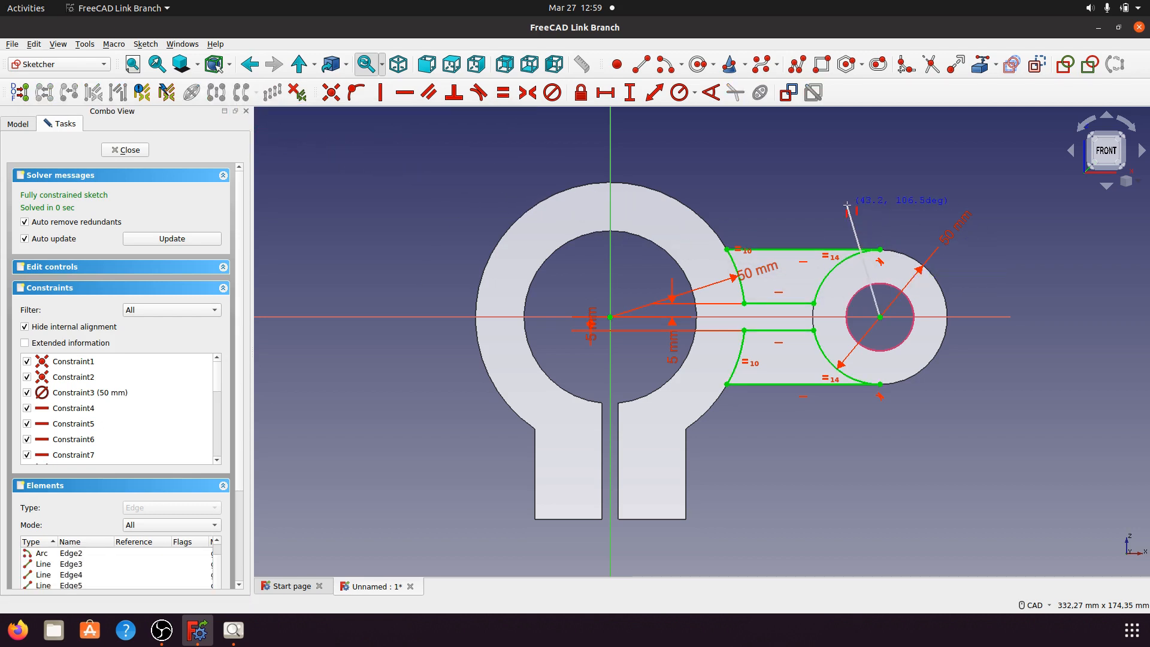
key(Escape)
key(Escape)
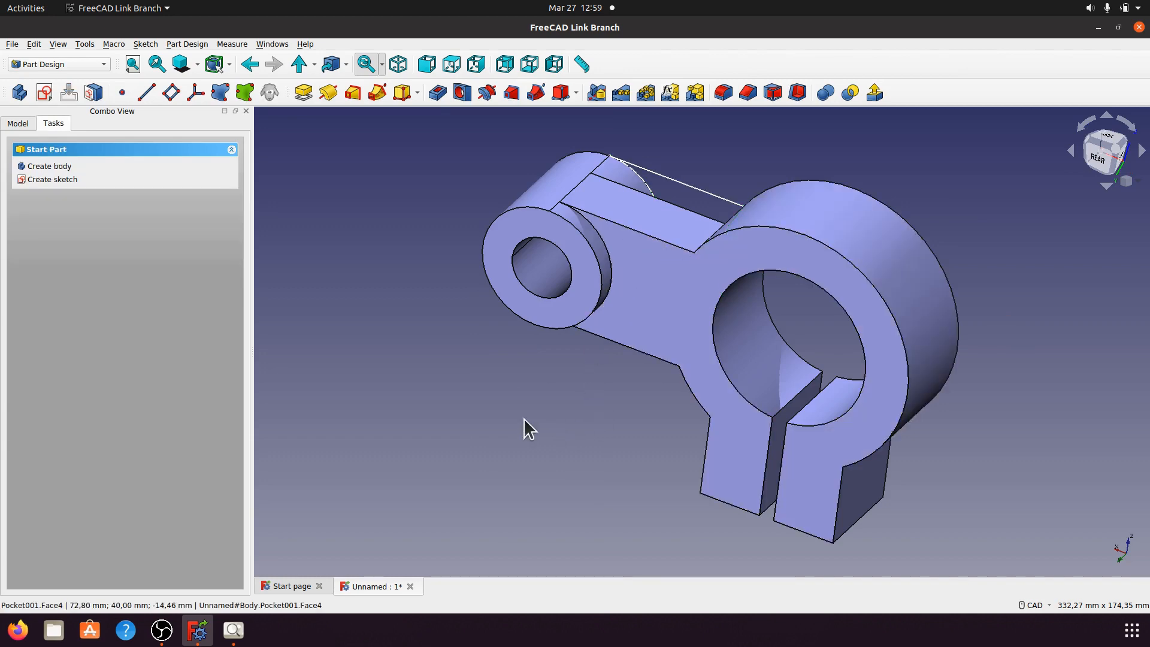
Step: Switch to the isometric view and hide Sketch002 in the 3D view
middle_drag(425, 377, 495, 390)
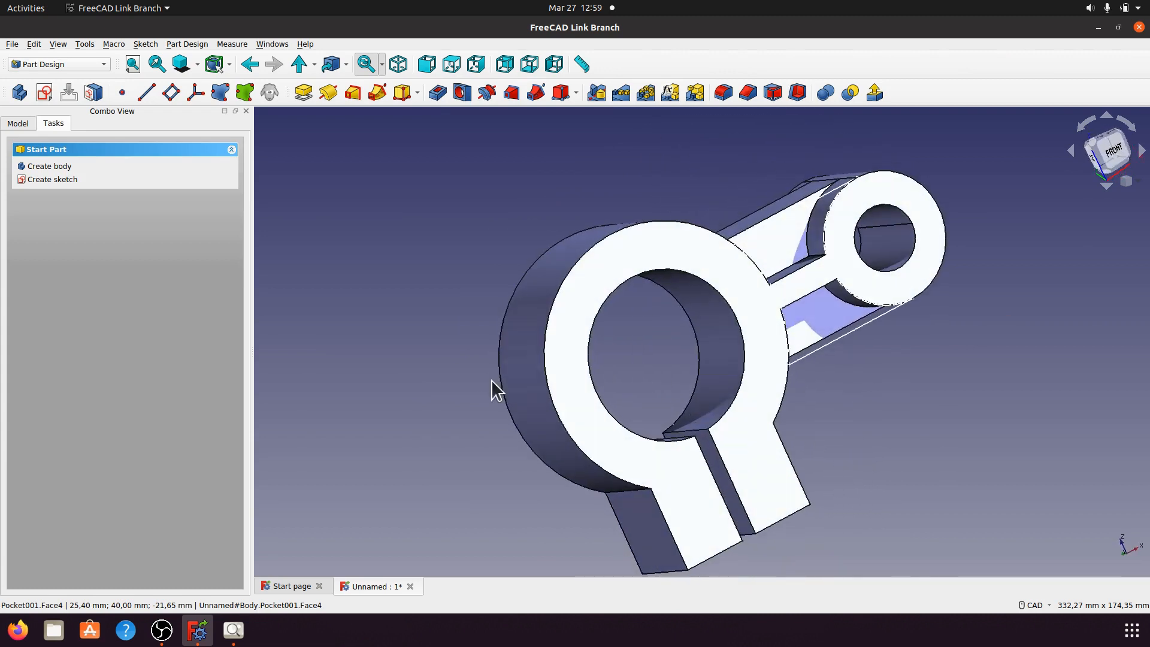
click(26, 124)
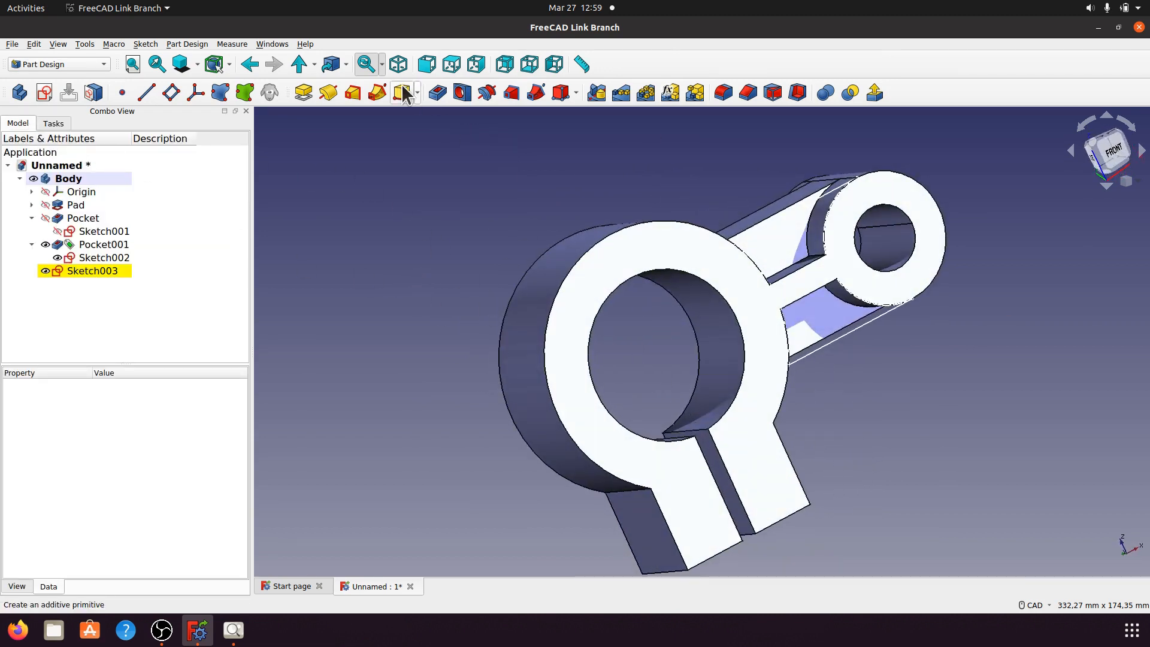
click(398, 64)
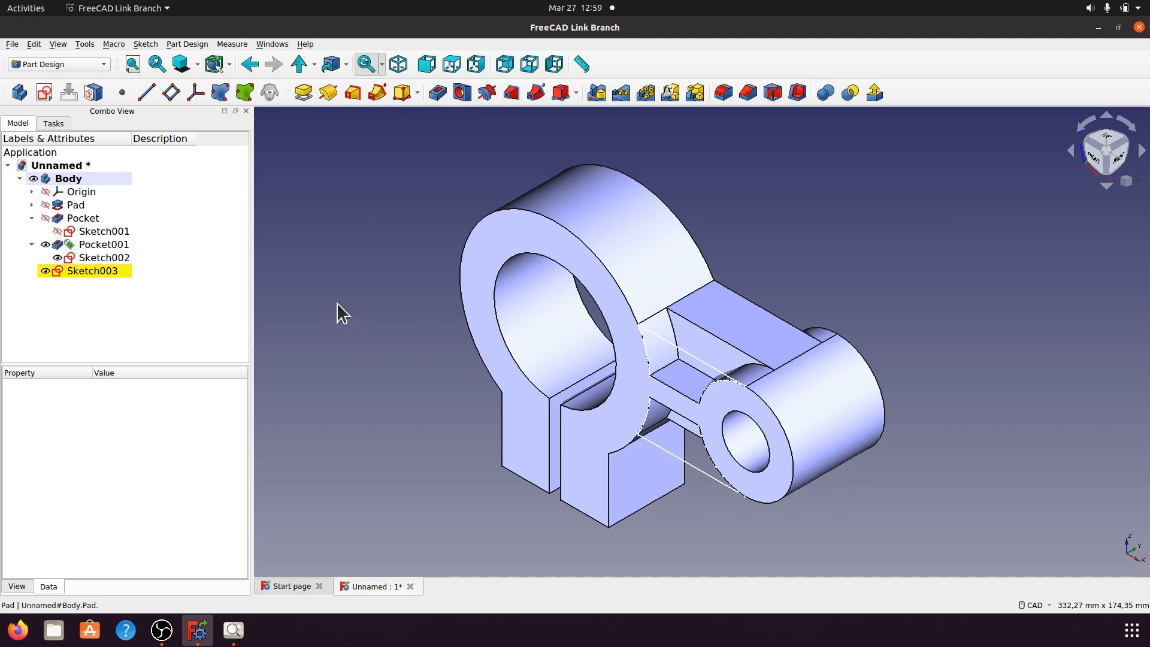
click(107, 258)
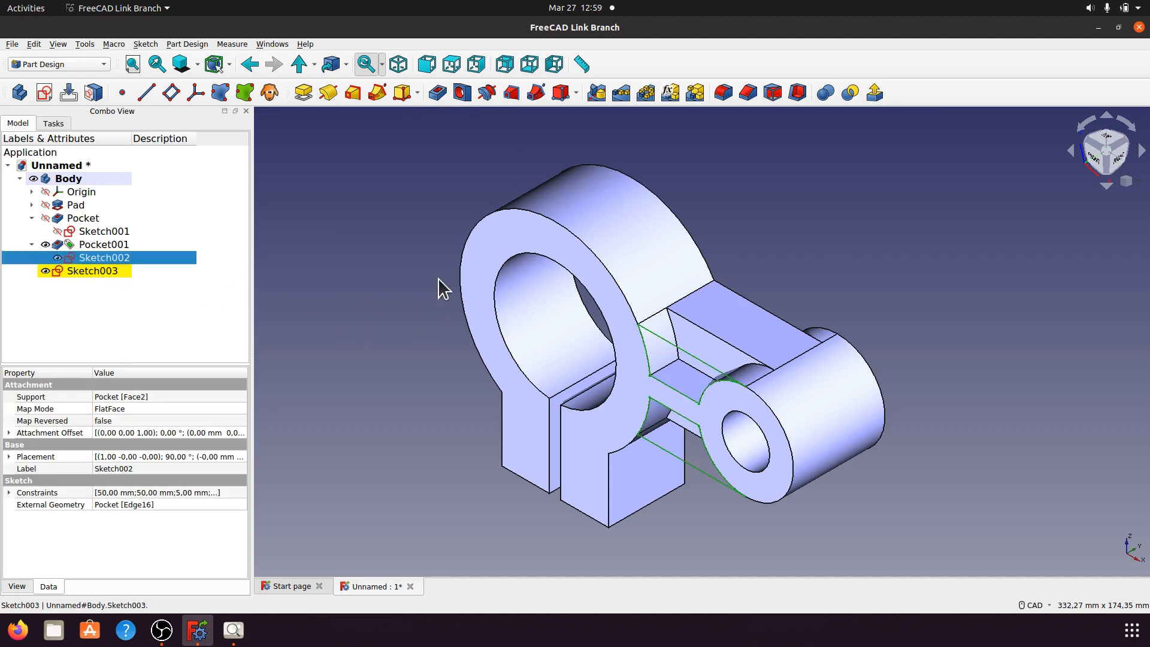
key(space)
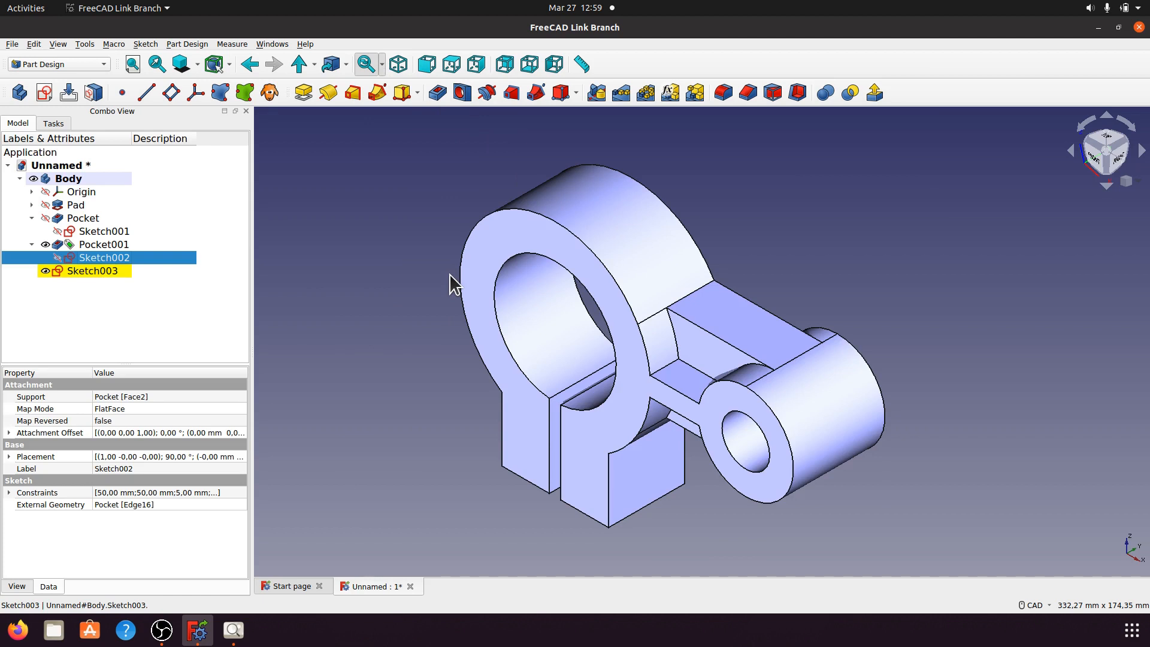
Step: Open Sketch003 and draw a circle centred on the sketch origin around the ring
double_click(109, 271)
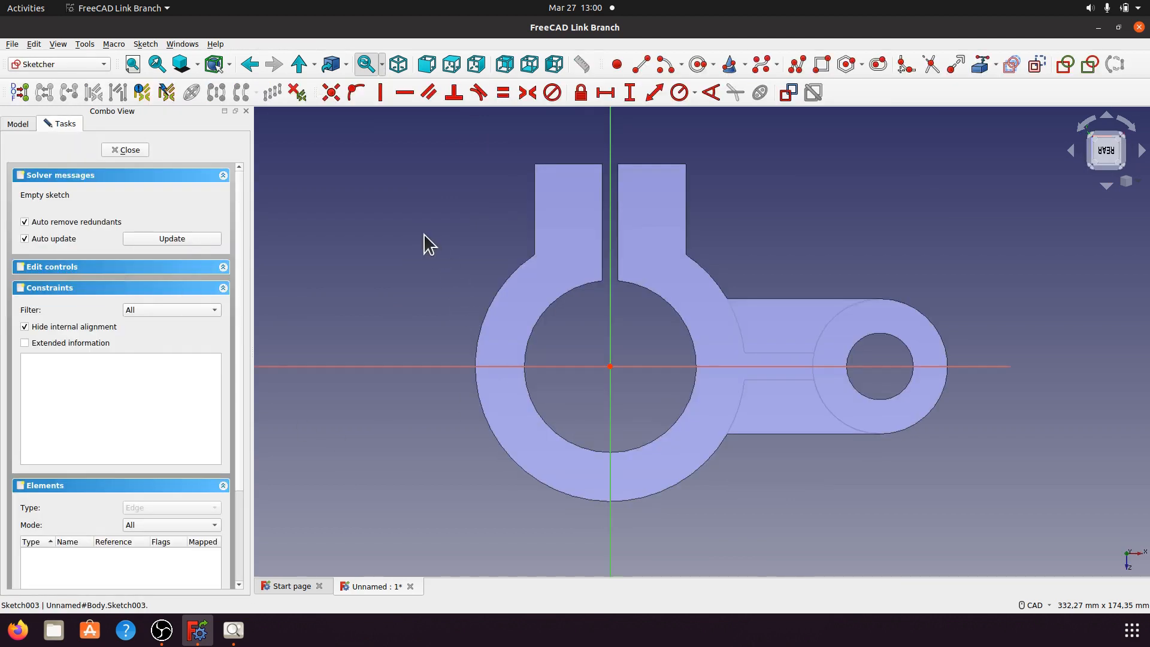
scroll(875, 461, up, 5)
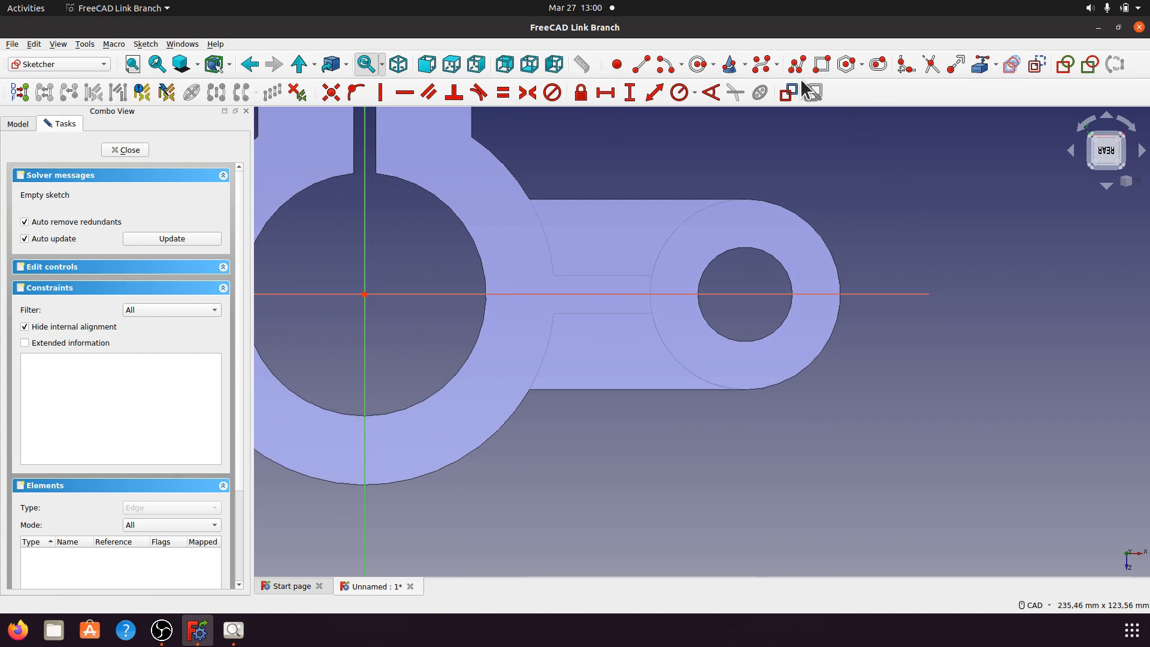
click(698, 67)
scroll(798, 430, down, 2)
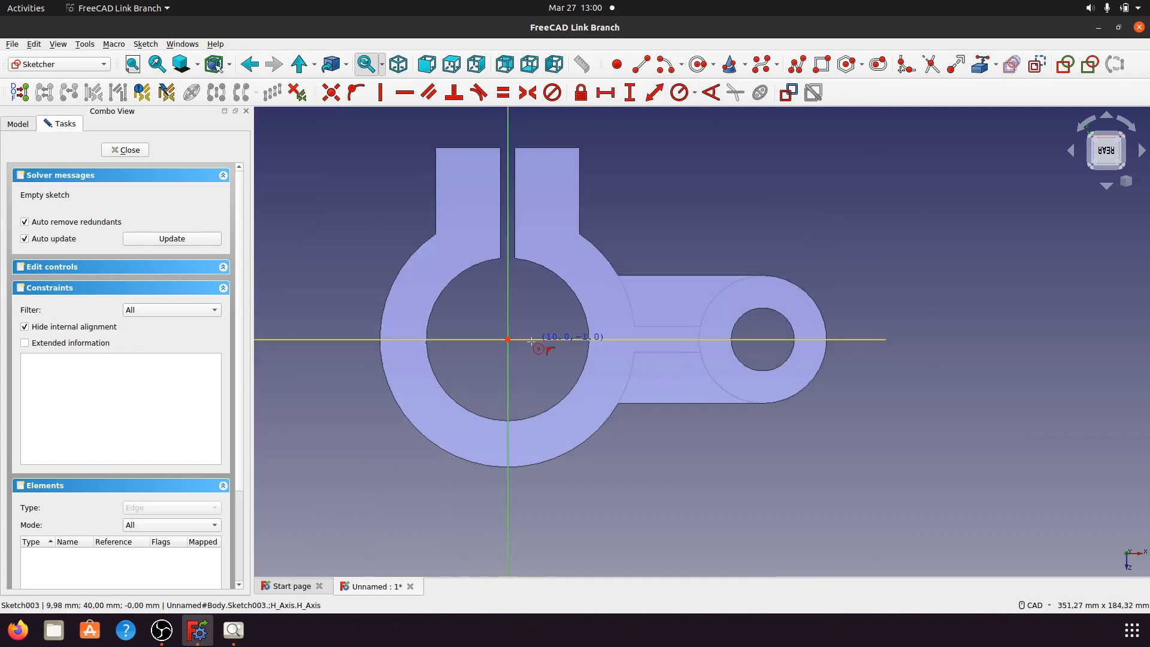
click(507, 339)
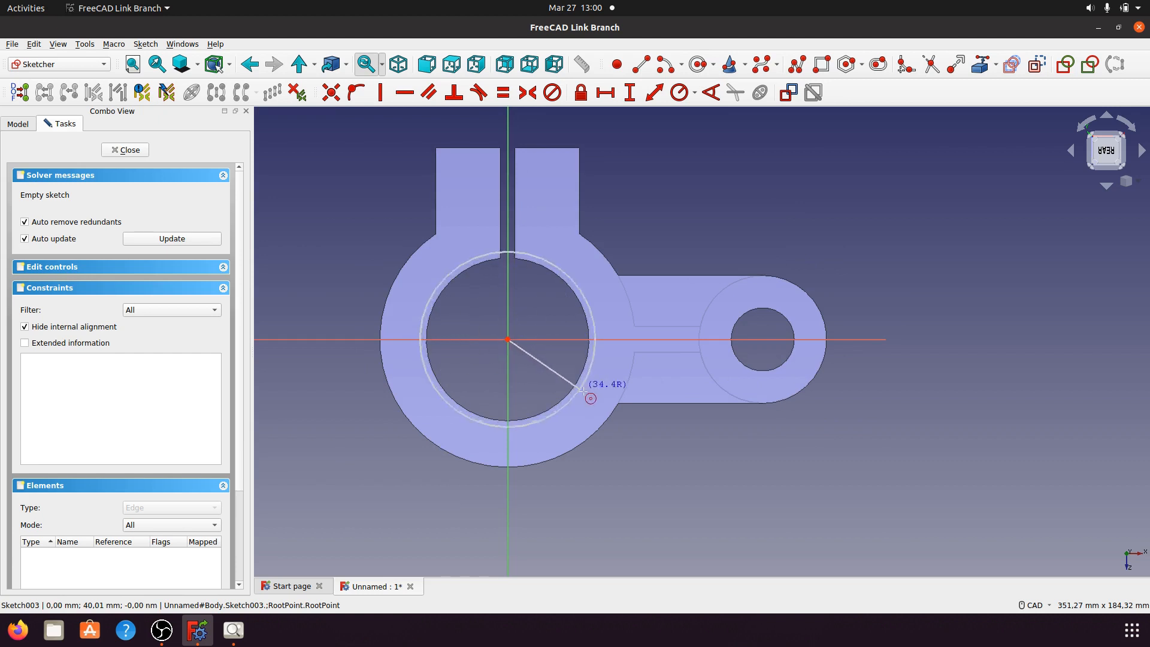
click(614, 405)
right_click(630, 421)
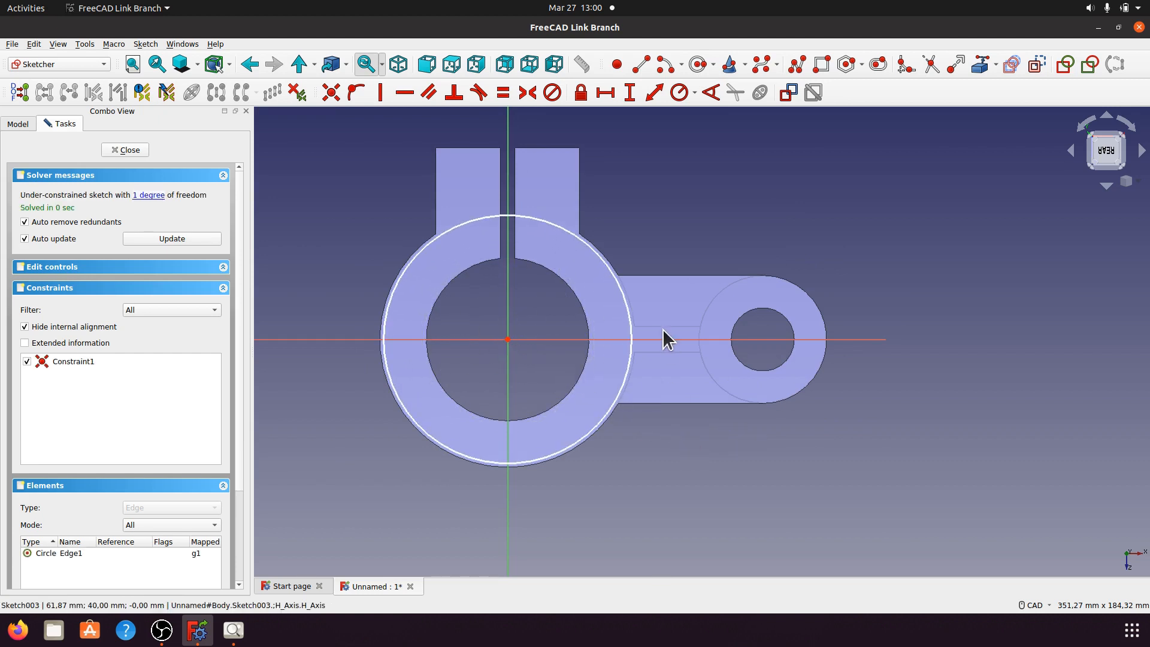
Step: Constrain the circle's diameter to 100 mm
scroll(662, 329, up, 2)
click(601, 275)
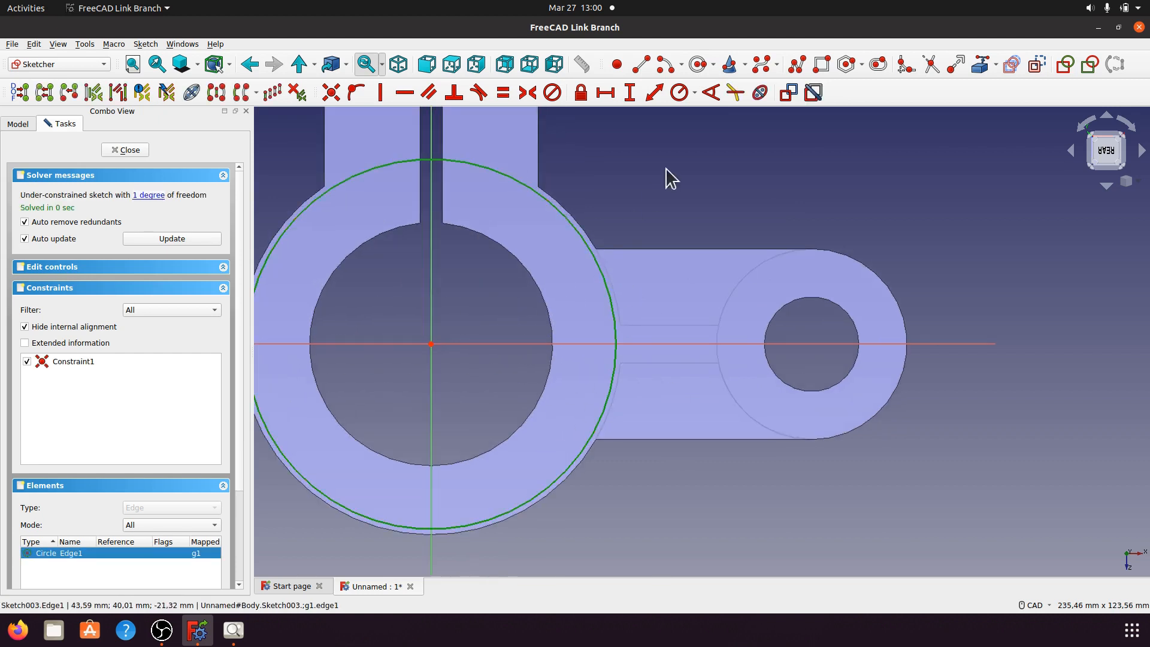
click(694, 92)
click(713, 125)
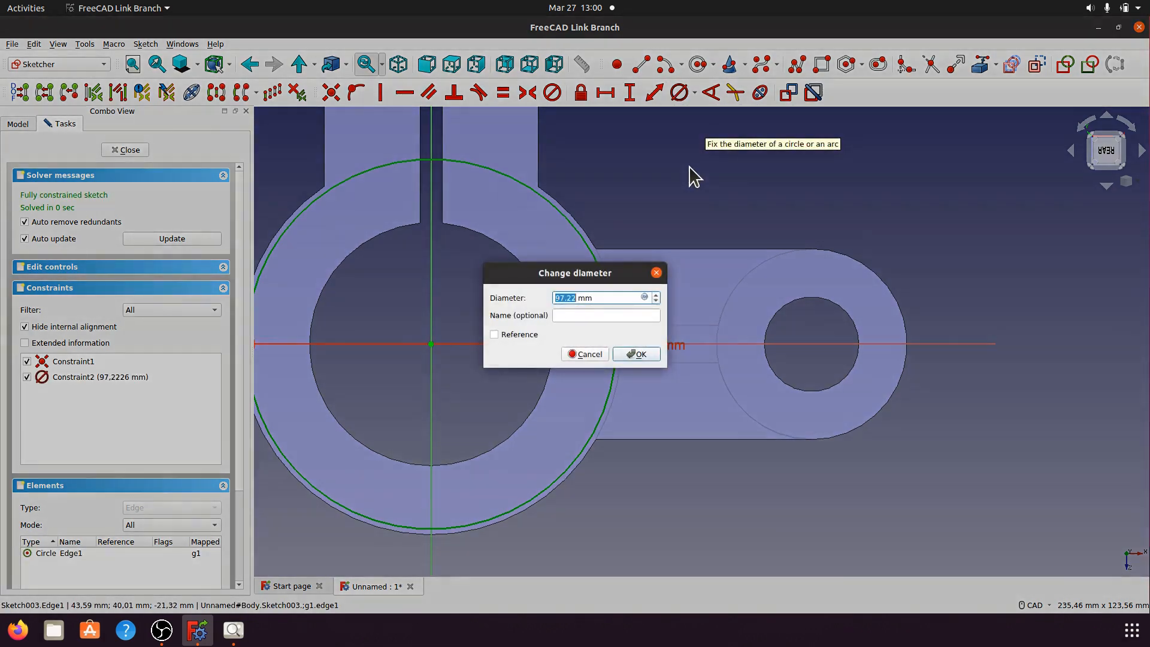
text(1)
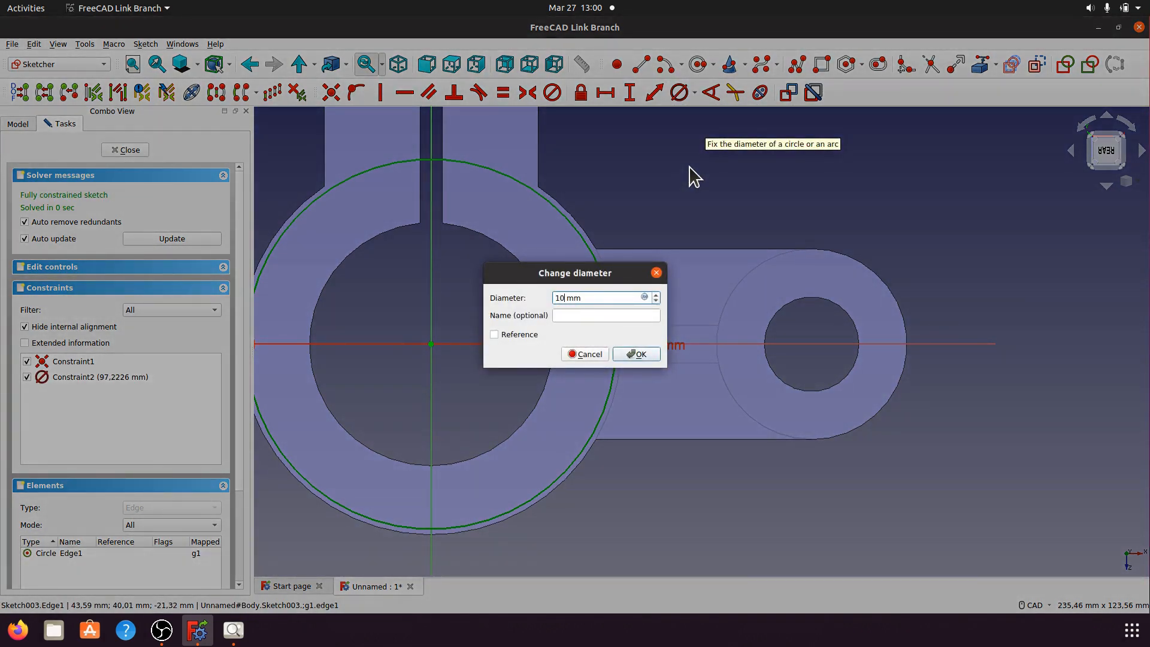
text(00)
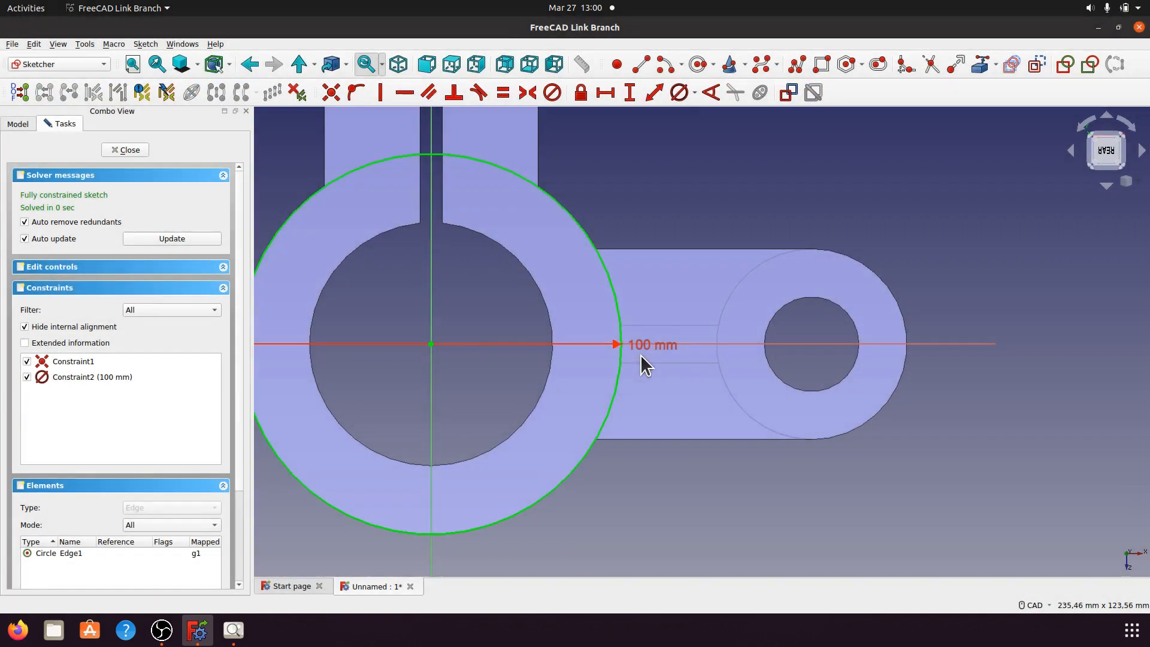
click(637, 354)
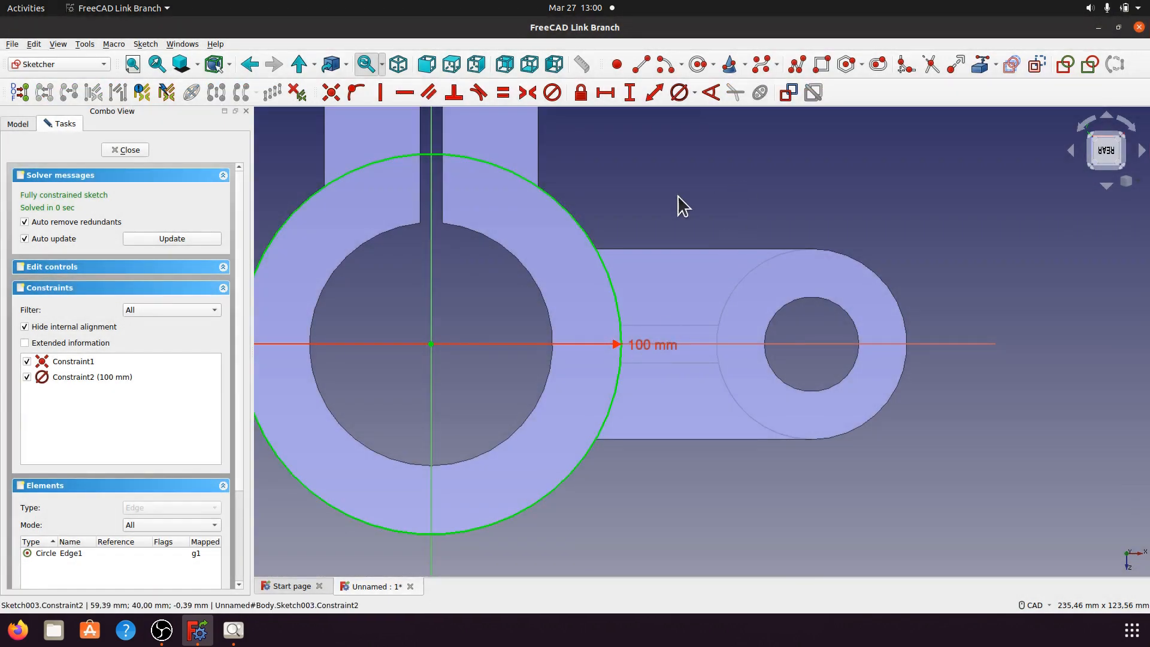
click(696, 64)
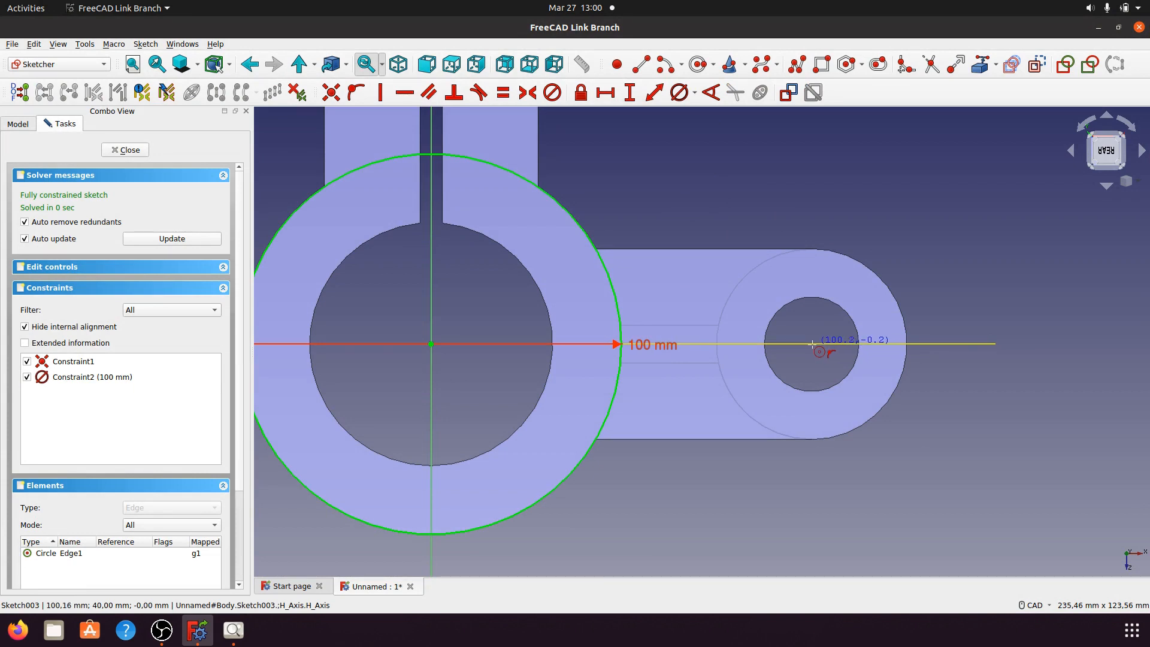
key(Escape)
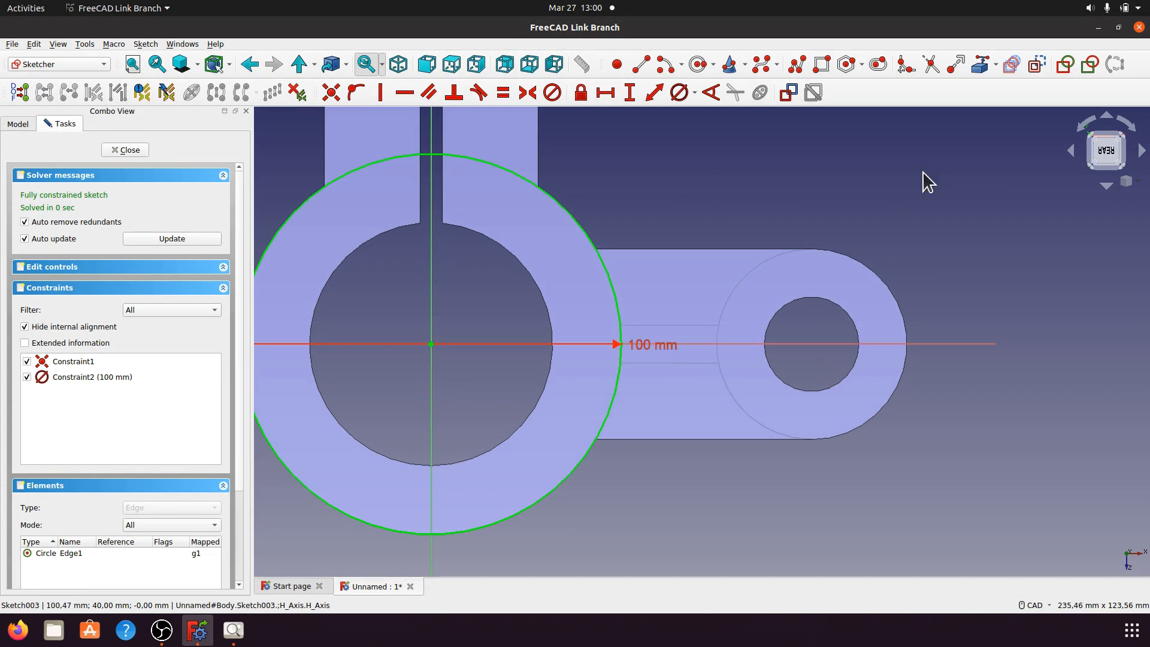
click(980, 65)
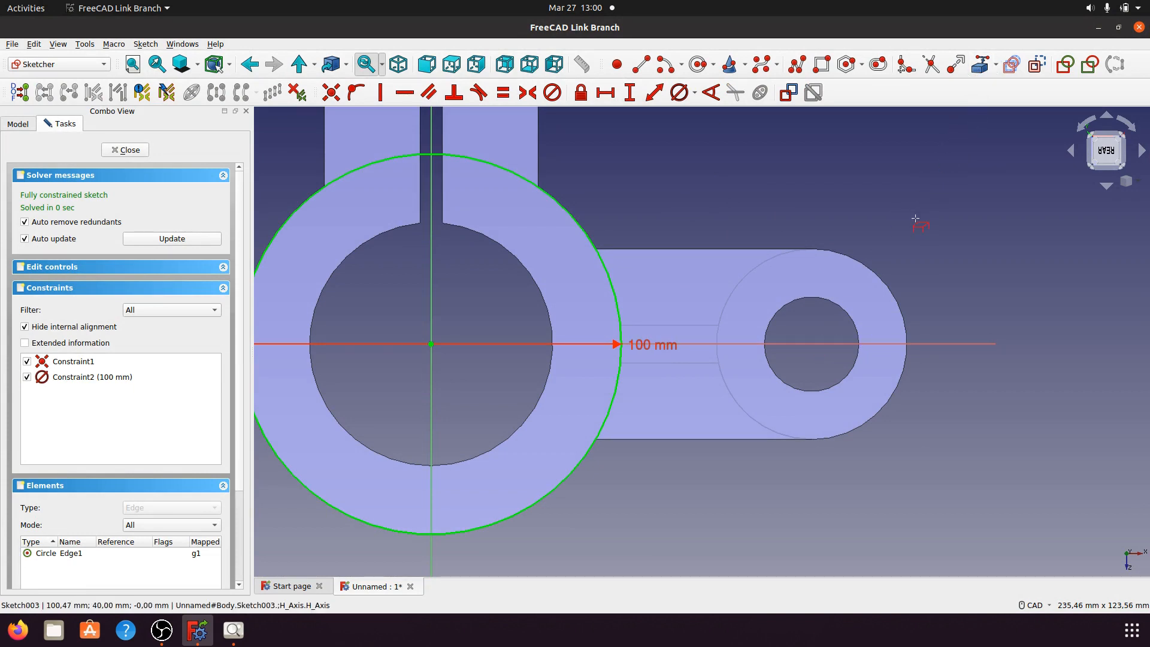
Step: Reference the small hole's edge and draw a half-arc around the boss from top to bottom
click(848, 312)
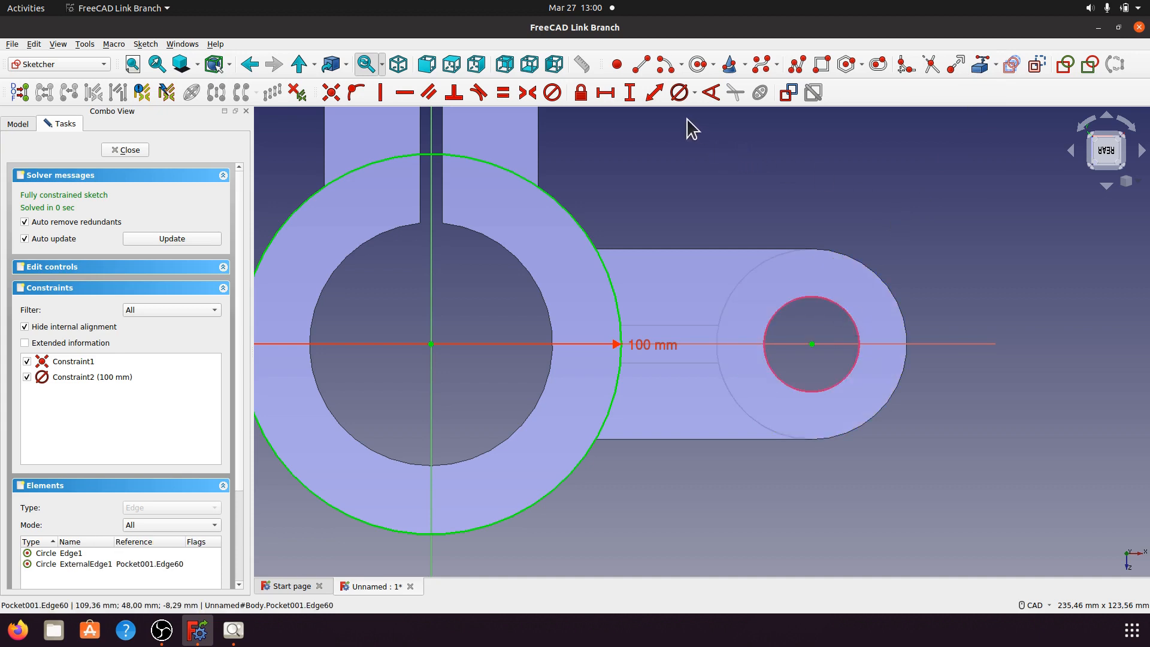
click(696, 64)
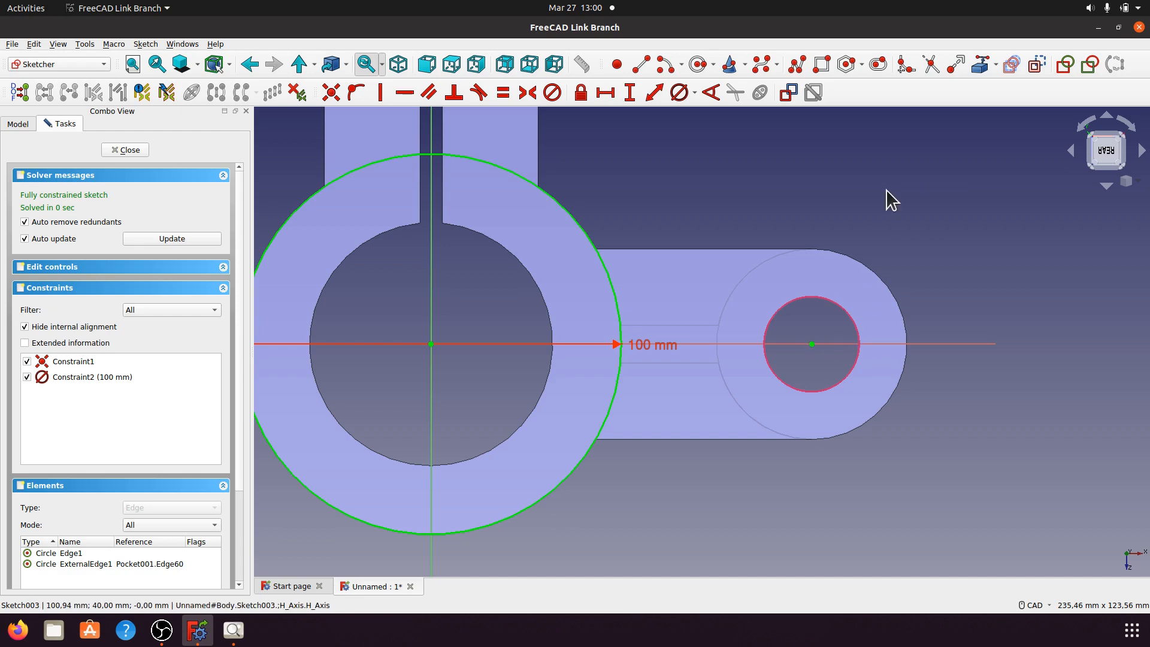
click(665, 64)
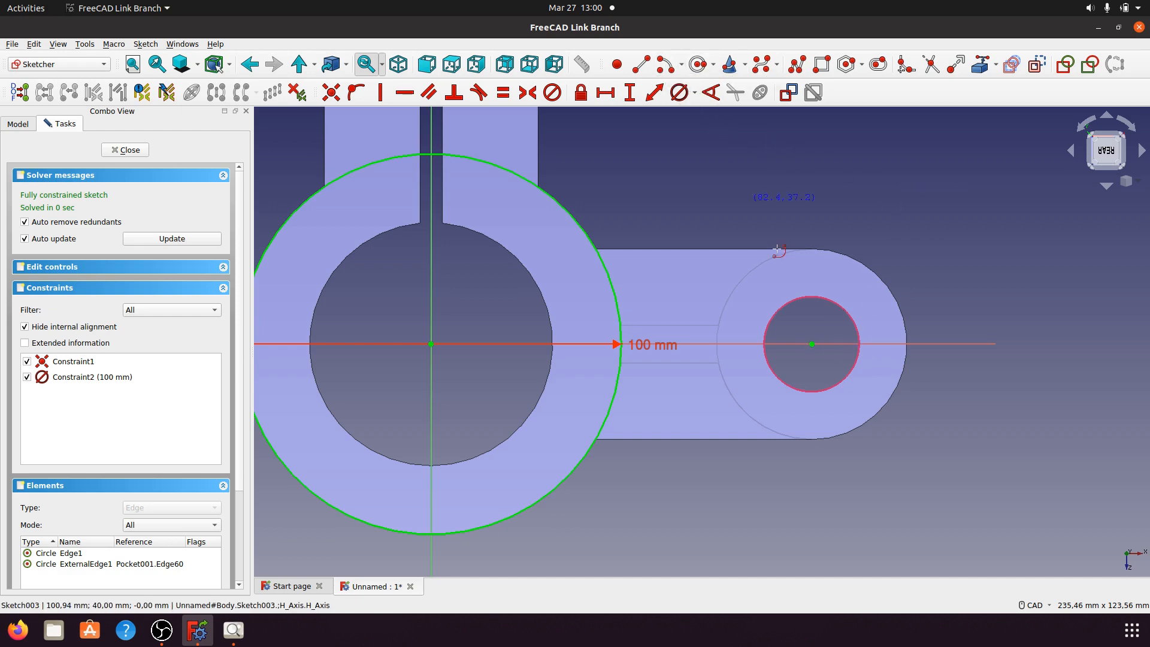
click(812, 345)
click(812, 247)
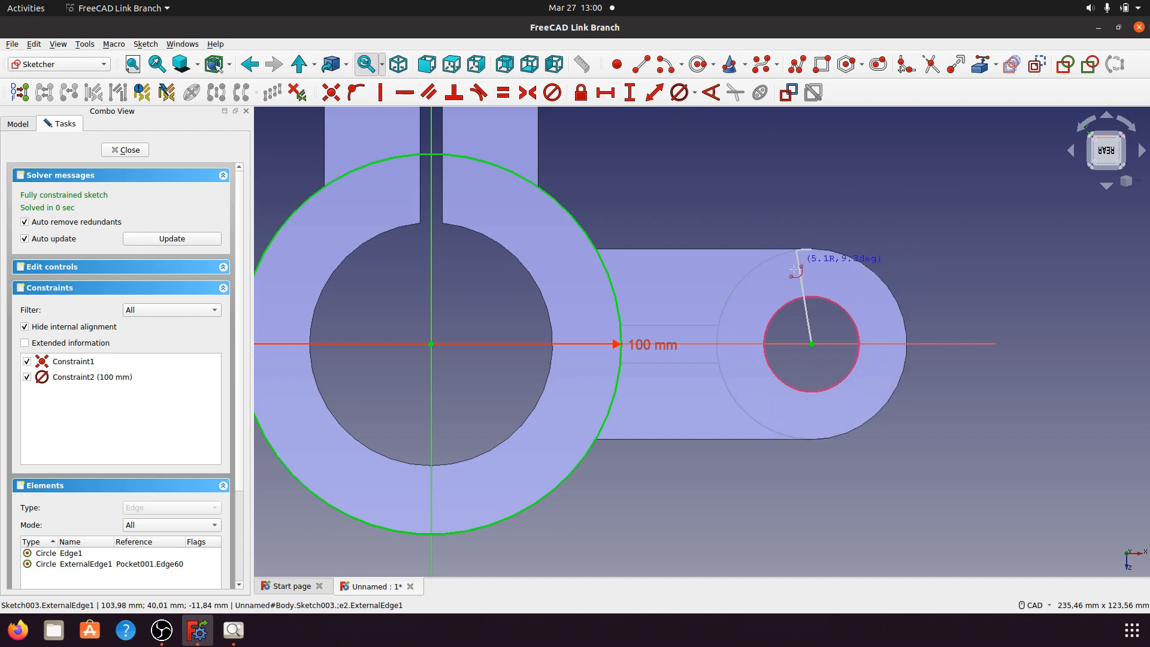
click(813, 439)
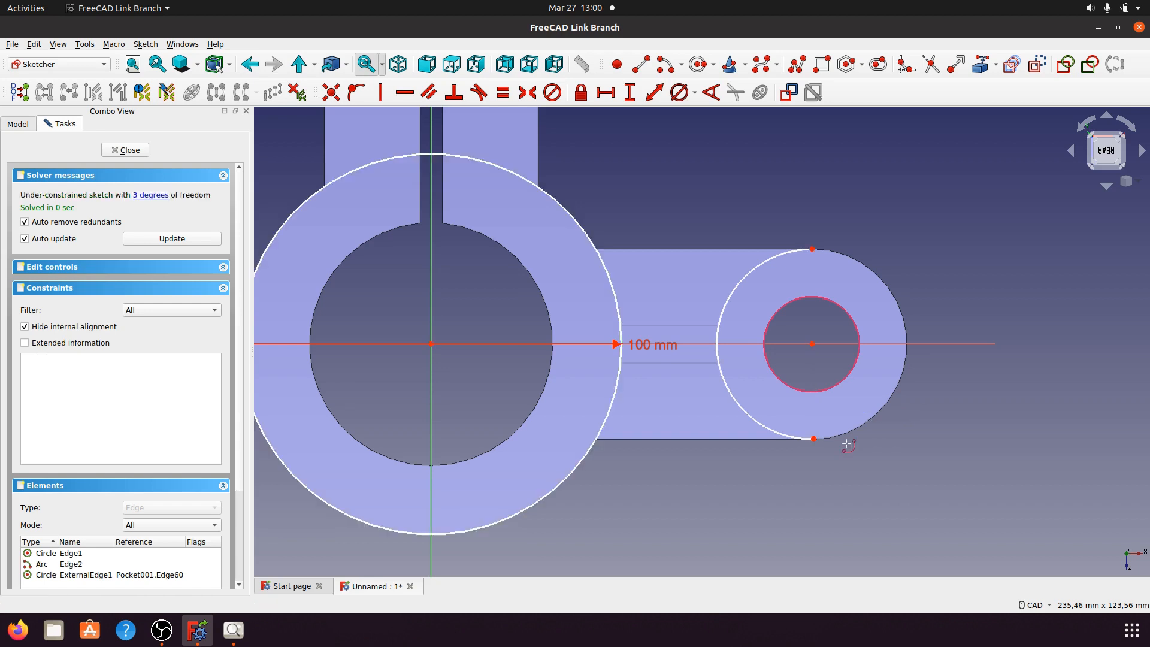
Step: Delete the 100 mm circle and start a new arc centred on the origin at the ring's rim
click(596, 453)
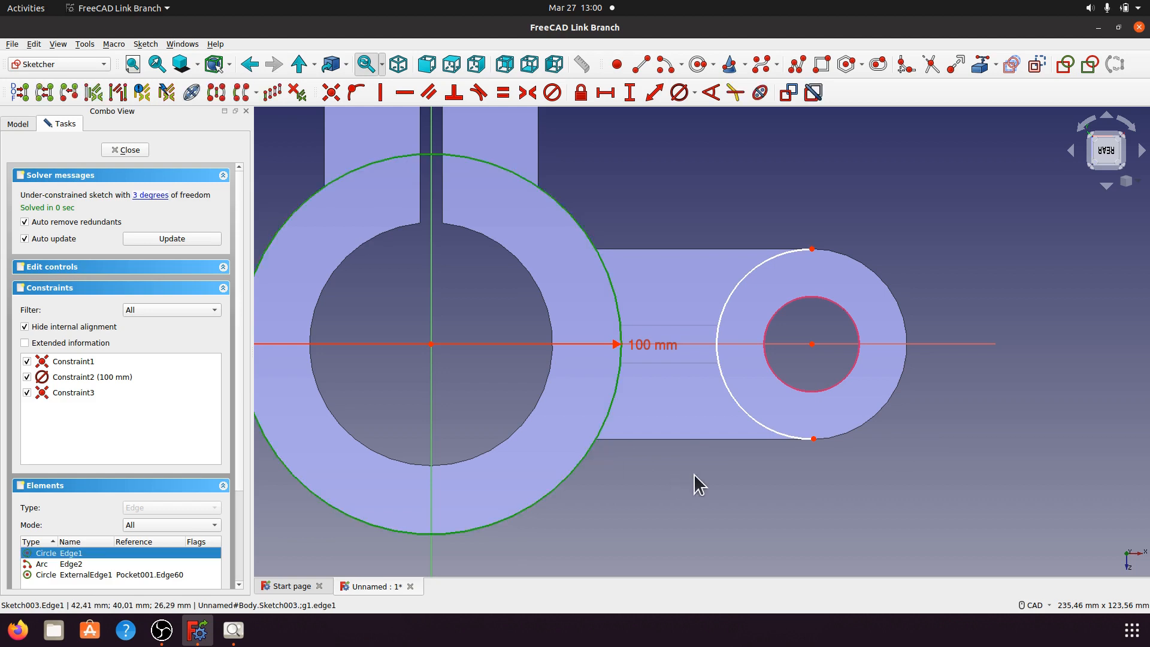
key(Delete)
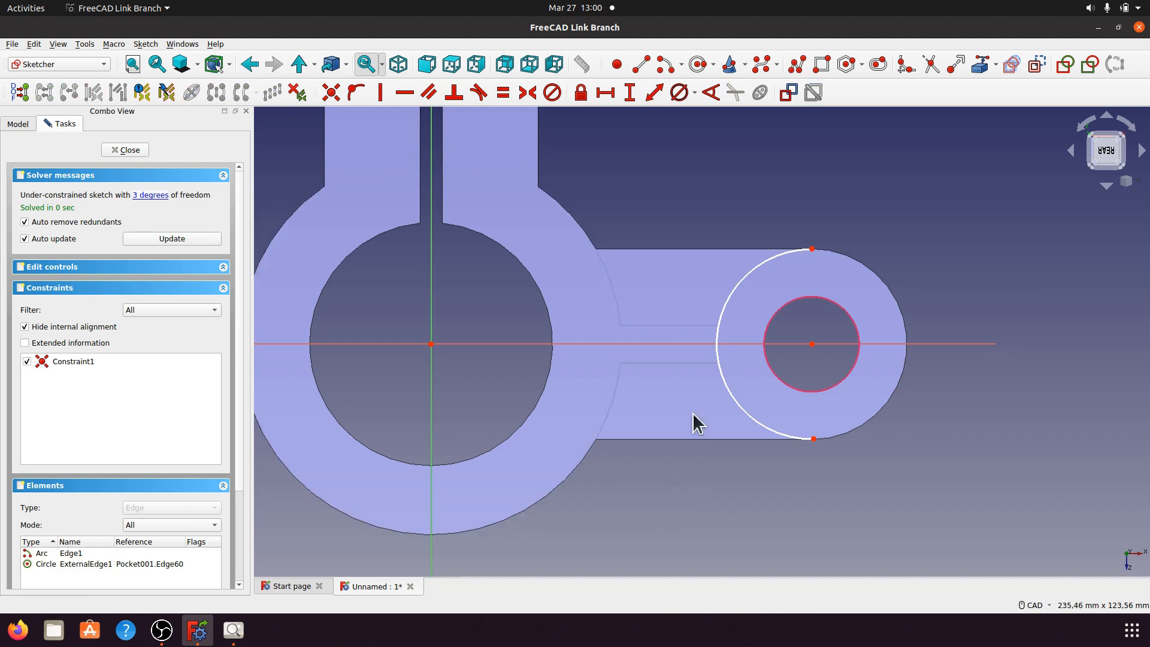
click(664, 67)
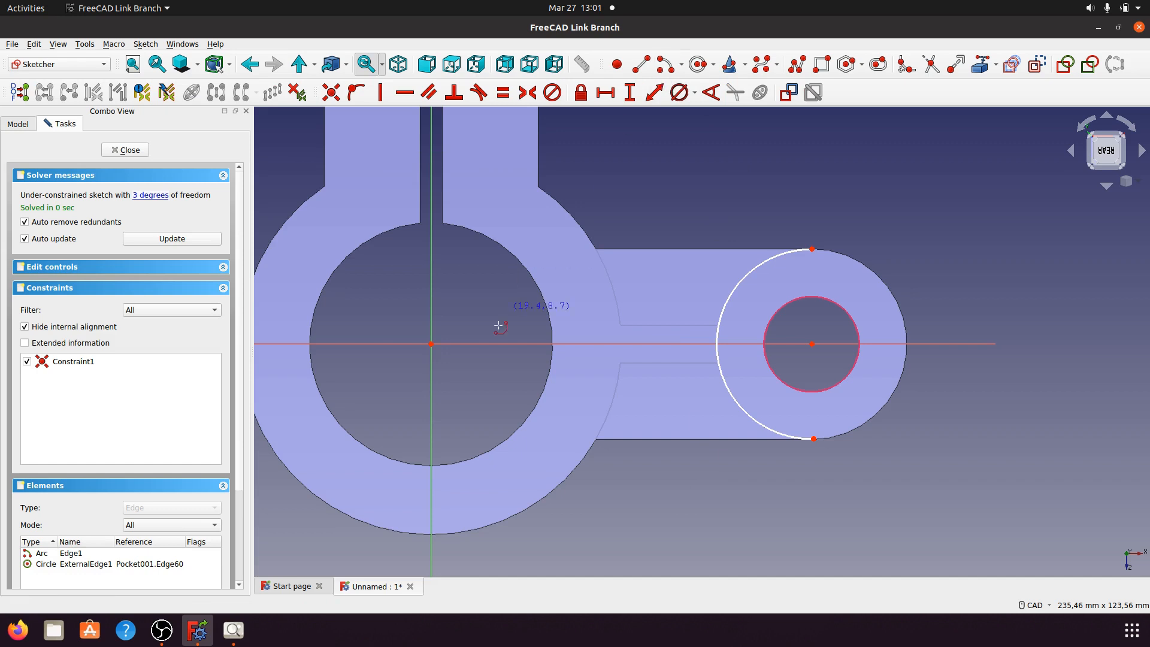
click(431, 344)
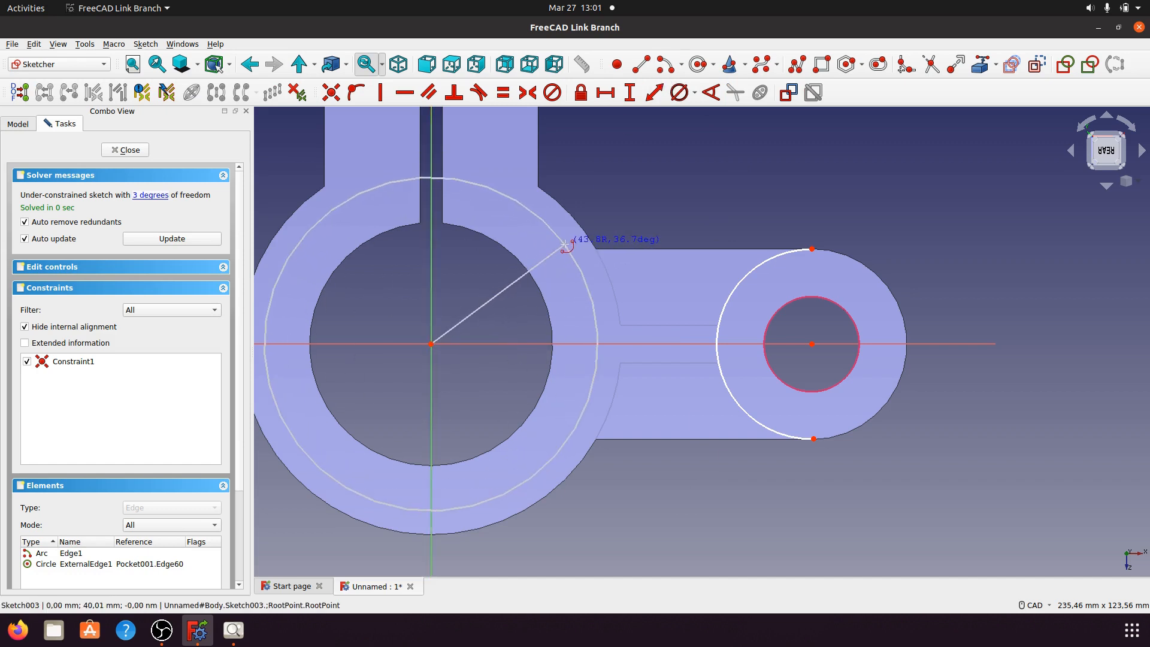
click(602, 259)
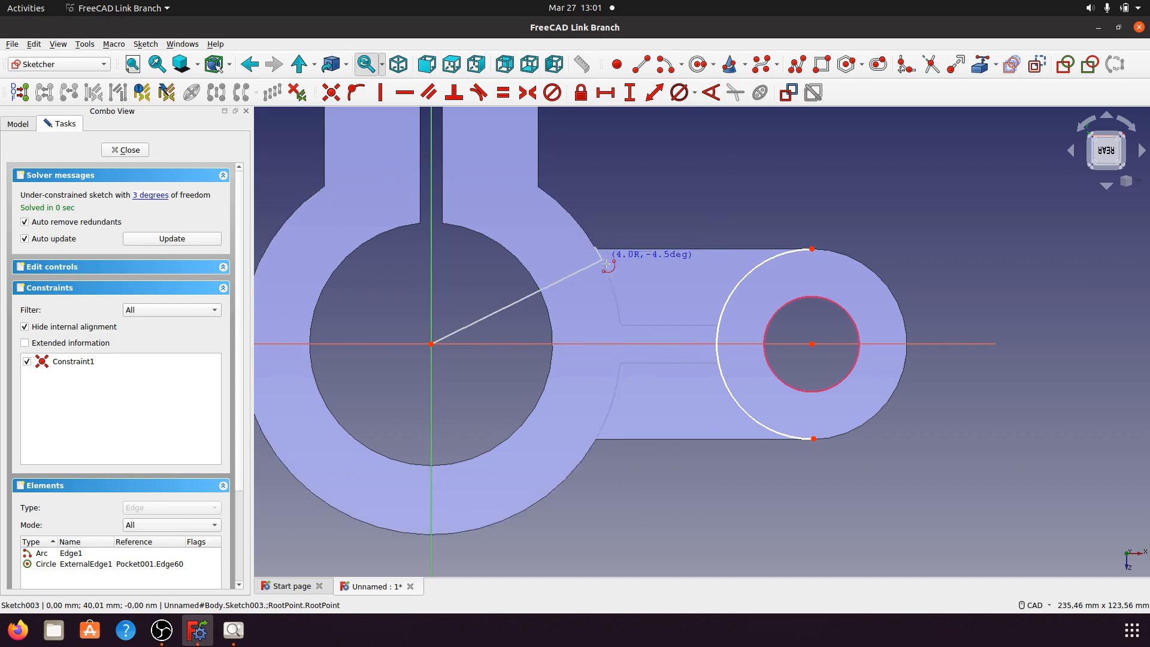
Step: Finish the ring-rim arc, fix its radius at 50 mm, and begin the top arm line
click(601, 450)
right_click(652, 265)
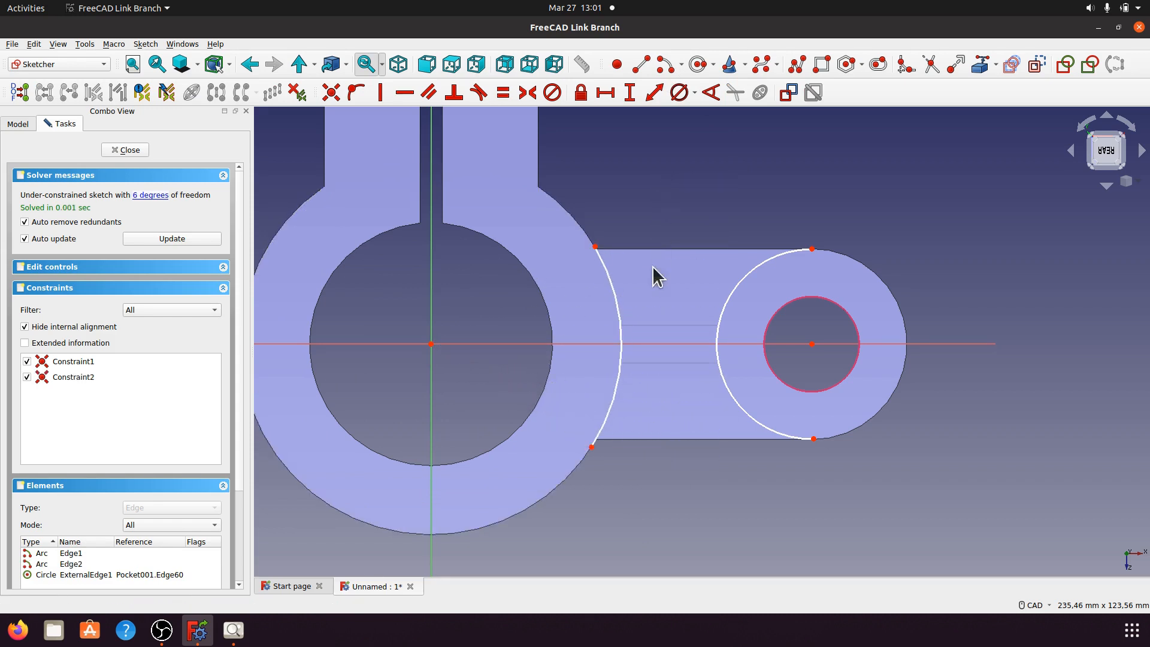
click(617, 297)
click(694, 92)
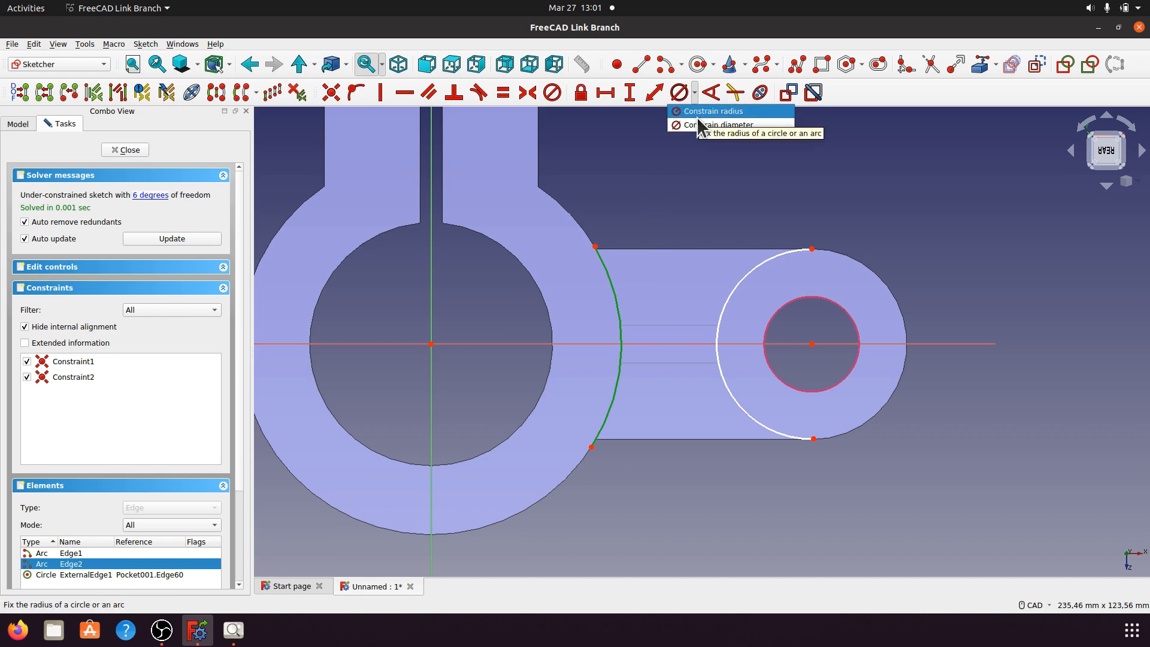
click(696, 117)
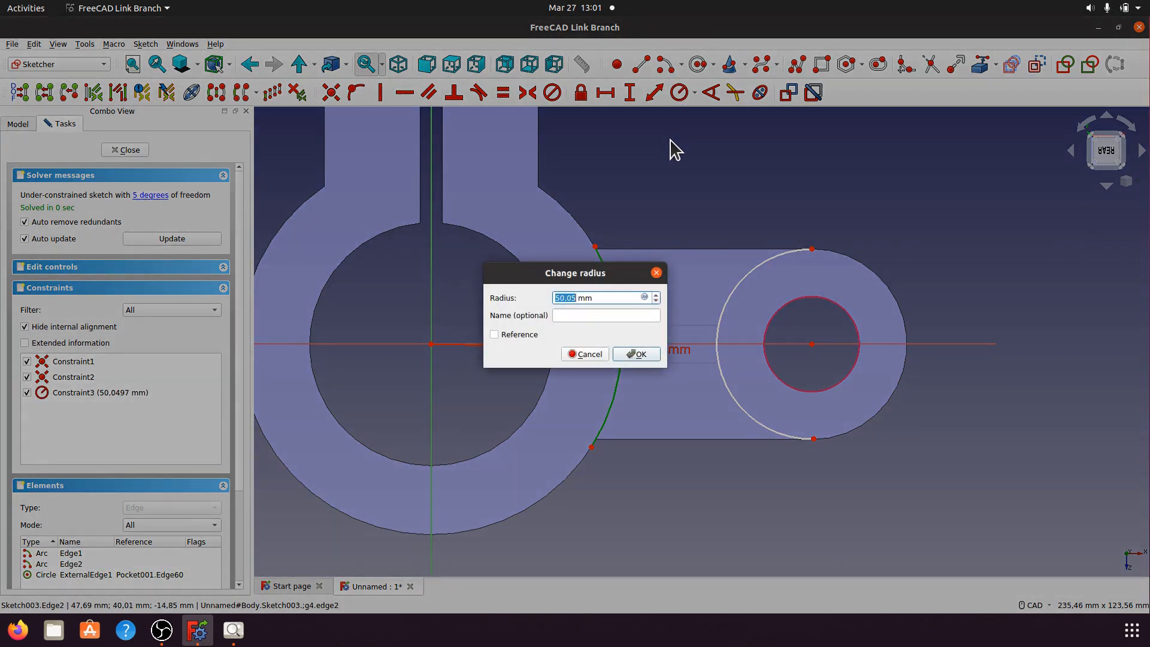
text(5)
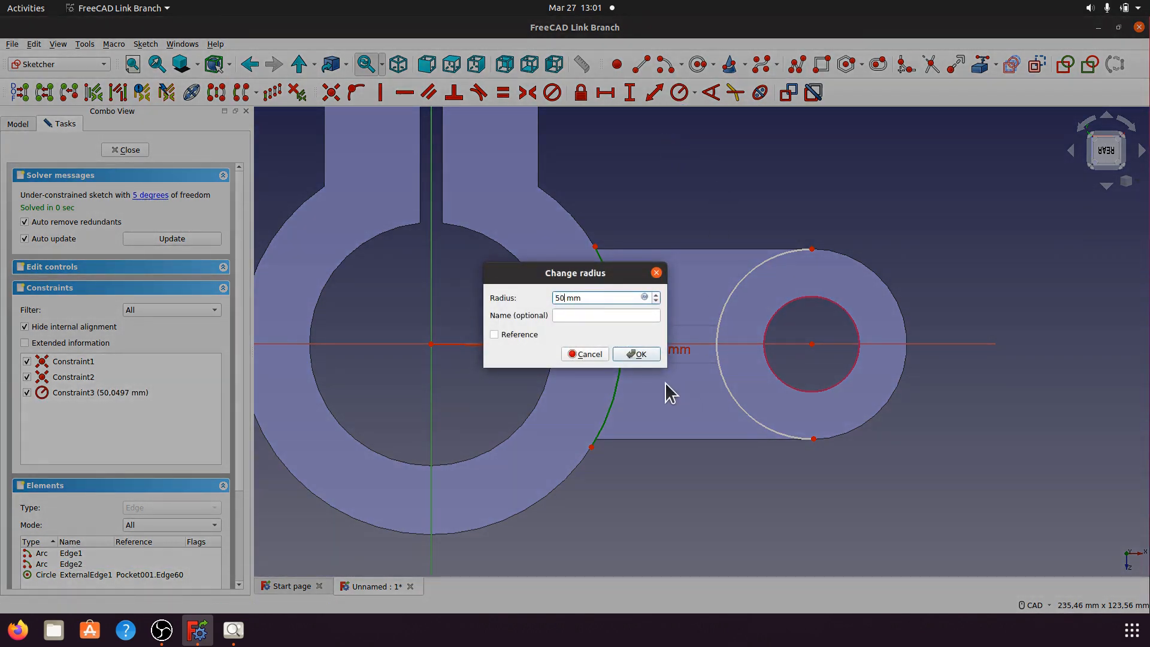
click(648, 356)
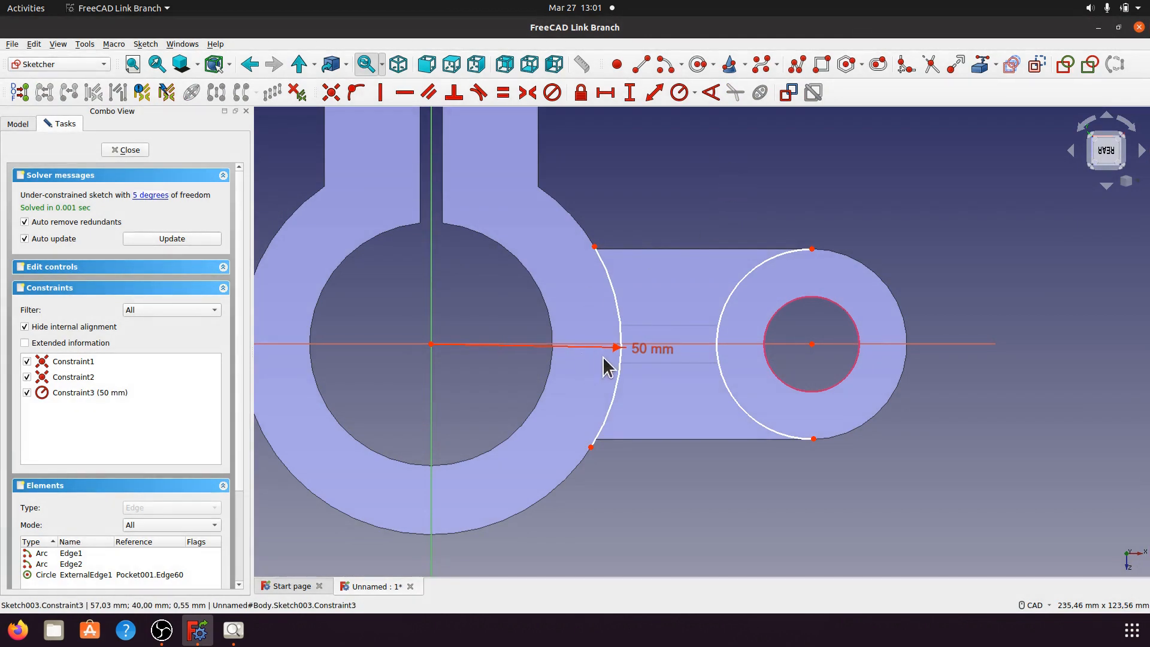
drag(648, 350, 470, 195)
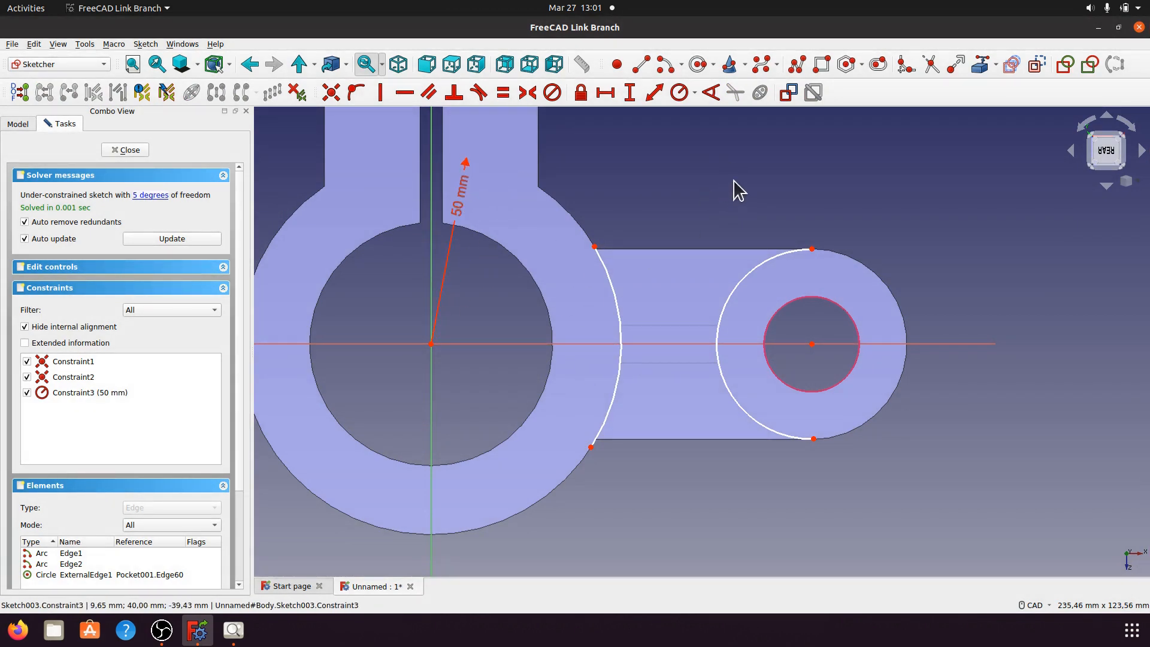
click(641, 64)
click(596, 246)
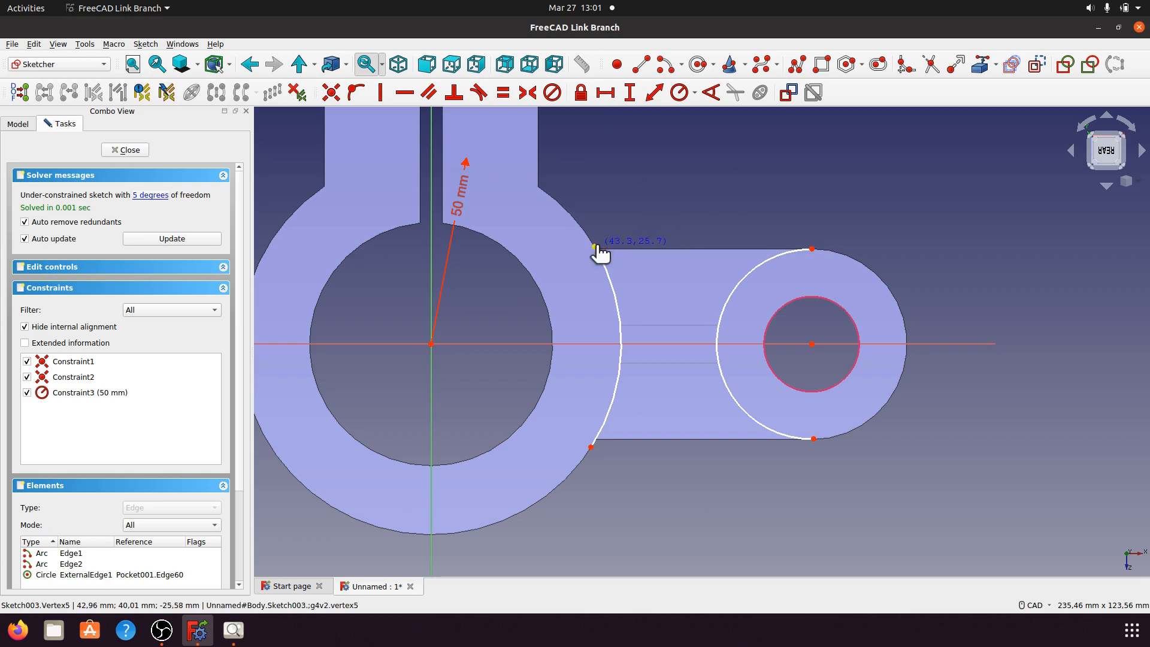
Step: Draw the top and bottom arm edges between the ring arc and the boss circle
click(812, 248)
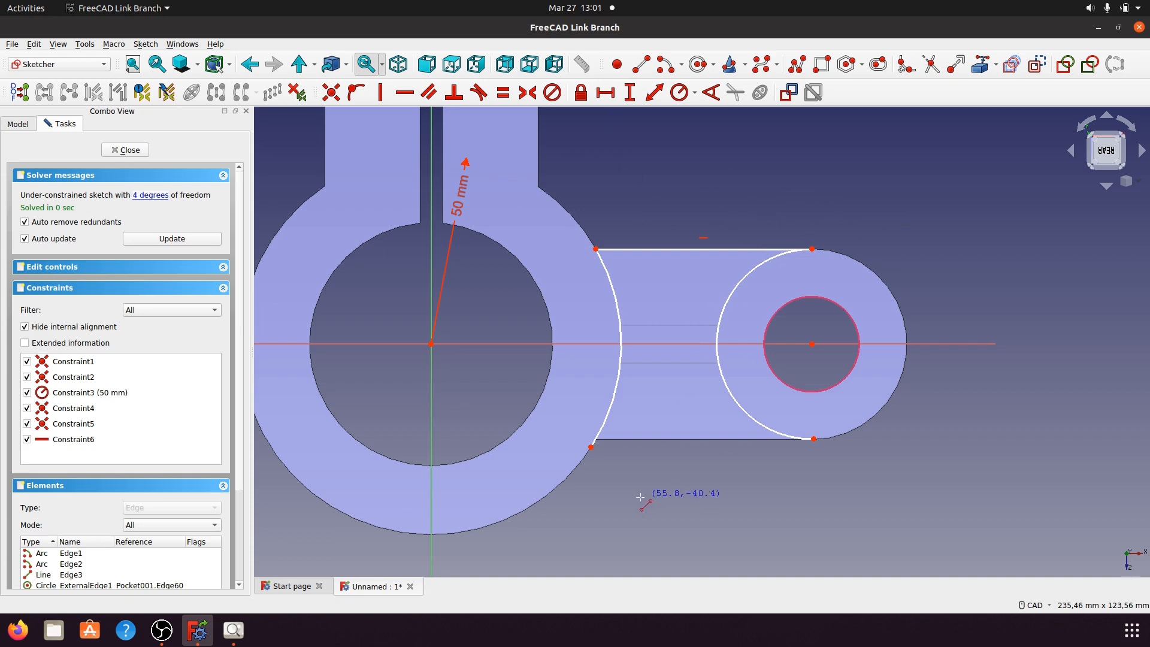
click(813, 438)
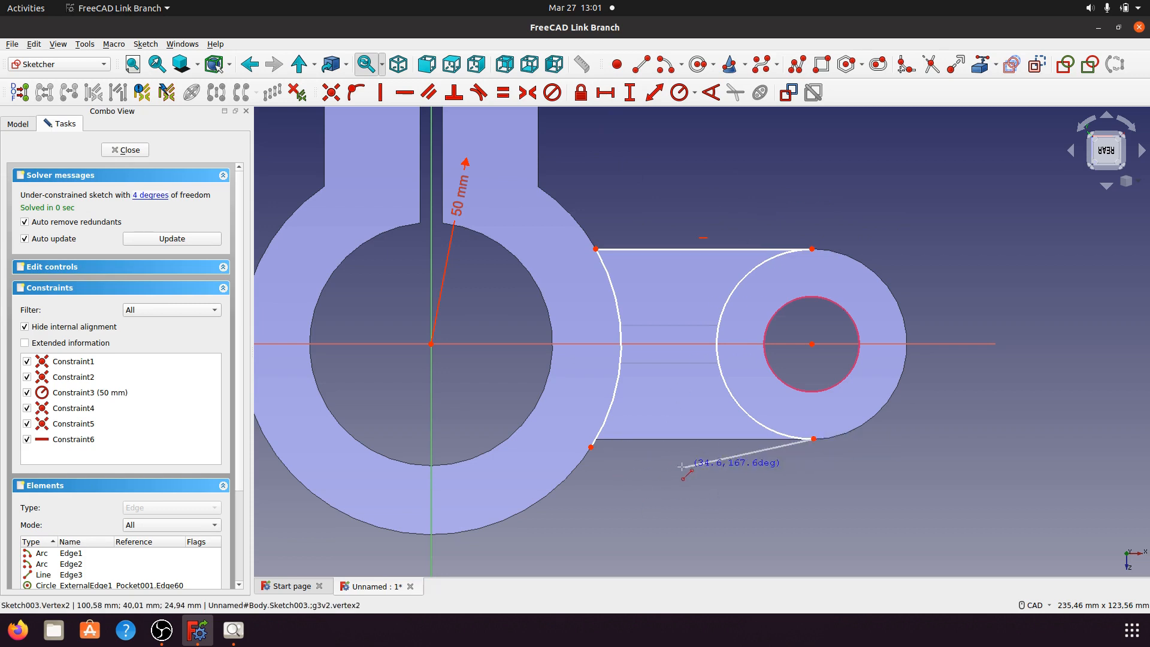
click(591, 447)
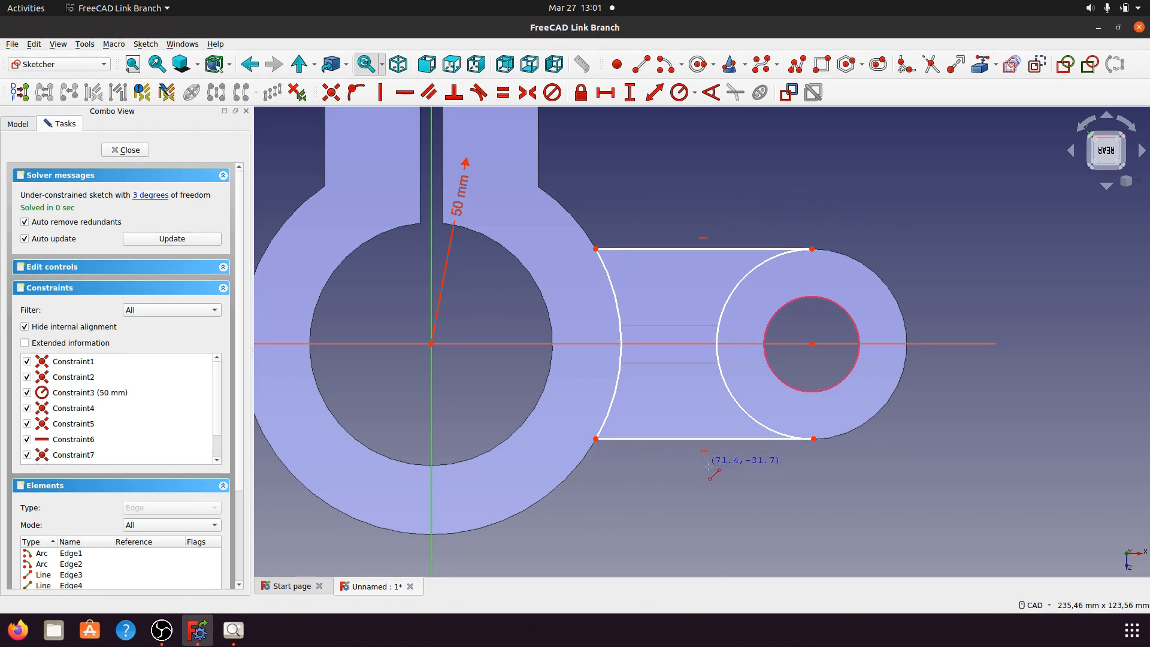
right_click(736, 475)
Step: Draw two parallel channel lines from the left arc to the right circle
click(641, 64)
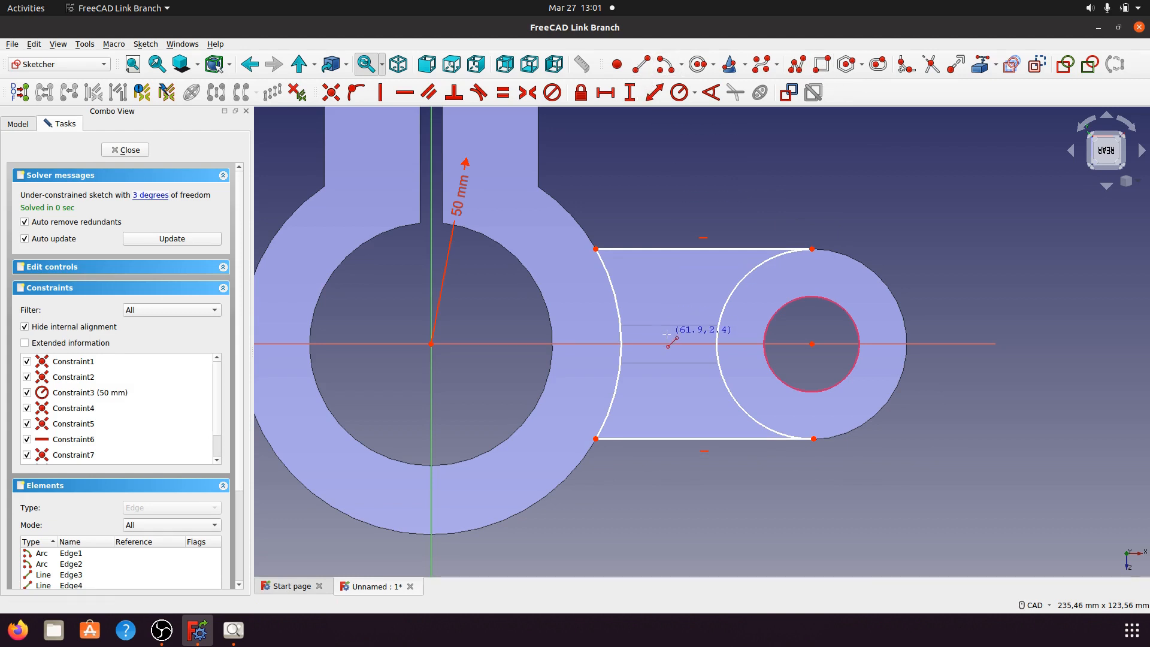
click(620, 325)
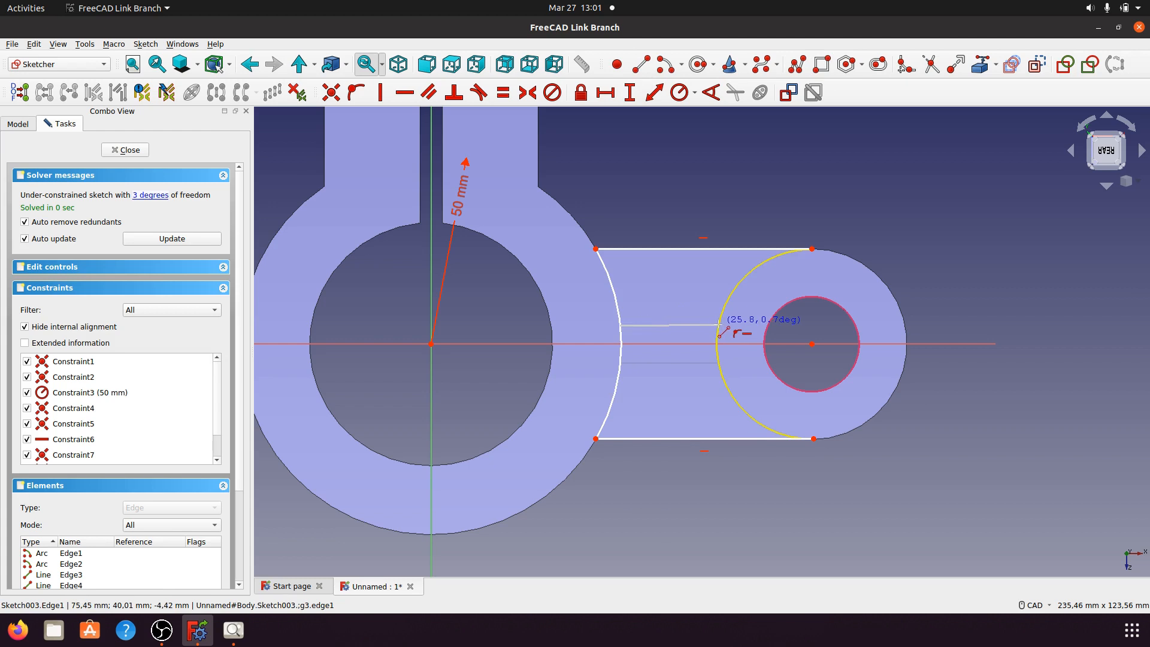
click(718, 325)
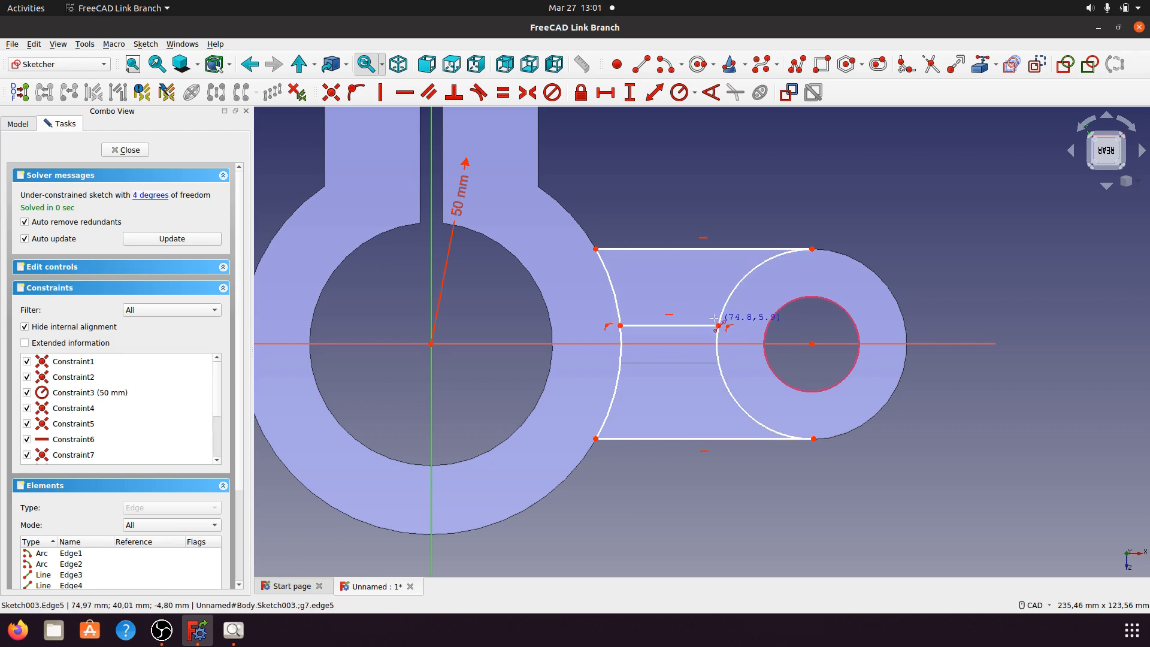
click(620, 364)
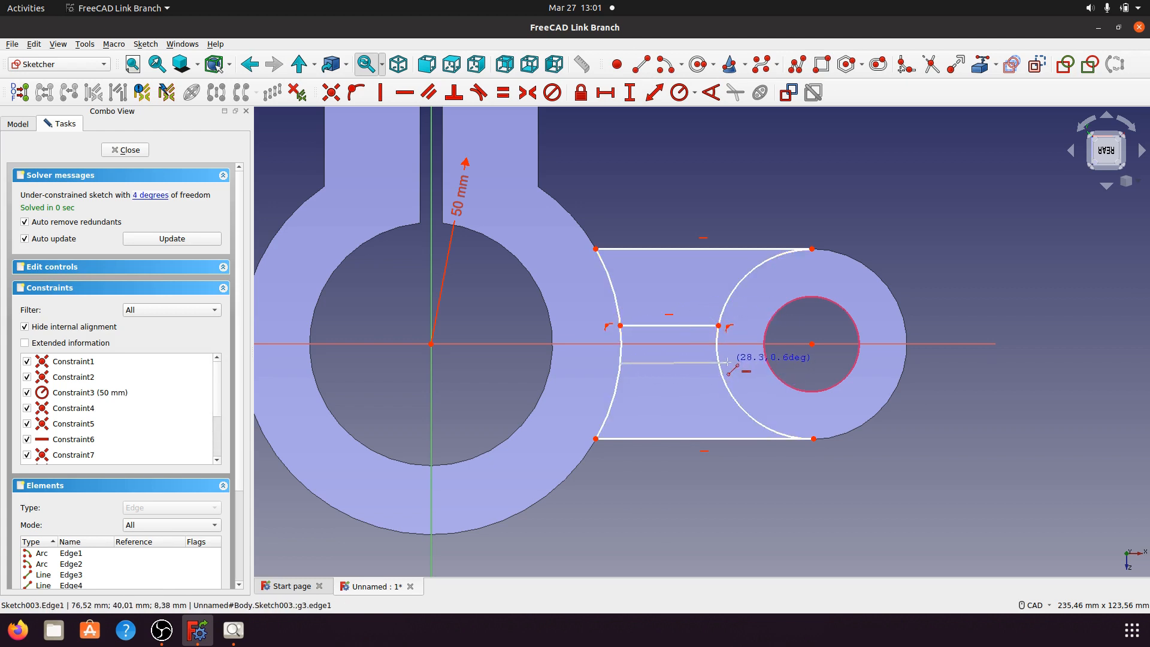
click(719, 363)
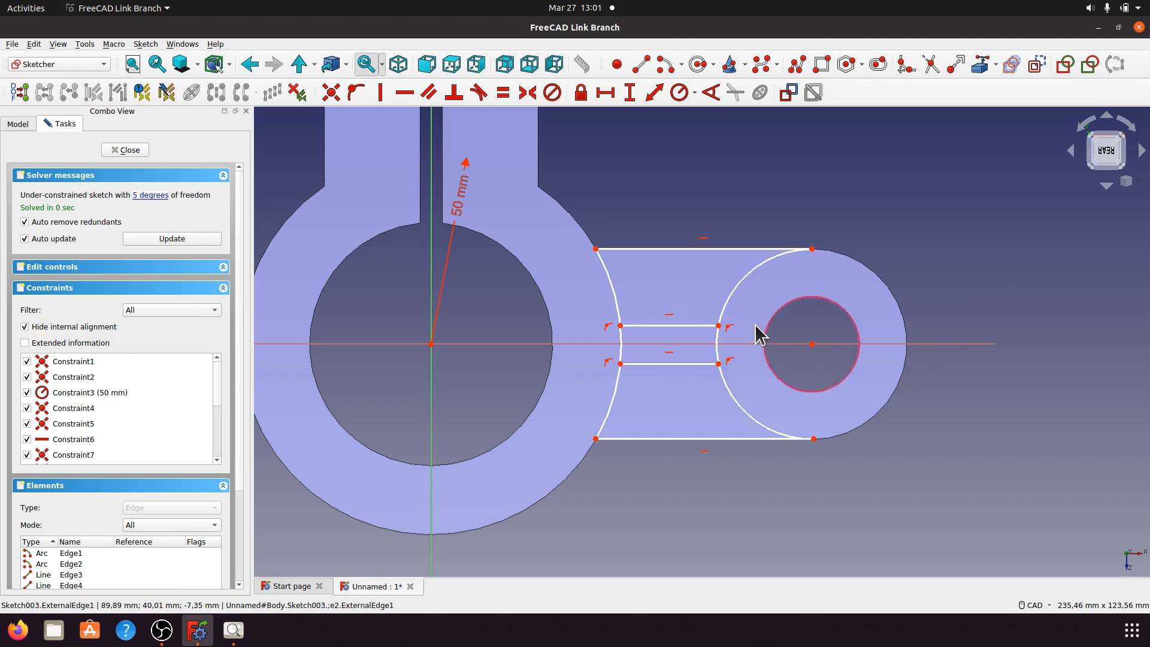
click(719, 326)
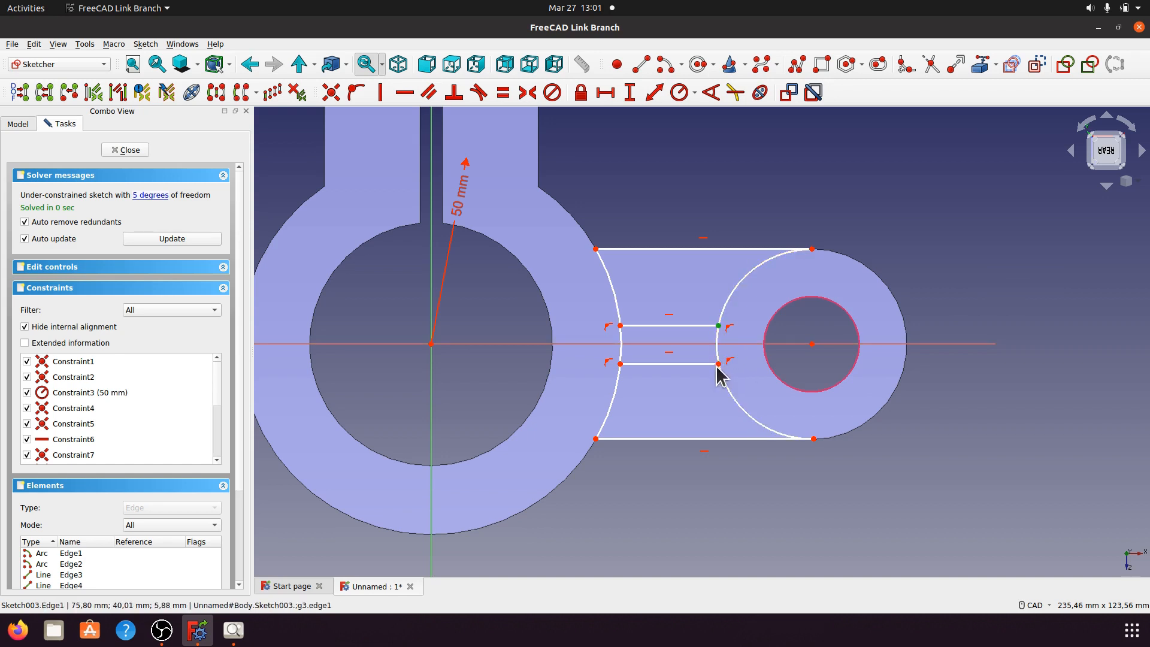
Step: Make the channel ends symmetric about the horizontal axis and set them 5 mm from it
click(718, 363)
click(778, 344)
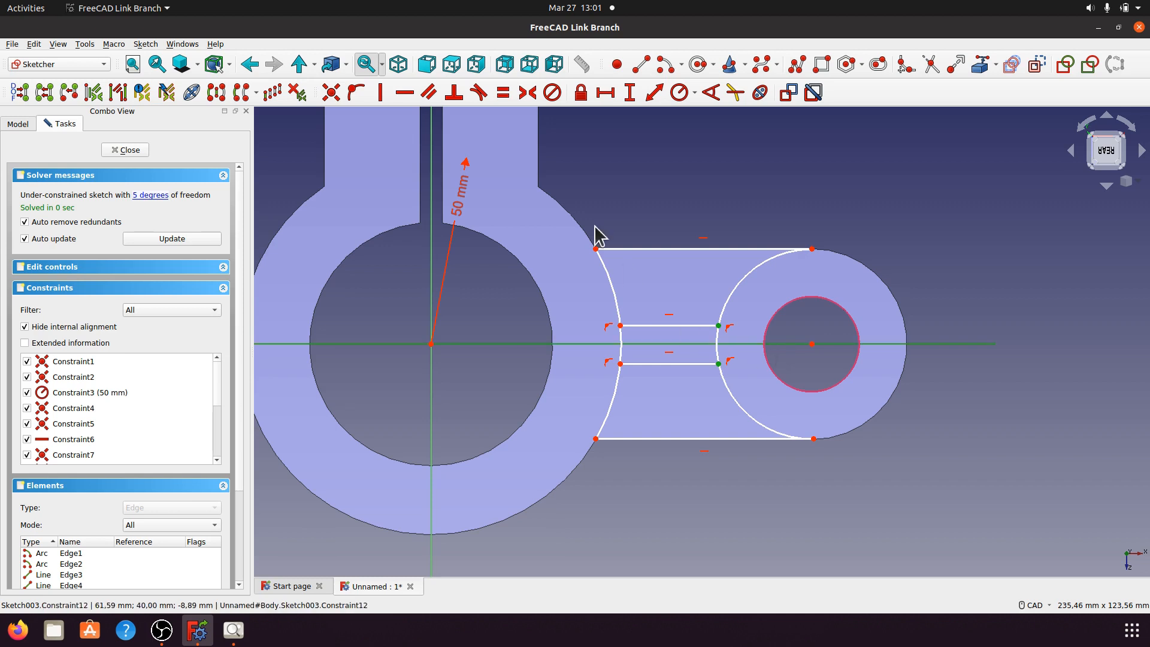
click(531, 97)
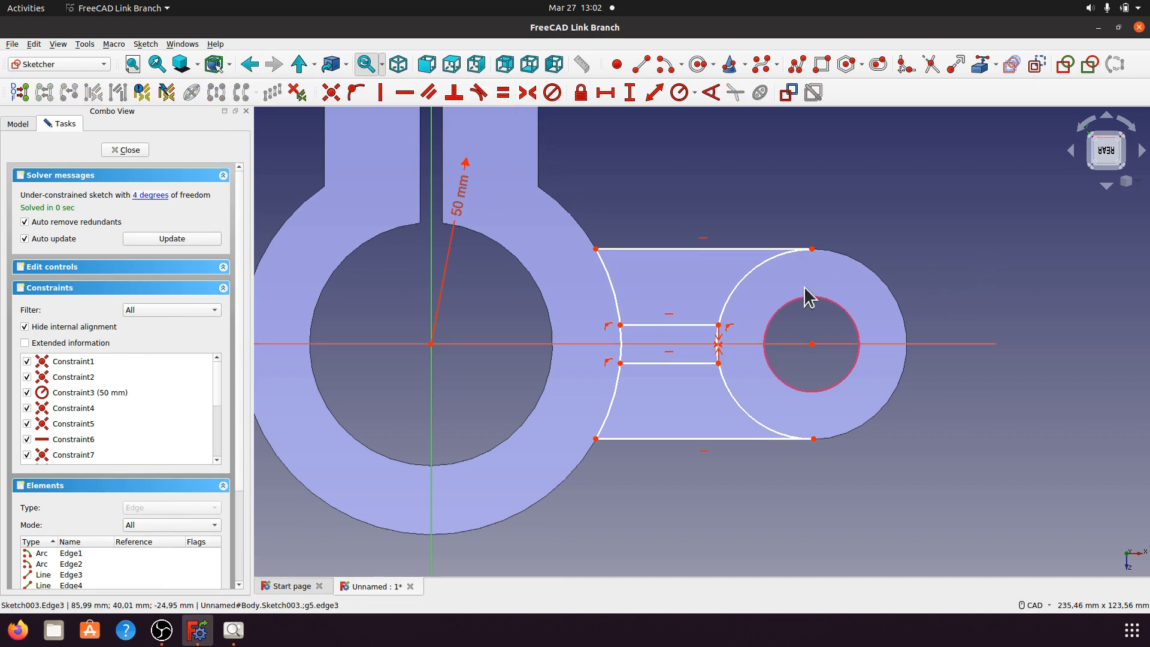
click(718, 325)
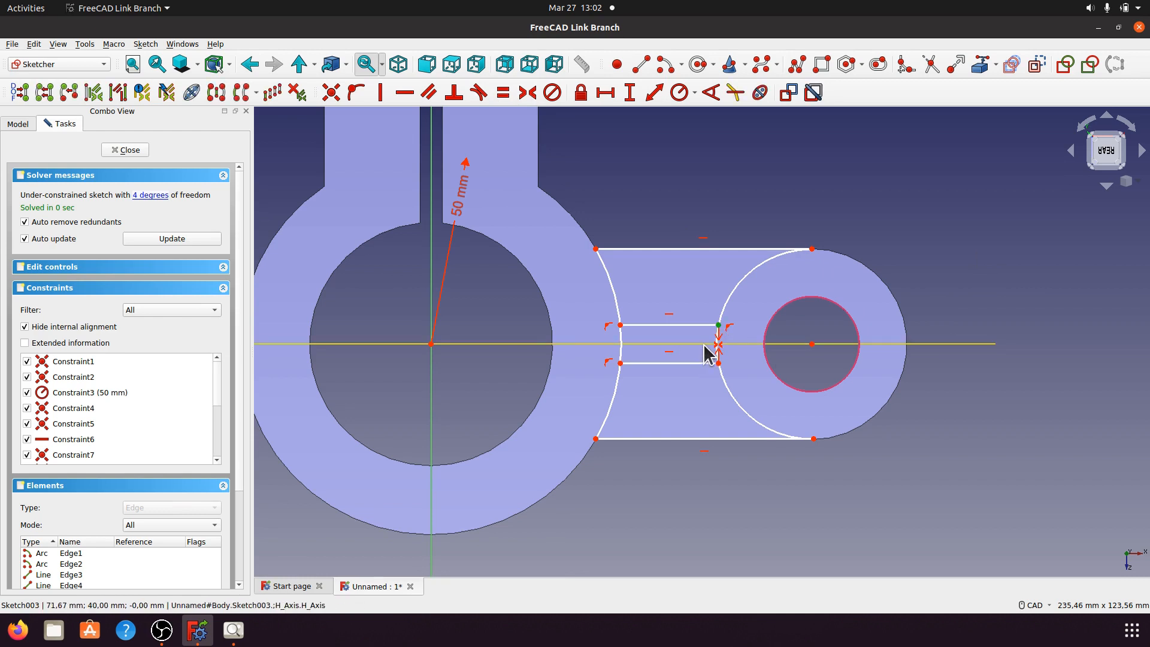
click(705, 344)
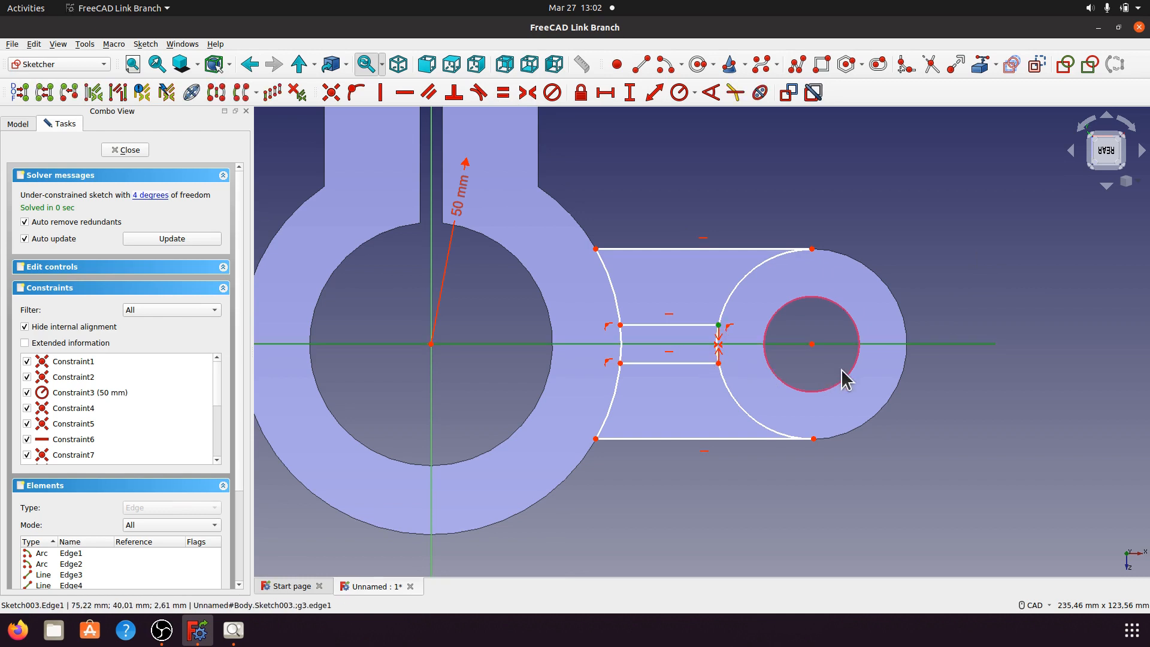
click(629, 94)
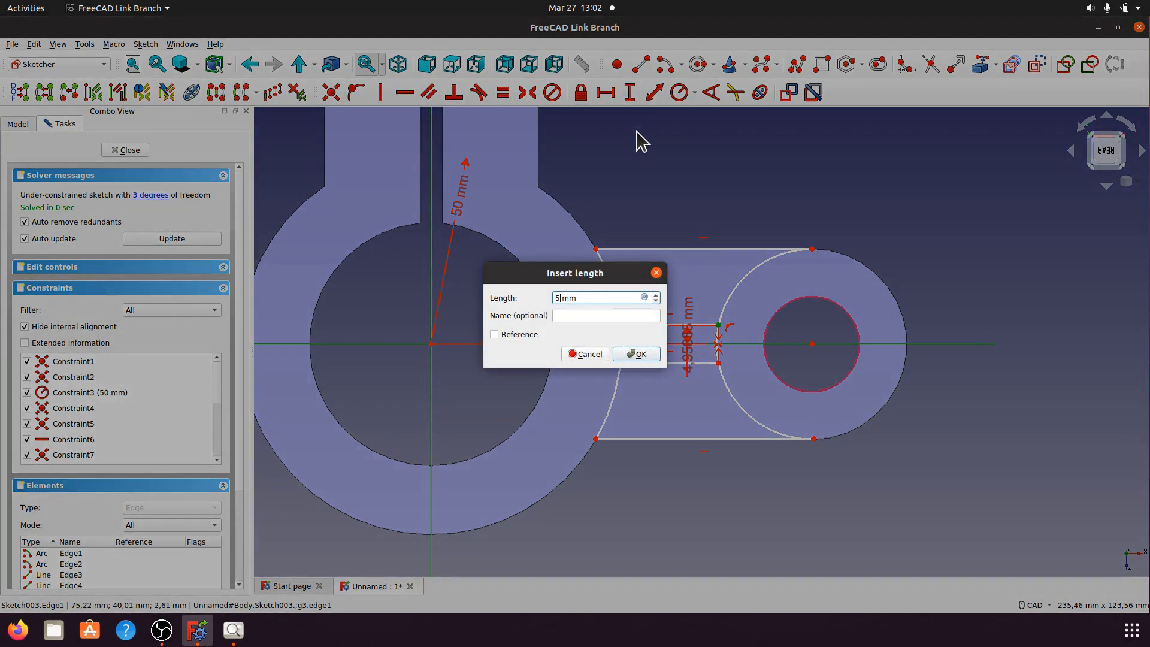
click(638, 354)
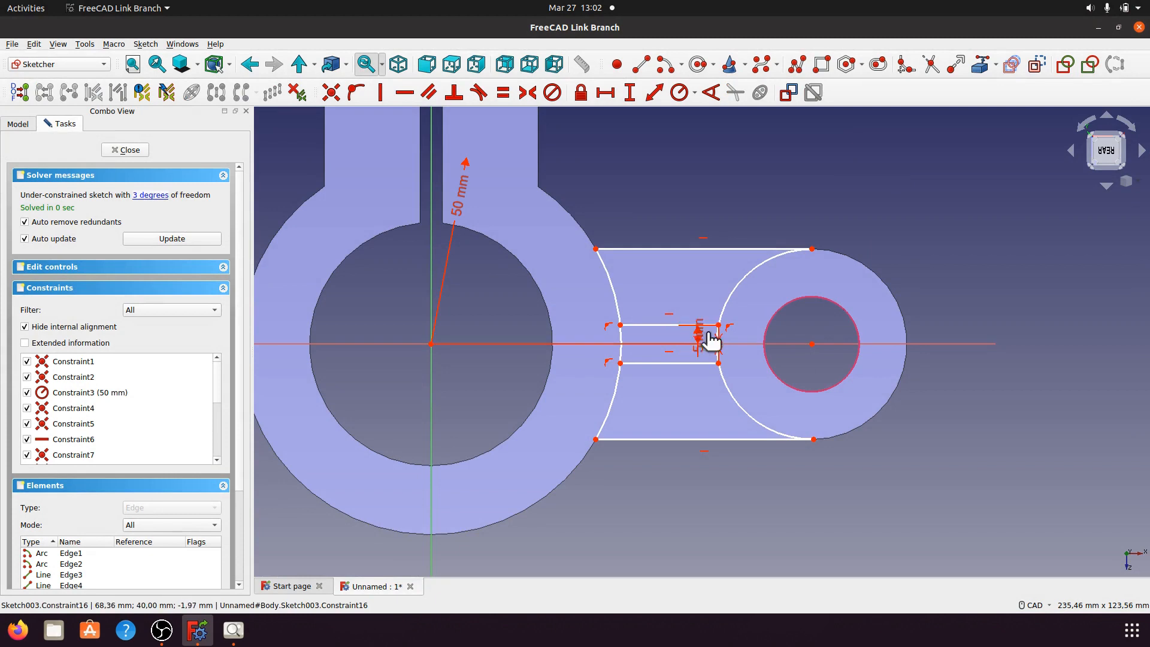
drag(698, 329, 898, 236)
Step: Trim the boss circle and left arc between the channel lines
scroll(696, 356, up, 3)
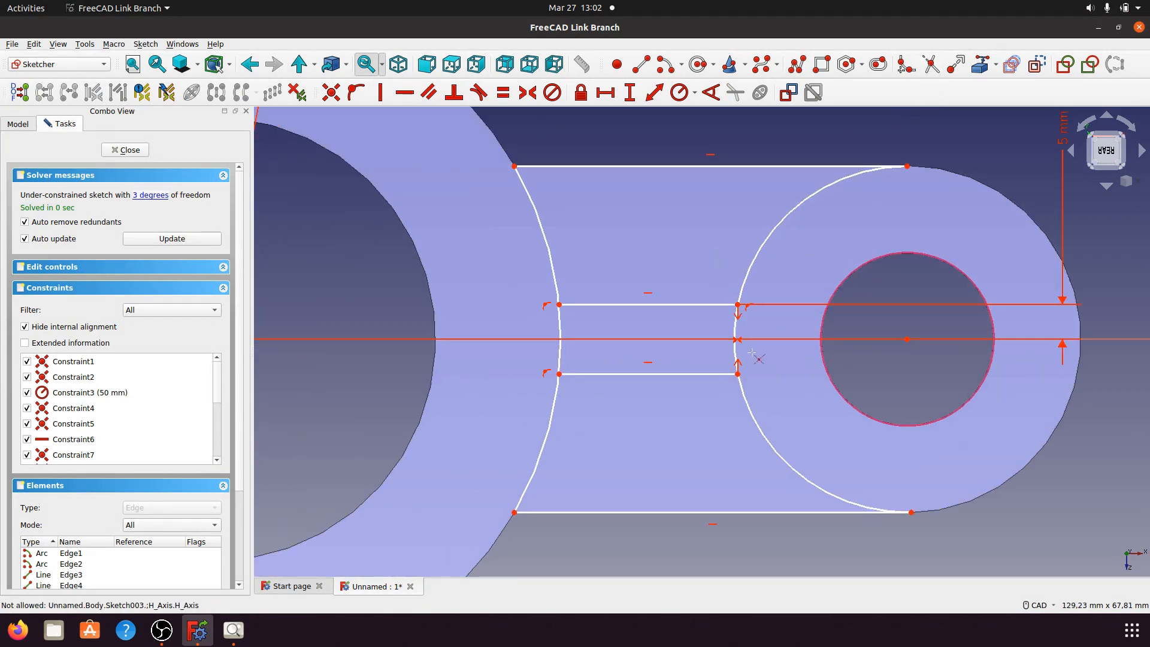
click(776, 348)
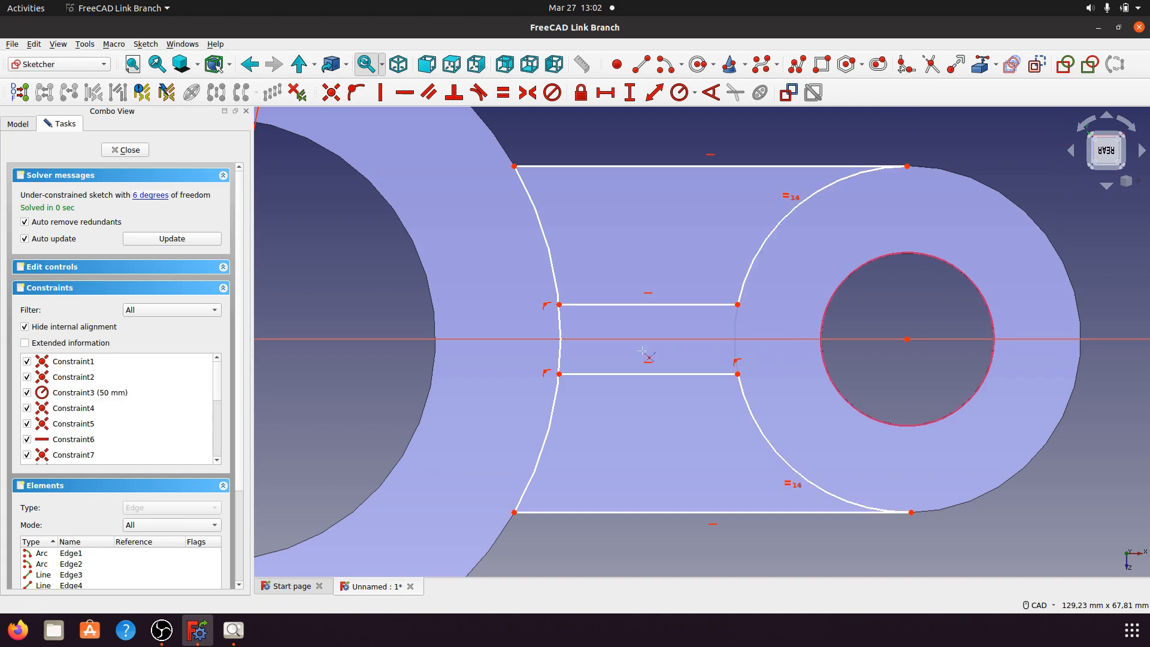
click(559, 358)
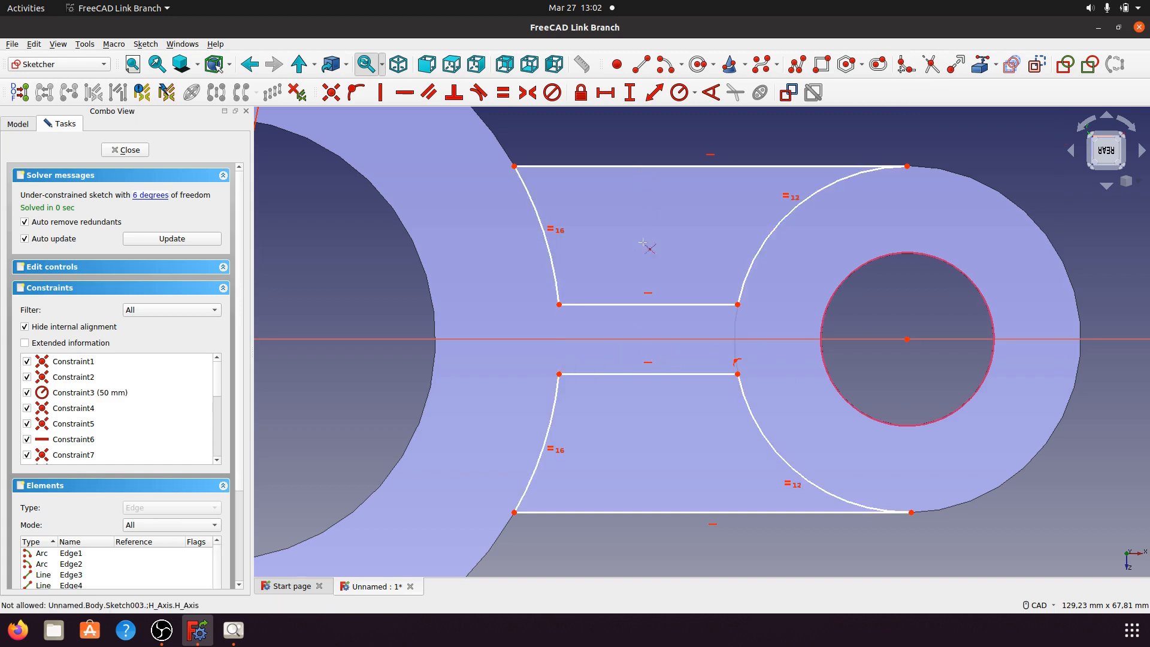
scroll(644, 245, down, 3)
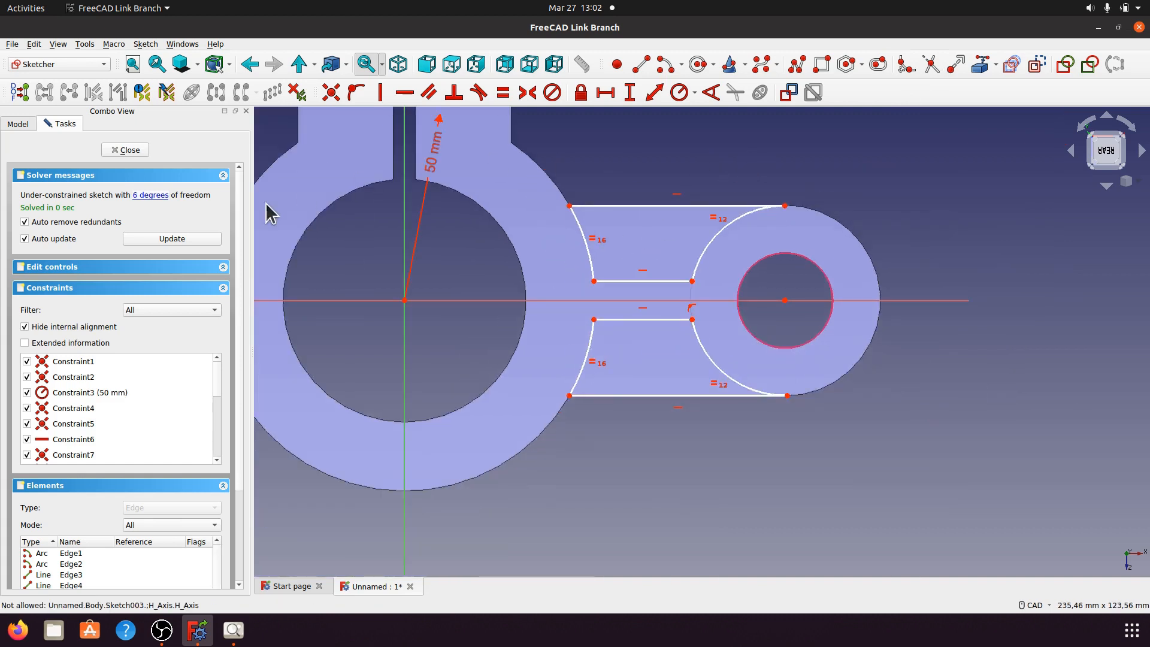
Step: Constrain the boss's lower arc and the slot's upper arc to a 25 mm radius each
scroll(575, 433, down, 2)
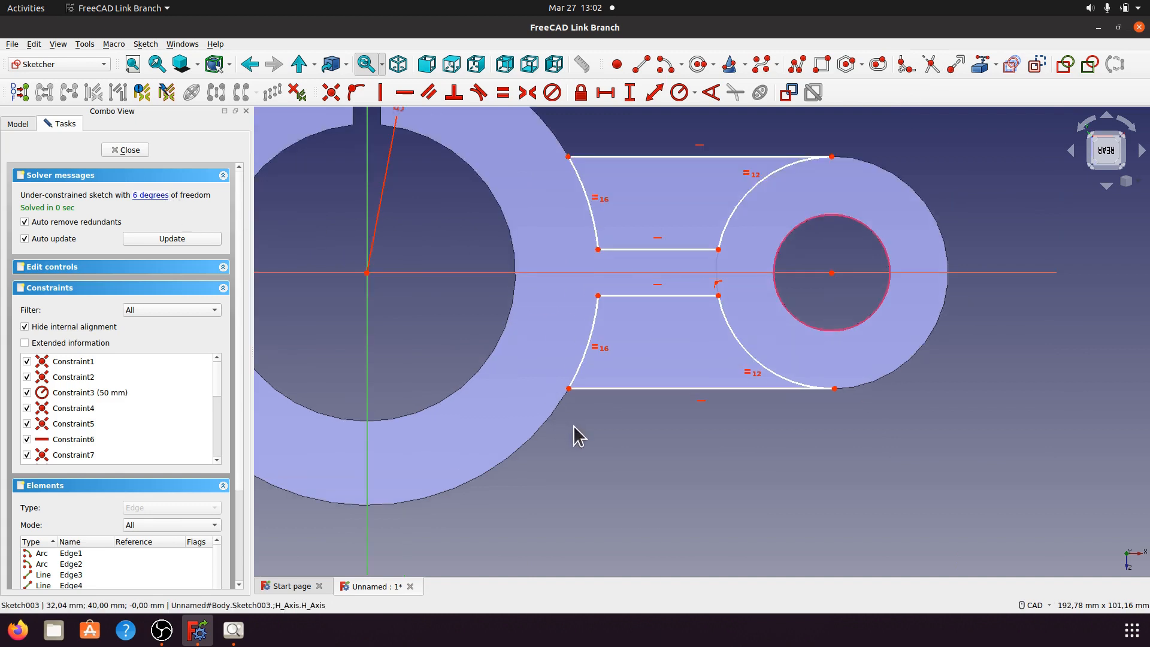
scroll(563, 215, up, 1)
mouse_move(461, 275)
mouse_down()
mouse_move(480, 267)
mouse_move(554, 336)
mouse_up()
scroll(730, 360, up, 2)
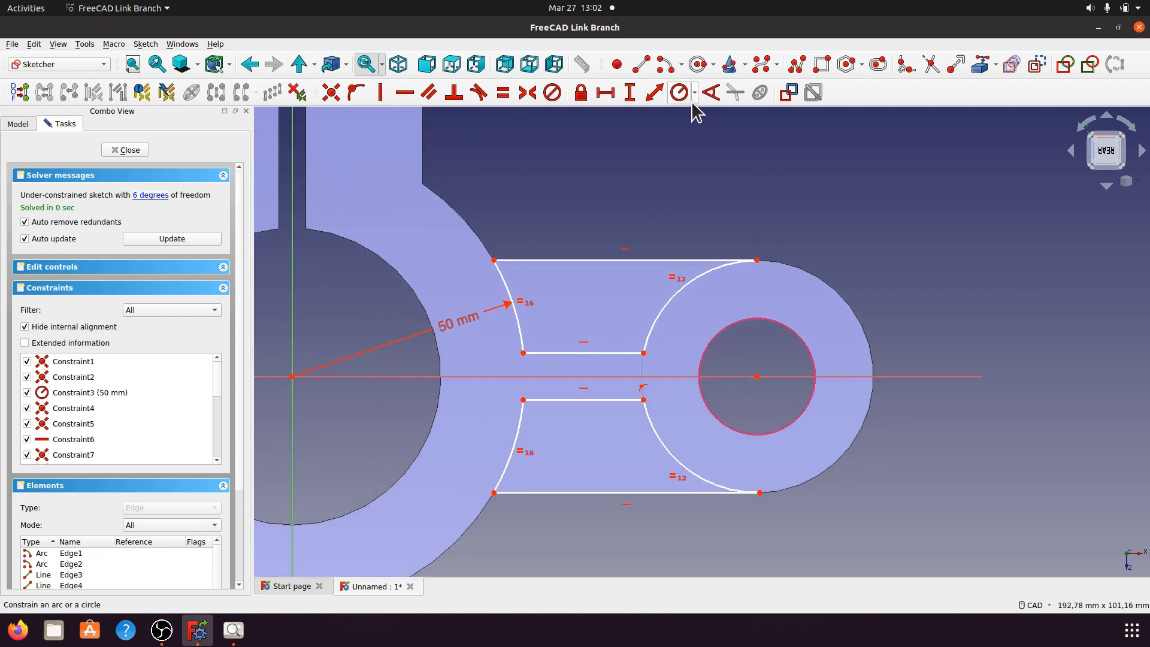
click(671, 456)
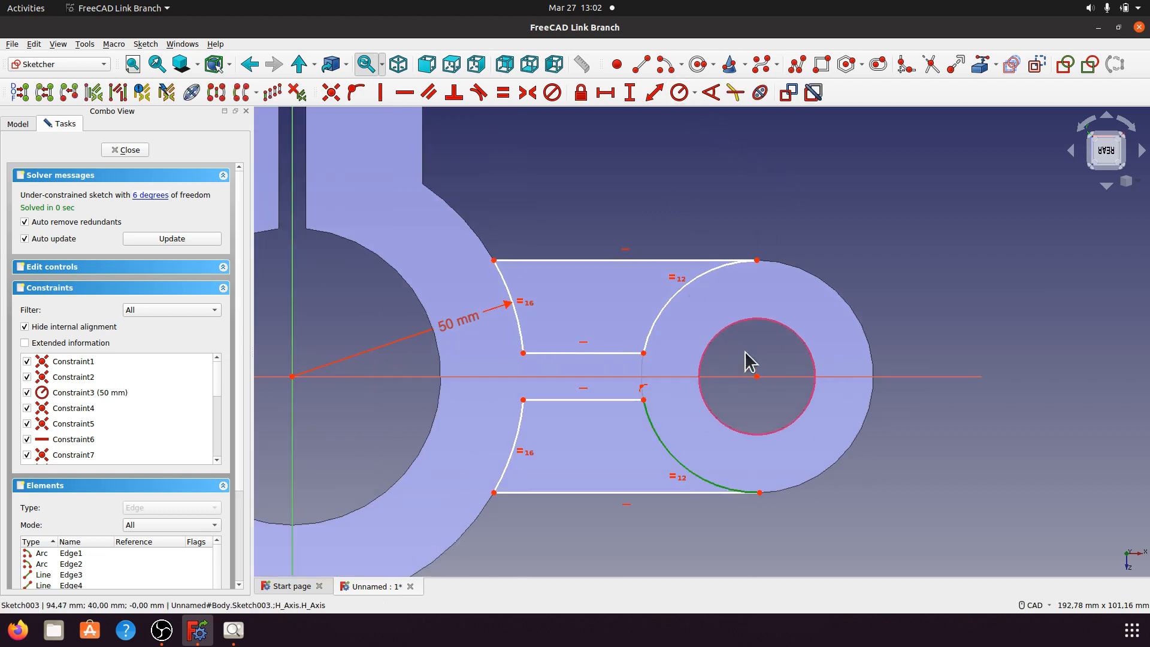
click(694, 92)
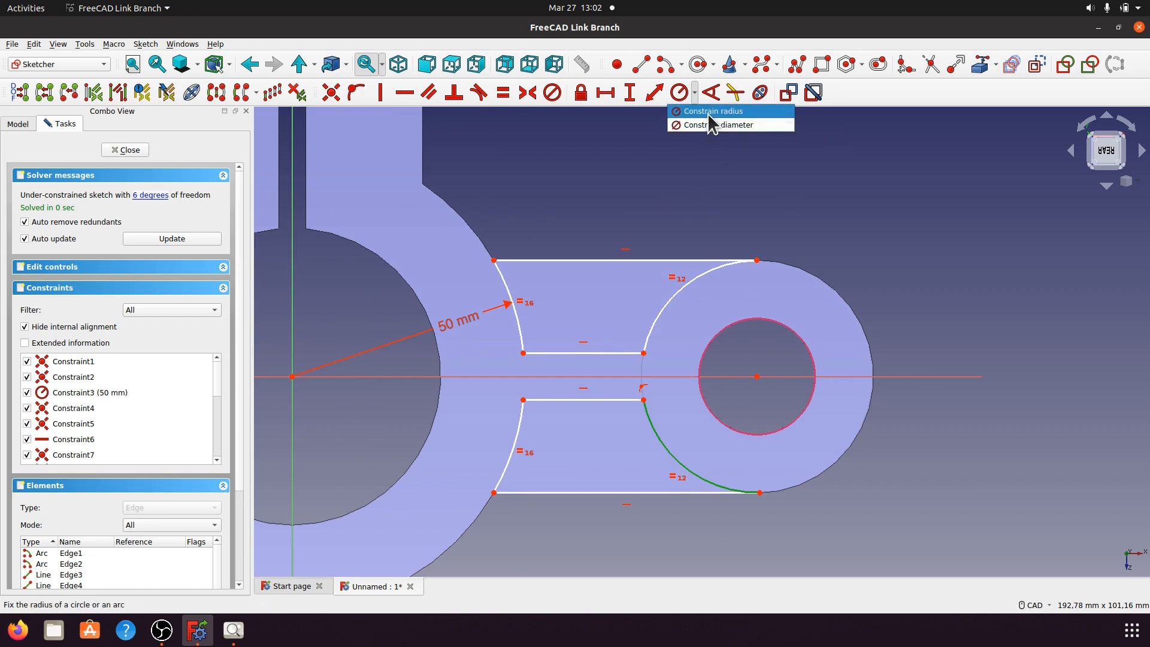
click(708, 112)
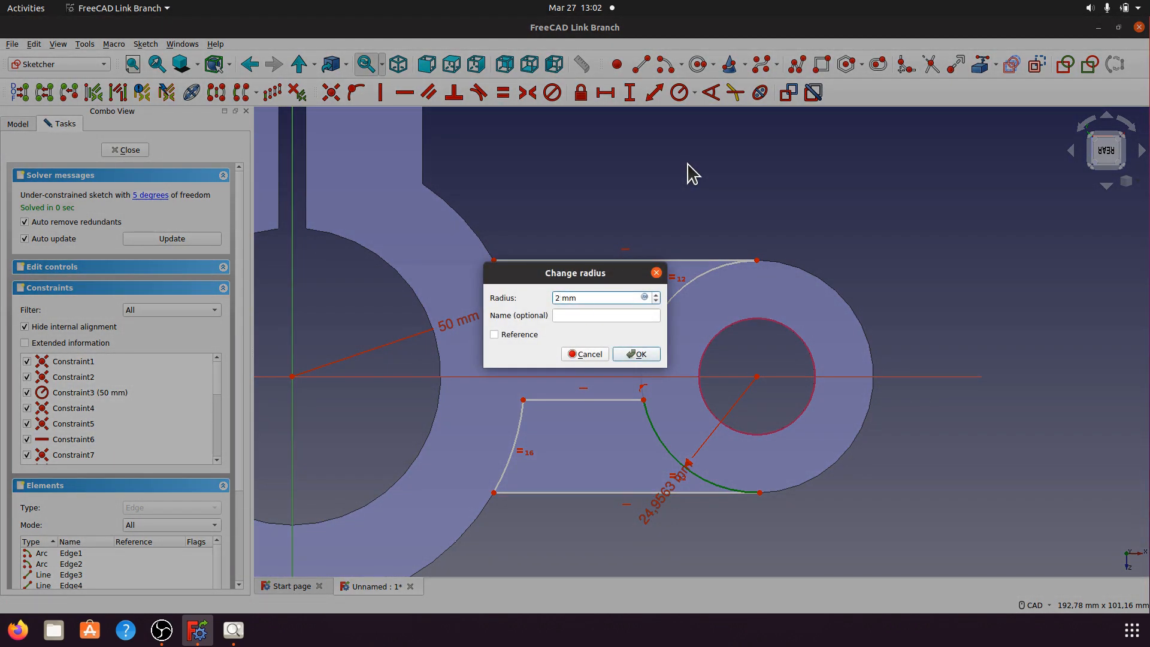
click(651, 354)
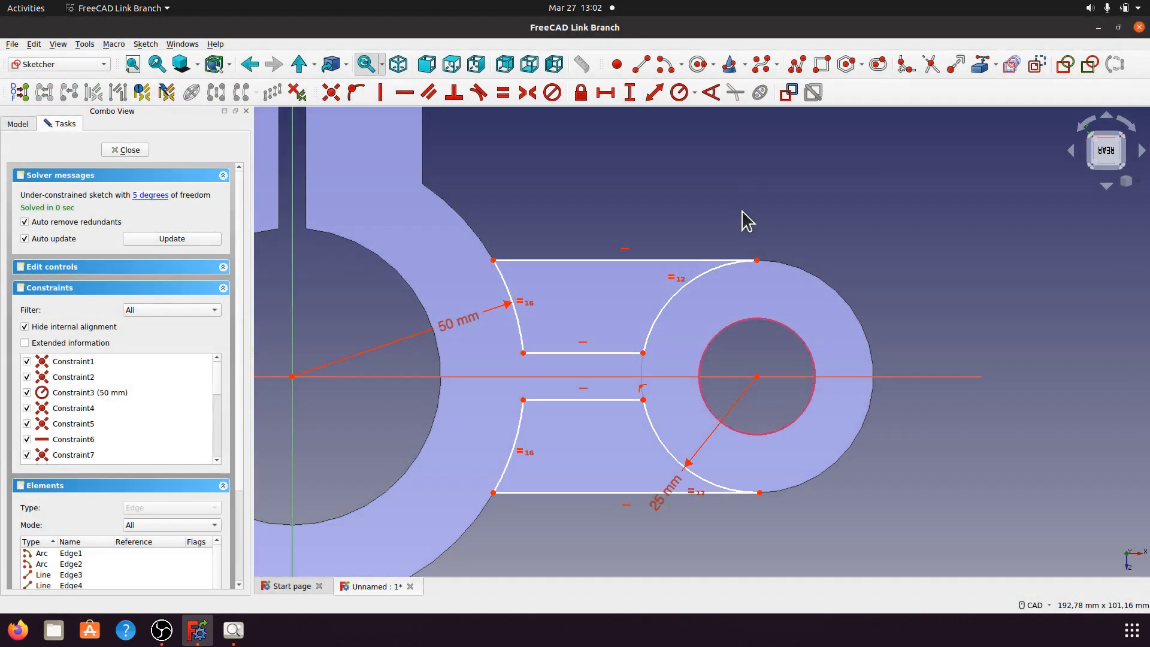
click(698, 275)
click(694, 94)
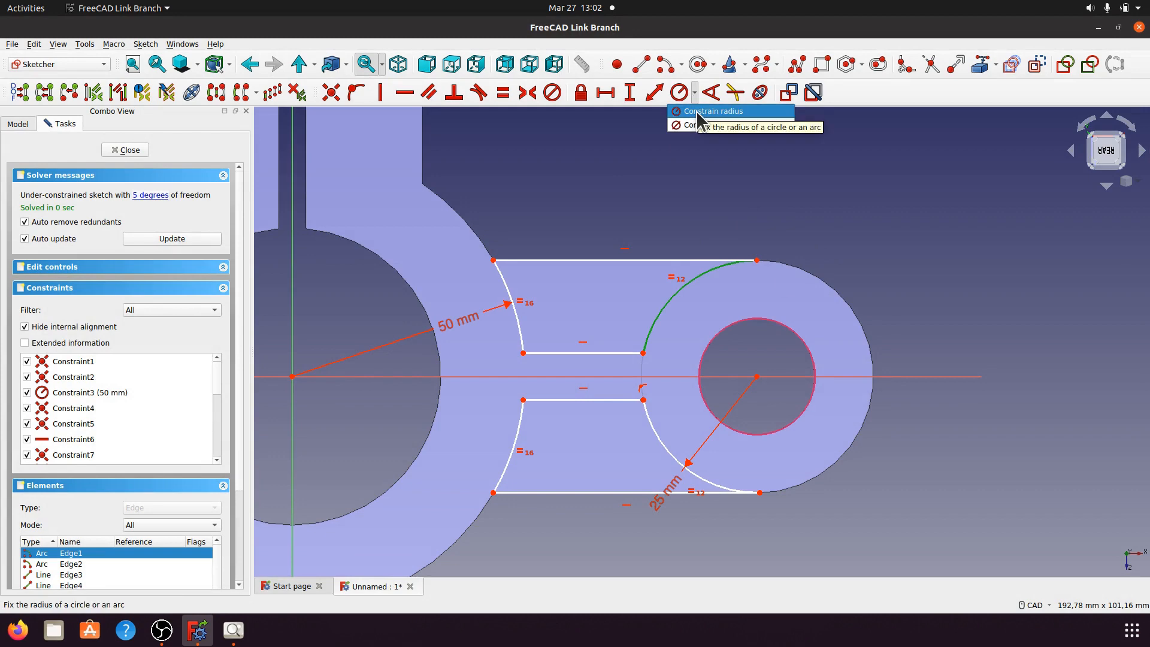
click(696, 111)
click(623, 356)
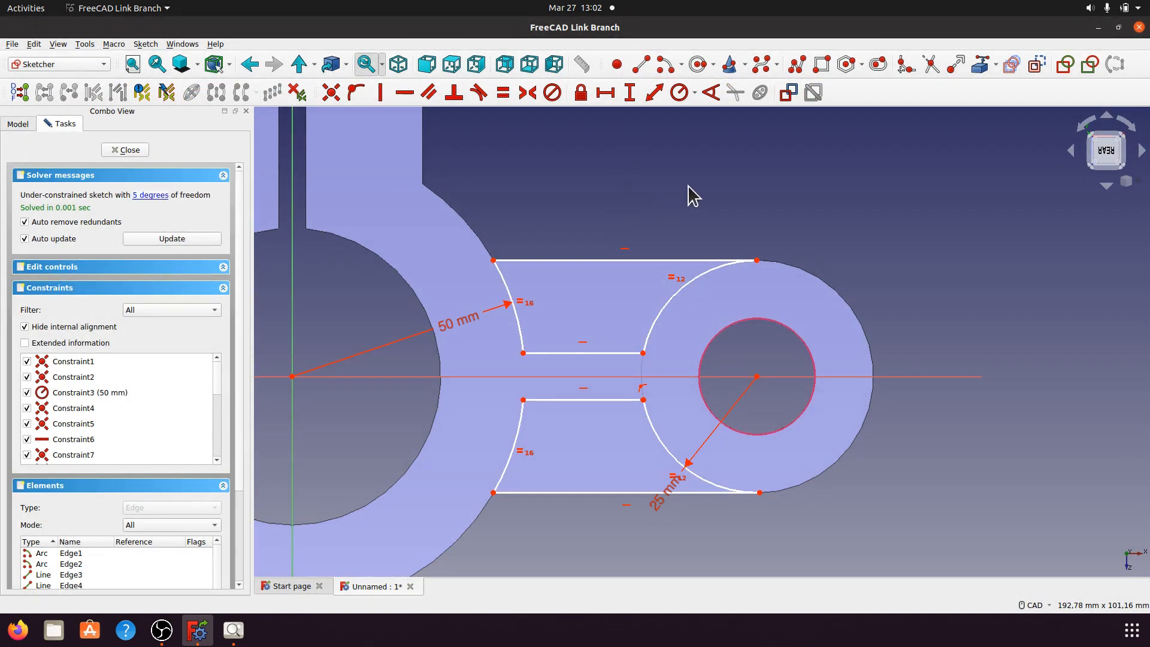
Step: Place the upper slot edge's endpoint 5 mm vertically from the horizontal axis
click(145, 193)
click(717, 211)
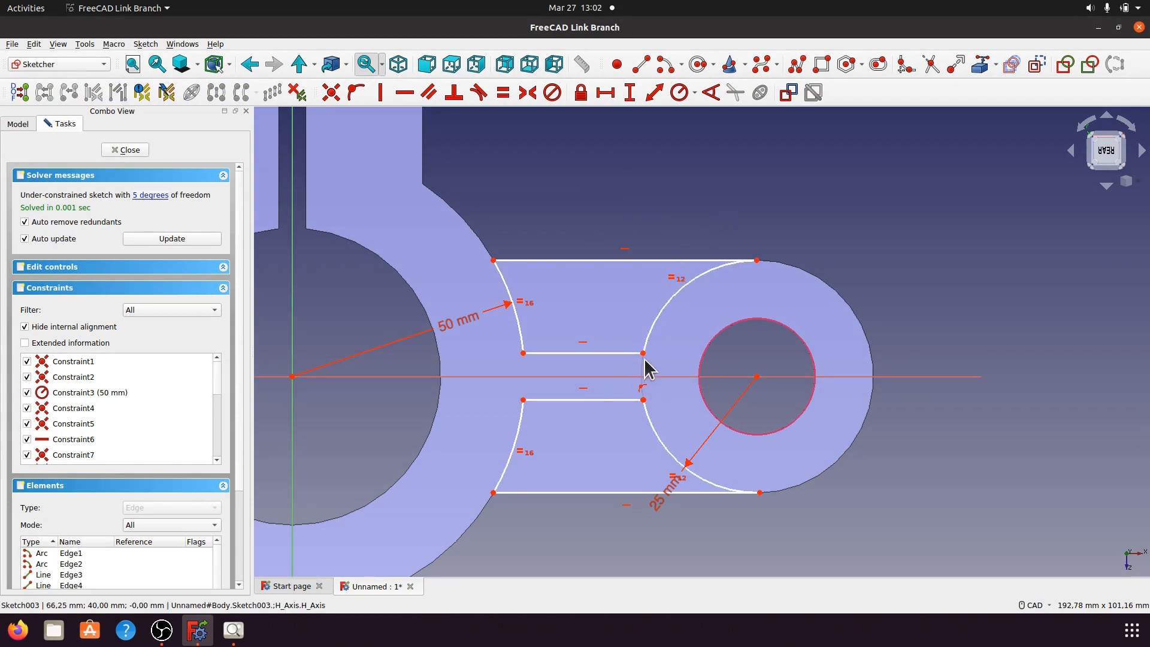
drag(624, 352, 623, 344)
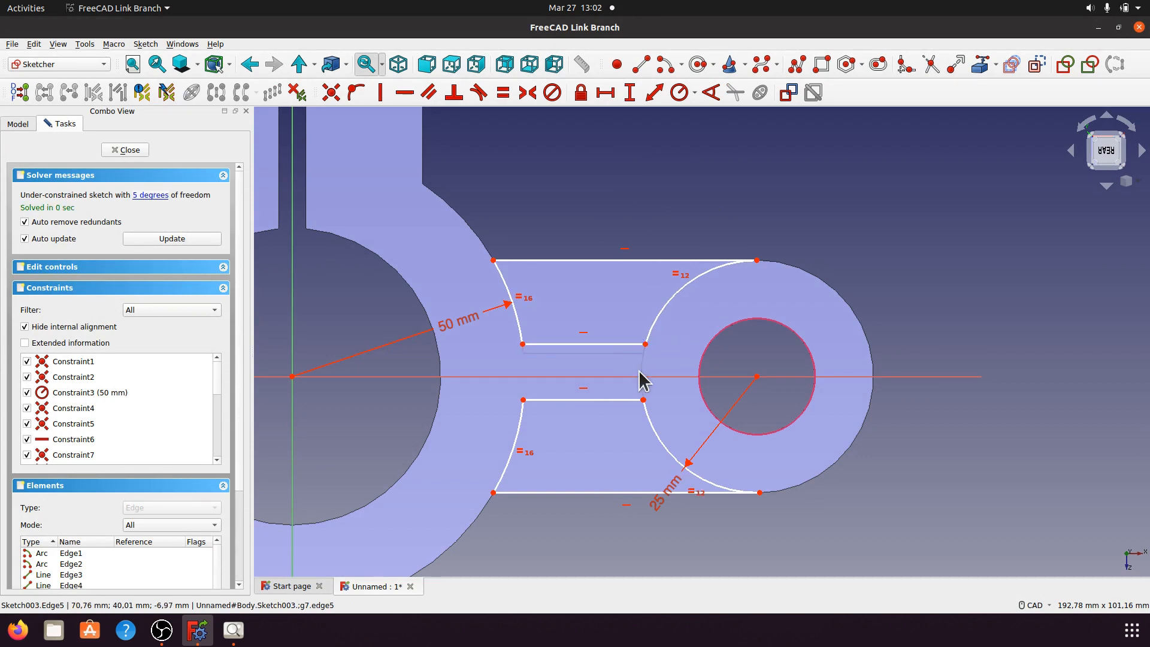
click(645, 345)
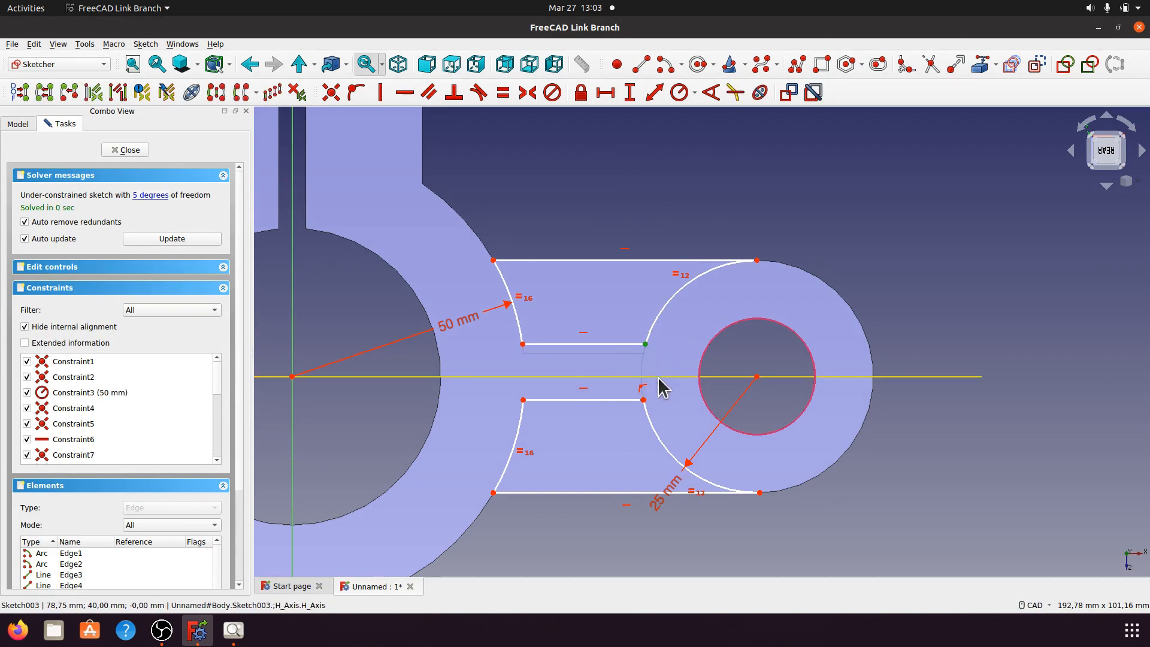
click(659, 377)
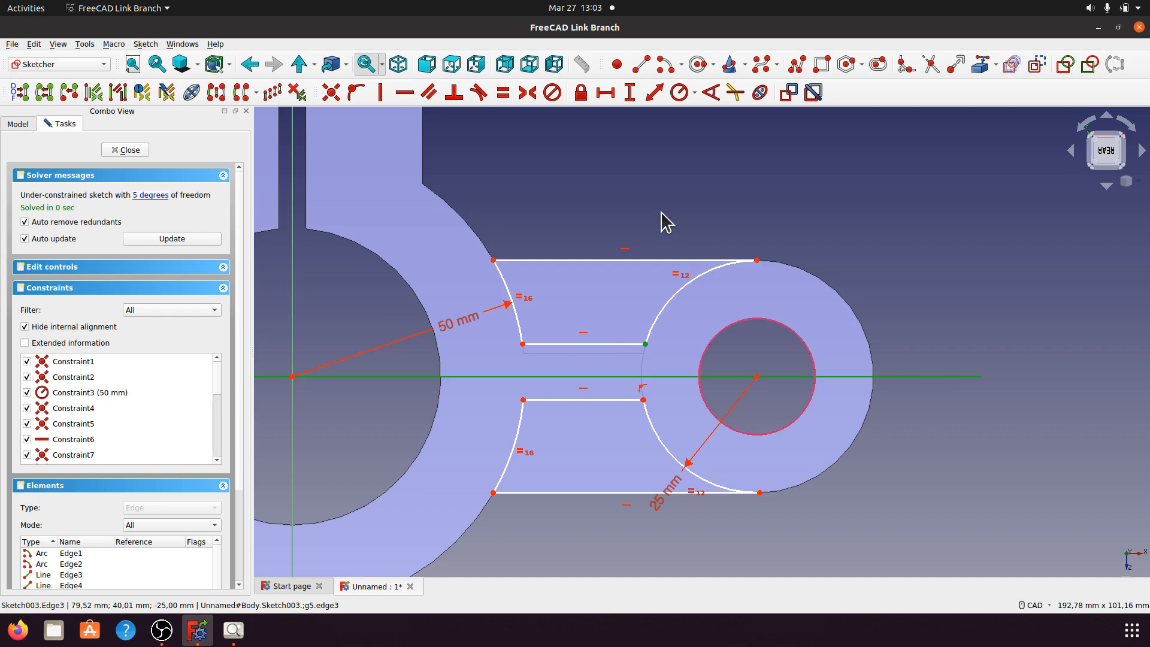
click(629, 93)
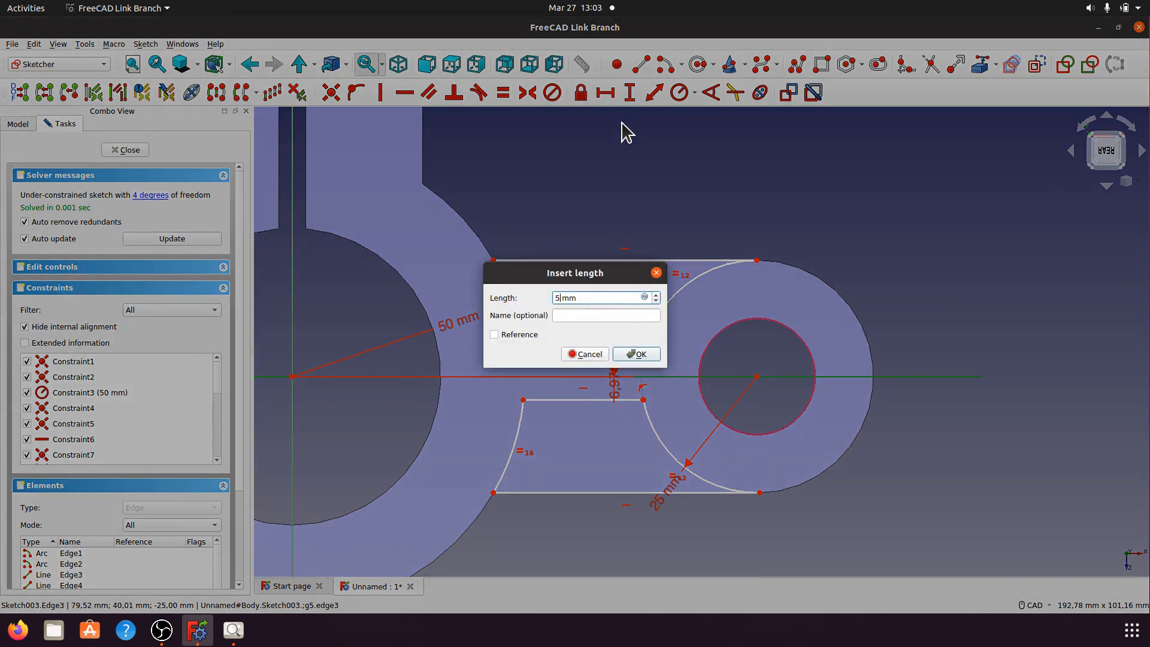
text(5)
click(640, 354)
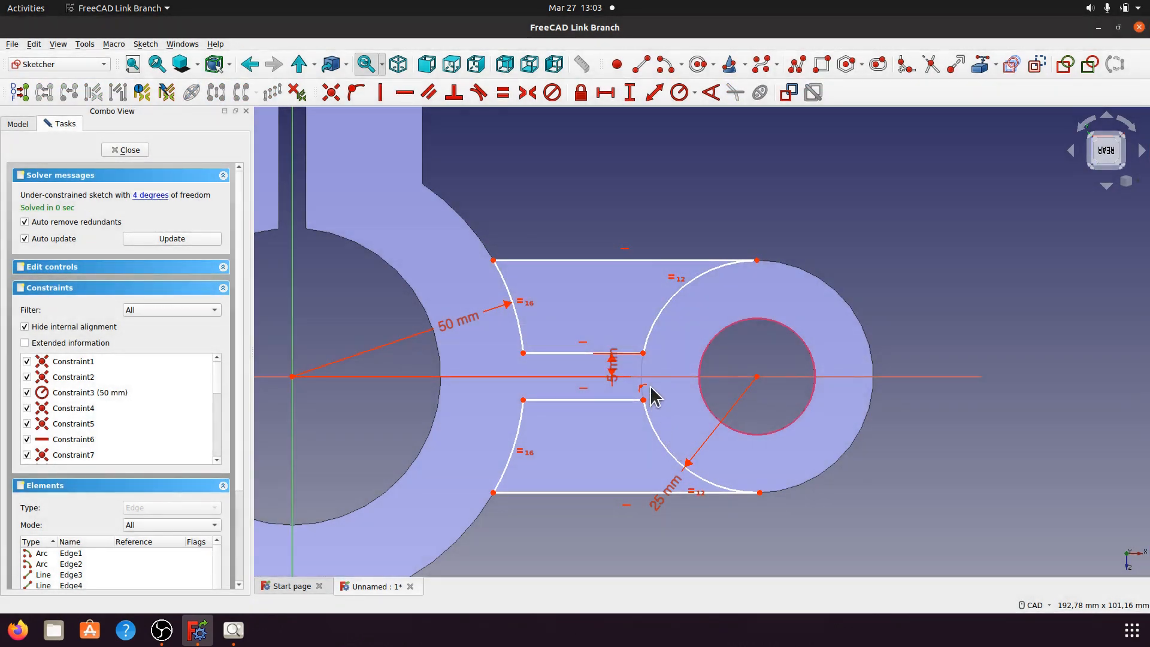
drag(611, 367, 601, 250)
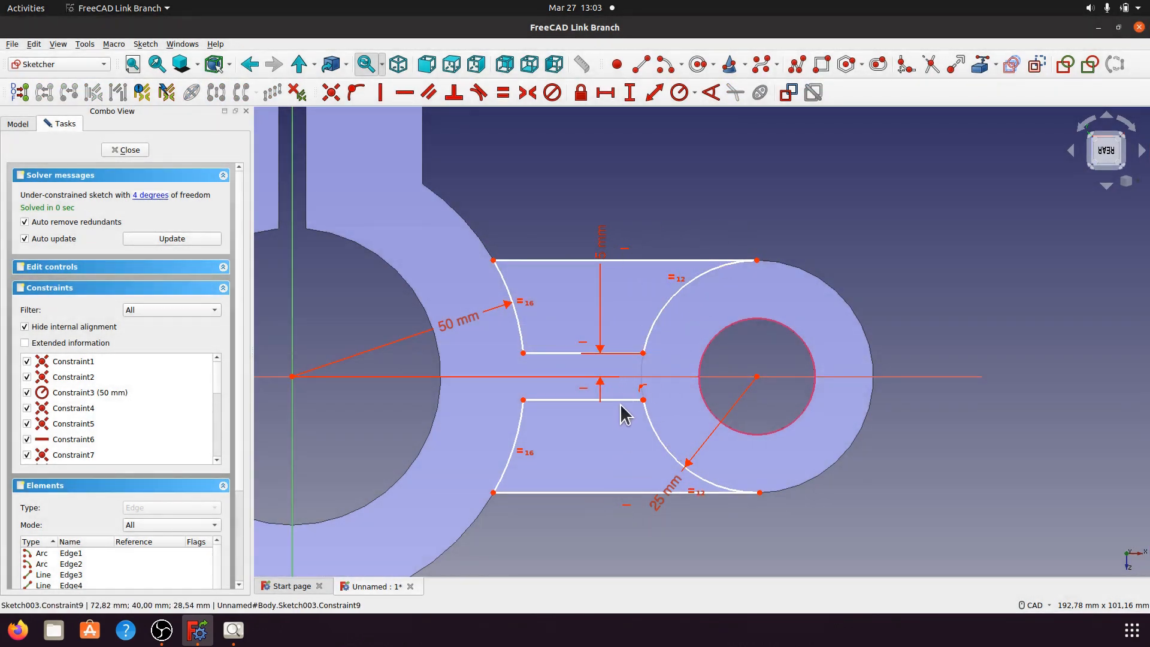
Step: Make the lower slot corner points coincident and set that corner 5 mm below the horizontal axis
drag(621, 402, 624, 416)
scroll(643, 423, up, 6)
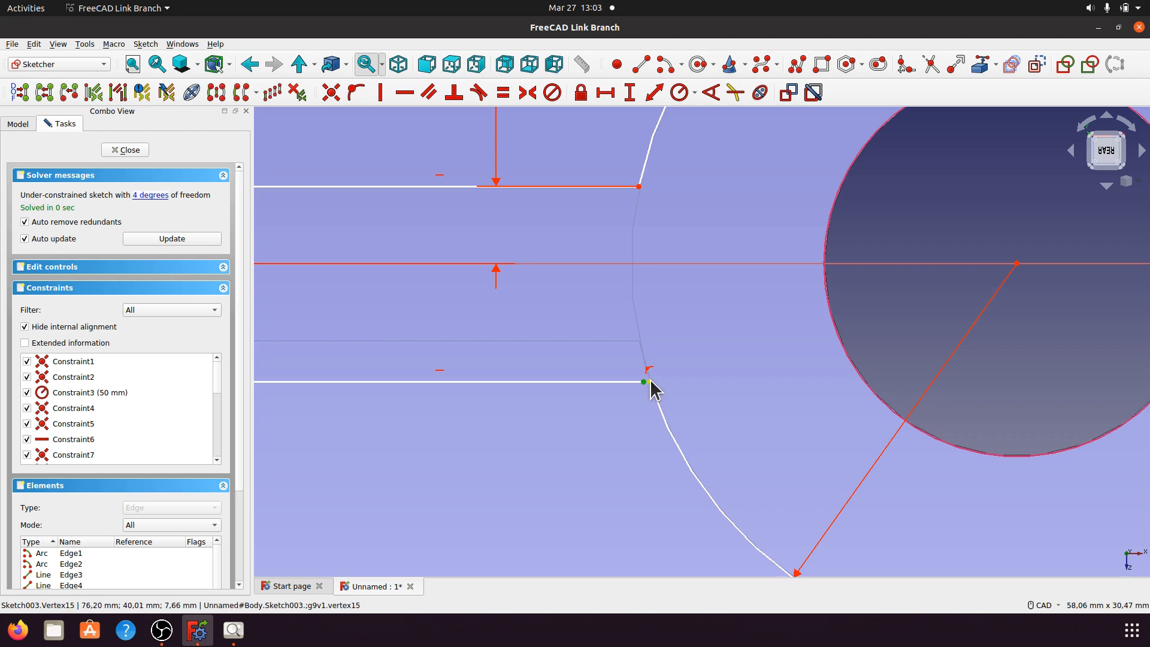
click(649, 381)
click(331, 93)
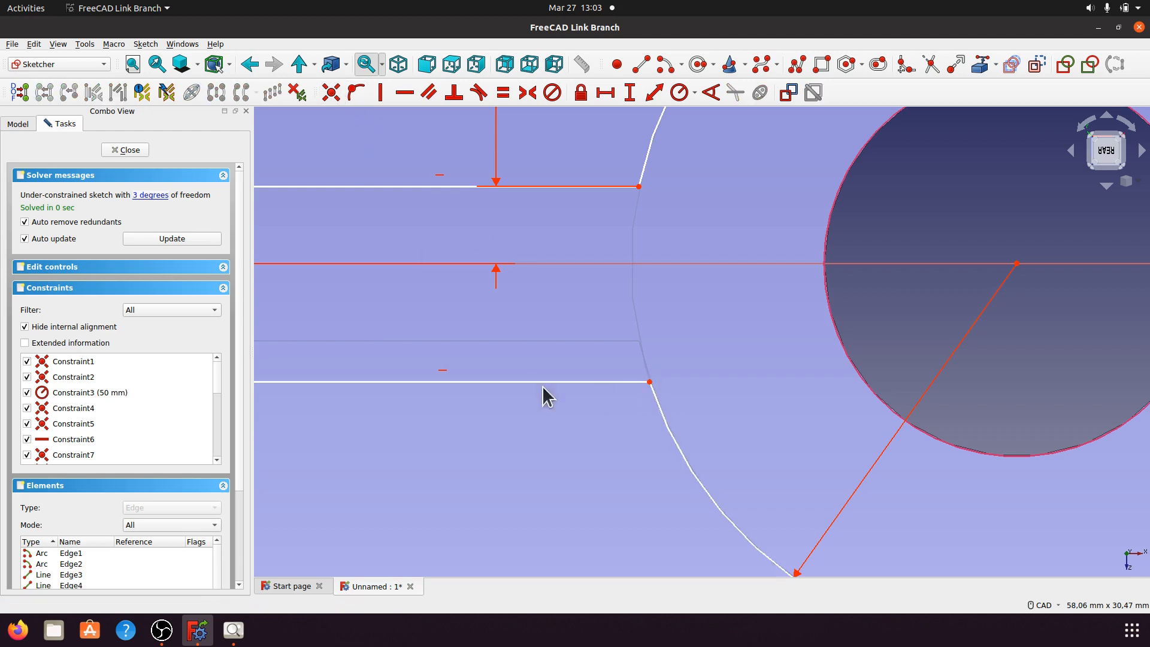
click(650, 381)
click(642, 260)
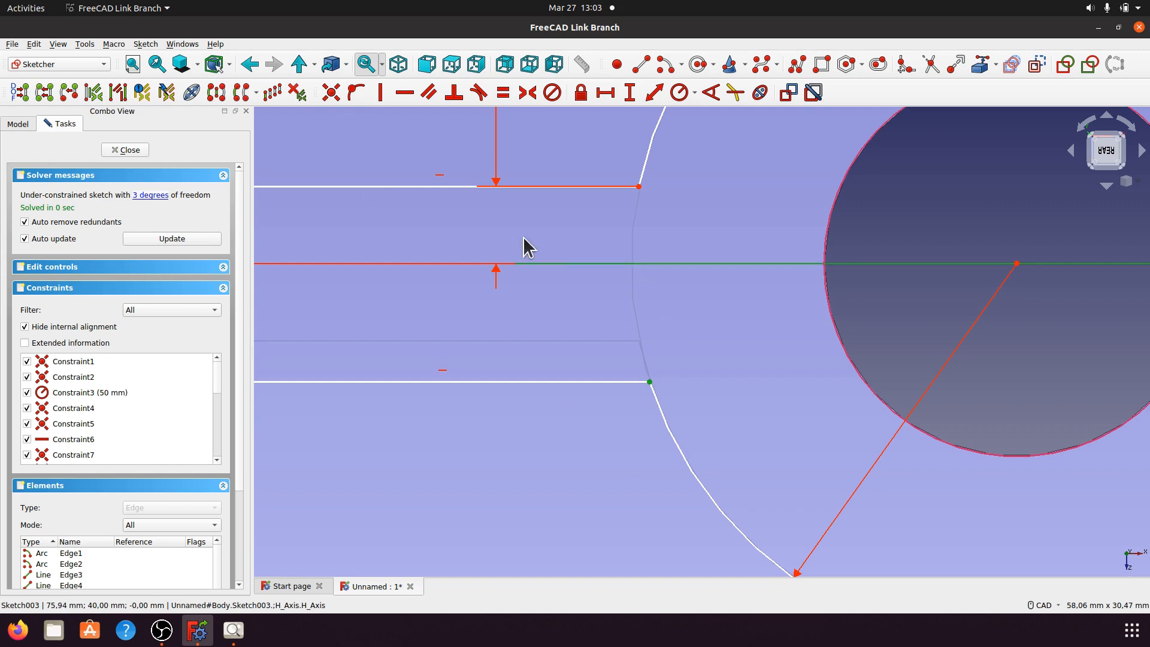
click(629, 92)
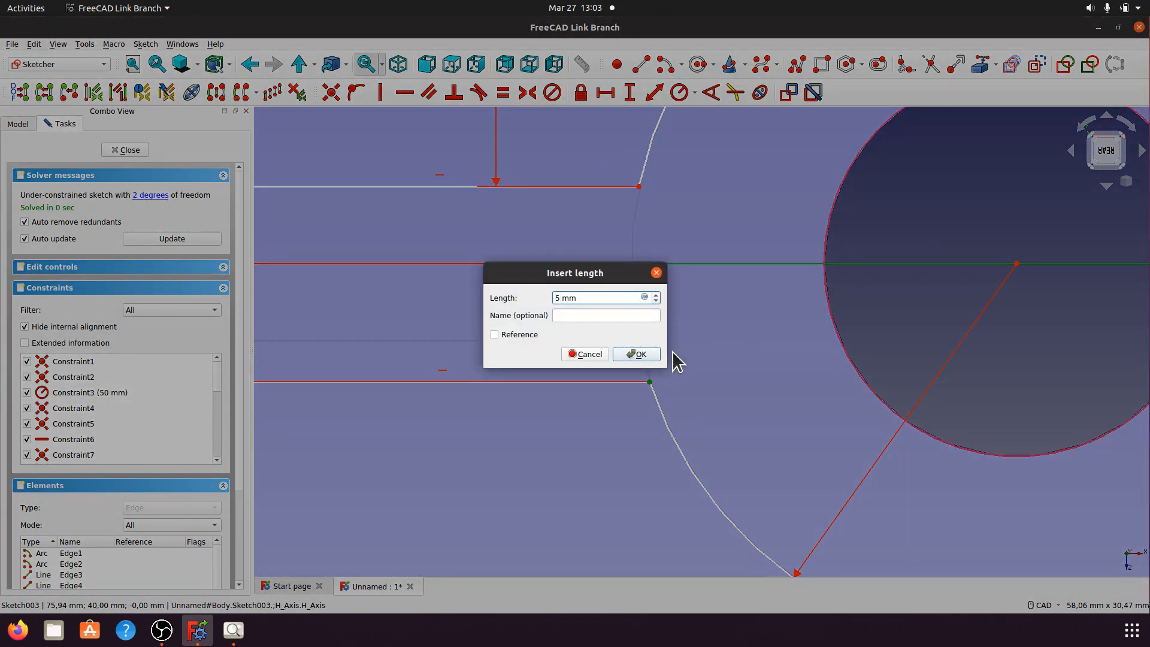
click(636, 353)
scroll(721, 331, down, 5)
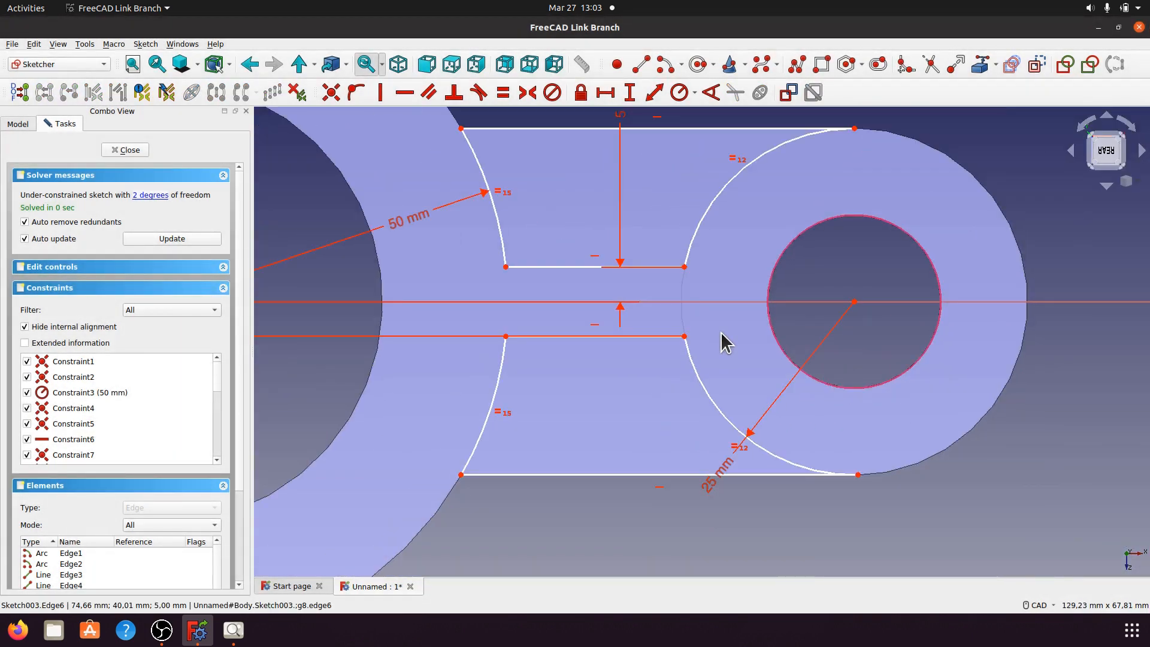
click(149, 196)
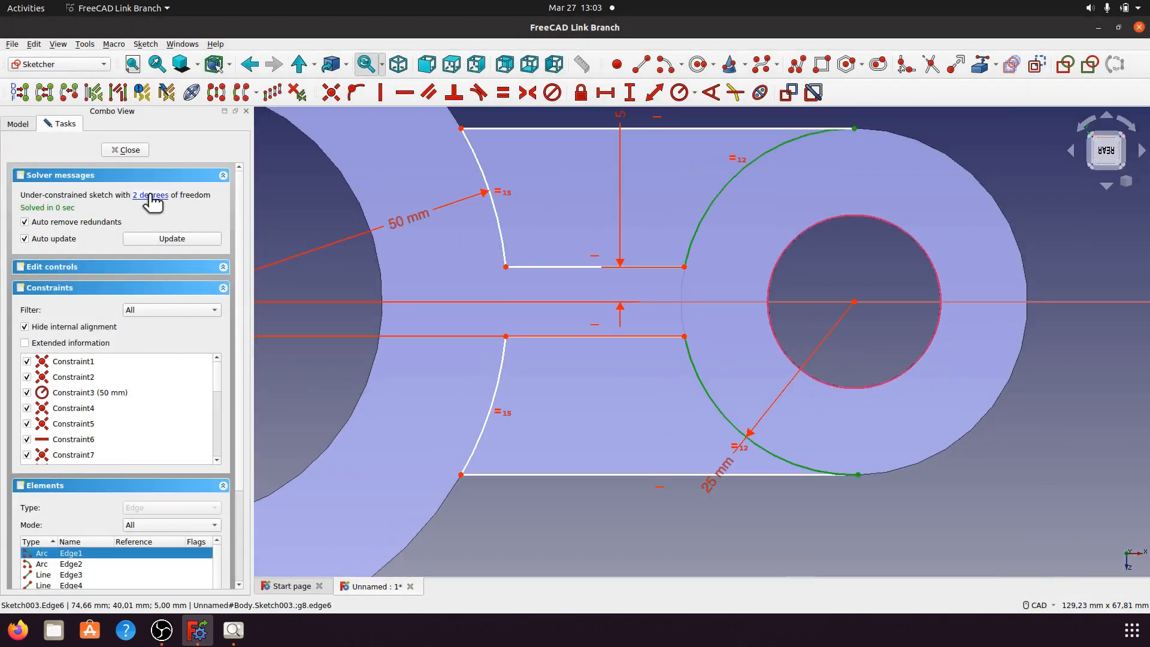
click(1032, 483)
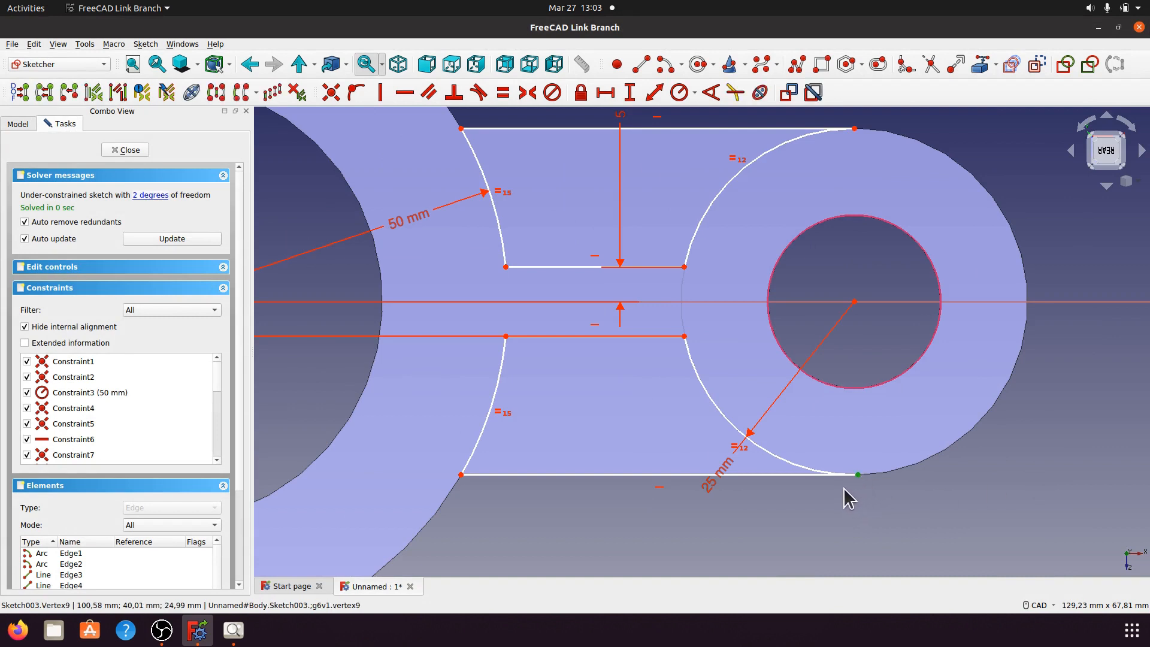
Step: Make the bottom line tangent to the lower arc and the top line tangent to the upper arc
click(795, 475)
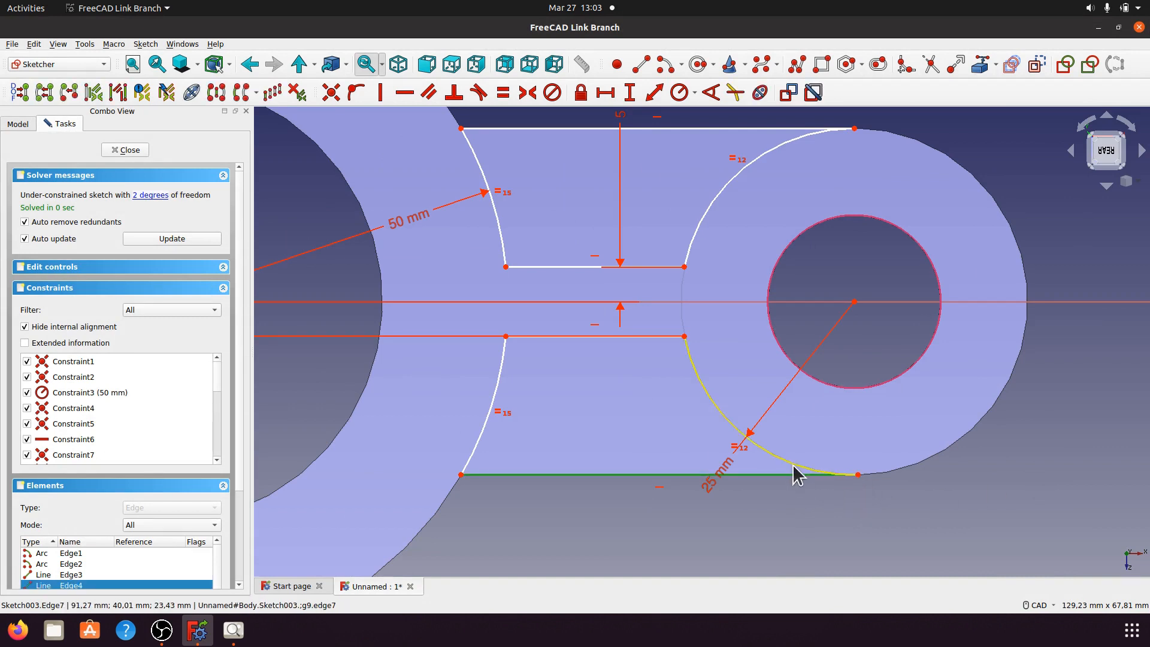
click(796, 475)
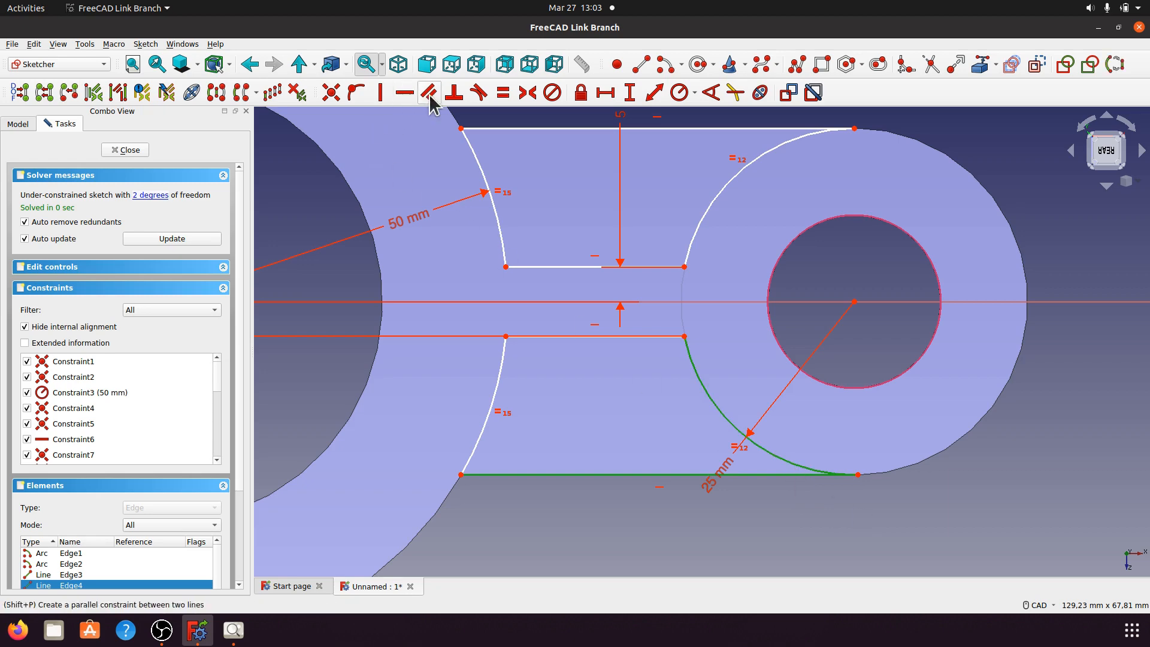
click(479, 93)
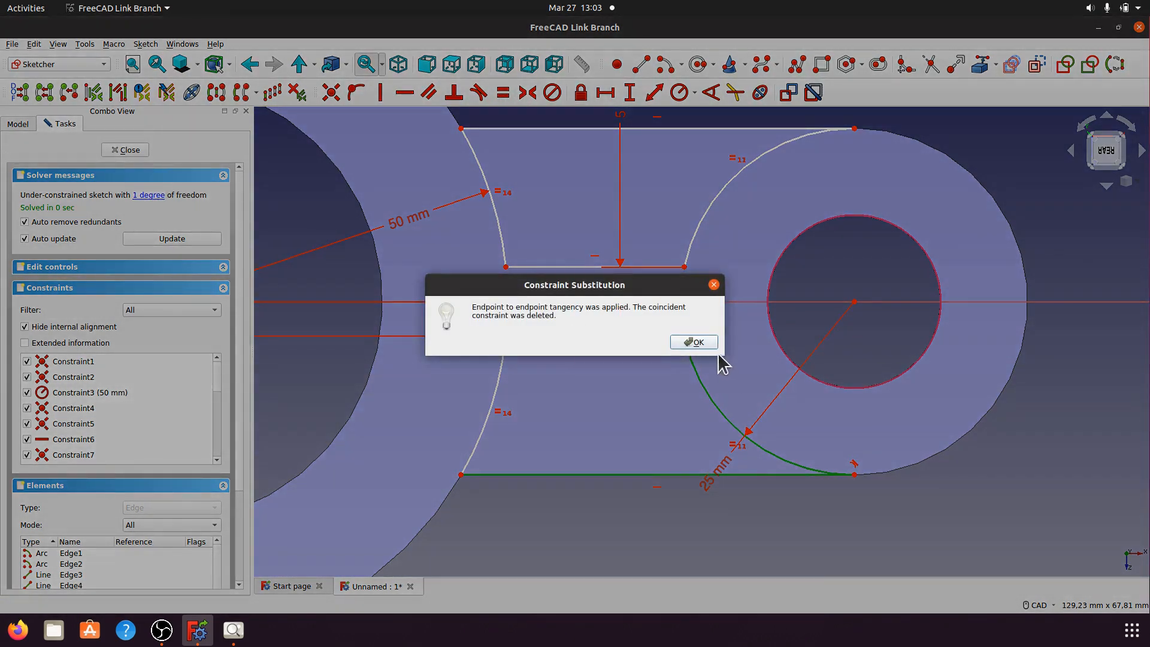
click(707, 343)
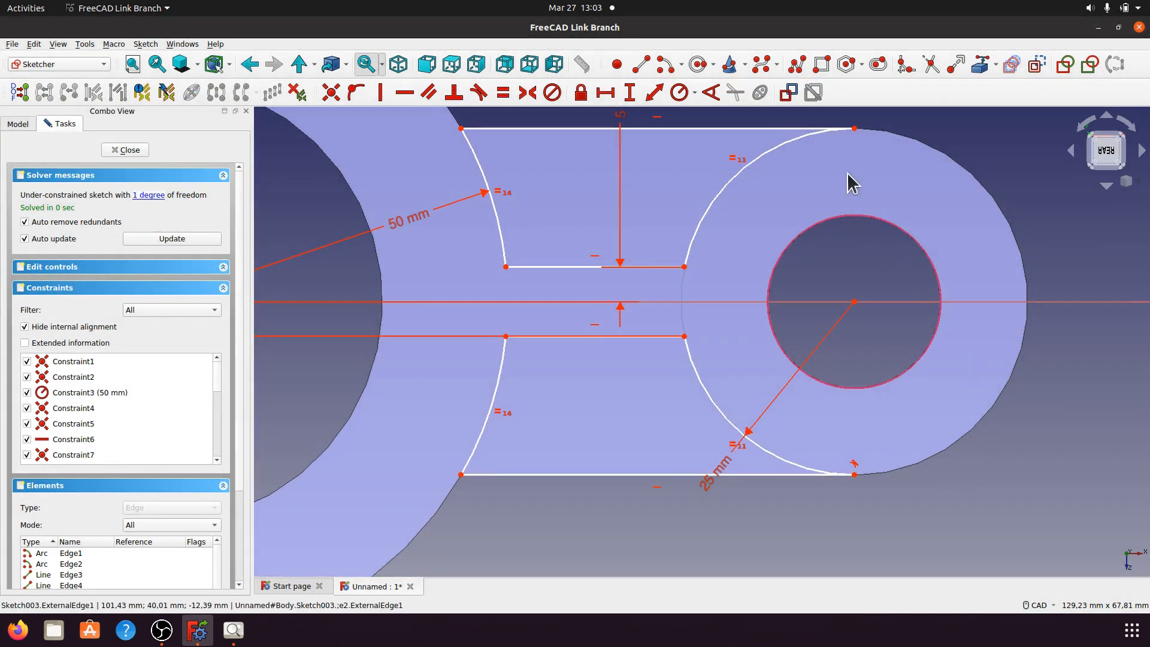
click(797, 148)
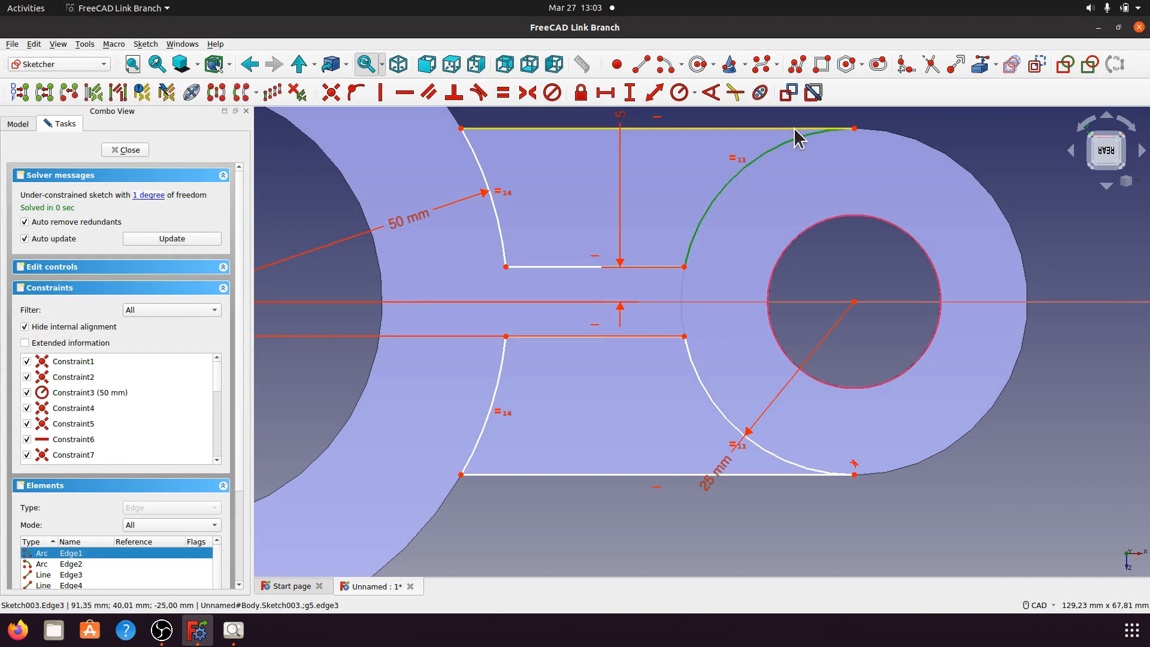
click(797, 128)
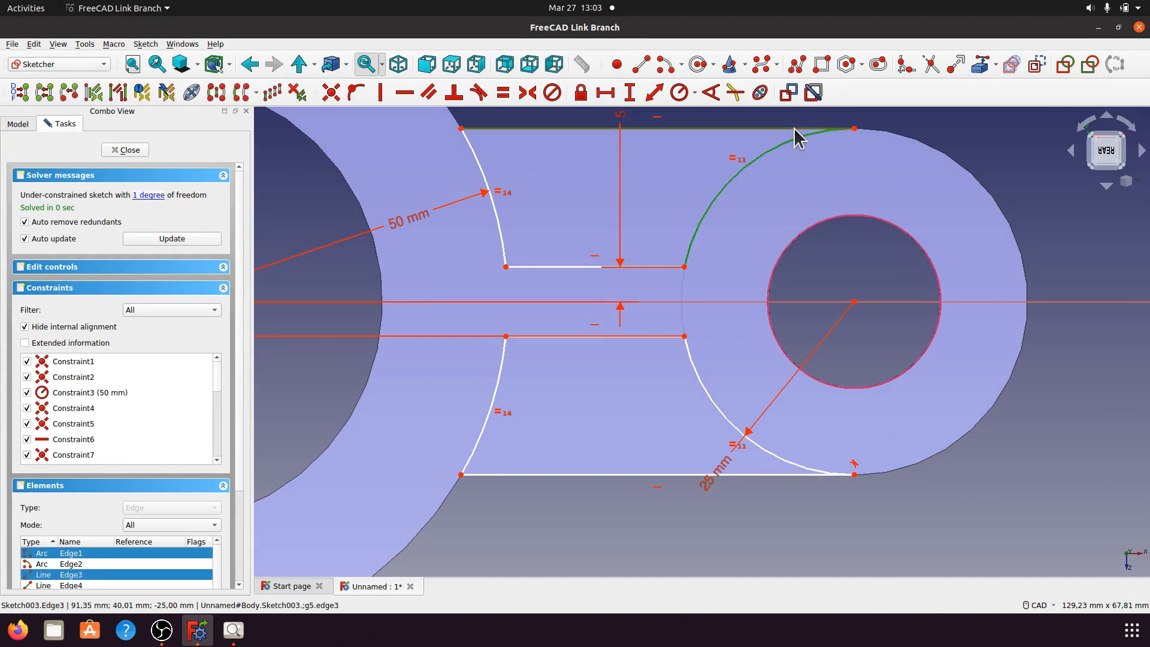
click(479, 93)
click(695, 342)
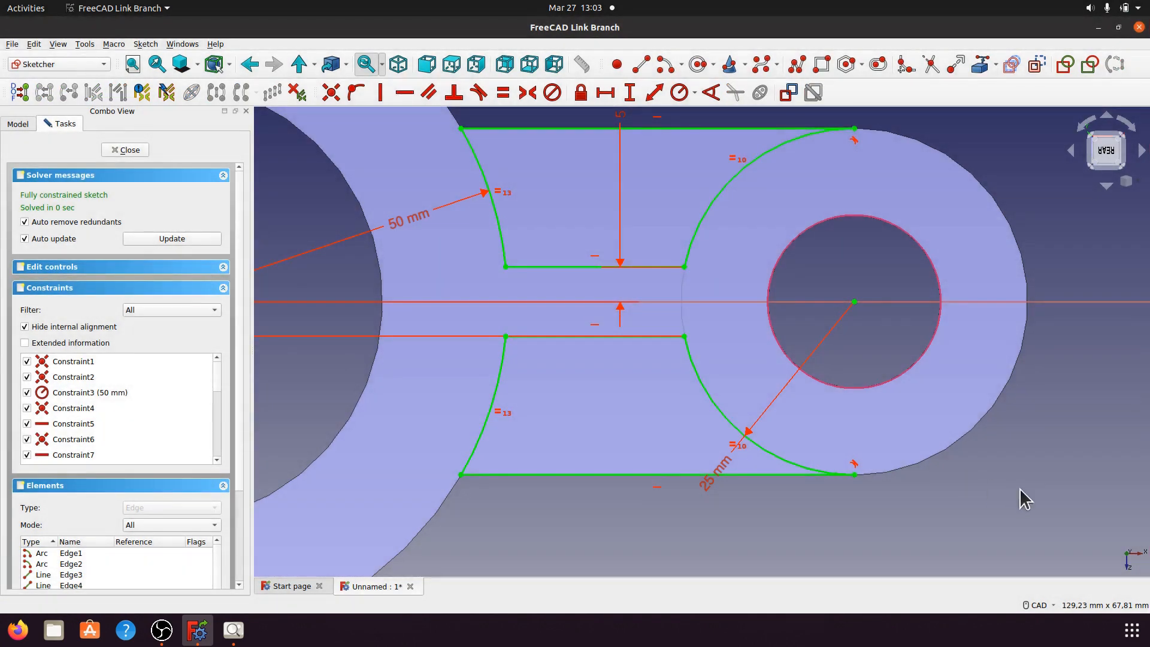
Step: Move the 5 mm and 50 mm dimension labels clear of the geometry and close the sketch
scroll(859, 431, down, 3)
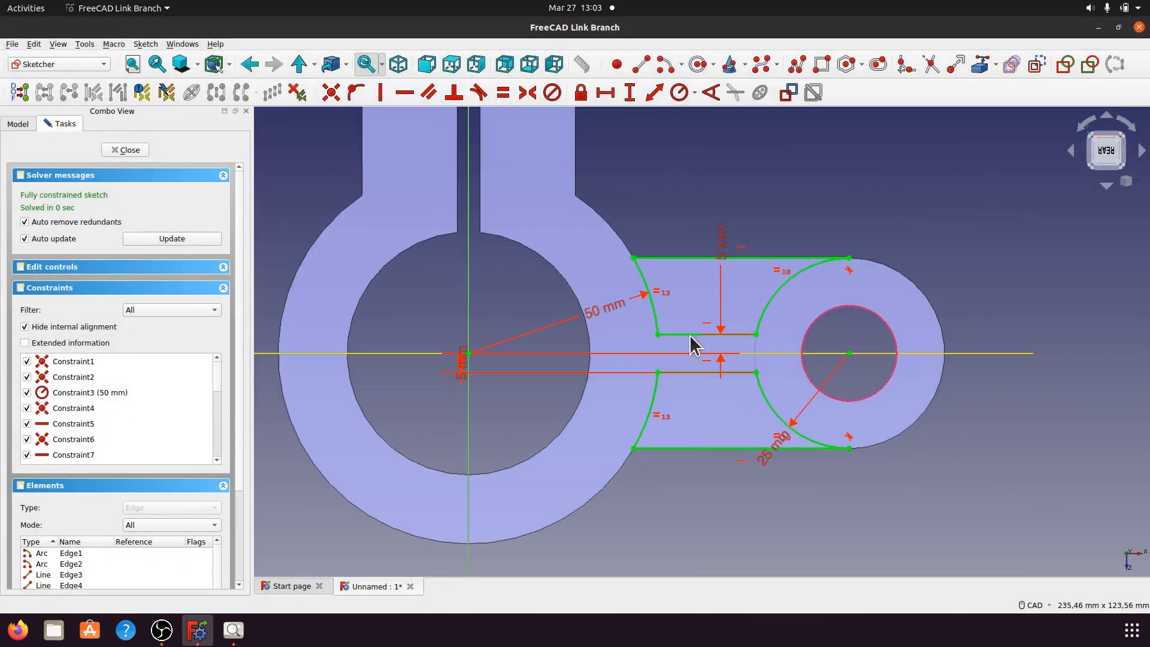
drag(723, 244, 973, 289)
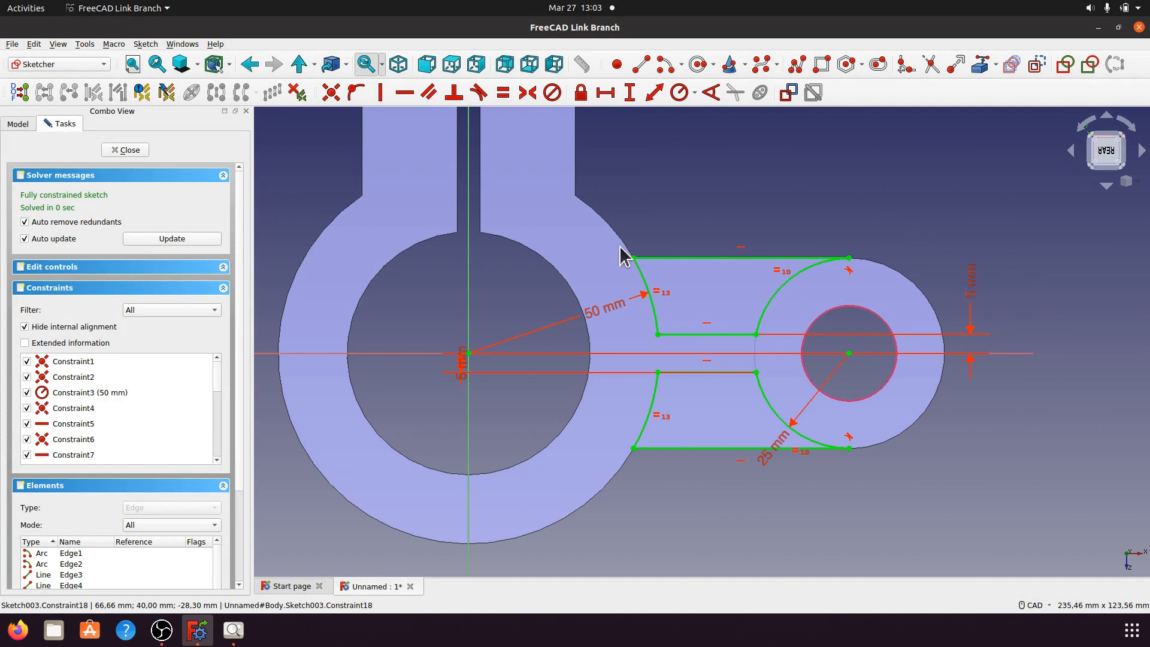
drag(619, 315, 589, 255)
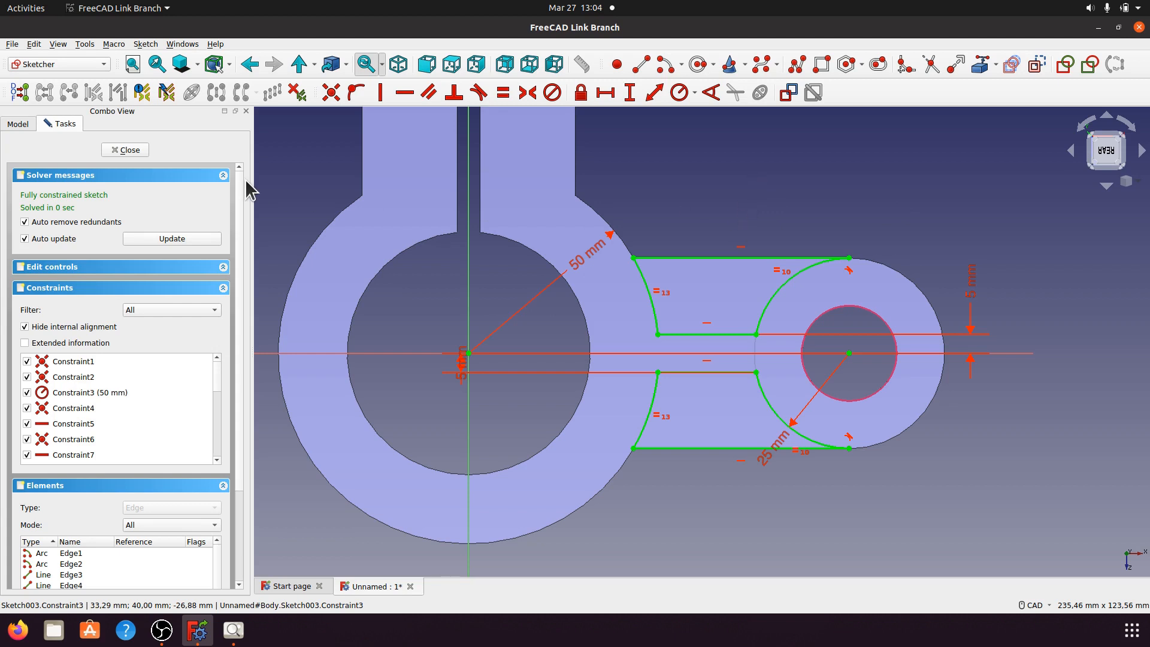
drag(462, 367, 440, 439)
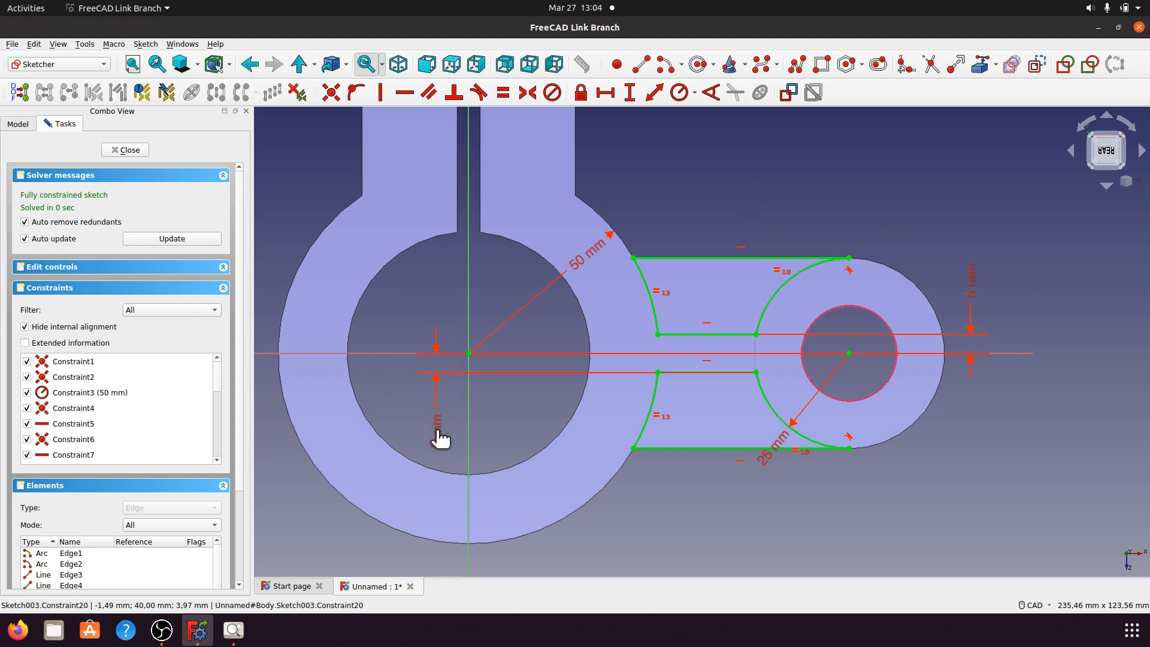
click(135, 151)
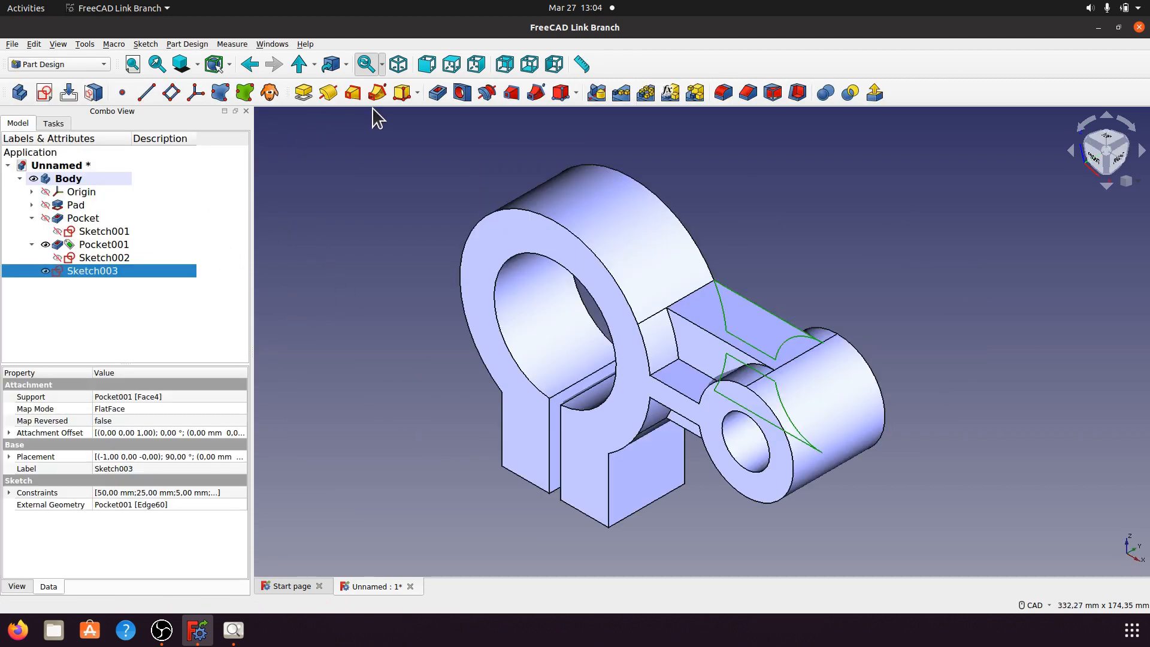
Step: Pocket Sketch003 15 mm deep into the link arm to create Pocket002
click(434, 92)
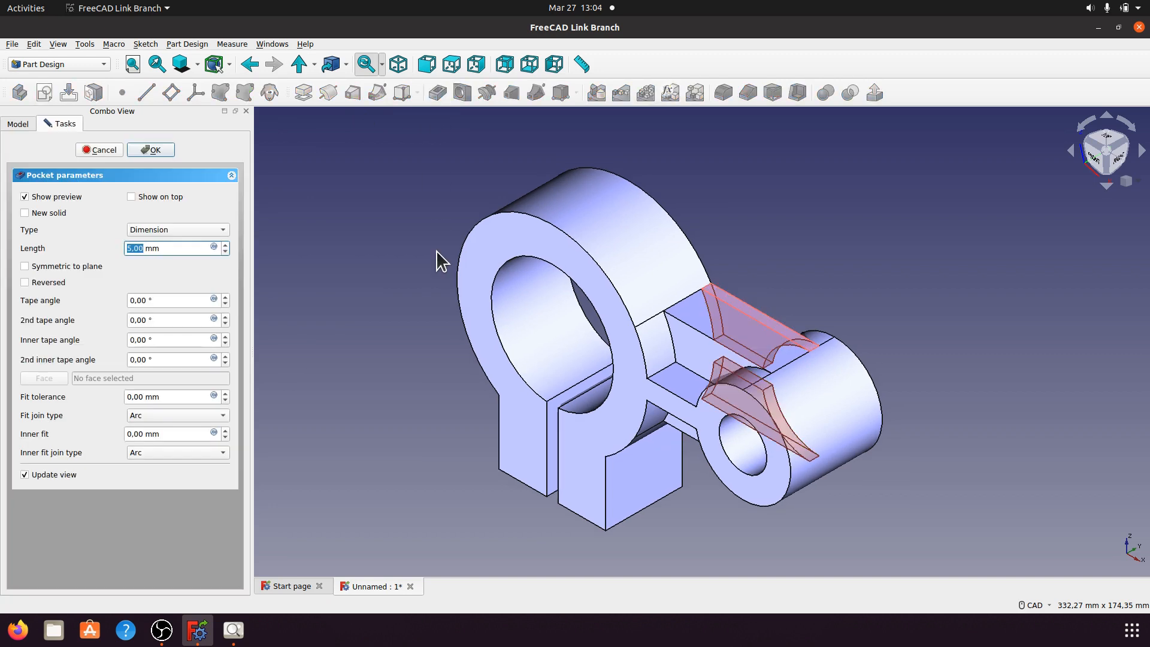
click(233, 629)
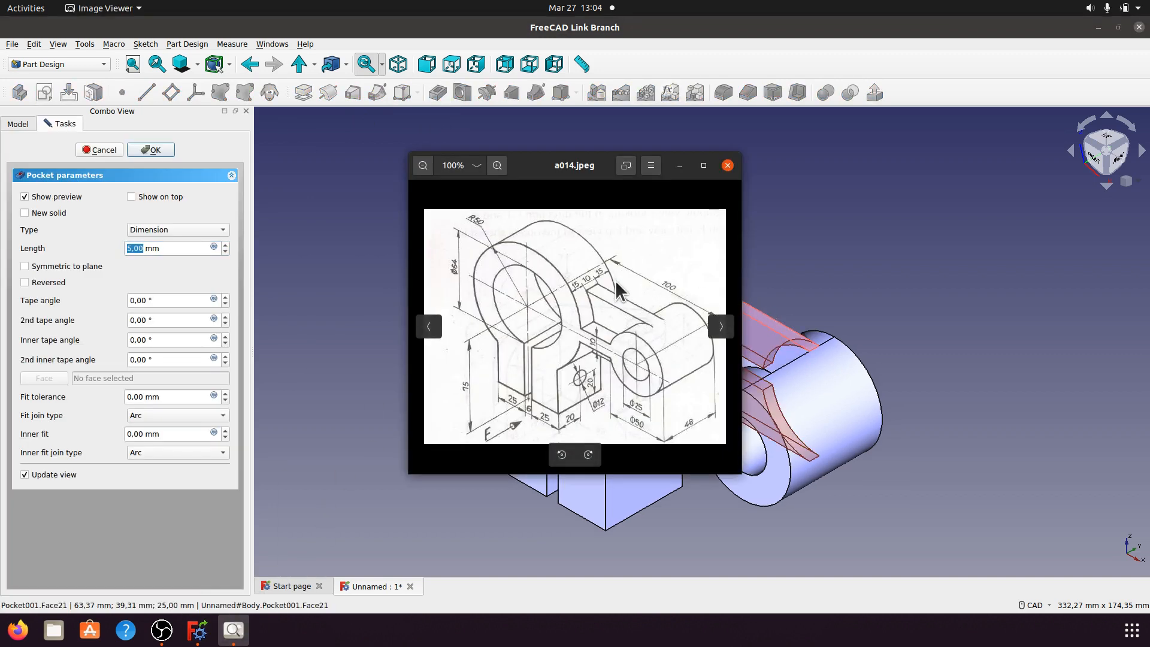
click(679, 165)
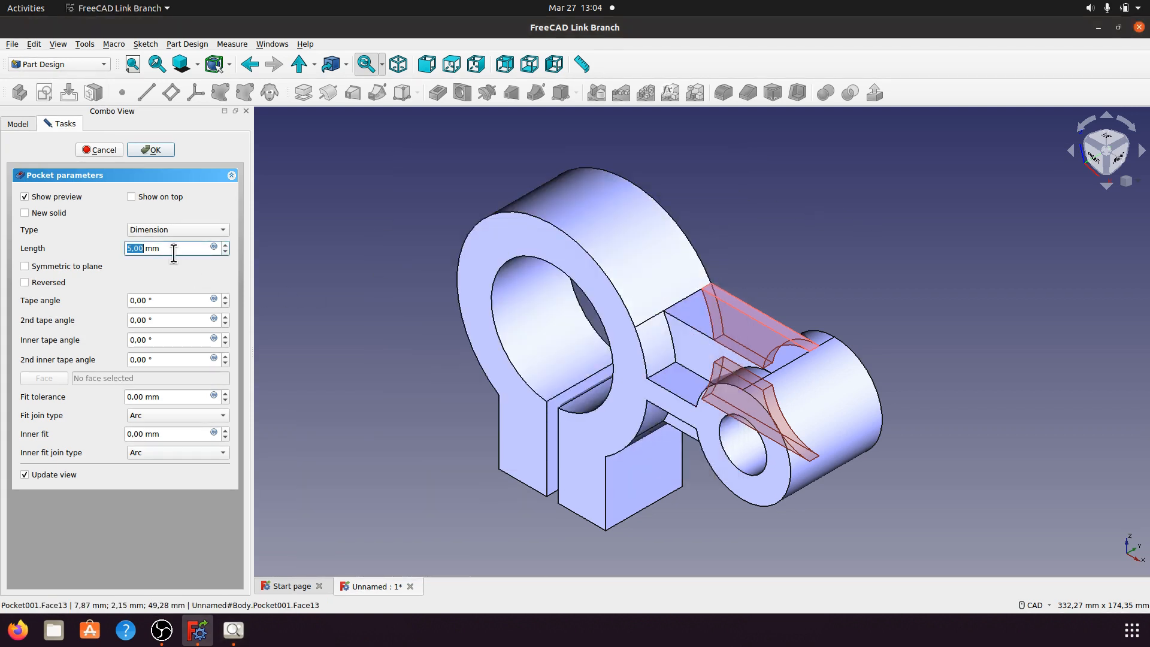
drag(173, 251, 104, 256)
text(15)
click(368, 322)
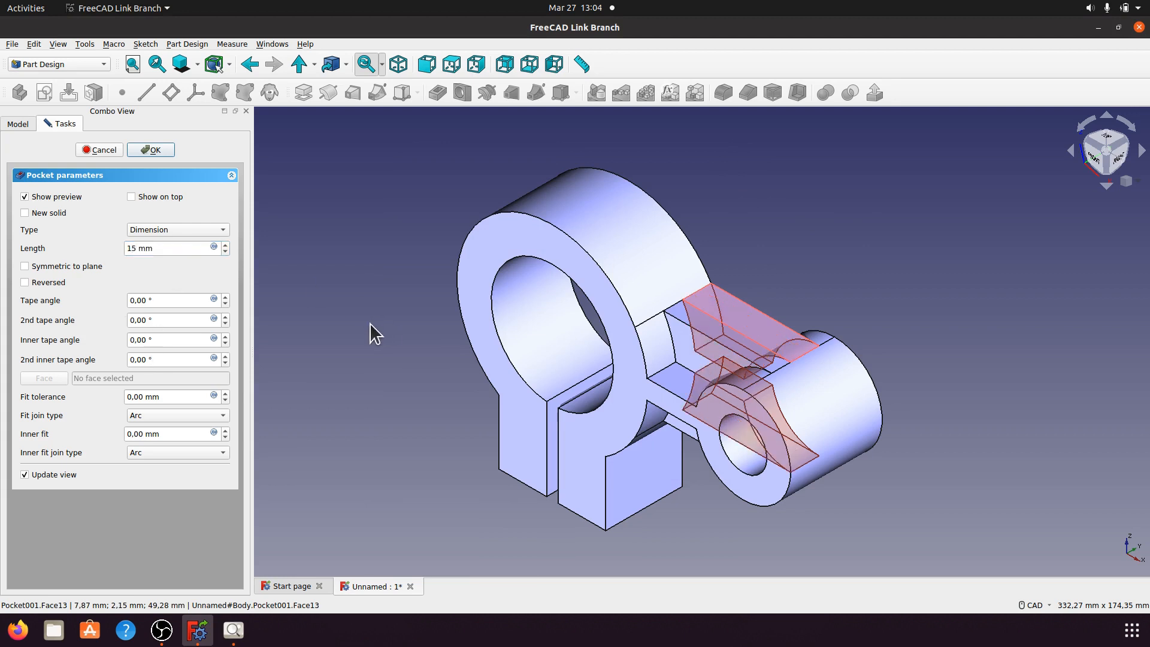
click(157, 150)
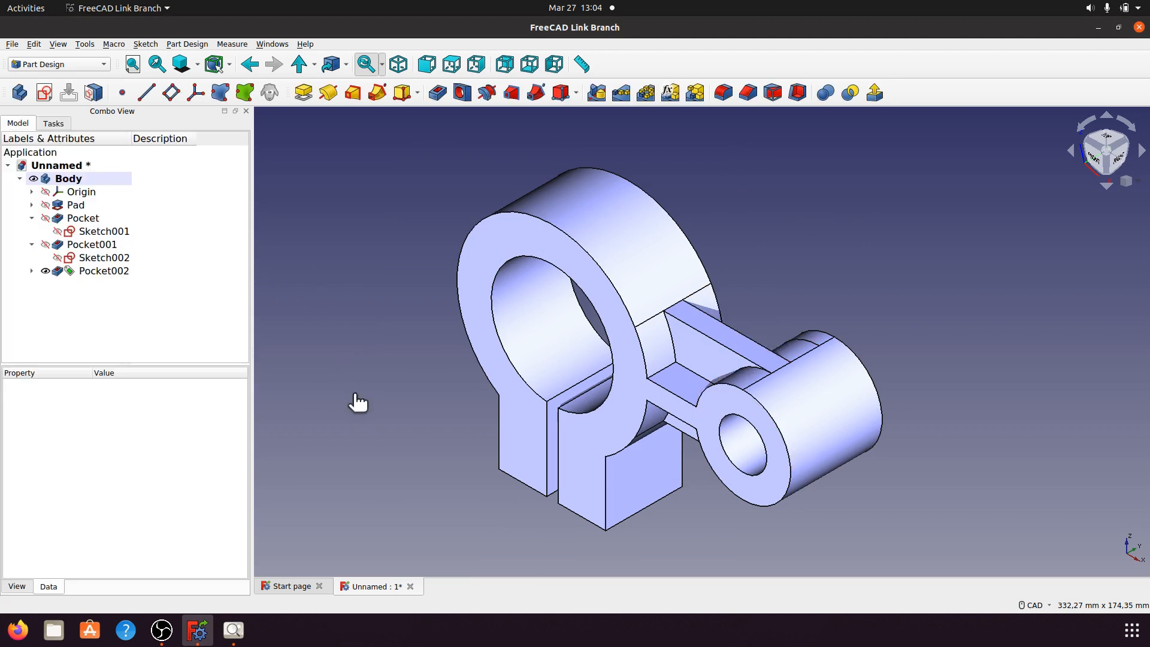
Step: Set Pocket002's Refine property to true and orbit around to inspect the channel
middle_drag(830, 308, 623, 272)
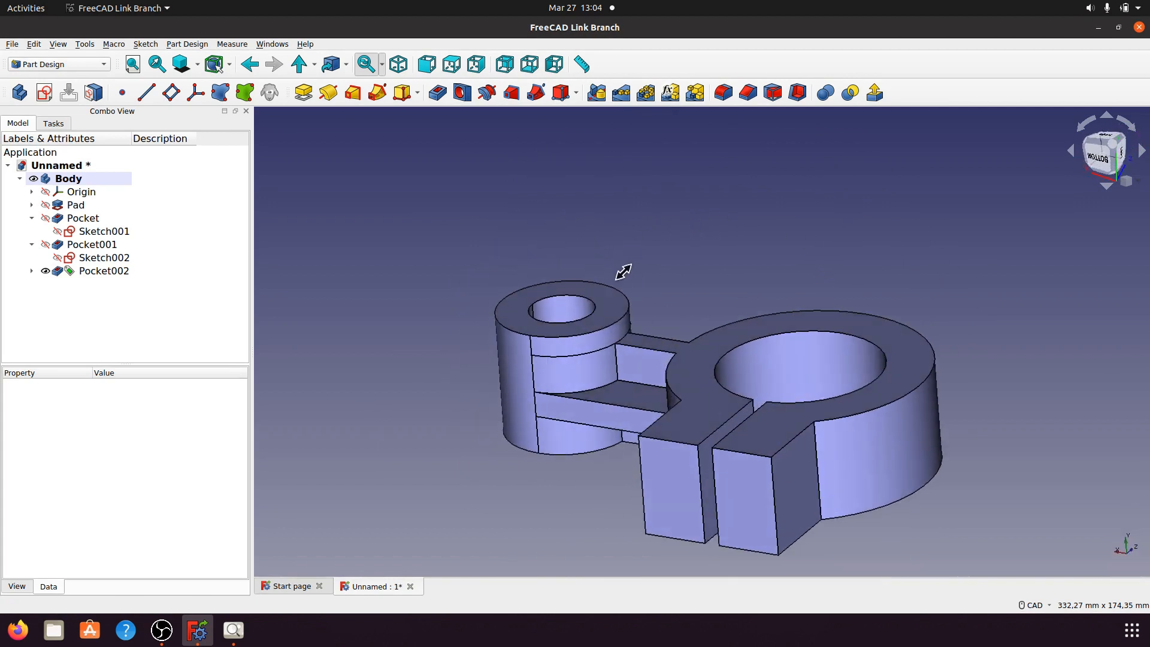
click(70, 272)
scroll(236, 448, down, 2)
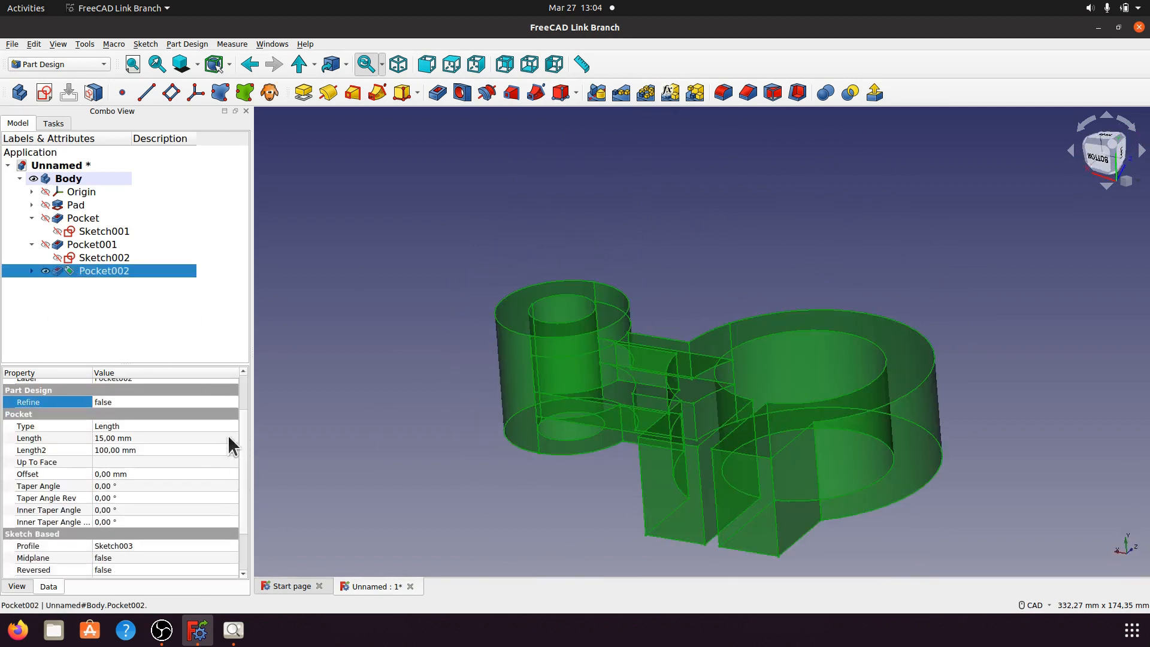
click(225, 402)
click(233, 402)
click(199, 417)
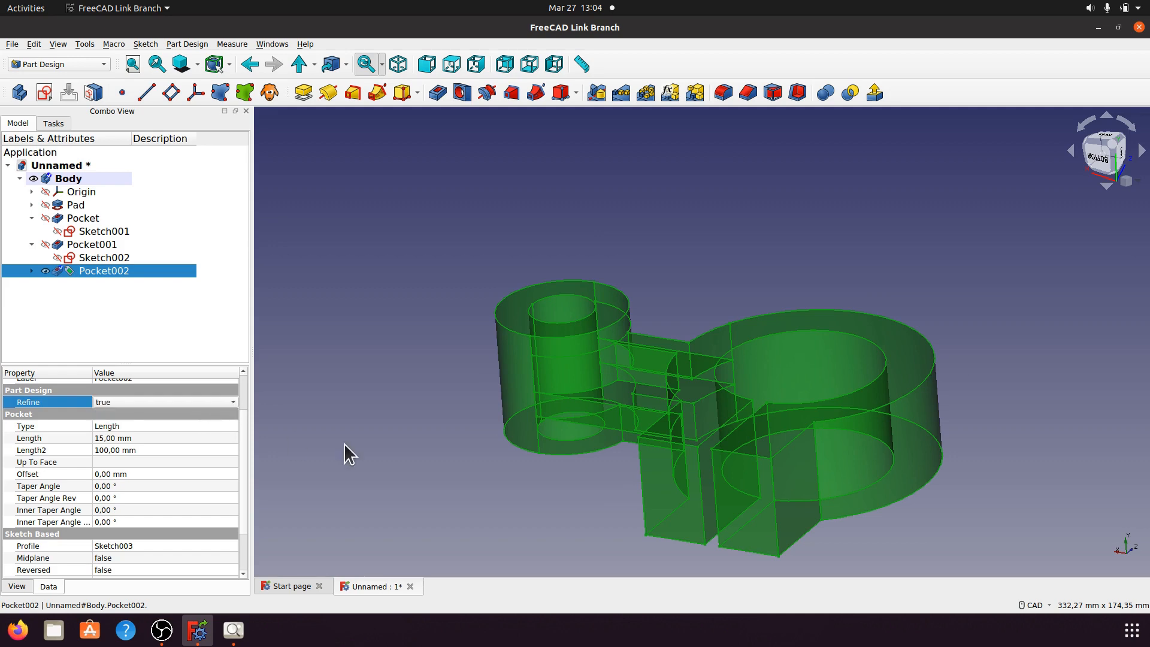
click(419, 421)
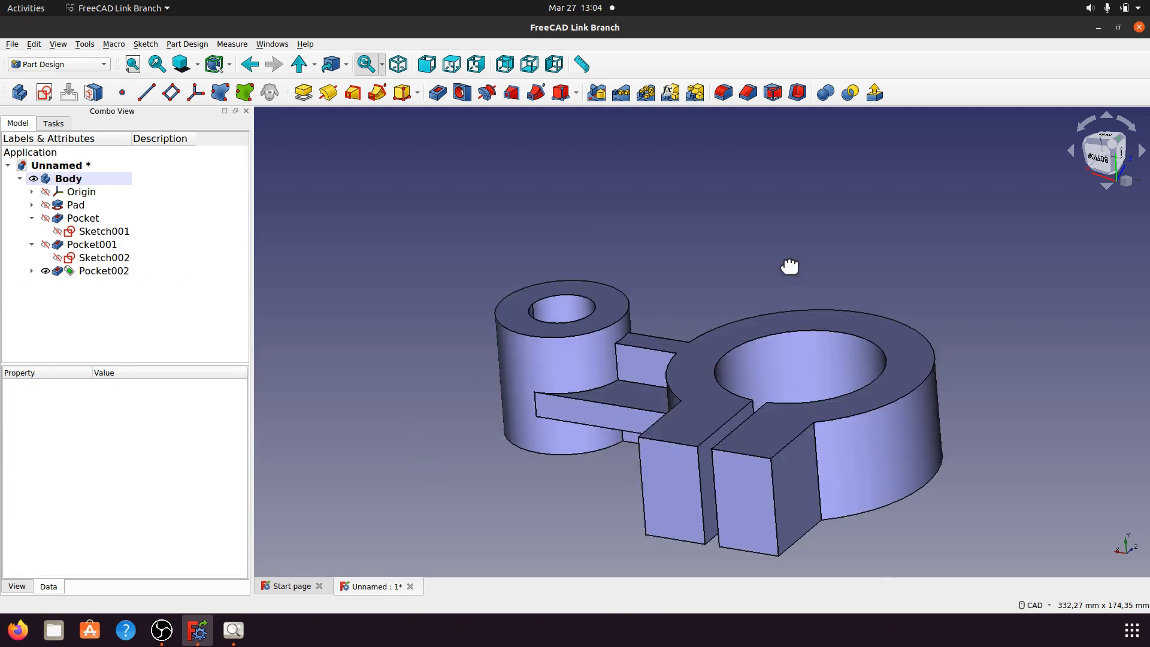
mouse_move(788, 264)
middle_down()
mouse_move(581, 416)
mouse_move(436, 383)
mouse_move(834, 393)
mouse_move(763, 431)
mouse_move(857, 415)
mouse_move(740, 465)
middle_up()
scroll(760, 449, up, 3)
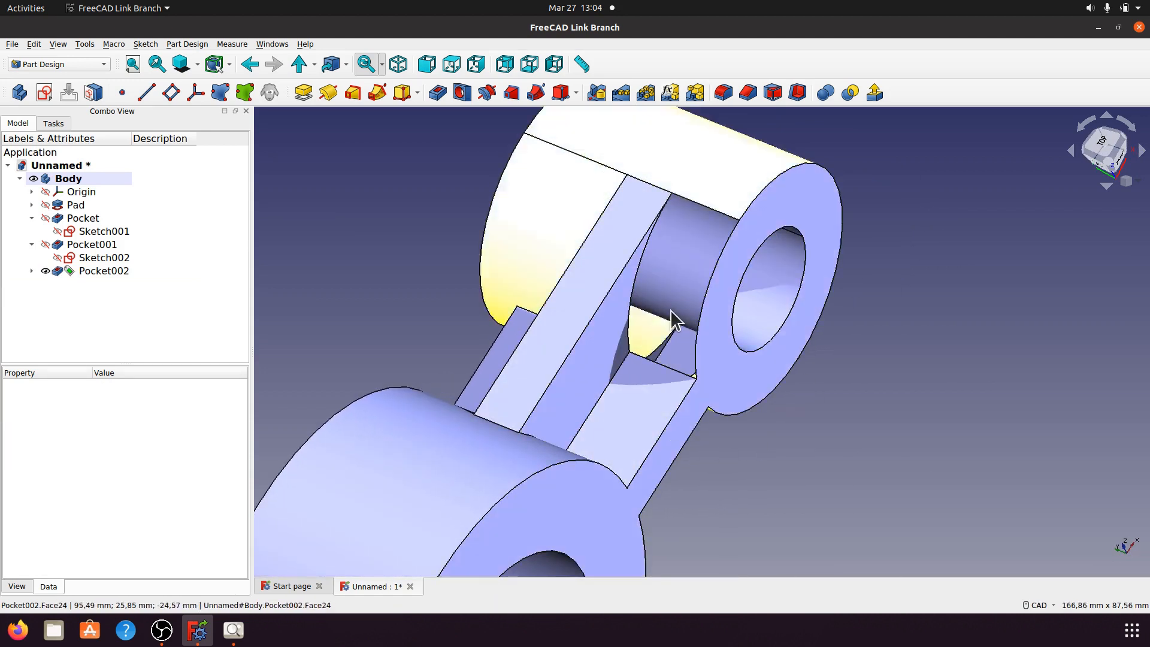
middle_drag(890, 397, 834, 453)
mouse_move(564, 335)
middle_down()
mouse_move(698, 308)
mouse_move(706, 252)
mouse_move(652, 277)
mouse_move(662, 325)
mouse_move(621, 367)
mouse_move(816, 449)
mouse_move(671, 401)
mouse_move(749, 267)
mouse_move(706, 321)
mouse_move(677, 437)
mouse_move(662, 449)
mouse_move(828, 462)
mouse_move(744, 464)
mouse_move(888, 462)
mouse_move(737, 477)
mouse_move(768, 441)
mouse_move(662, 418)
mouse_move(658, 461)
middle_up()
Step: Set Pocket001's Refine property to true and close the report panel
click(31, 271)
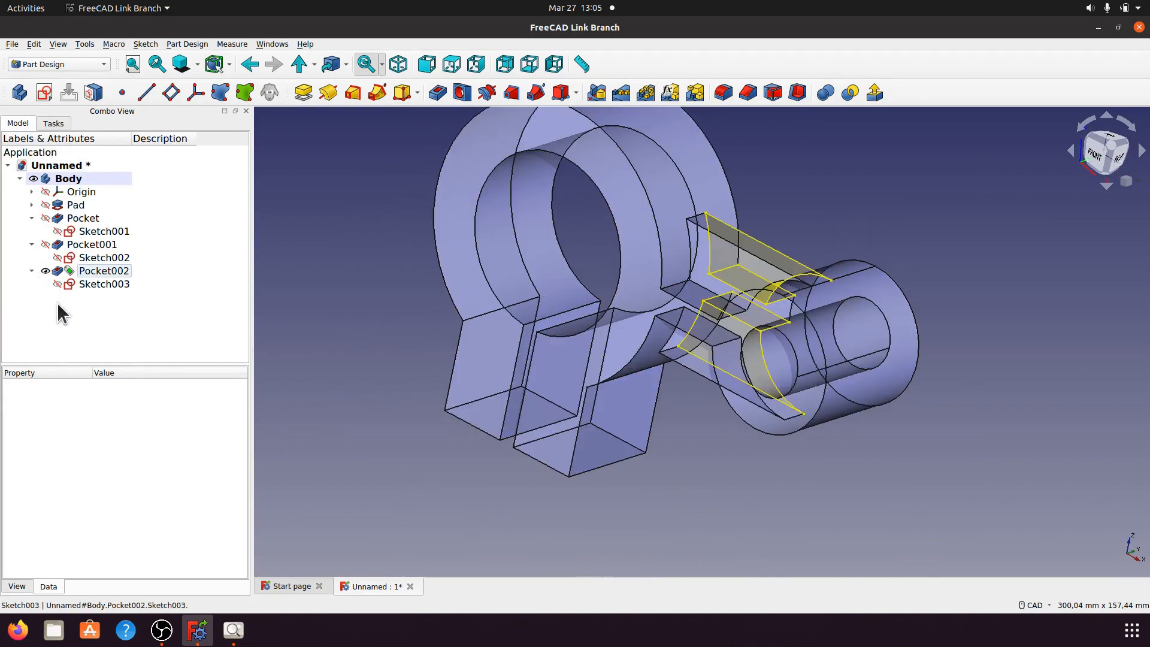
click(96, 244)
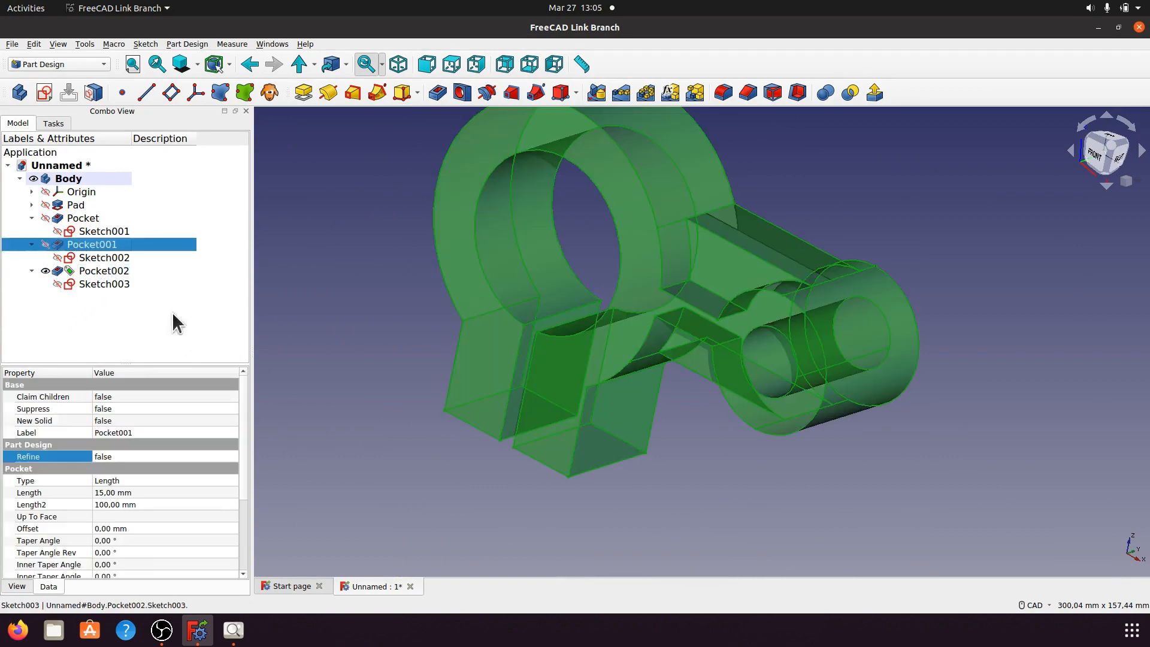
click(213, 454)
click(233, 456)
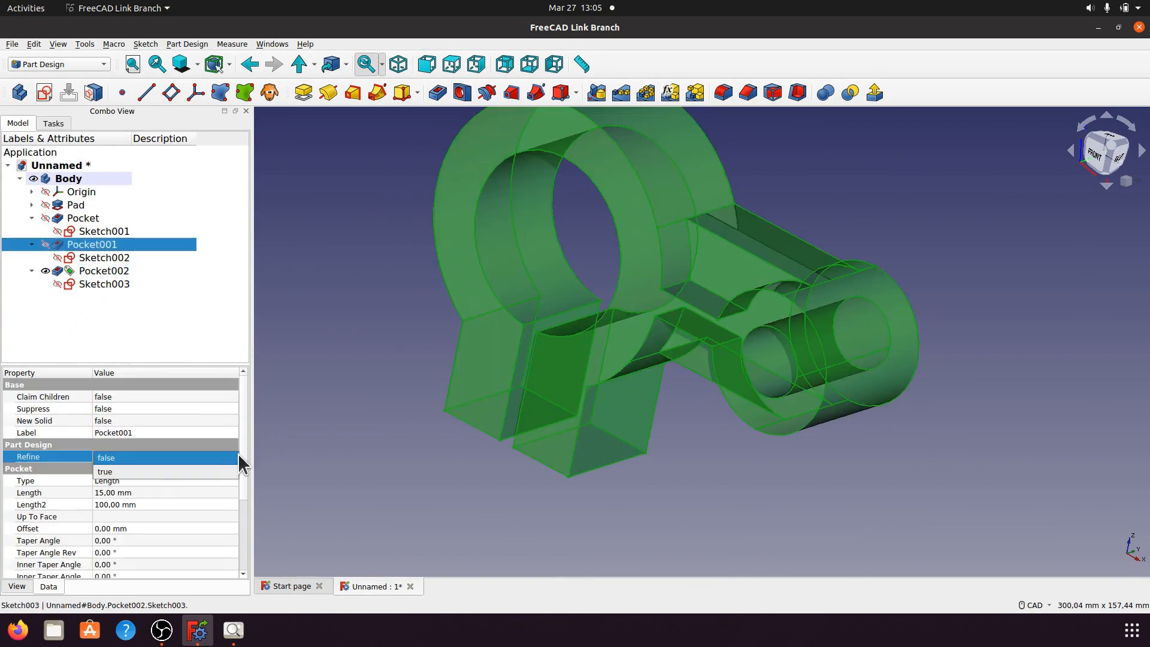
click(192, 470)
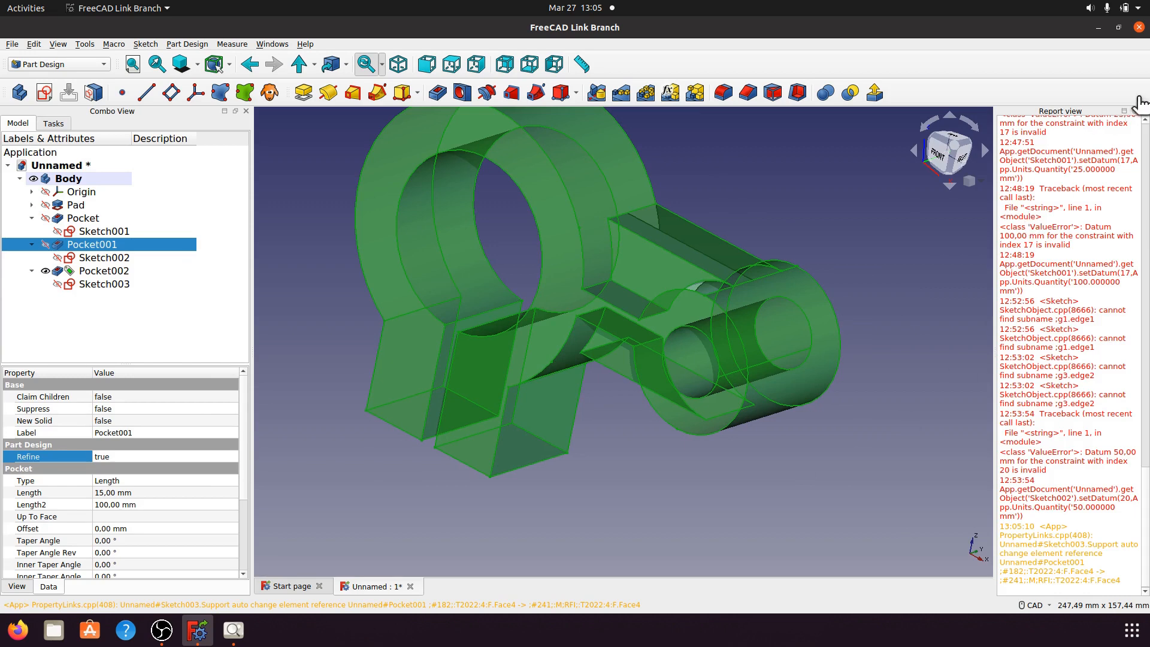
click(1144, 112)
click(844, 462)
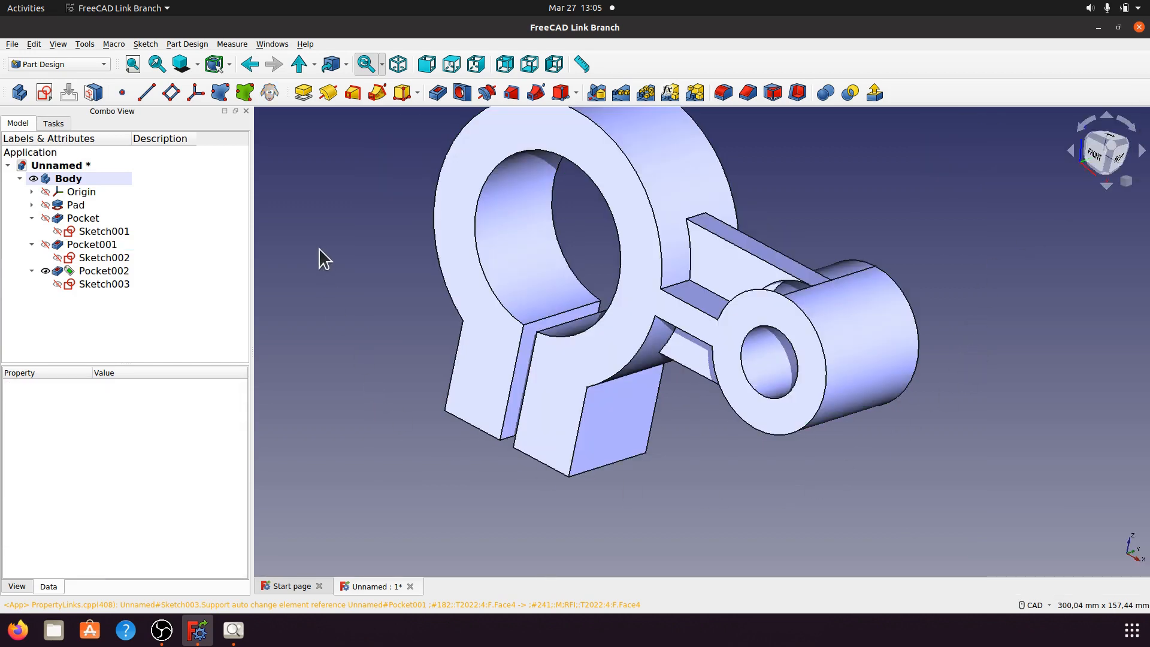
middle_drag(318, 248, 808, 359)
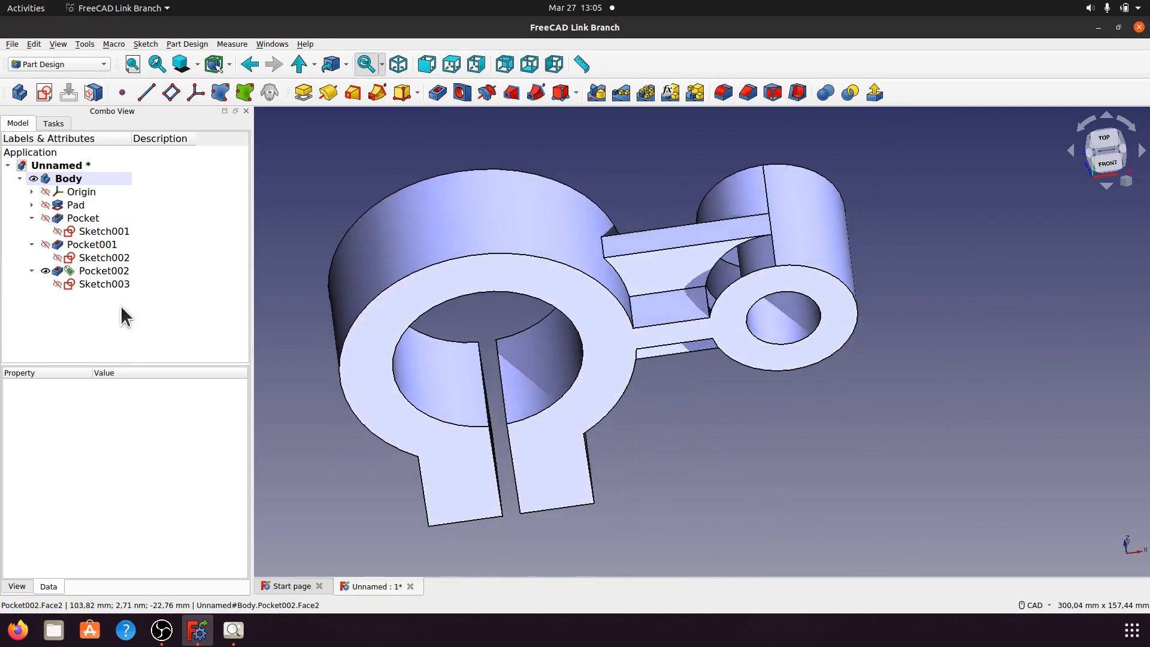
Step: Switch Pocket002's Refine to false and orbit to compare the unrefined cut
click(90, 247)
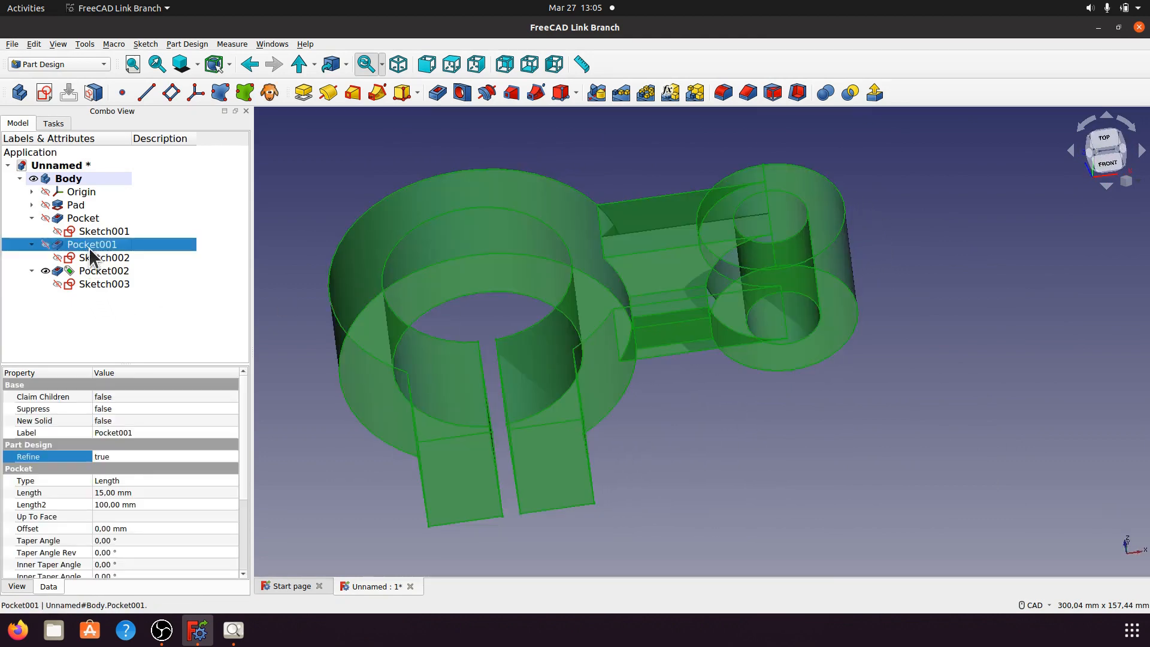
click(106, 272)
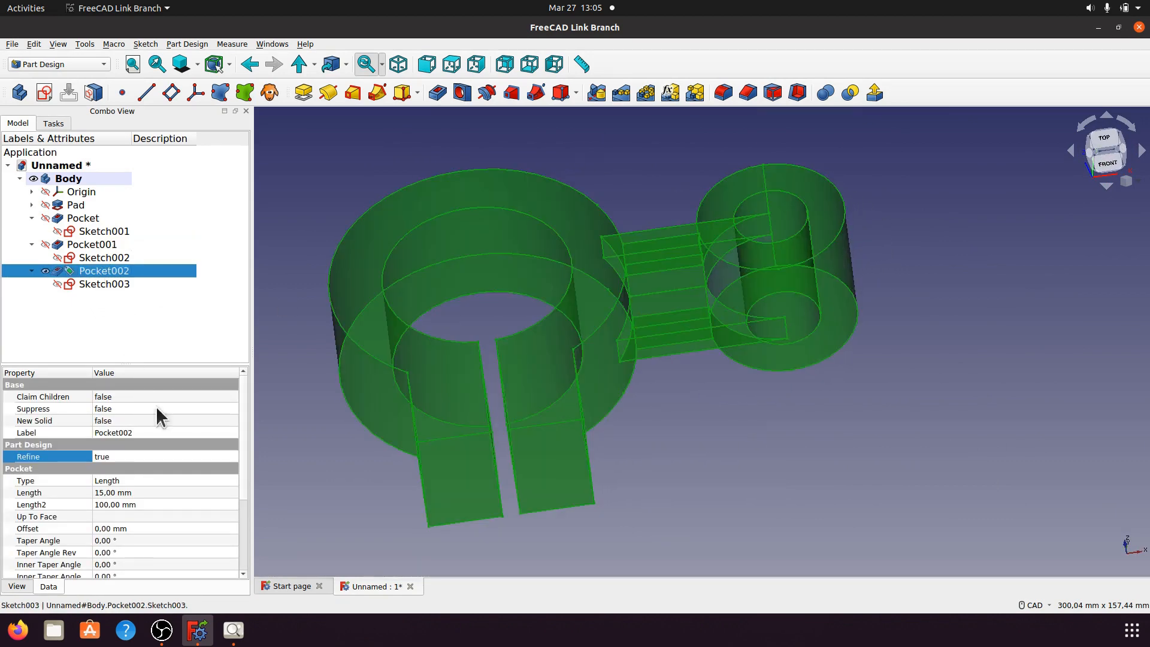
click(221, 458)
click(232, 462)
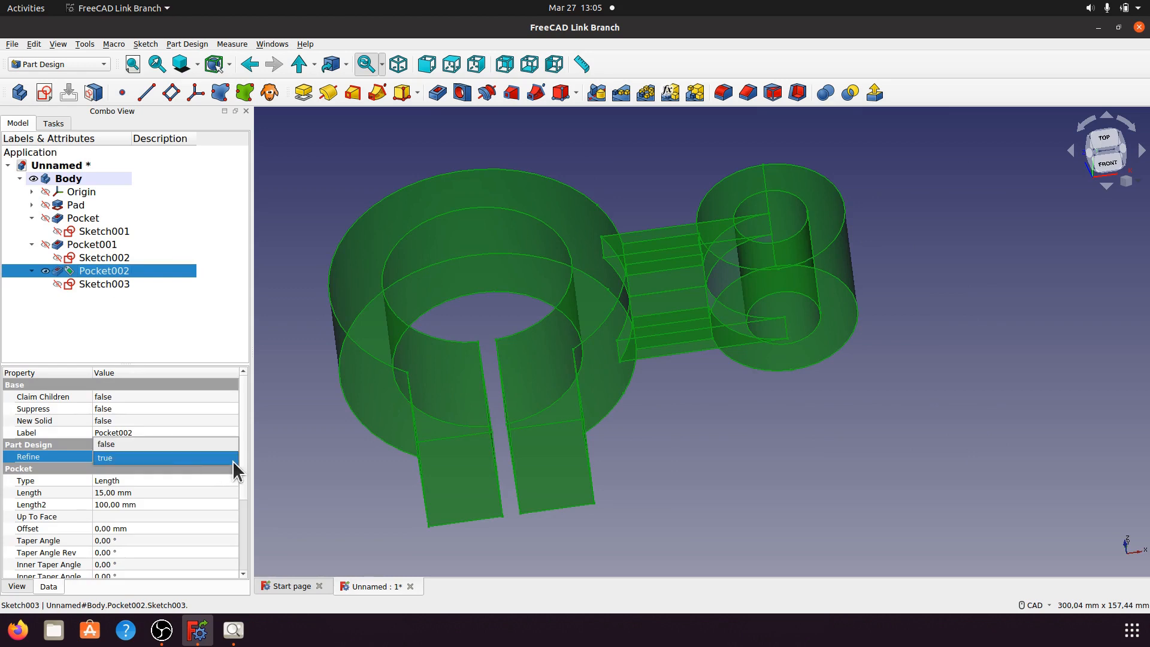
click(199, 443)
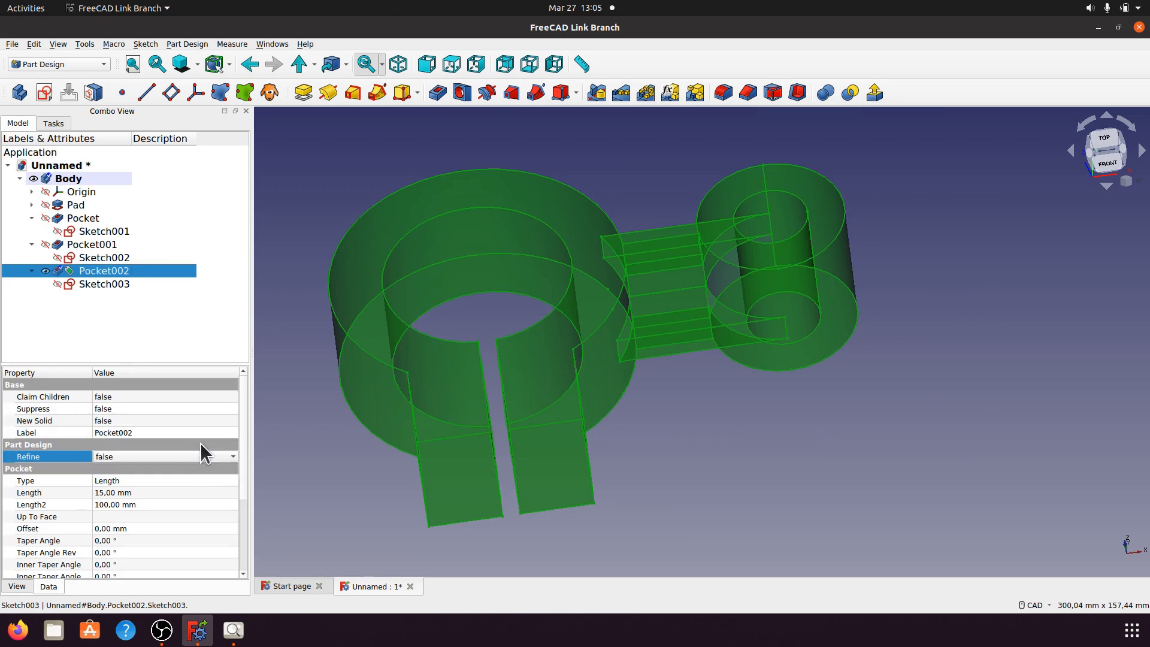
click(321, 476)
middle_drag(616, 436, 652, 416)
middle_drag(653, 211, 749, 268)
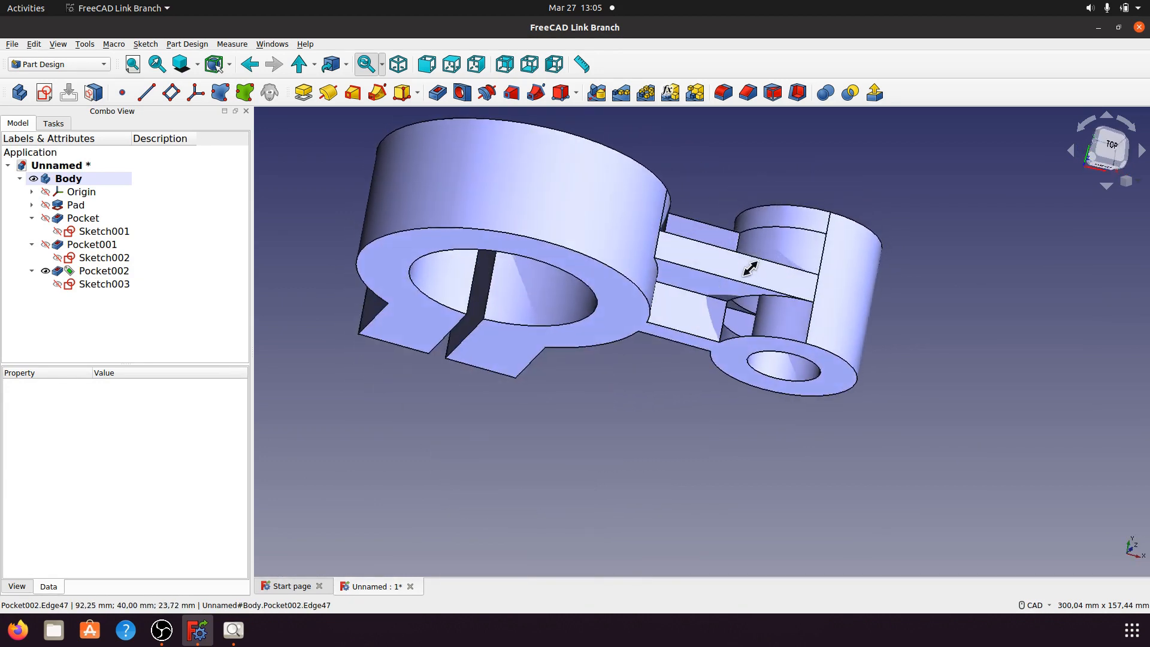
Step: Restore Pocket002's Refine to true, view the whole part, and collapse the Body's feature list
click(109, 271)
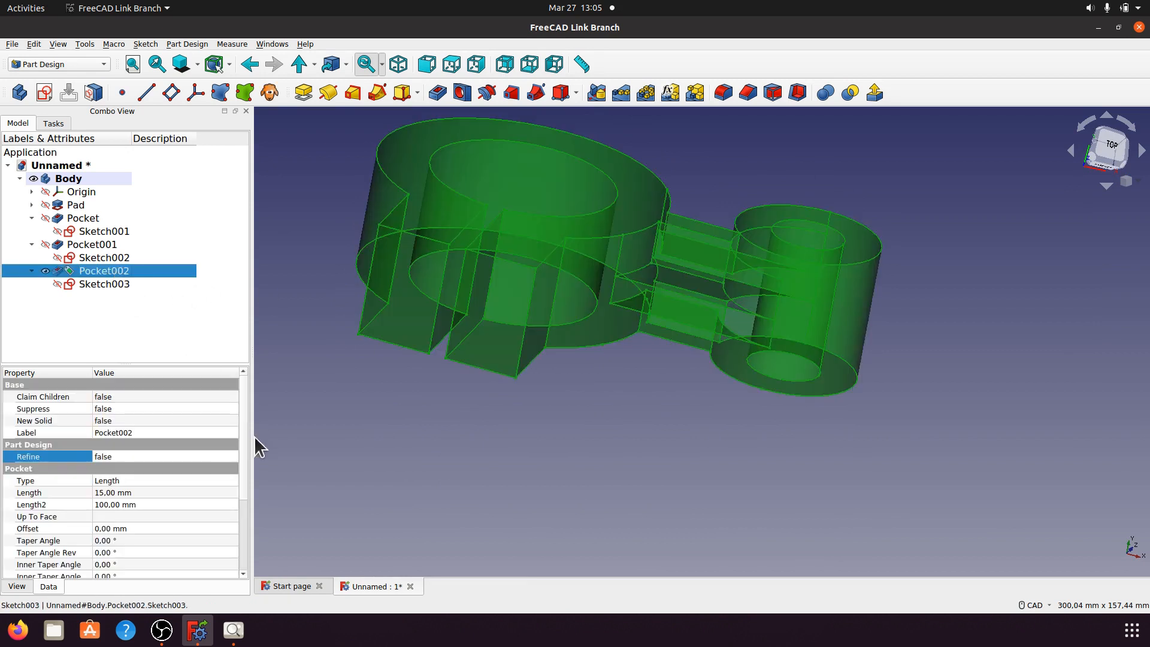
click(223, 455)
click(235, 459)
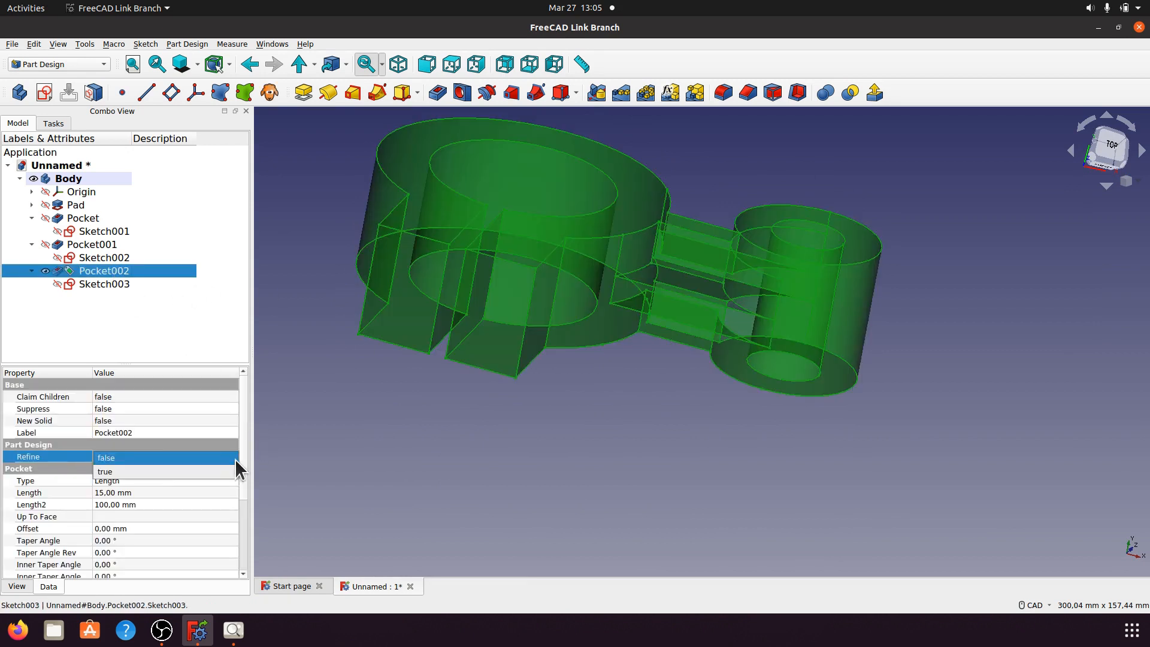
click(212, 479)
click(362, 466)
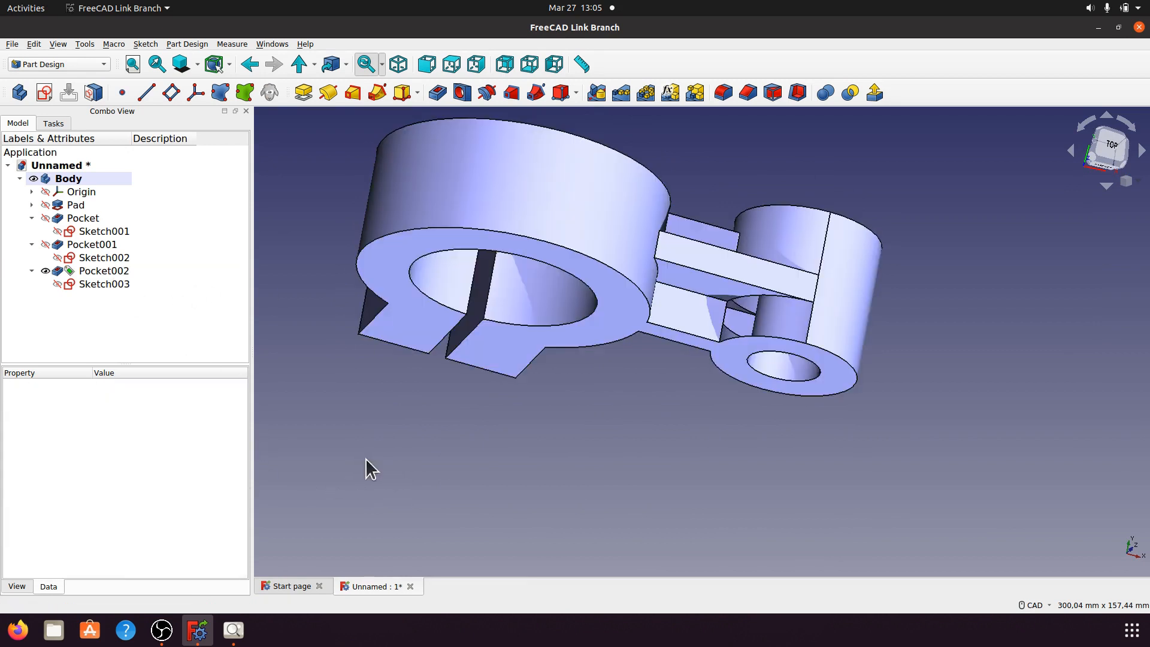
scroll(502, 448, up, 2)
middle_drag(501, 449, 508, 476)
middle_drag(672, 425, 603, 350)
click(19, 179)
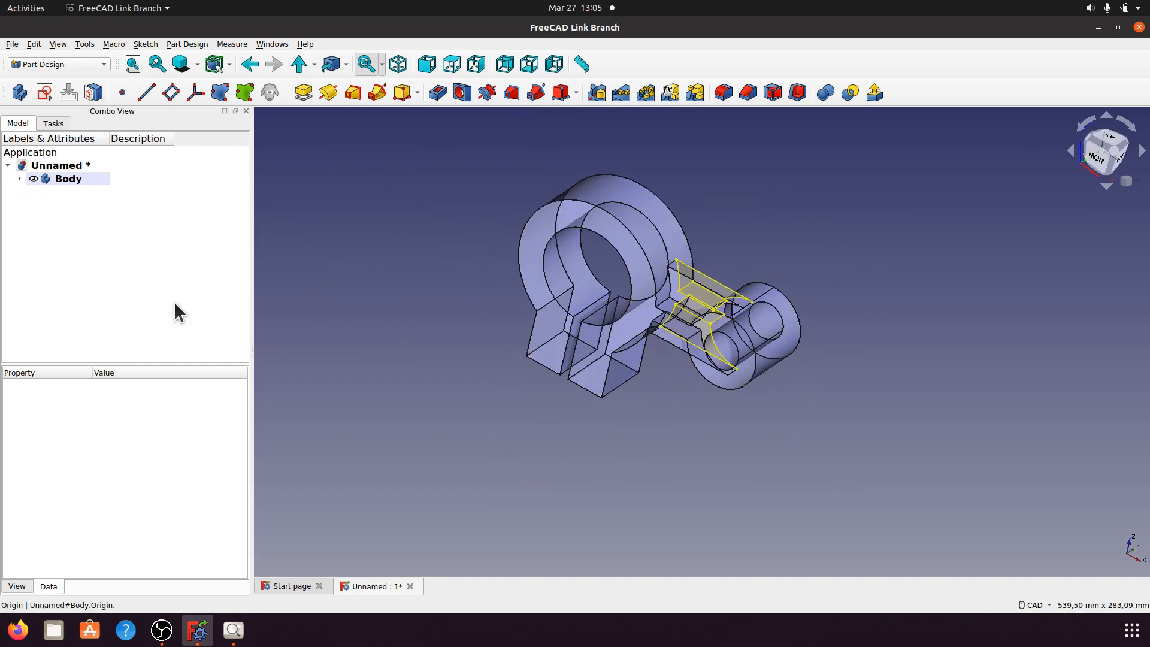
click(399, 65)
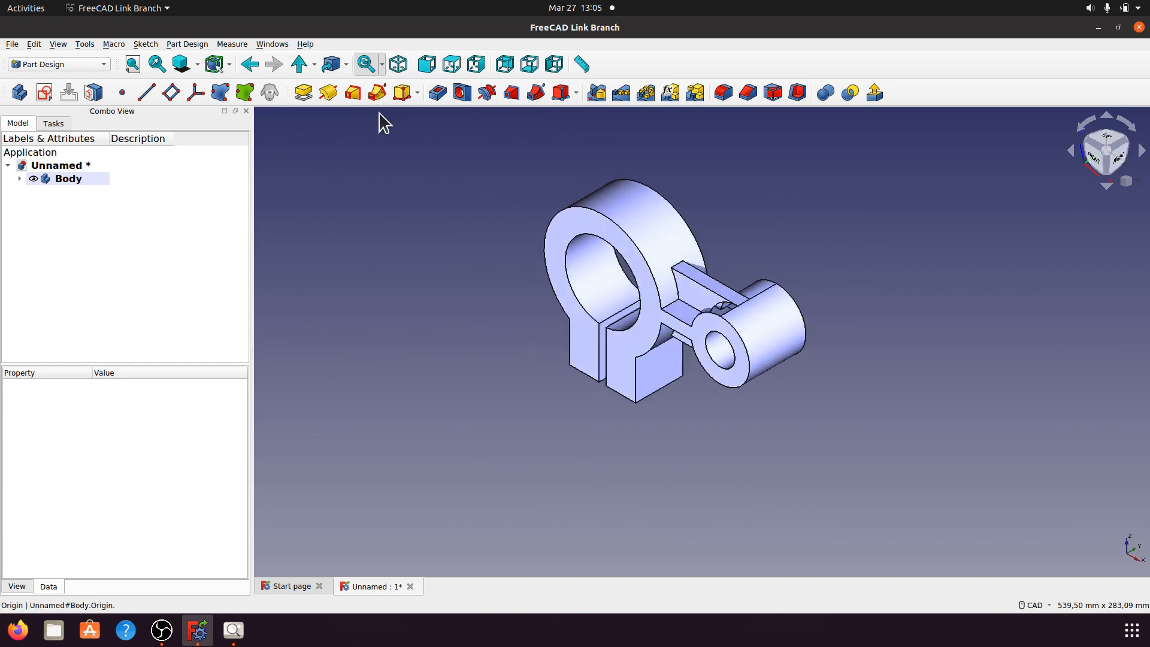
middle_drag(437, 296, 370, 322)
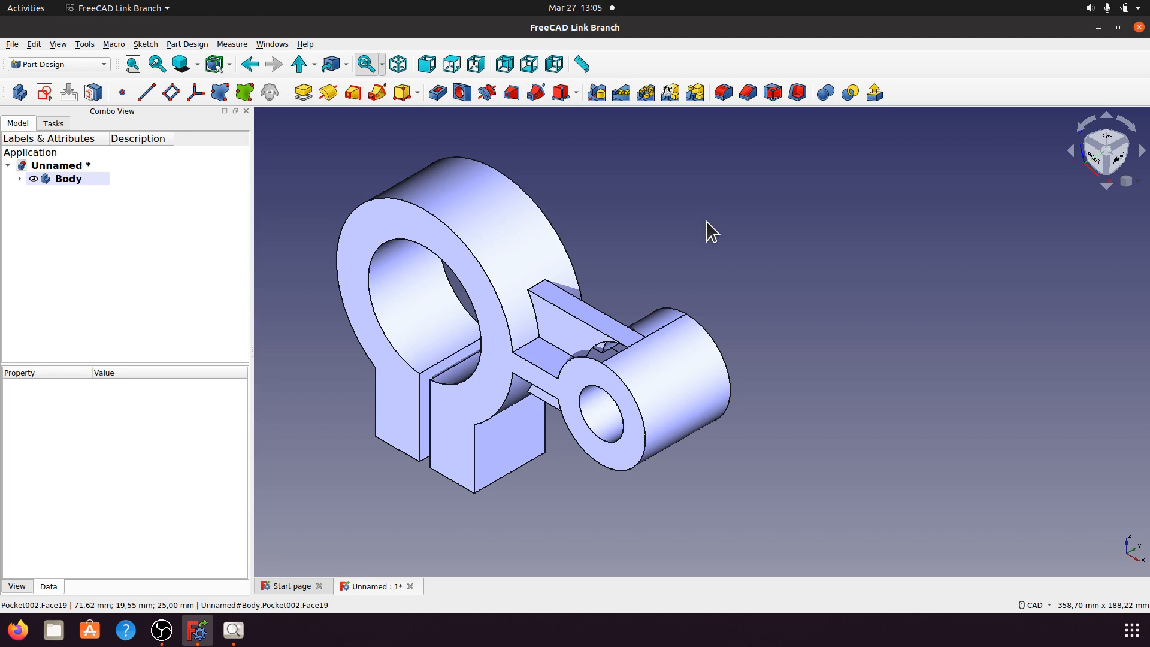
middle_drag(834, 403, 336, 599)
click(233, 629)
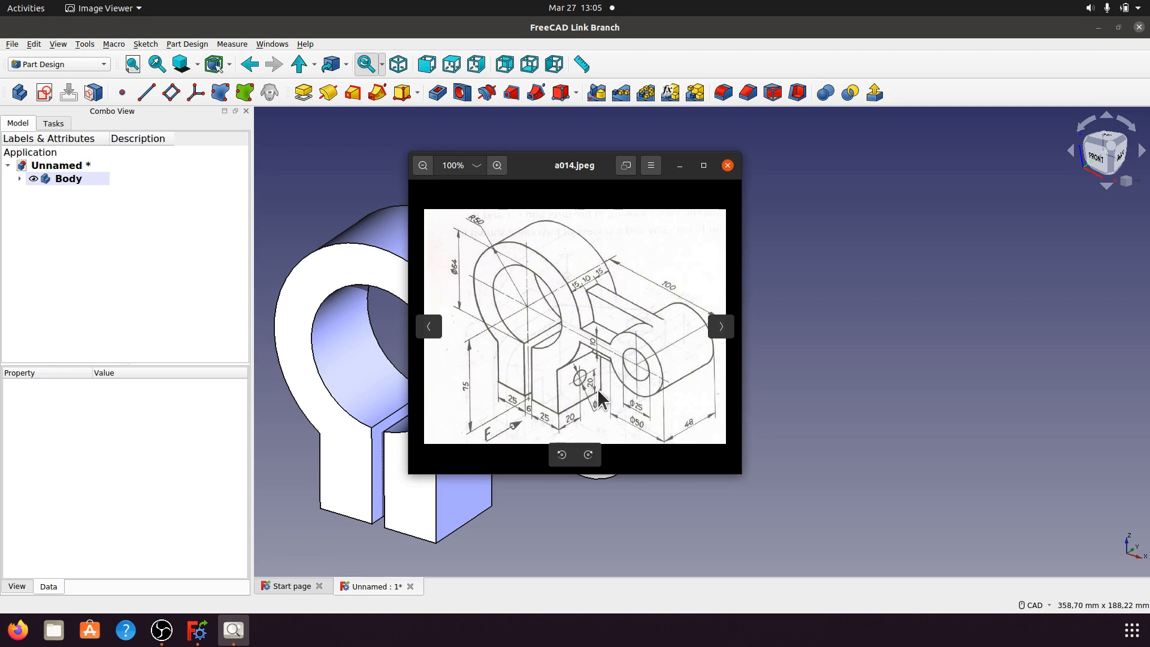
click(679, 165)
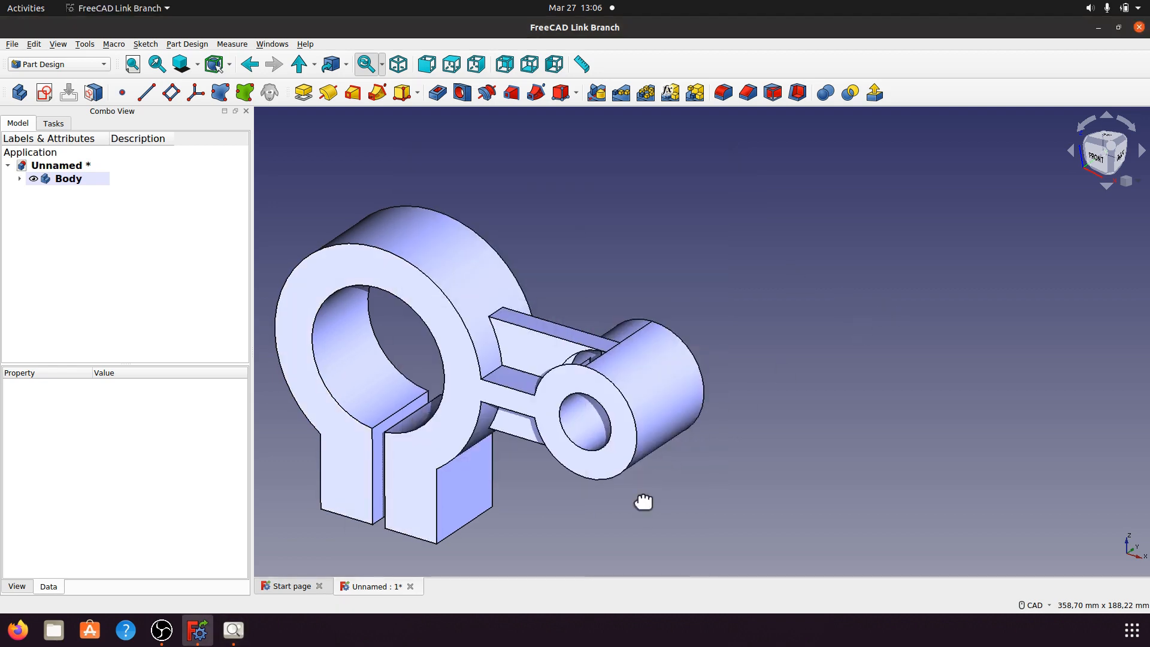
scroll(756, 446, up, 3)
middle_drag(756, 446, 693, 437)
Step: Start a sketch on the lug block face and draw a circle for the cross hole
click(606, 436)
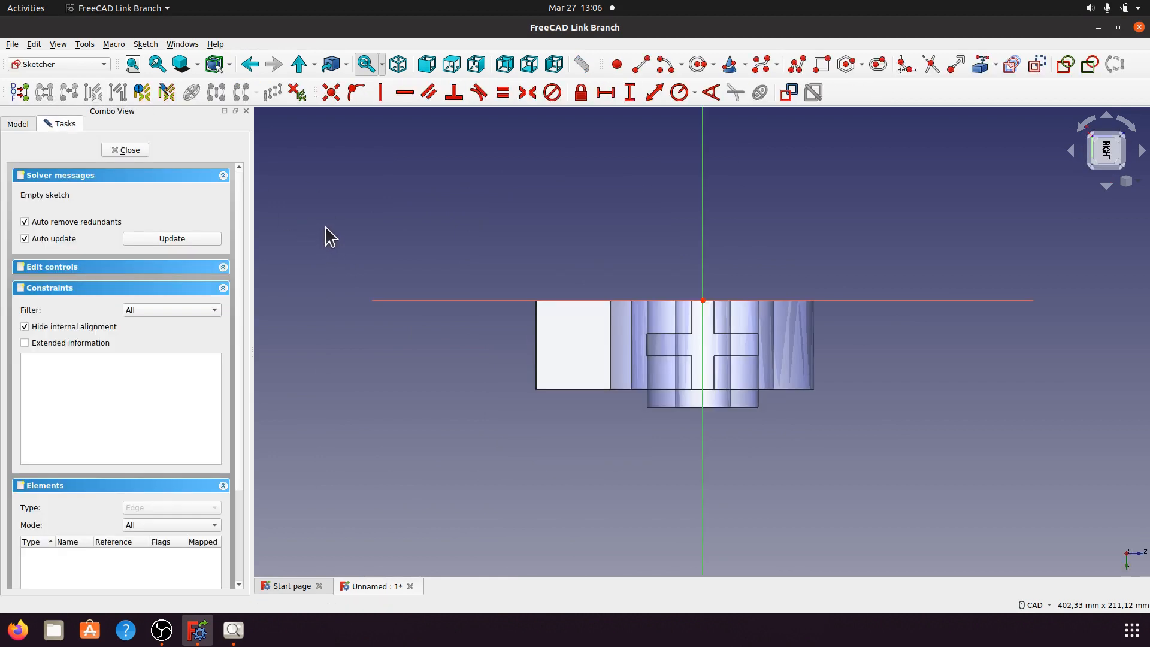
click(698, 65)
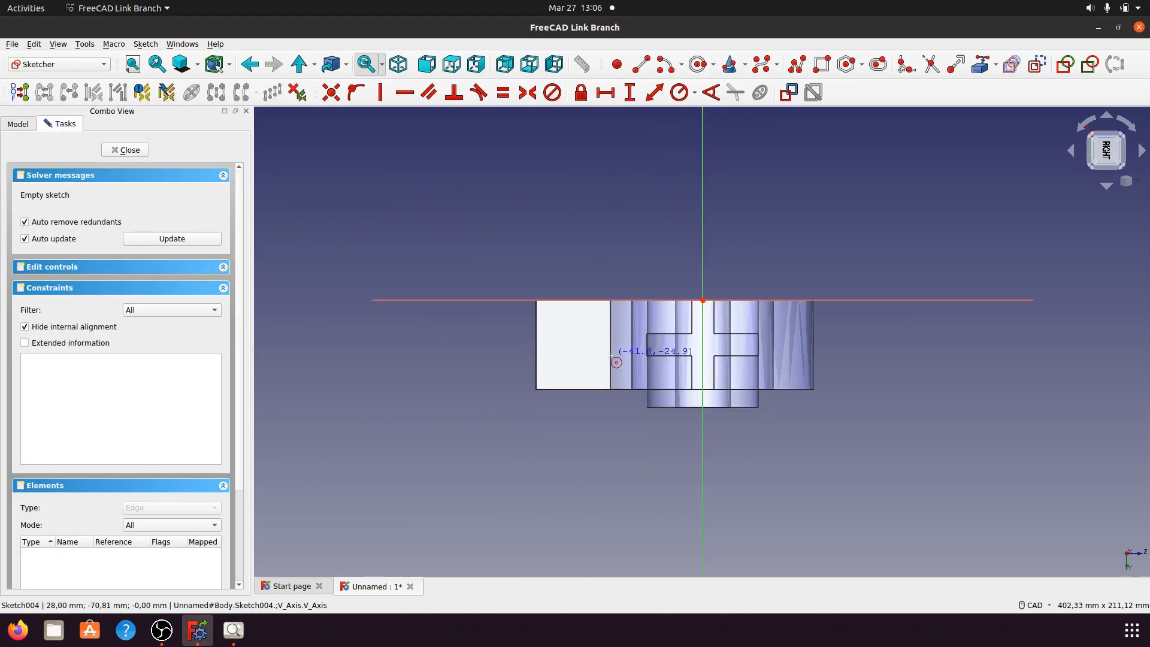
click(575, 345)
click(590, 355)
Step: Check the circle's placement in 3D and bring up the a014.jpeg reference drawing
scroll(521, 383, up, 4)
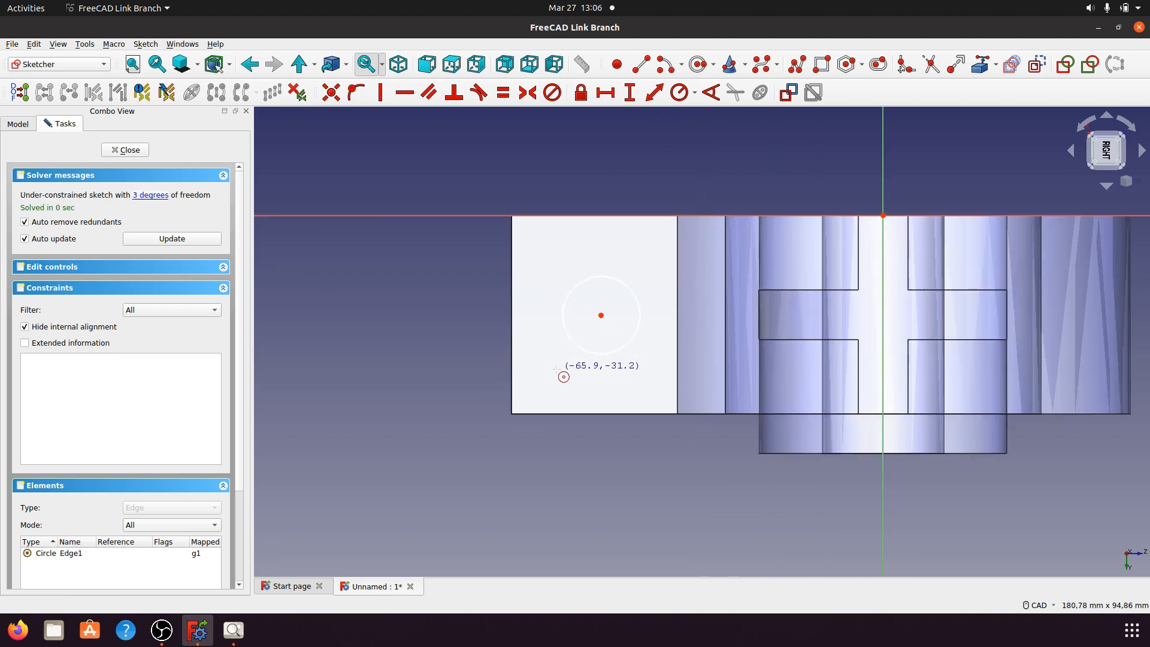
middle_drag(606, 211, 620, 249)
middle_drag(607, 366, 665, 436)
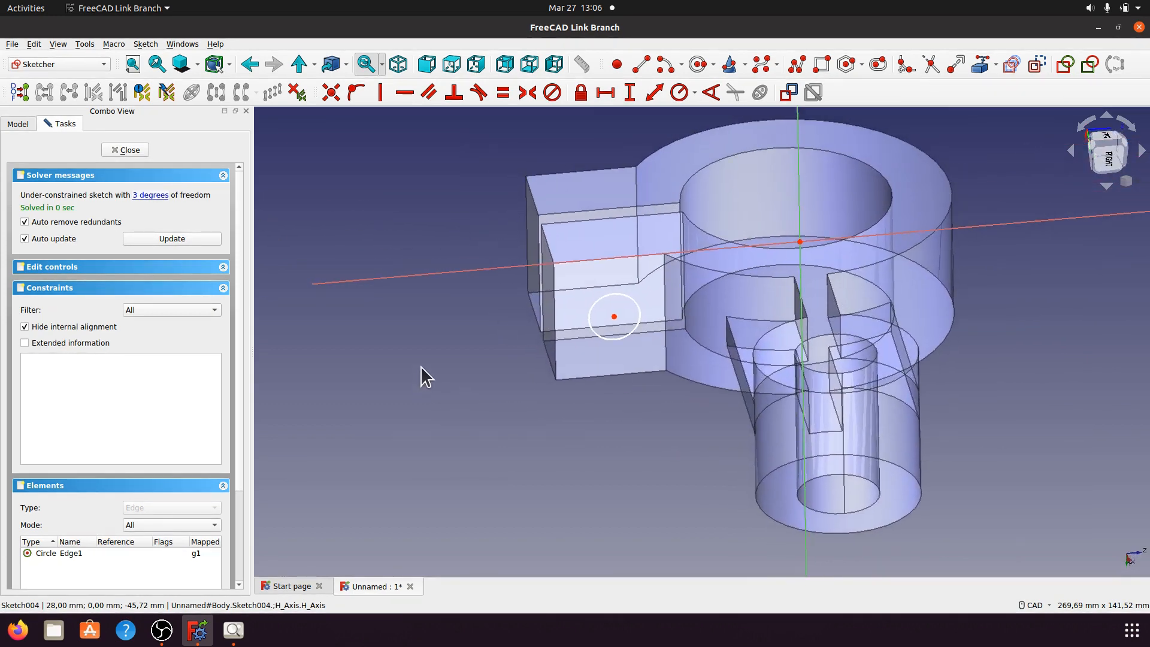
click(233, 629)
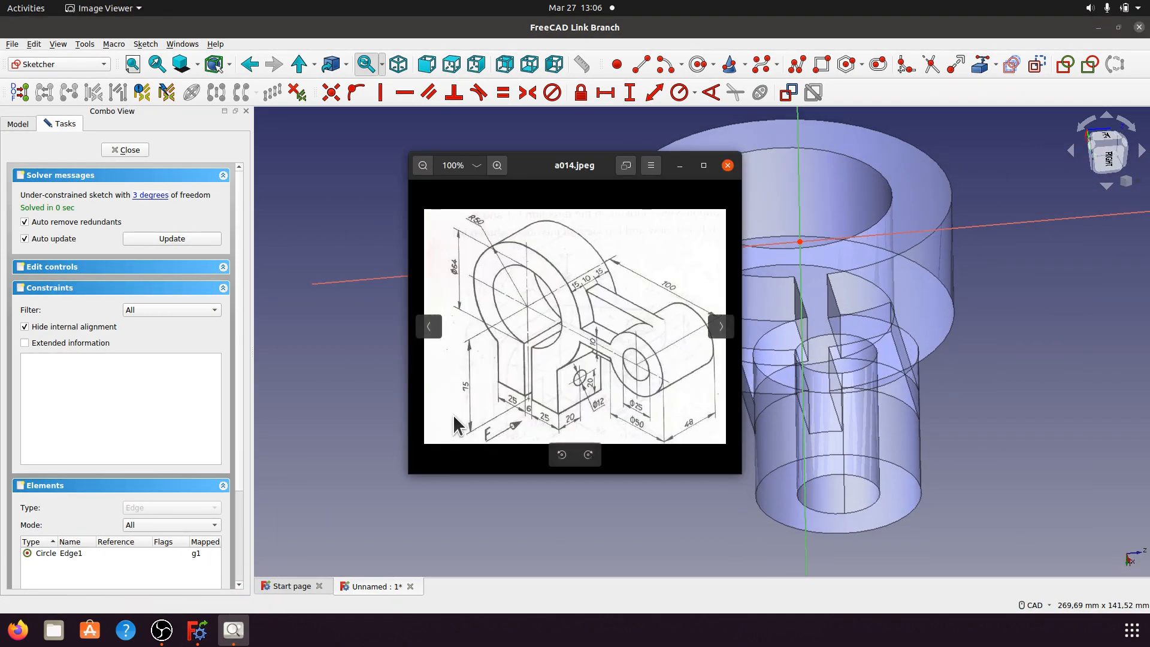
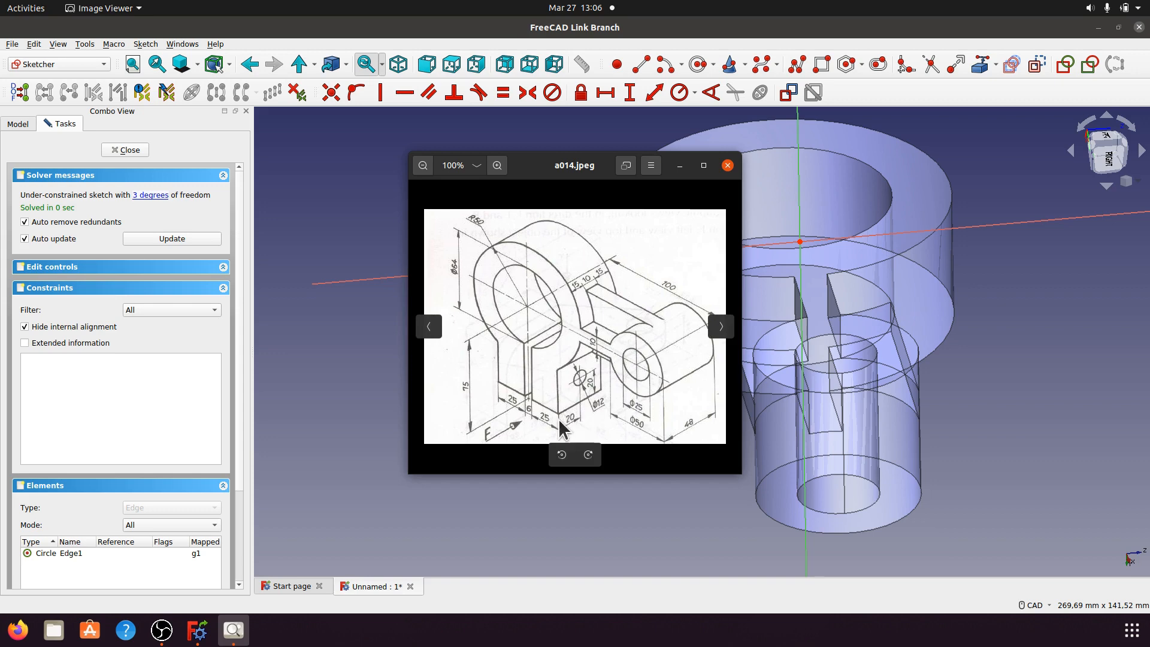
Step: Hide the reference drawing and import the lug's vertical edge as external geometry
click(680, 166)
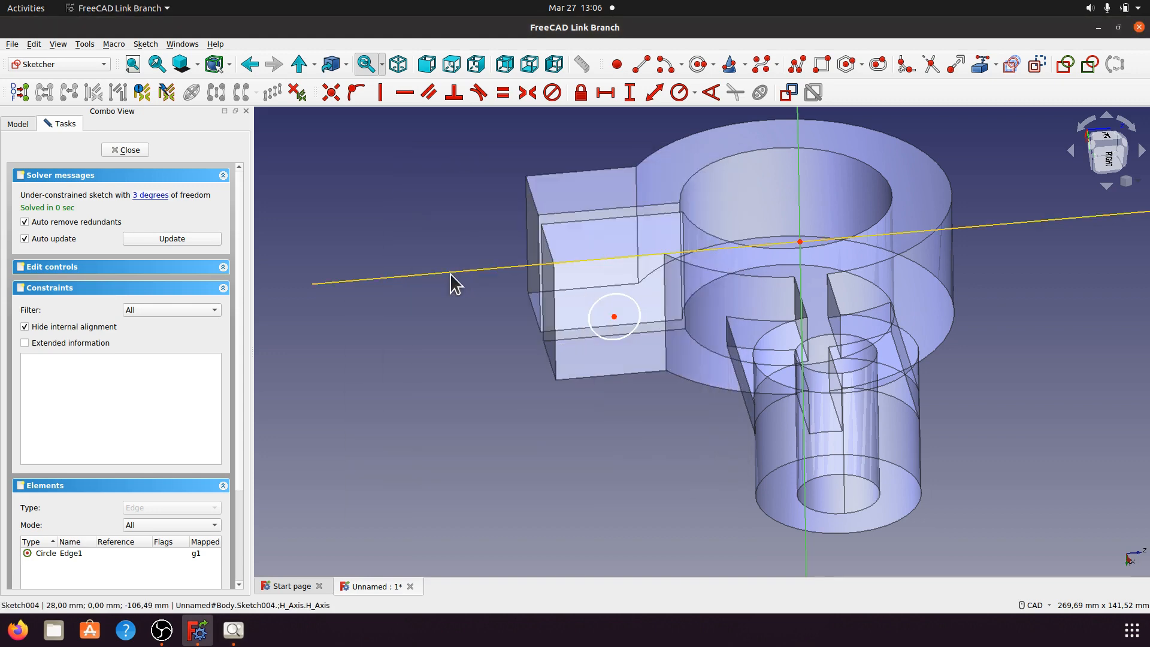
click(980, 64)
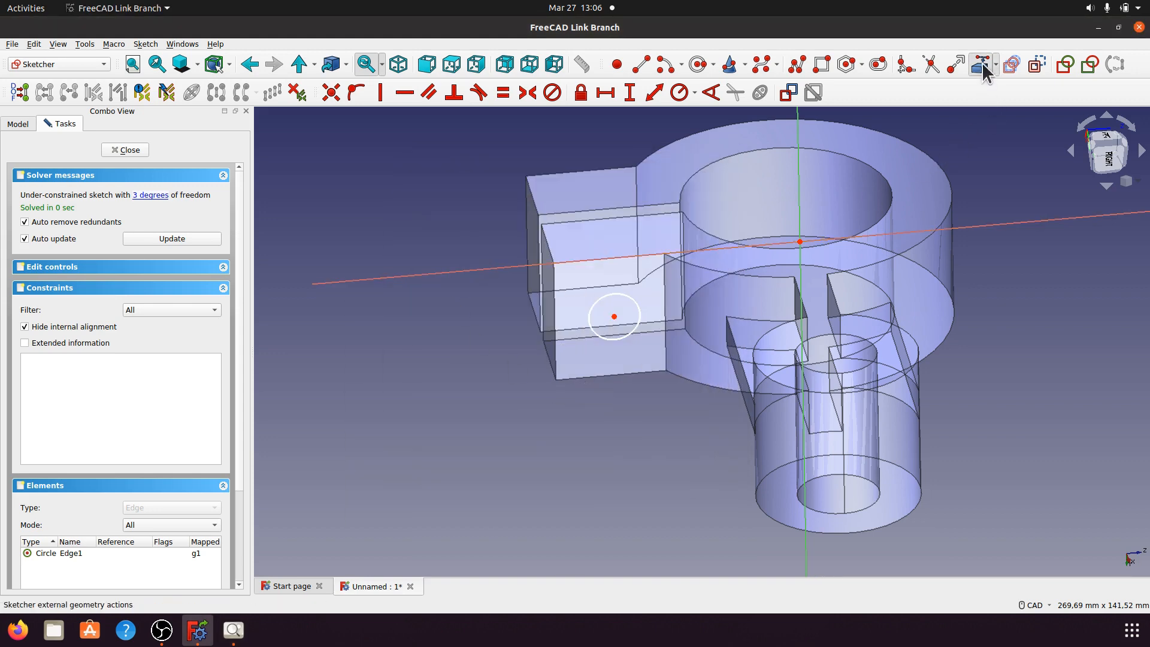
click(555, 366)
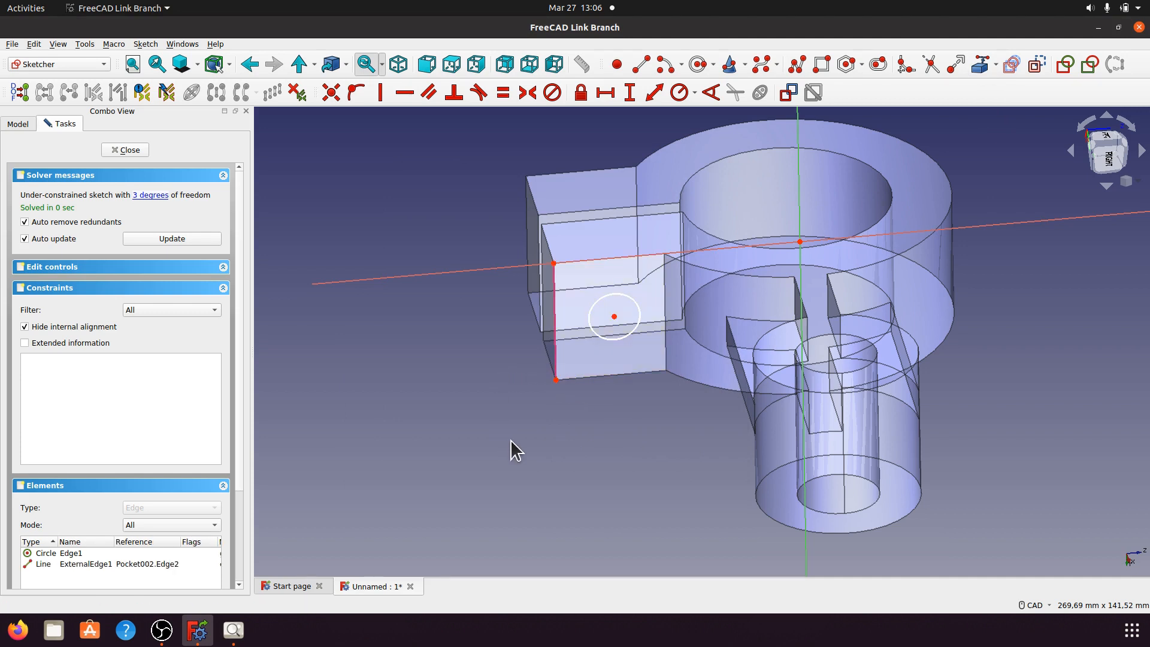
Step: Constrain the circle centre 20 mm vertically from the lower end of the lug edge
click(556, 379)
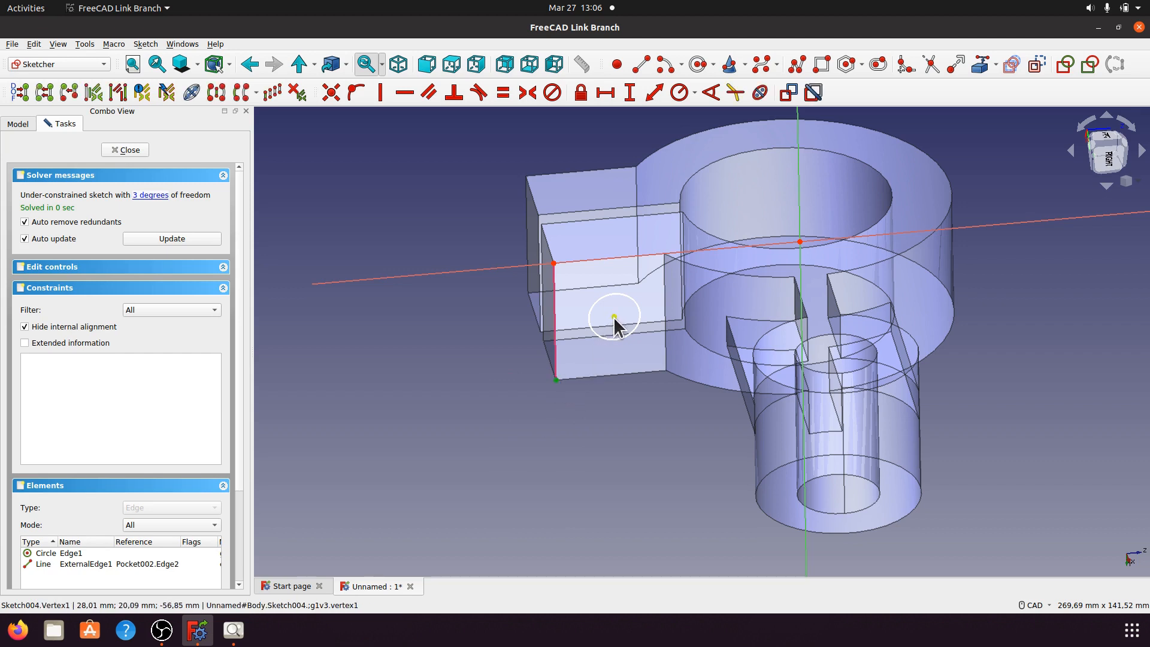
click(614, 316)
click(629, 94)
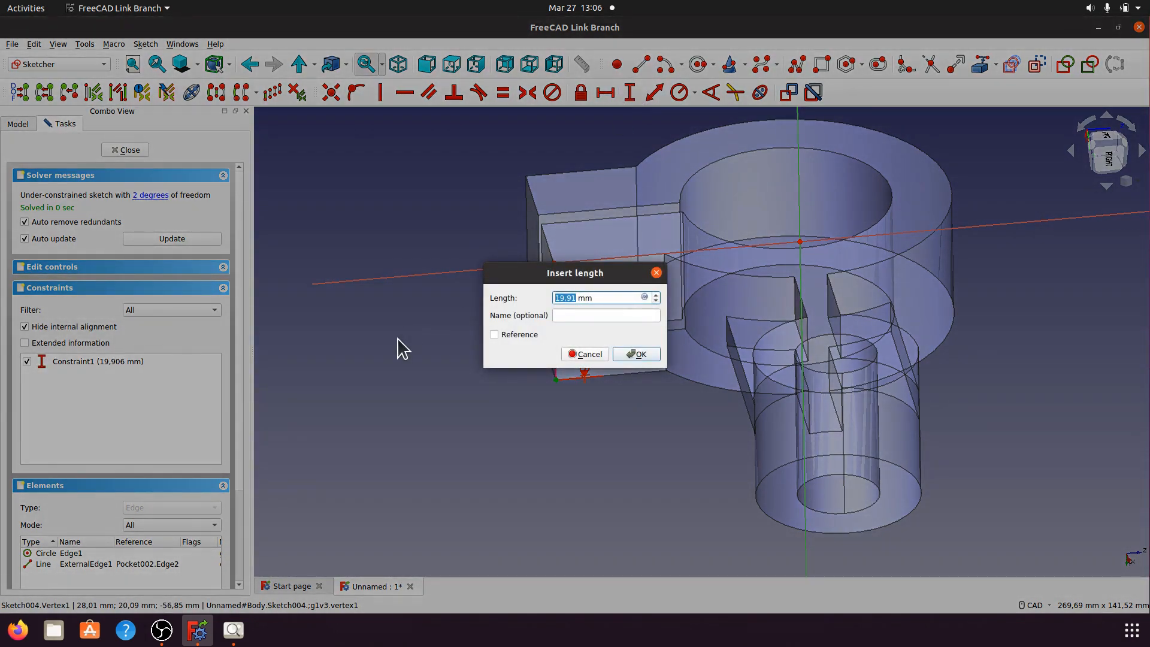
text(20)
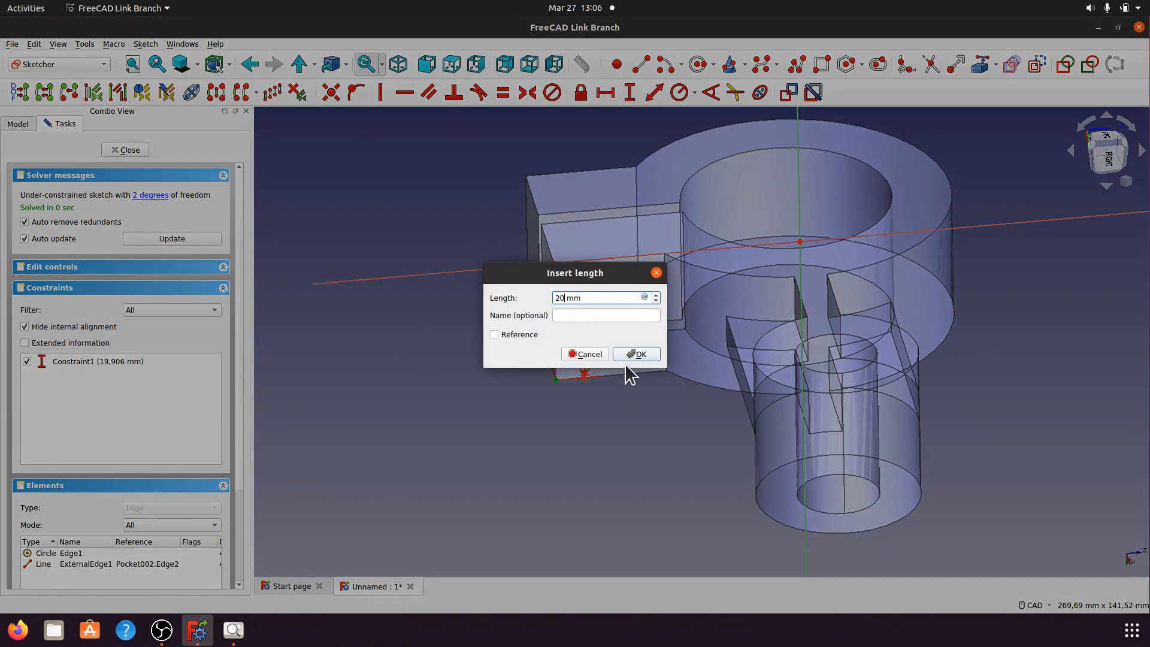
click(634, 355)
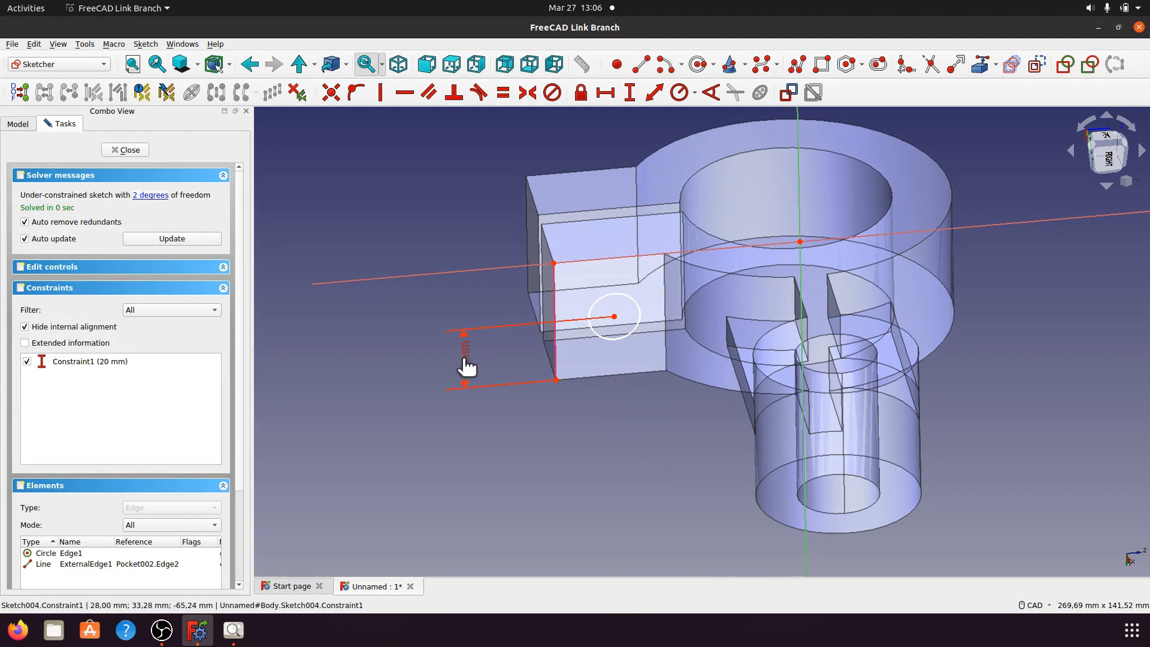
Step: Add a 20 mm horizontal distance from the lug edge to the circle centre and check the drawing
click(556, 368)
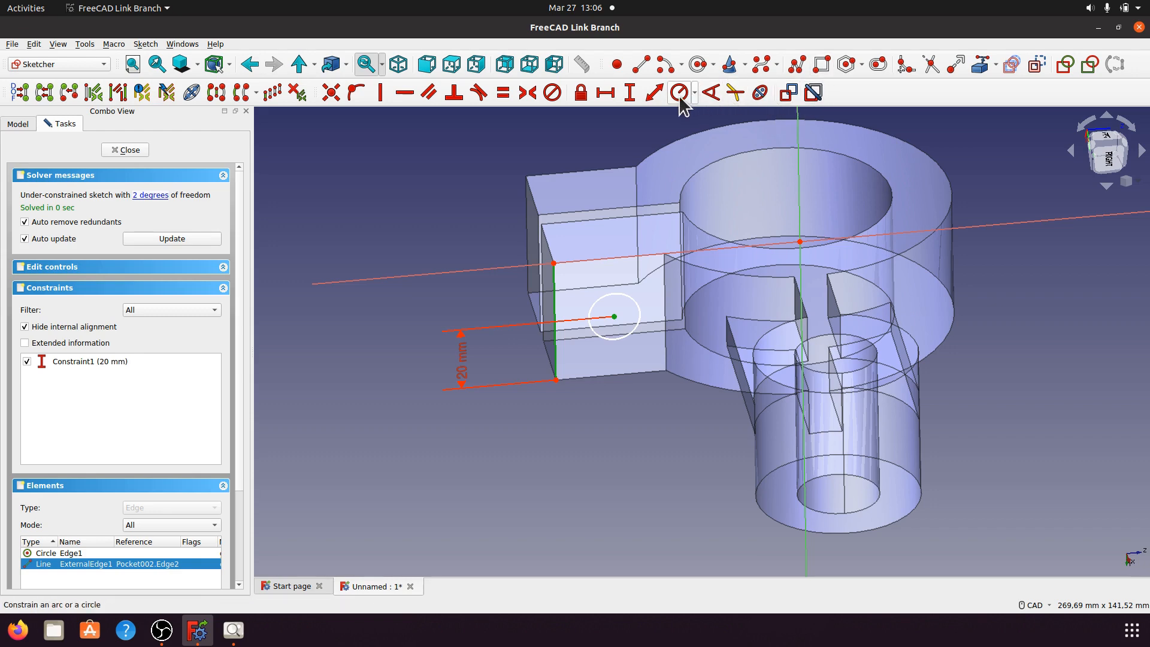
click(654, 92)
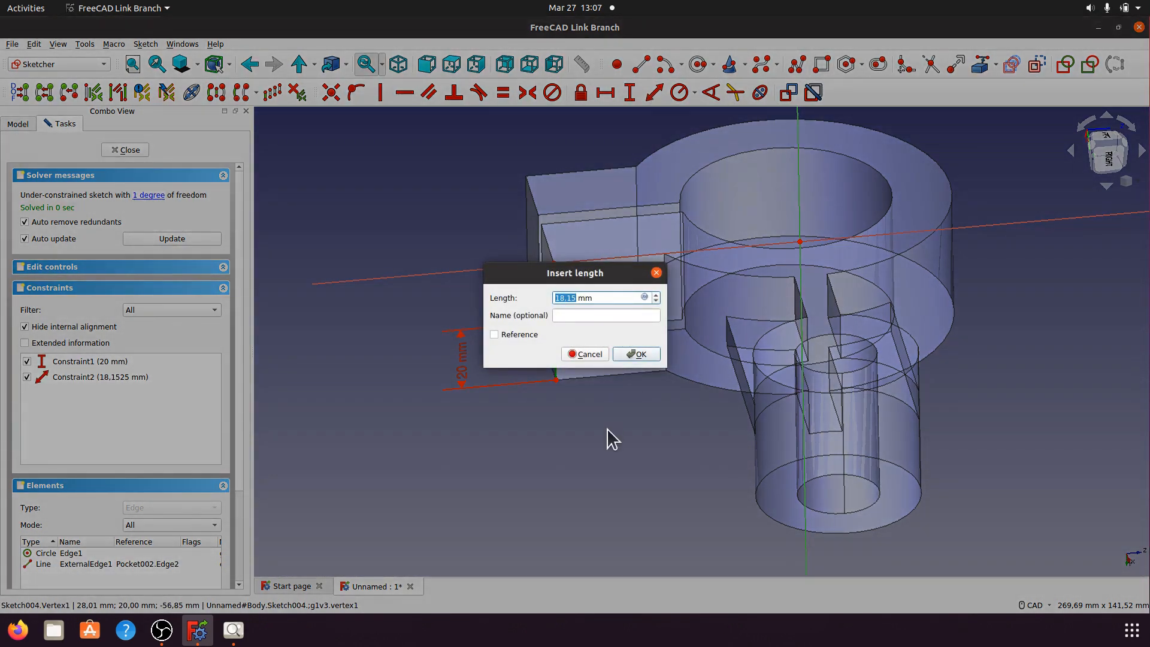
text(20)
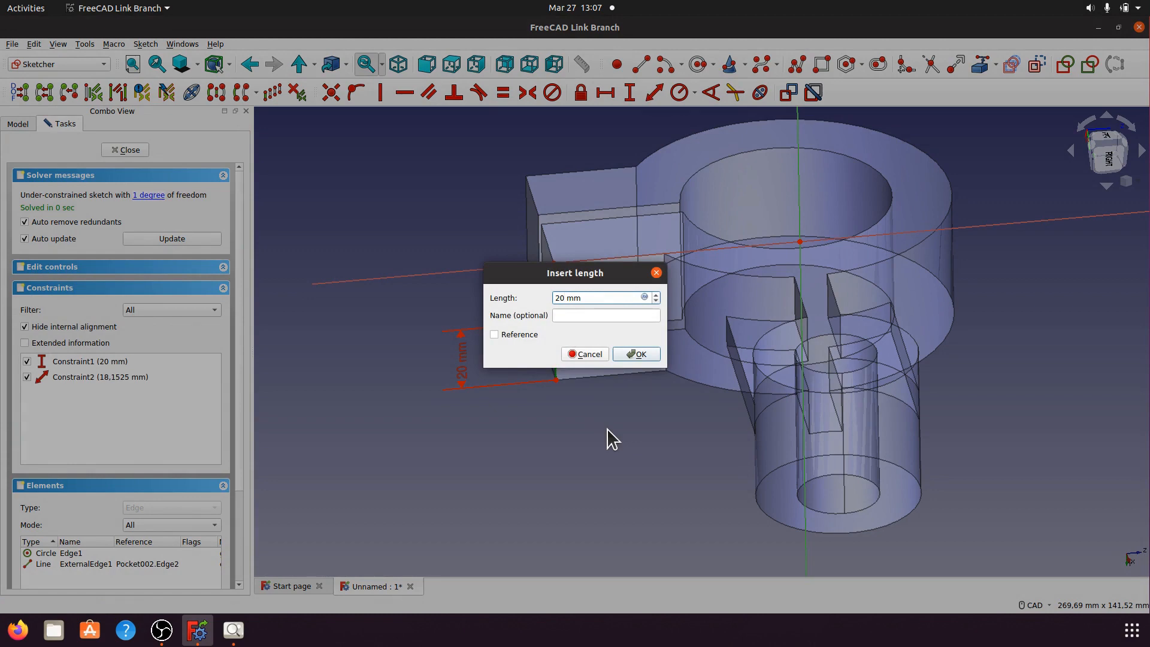
click(626, 357)
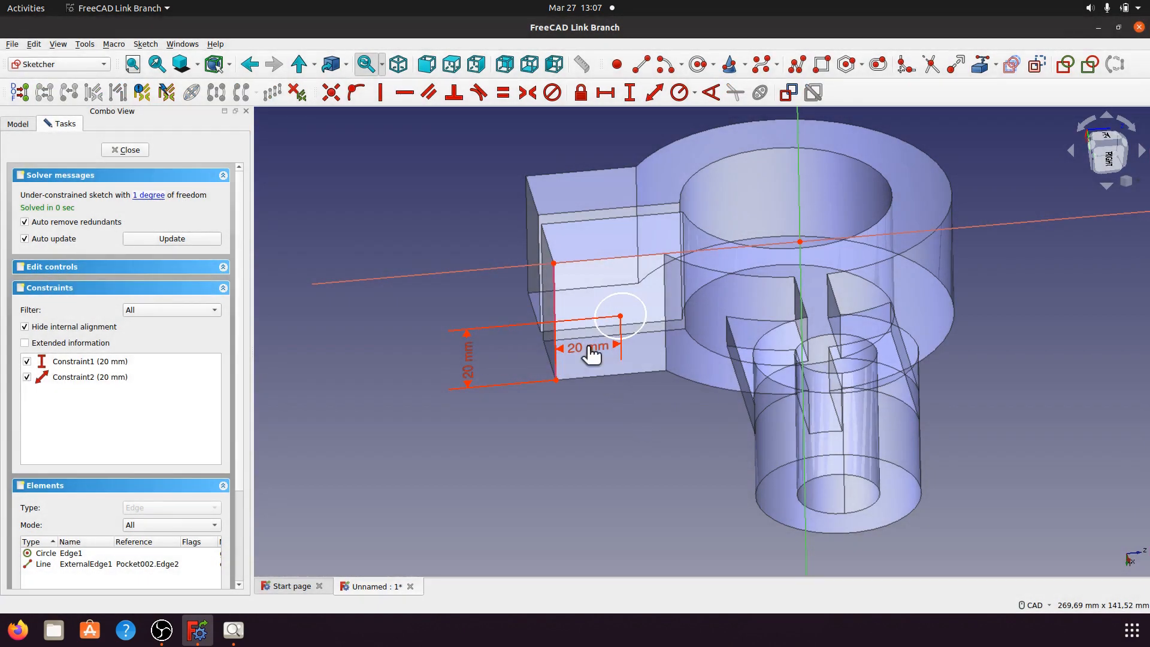
drag(574, 354, 572, 425)
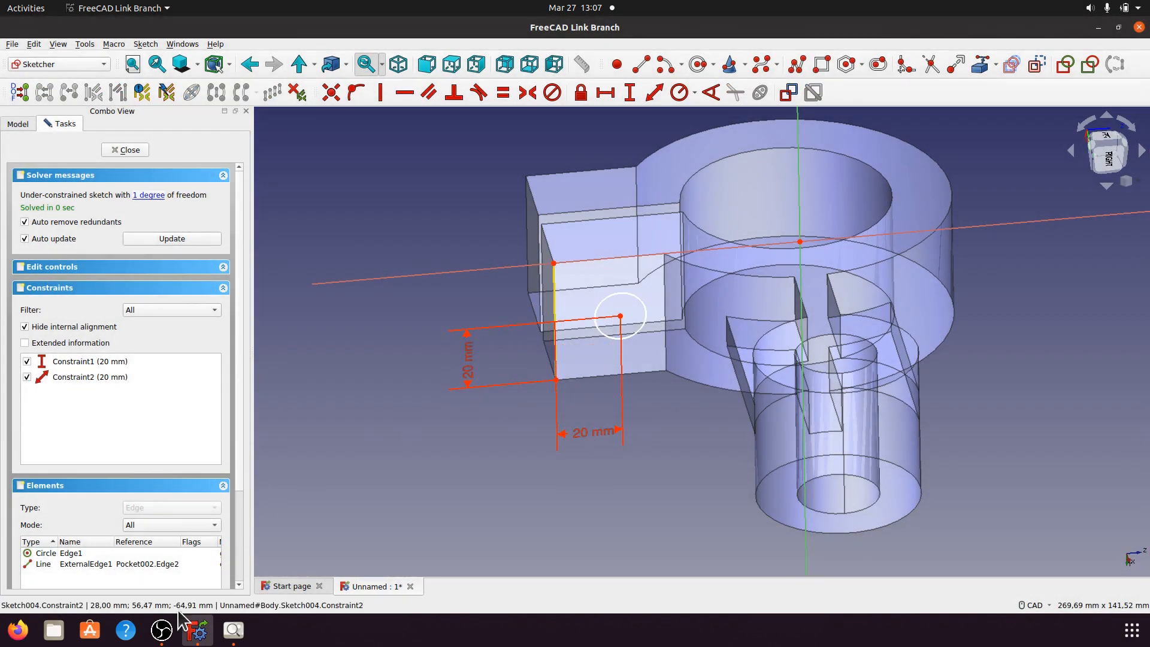
click(233, 629)
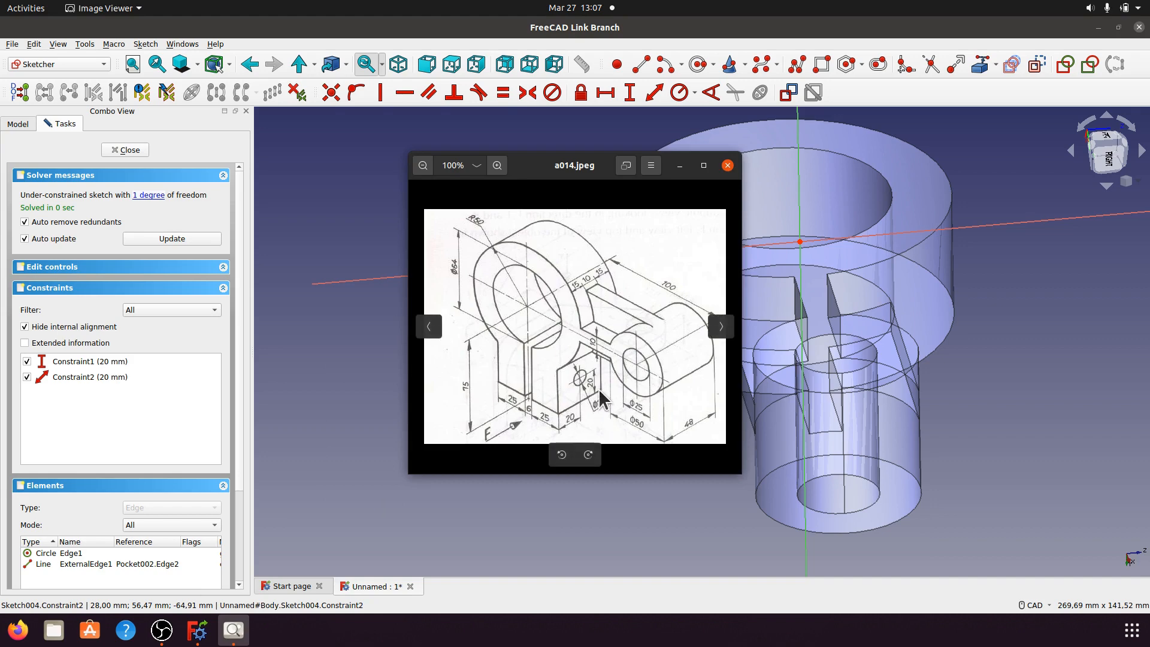
click(679, 165)
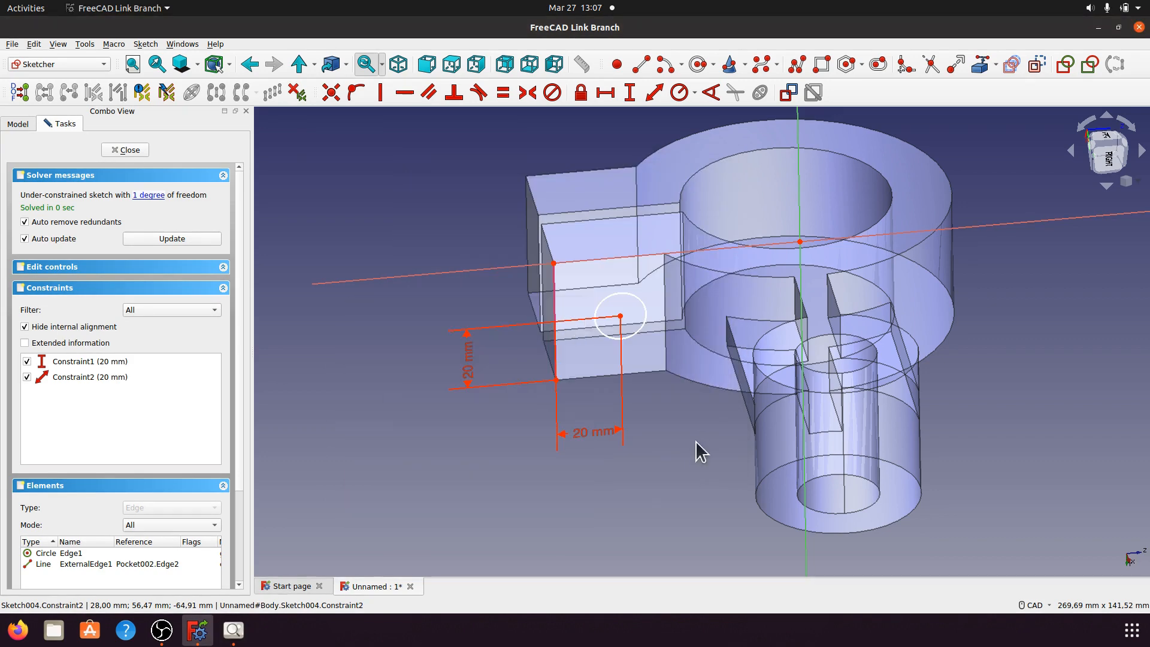
Step: Give the hole circle a 12 mm diameter, check it from below, and close the sketch
click(636, 334)
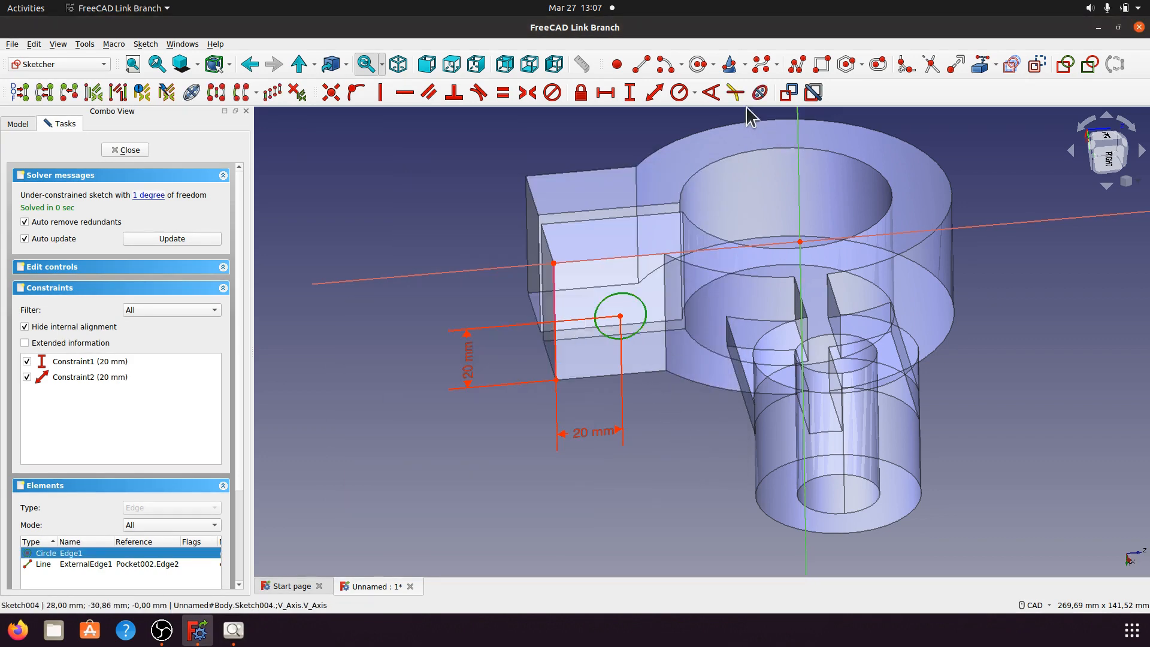
click(694, 93)
click(699, 125)
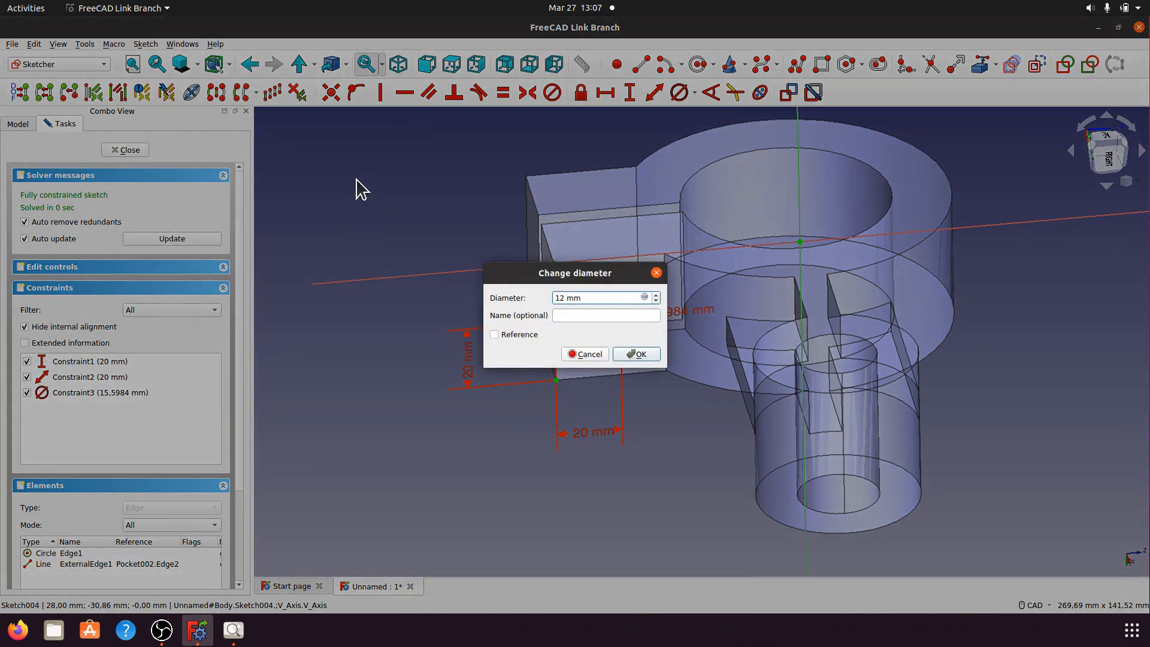
click(625, 353)
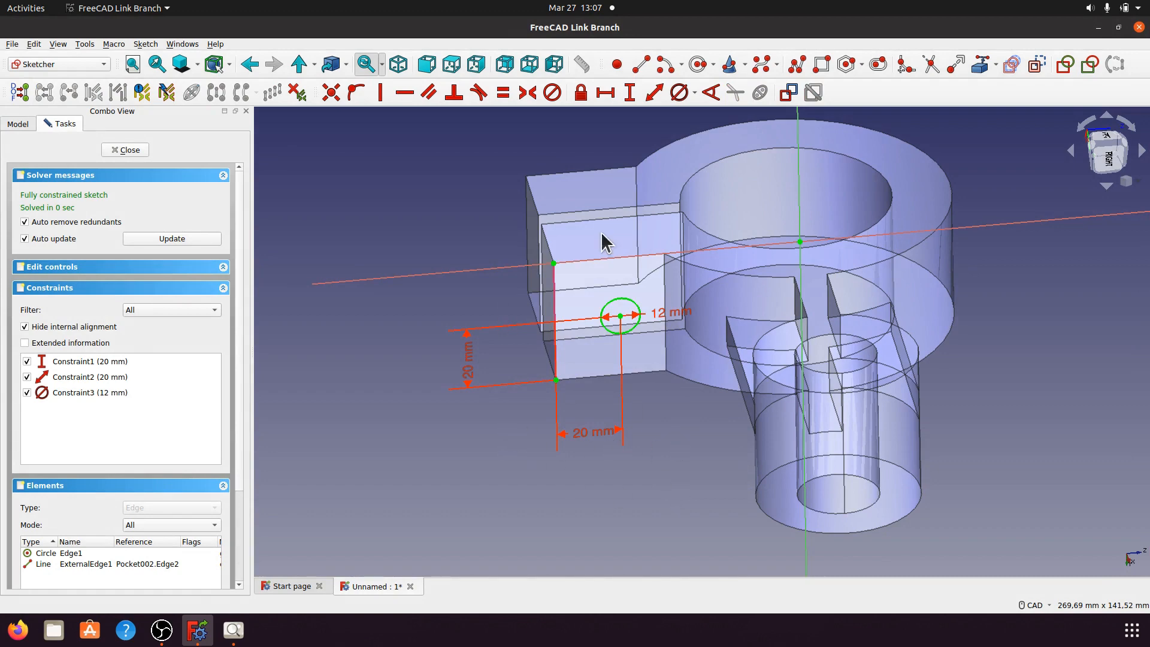
middle_drag(721, 416, 842, 388)
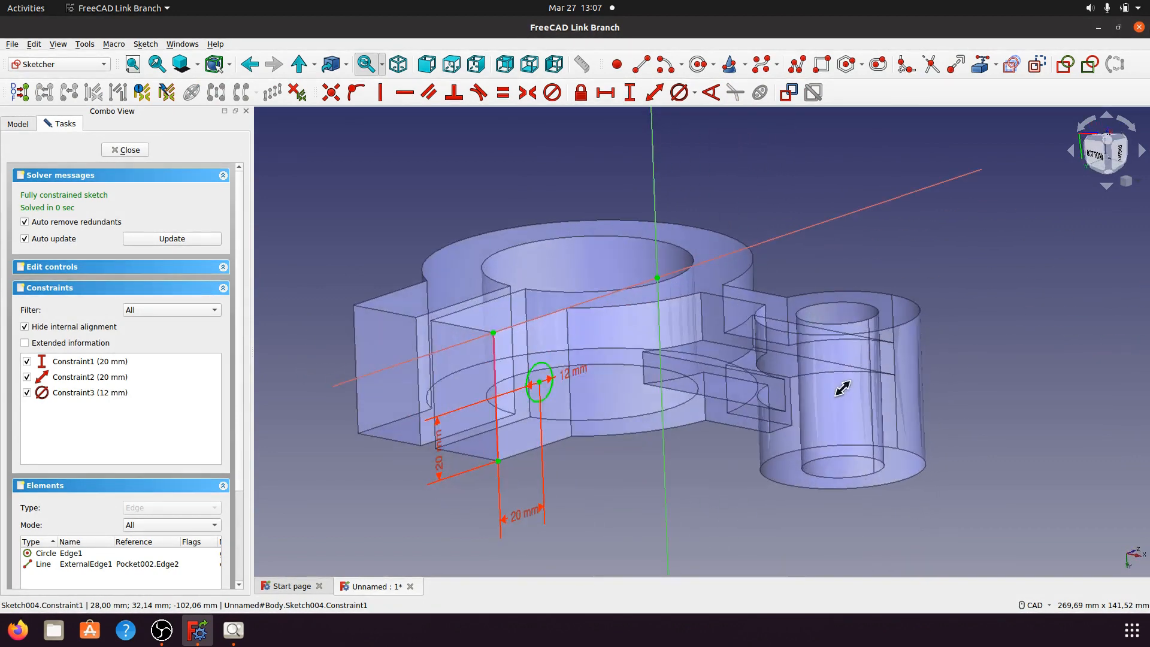
scroll(623, 405, up, 5)
middle_drag(680, 321, 638, 363)
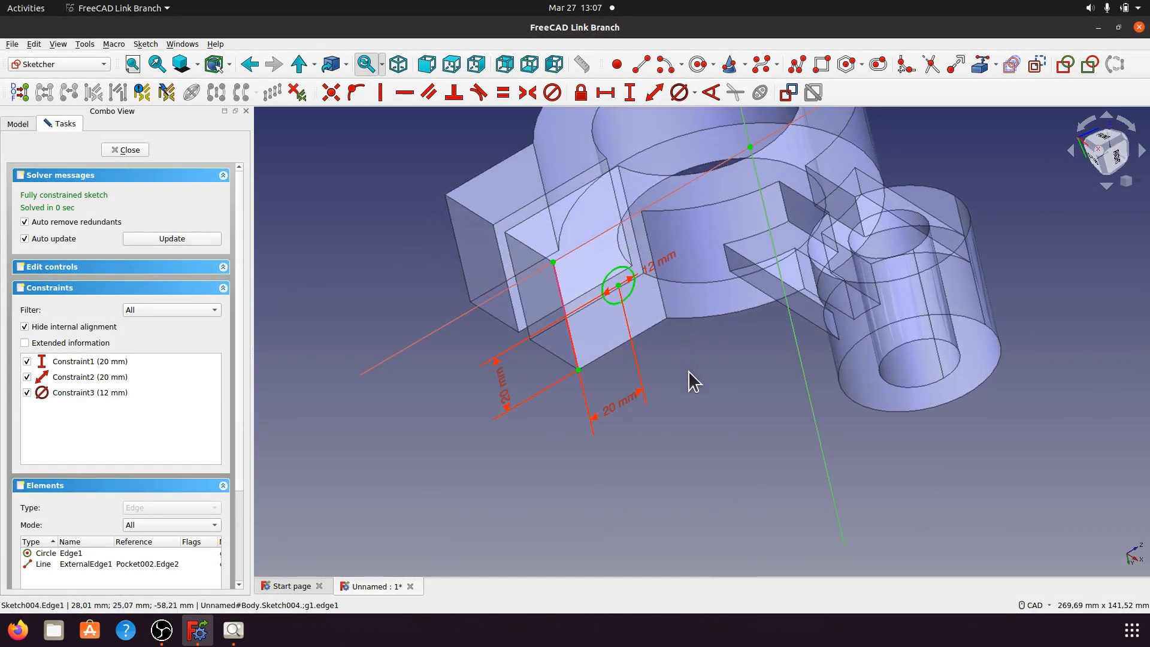
click(137, 150)
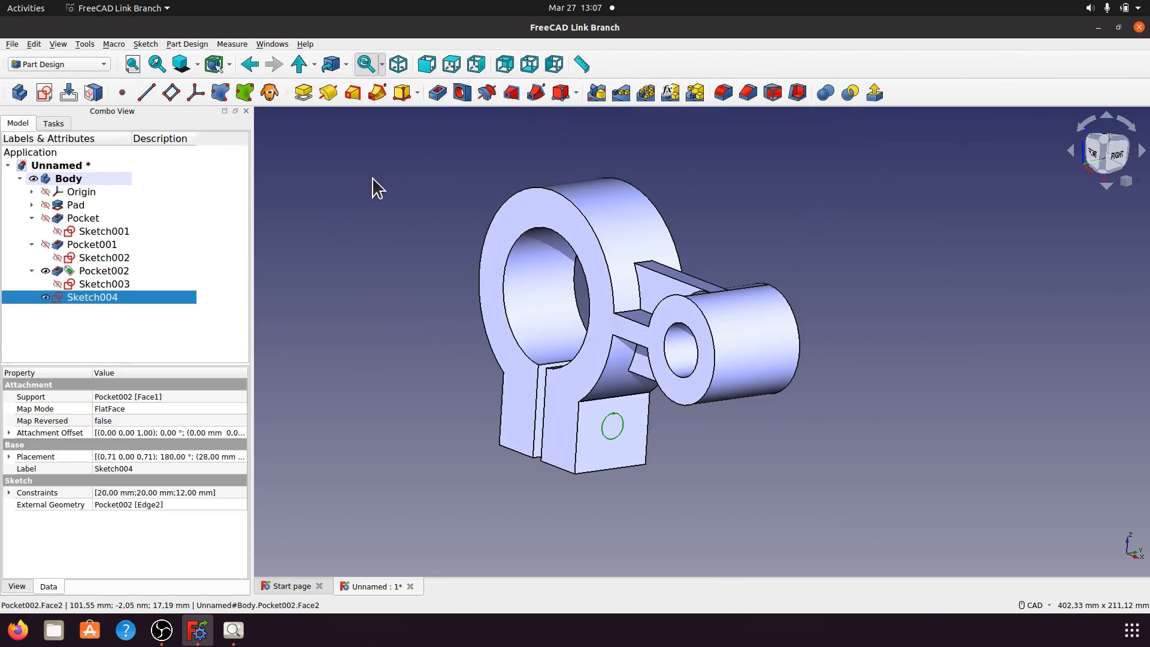
Step: Start a pocket from the hole sketch, trying Through all before returning to Dimension type
click(437, 92)
middle_drag(369, 328, 287, 263)
click(227, 232)
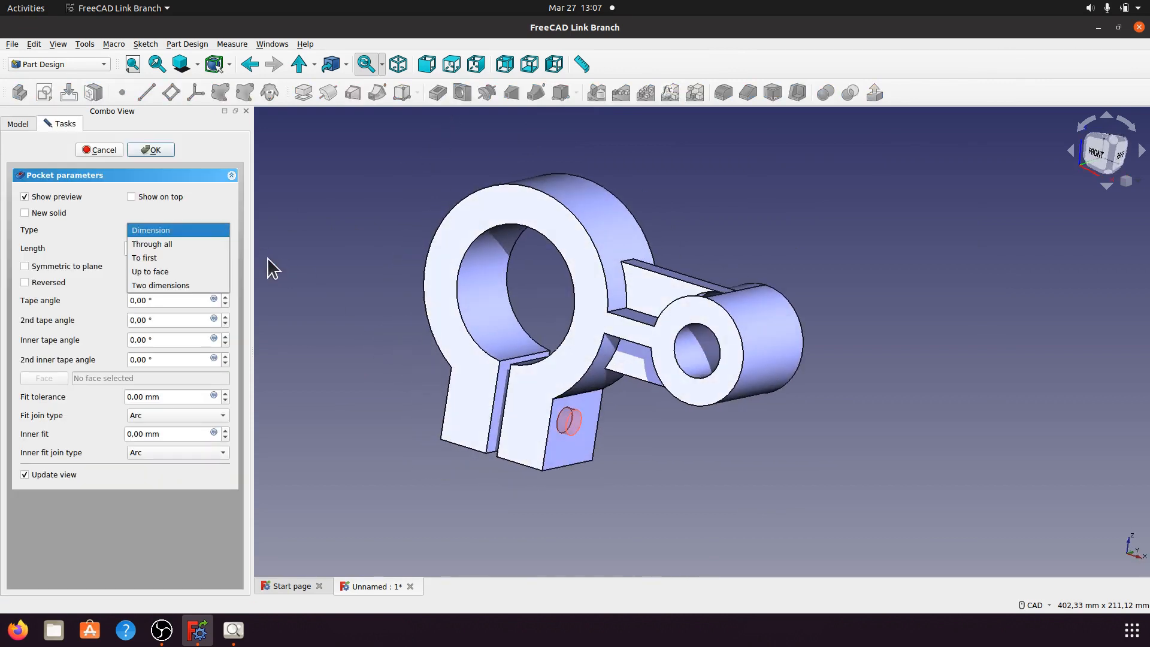
click(180, 246)
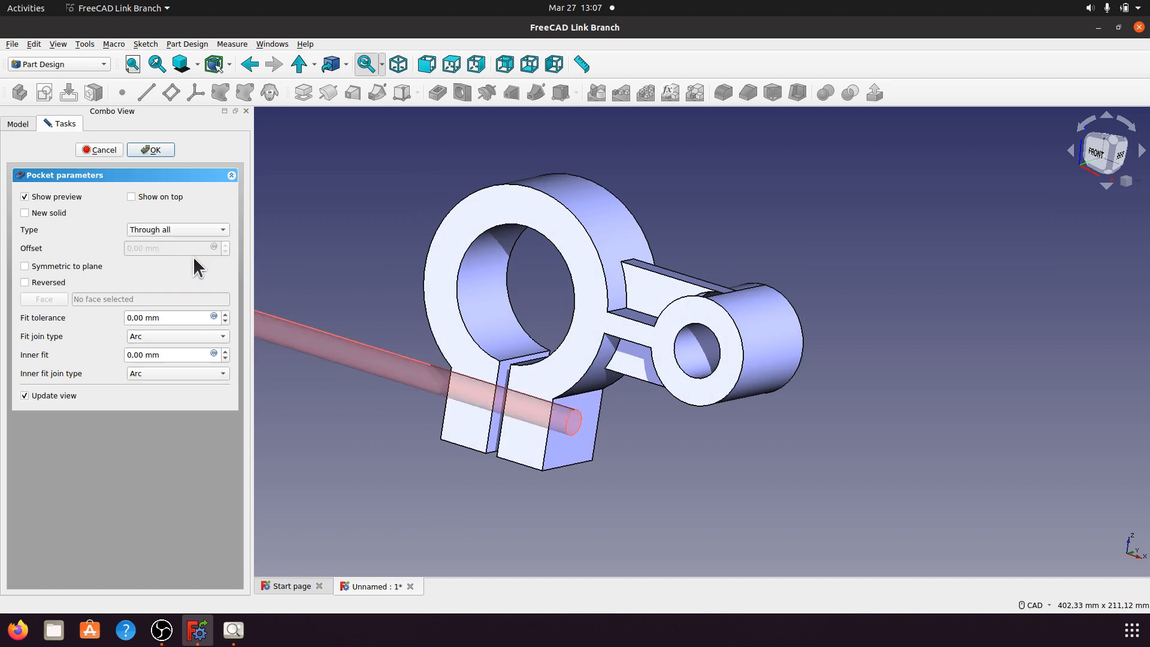
click(221, 234)
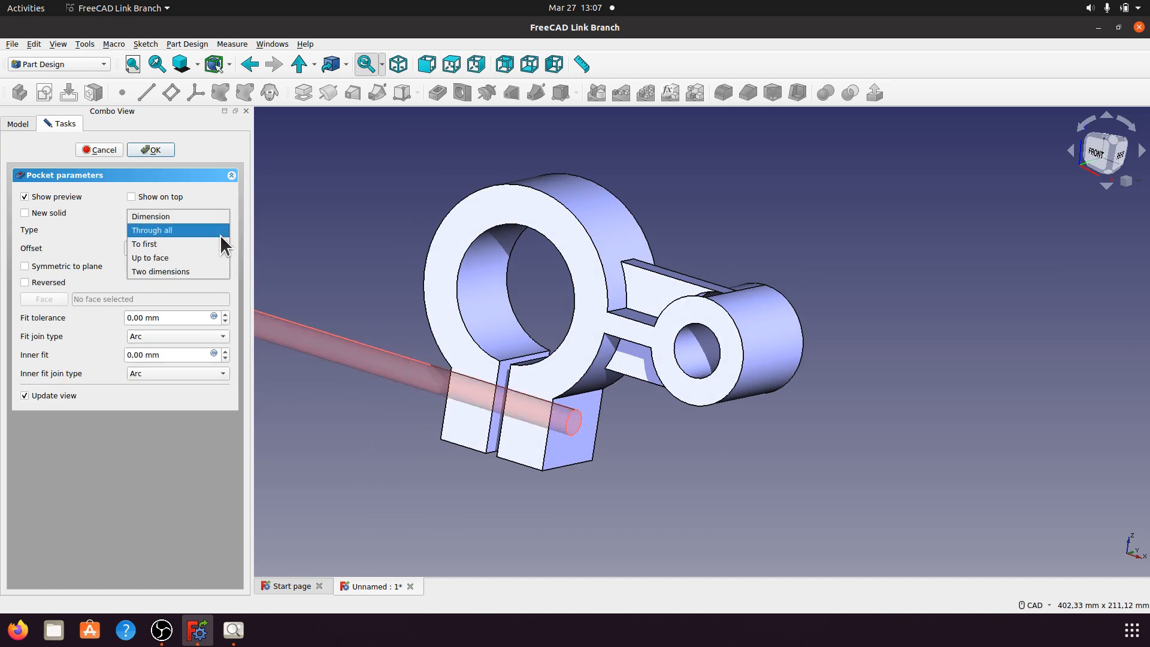
click(173, 218)
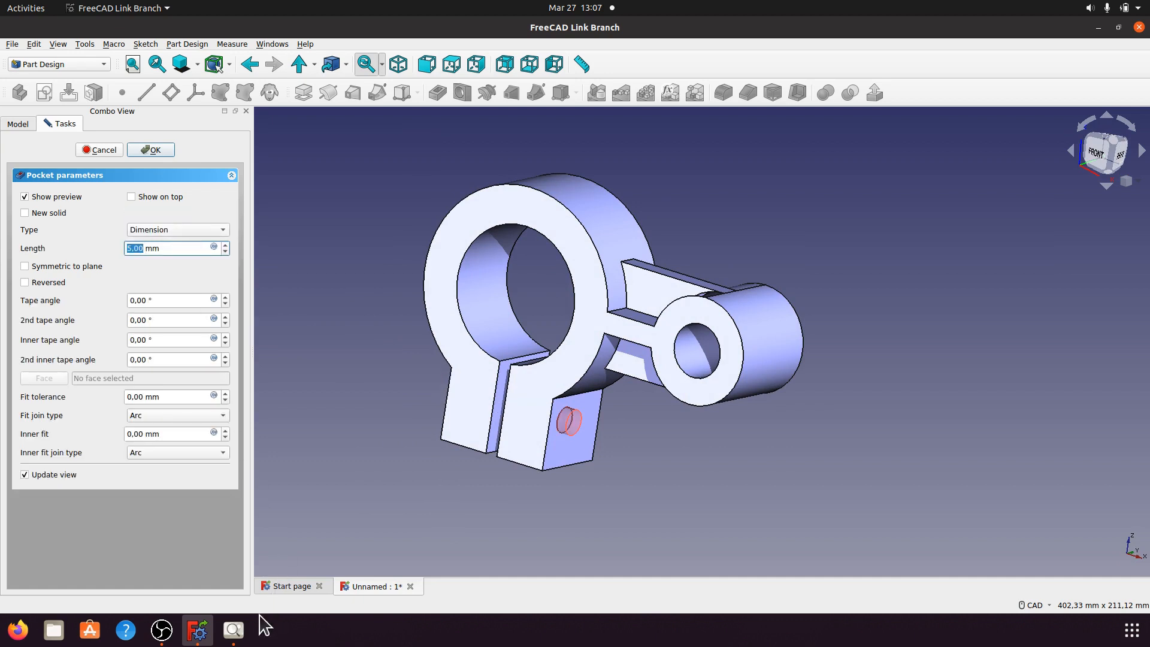
click(234, 629)
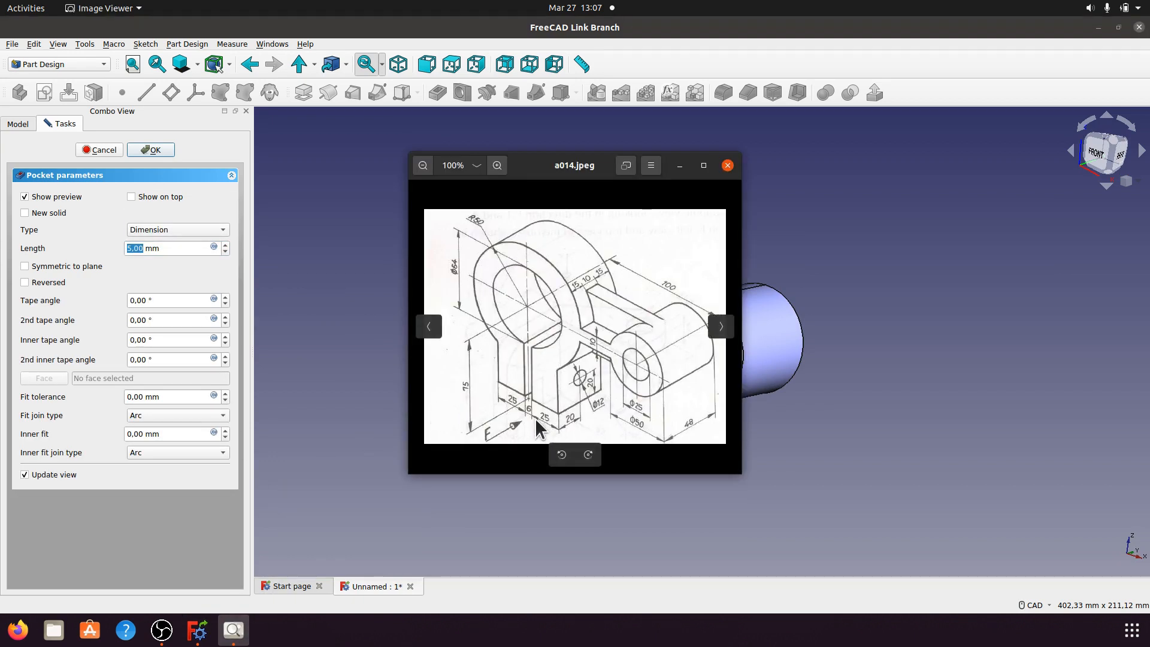
click(679, 166)
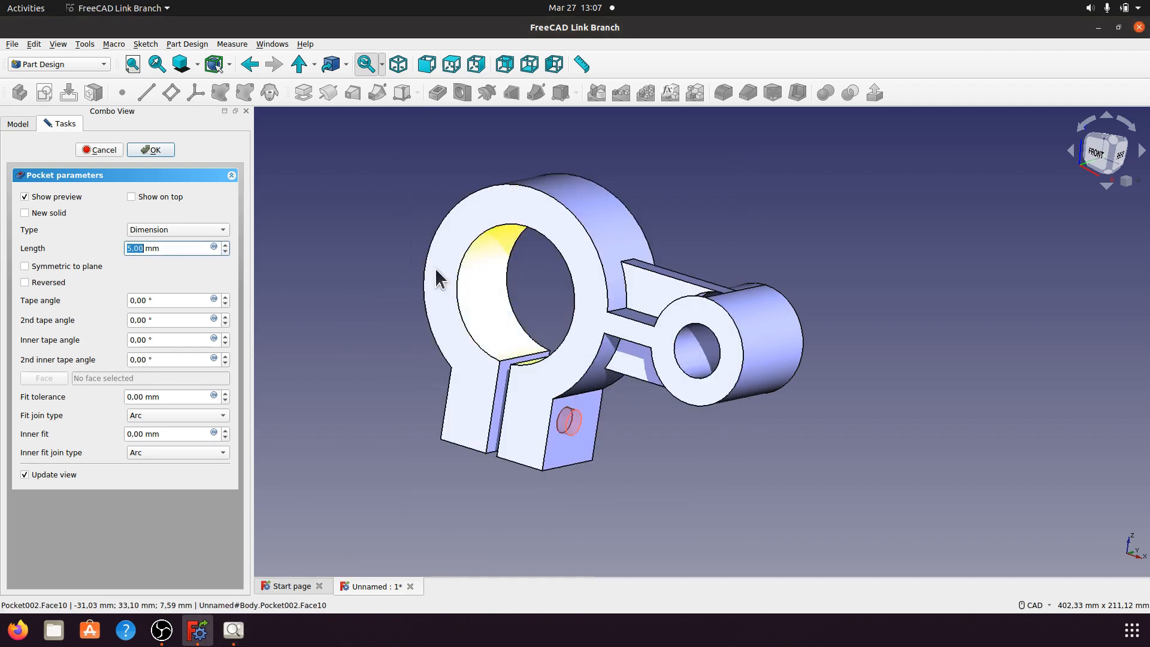
Step: Set the pocket length to 56 mm, confirm it, and compare the hole with the reference drawing
drag(177, 254, 132, 251)
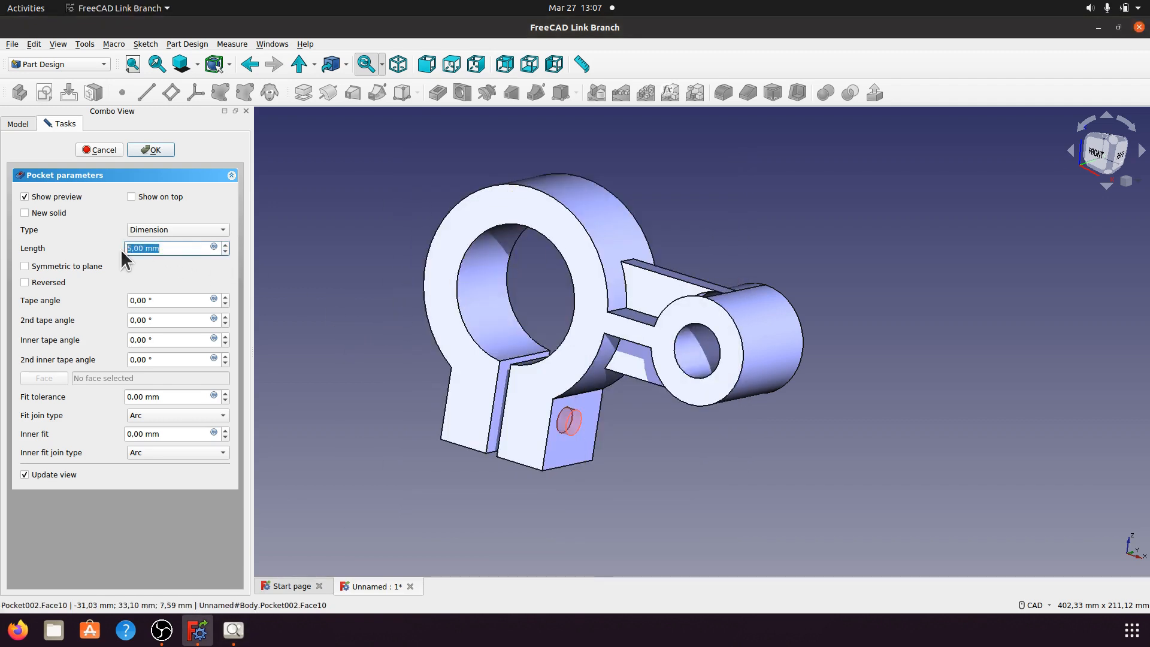
text(56 mm)
middle_drag(370, 335, 488, 339)
click(151, 149)
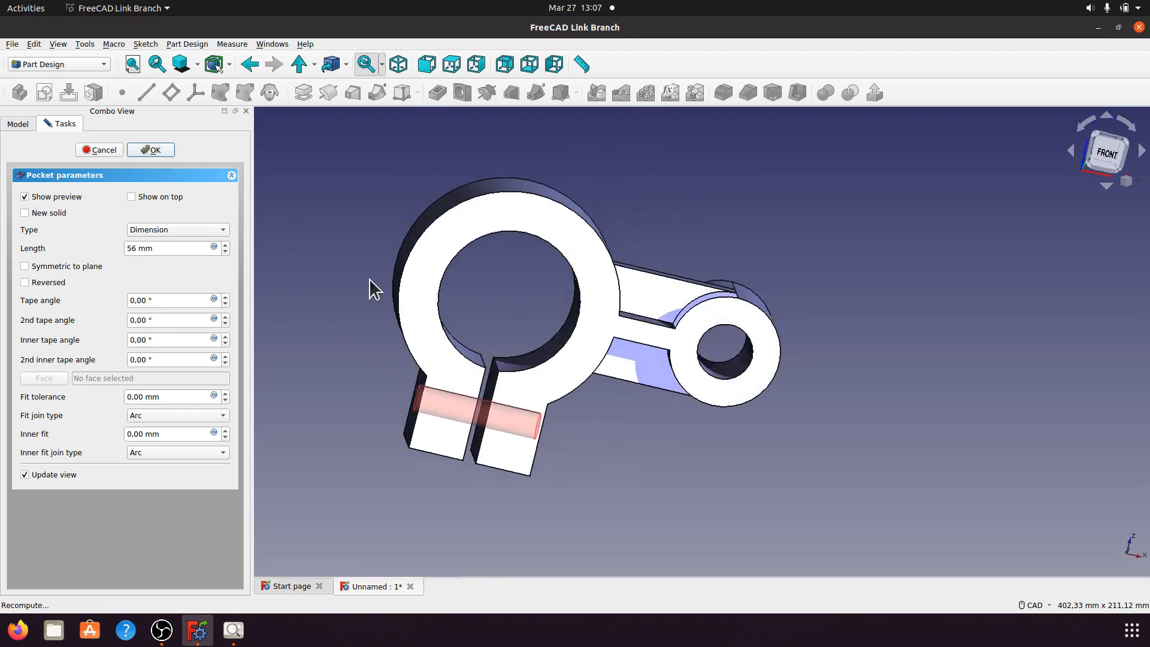
middle_drag(740, 343, 559, 326)
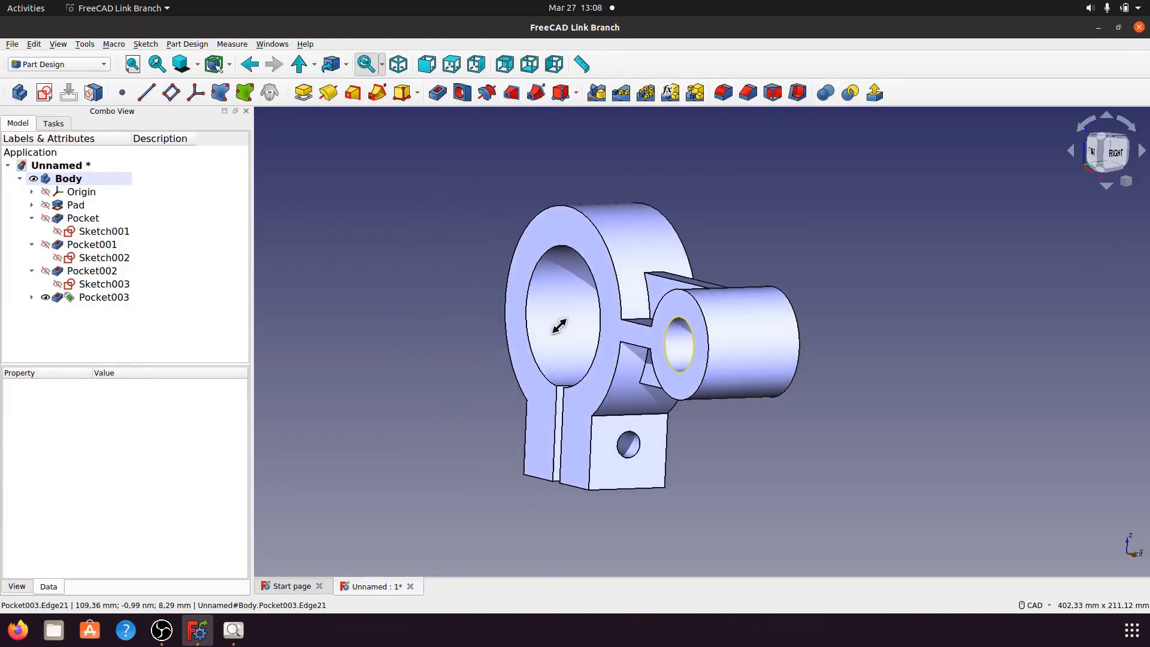
middle_drag(700, 500, 685, 397)
scroll(710, 353, up, 4)
middle_drag(709, 353, 734, 360)
click(233, 630)
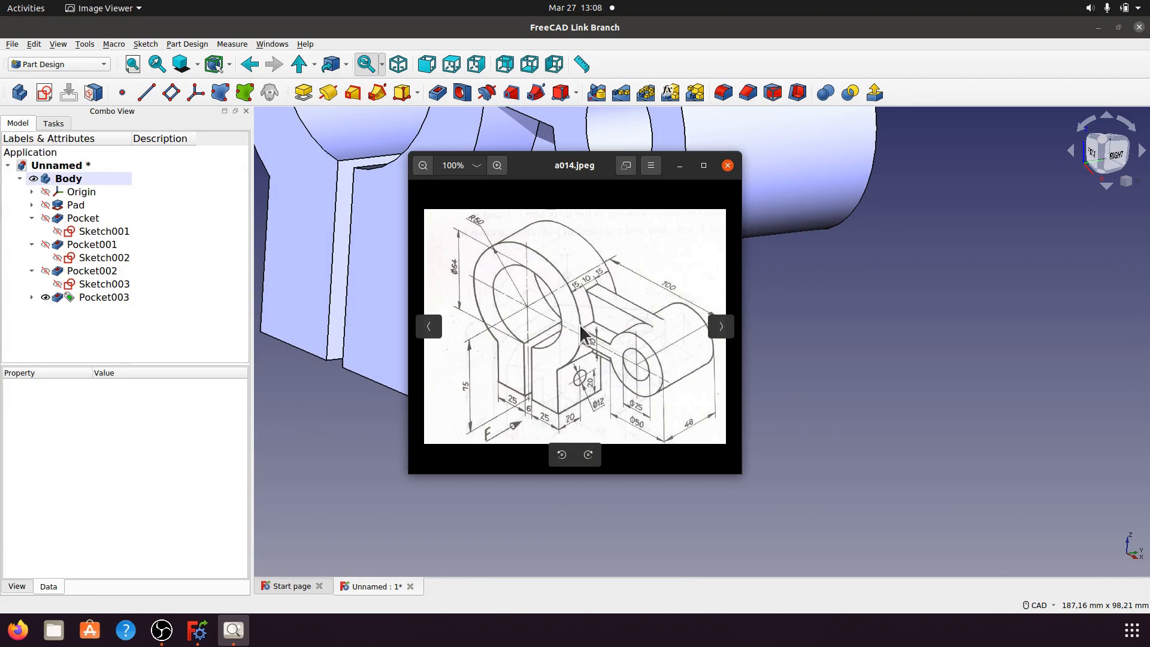
Step: Hide the reference drawing, switch to isometric view, and narrow the Combo View panel
click(680, 165)
scroll(718, 389, down, 5)
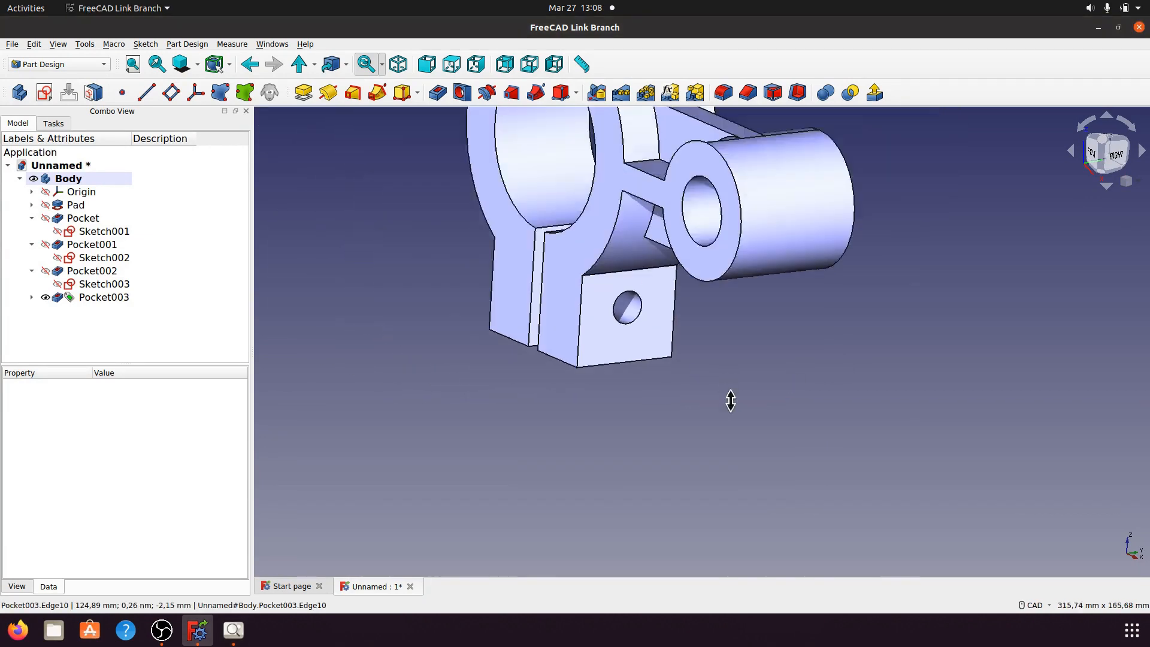
scroll(730, 400, down, 3)
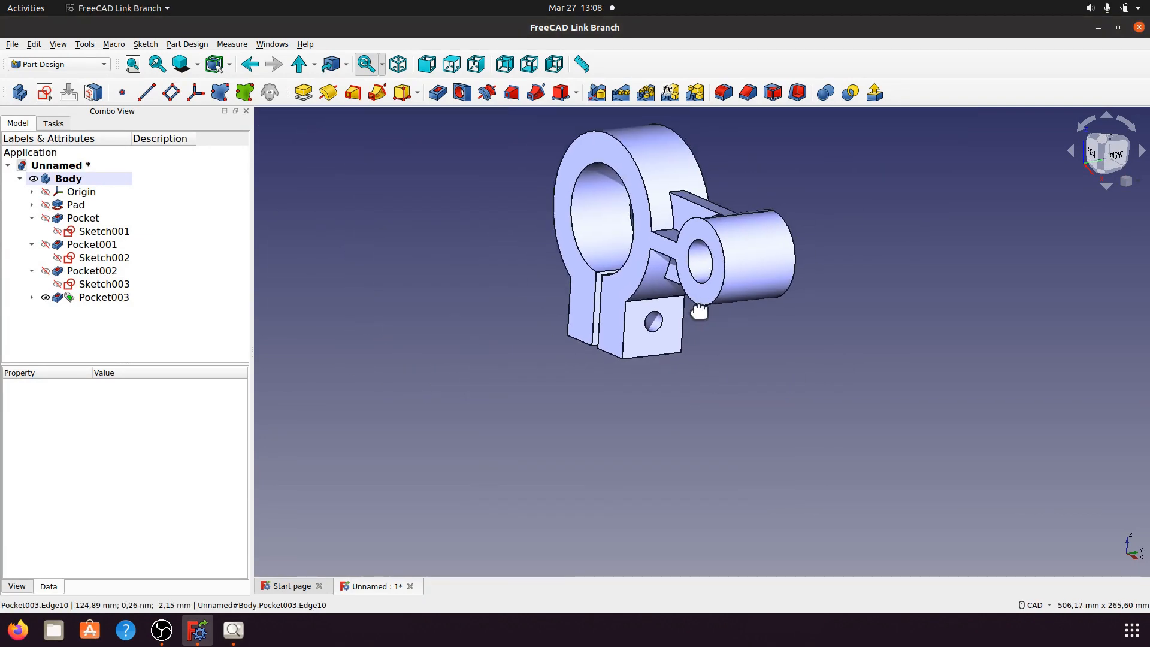
click(398, 64)
middle_drag(510, 360, 503, 374)
scroll(503, 375, up, 2)
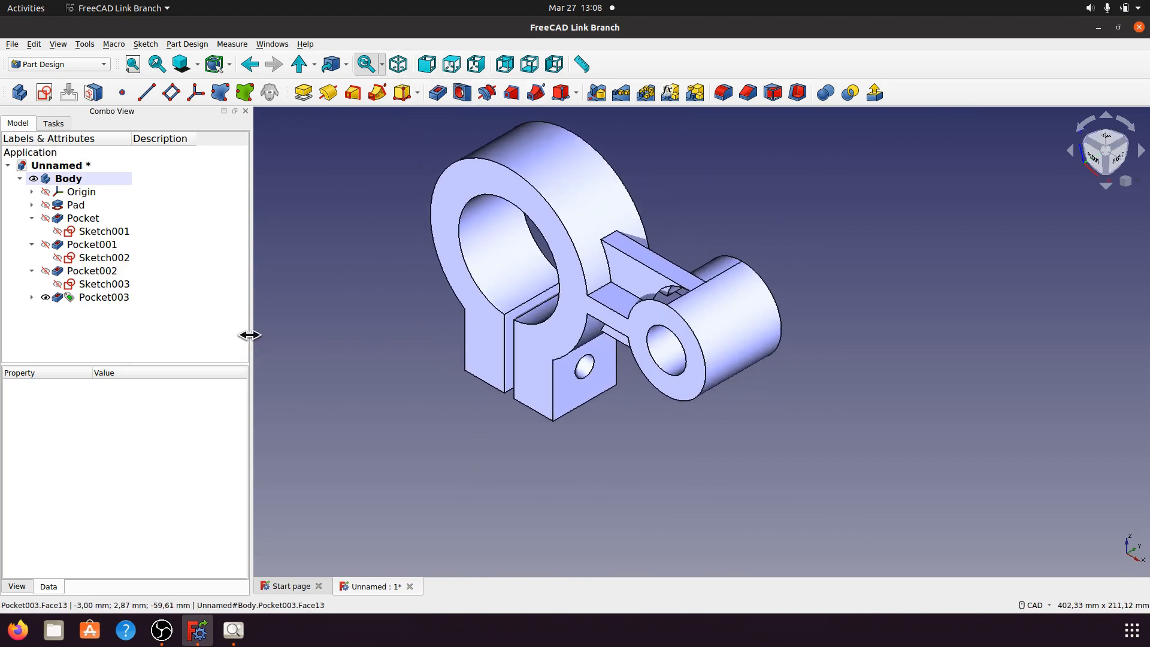
drag(249, 334, 199, 325)
Step: Orbit the bracket to inspect the ring underside, arm and boss, then return to isometric
middle_drag(725, 458, 643, 367)
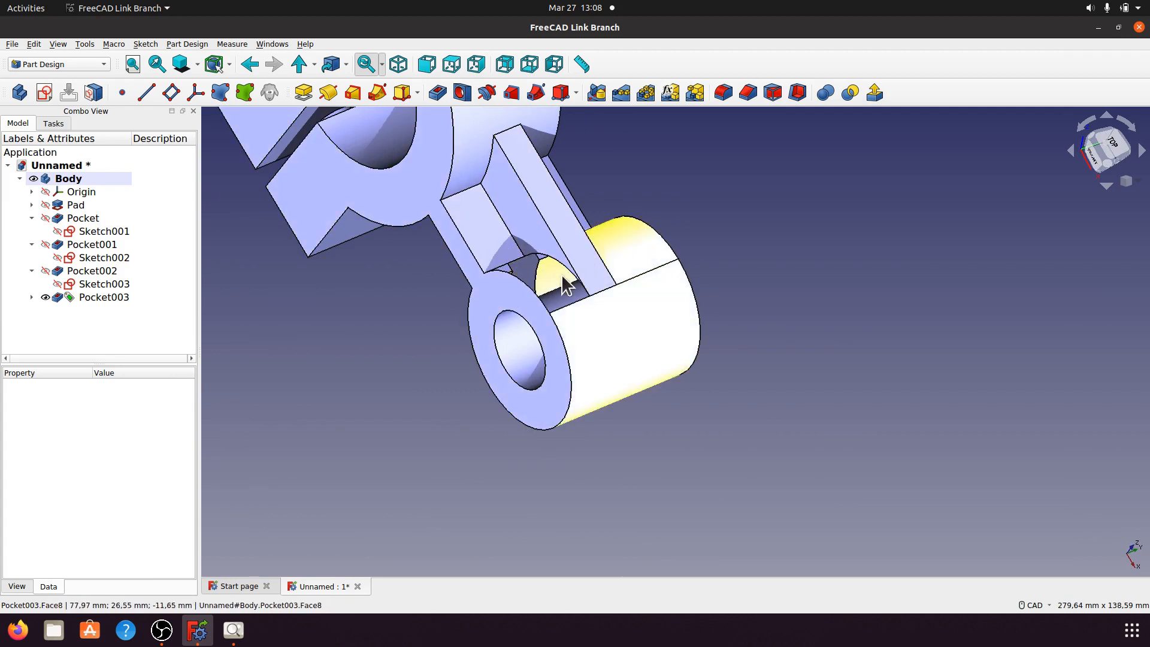
middle_drag(735, 346, 817, 349)
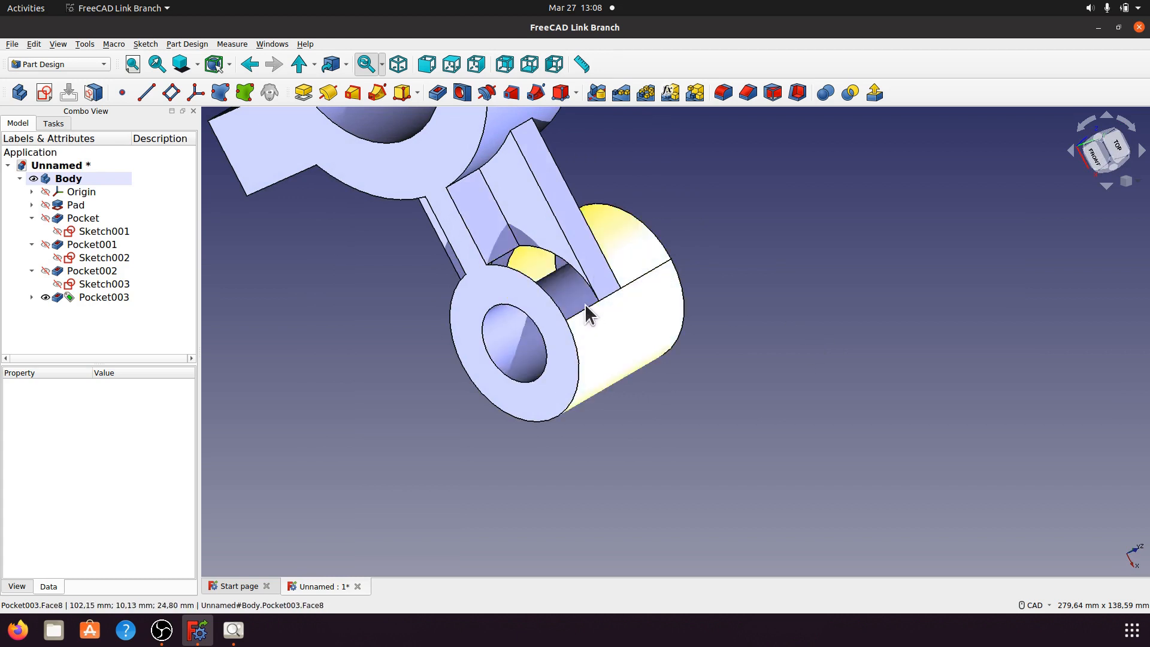
middle_drag(499, 398, 550, 441)
click(401, 74)
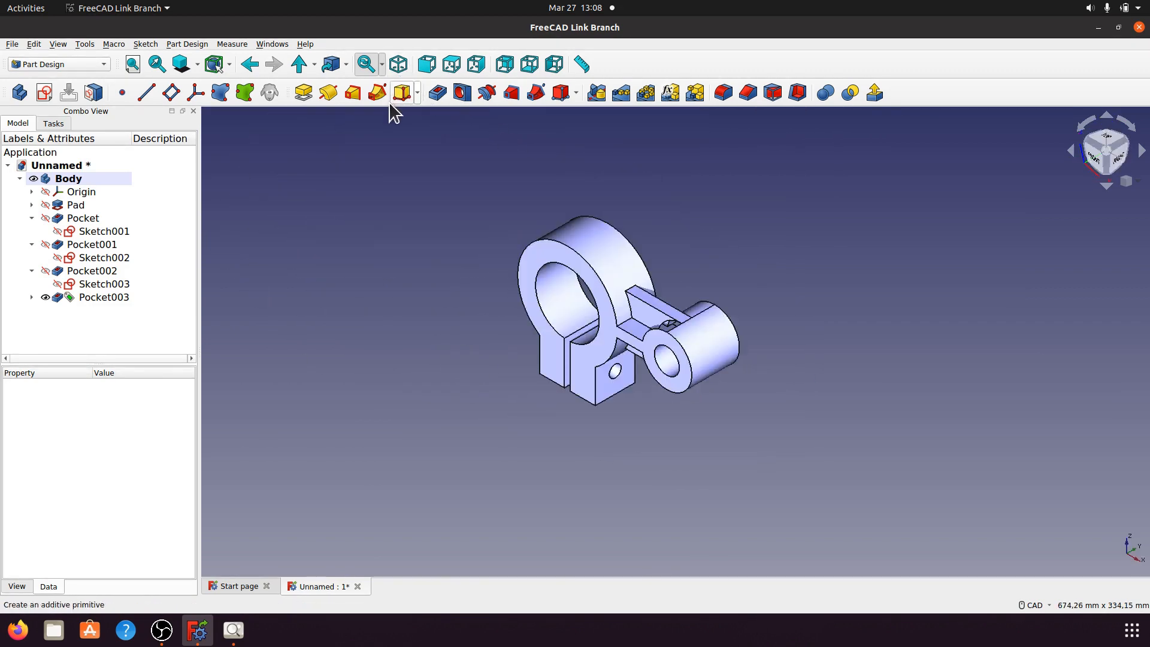
scroll(480, 405, up, 5)
middle_drag(654, 221, 726, 278)
middle_drag(688, 240, 726, 257)
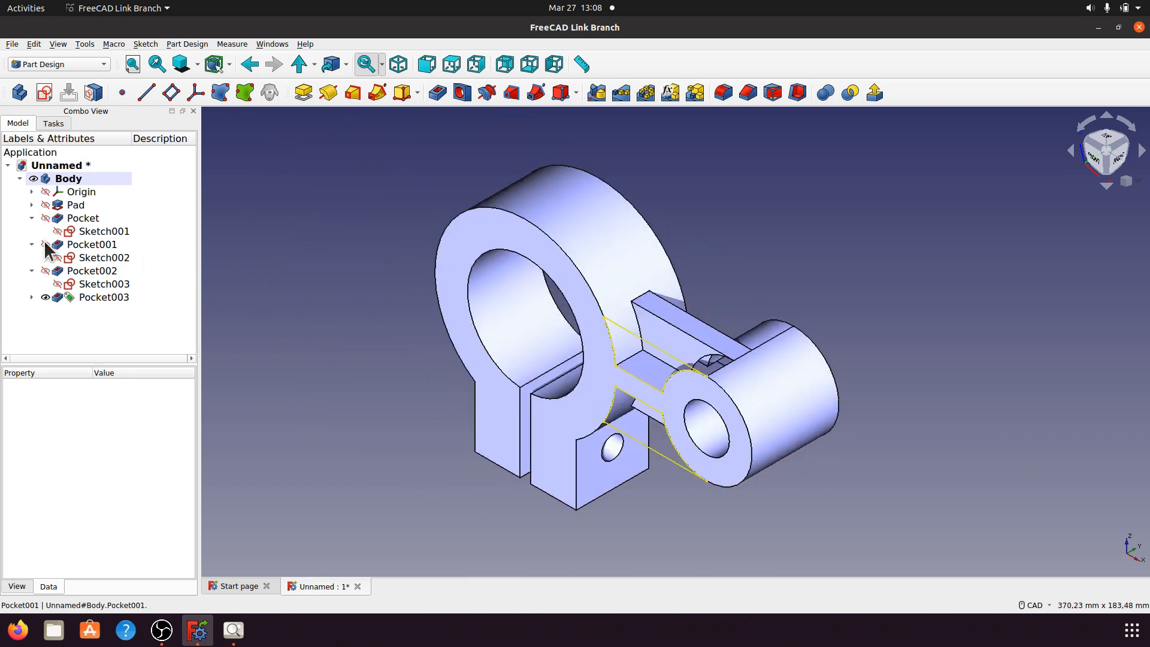
Step: Collapse the Pocket branches in the tree and set Pocket002's Refine to false
click(32, 218)
click(32, 231)
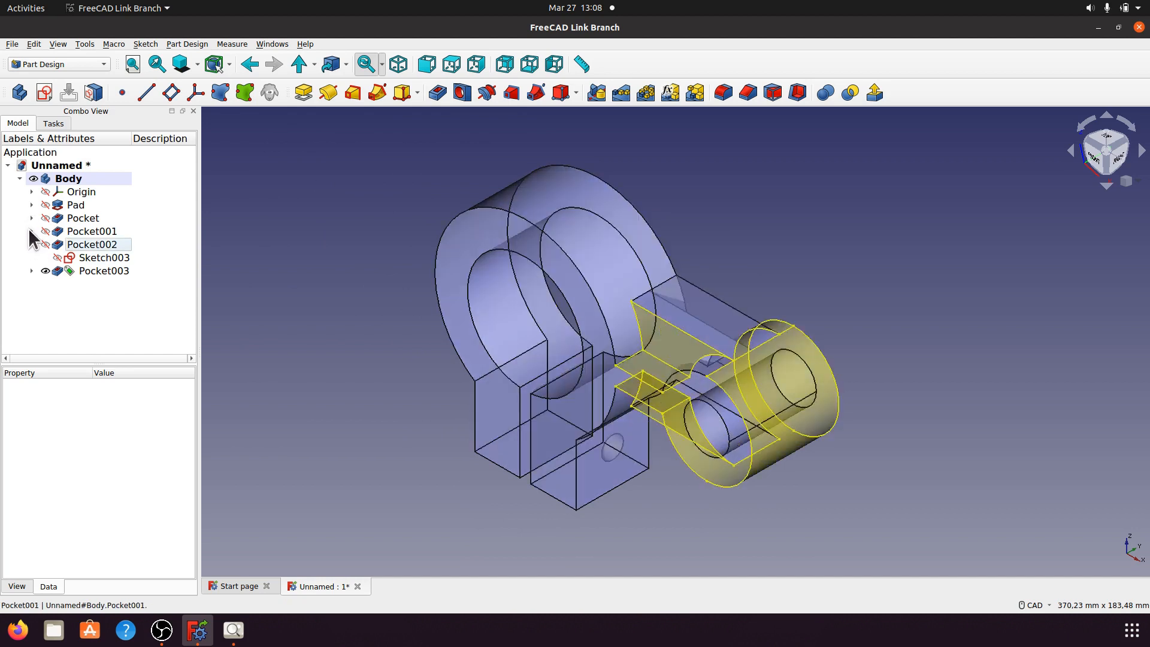
click(32, 245)
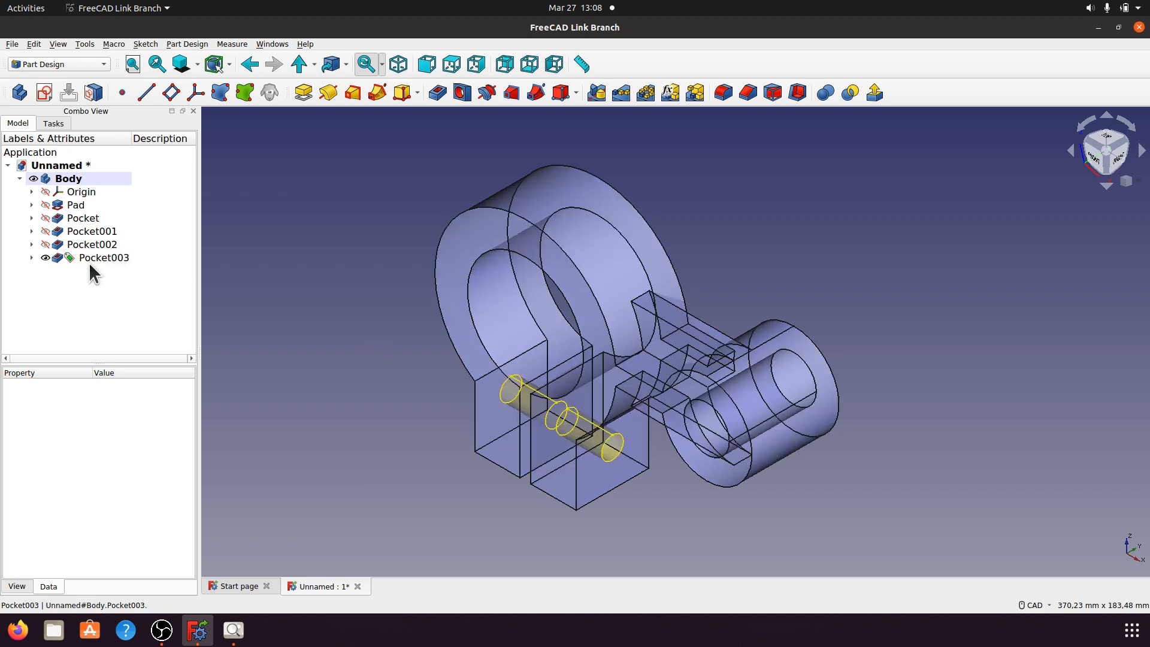
click(104, 243)
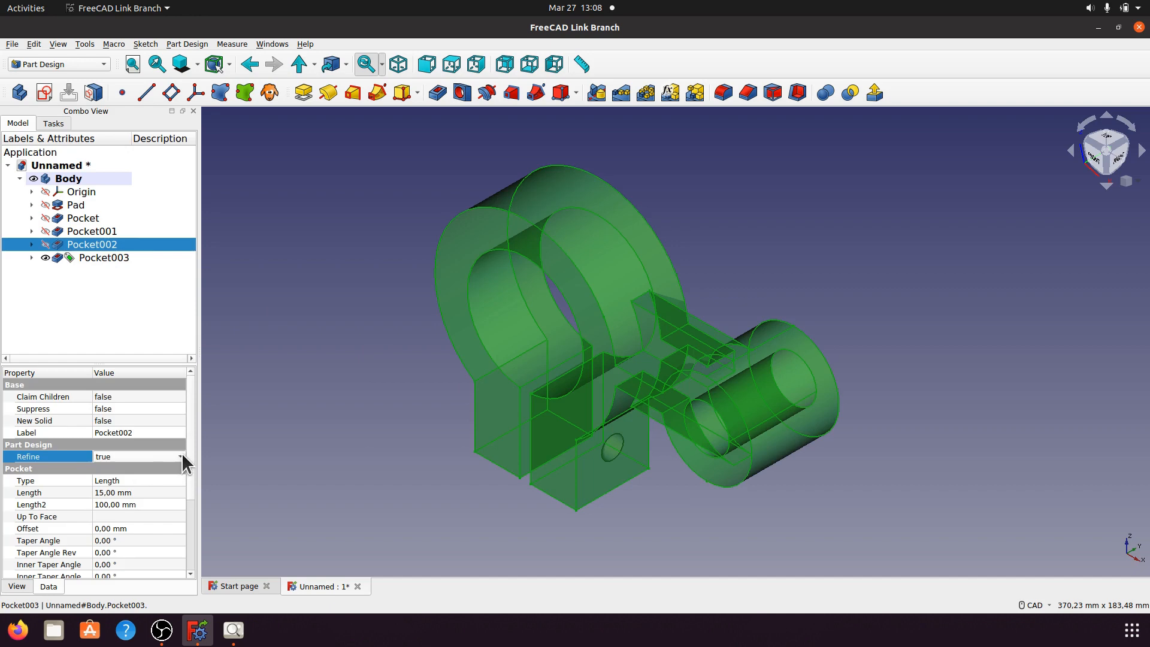
click(181, 452)
click(166, 445)
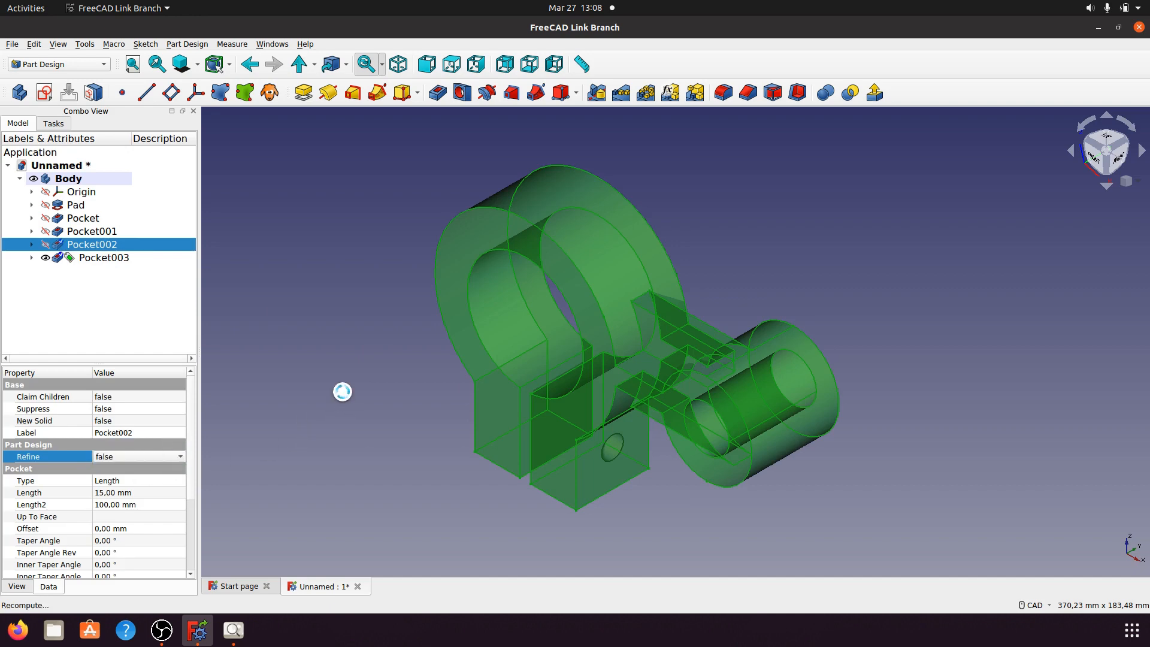
click(346, 381)
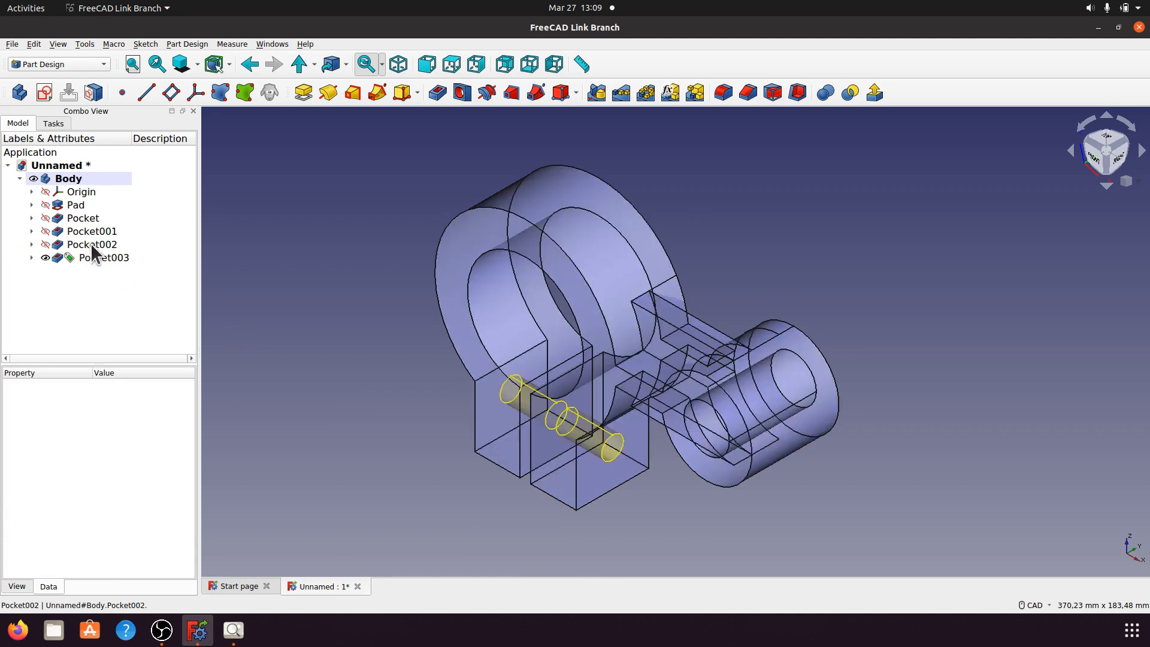
Step: Set Pocket001's Refine to false and close the Report view
click(108, 231)
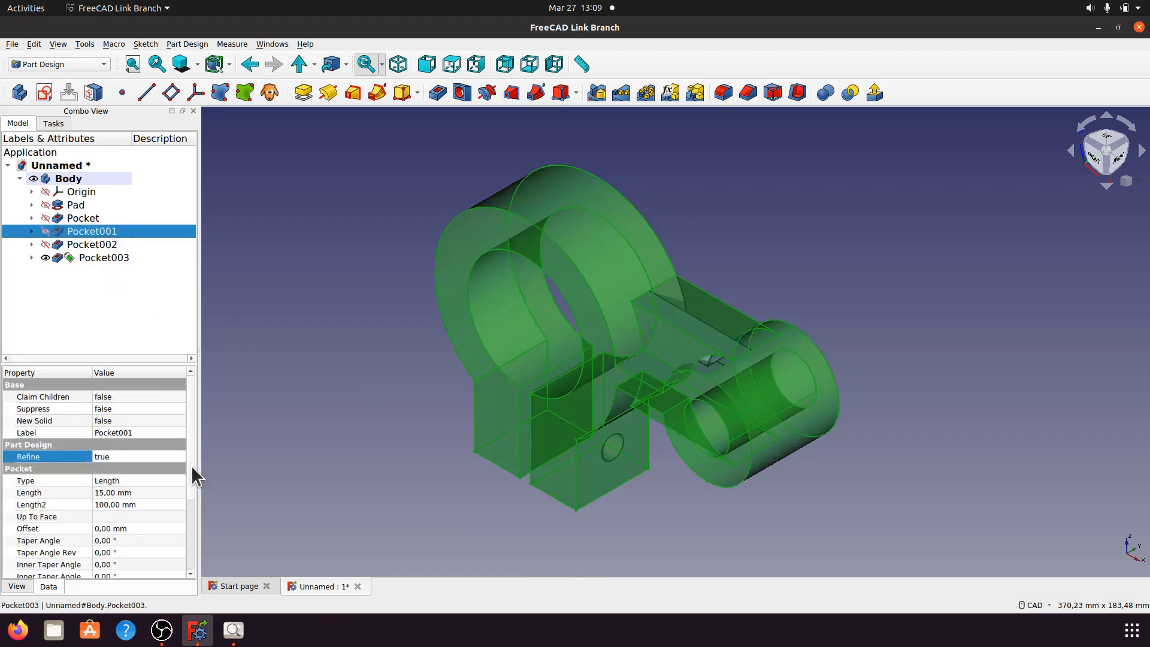
click(172, 455)
click(180, 457)
click(179, 441)
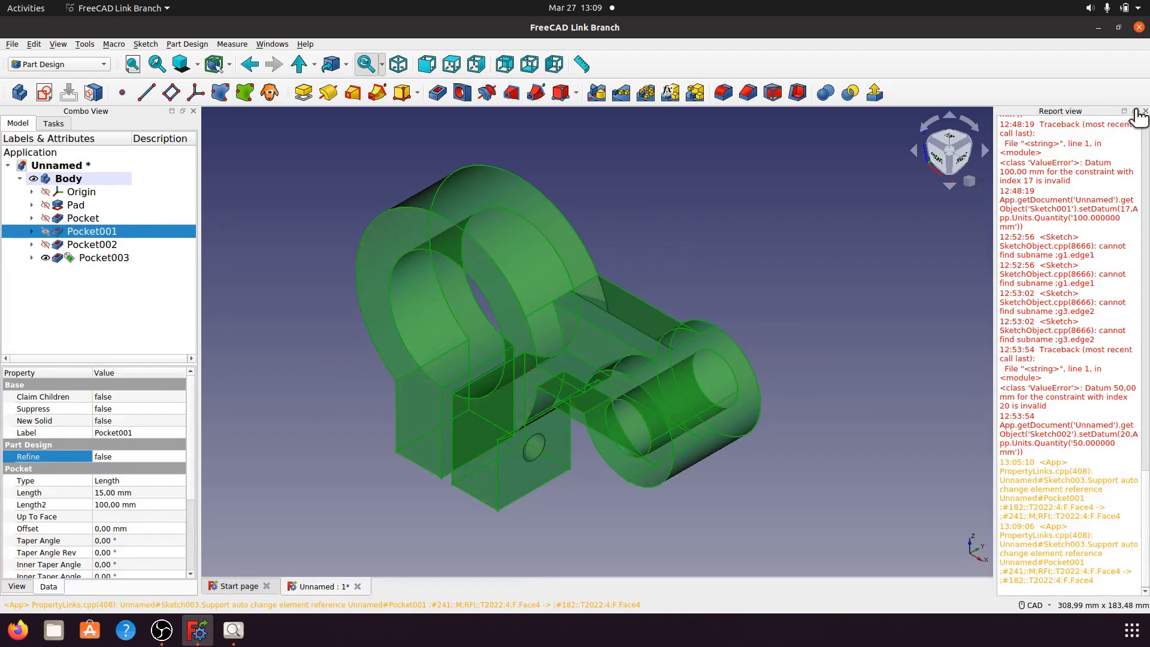
click(1142, 111)
click(938, 229)
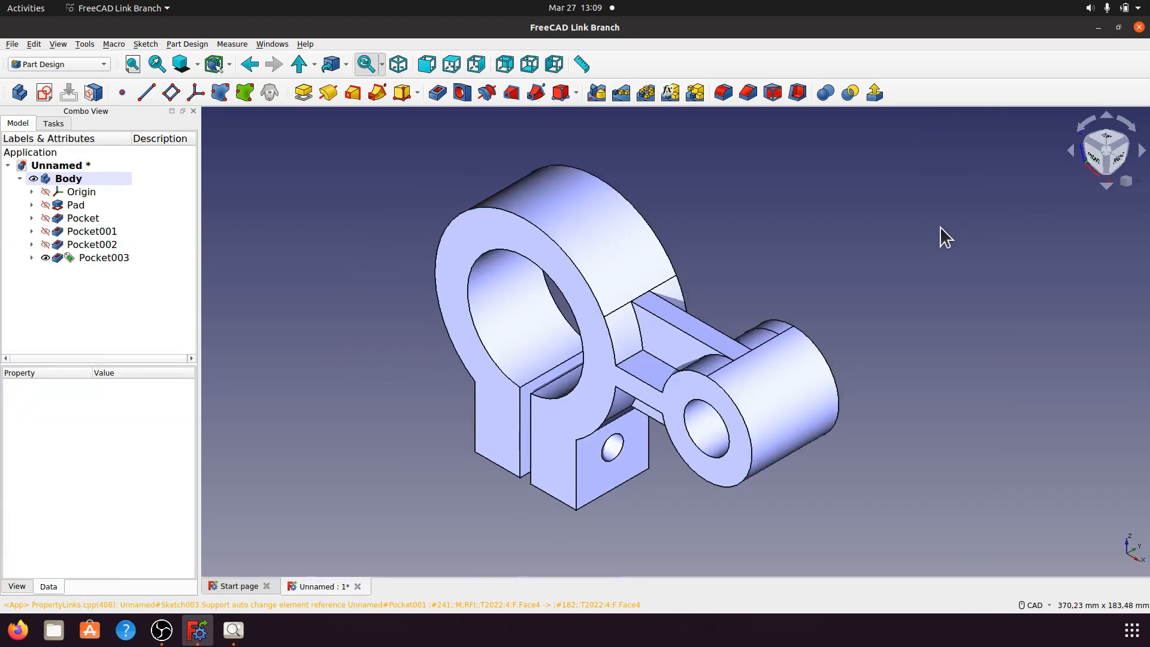
Step: Toggle Pocket002's Refine to true and back to false to compare the seam edges
click(84, 244)
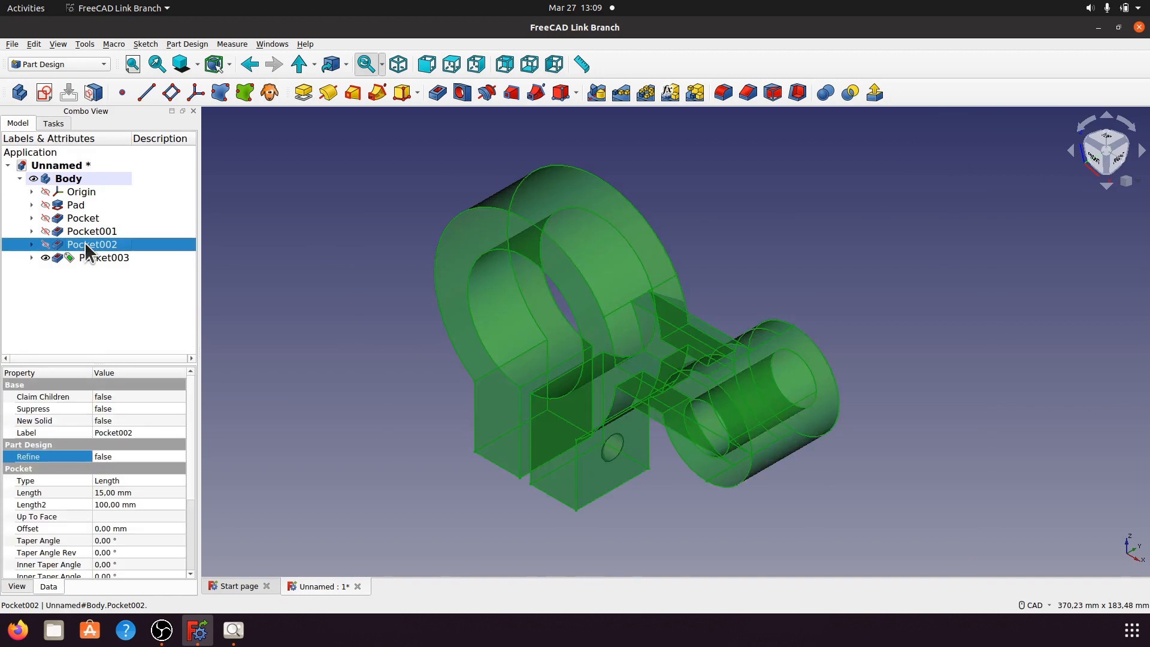
click(179, 460)
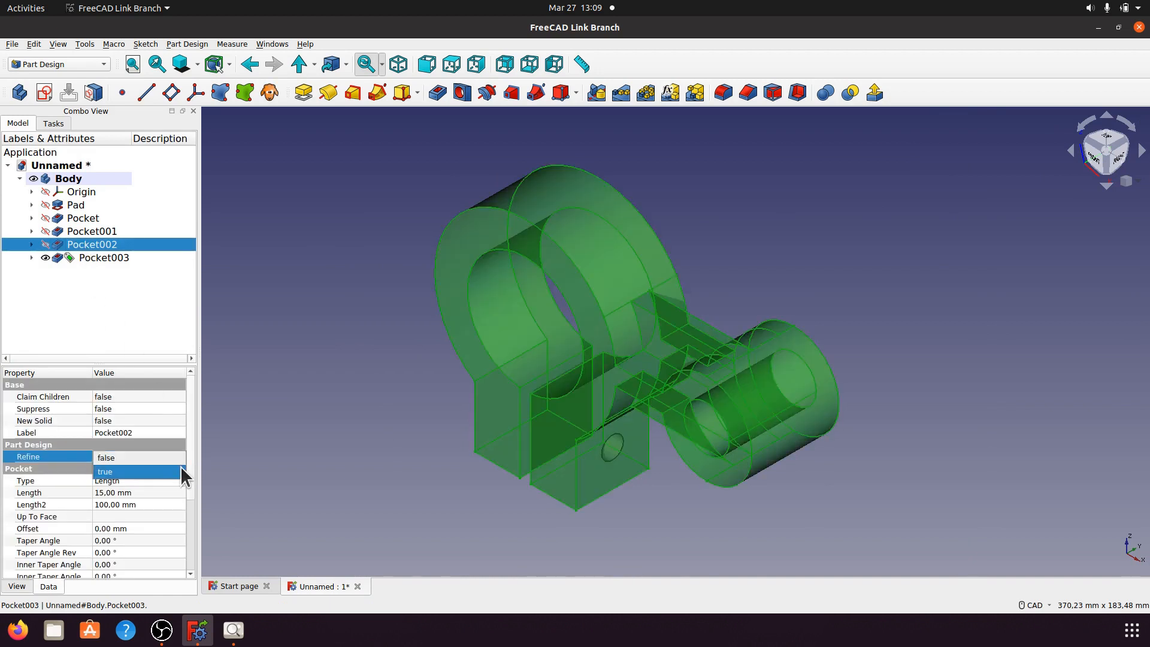
click(170, 470)
click(350, 370)
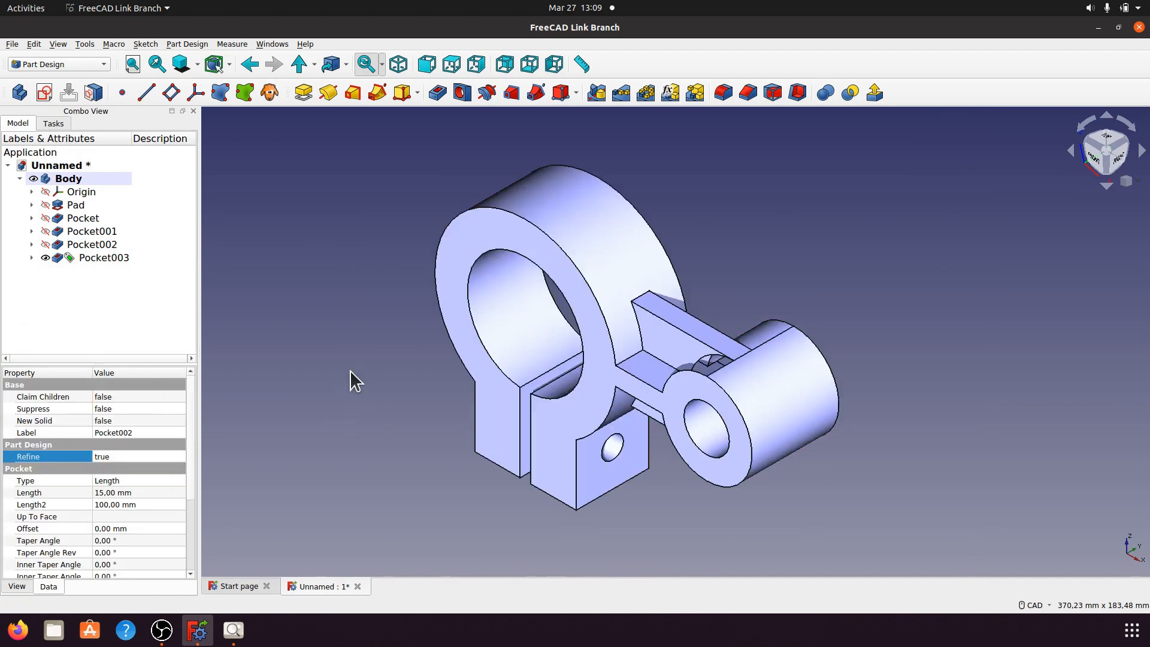
click(107, 246)
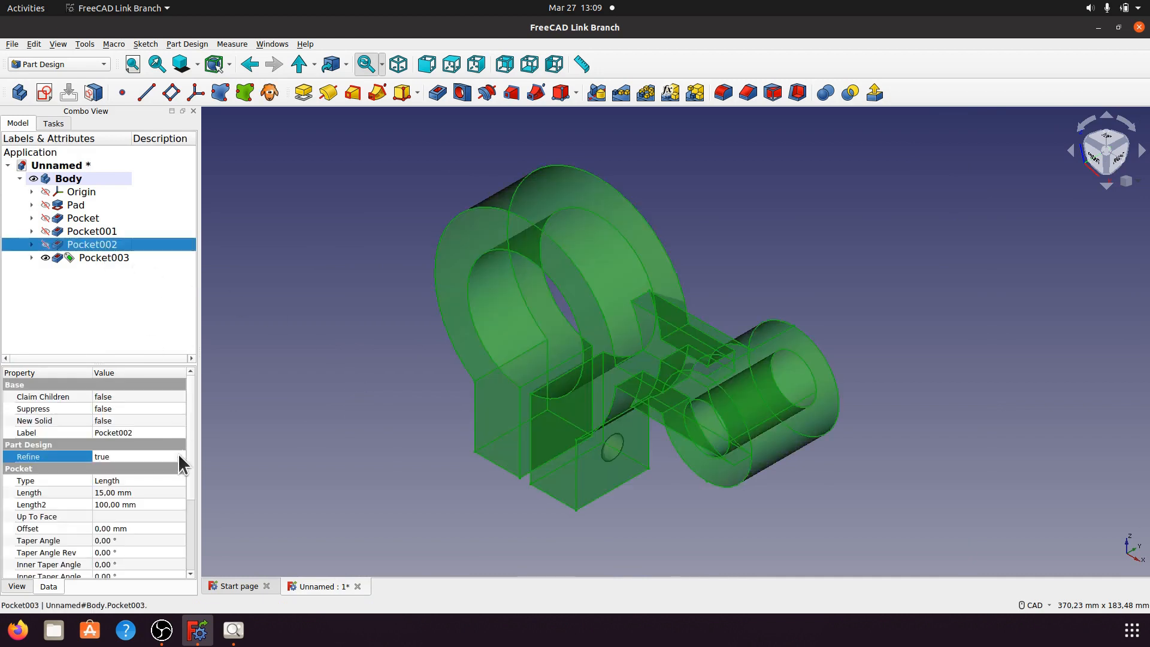
click(178, 458)
click(180, 452)
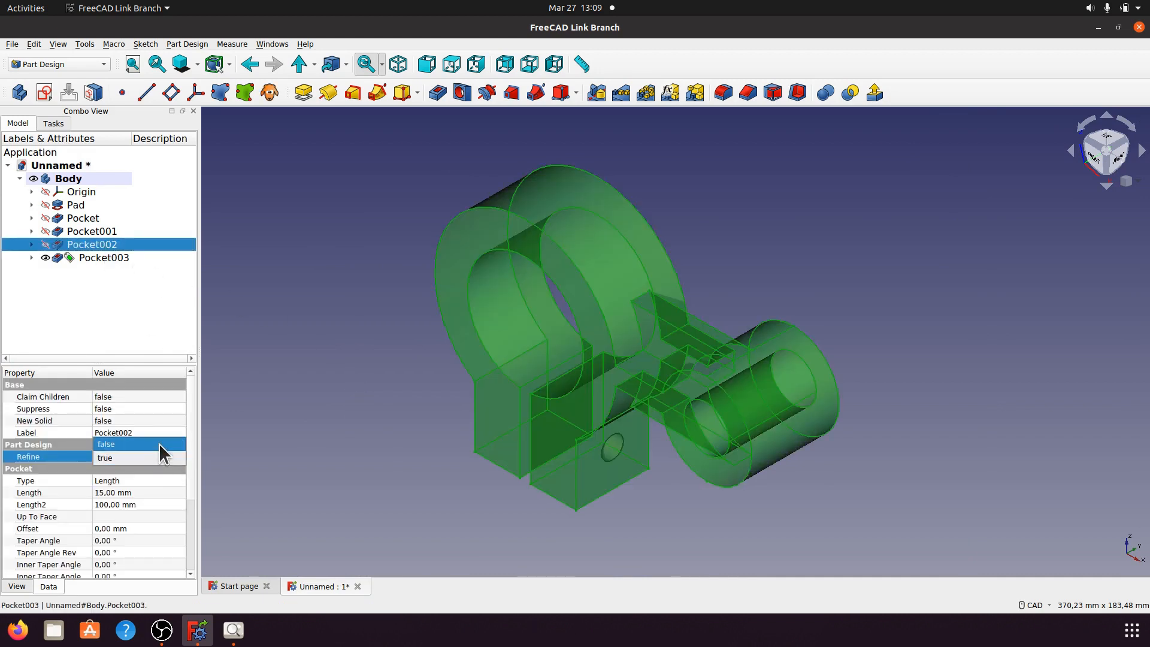
click(159, 443)
click(298, 415)
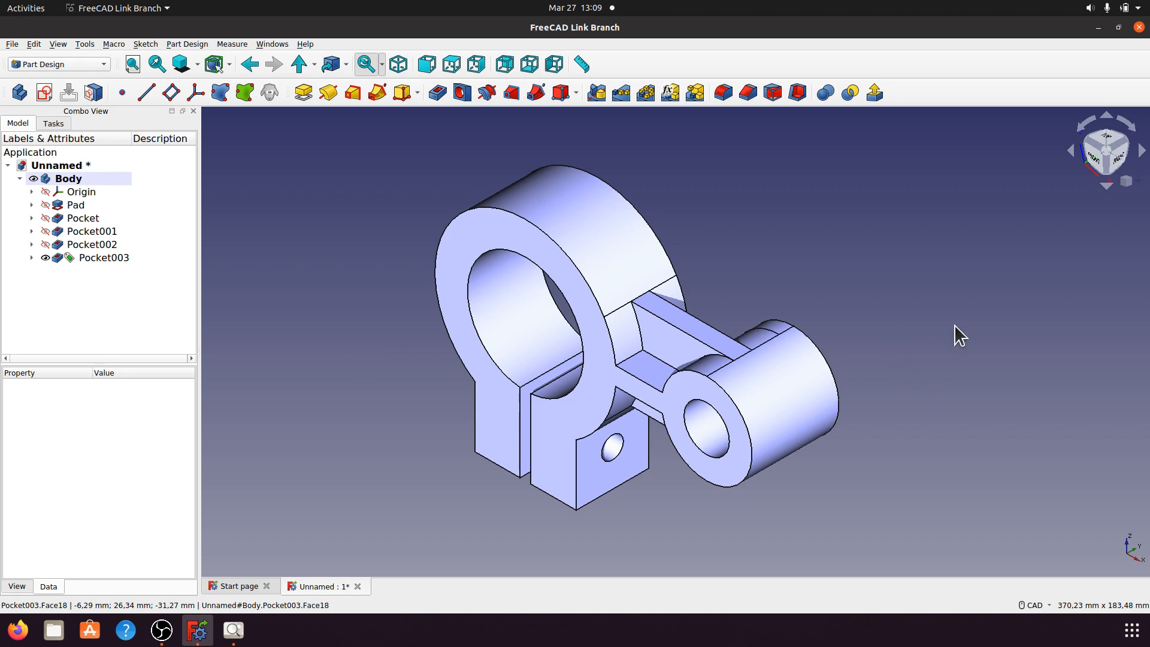
middle_drag(953, 325, 355, 371)
middle_drag(907, 391, 949, 272)
middle_drag(593, 397, 623, 197)
middle_drag(915, 389, 414, 291)
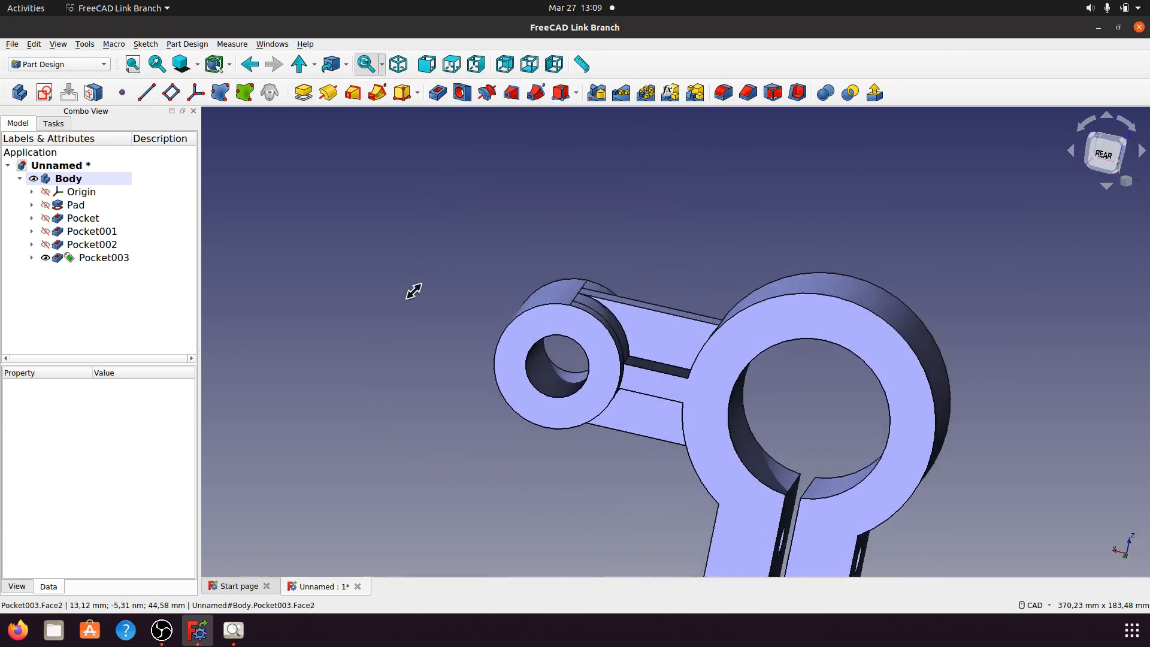
middle_drag(756, 274, 712, 311)
Step: Set Pocket002's Refine property to true, then view the bracket in isometric and zoom in
click(105, 243)
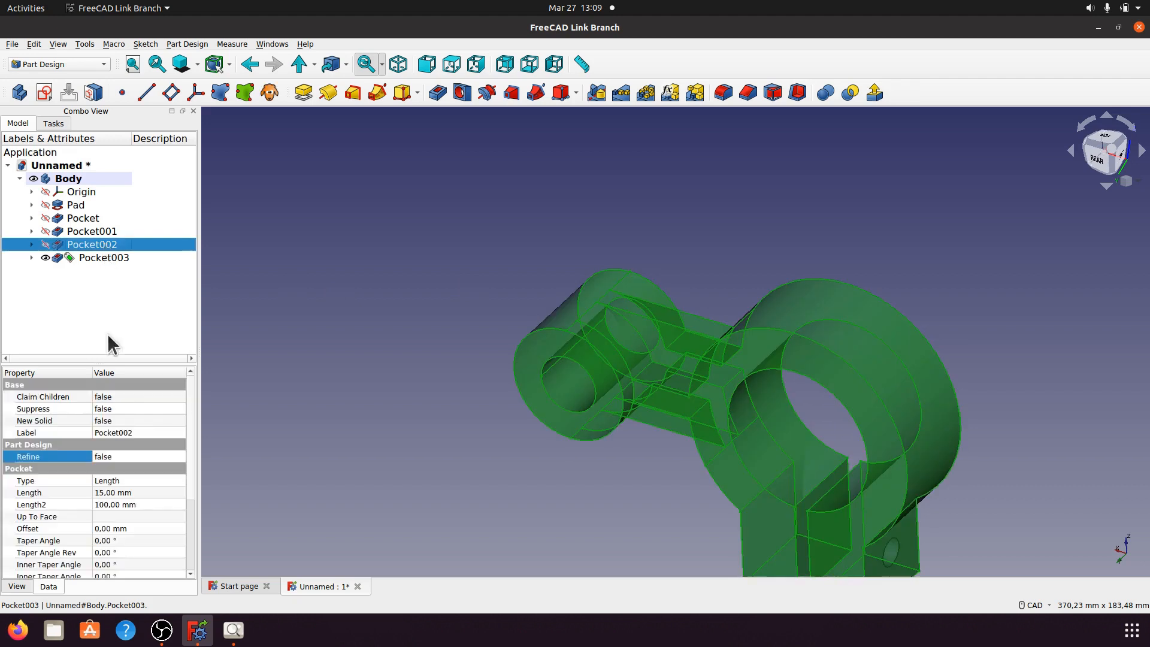
click(168, 456)
click(172, 456)
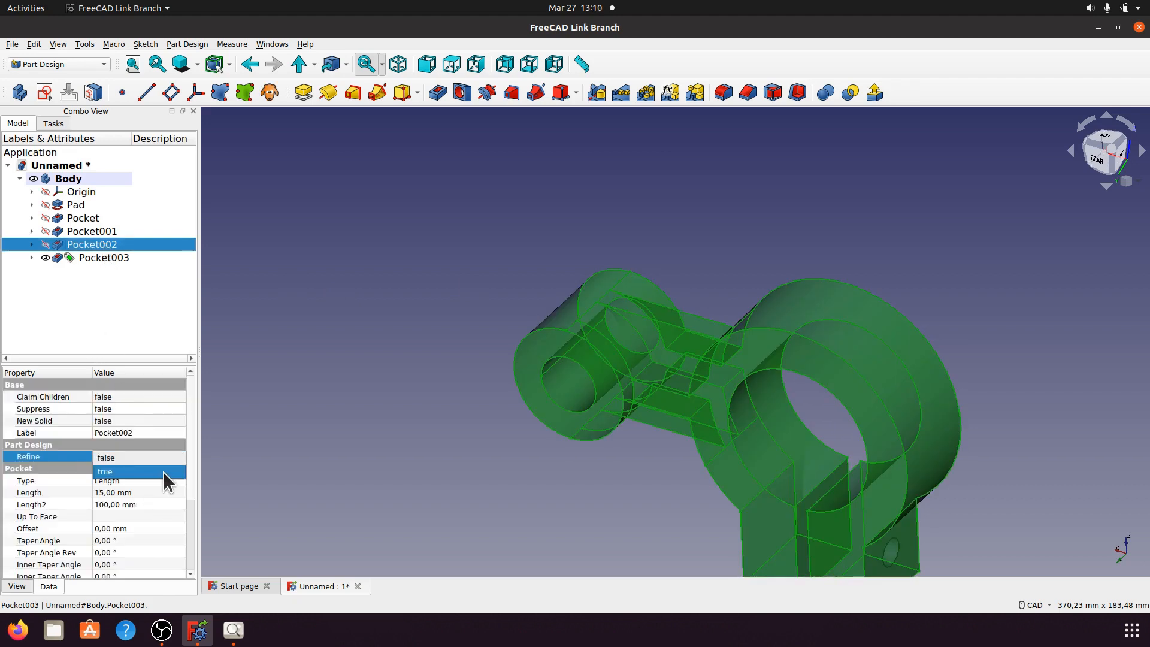
click(163, 472)
click(401, 392)
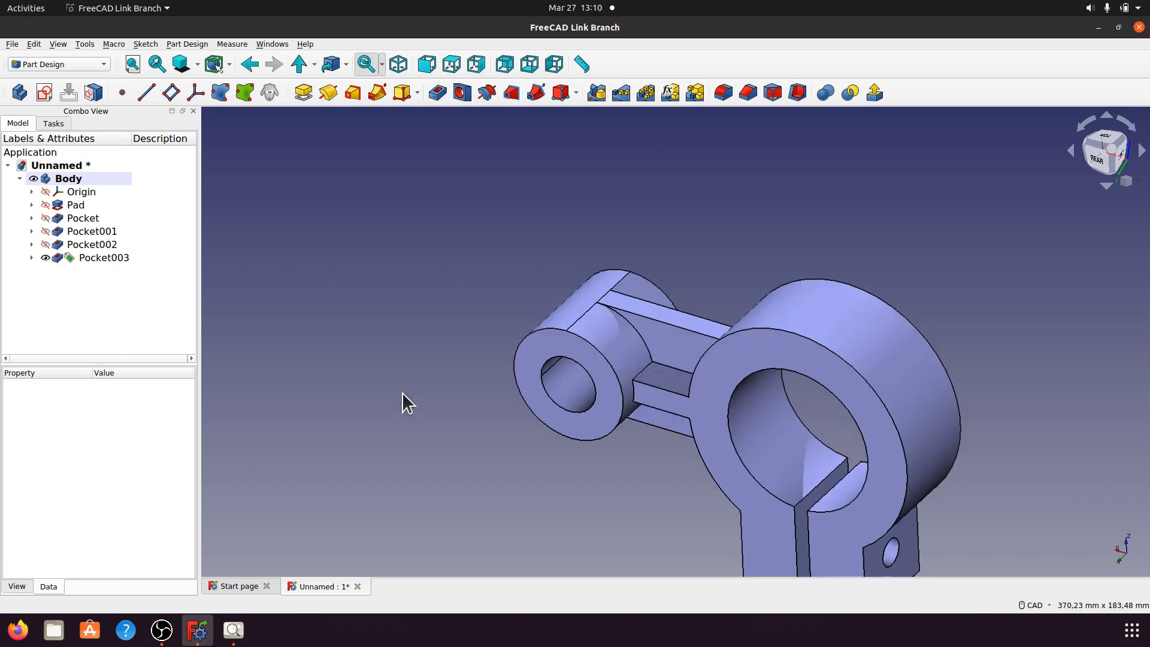
middle_drag(728, 317, 826, 329)
click(400, 66)
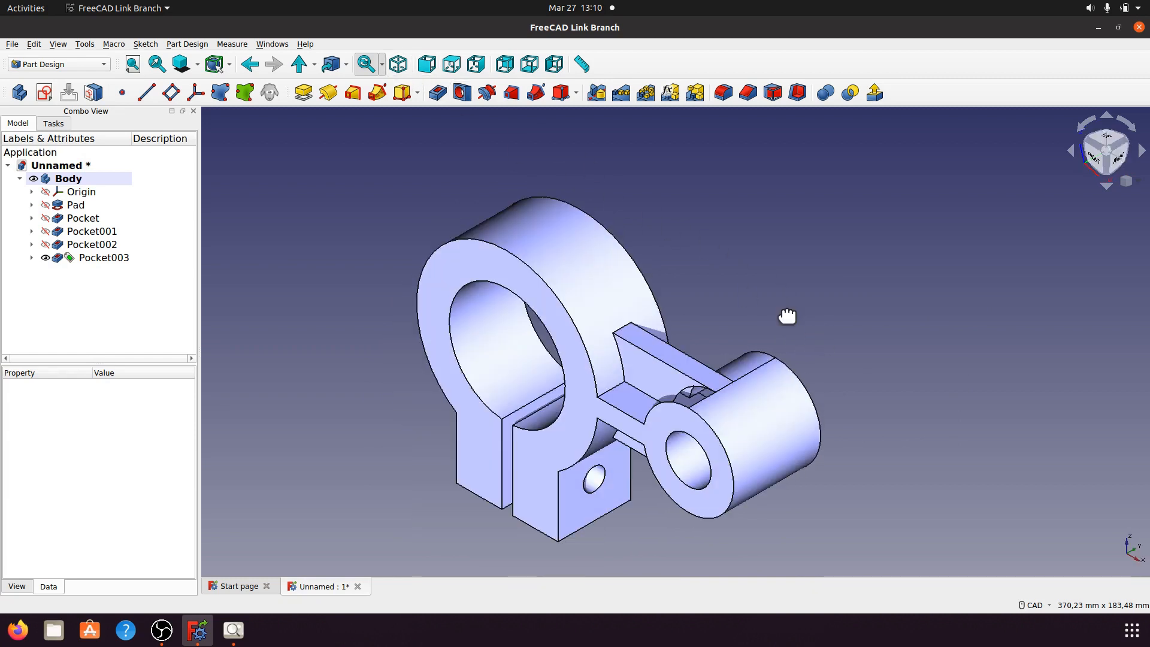
scroll(803, 308, down, 2)
scroll(808, 315, up, 4)
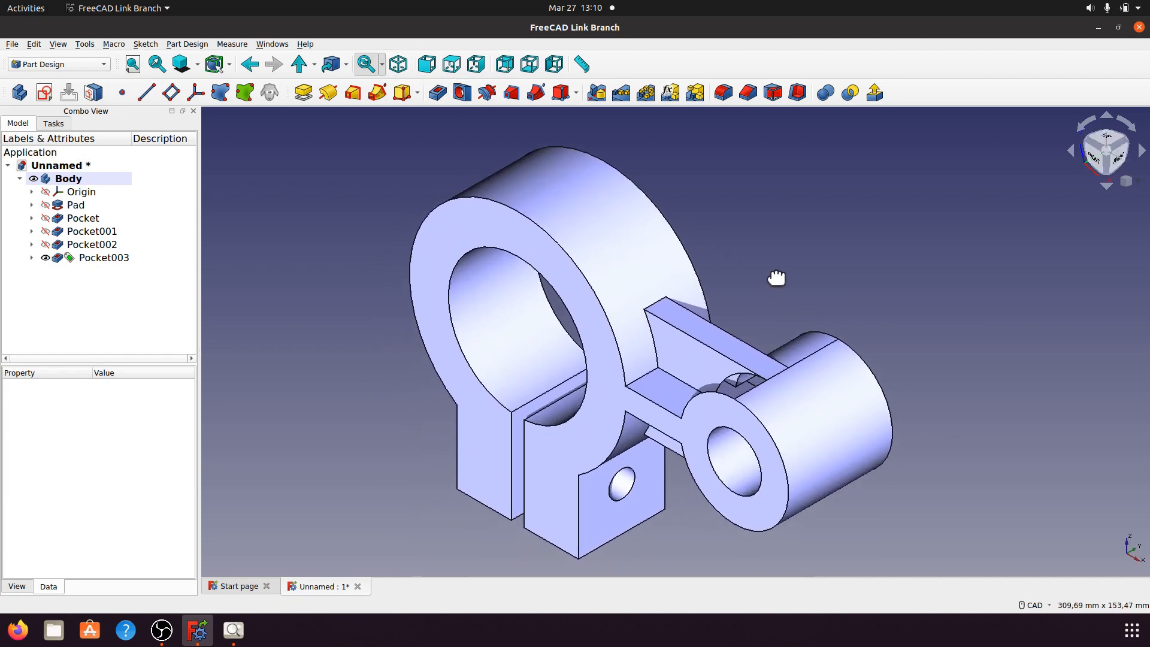
scroll(778, 266, up, 4)
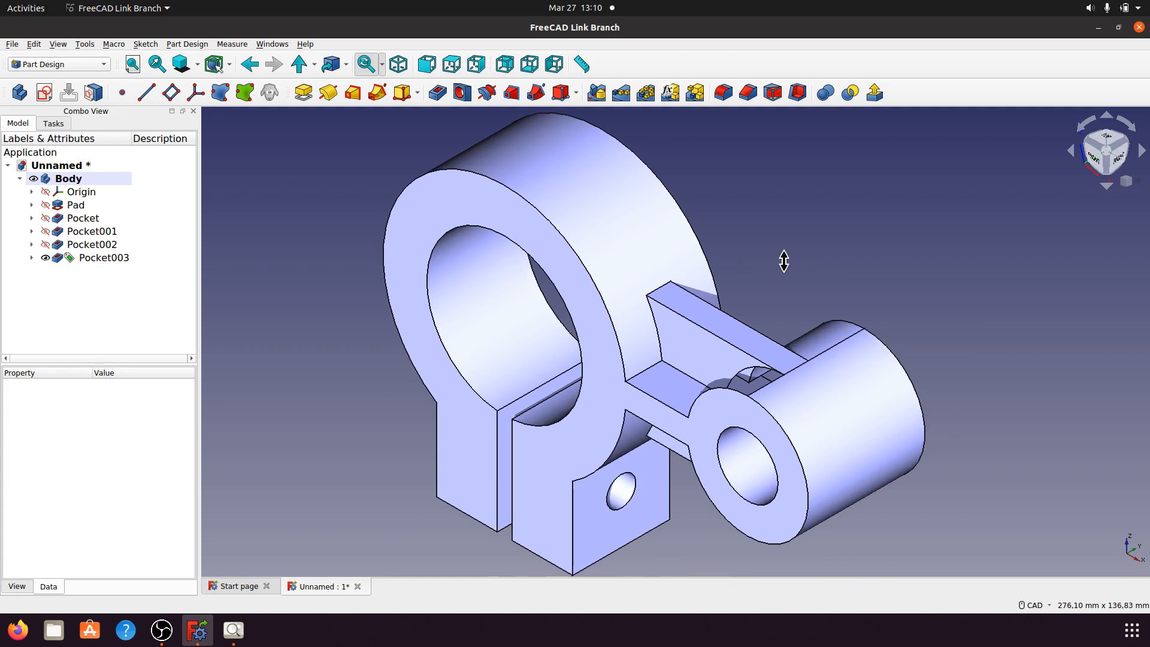
scroll(778, 261, down, 1)
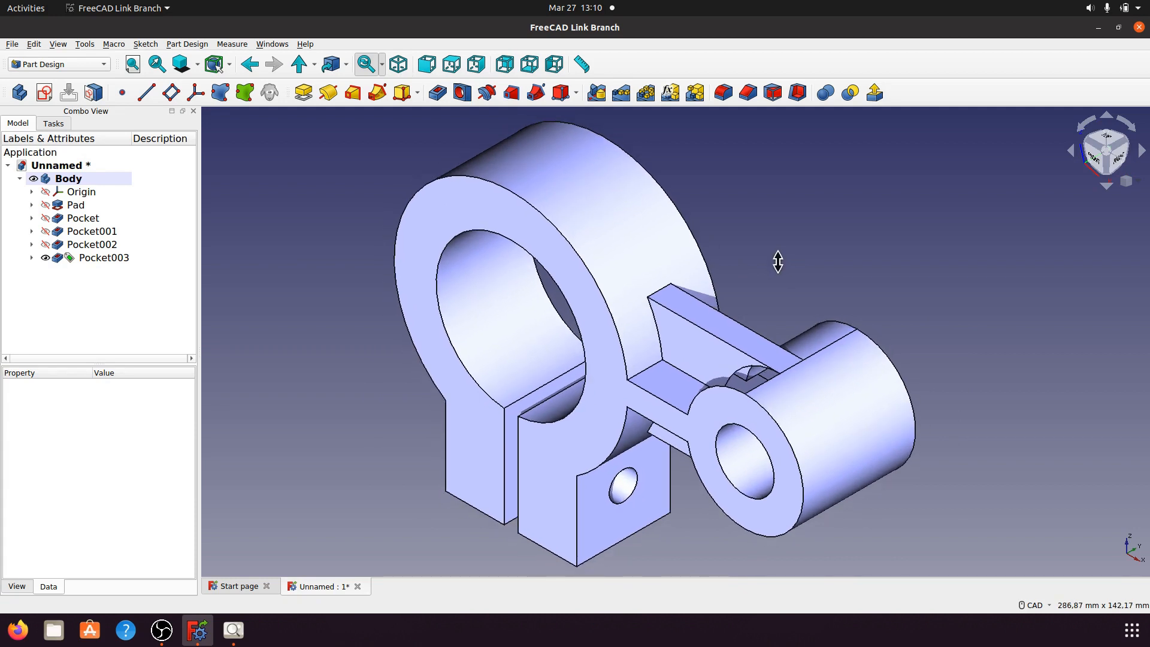